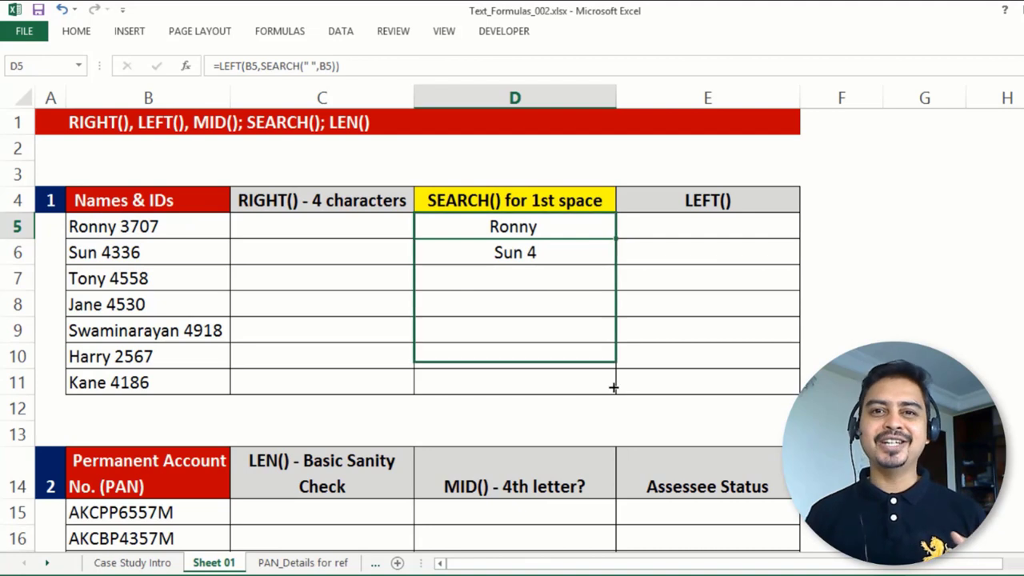
Enter =LEN(D5) in F5 to count the characters of the extracted first name.
click(831, 232)
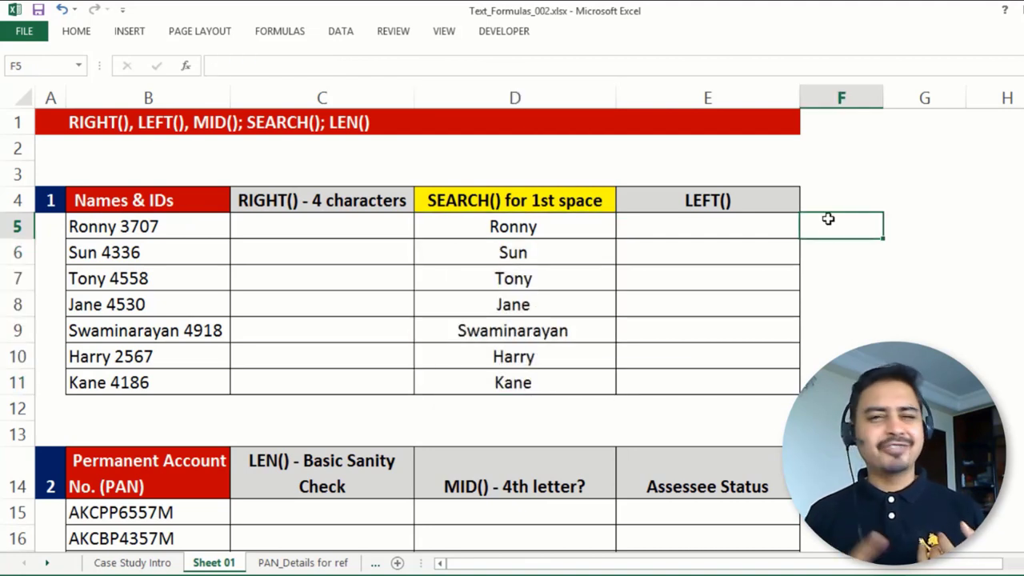
text(=len()
click(539, 228)
key(Return)
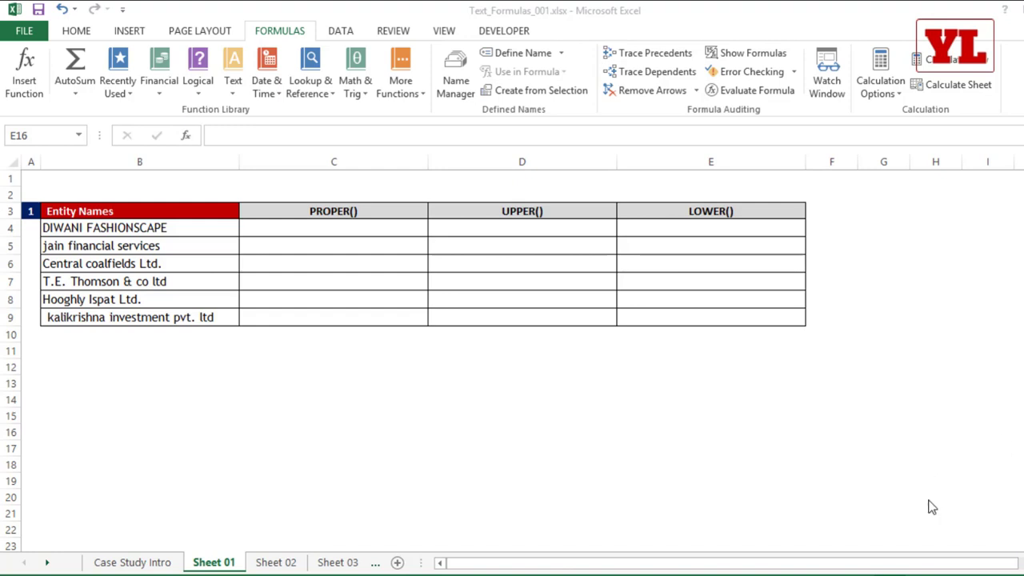
Enter =PROPER(B4) in C4 so it returns 'Diwani Fashionscape'.
click(358, 213)
click(493, 201)
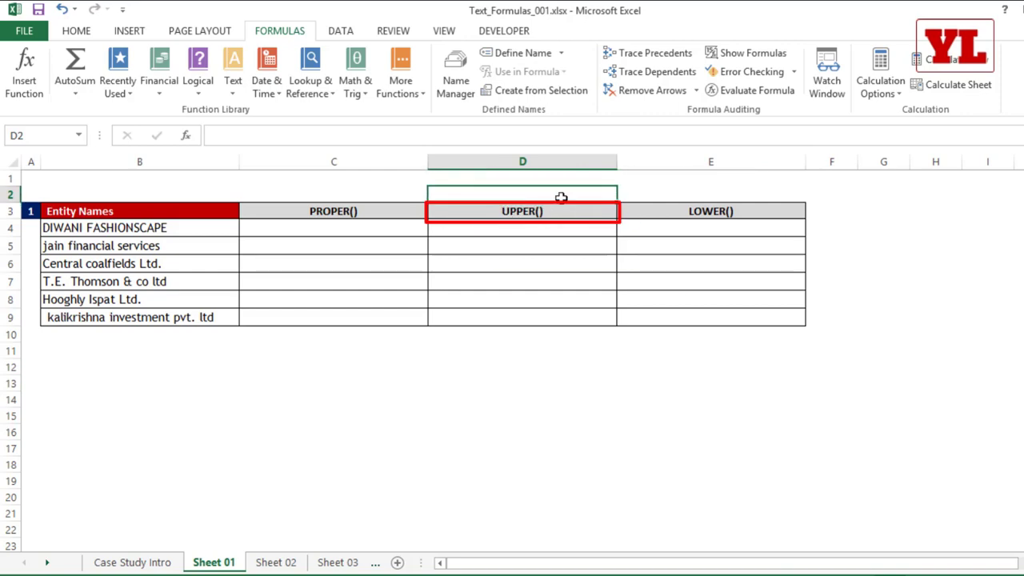
click(648, 213)
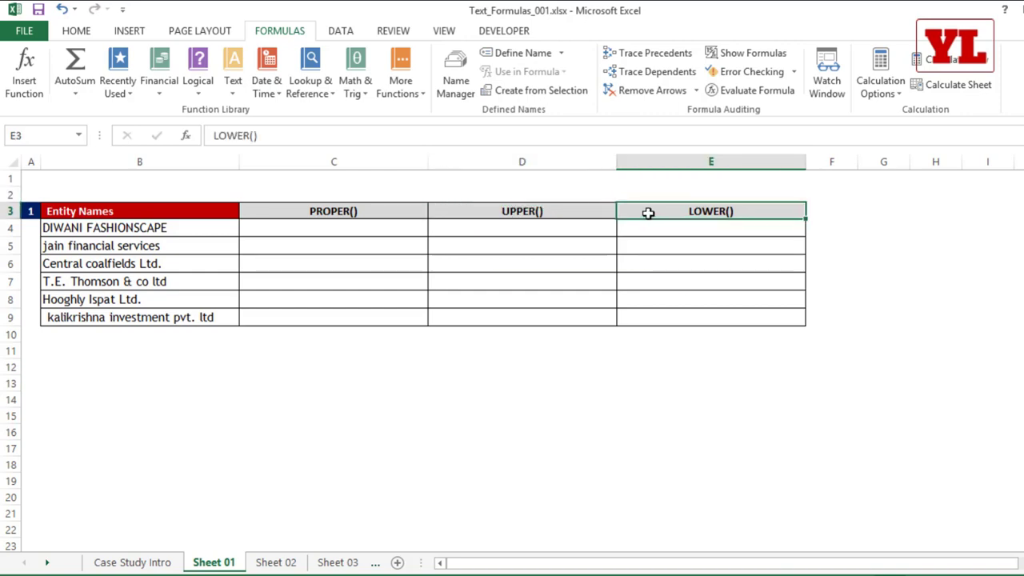
click(373, 226)
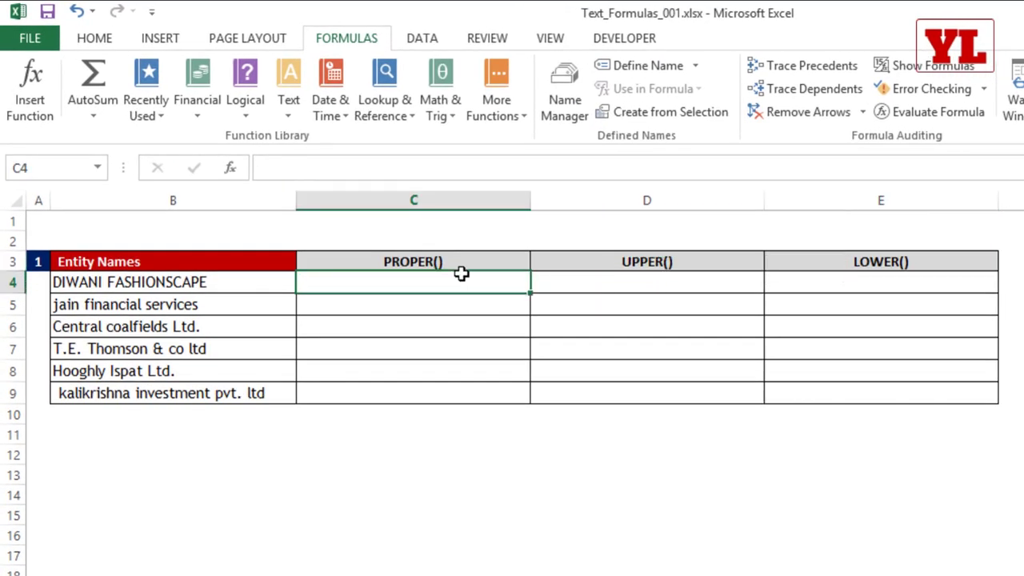
text(=proper)
key(Tab)
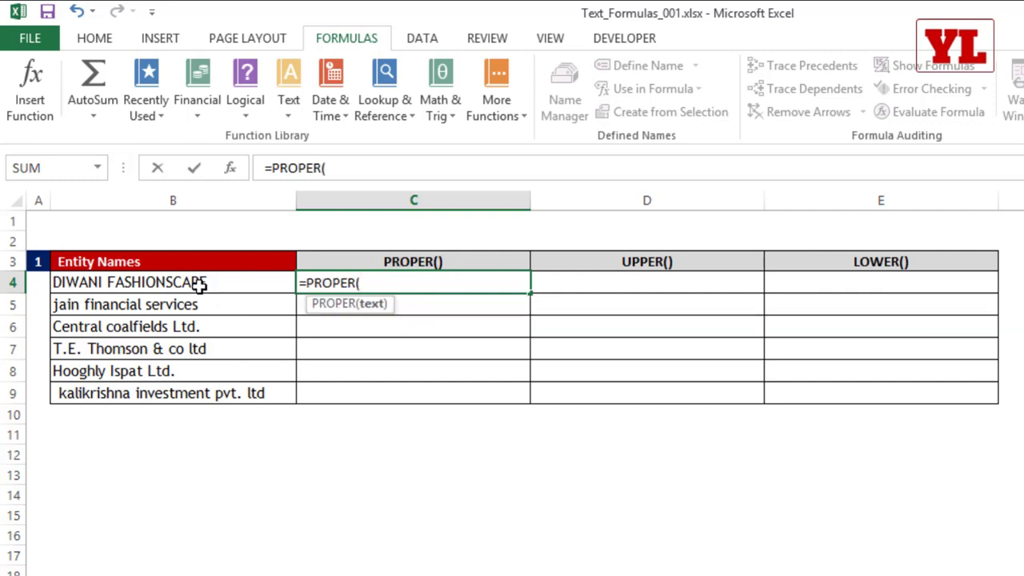
click(199, 284)
text())
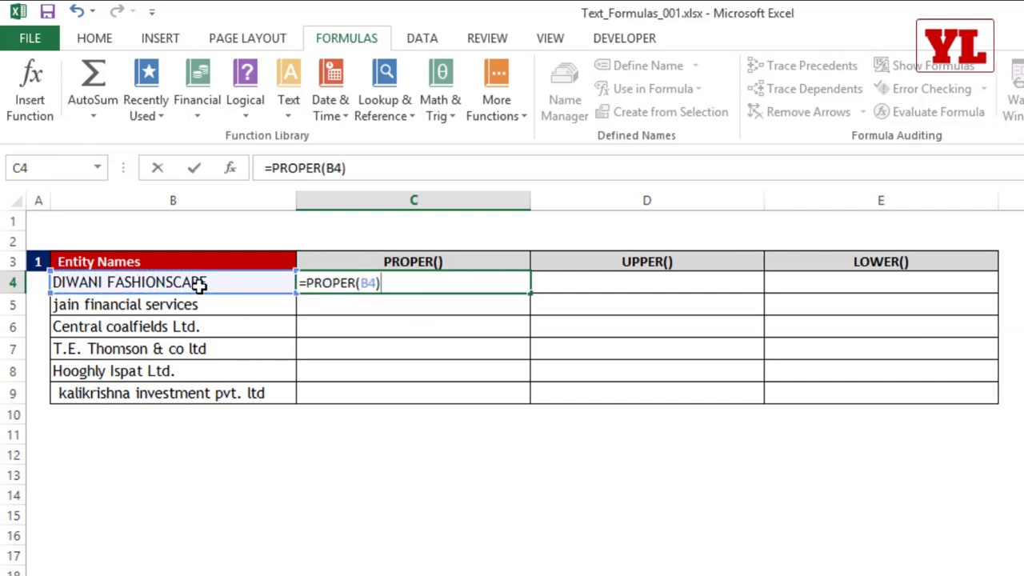
key(Return)
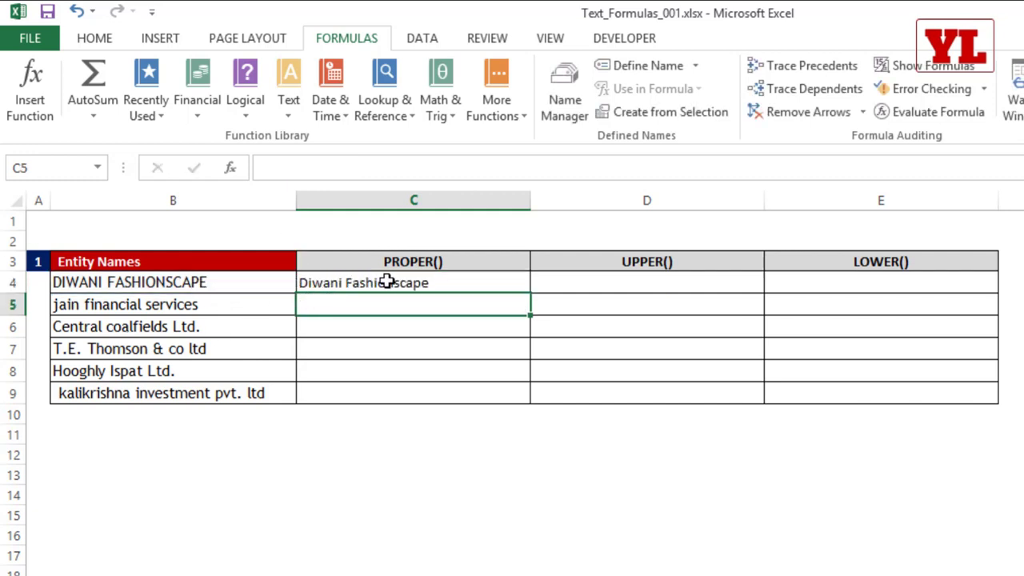
click(557, 282)
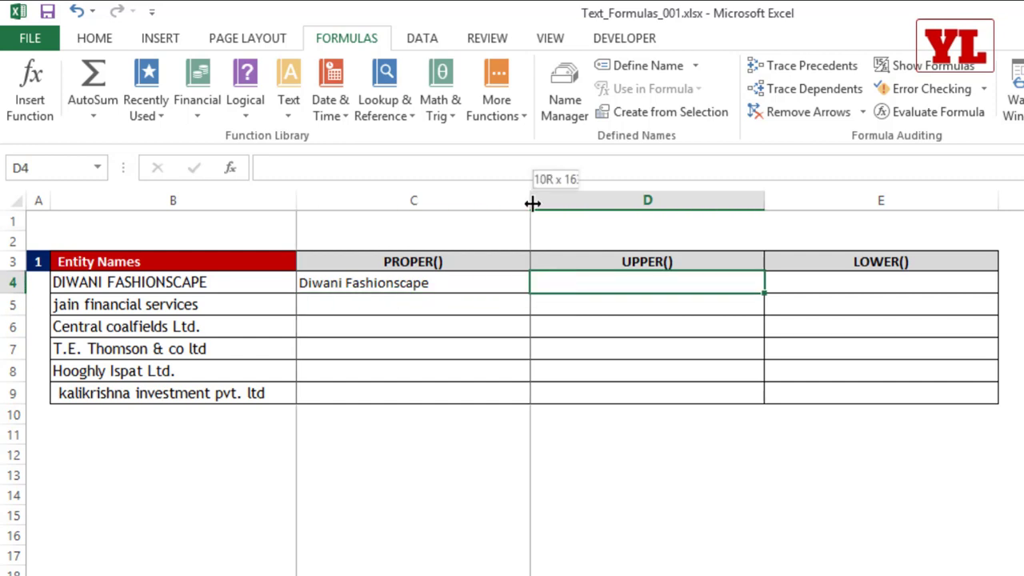
Auto-fit column C and enter =UPPER(B4) in D4.
double_click(531, 201)
text(=upper)
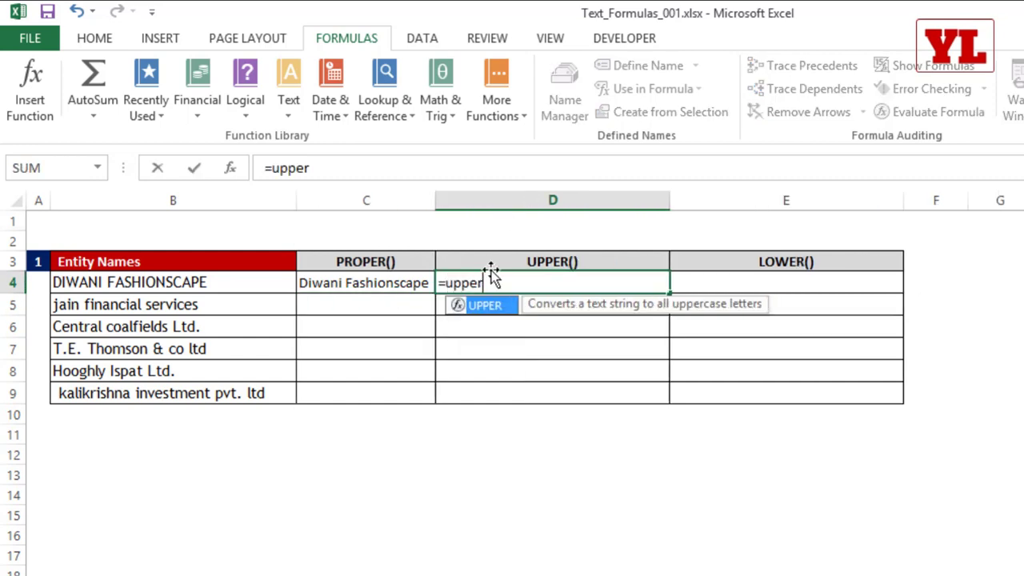
key(Tab)
click(269, 284)
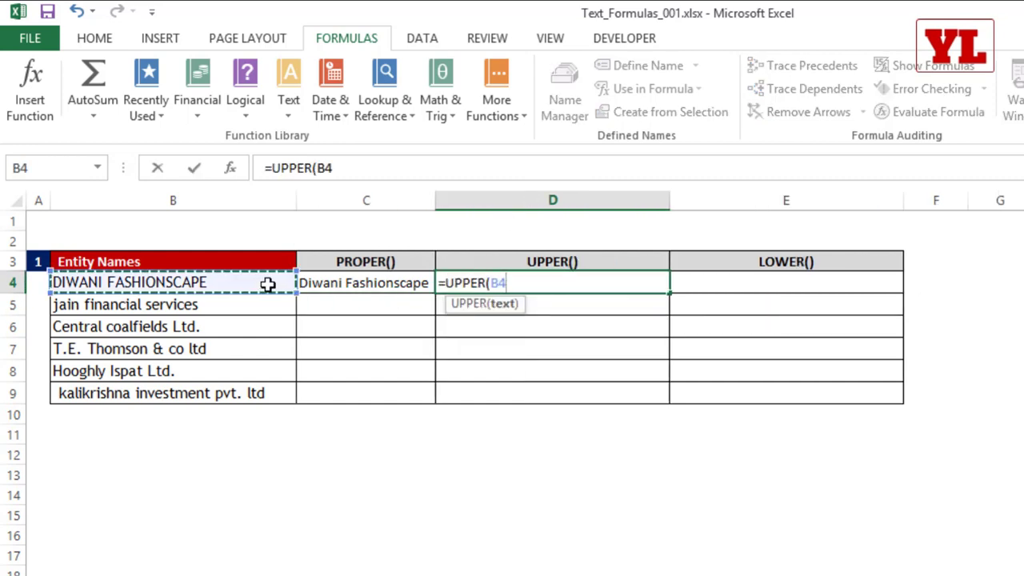
key(Return)
Copy the PROPER and UPPER formulas in C4:D4 down to row 9, then widen column C.
drag(392, 282, 569, 283)
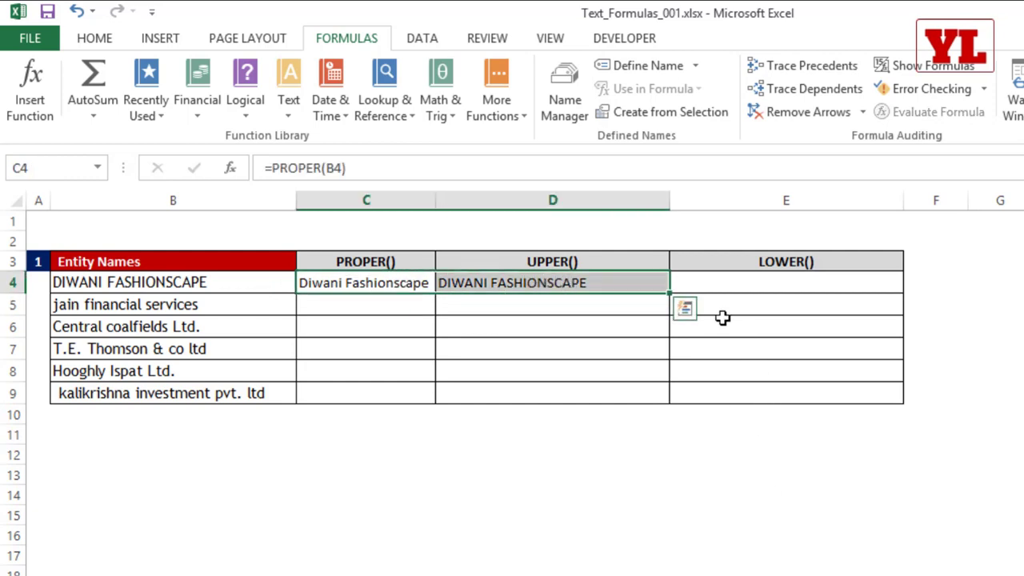
drag(668, 294, 666, 405)
click(371, 310)
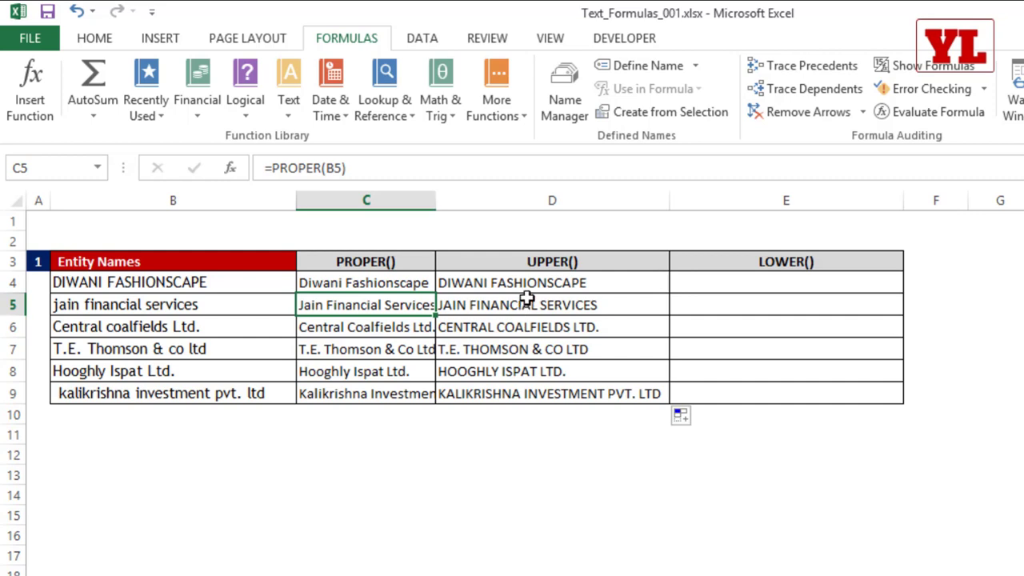
drag(441, 212, 466, 206)
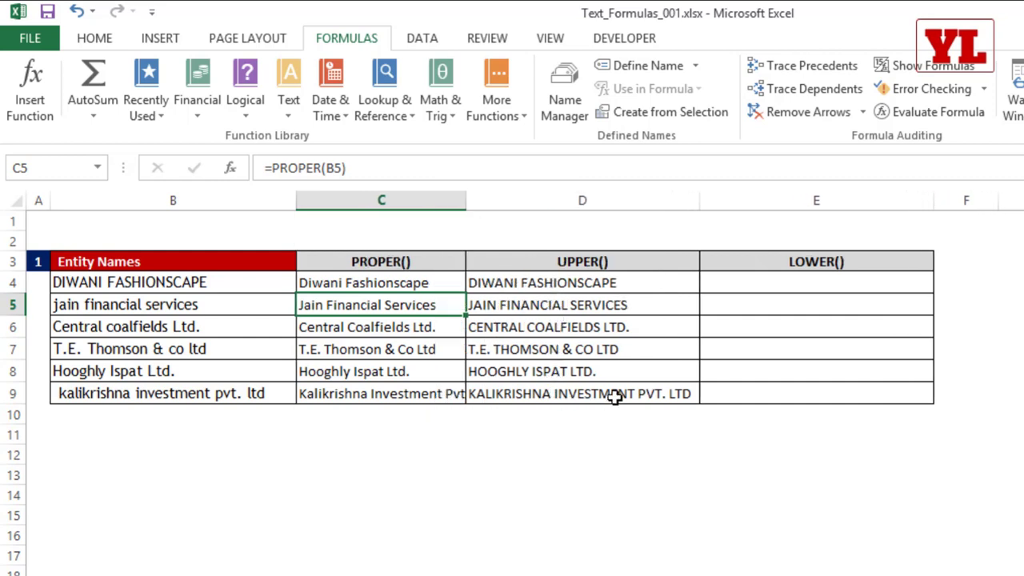
click(811, 279)
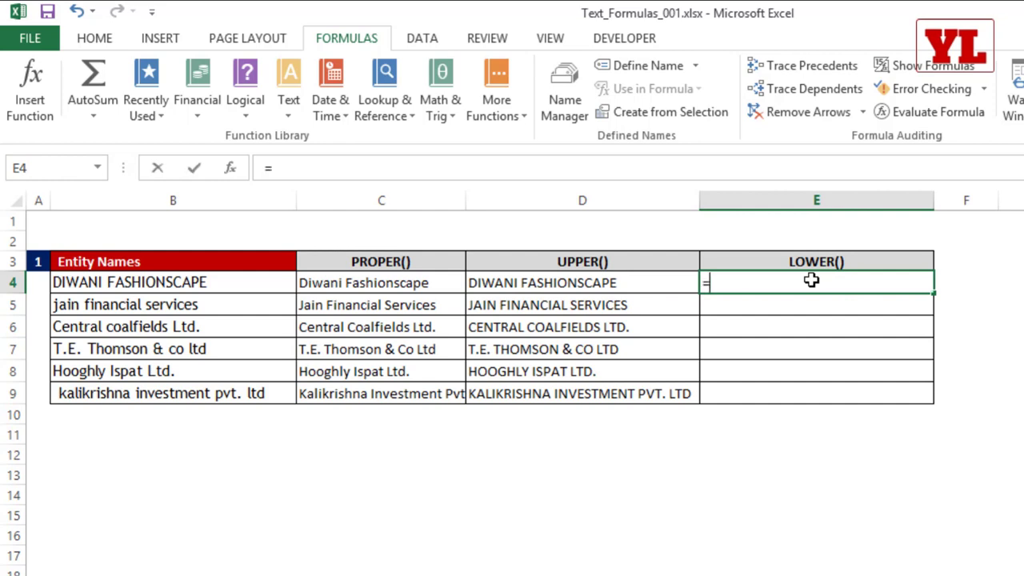
Enter =LOWER(B4) in E4 and fill it down to E9.
text(=lower)
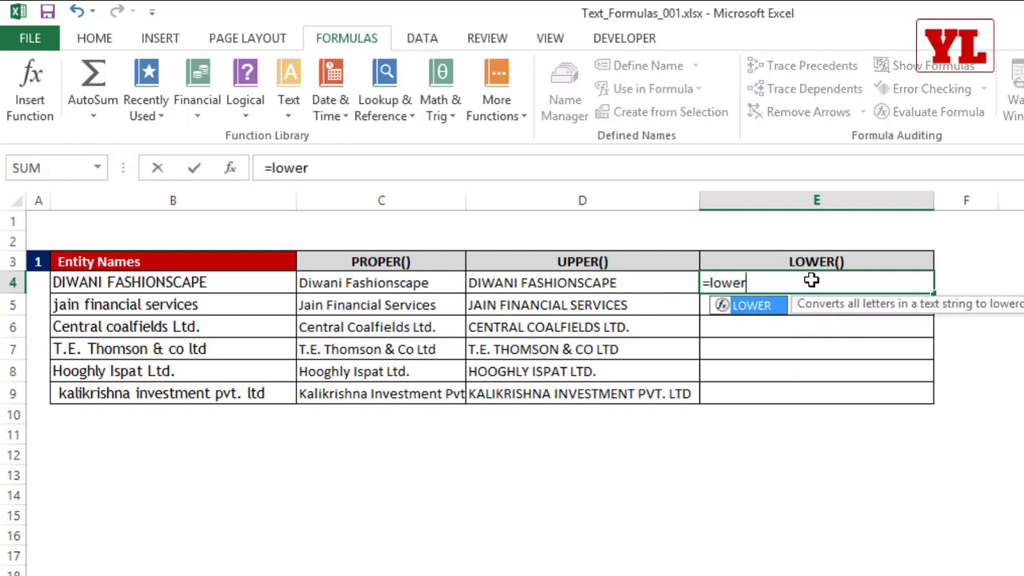
key(Tab)
click(214, 286)
key(Return)
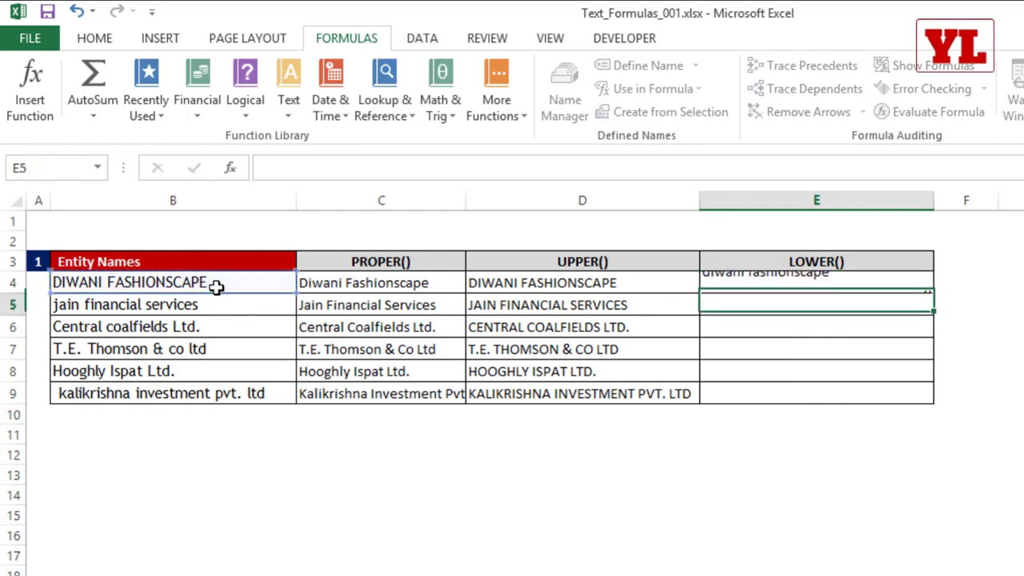
click(822, 282)
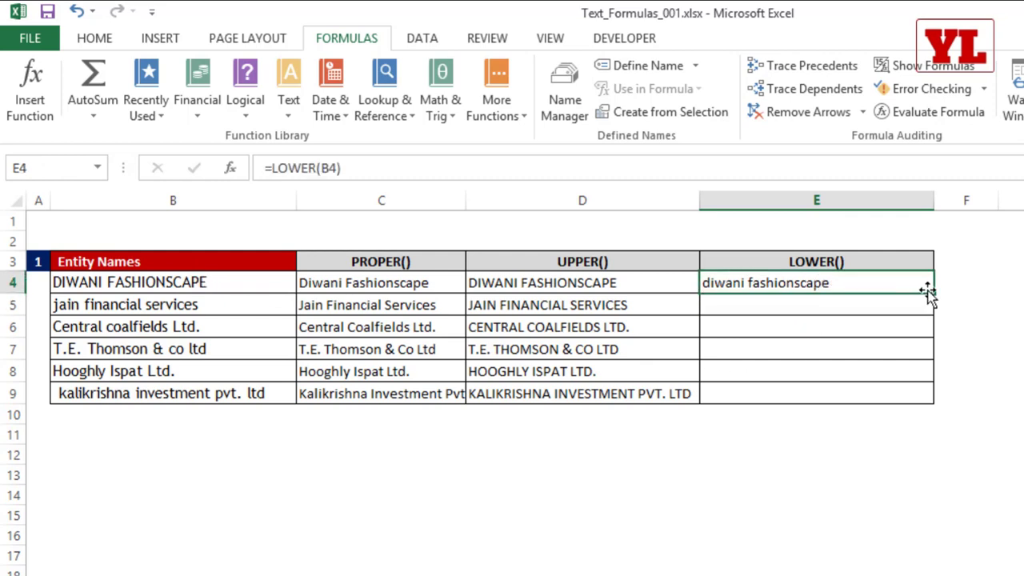
double_click(933, 293)
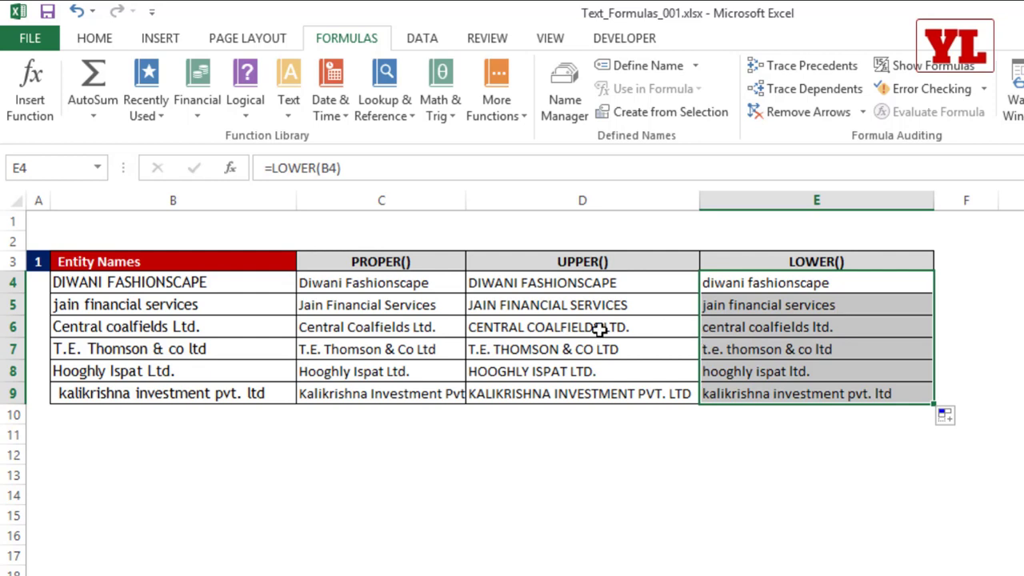
drag(176, 280, 164, 392)
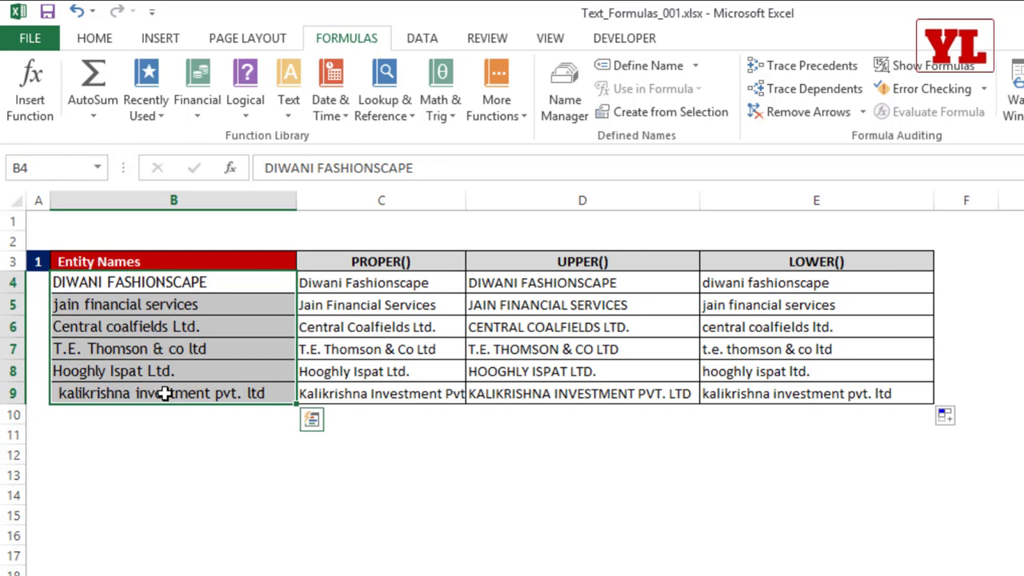
Replace the PROPER formulas in C4:C9 with their values using Paste Special > Values.
double_click(376, 283)
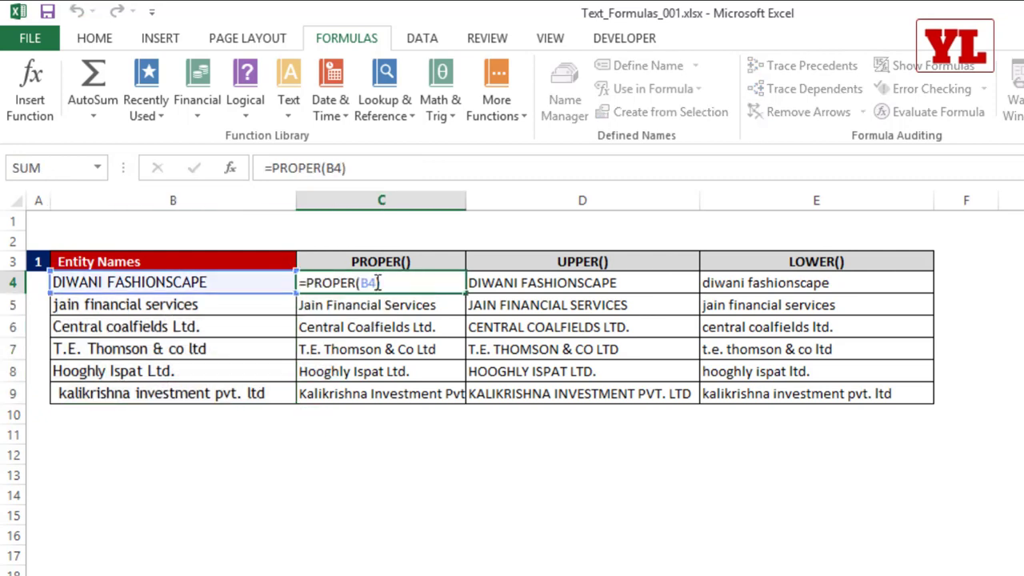
key(Escape)
drag(376, 282, 372, 391)
key(ctrl+c)
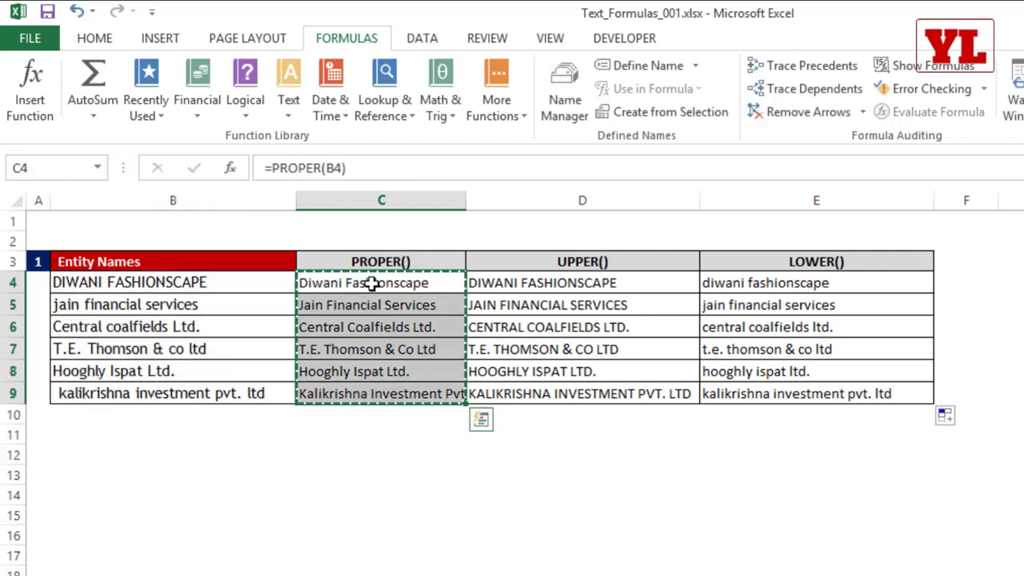
right_click(373, 282)
click(417, 401)
click(267, 323)
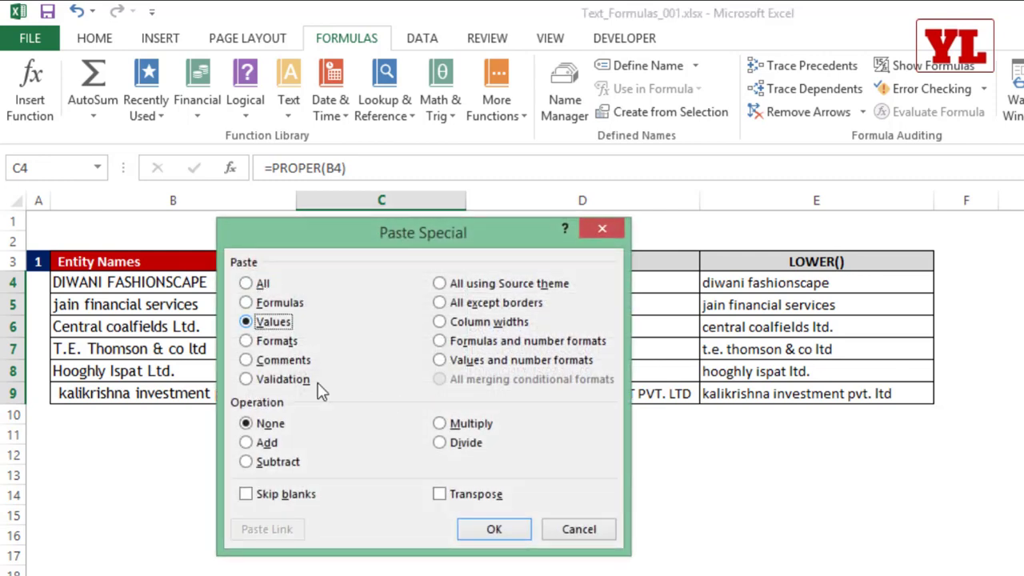
click(521, 538)
Delete the original entity names in B4:B9, then undo the deletion.
drag(228, 282, 217, 393)
key(Delete)
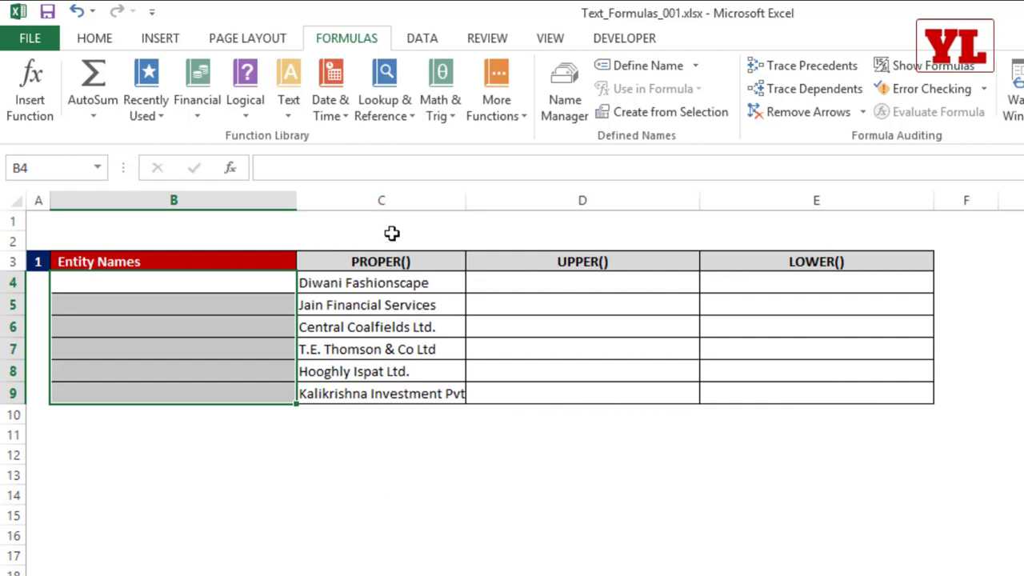
key(ctrl+z)
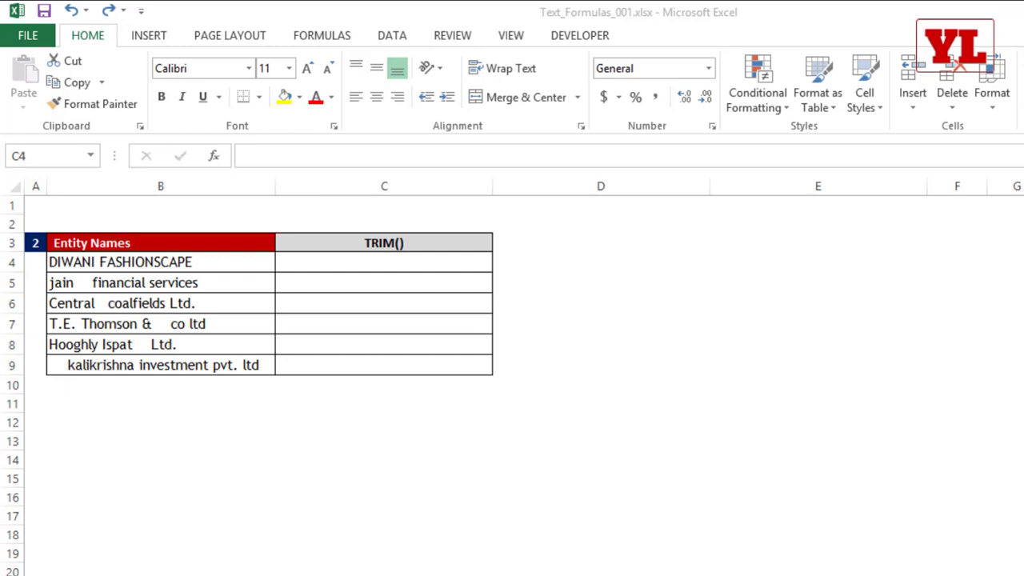
Select B5 and B9 together and give them a yellow fill.
click(178, 284)
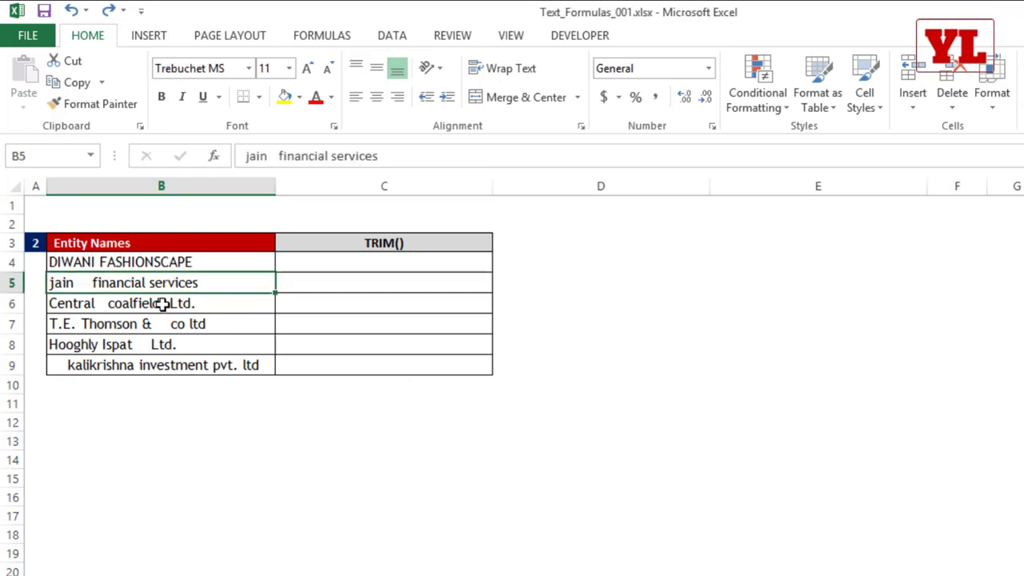
ctrl+click(168, 365)
click(285, 96)
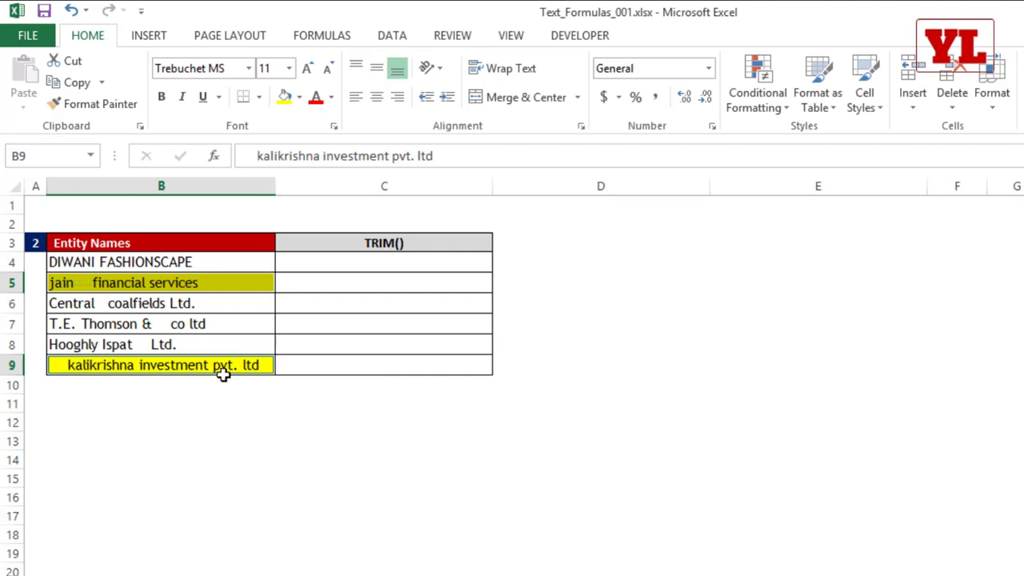
click(337, 279)
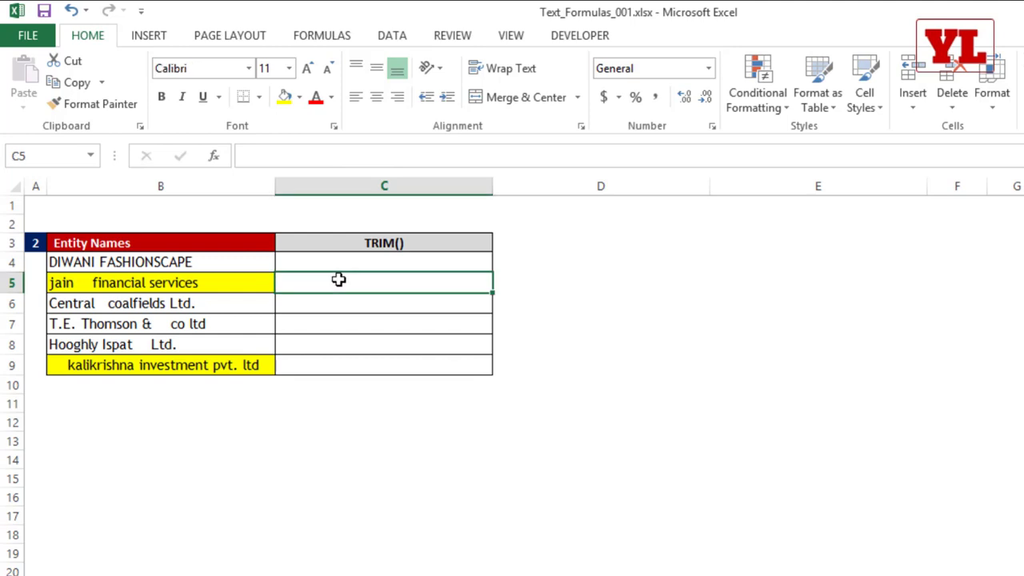
Enter =TRIM(B5) in C5 for the jain financial services entry.
text(=trim)
key(Tab)
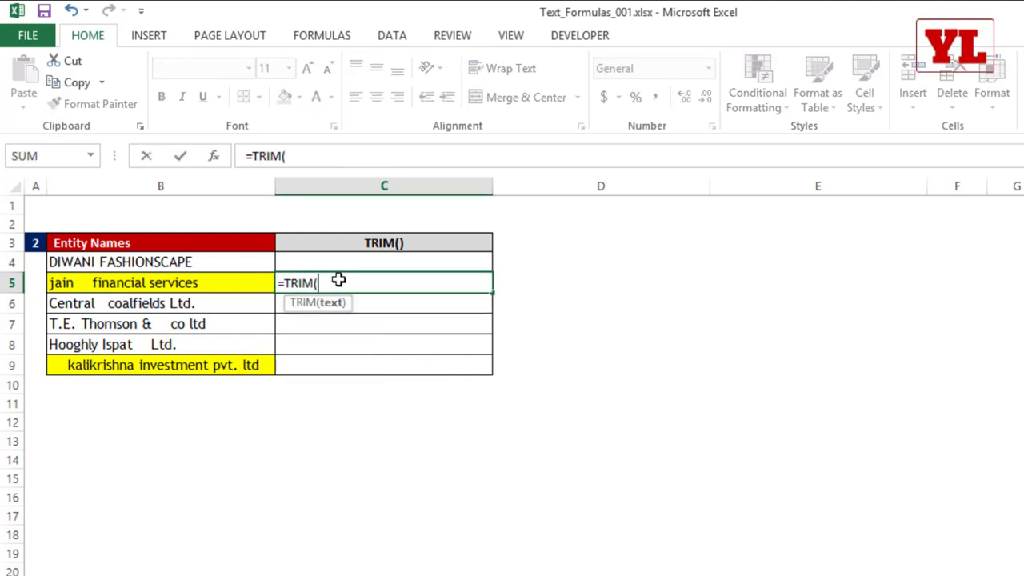
click(198, 283)
text())
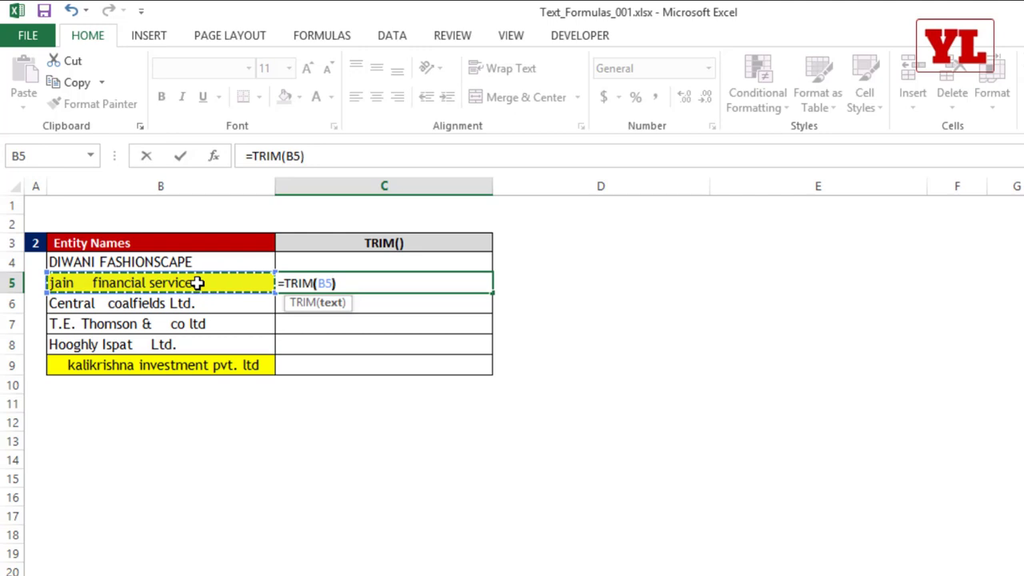
key(Return)
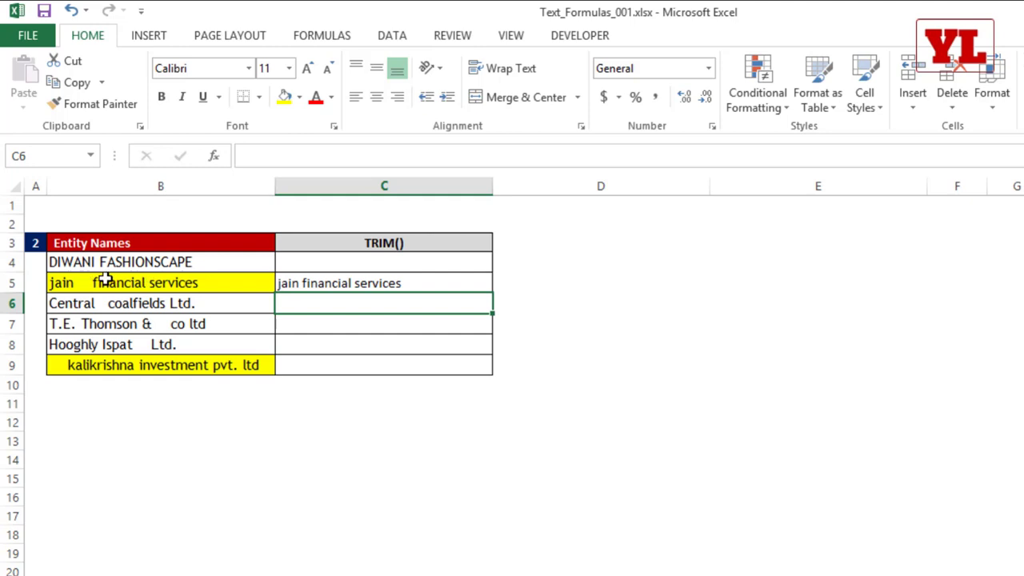
Enter =TRIM(B9) in C9 and copy it up through C4.
click(373, 279)
click(349, 362)
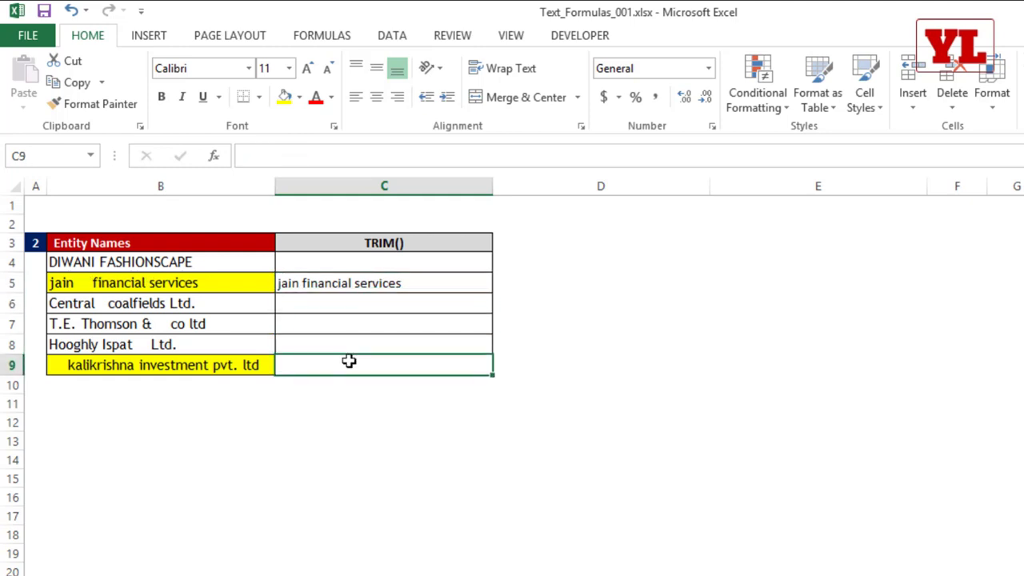
text(=tri)
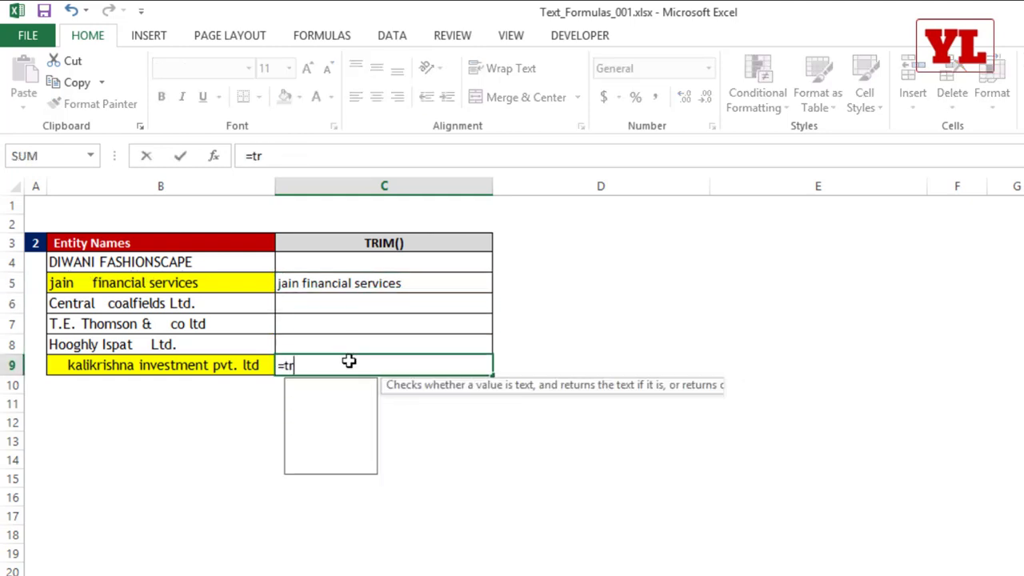
key(Tab)
click(185, 364)
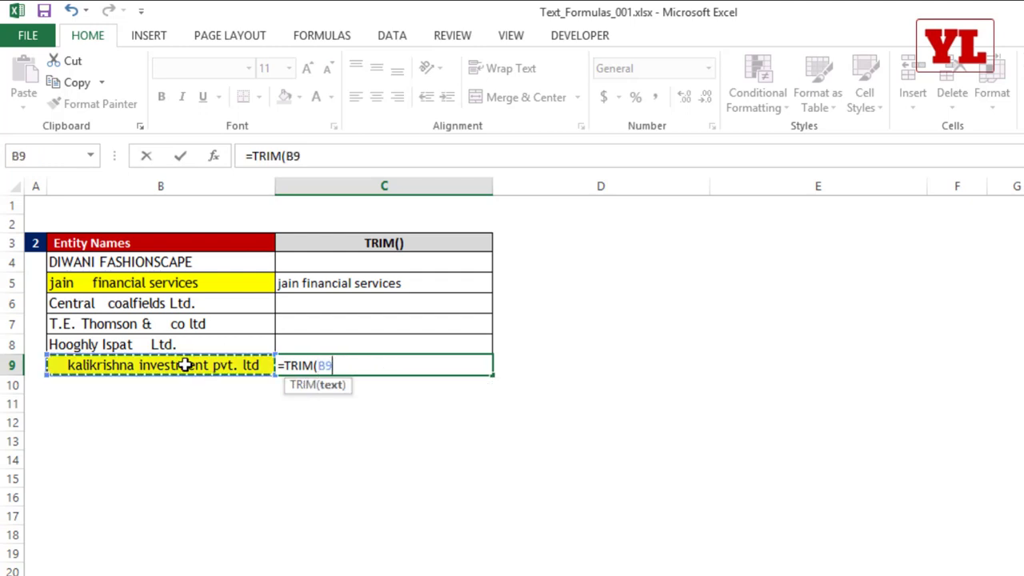
key(Return)
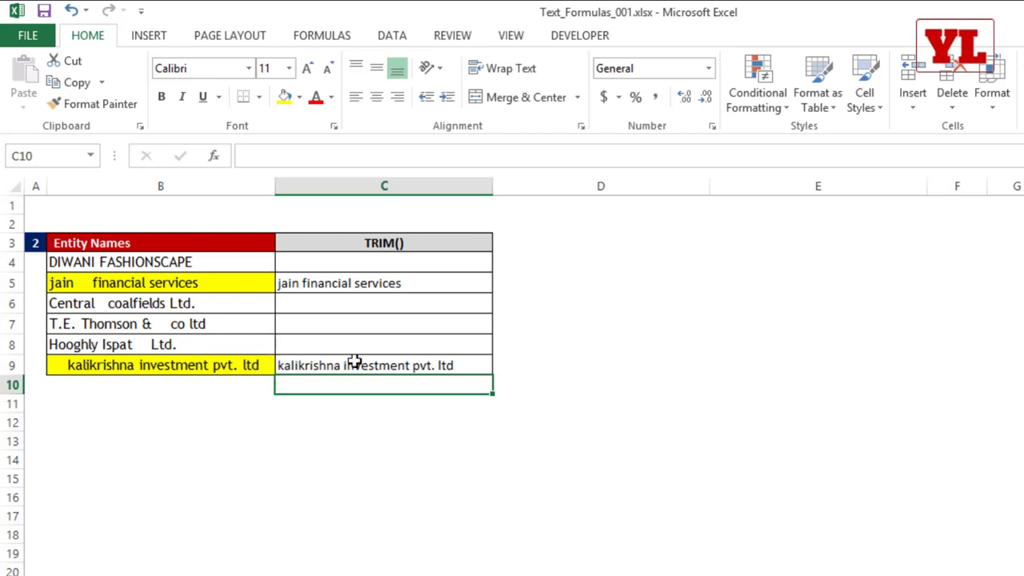
click(416, 364)
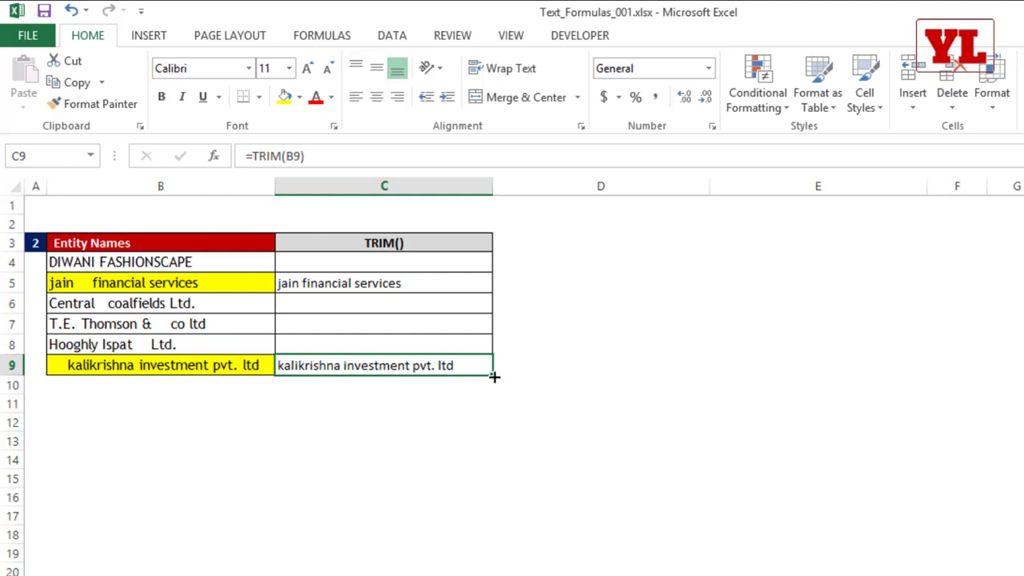
drag(488, 301, 484, 258)
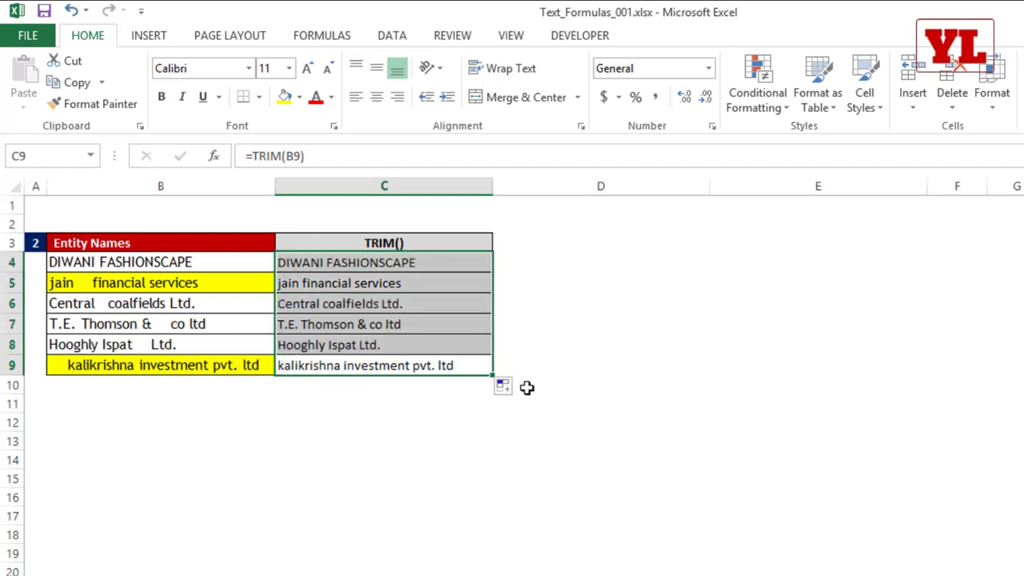
click(511, 265)
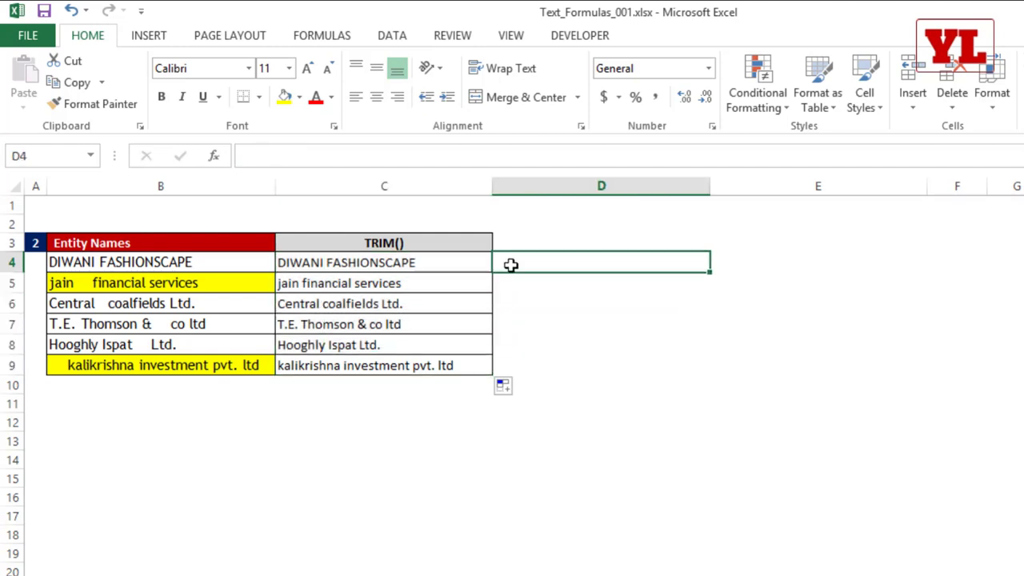
Enter =PROPER(C4) in D4 and fill it down to D9.
text(=prope)
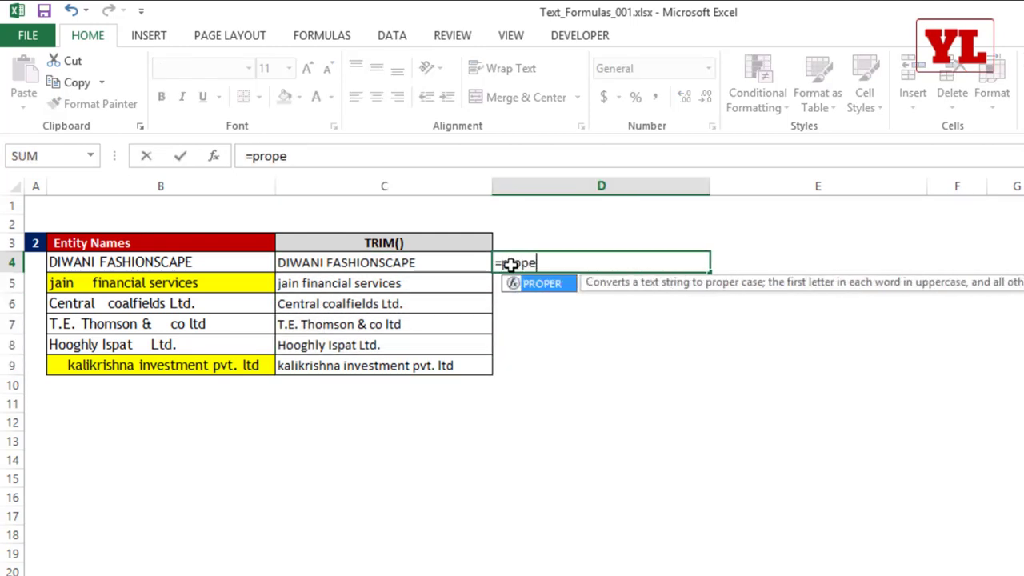
key(Tab)
click(477, 264)
key(Return)
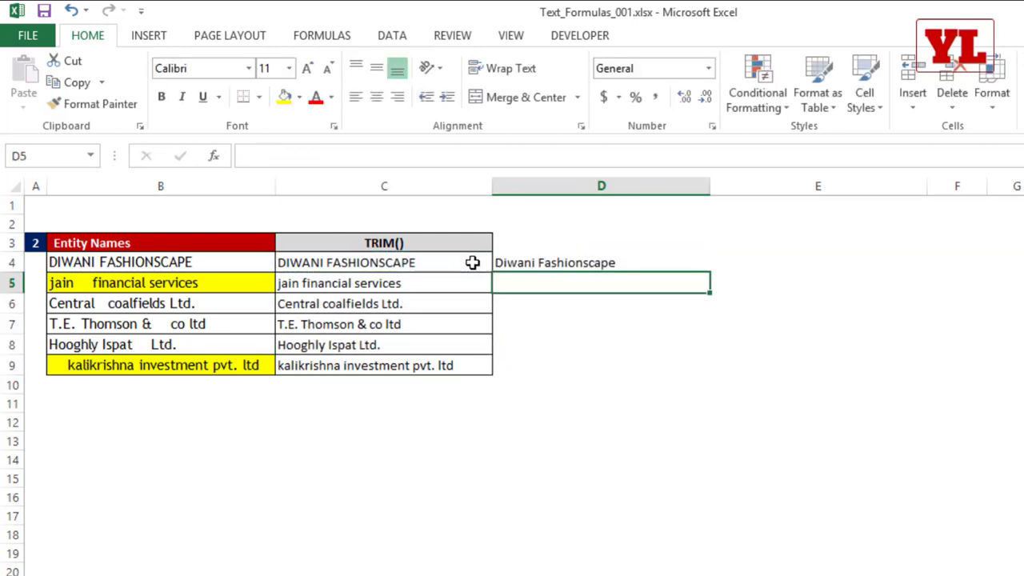
click(582, 268)
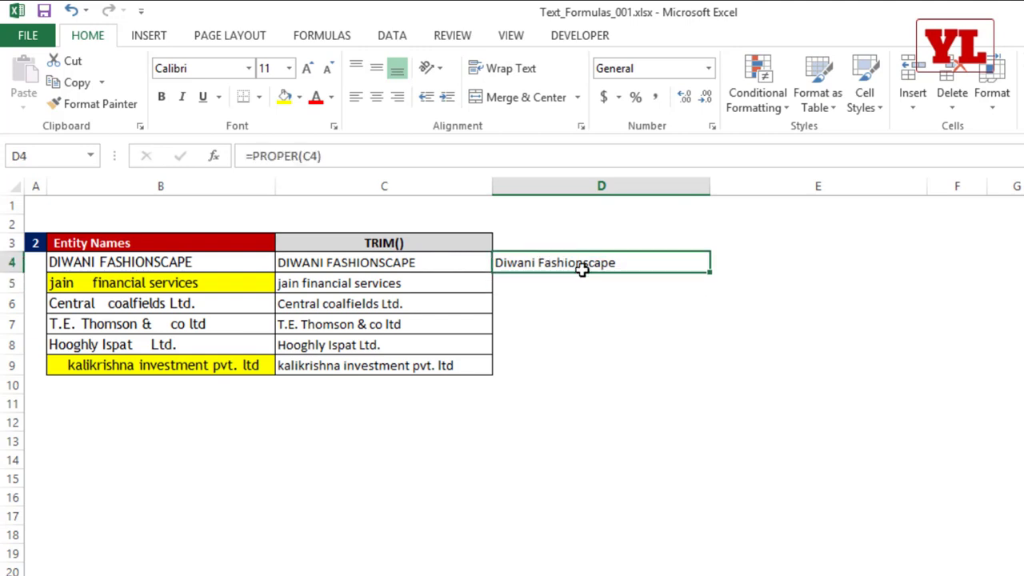
double_click(708, 274)
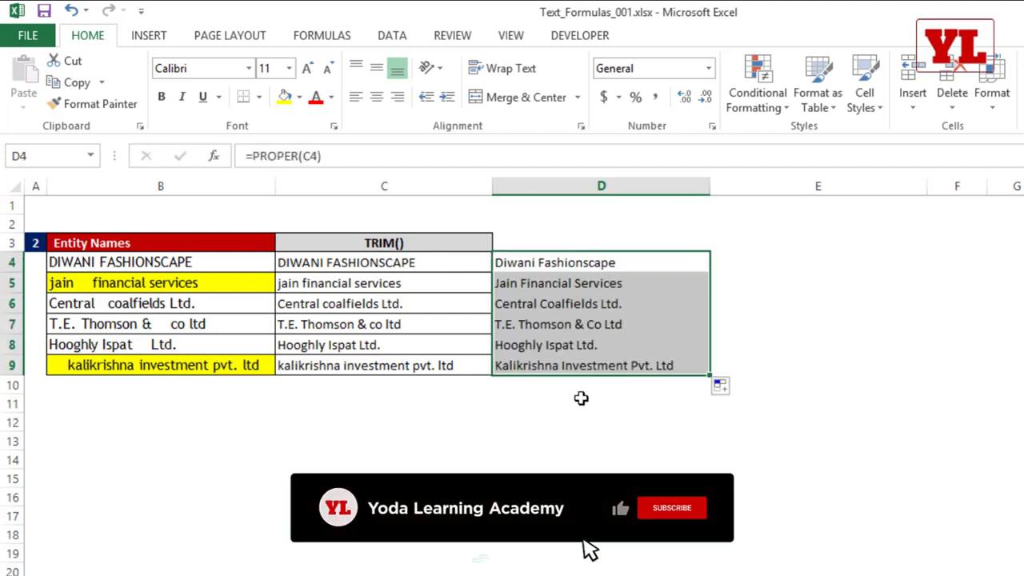
Rewrite C4 as =PROPER(TRIM(B4)) and fill it down to C9.
click(410, 262)
text(=)
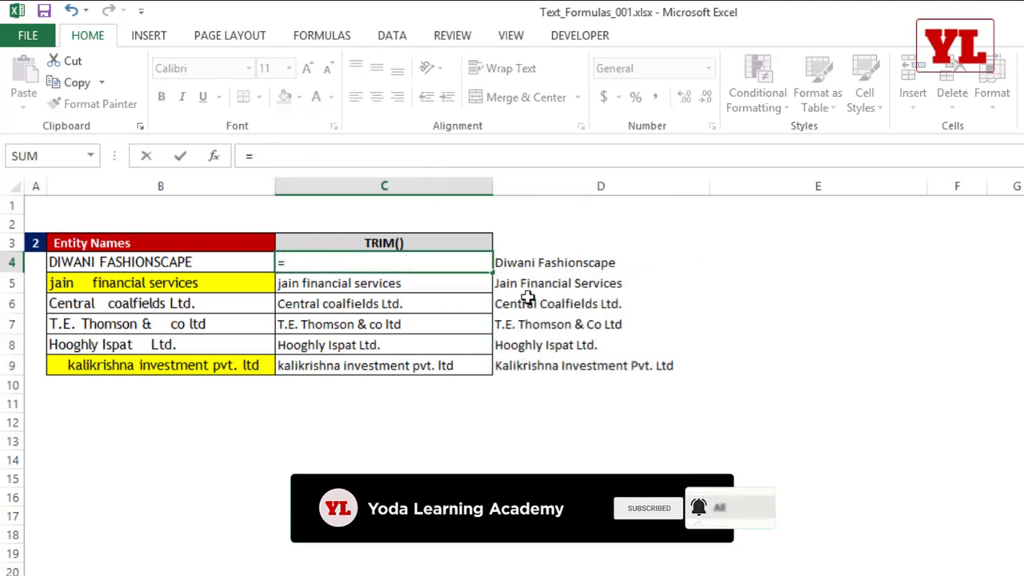
text(proper)
key(Tab)
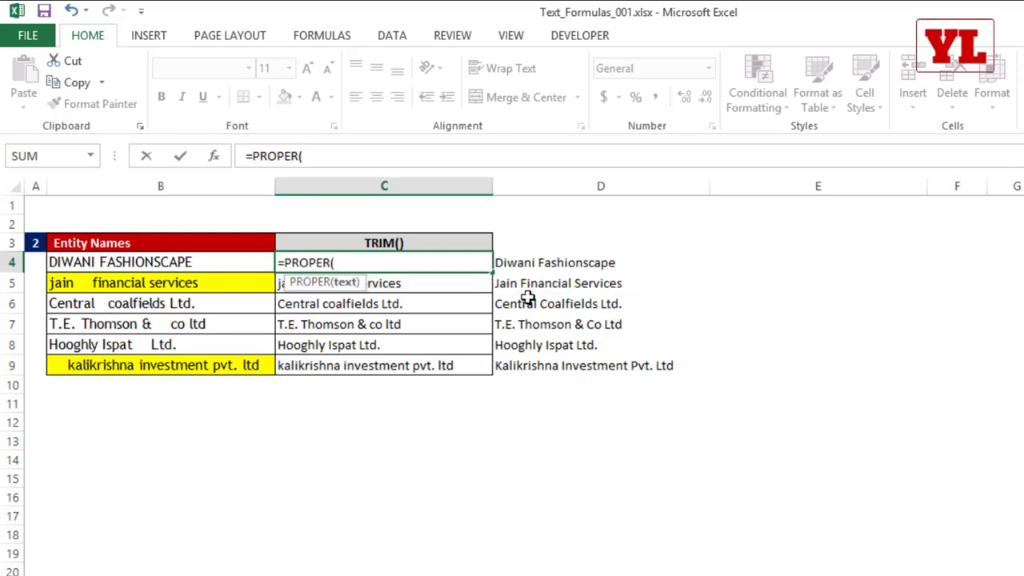
text(tr)
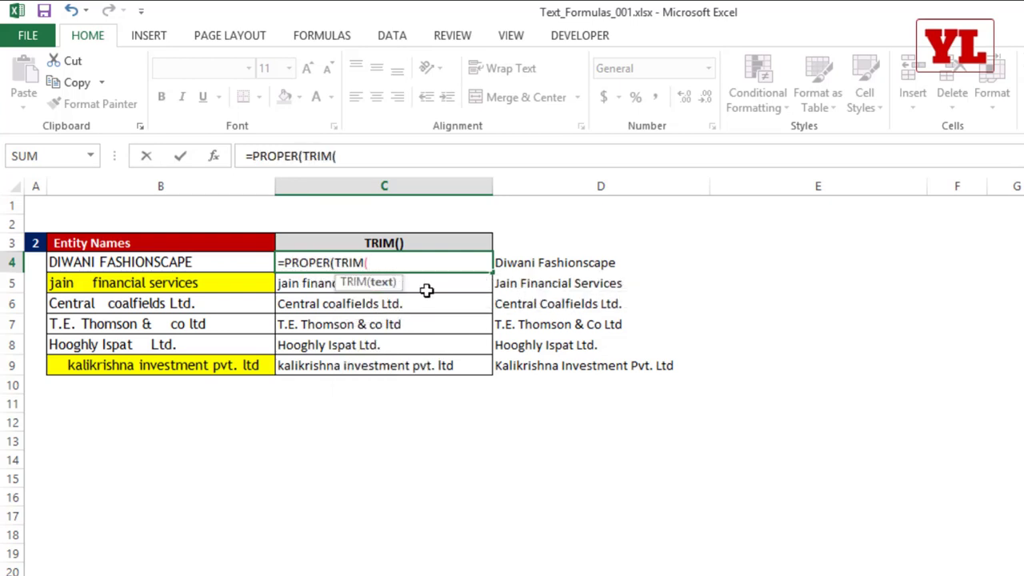
click(214, 262)
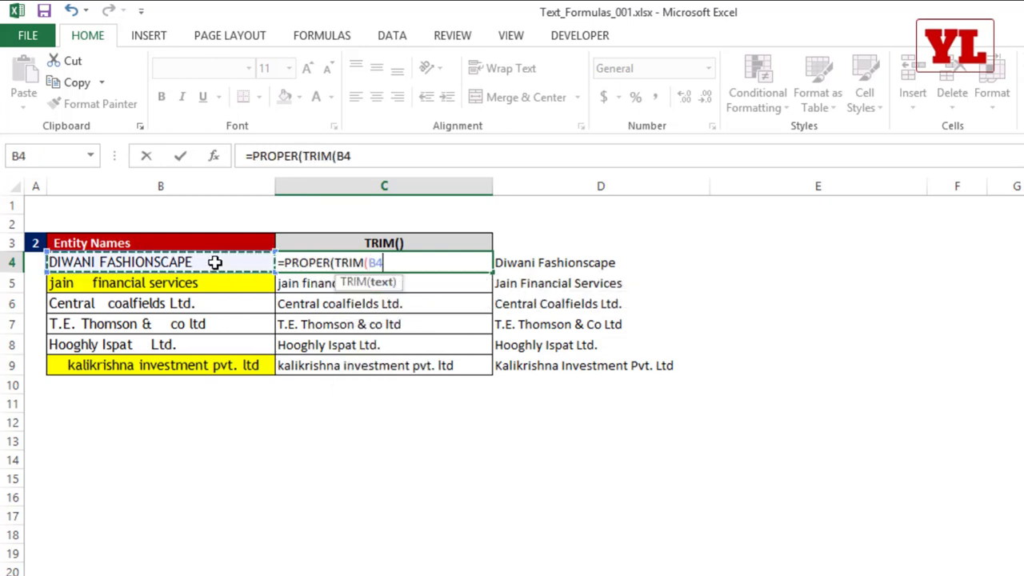
text()))
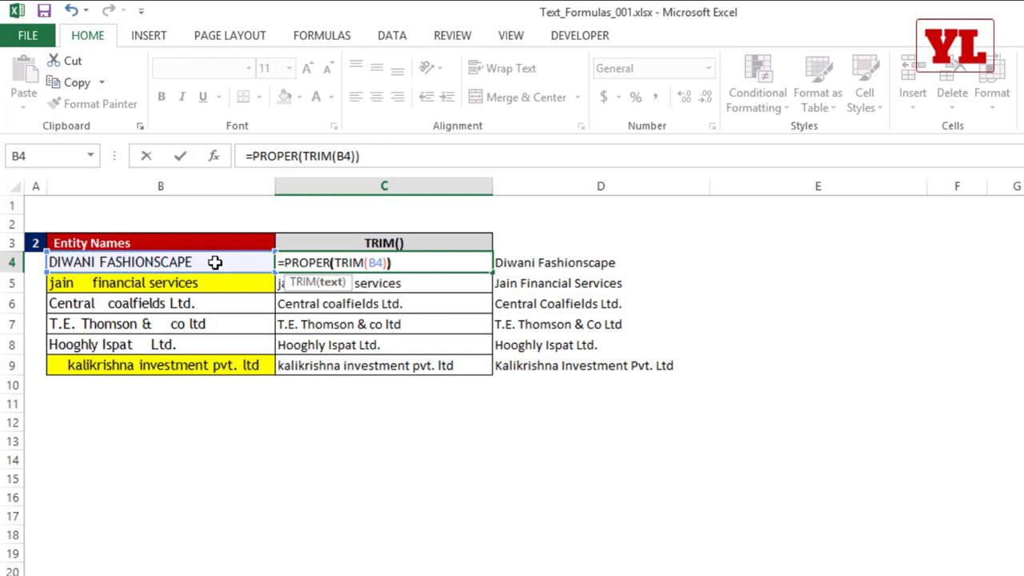
key(Return)
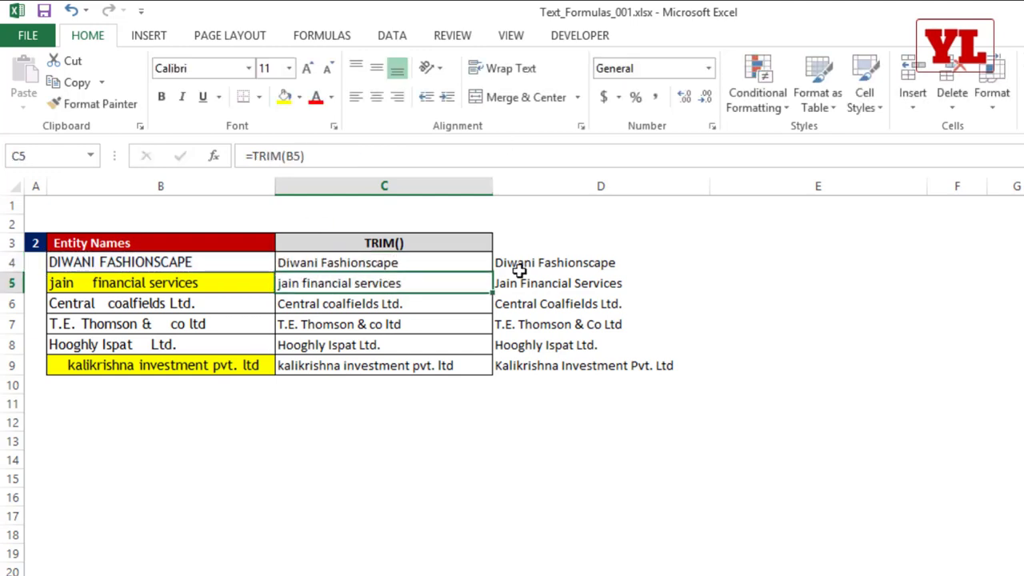
click(457, 264)
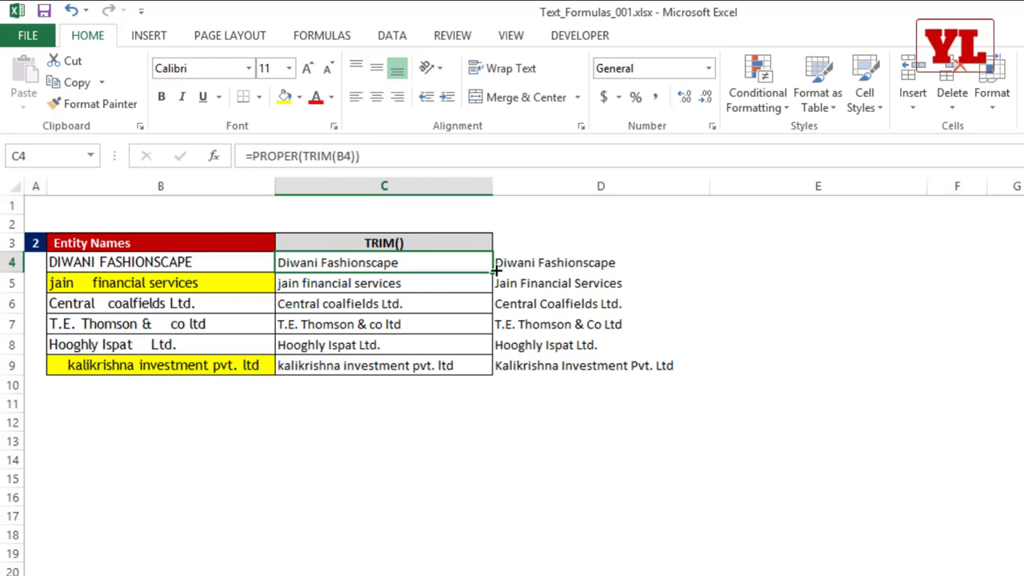
double_click(493, 273)
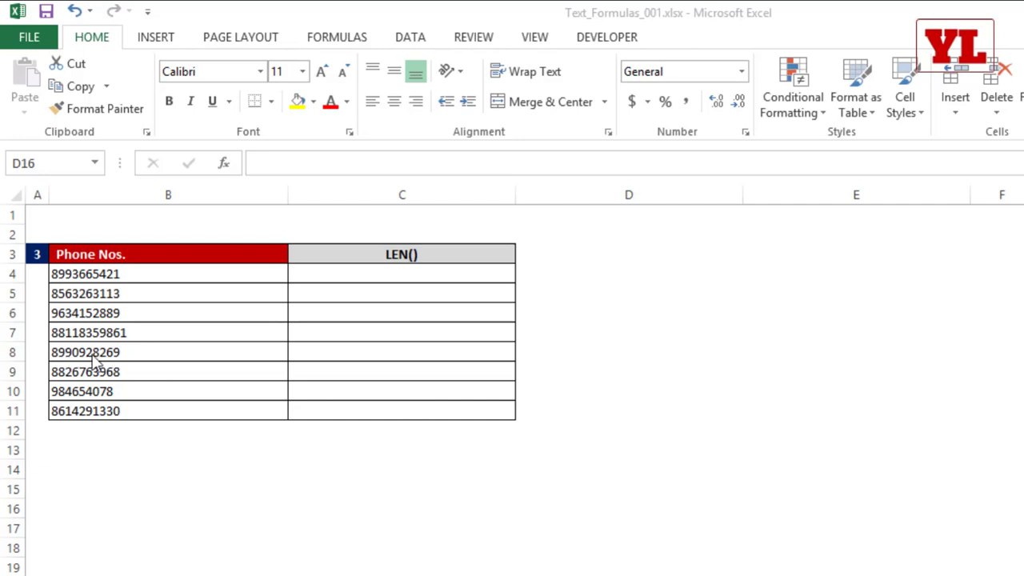
Enter =LEN(B4) in C4 and fill it down to C11 to count each phone number's digits.
click(139, 277)
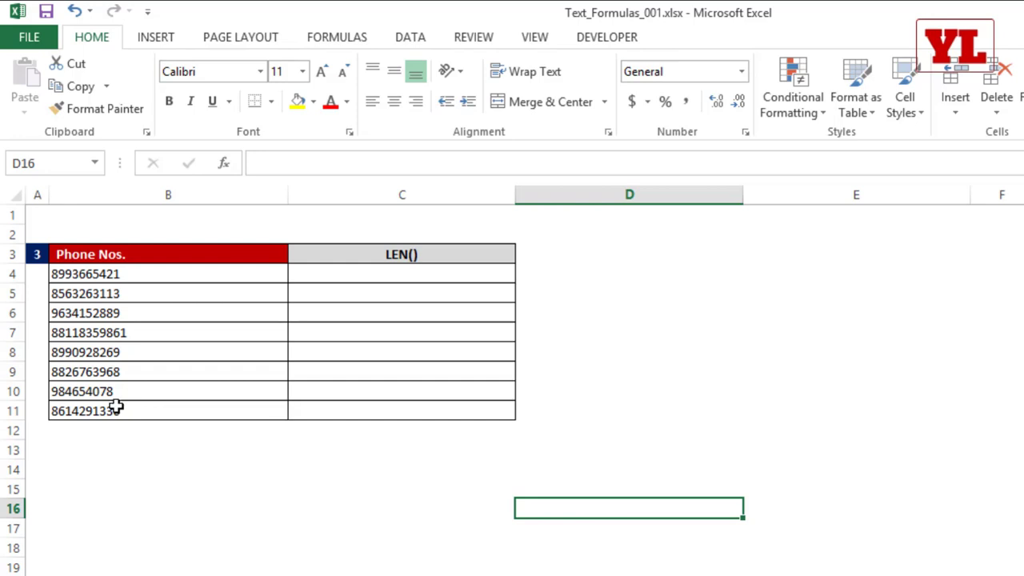
click(365, 277)
text(=LEN()
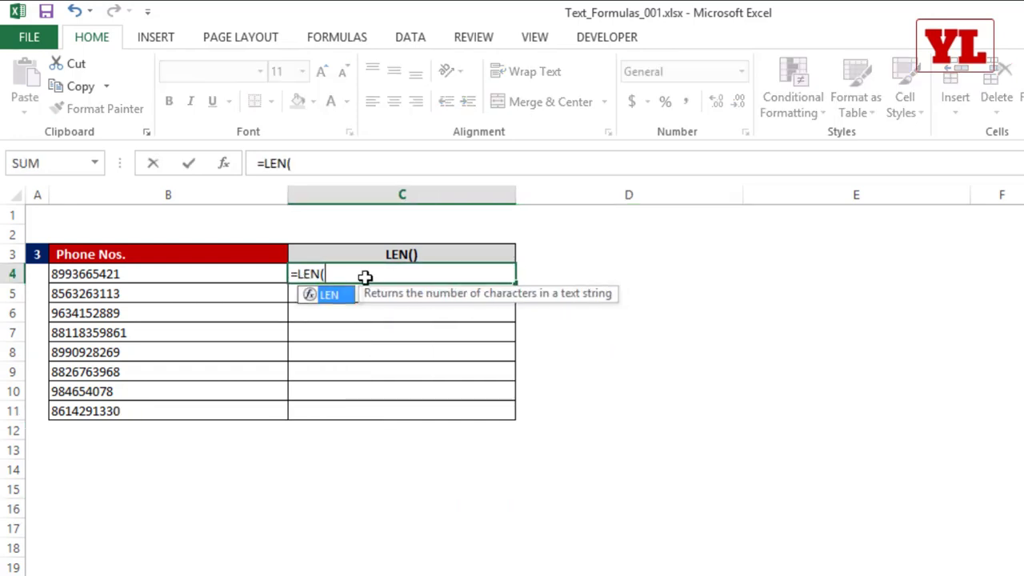
click(205, 279)
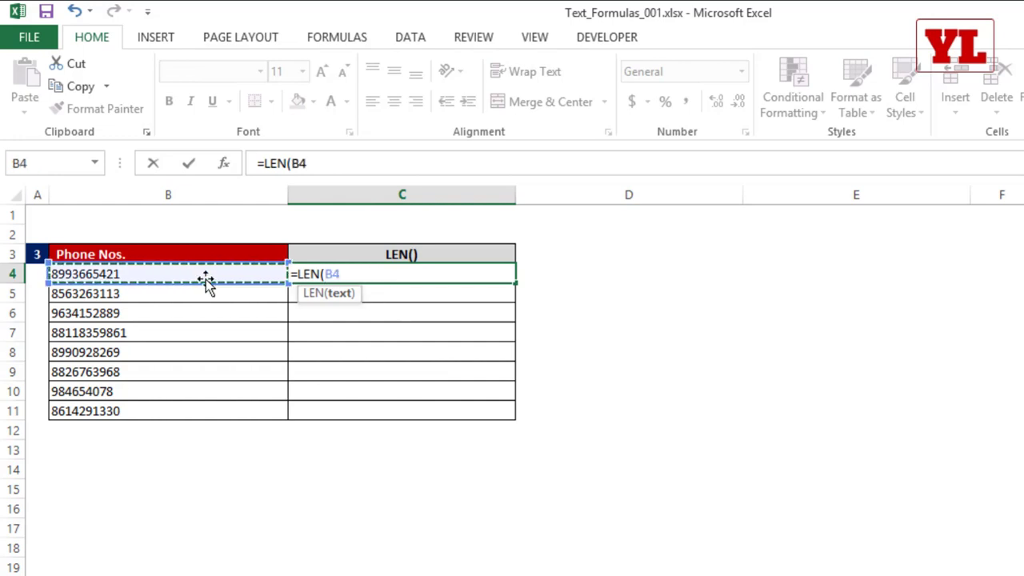
text())
key(Return)
click(496, 272)
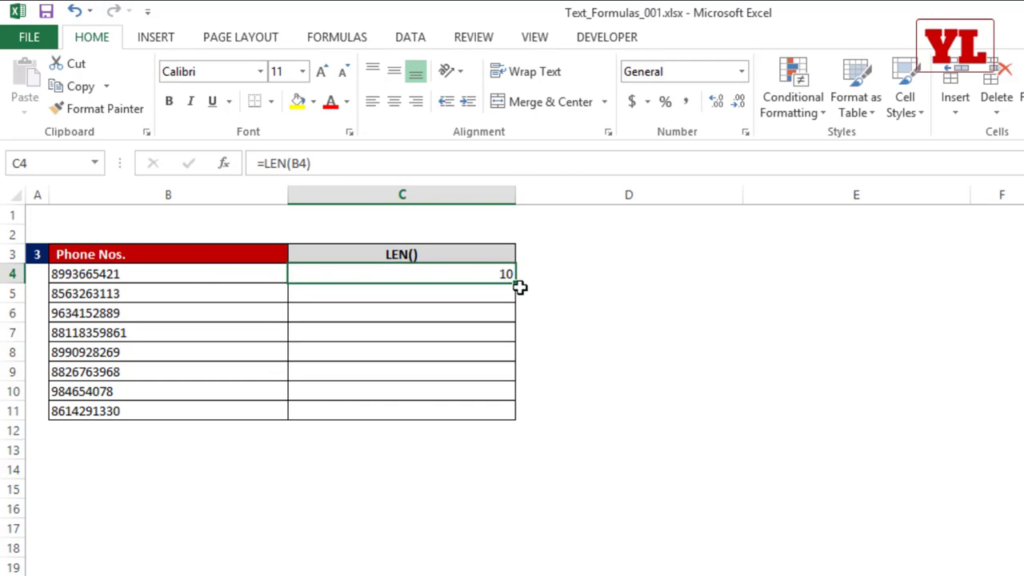
double_click(516, 283)
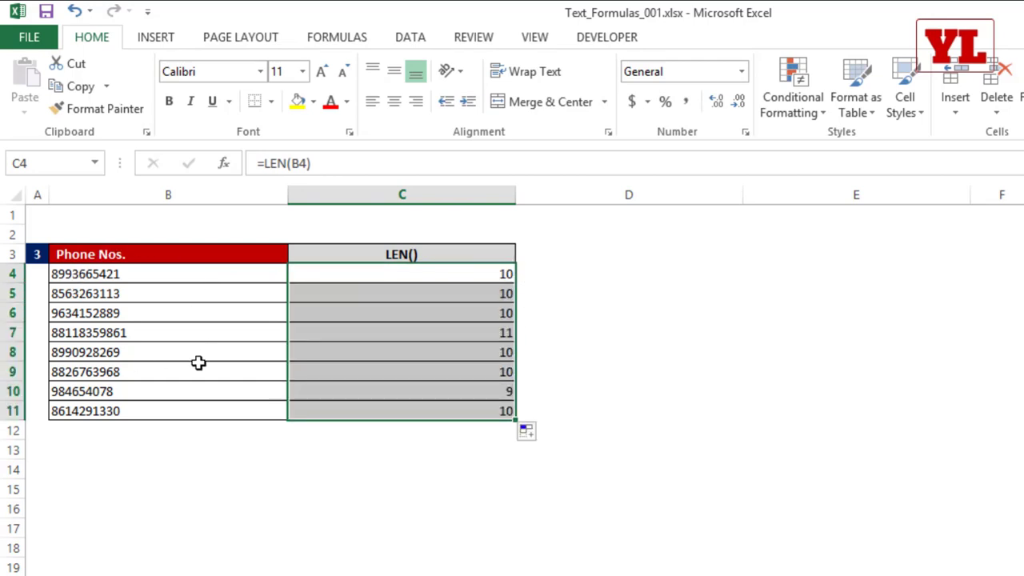
ctrl+scroll(334, 442, up, 3)
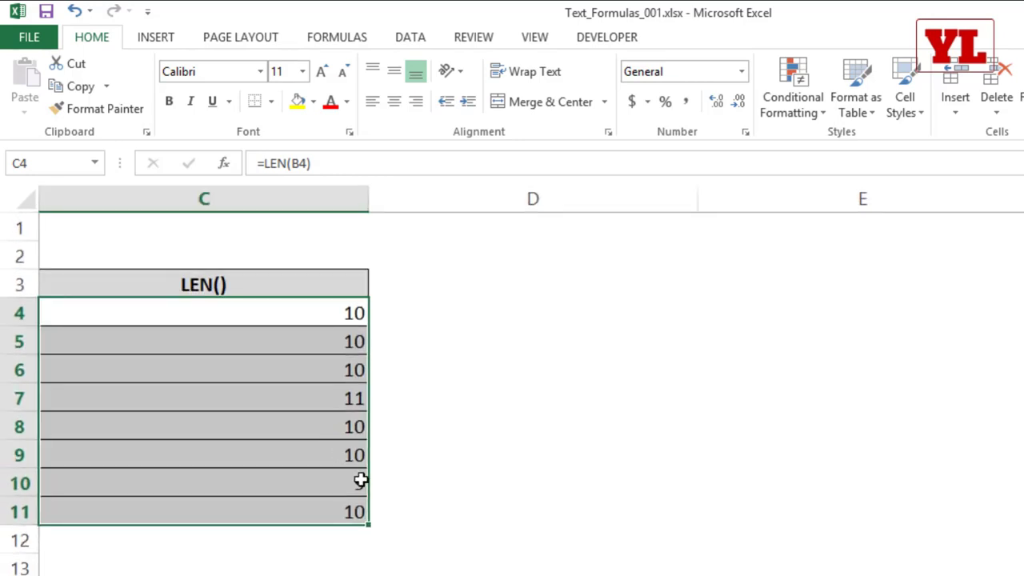
scroll(512, 380, left, 2)
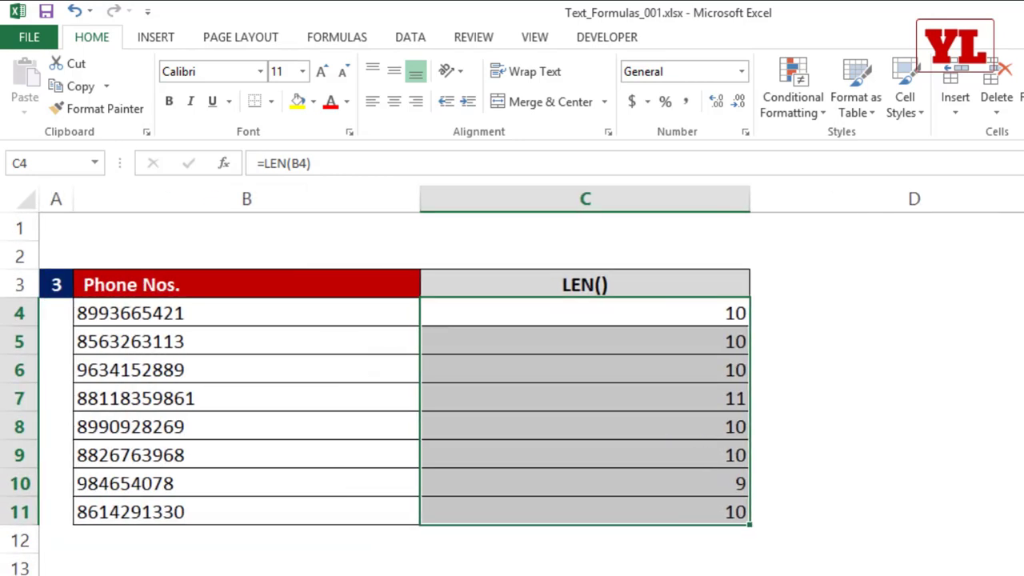
key(Left)
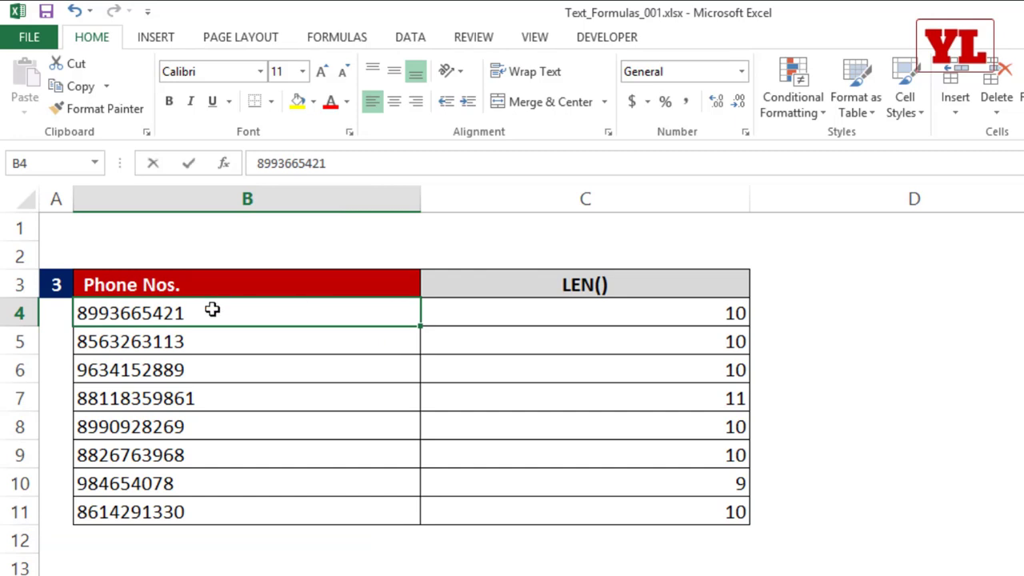
Replace B4's text with 'aslasas' and recheck C4's length formula.
text(aslasas)
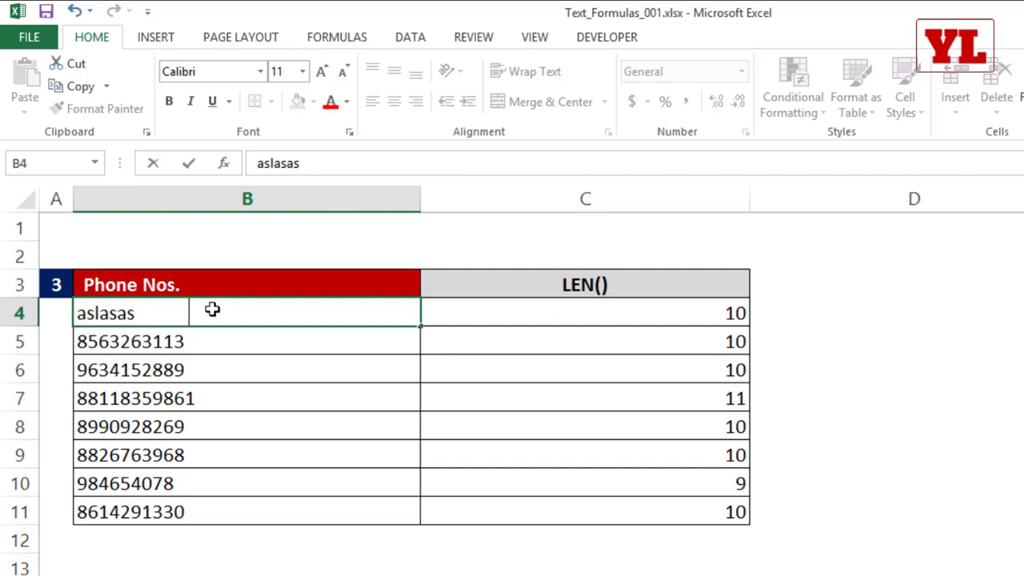
key(Return)
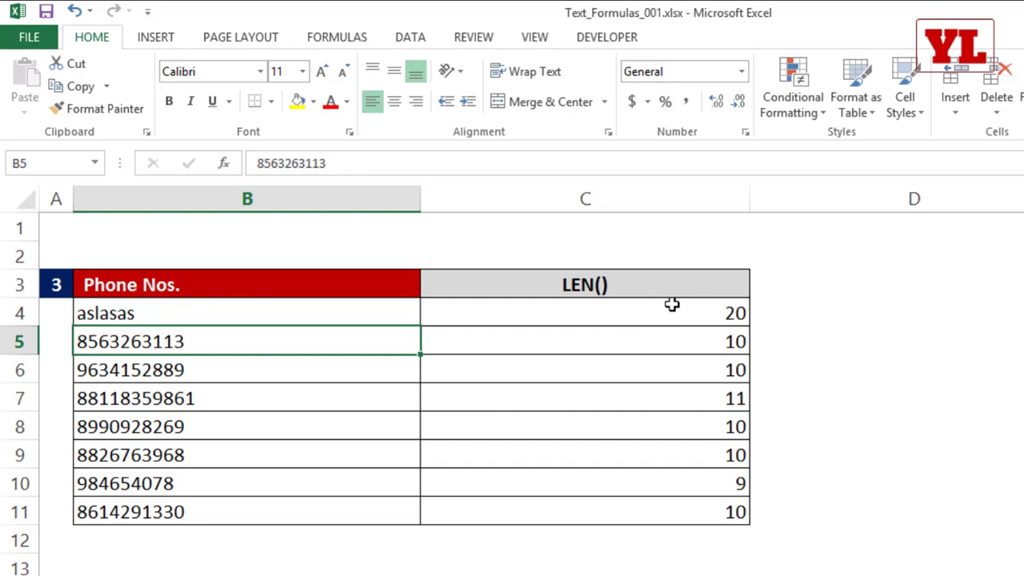
click(705, 313)
double_click(705, 313)
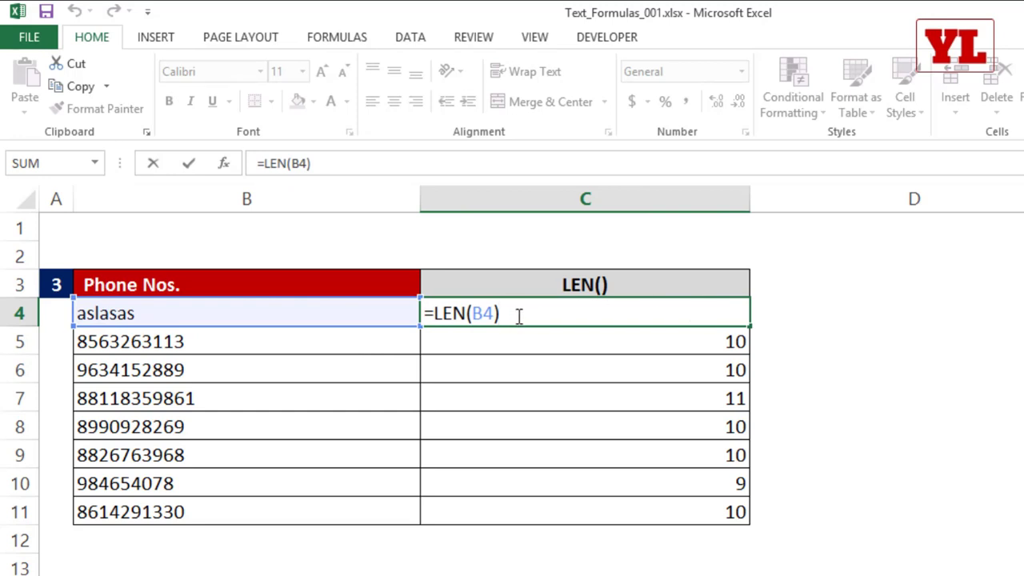
key(Return)
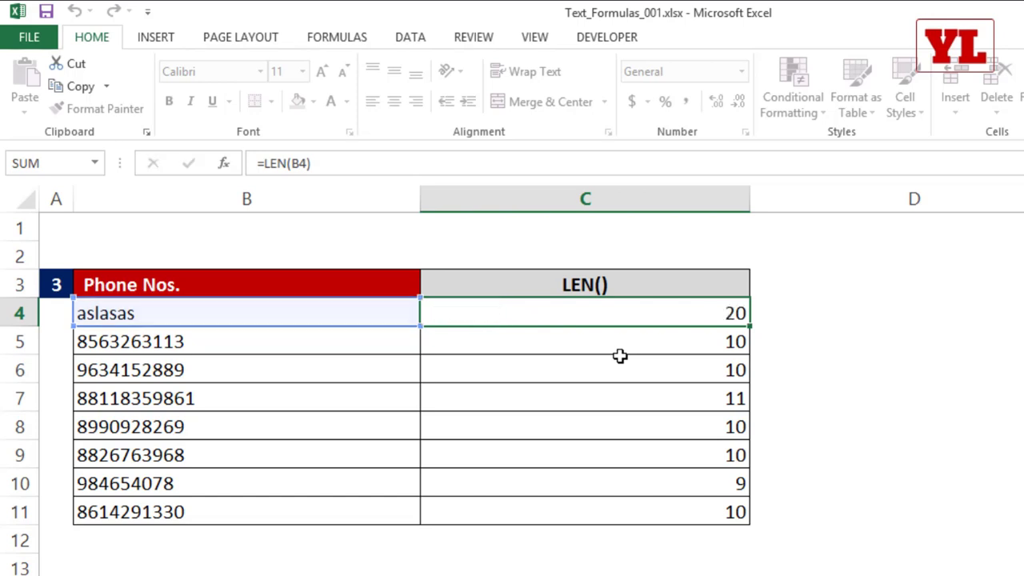
Enter =TRIM(B4) in C4.
text(=tri)
key(Tab)
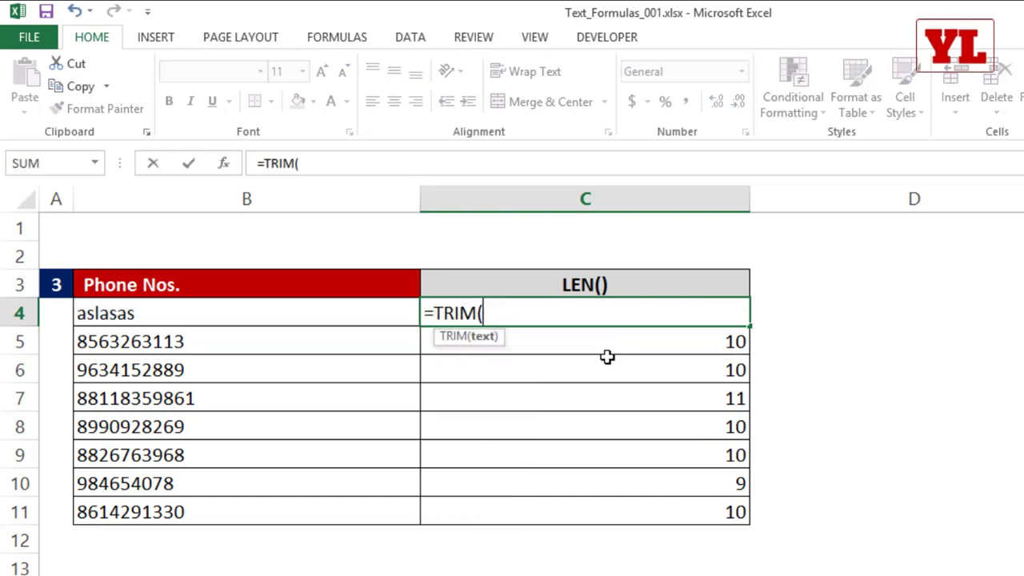
click(358, 317)
text())
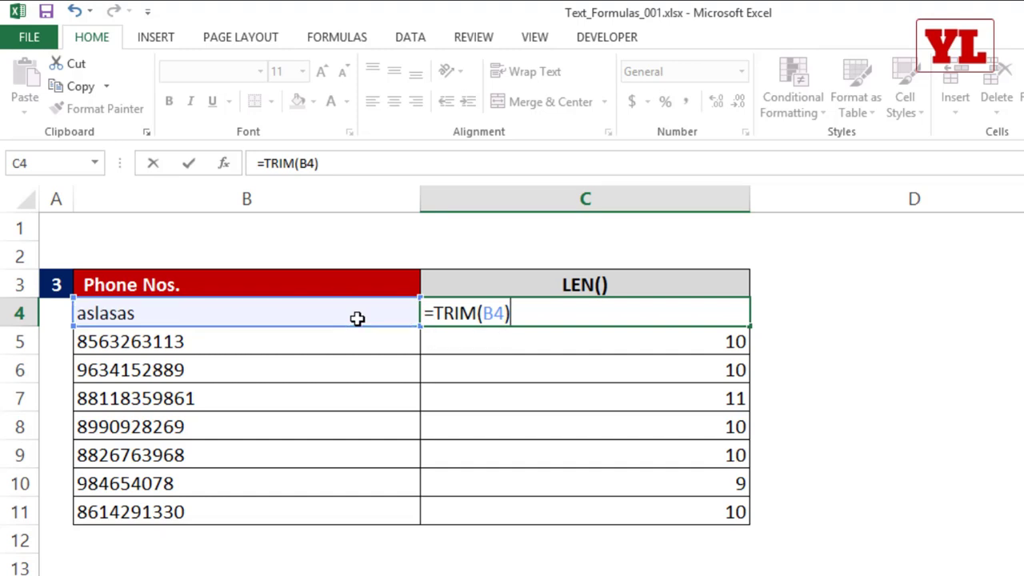
key(Return)
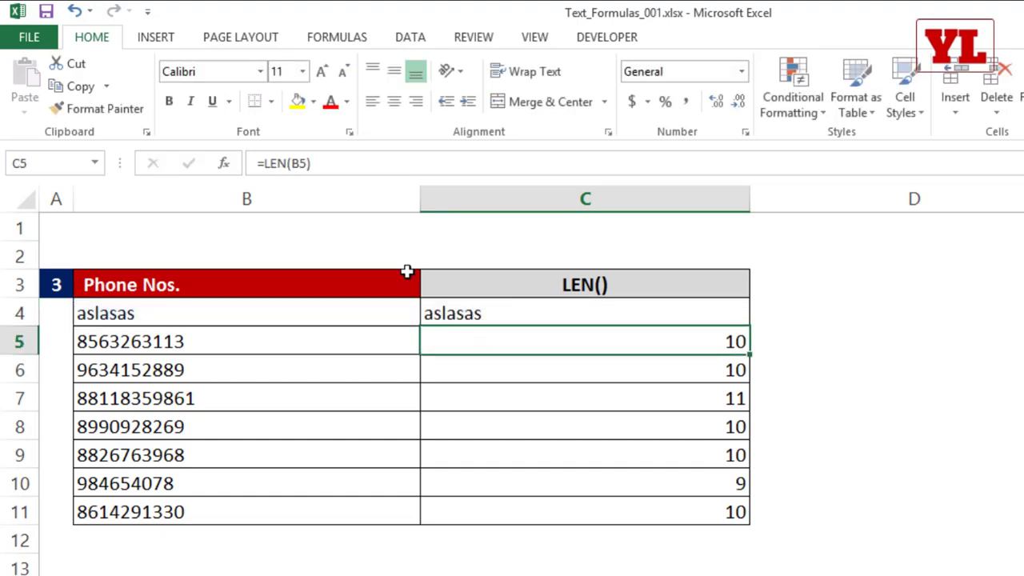
Wrap C4's formula in LEN so it reads =LEN(TRIM(B4)).
double_click(456, 313)
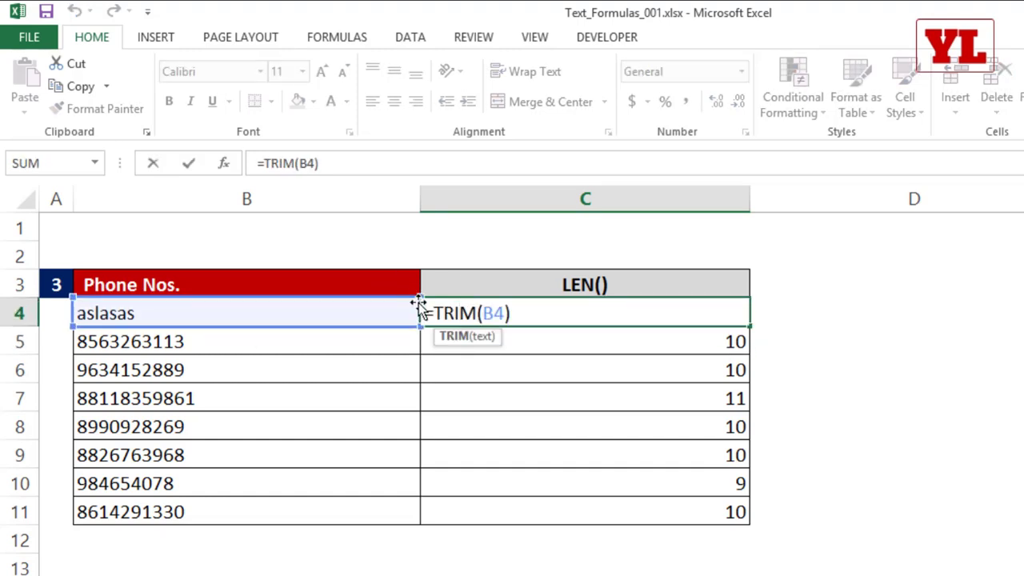
drag(434, 313, 554, 314)
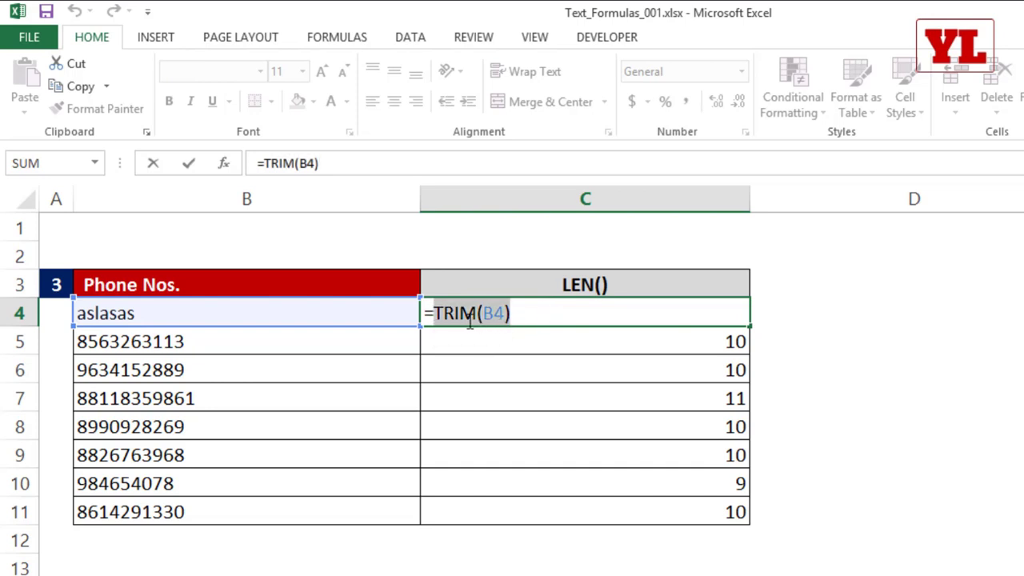
click(434, 313)
text(len)
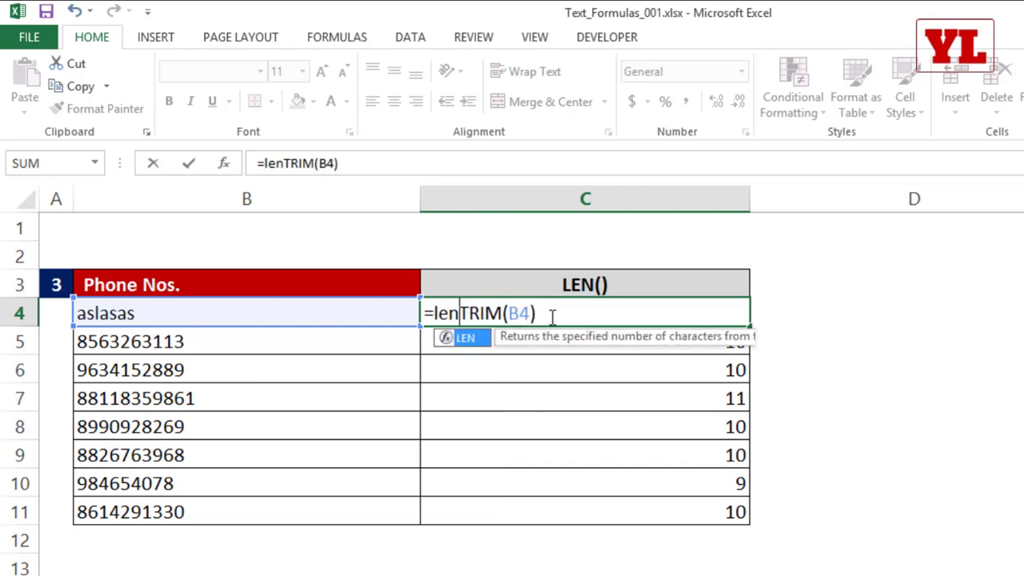
key(Tab)
click(554, 312)
text())
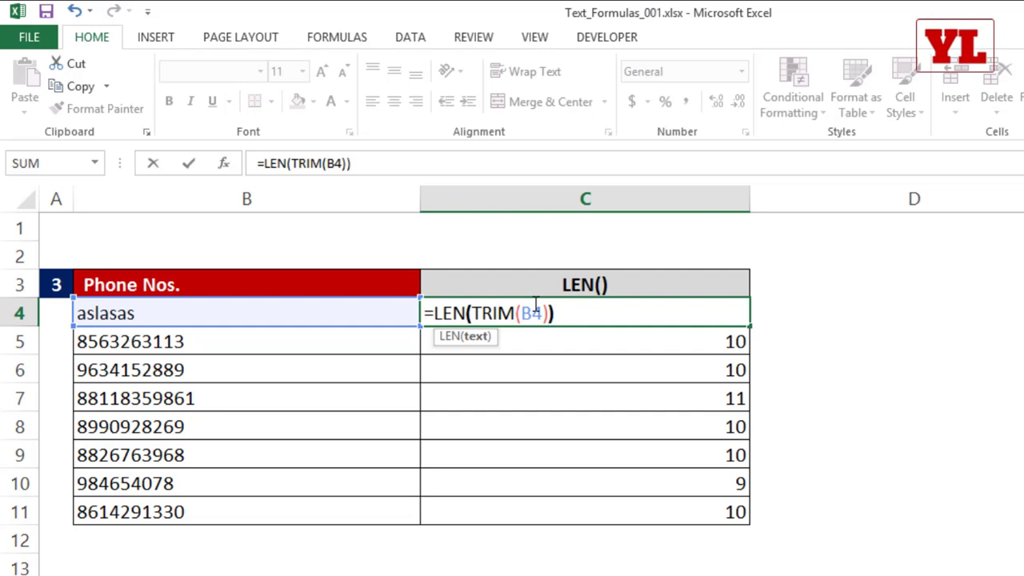
key(Return)
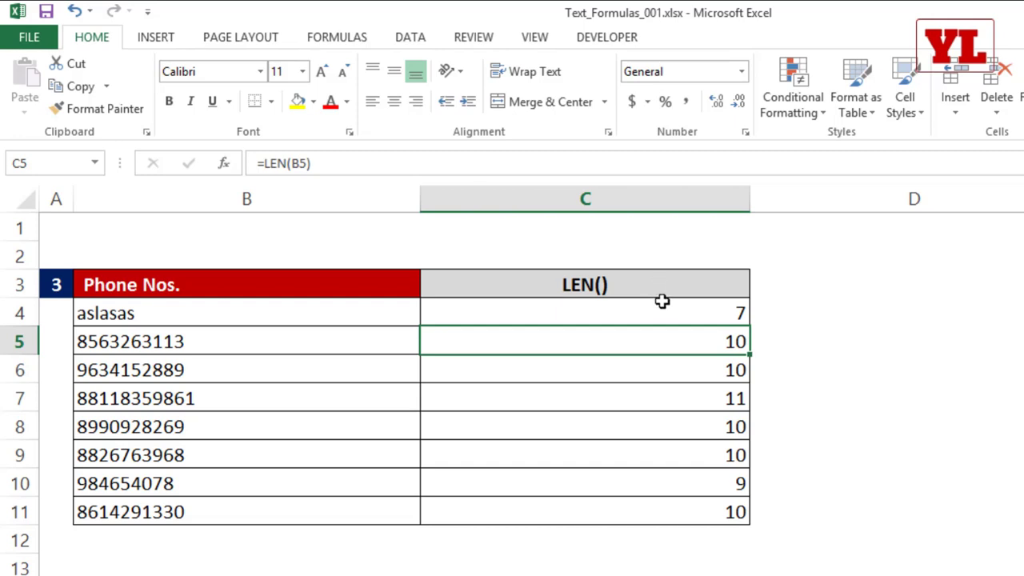
Rename the C3 column header to 'LEN() +TRIM()'.
click(650, 272)
double_click(648, 276)
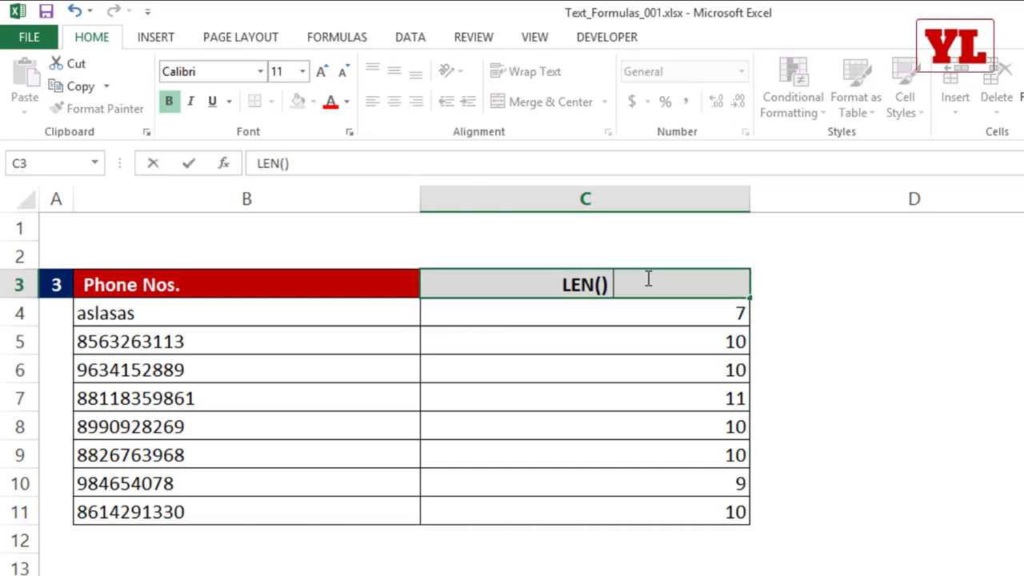
text(+TRIM())
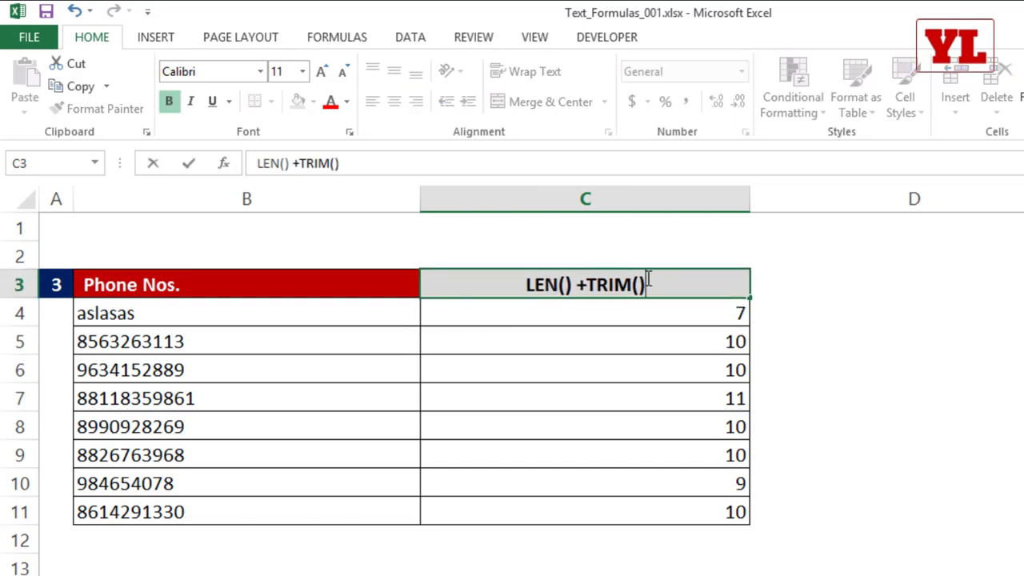
key(Tab)
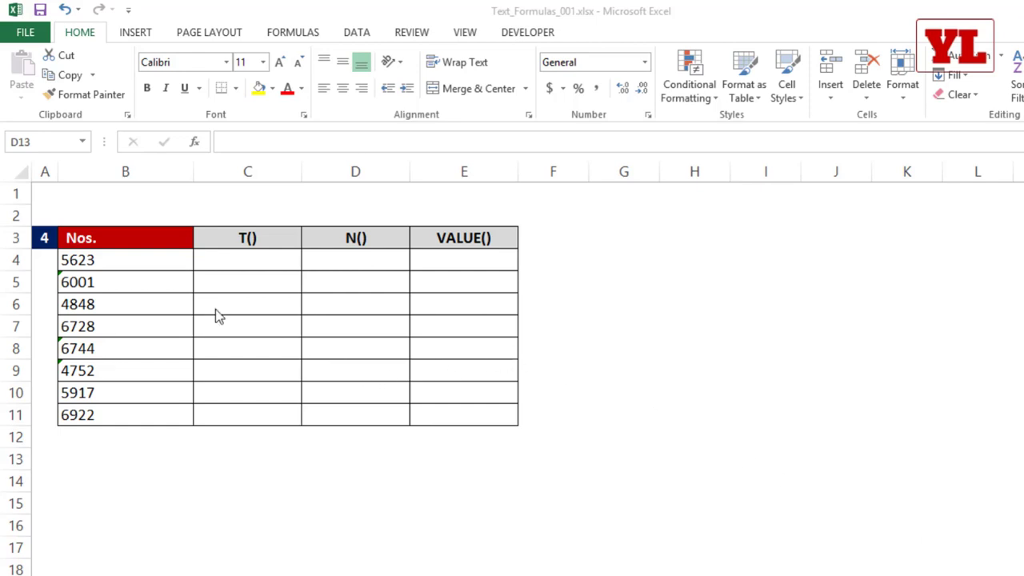
Select the numbers B4:B11 and inspect the text-stored 6744 in B8.
click(96, 260)
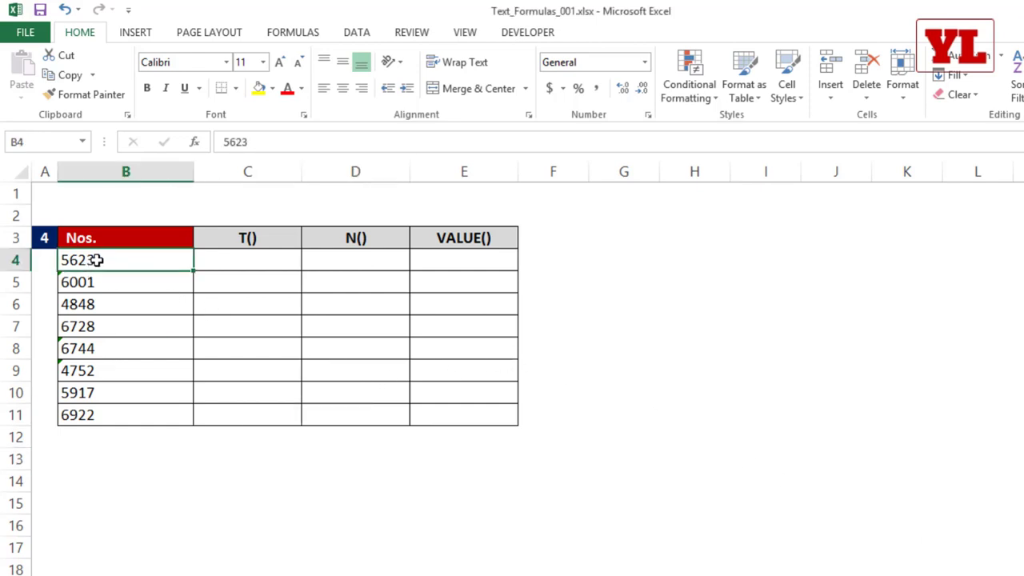
drag(96, 260, 79, 415)
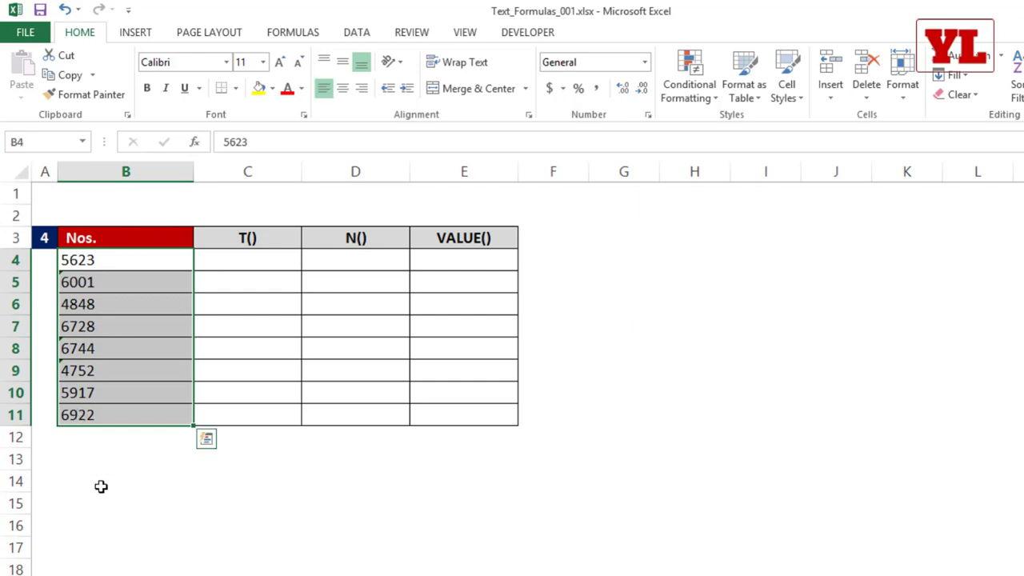
click(100, 485)
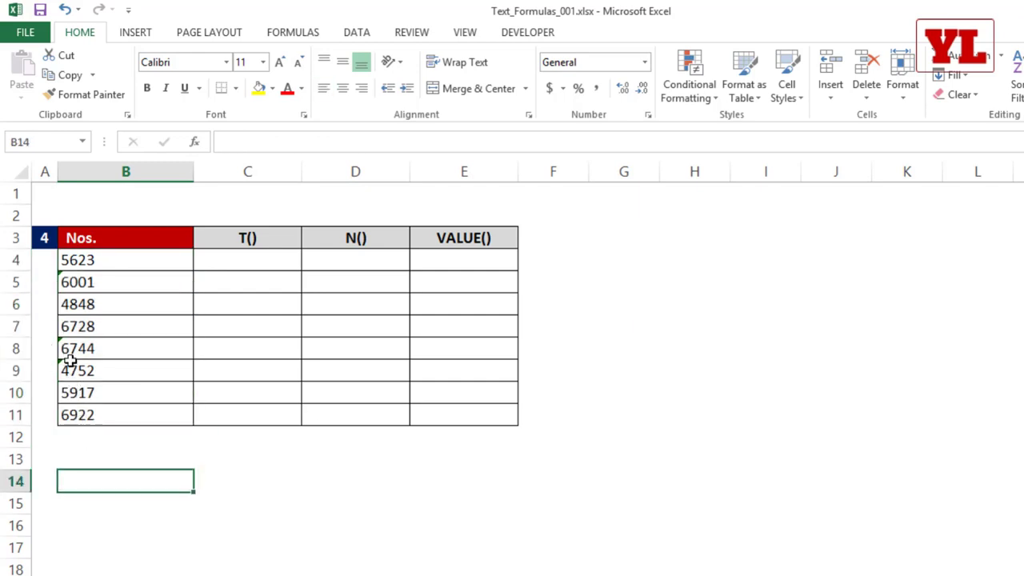
click(71, 349)
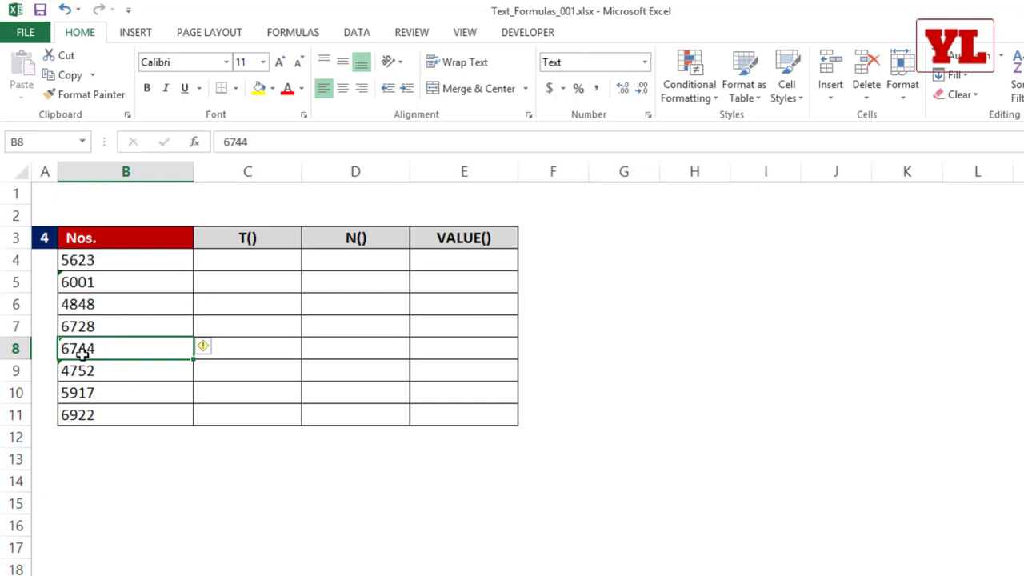
mouse_move(205, 349)
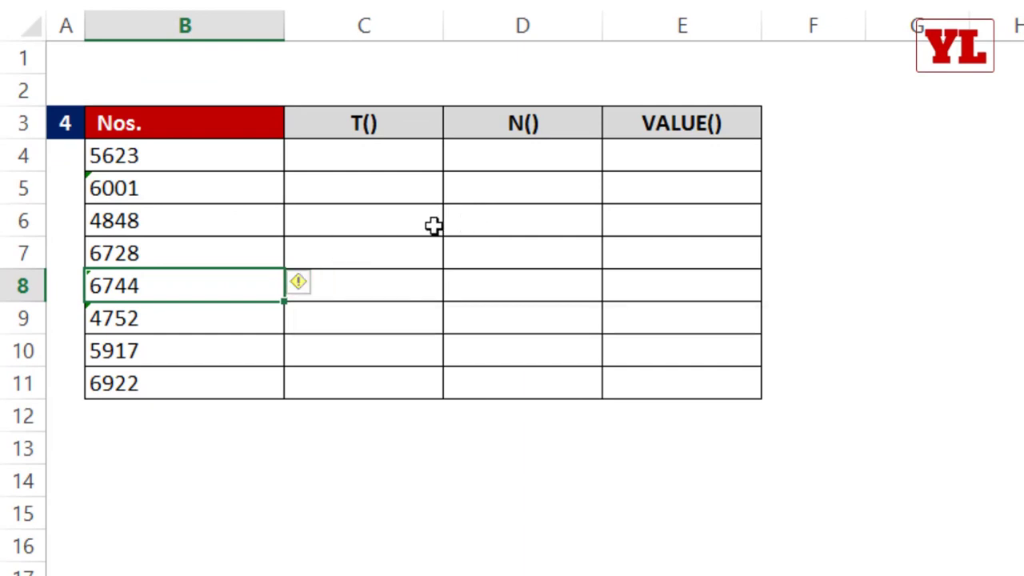
Enter =SUM(B8:B9) in B12, getting 0, and check B8's stored-as-text warning.
click(196, 405)
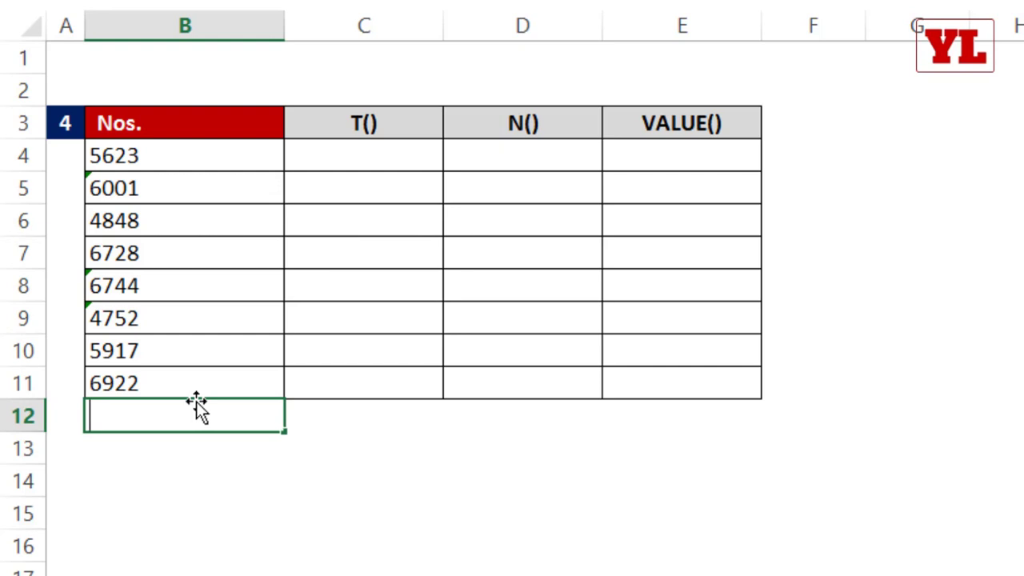
text(=sum)
key(Tab)
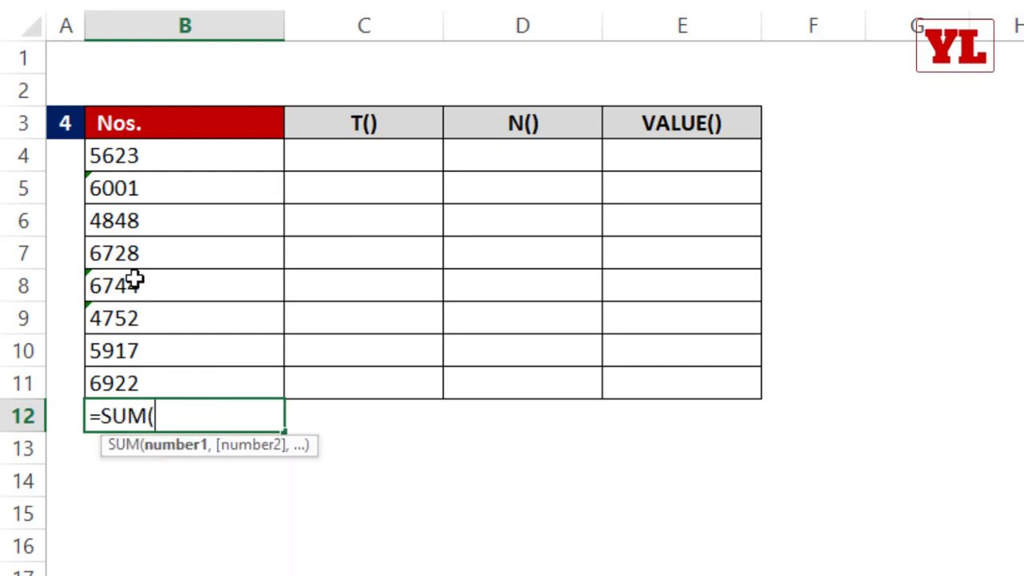
drag(134, 282, 128, 327)
key(Return)
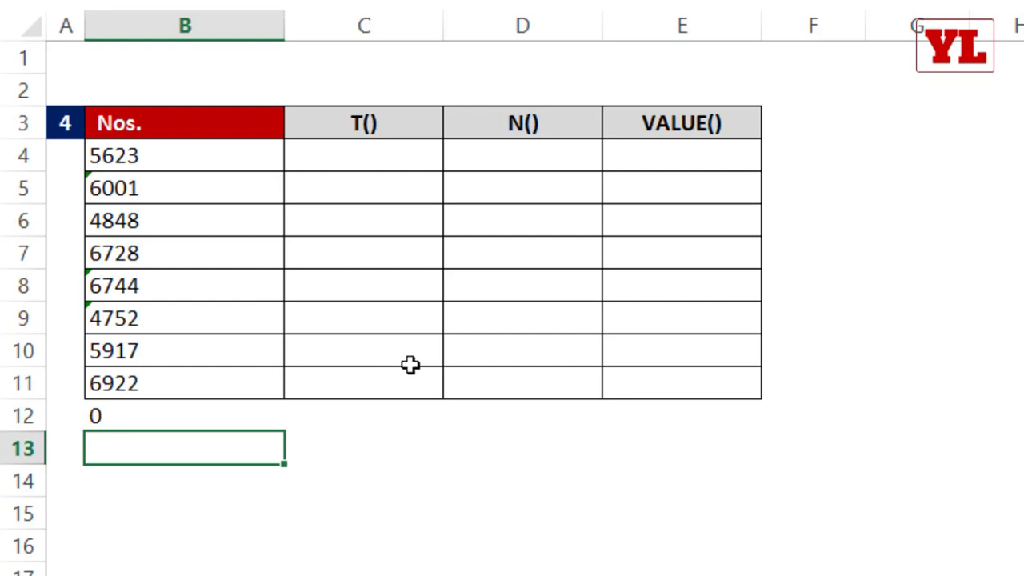
click(152, 287)
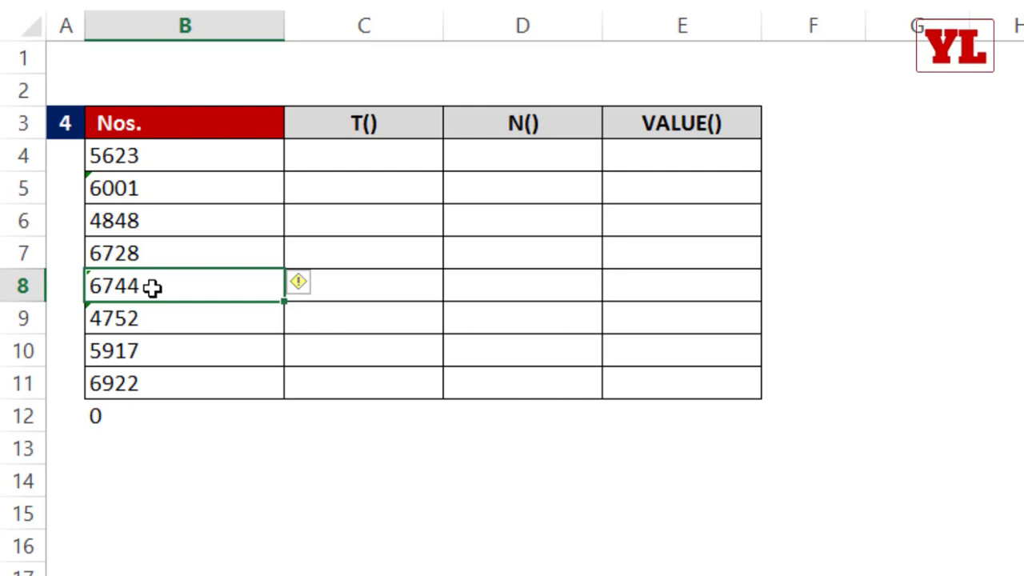
click(813, 155)
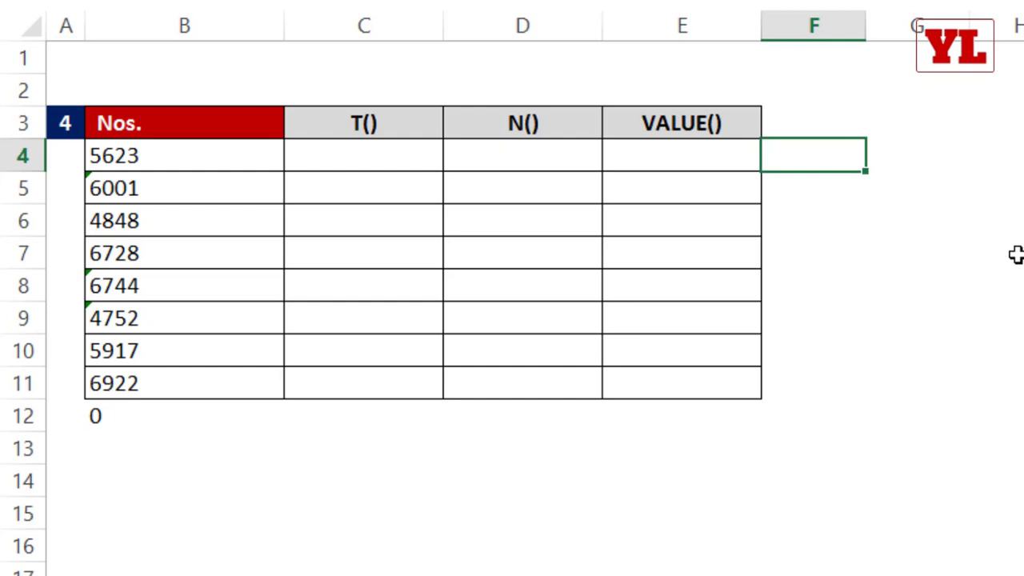
Enter =ISNUMBER(B4) in F4 and fill it down to F11, noting FALSE rows 8–9.
text(=is)
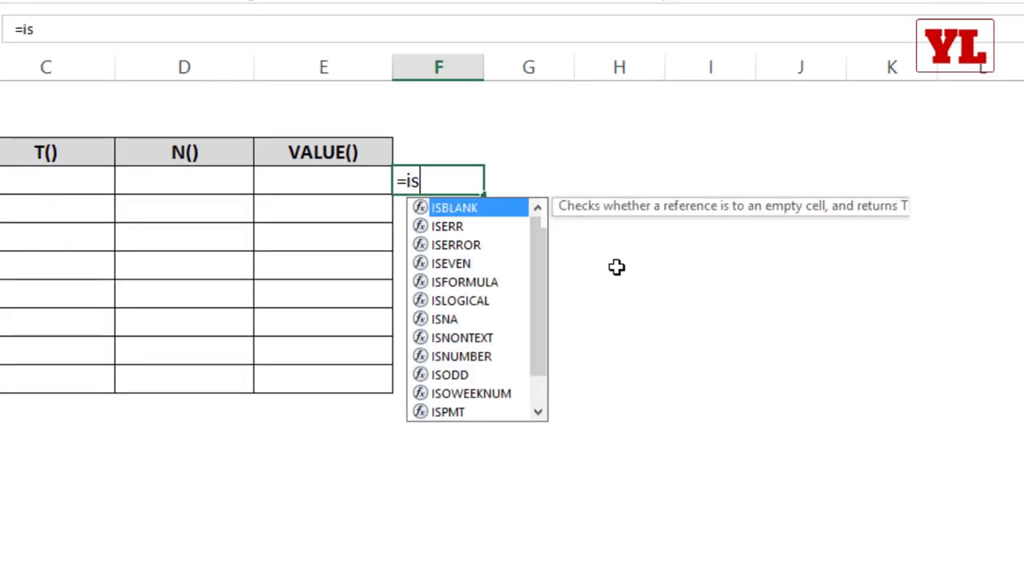
text(numbe)
key(Tab)
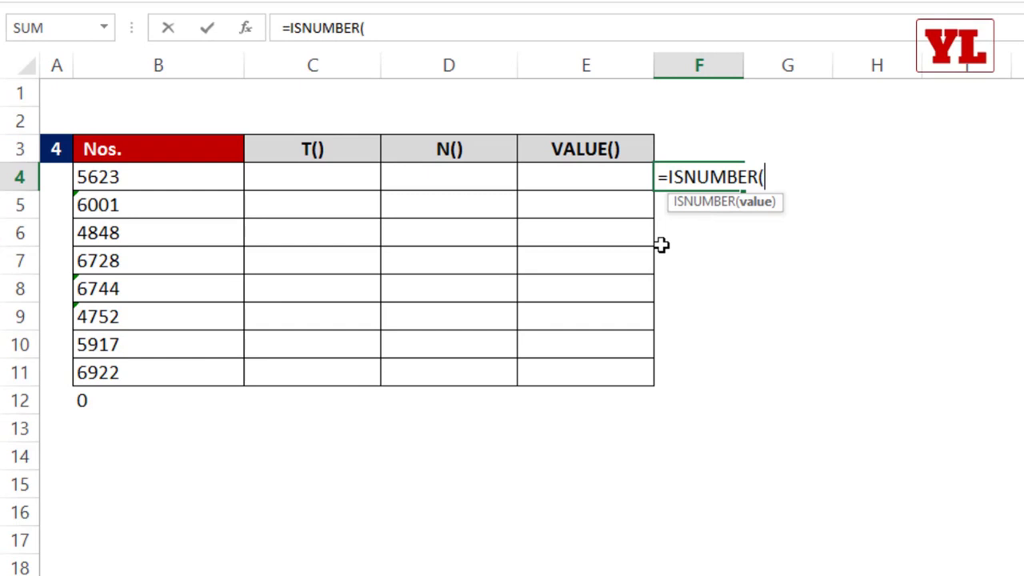
click(163, 179)
text())
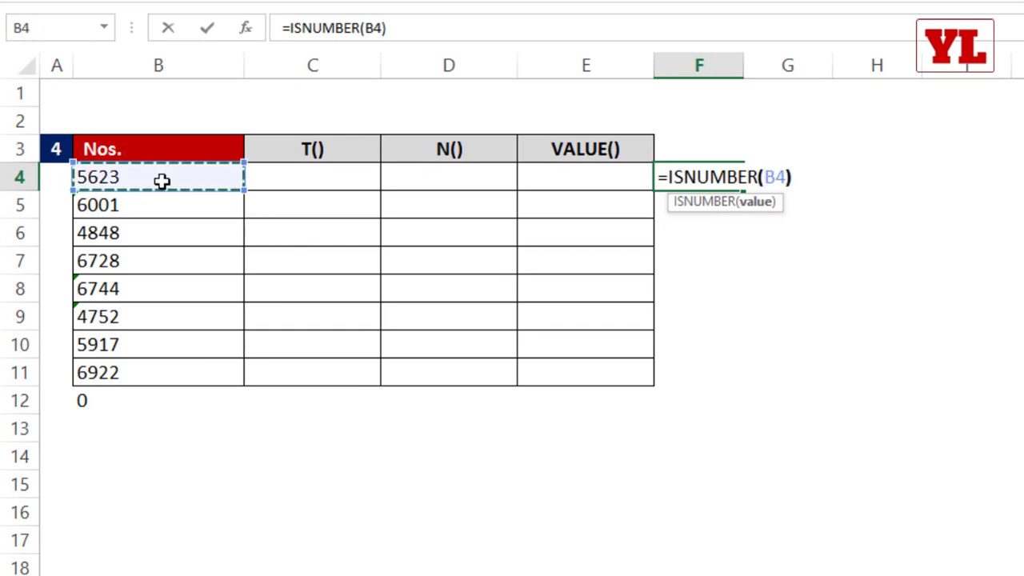
key(Return)
click(708, 180)
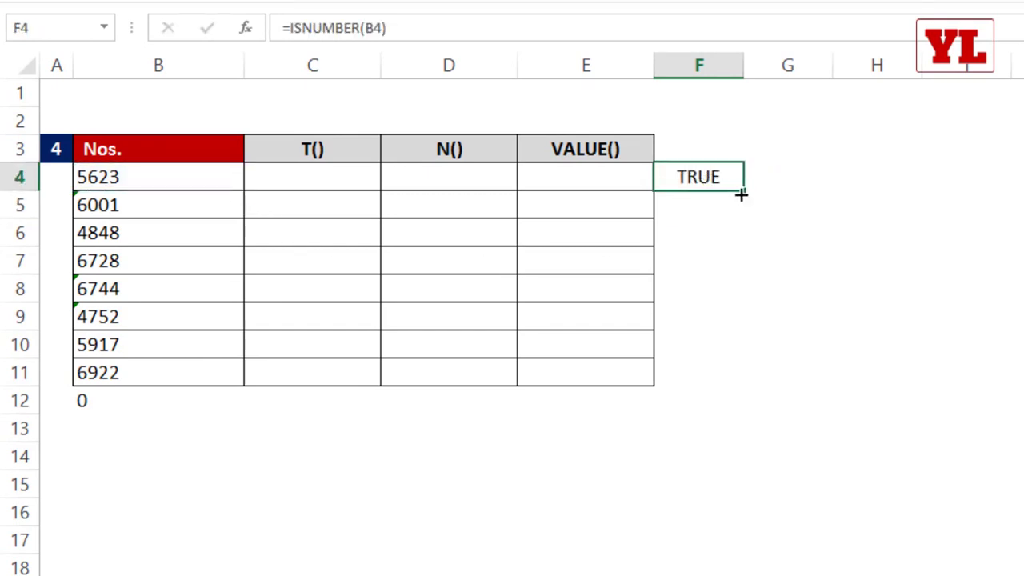
double_click(744, 192)
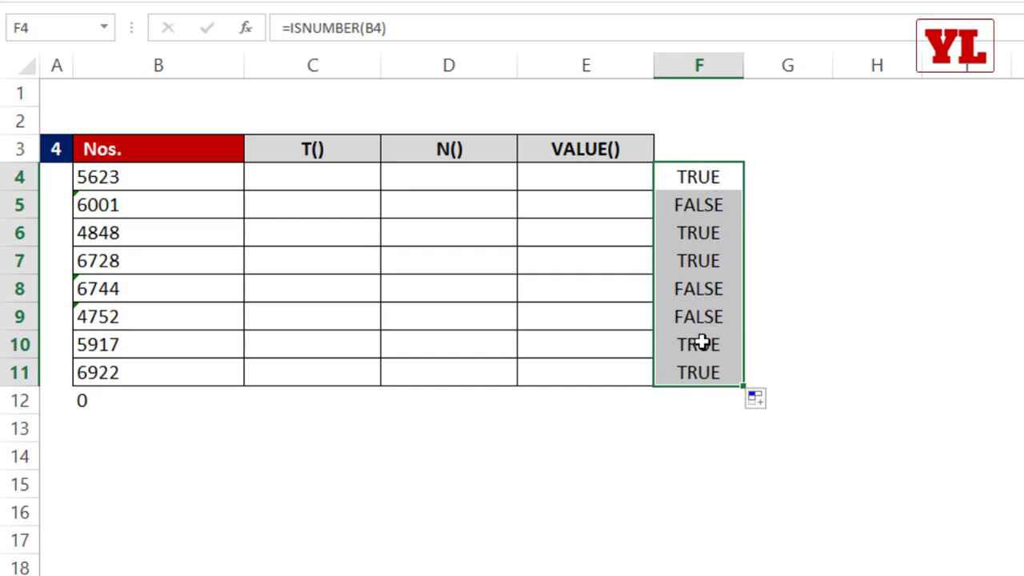
drag(698, 295, 183, 323)
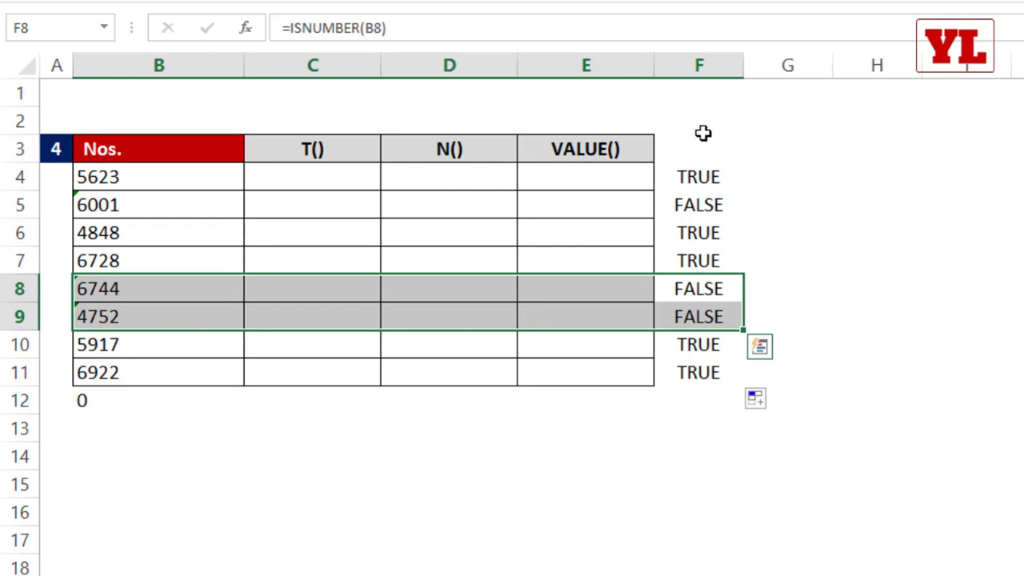
Start a =VALUE(B4 formula in E4.
click(606, 180)
text(=)
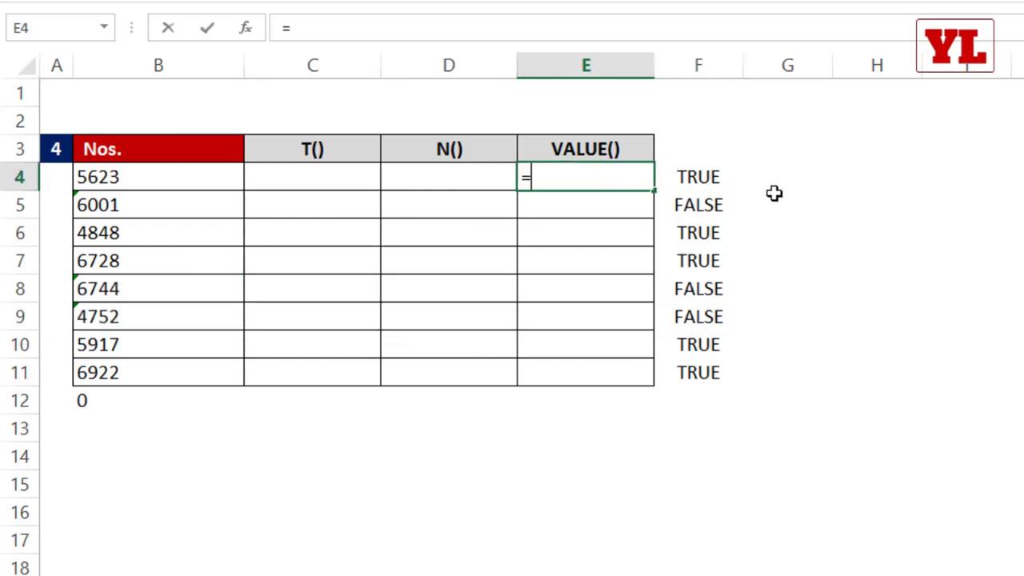
text(value)
key(Tab)
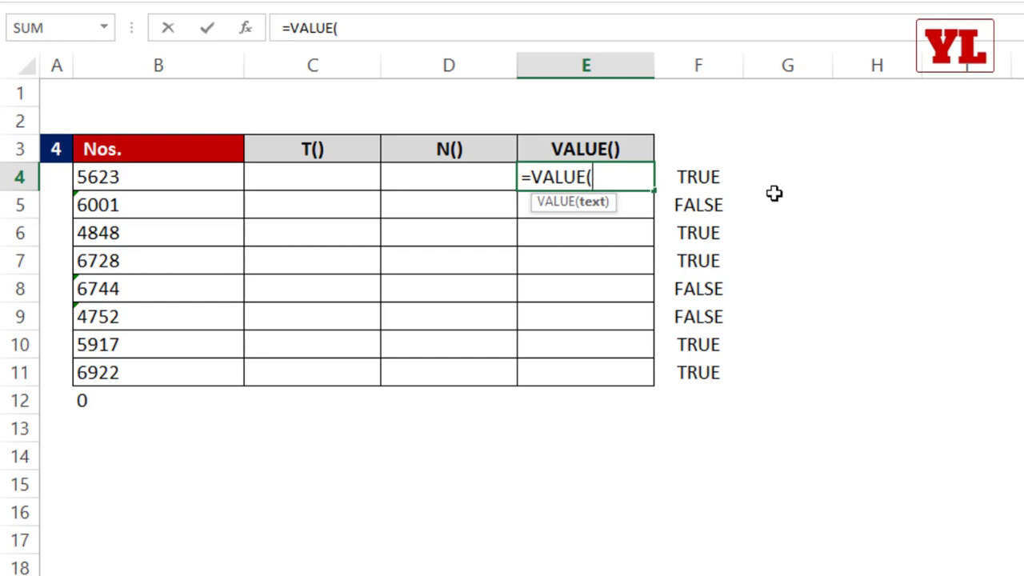
click(189, 174)
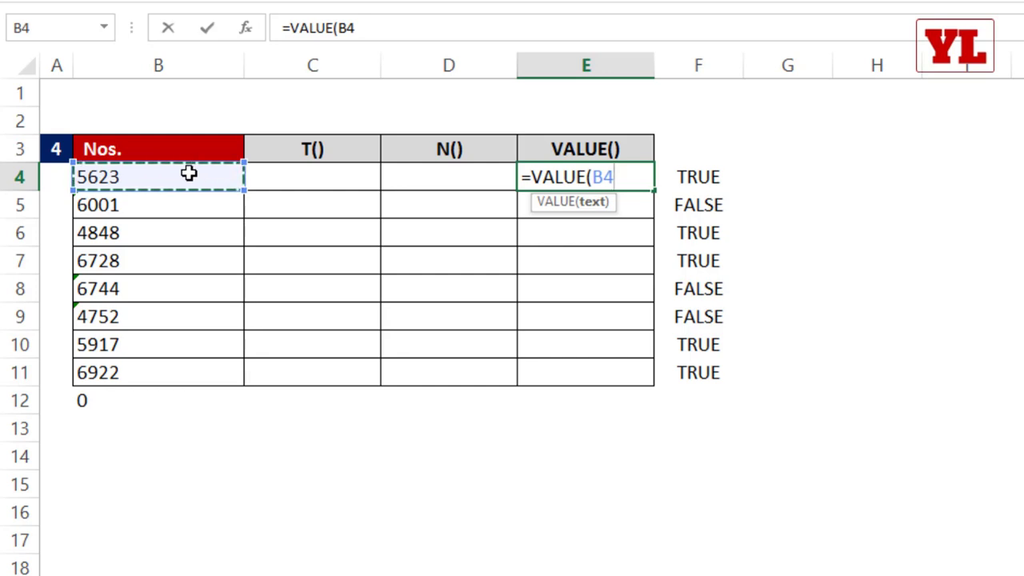
Finish =VALUE(B4) in E4 and fill it down to E11.
text())
key(Return)
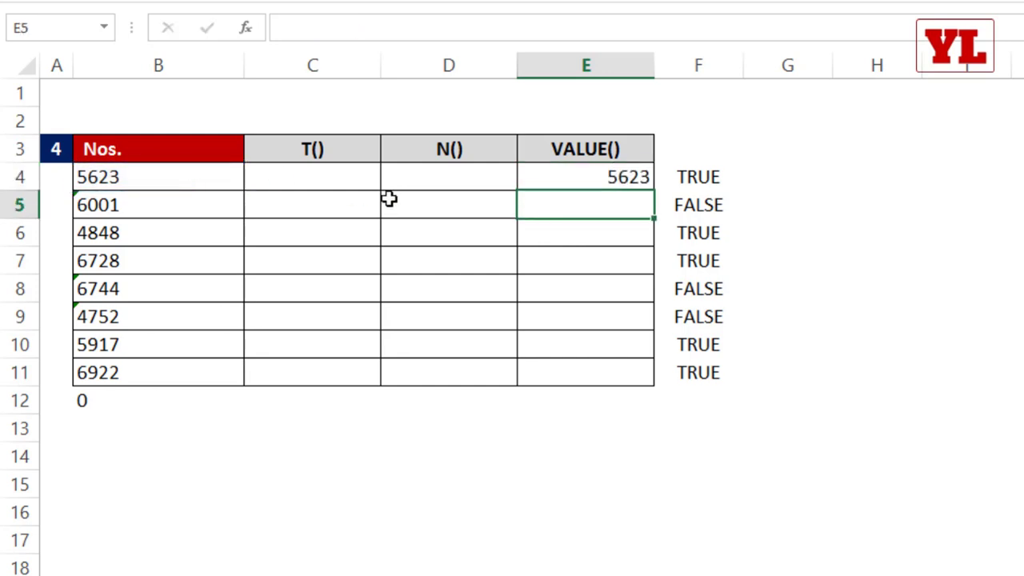
click(595, 176)
drag(655, 189, 632, 384)
Enter =ISNUMBER(E4) in G4 and fill it down to G11.
click(779, 176)
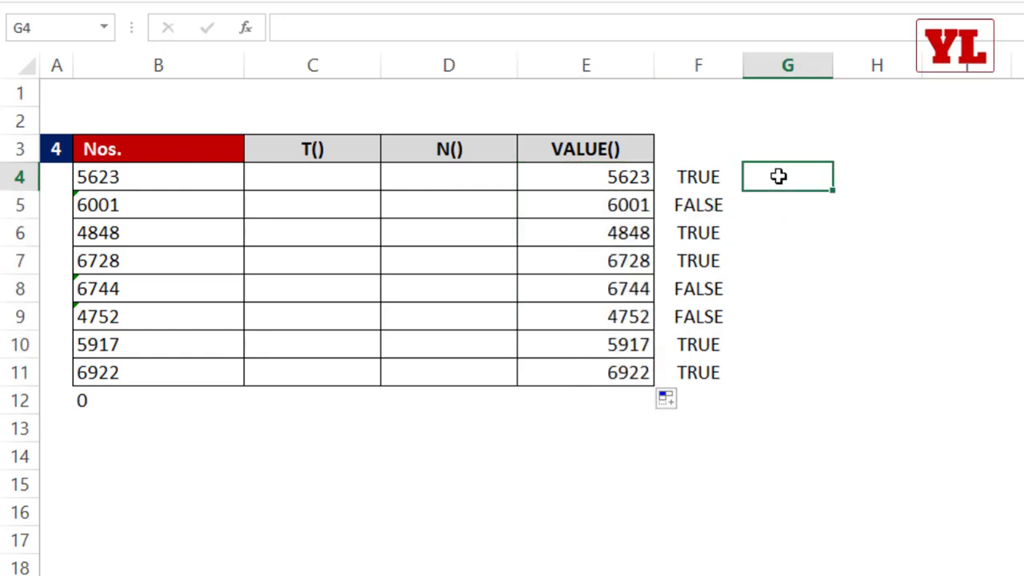
text(=isnum)
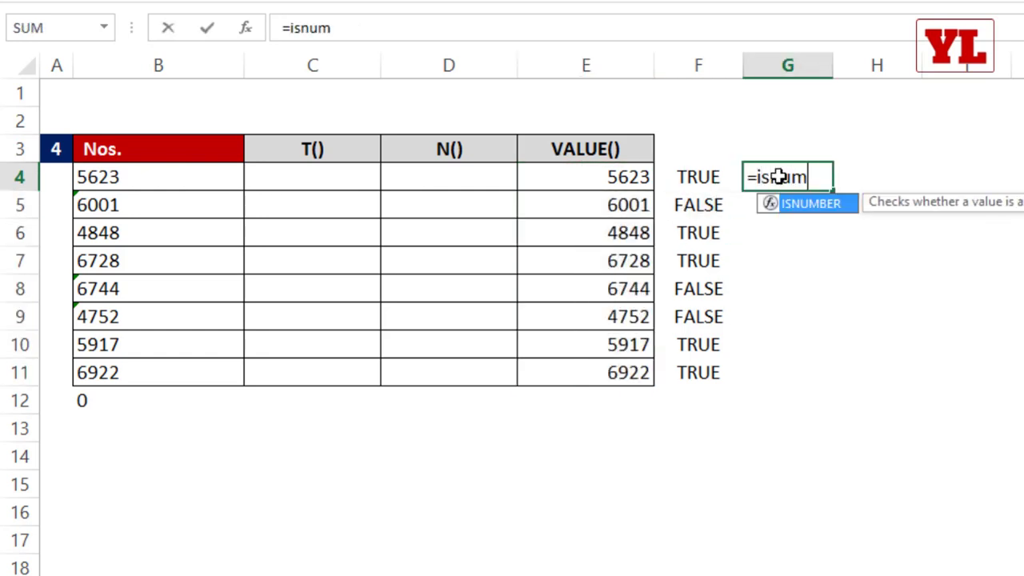
text(ber)
key(Tab)
click(635, 179)
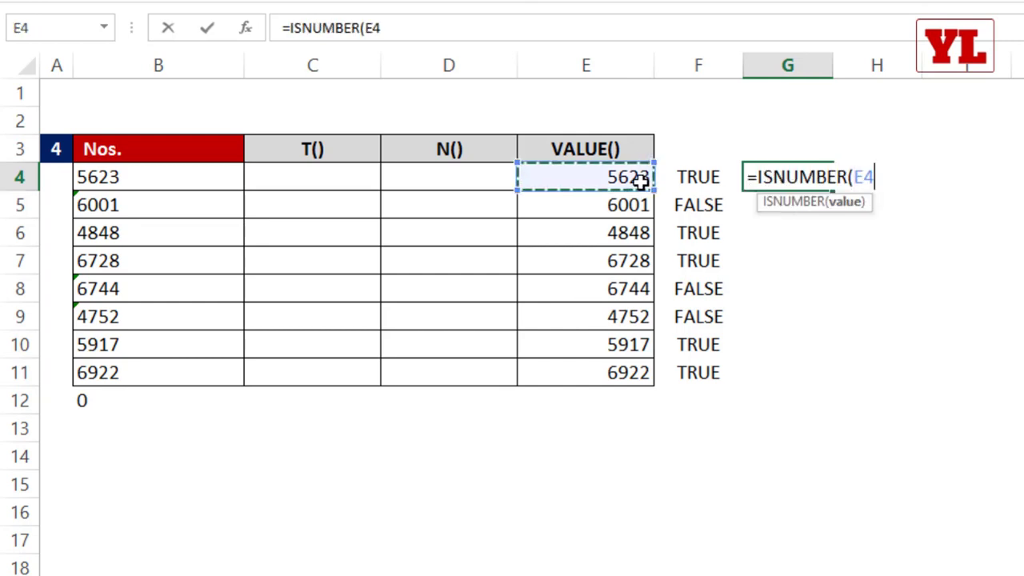
key(Return)
key(Up)
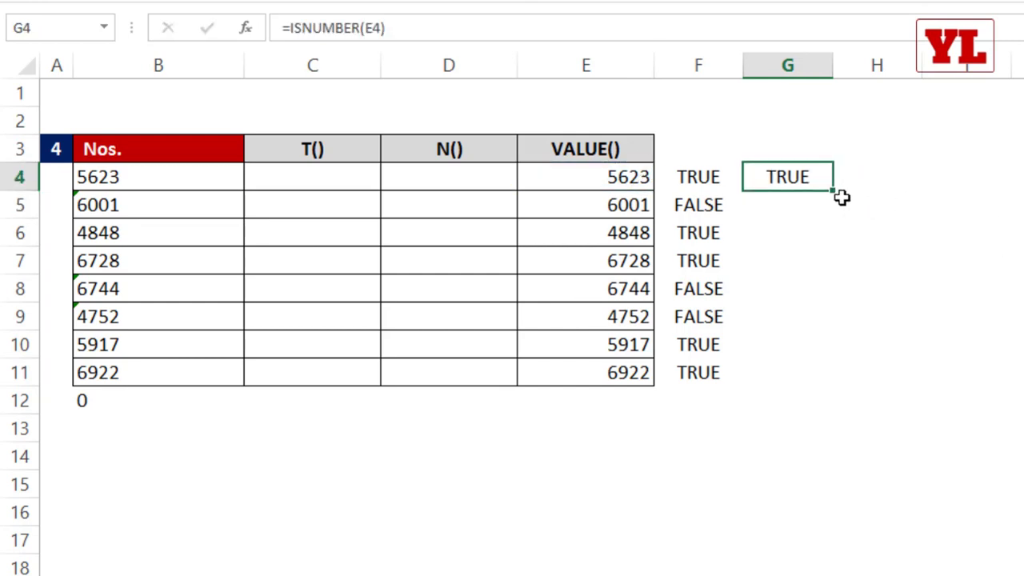
double_click(832, 193)
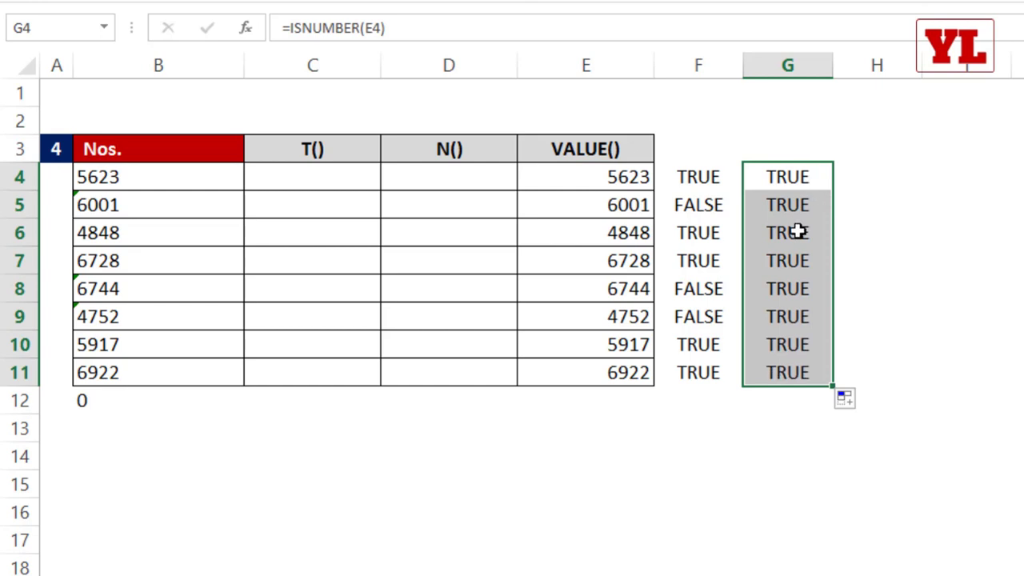
Test =SUM(E8:E9) in E12, then delete that test total.
drag(626, 179, 633, 377)
click(625, 400)
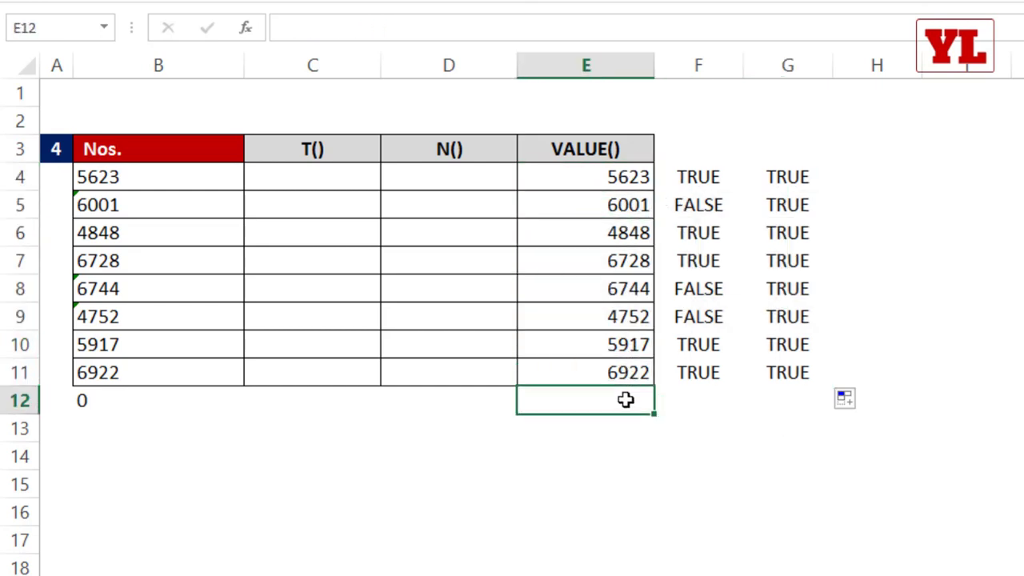
text(=sum)
key(Tab)
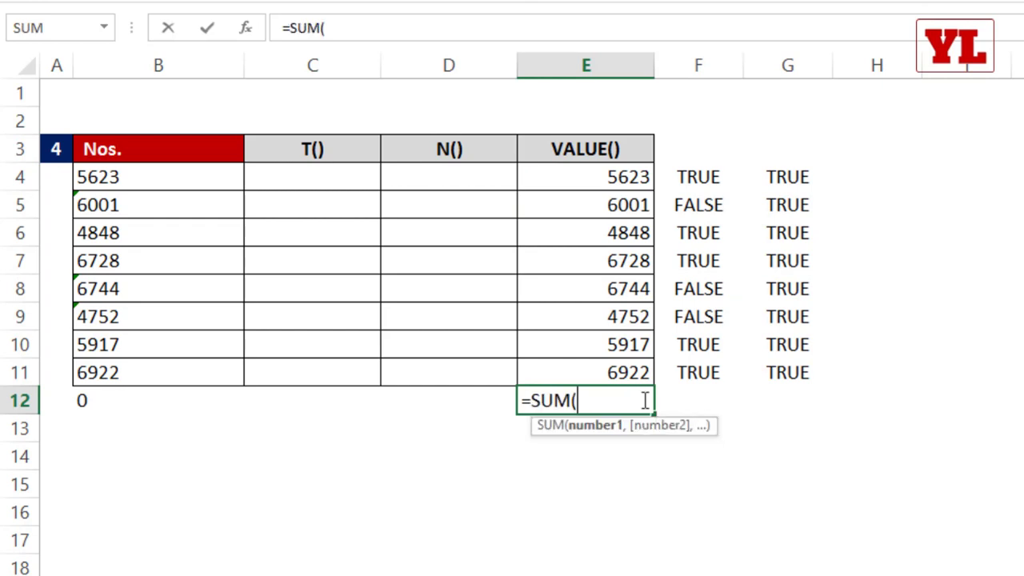
drag(613, 290, 601, 320)
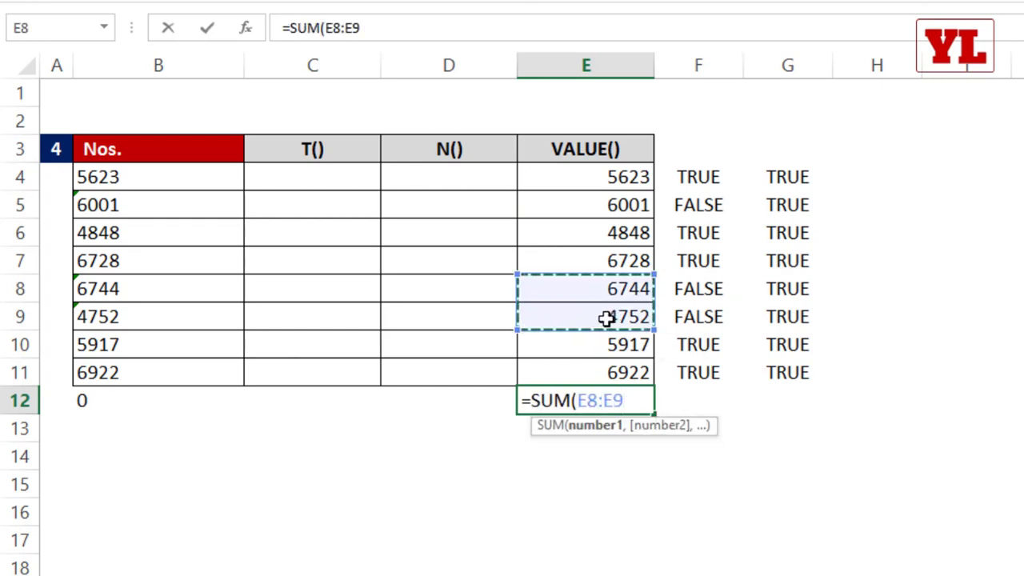
key(Return)
double_click(637, 403)
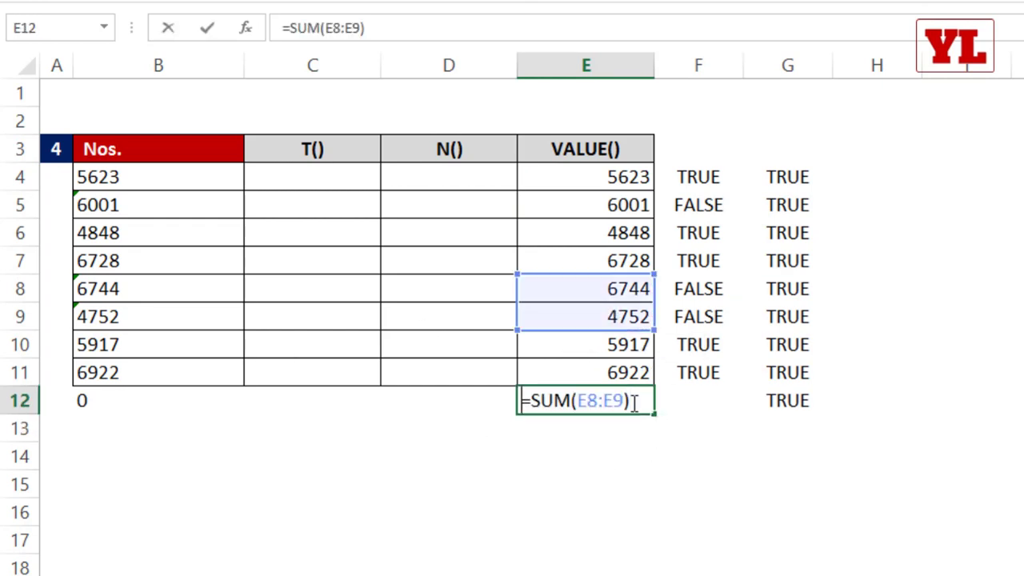
key(Escape)
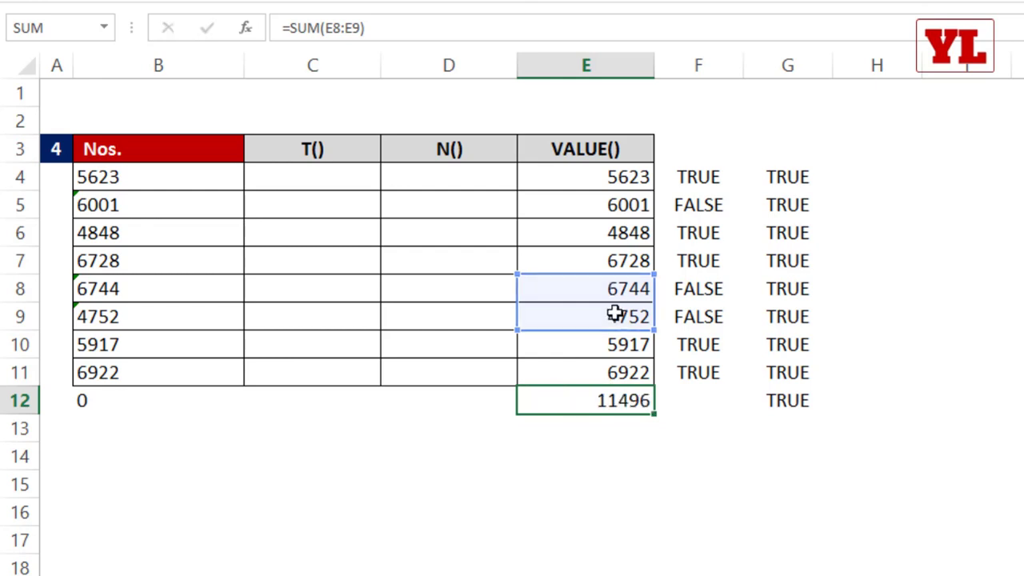
key(Delete)
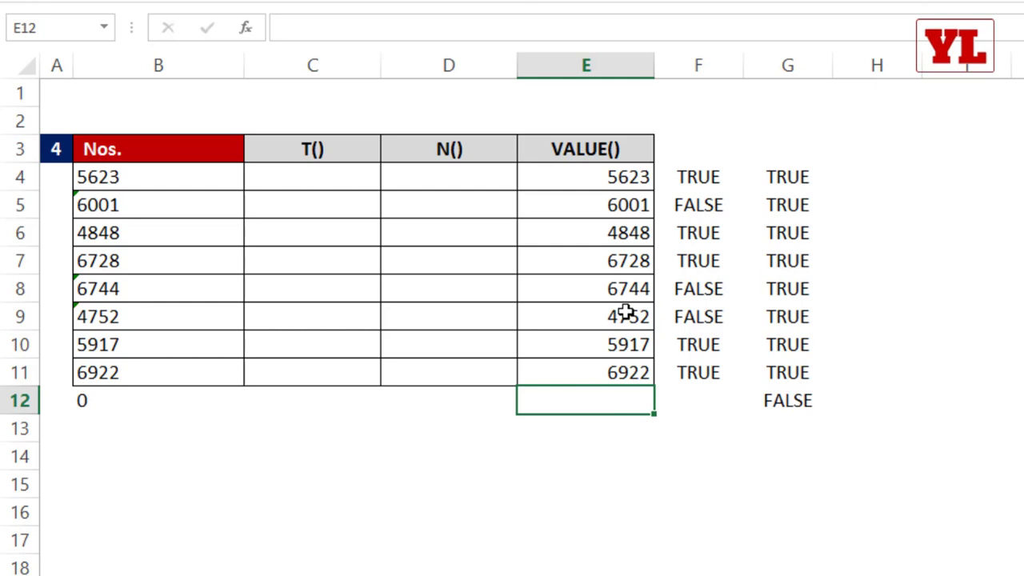
Enter =N(B4) in D4 and fill it down to D11, returning 0 for text entries.
click(326, 171)
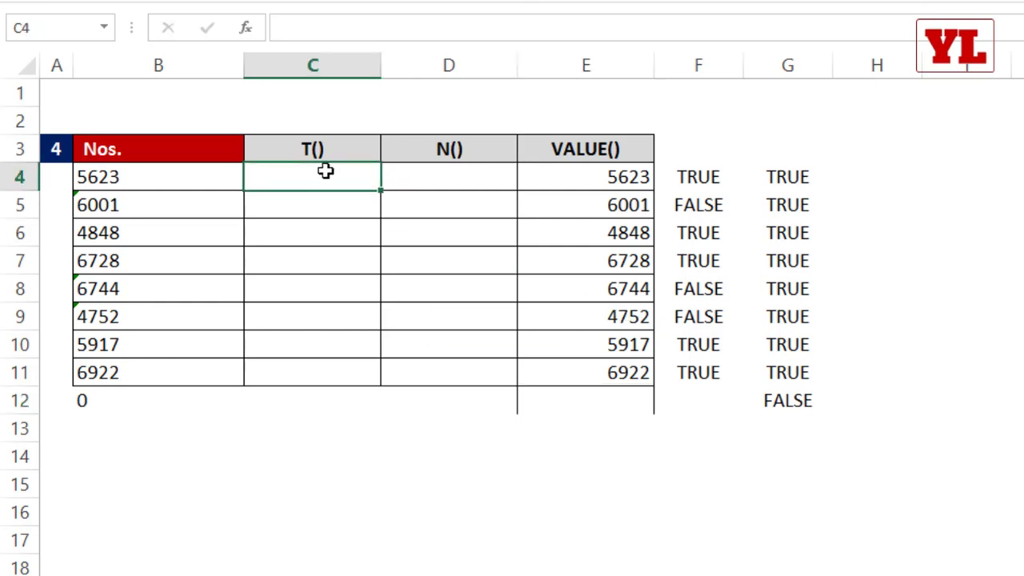
click(455, 176)
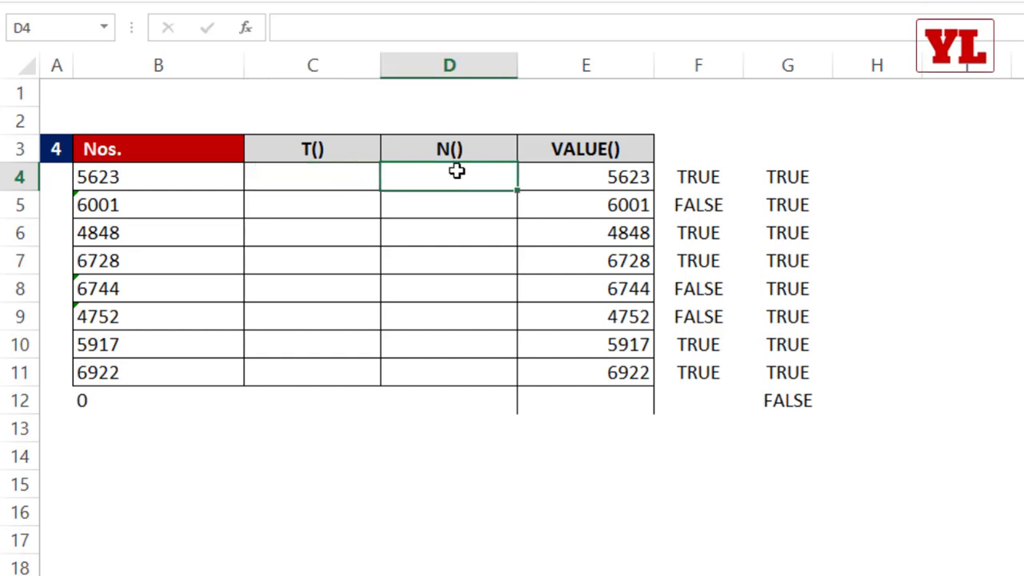
text(=n)
key(Tab)
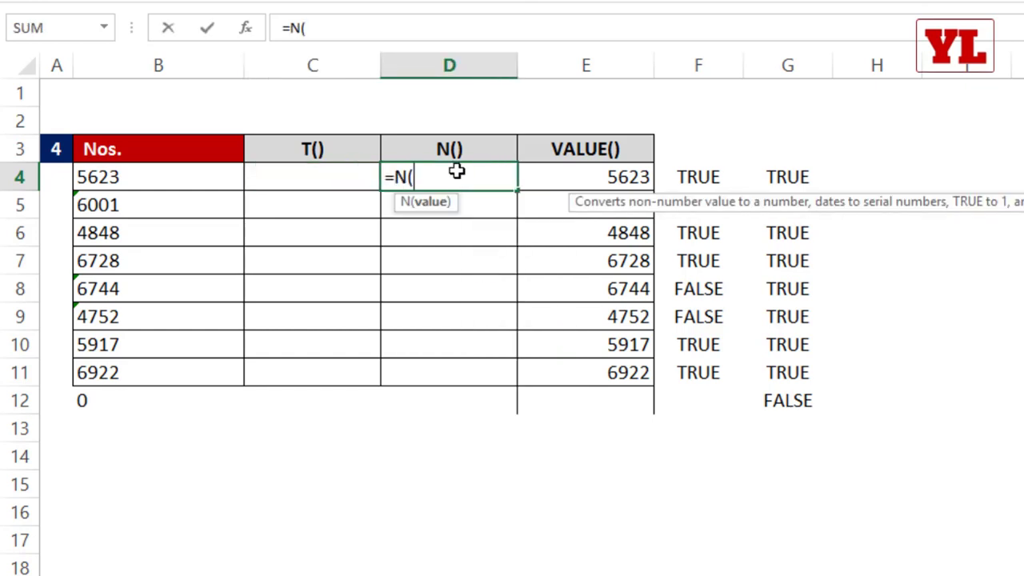
click(116, 176)
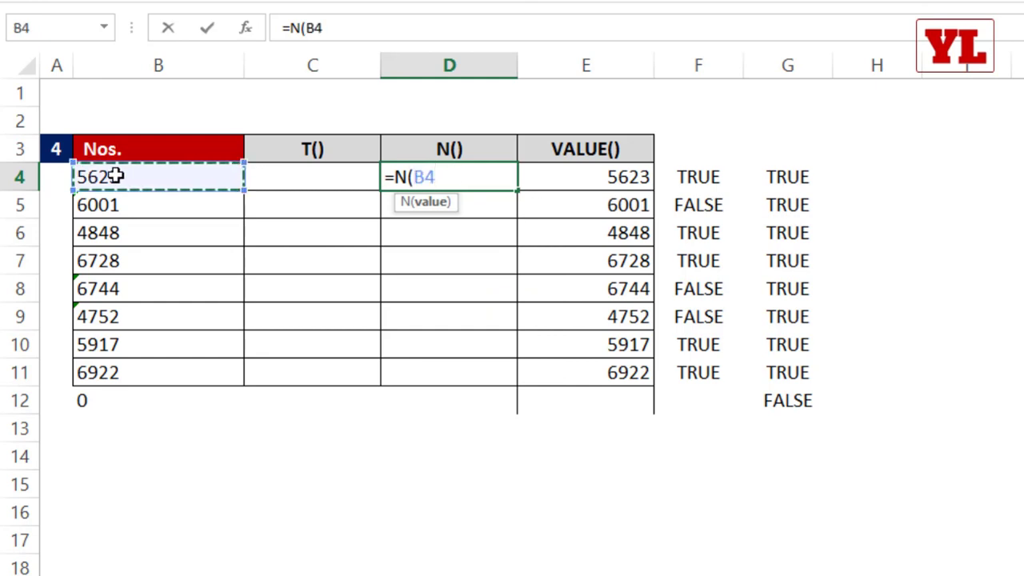
text())
key(Return)
key(Up)
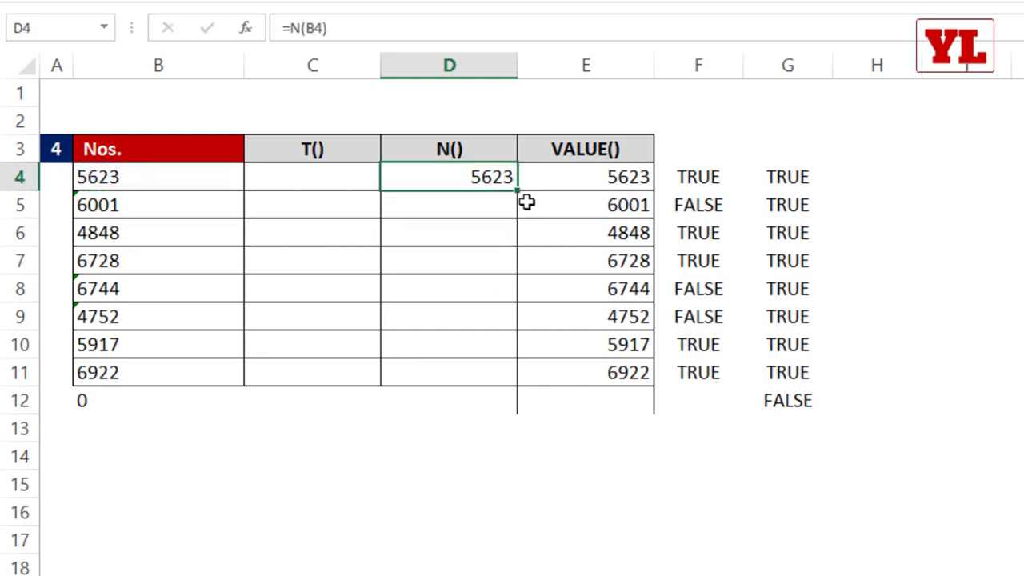
double_click(519, 192)
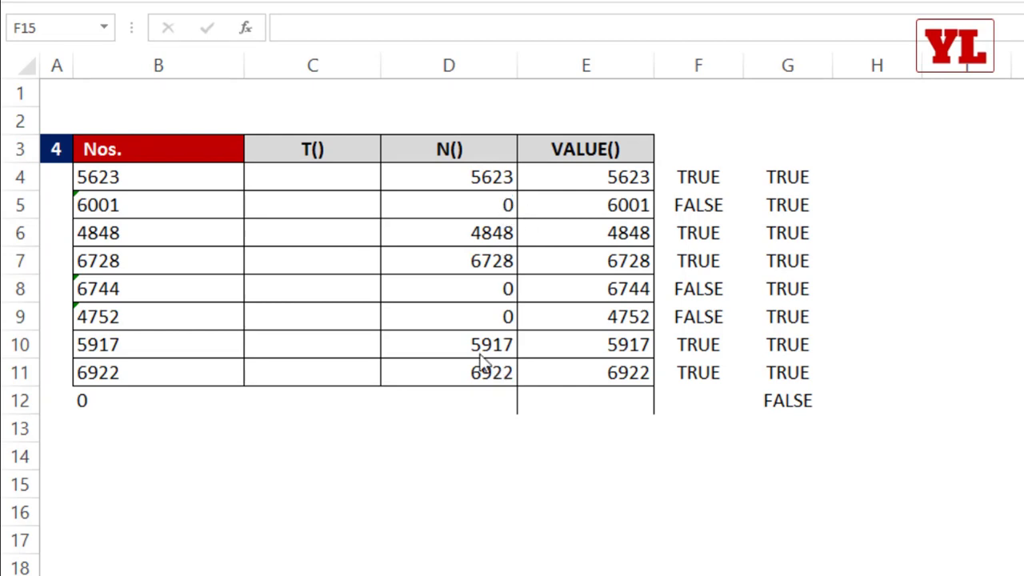
click(329, 175)
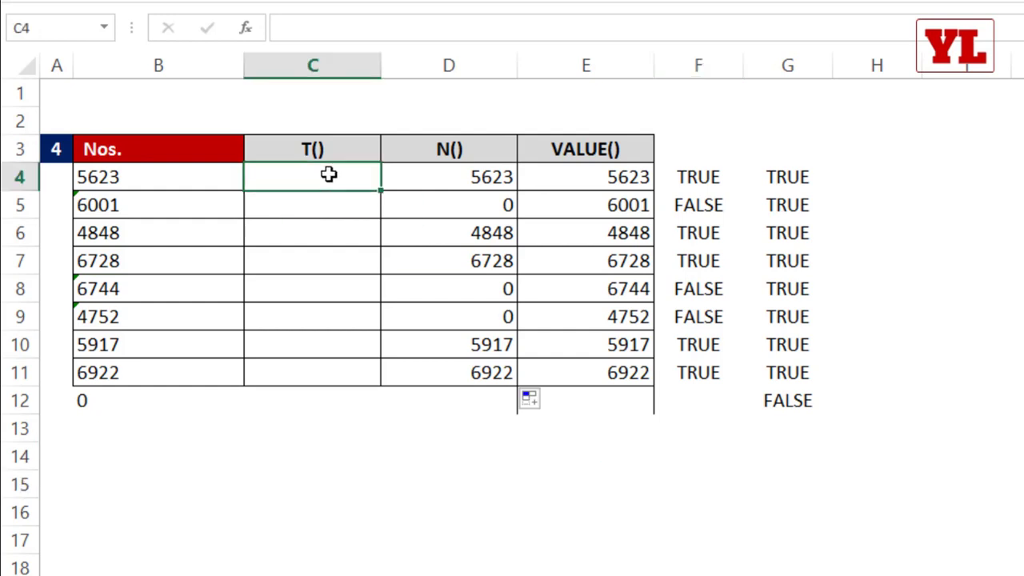
Enter =T(B4) in C4 and fill it down to C11.
text(=t)
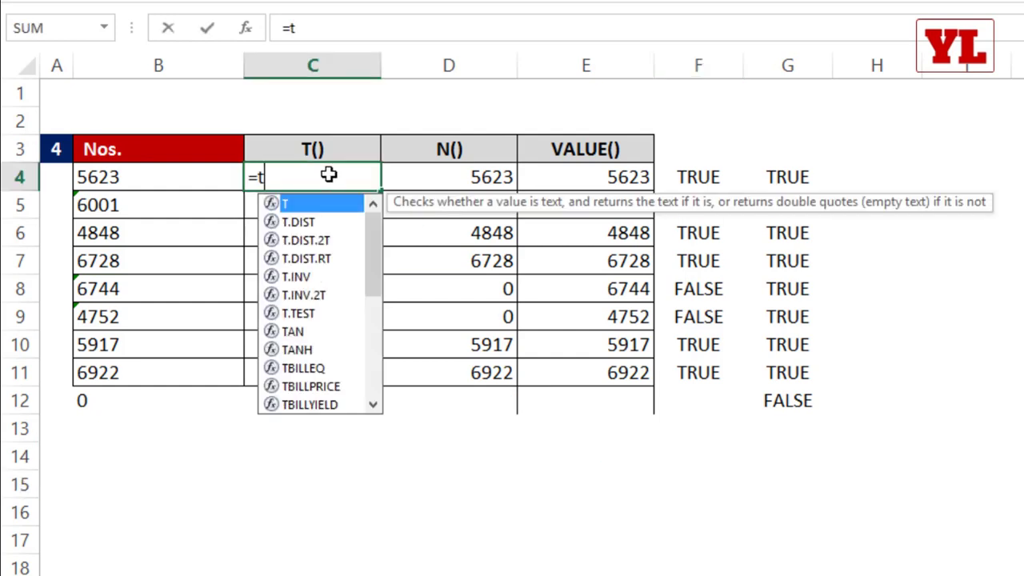
key(Tab)
click(183, 174)
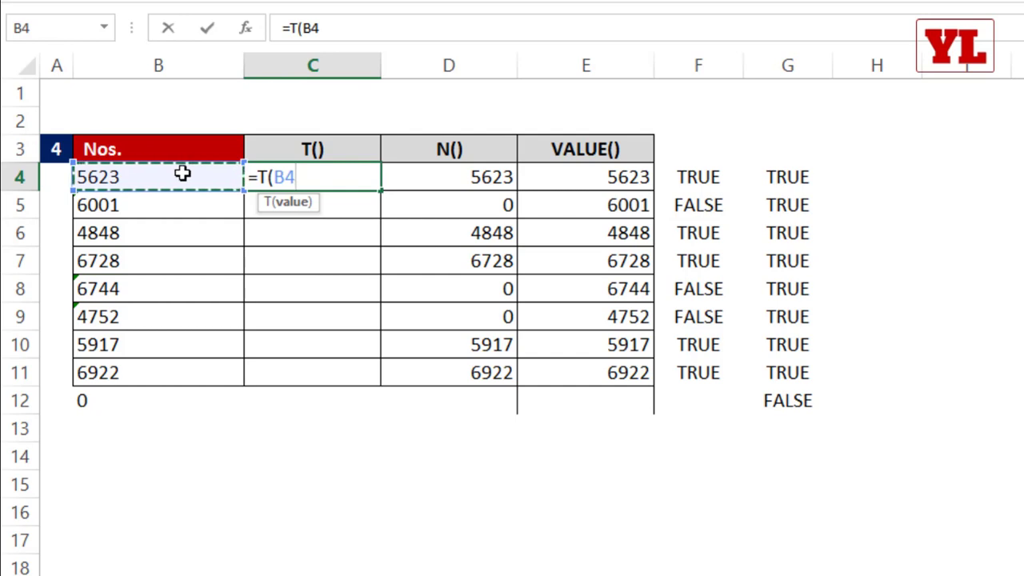
key(ctrl+Return)
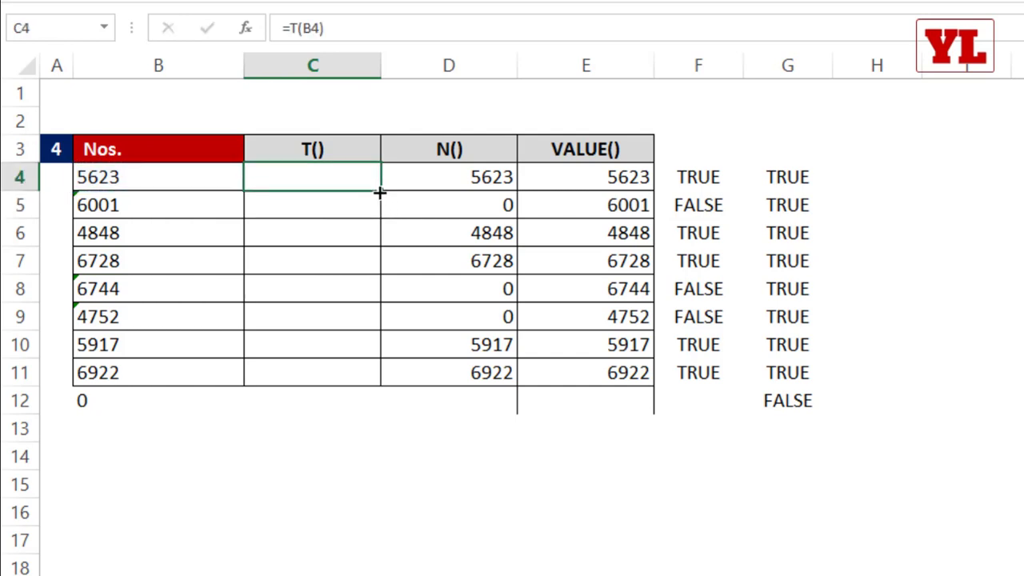
double_click(382, 191)
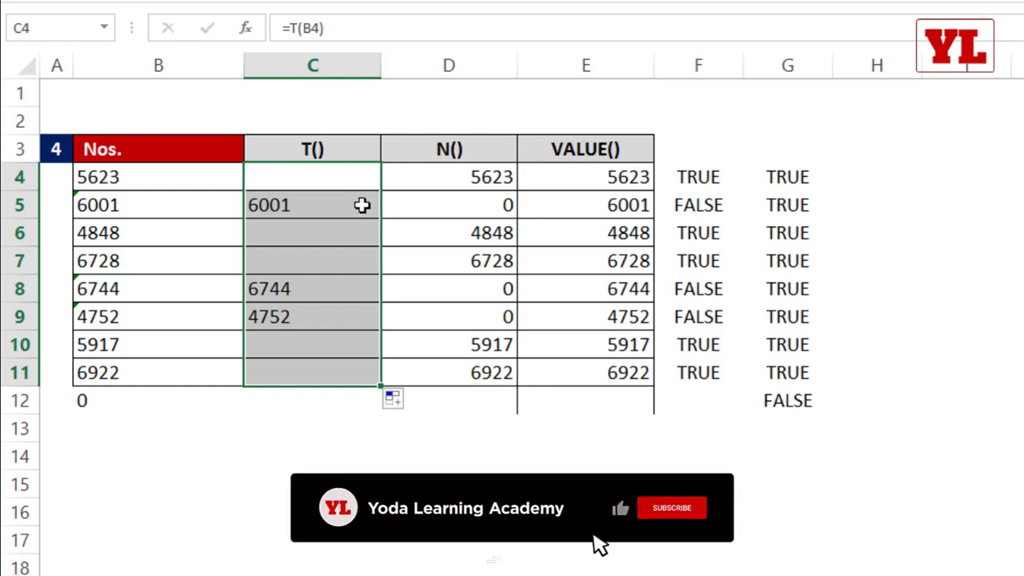
Compare the VALUE, N and T formulas in columns E, D and C.
drag(570, 182, 570, 366)
click(450, 180)
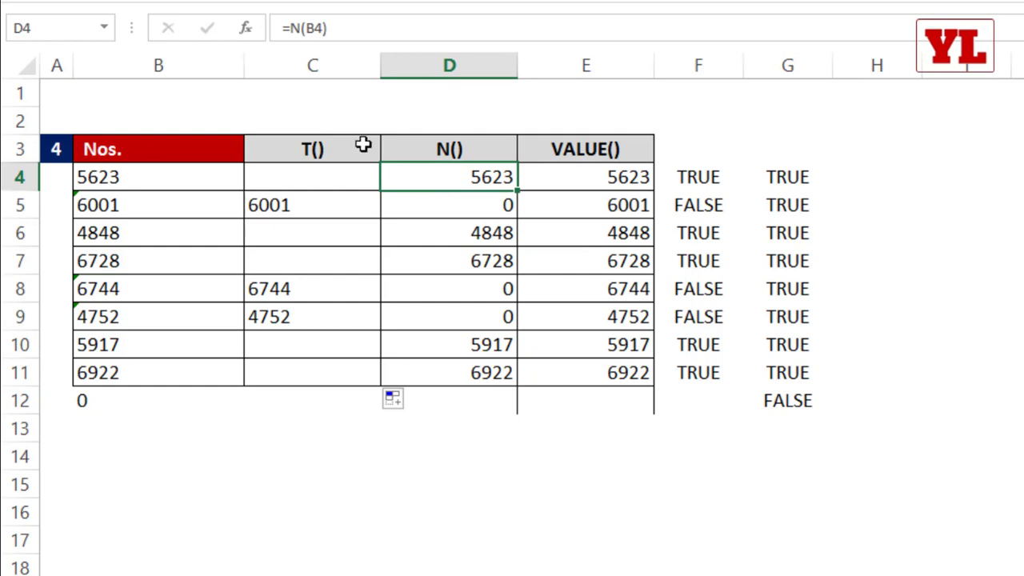
click(491, 208)
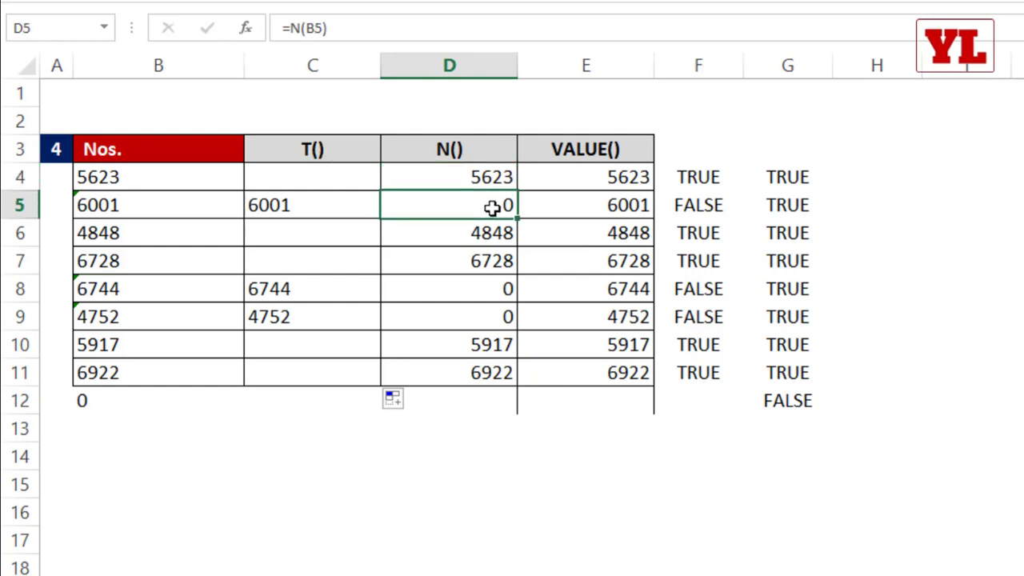
click(349, 176)
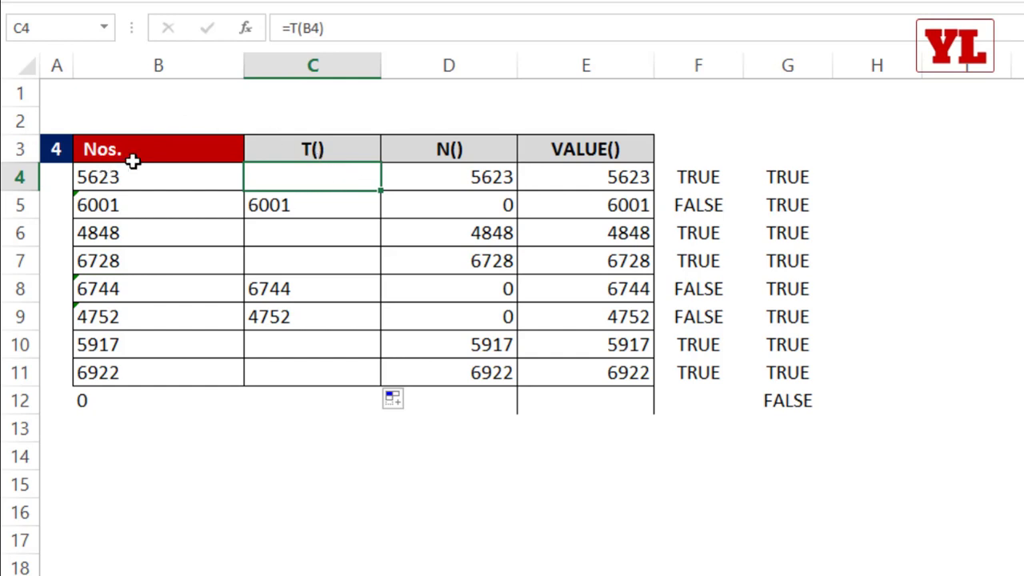
click(290, 207)
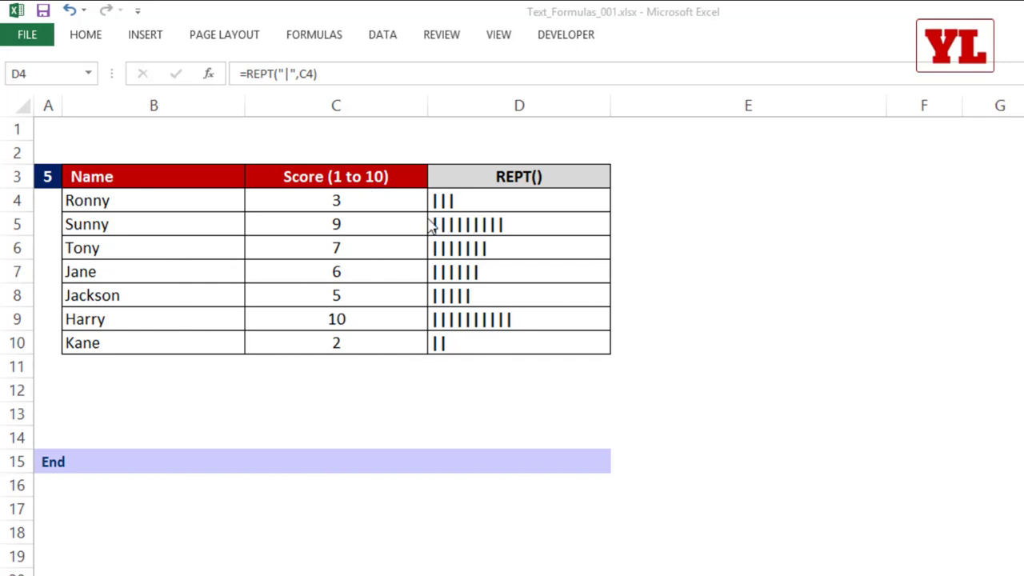
Change Ronny's score to 9 and clear the existing bars in D4:D10.
key(ctrl+shift+Down)
click(359, 201)
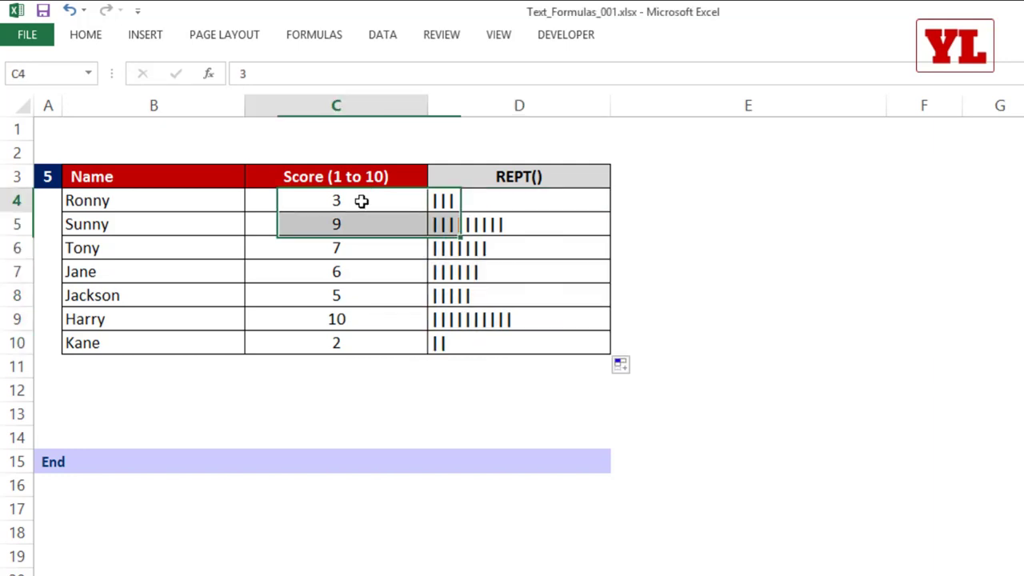
text(9)
key(Tab)
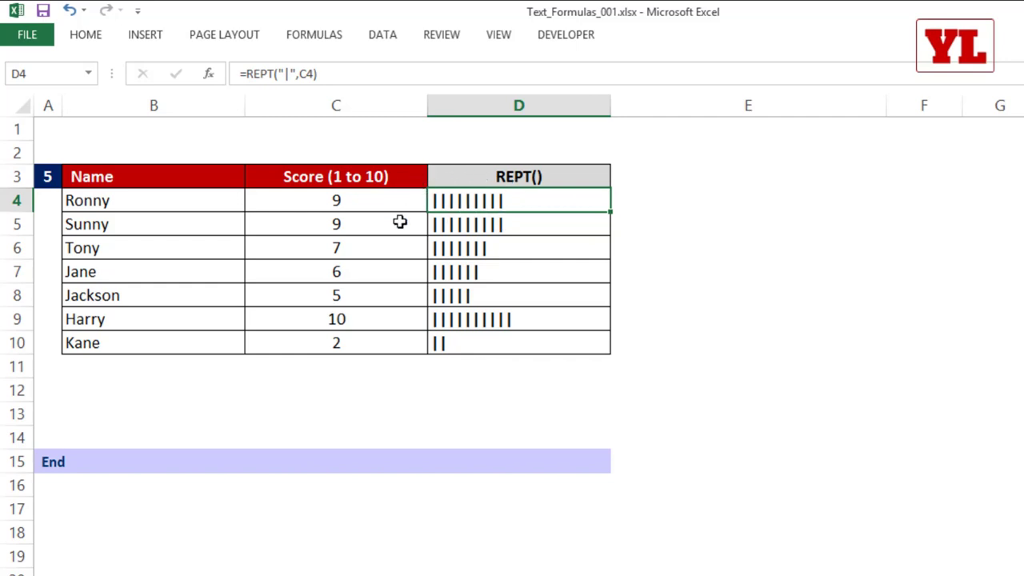
drag(489, 205, 475, 344)
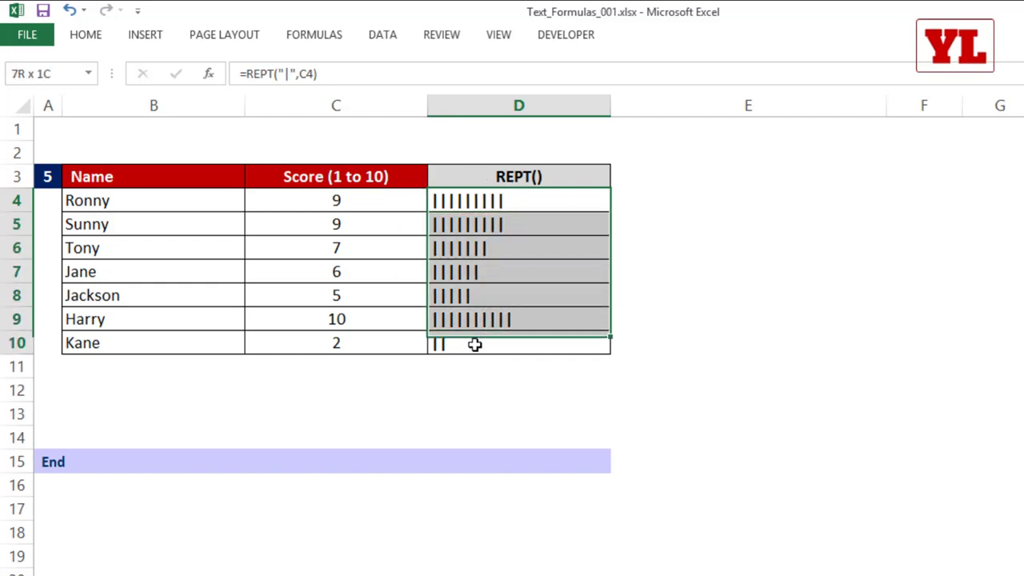
key(Delete)
Enter =REPT("|",C4) in D4 and fill it down to D10.
click(523, 198)
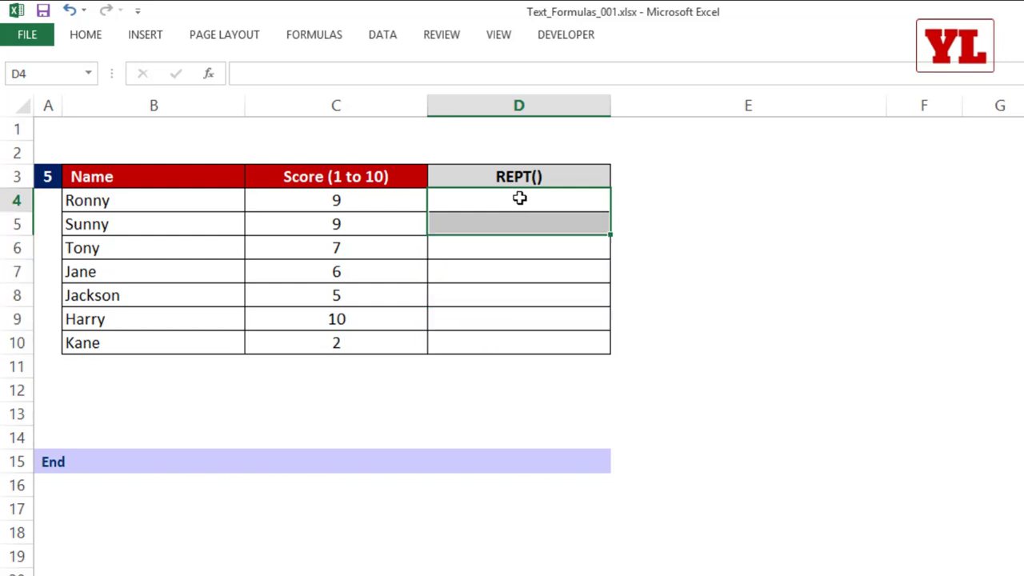
text(=)
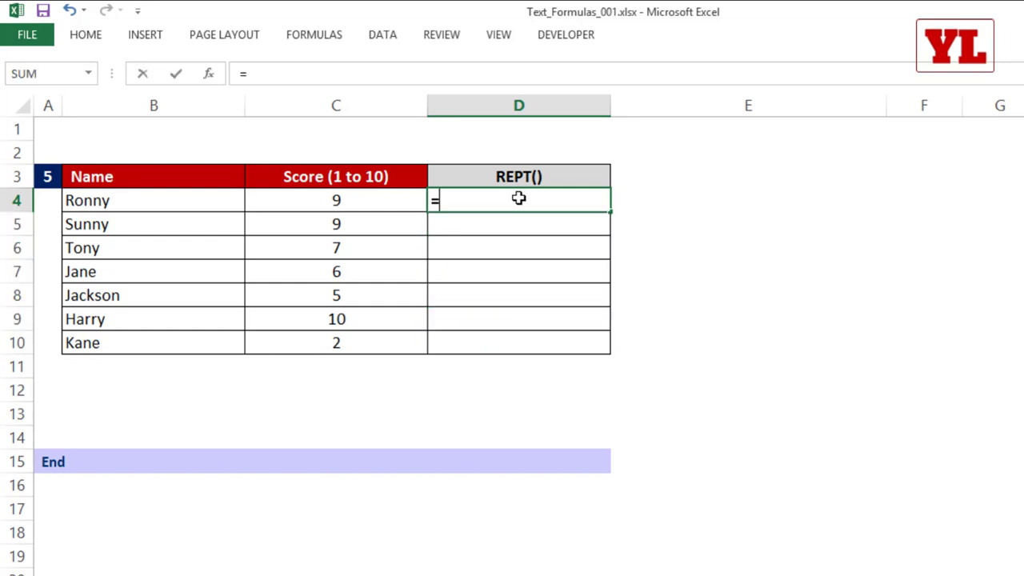
text(rept)
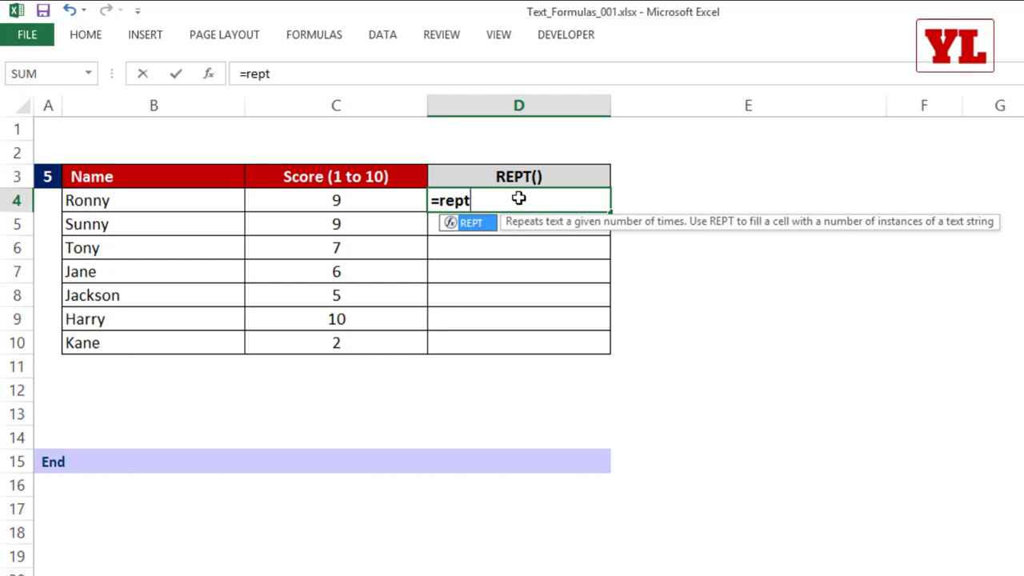
key(Tab)
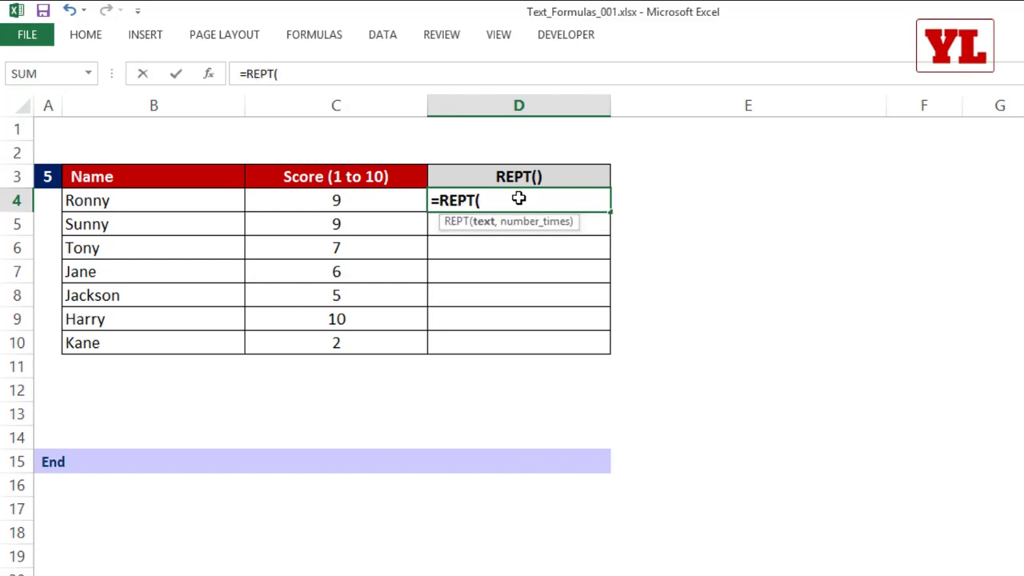
text("|)
text(",)
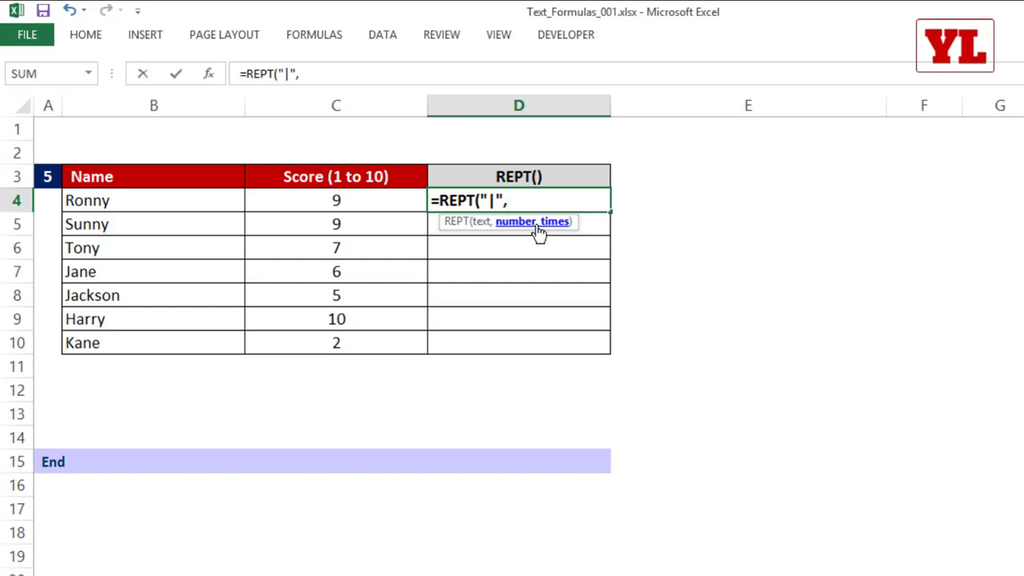
text(9)
key(BackSpace)
click(378, 199)
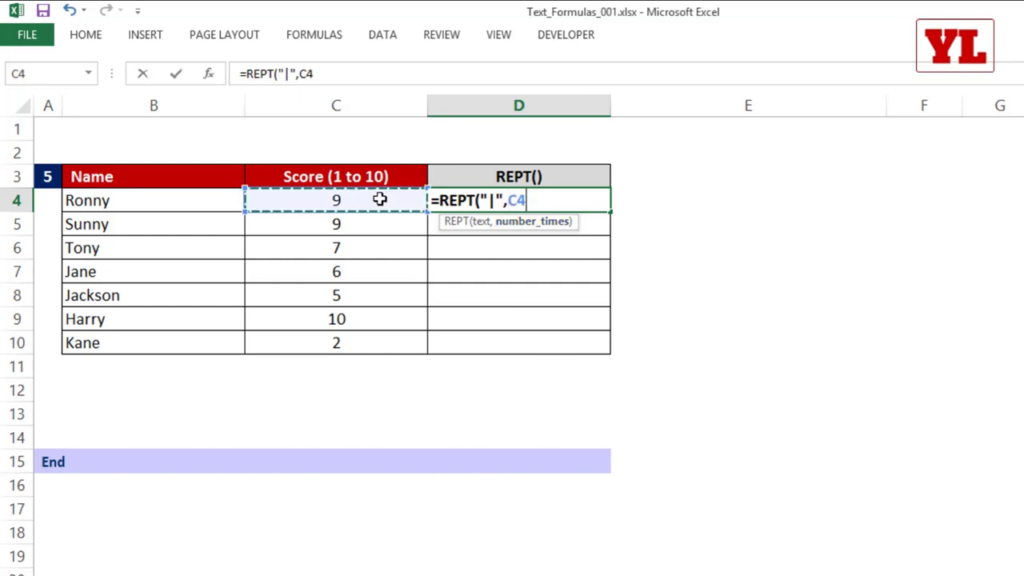
text())
key(ctrl+Return)
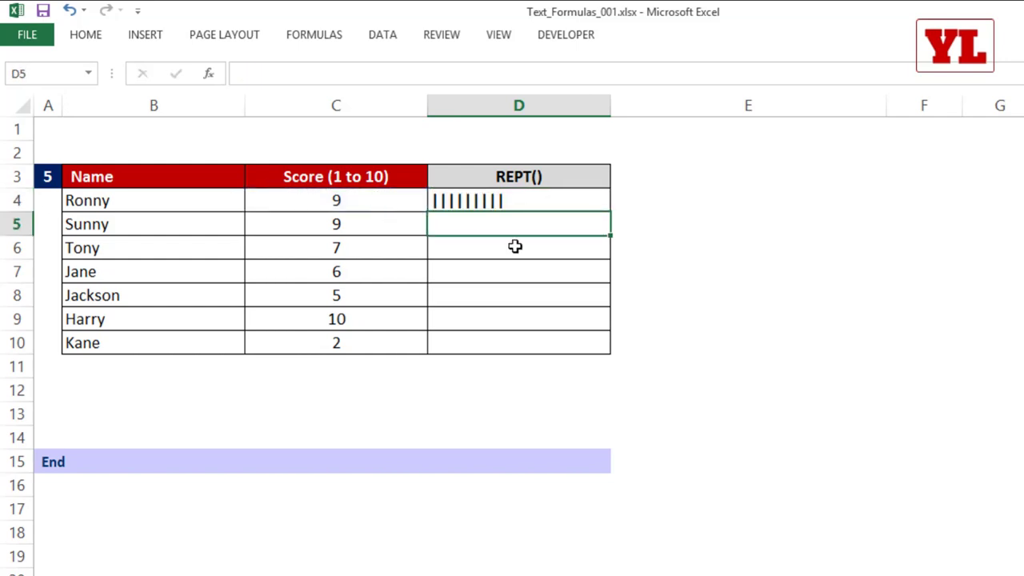
click(546, 202)
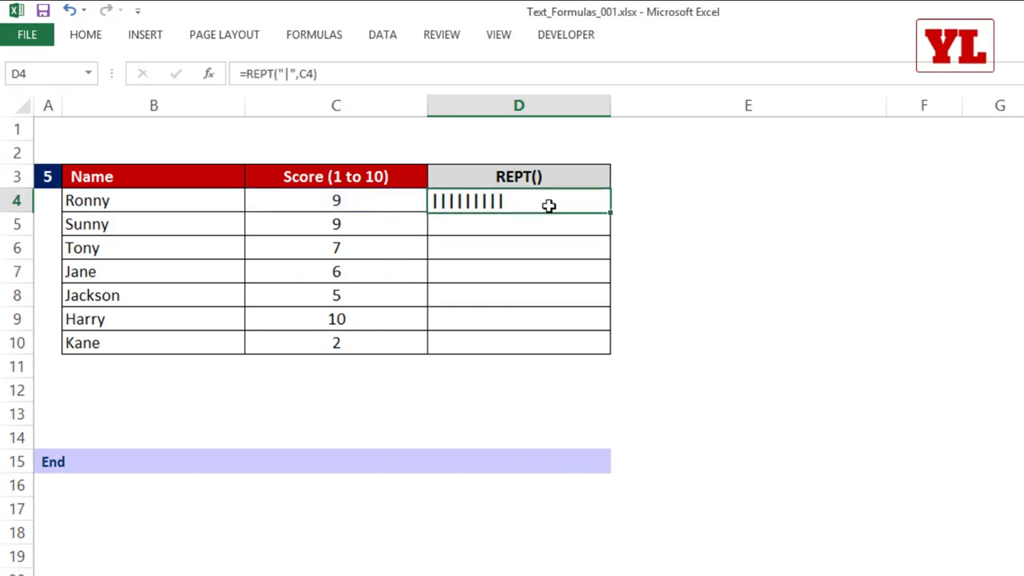
double_click(610, 212)
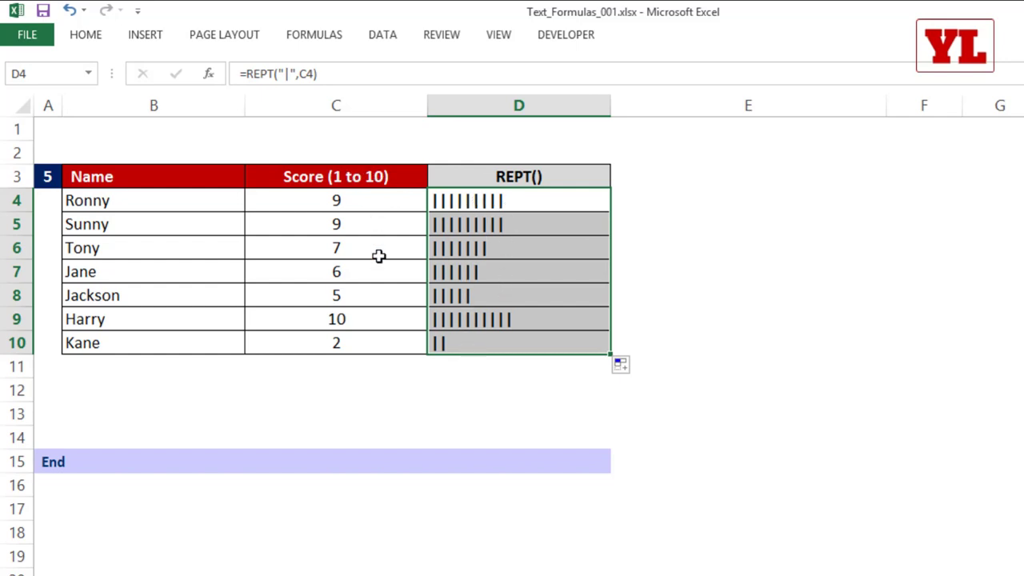
click(357, 320)
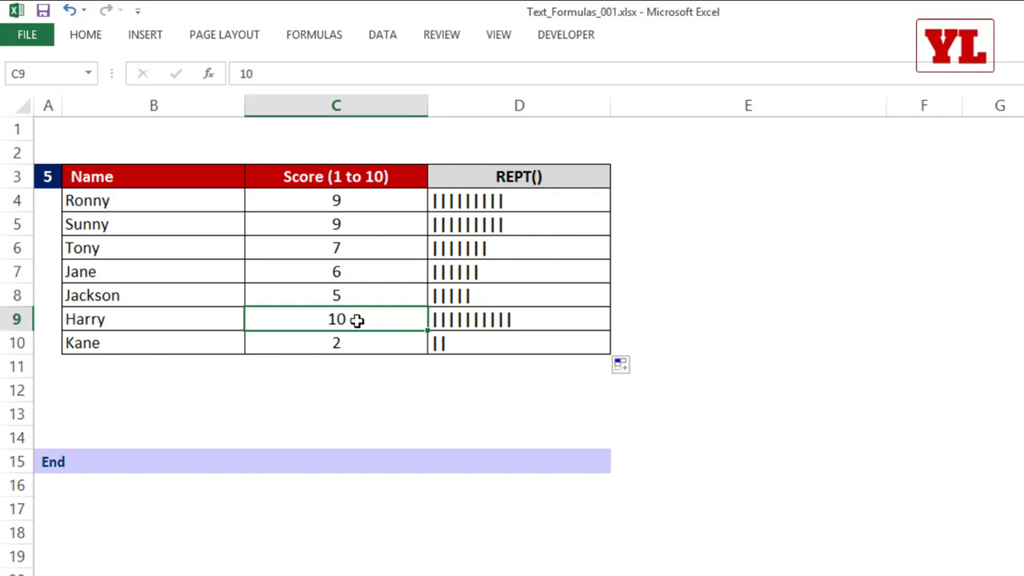
Change the first score in C4 to 76, then to 6.
click(367, 200)
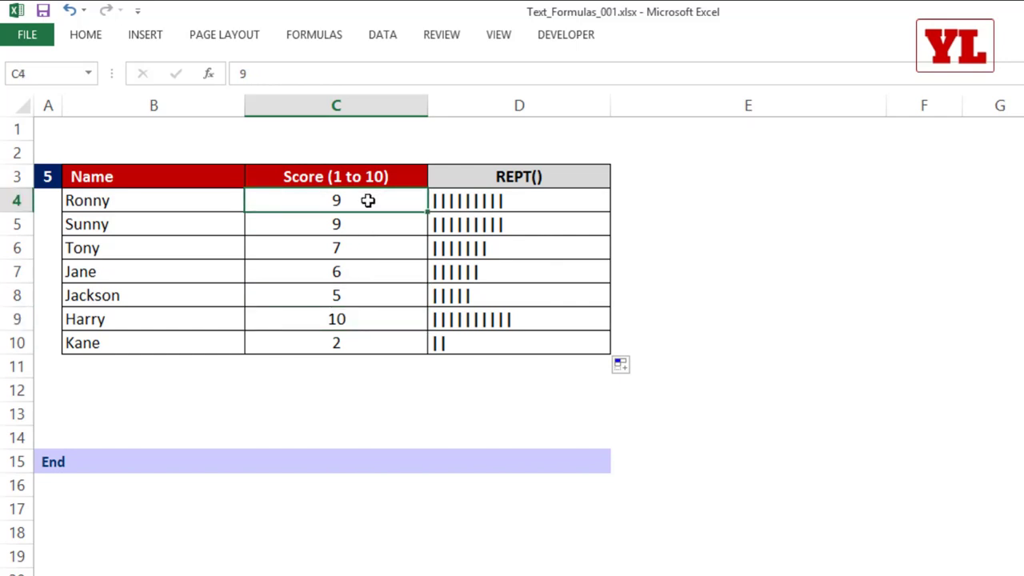
text(76)
click(350, 269)
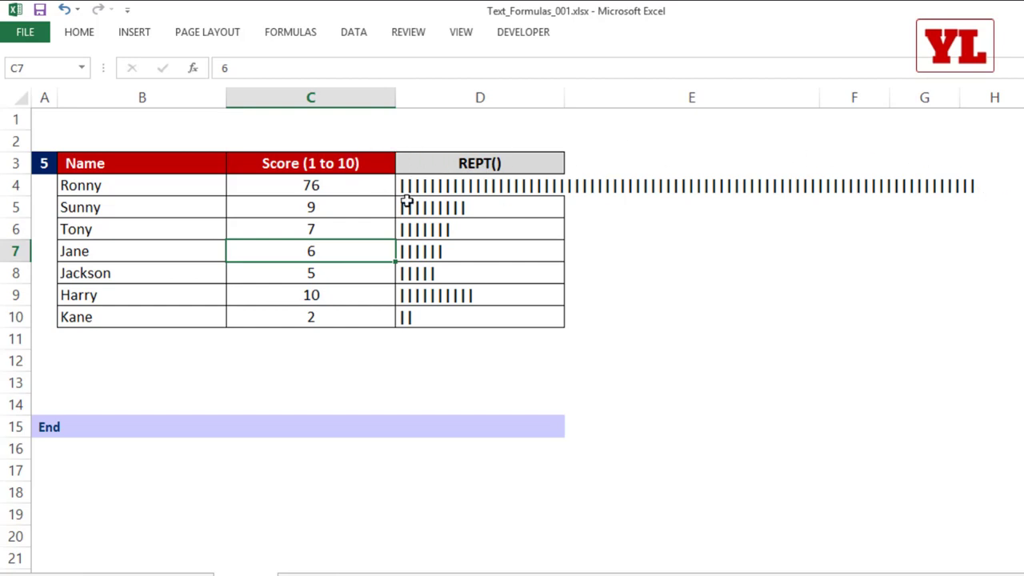
click(385, 185)
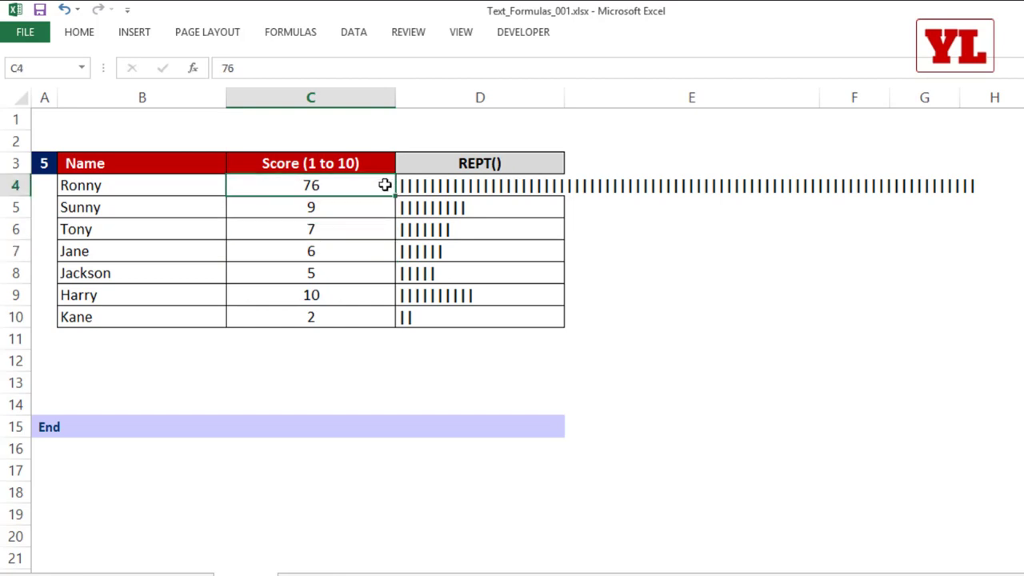
text(6)
click(466, 247)
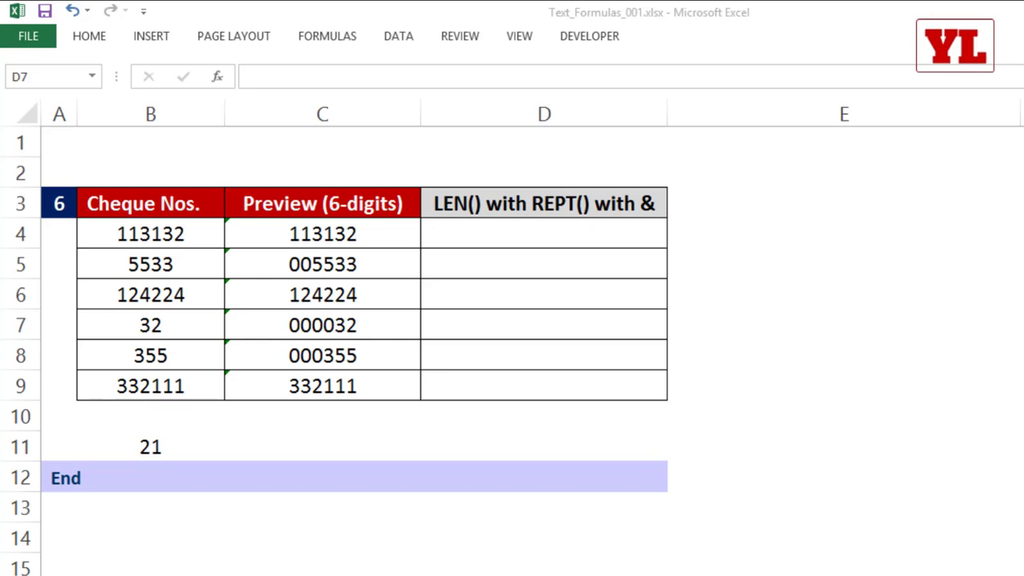
click(158, 263)
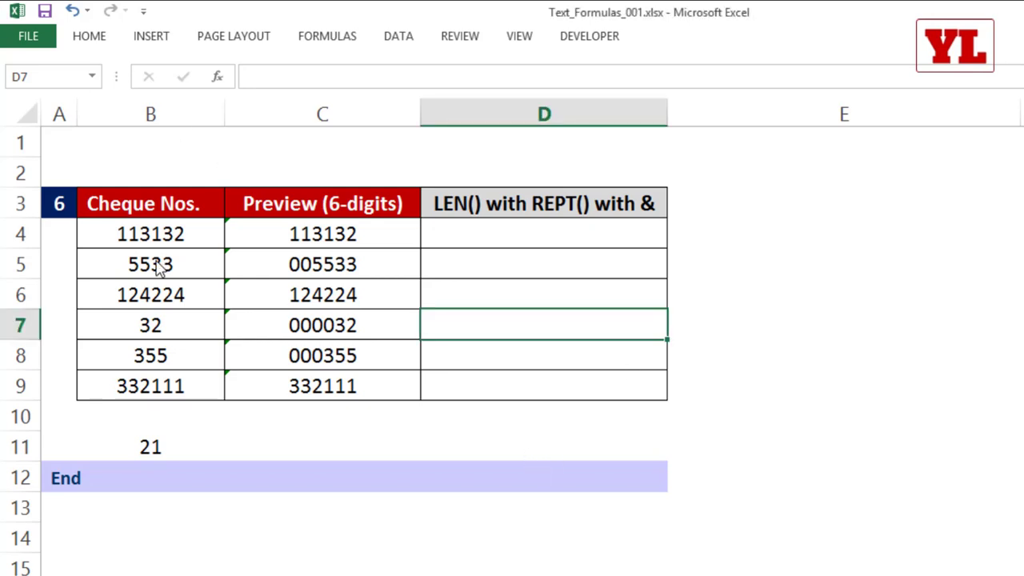
drag(183, 232, 174, 385)
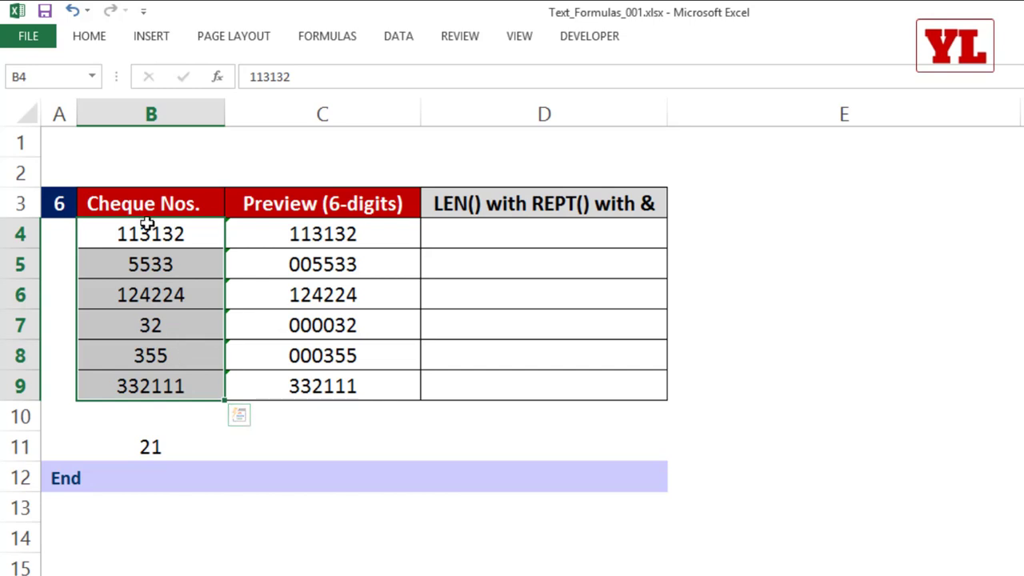
click(177, 448)
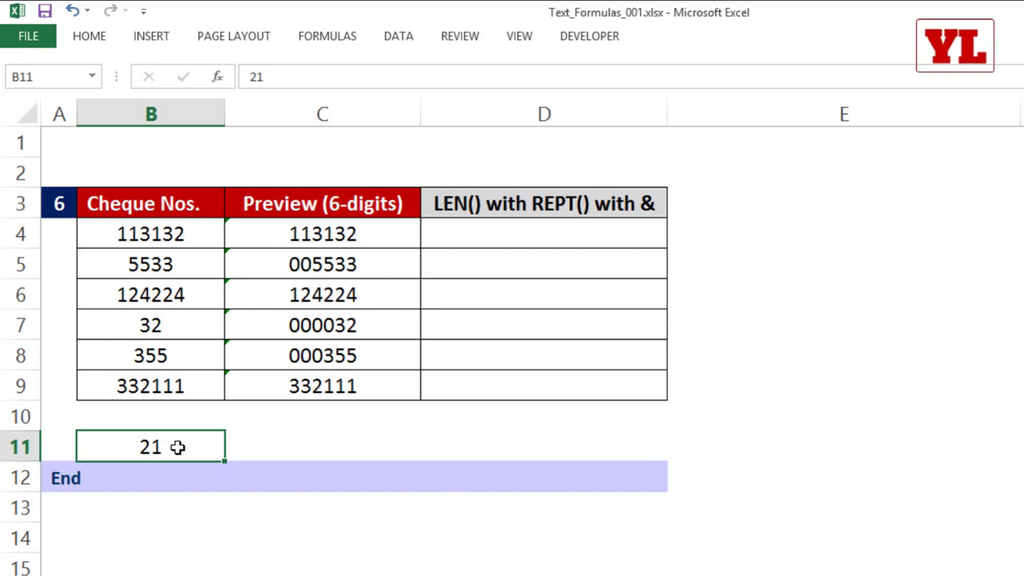
text(0000)
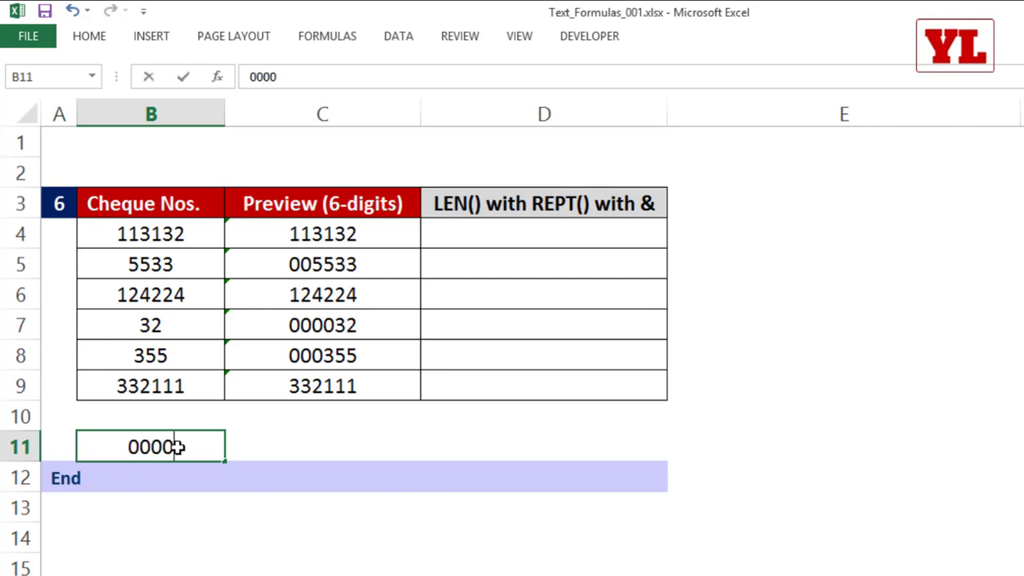
text(21)
key(Return)
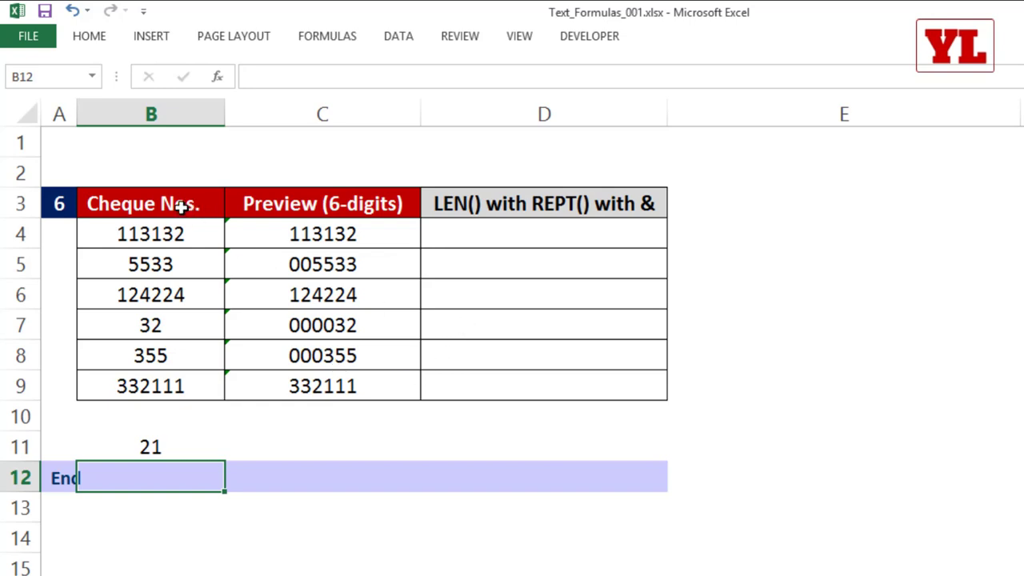
drag(174, 233, 179, 381)
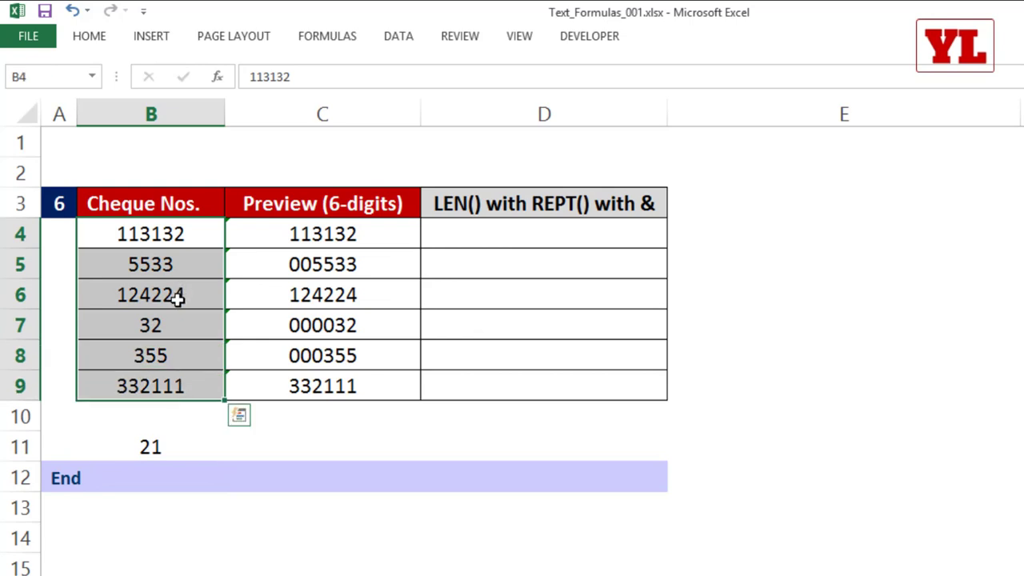
click(470, 328)
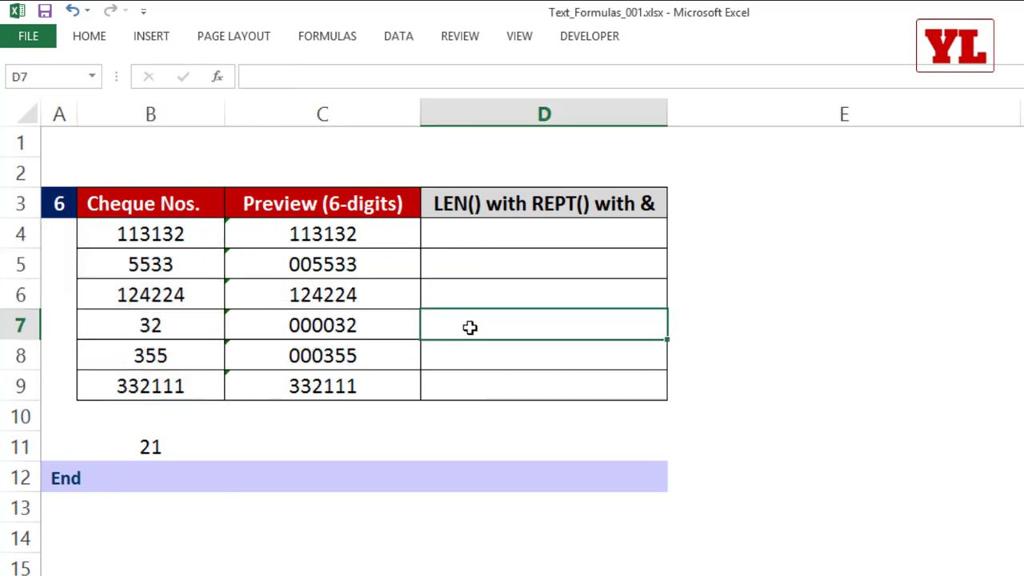
text('00)
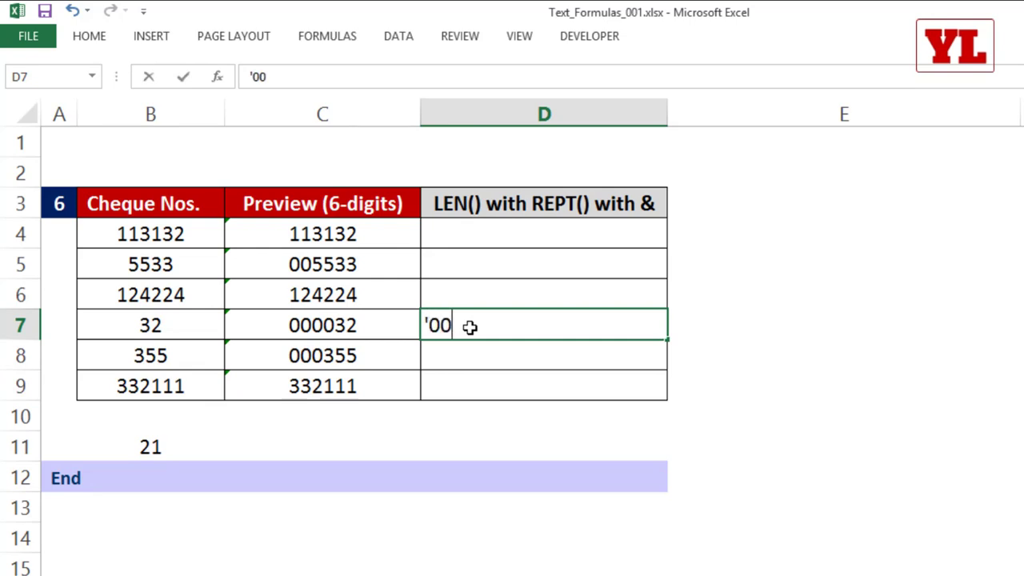
text(0032)
key(Return)
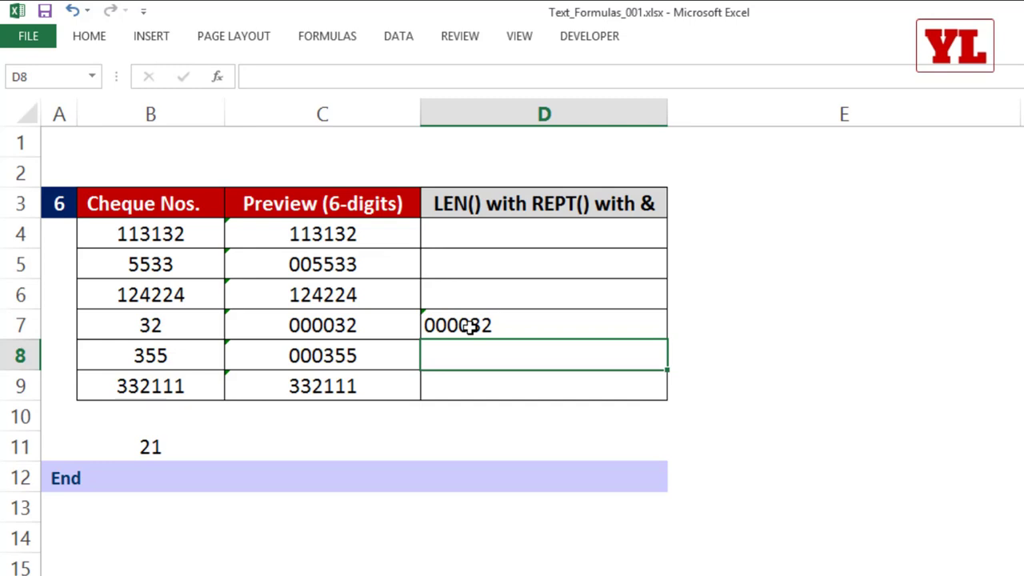
click(470, 326)
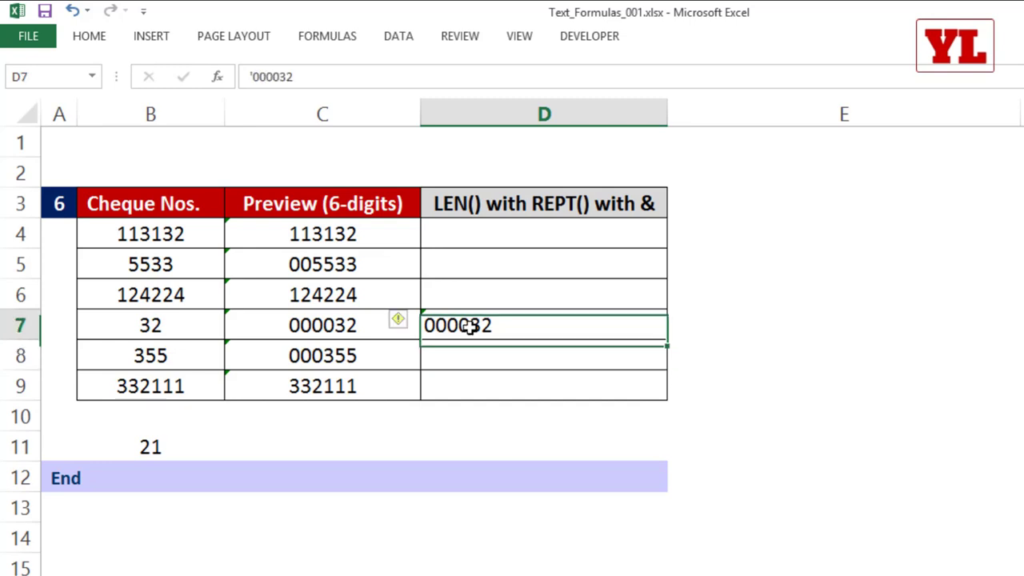
key(Delete)
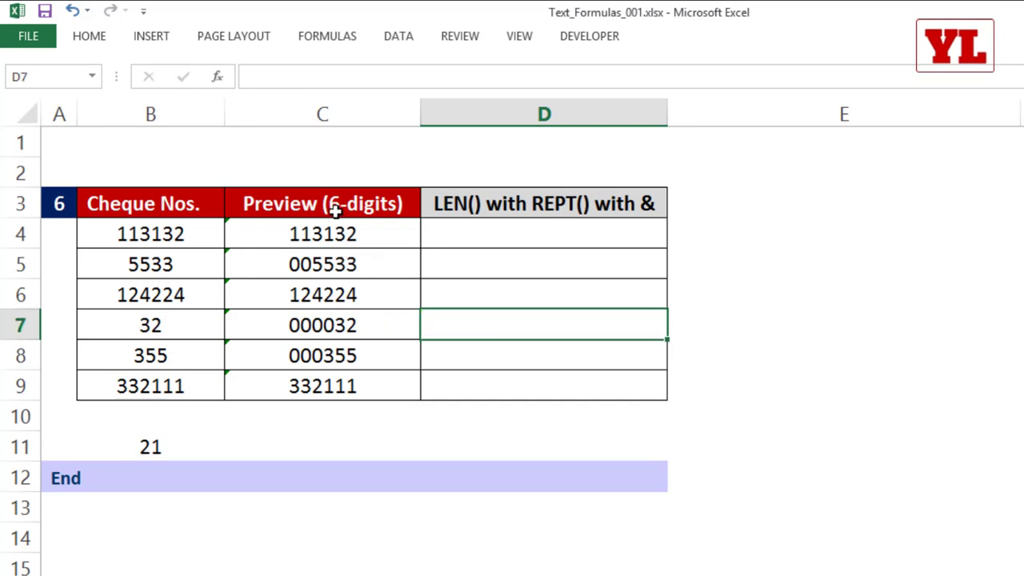
Copy the first and second cheque numbers from column B.
click(503, 240)
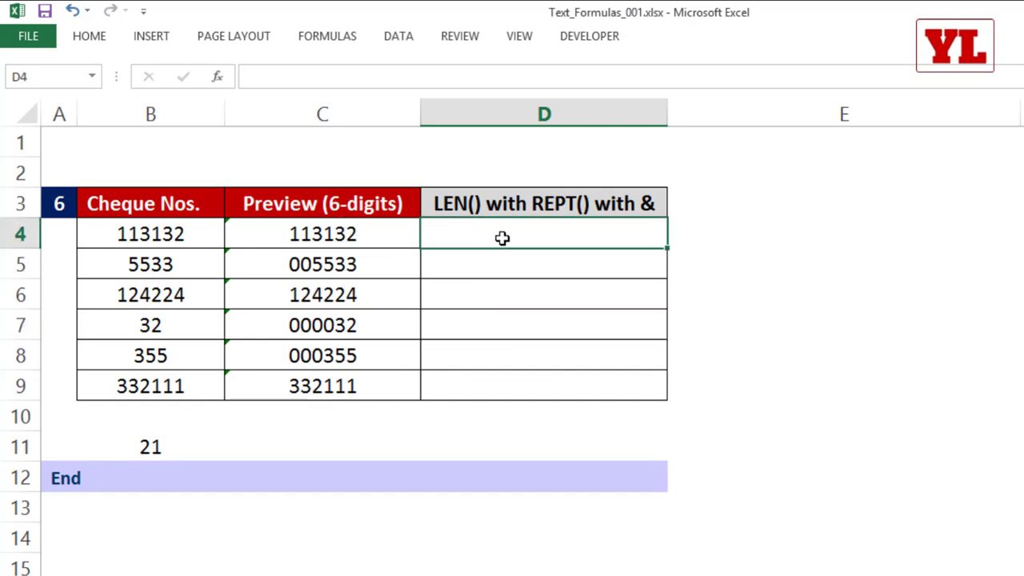
click(138, 241)
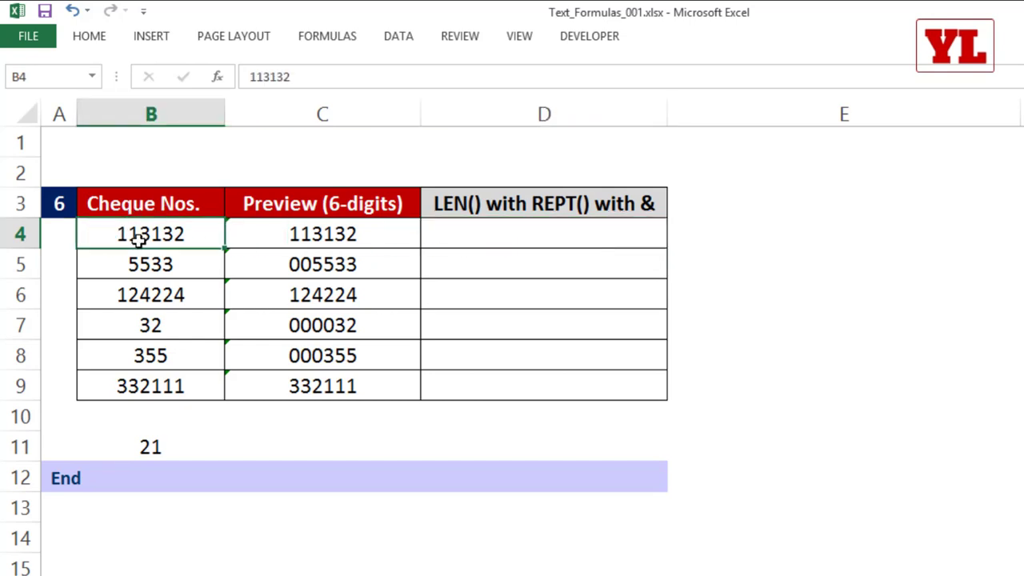
key(ctrl+c)
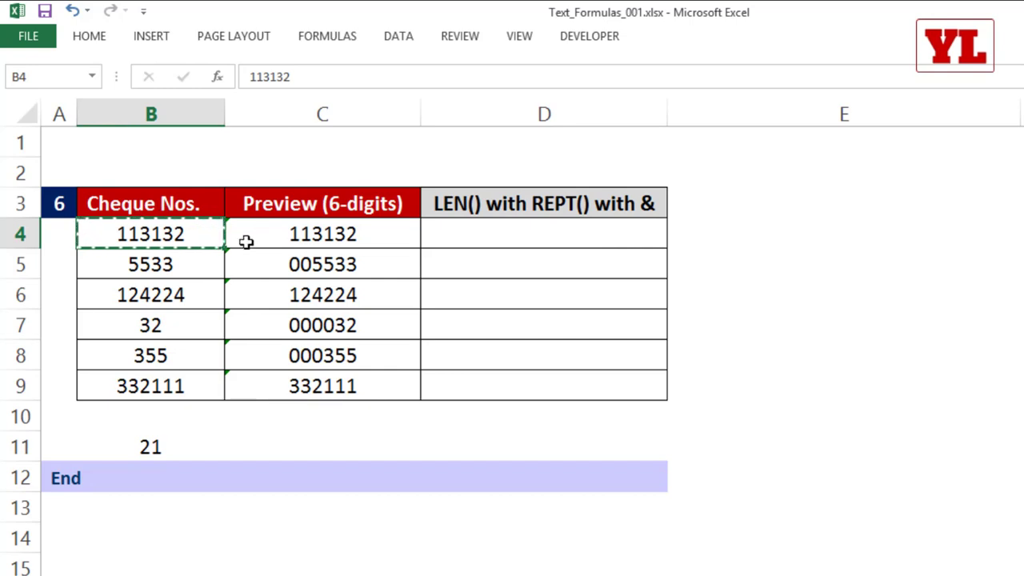
click(158, 264)
key(ctrl+c)
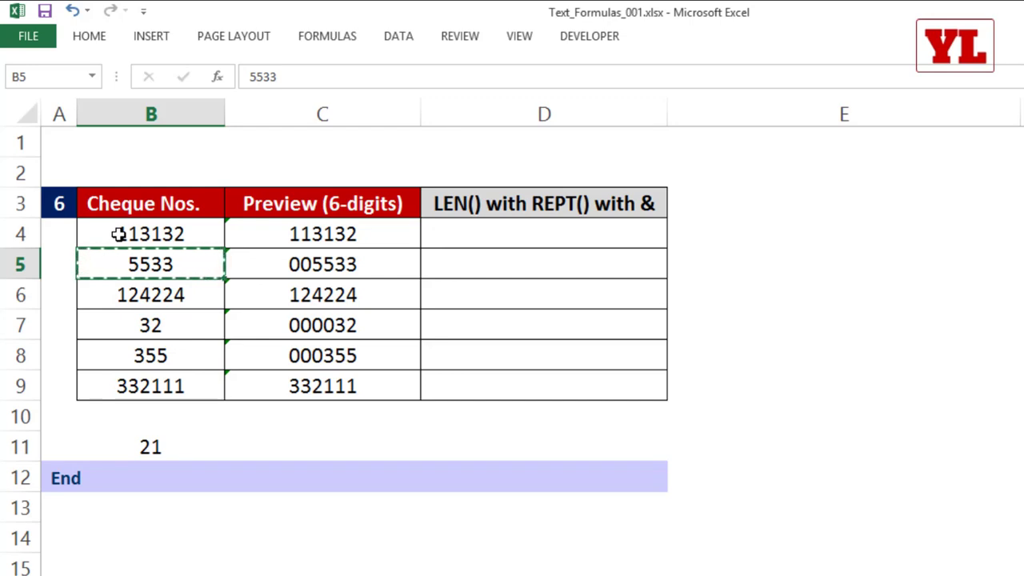
Enter =LEN(B4) in D4 and fill it down to D9.
click(474, 236)
text(=)
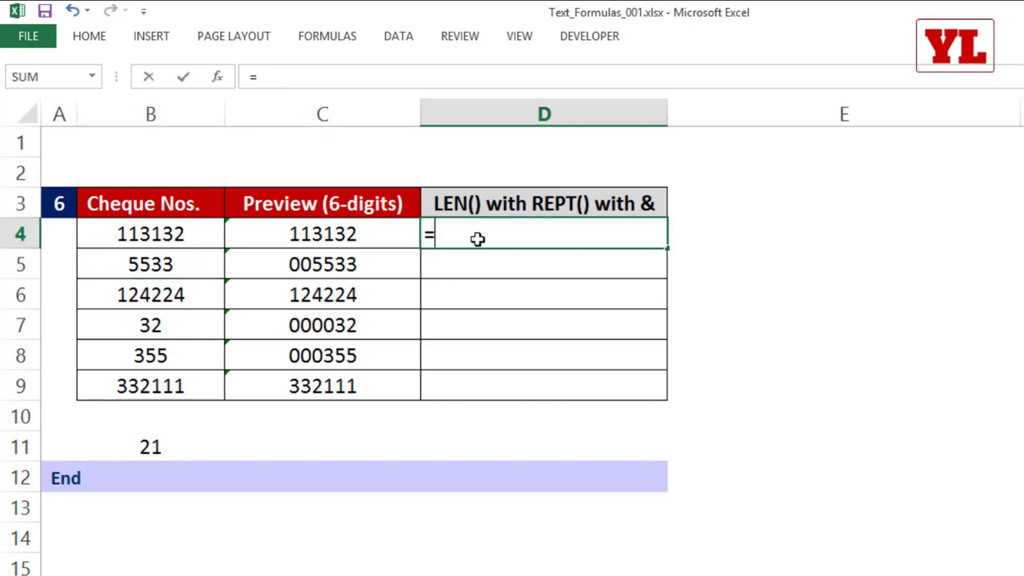
text(LEN()
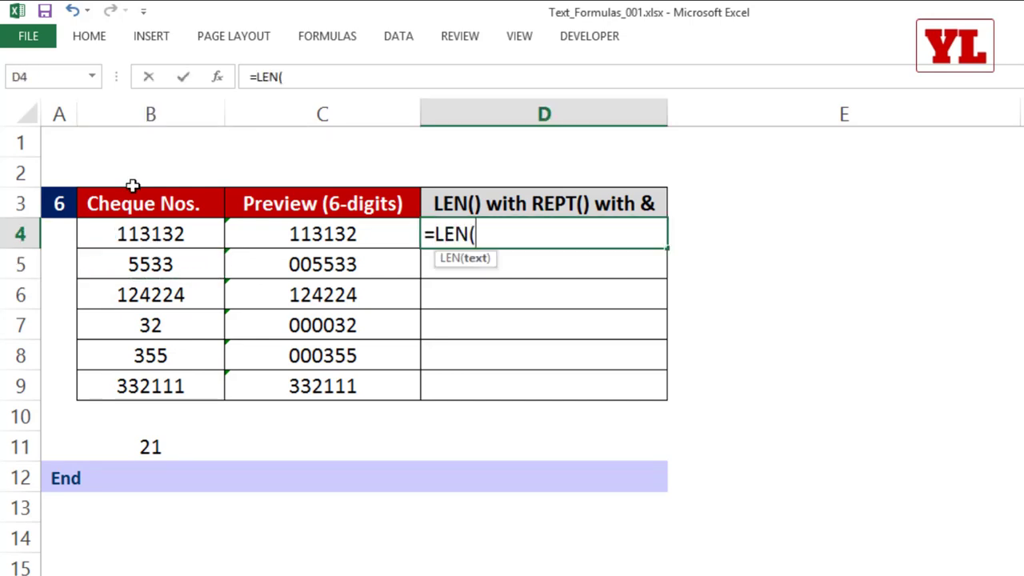
click(148, 233)
text())
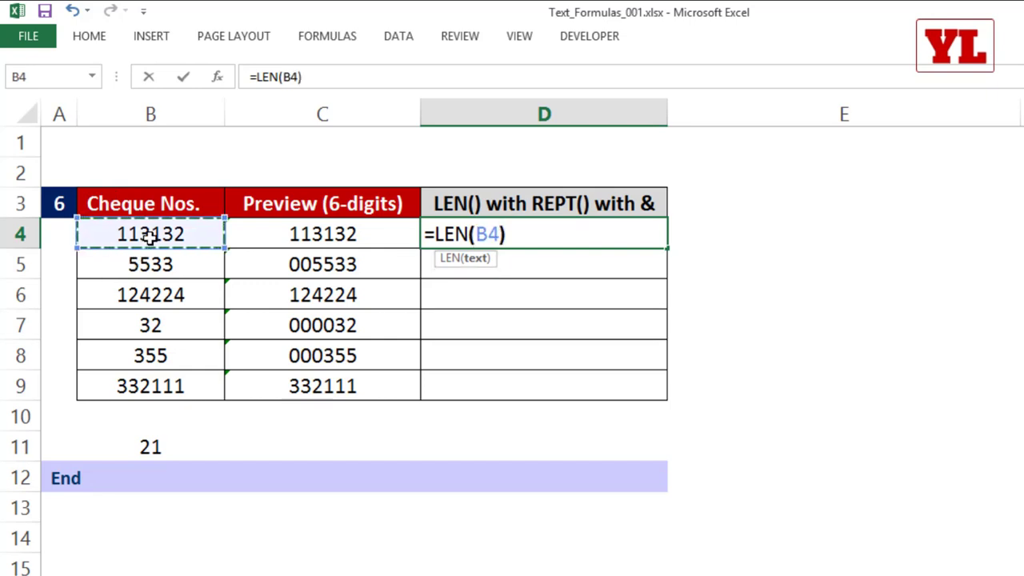
key(Return)
click(655, 228)
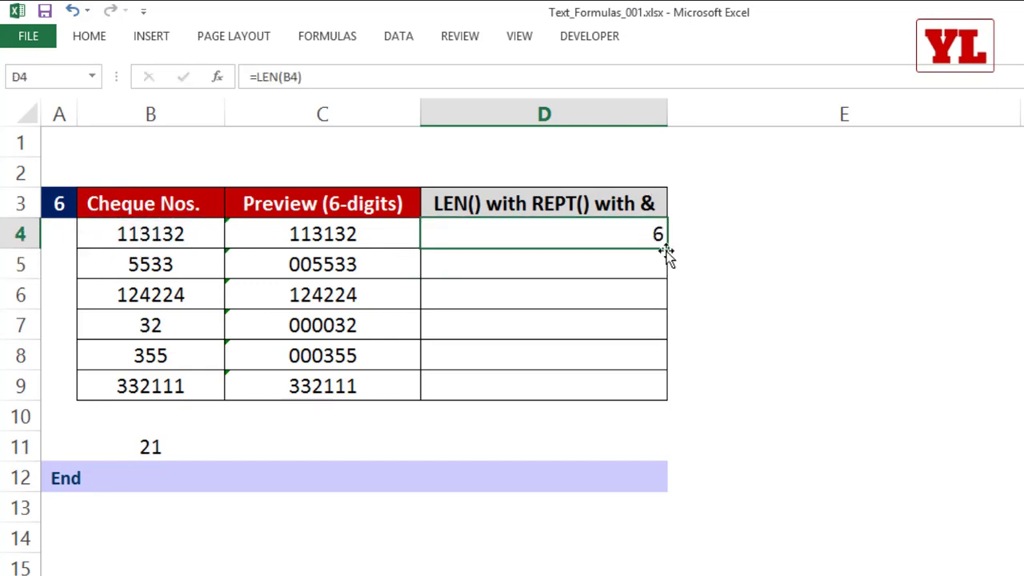
double_click(666, 249)
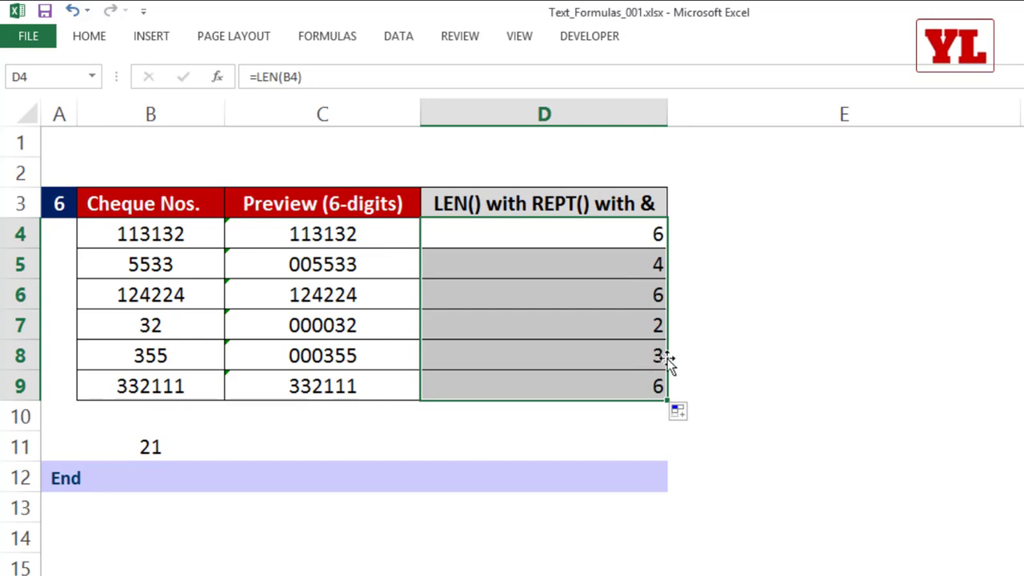
Change D4 to =6-LEN(B4), fill it down to D9, and check D8 against B8.
double_click(622, 234)
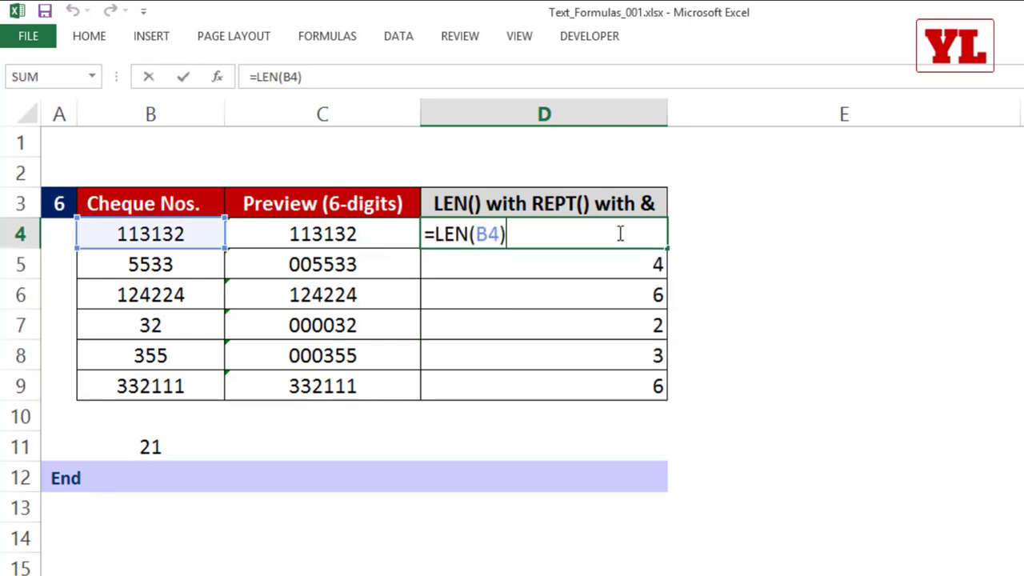
click(439, 234)
text(6-)
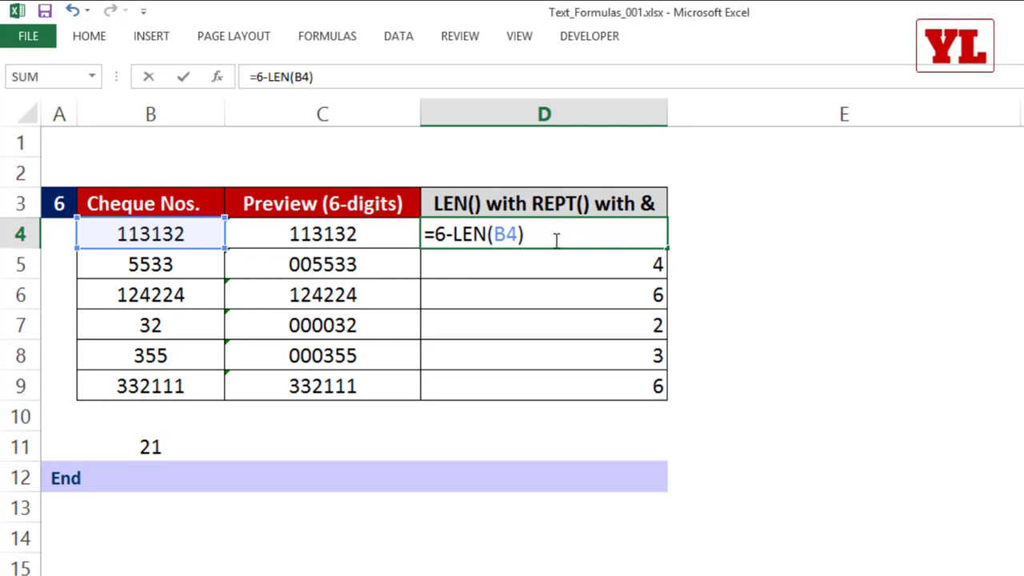
key(Return)
click(623, 233)
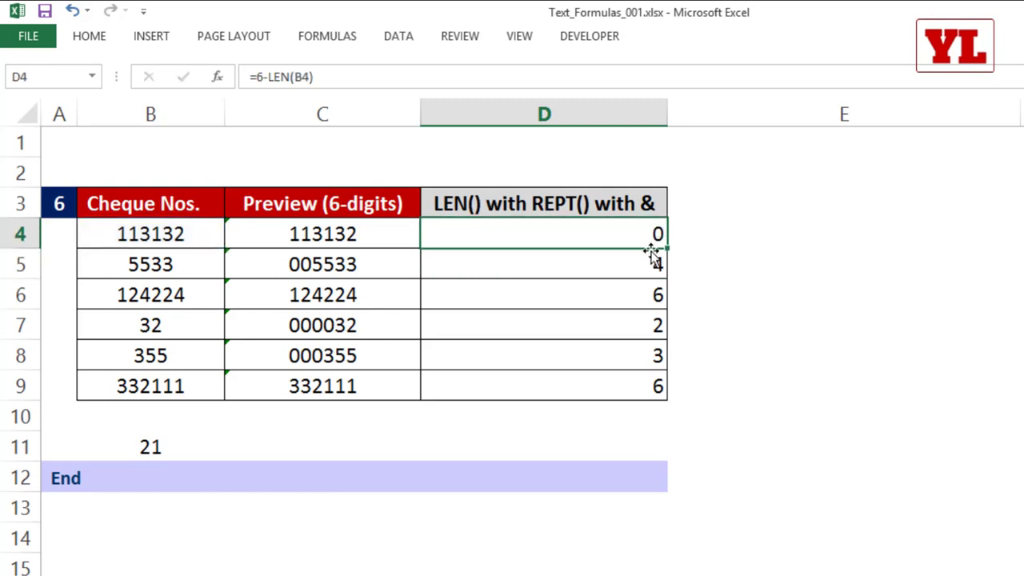
double_click(668, 249)
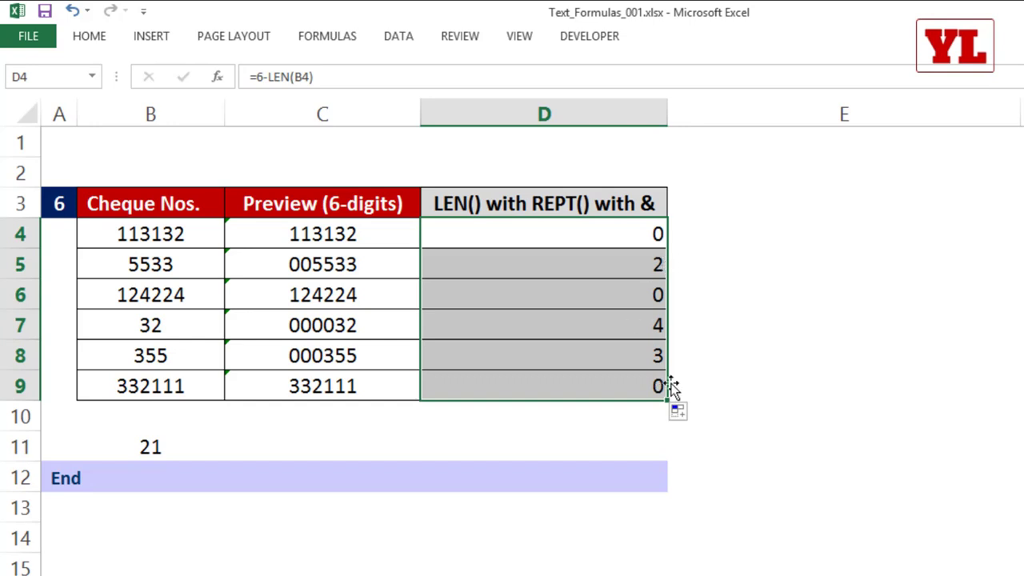
click(629, 359)
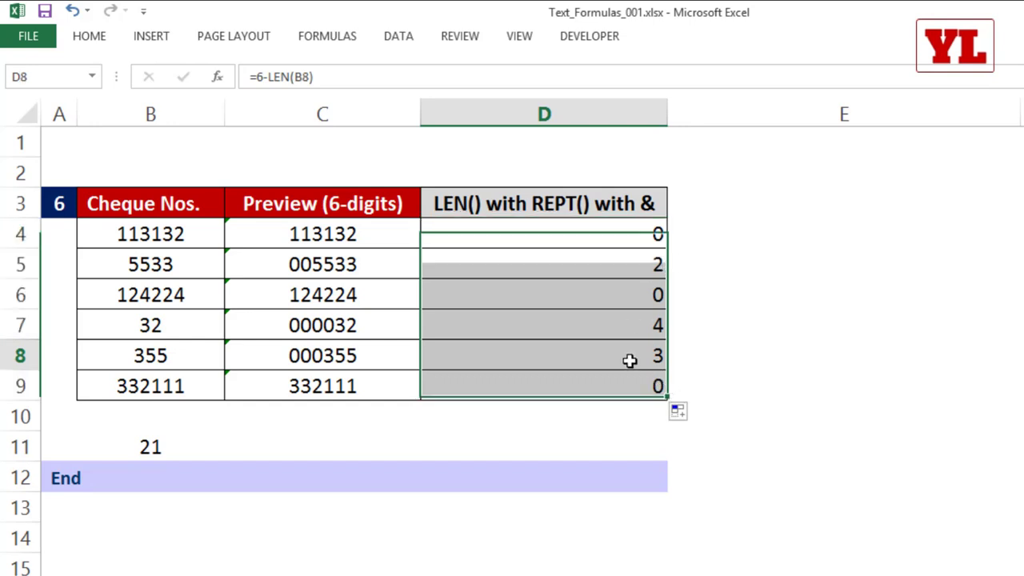
click(161, 364)
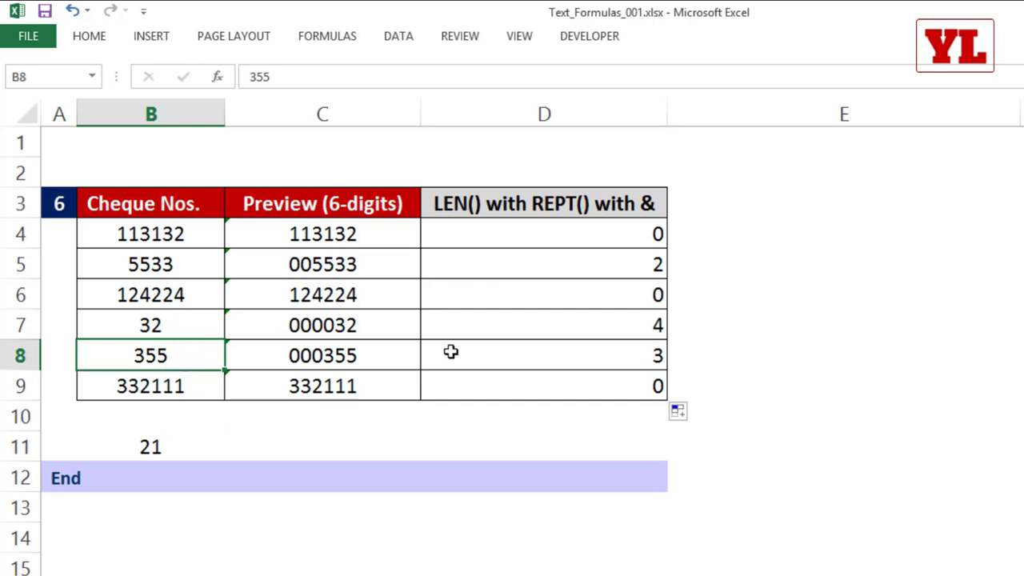
Delete the 6-LEN(B4) text from D4's formula, leaving only the equals sign.
double_click(568, 236)
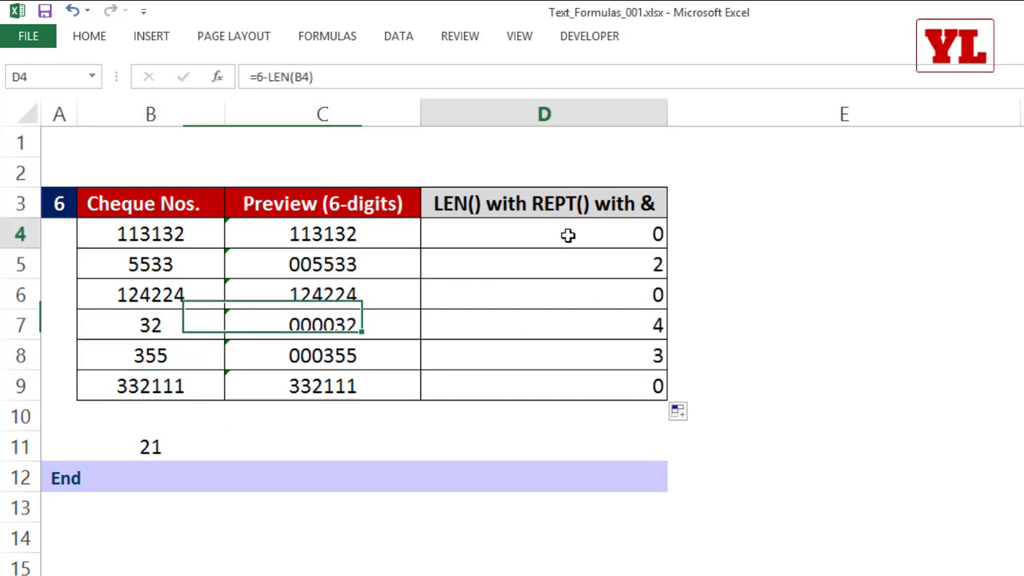
drag(436, 233, 587, 234)
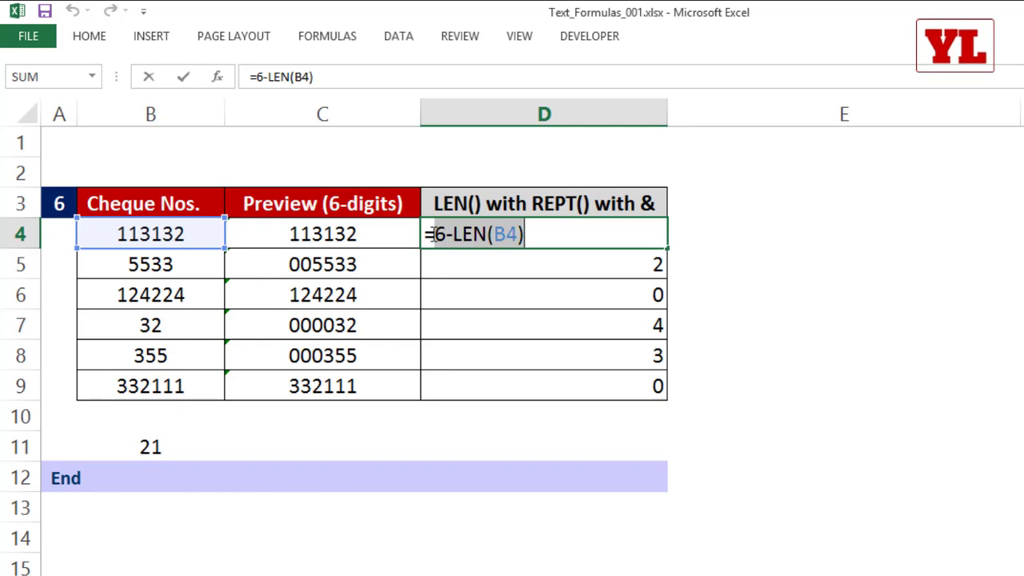
drag(435, 232, 559, 230)
key(BackSpace)
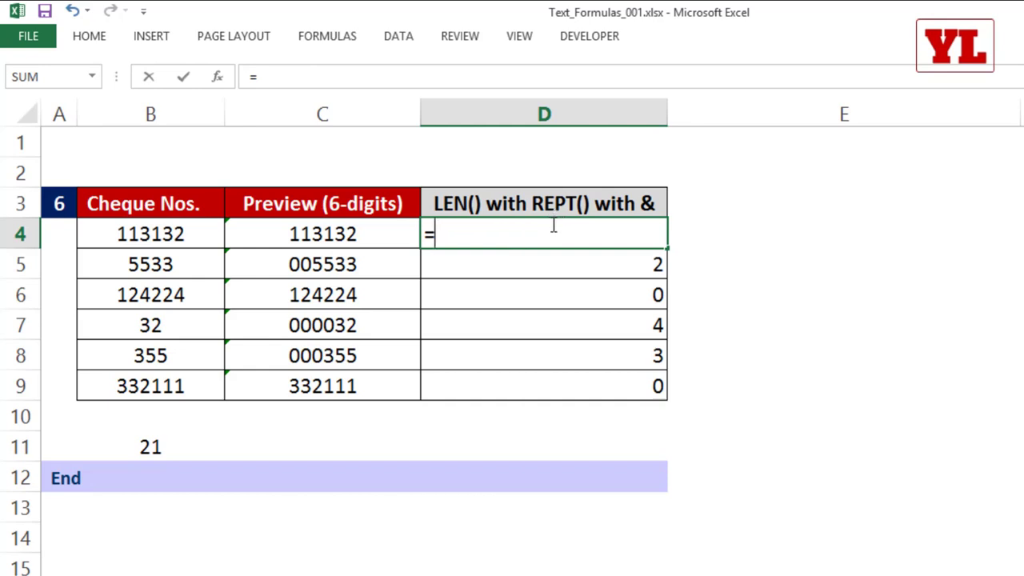
Enter =REPT("0",6-LEN(B4)) in D4 and fill it down to D9.
text(REPT()
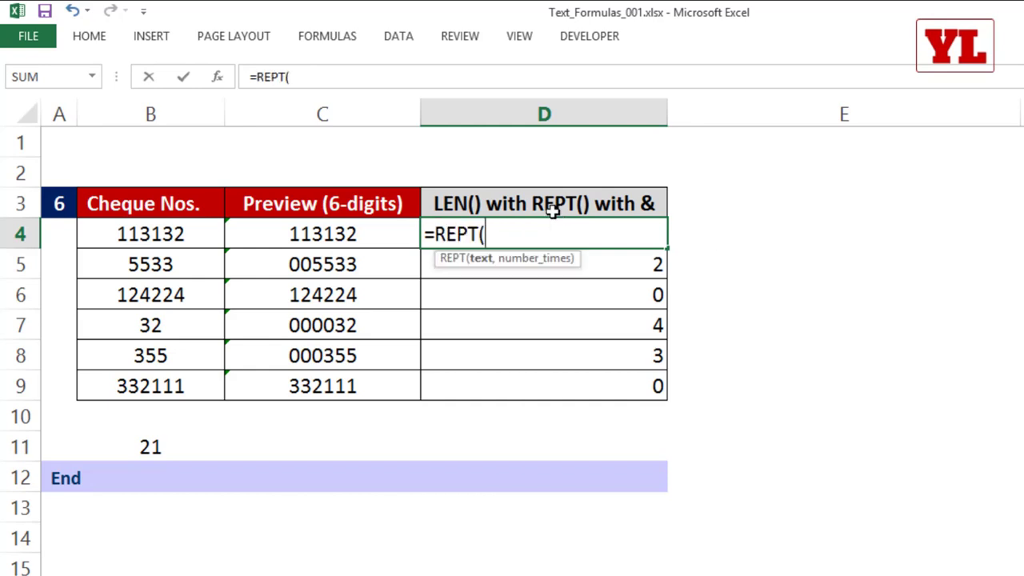
text("0")
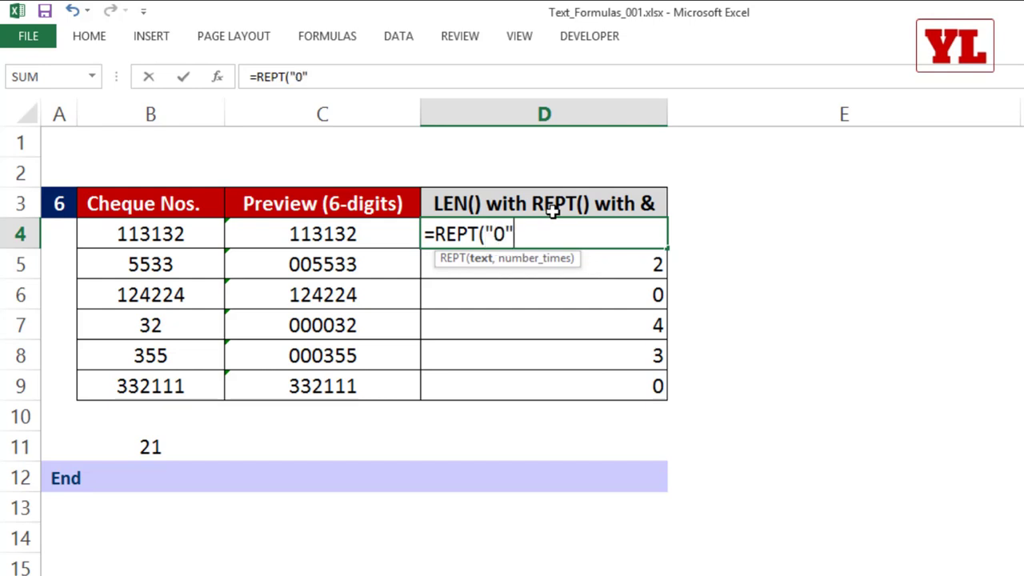
text(,)
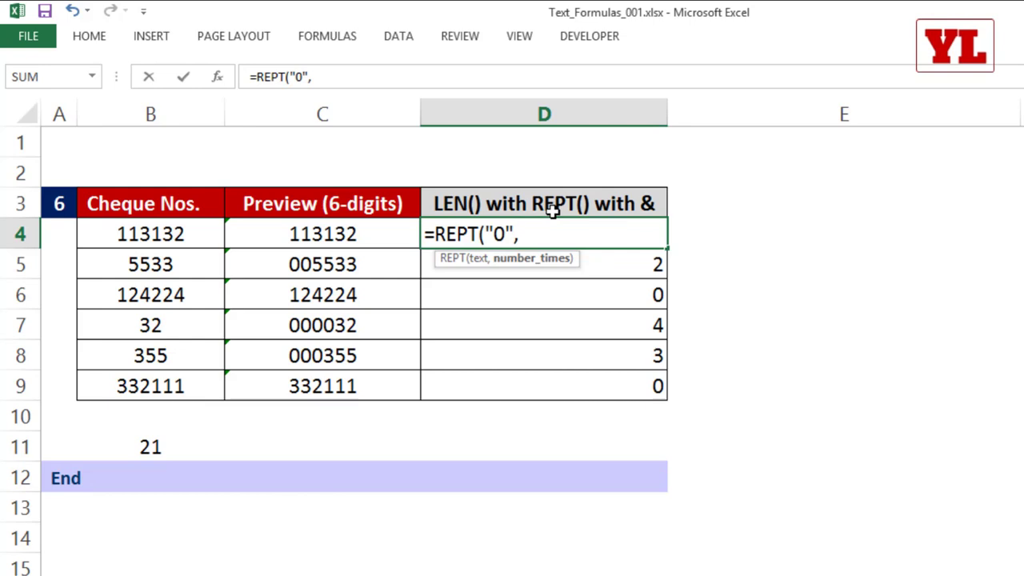
text(5)
key(BackSpace)
text(0)
key(BackSpace)
text(6-LEN(B4)
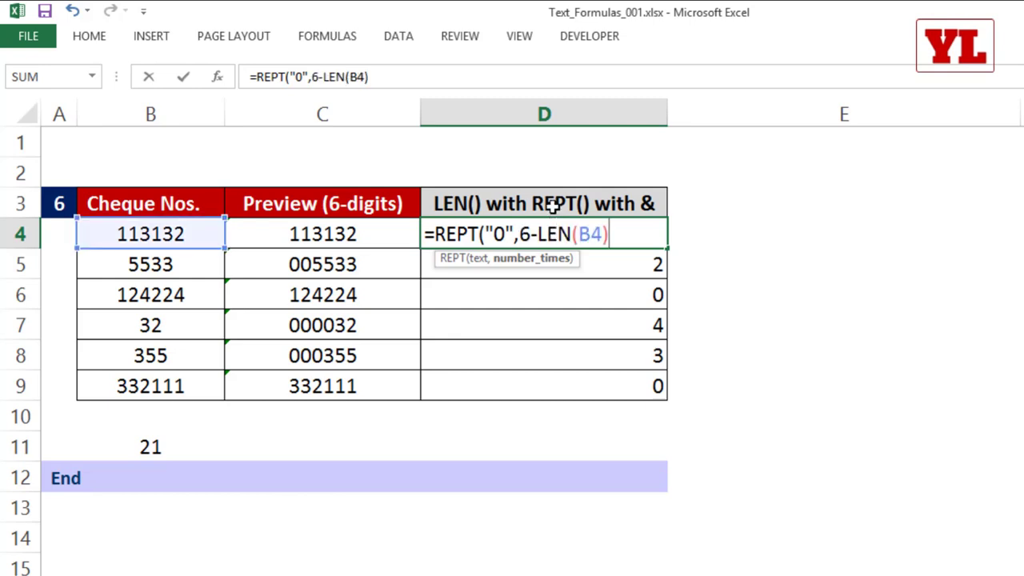
text()))
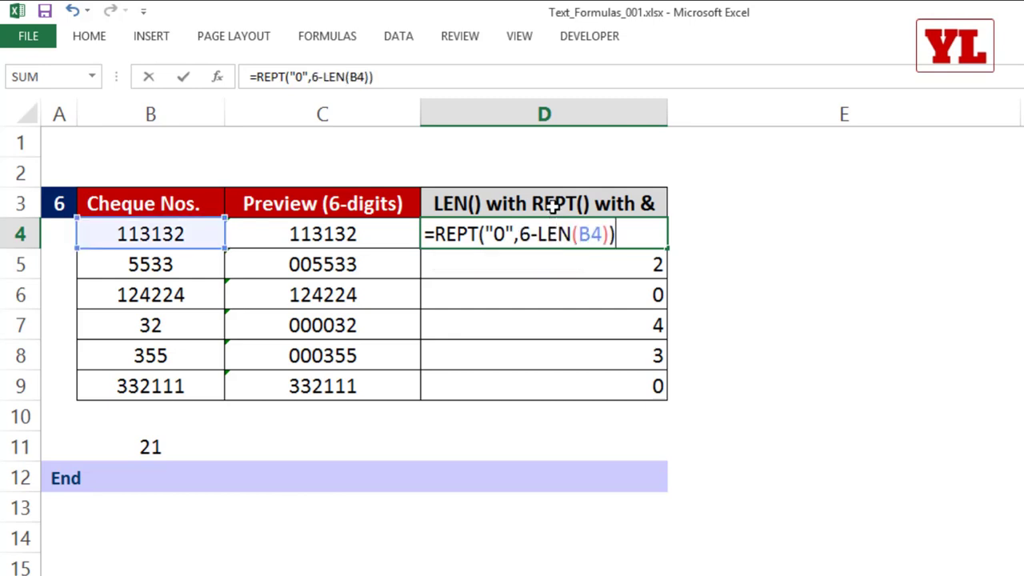
key(Return)
click(647, 230)
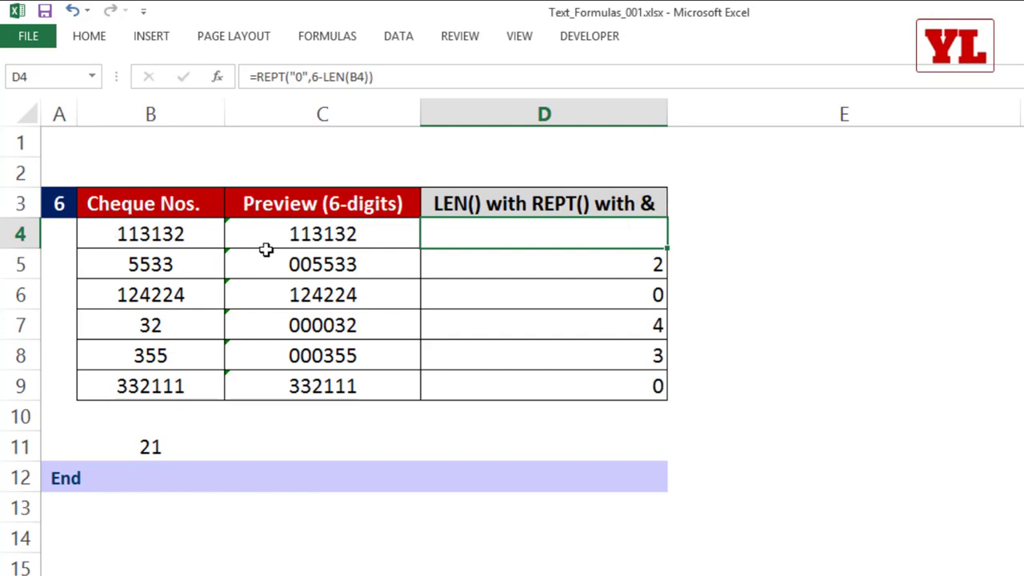
drag(667, 249, 658, 388)
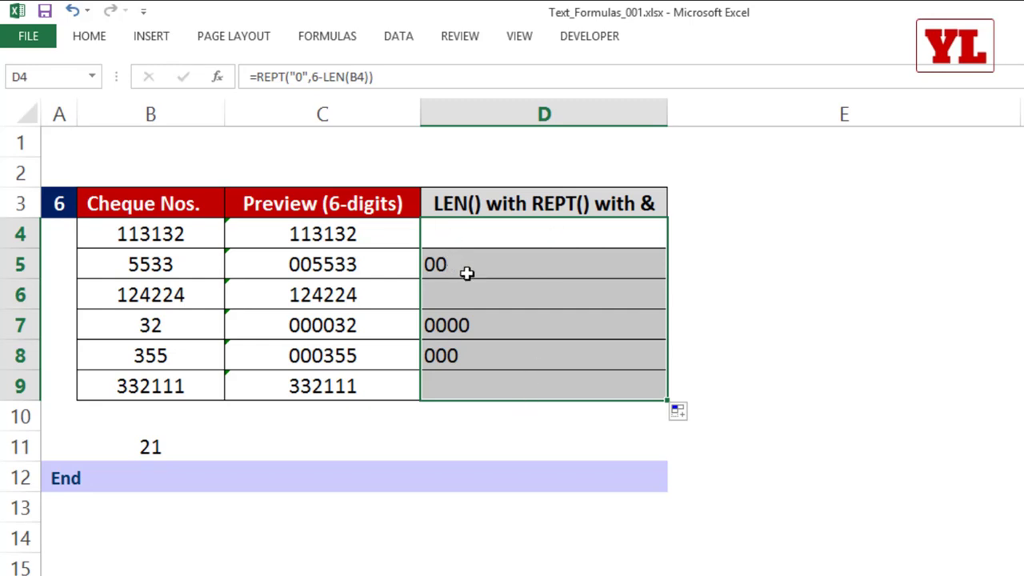
Append &B4 to D4's formula so it returns the zero-padded cheque number.
click(543, 235)
double_click(542, 235)
drag(616, 233, 445, 234)
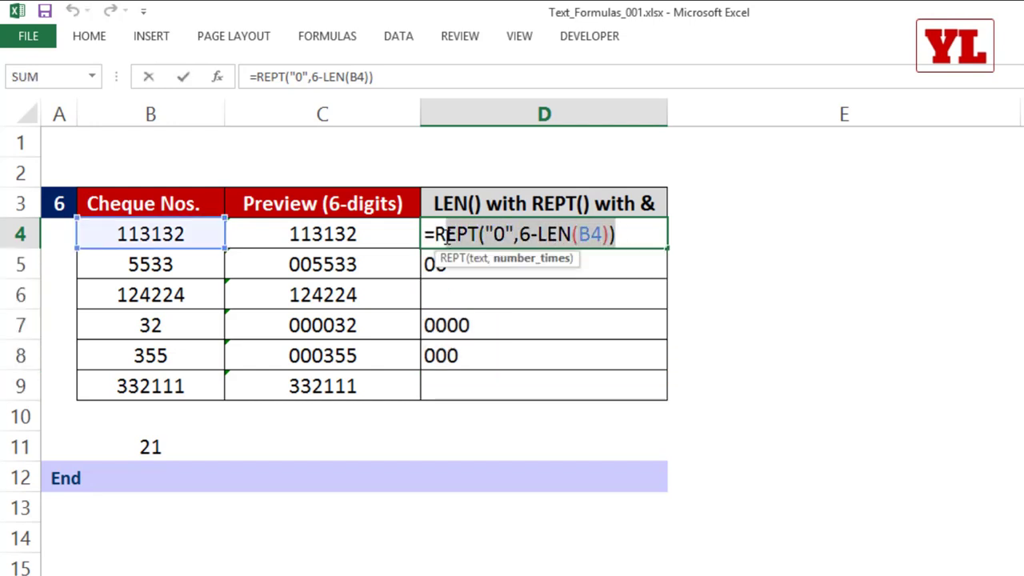
click(640, 234)
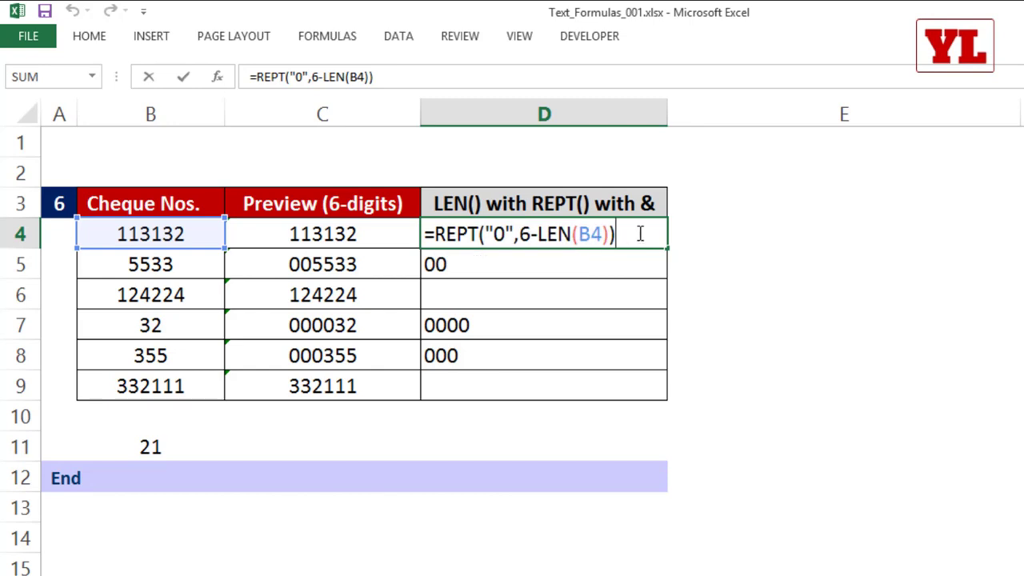
text(&)
click(149, 227)
key(Return)
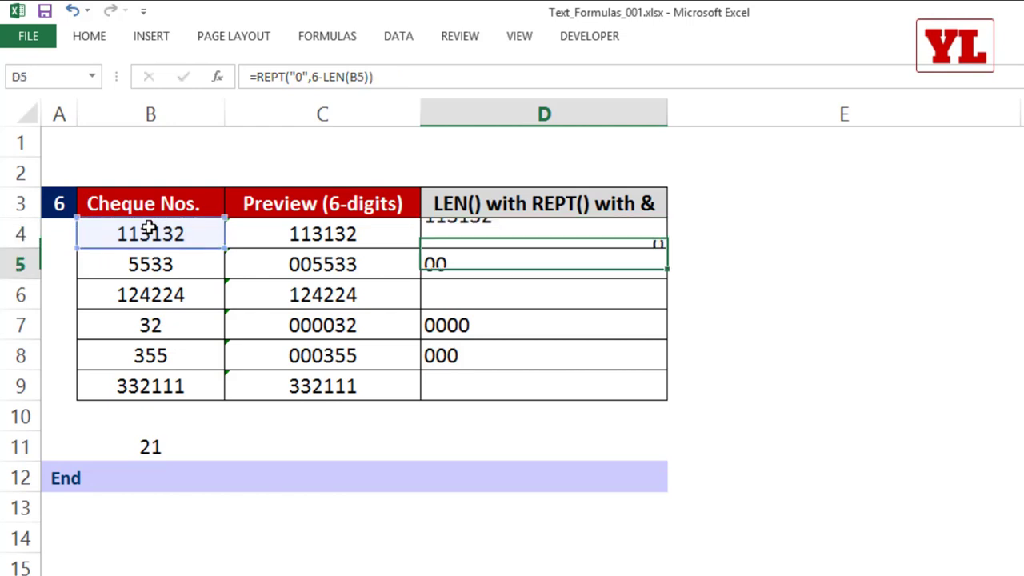
Copy the padding formula down to D9, review it, and select D4:D9.
click(484, 240)
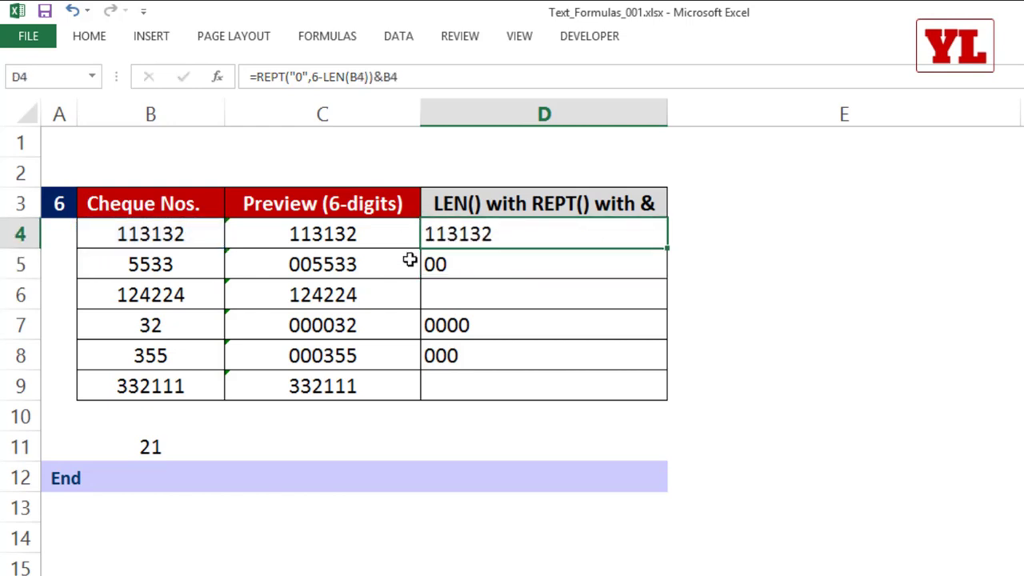
double_click(663, 247)
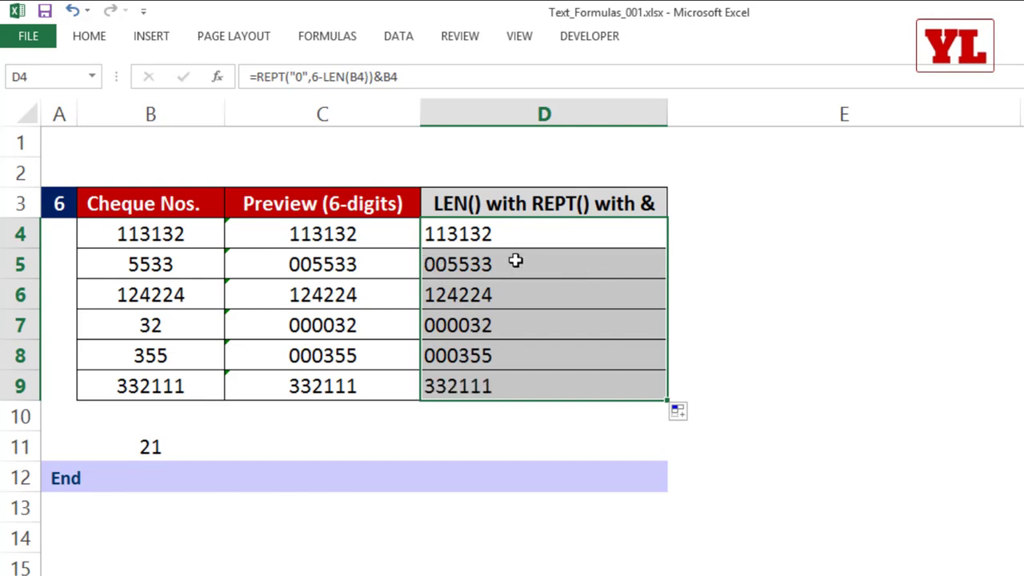
double_click(520, 234)
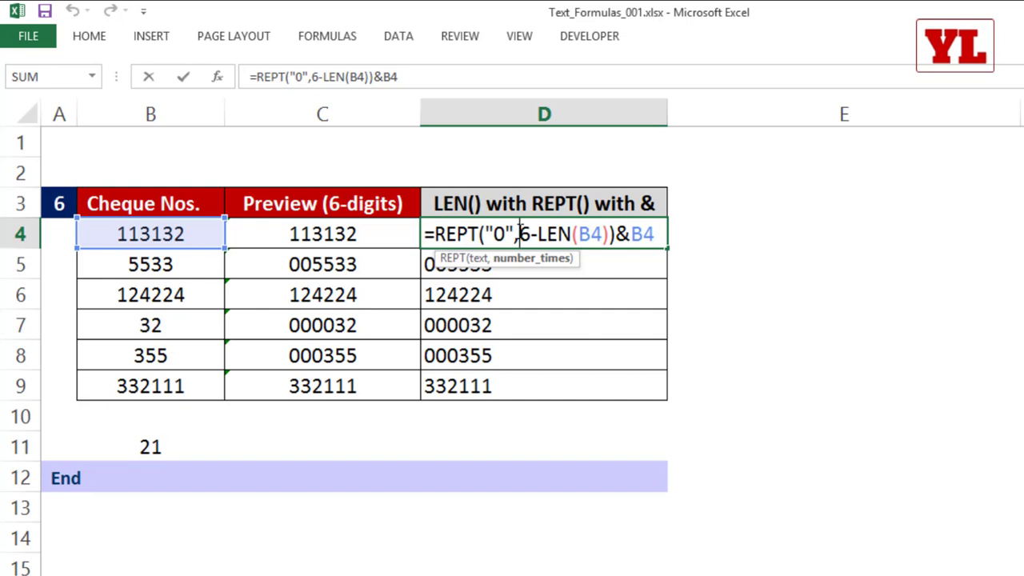
key(Escape)
drag(487, 232, 480, 370)
Copy D4:D9 and paste only the values into E4:E9.
key(ctrl+c)
click(720, 232)
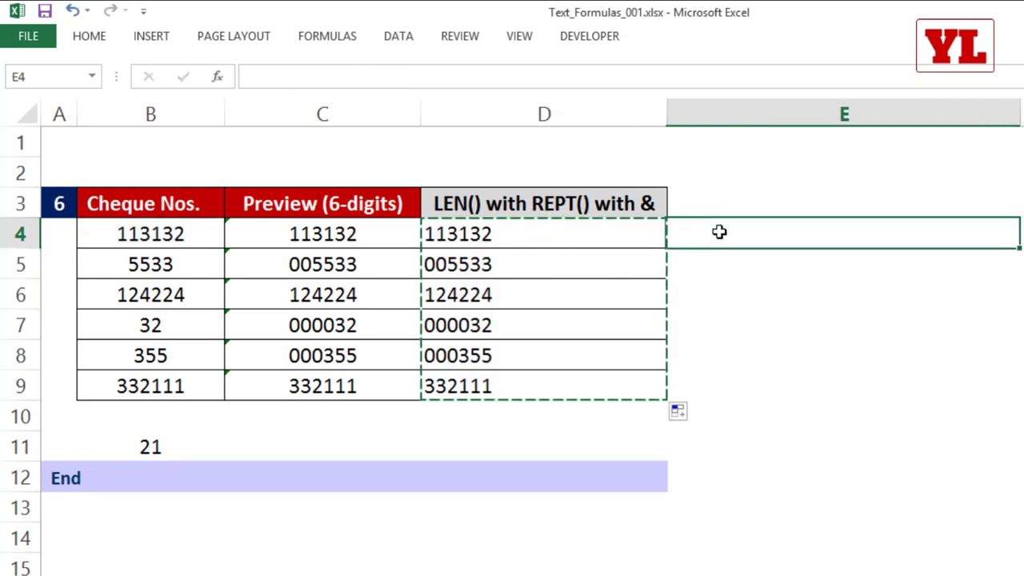
right_click(720, 231)
click(776, 341)
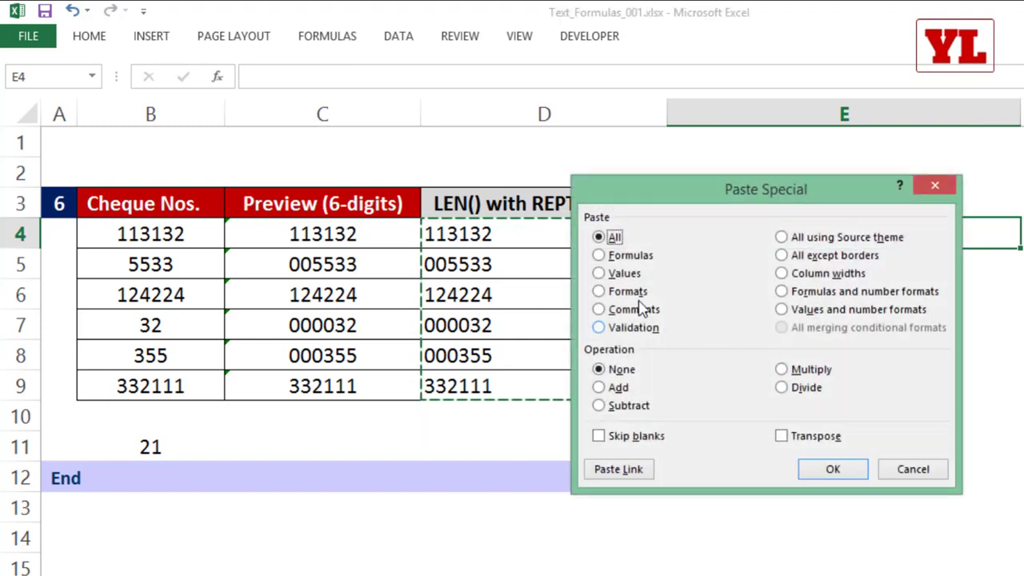
click(607, 273)
click(836, 467)
click(747, 485)
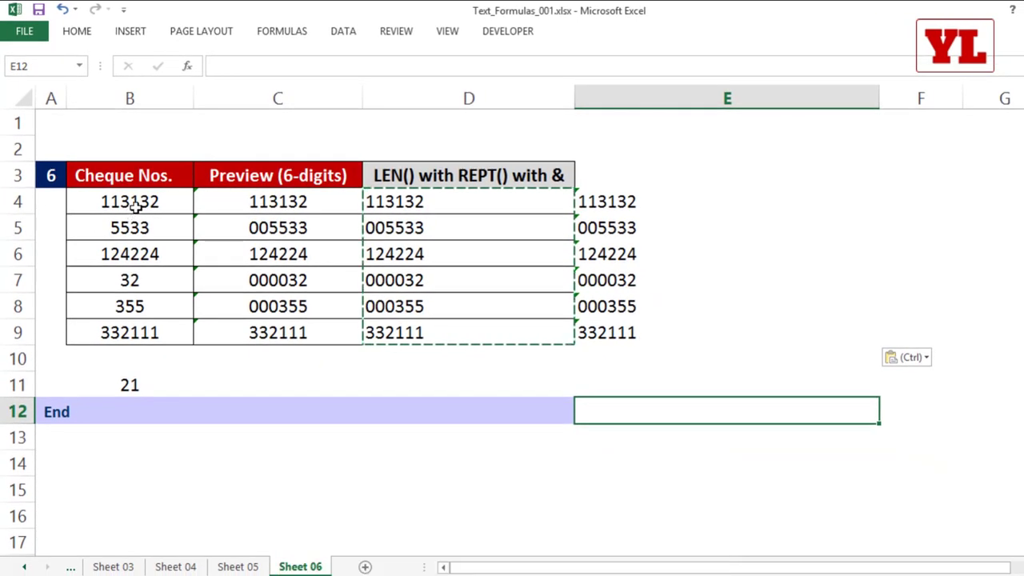
Give B4:B9 the custom number format 000000 and check B5's stored raw value.
drag(136, 206, 134, 328)
right_click(135, 328)
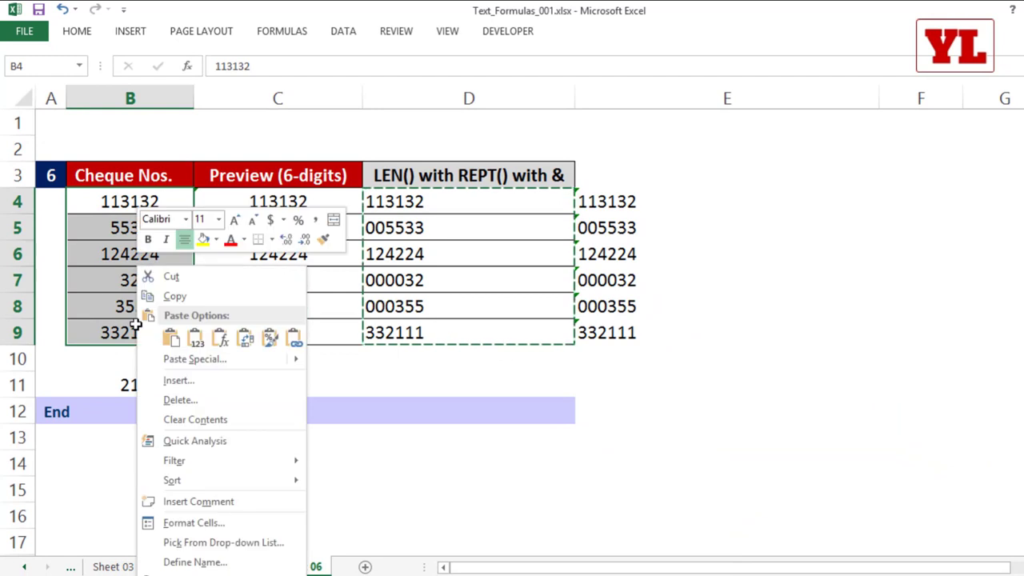
click(192, 522)
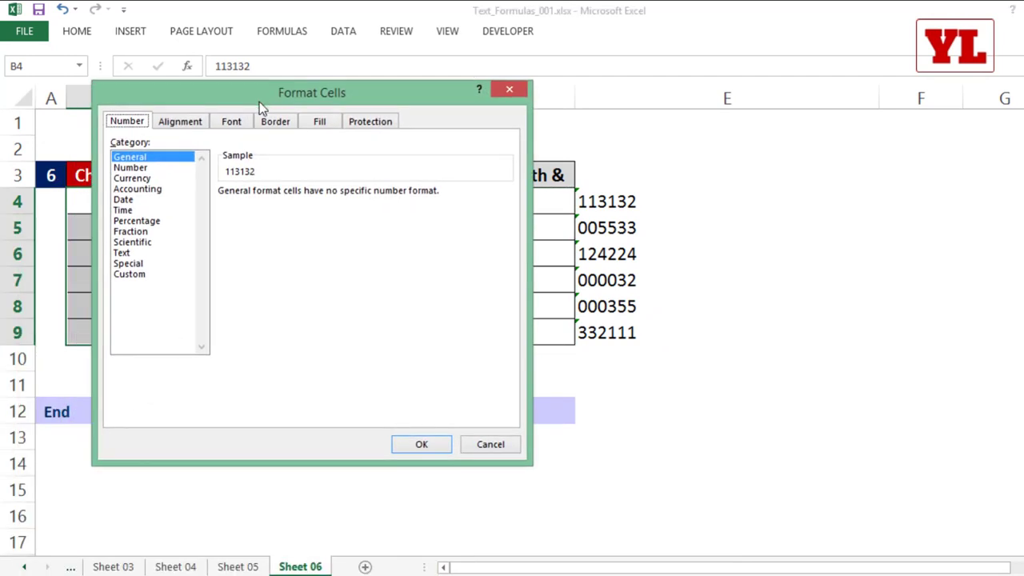
click(141, 276)
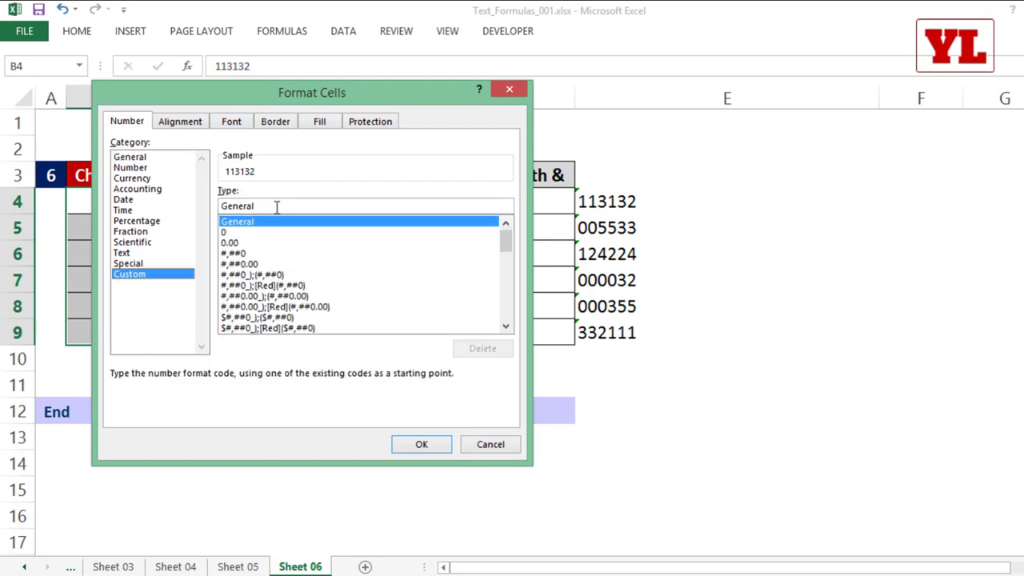
drag(277, 207, 153, 204)
text(000000)
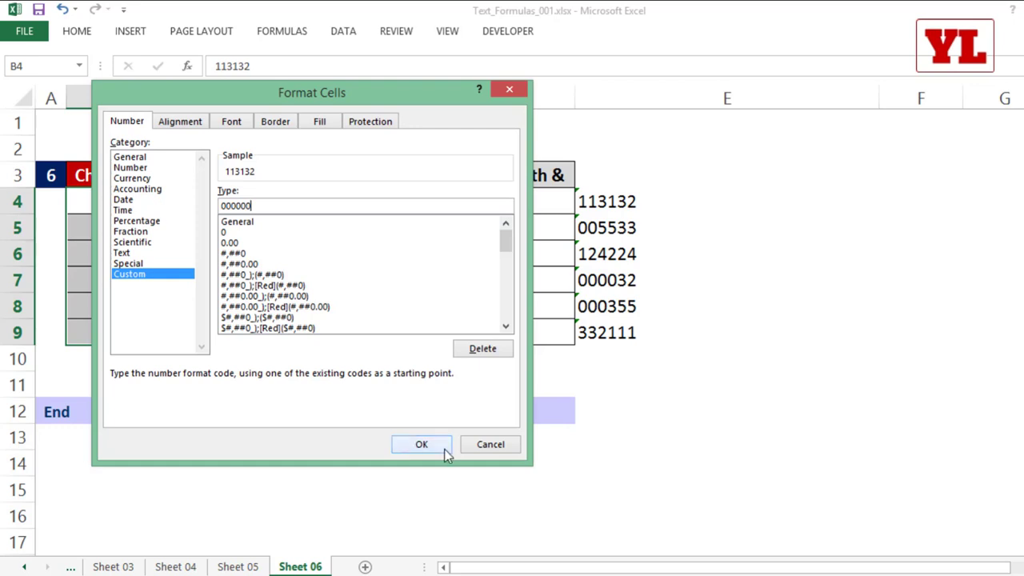
click(422, 444)
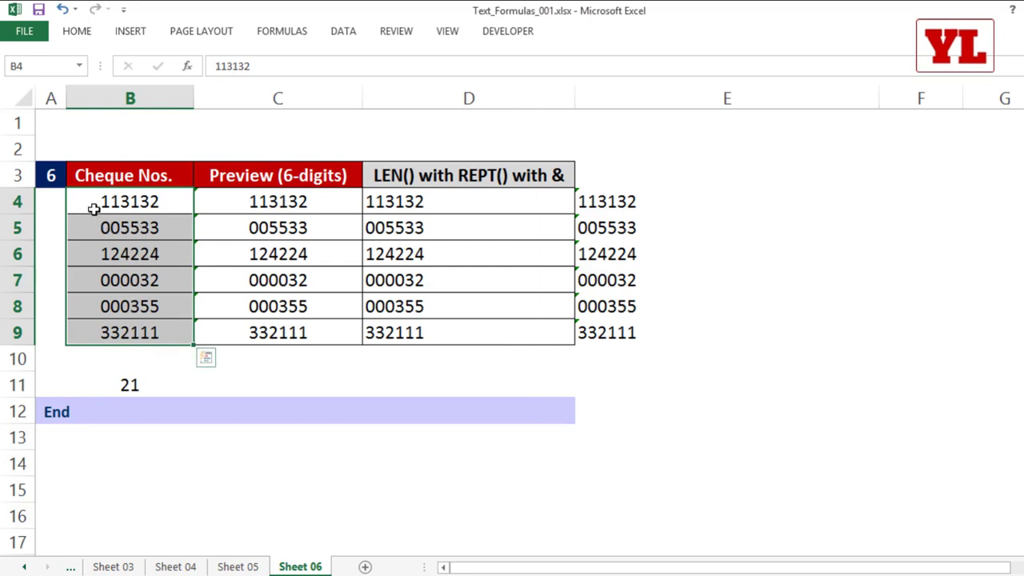
double_click(130, 229)
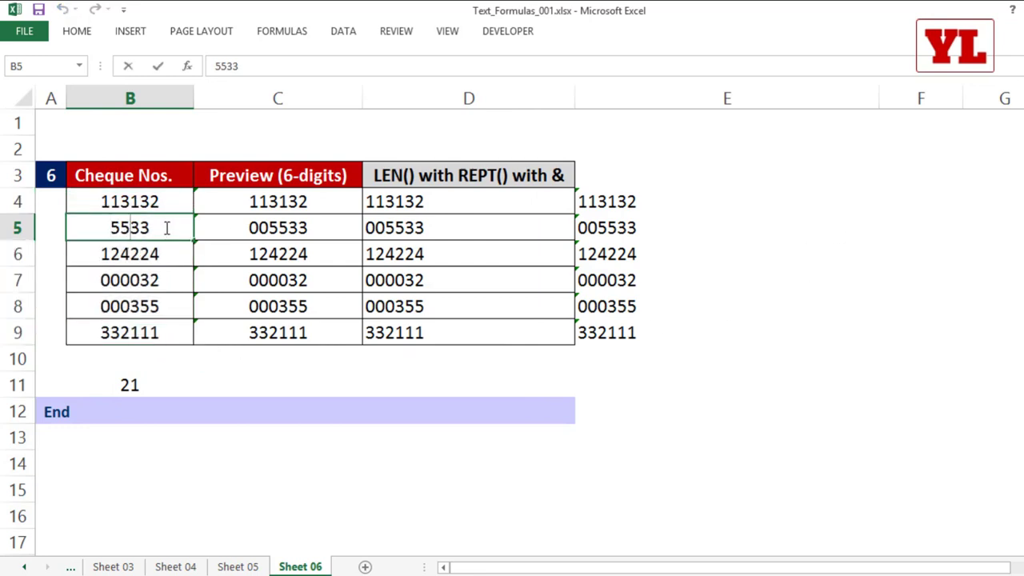
key(Return)
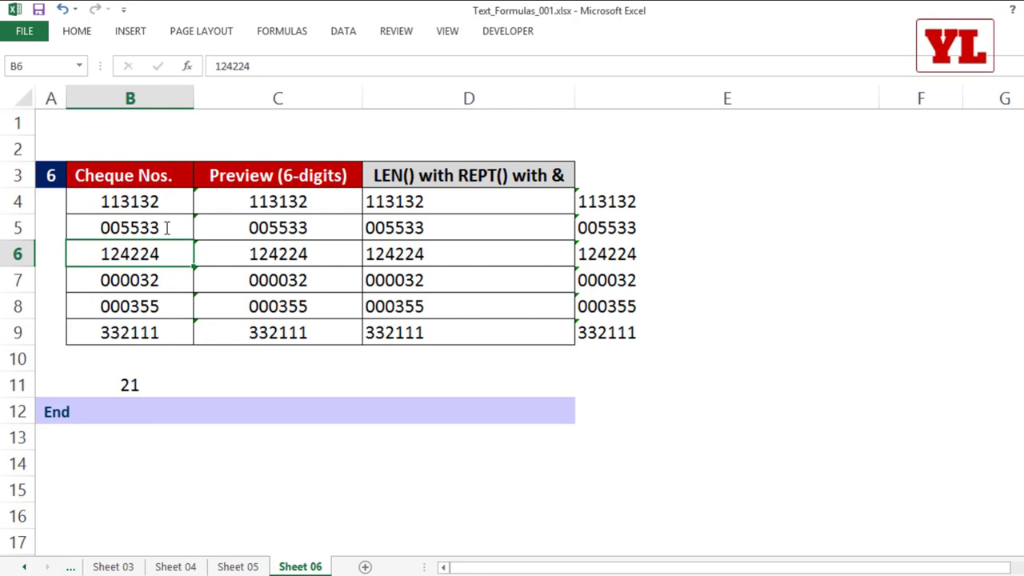
Reselect B4:B9, then open D4's REPT formula and highlight its text.
drag(147, 201, 146, 331)
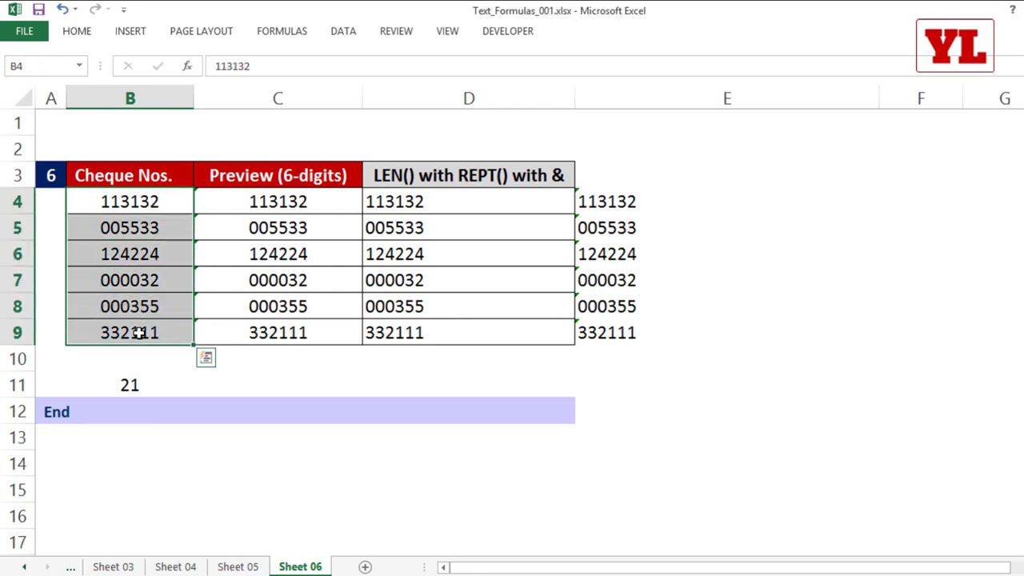
right_click(147, 331)
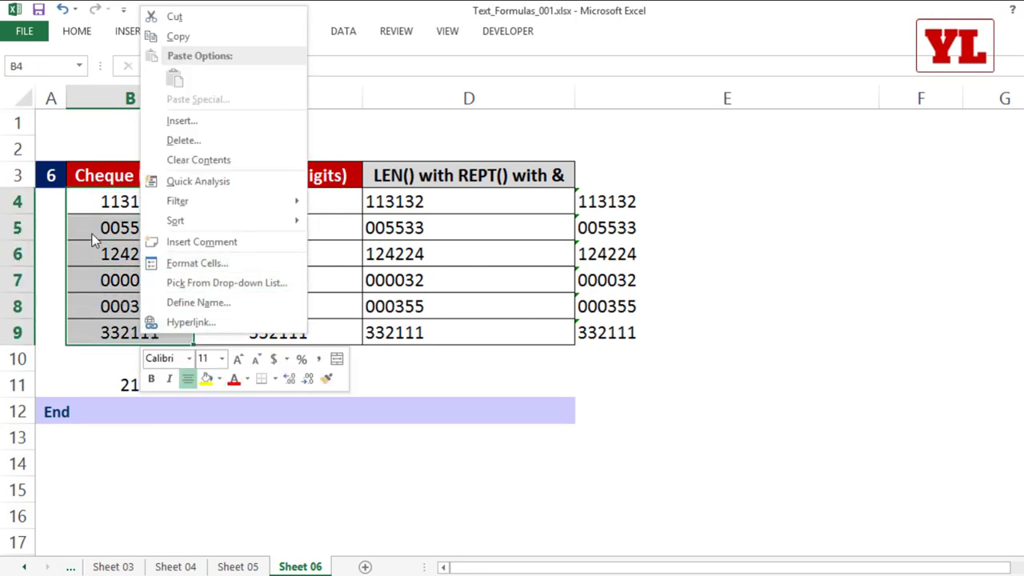
key(Escape)
click(384, 200)
double_click(376, 201)
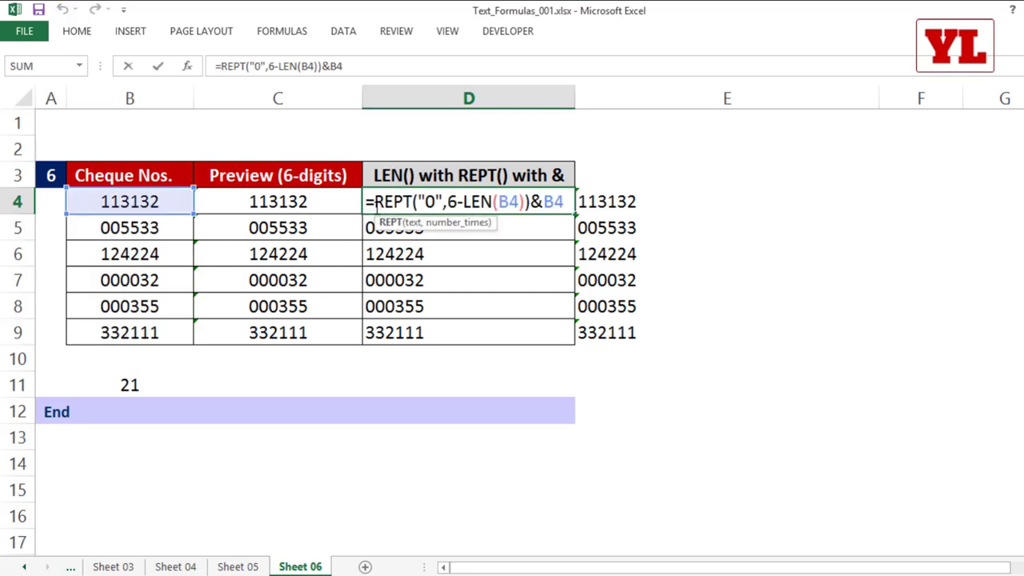
drag(384, 201, 573, 205)
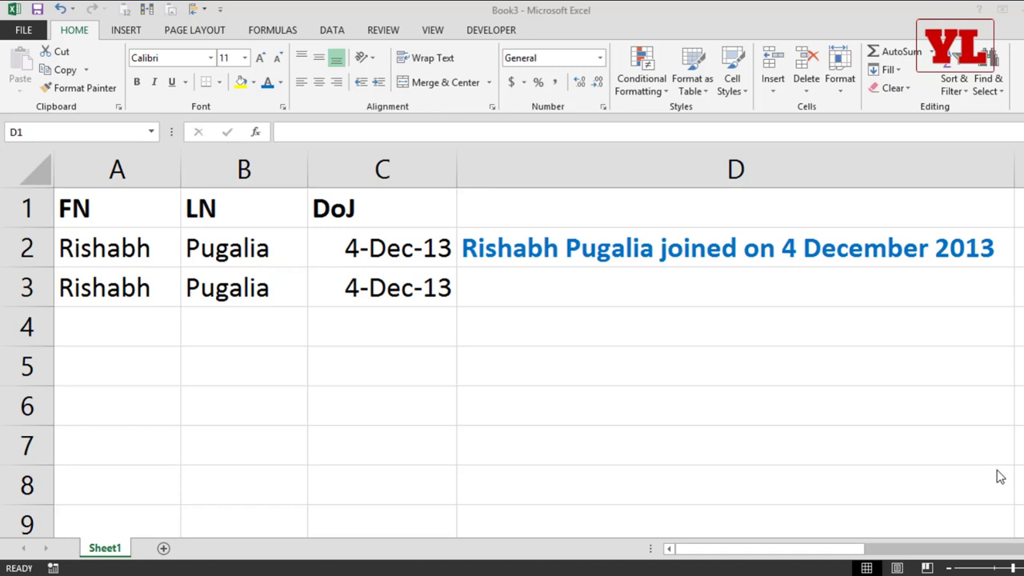
Bring Book3 forward, inspect the names and date in rows 2–3, and select D3.
click(125, 155)
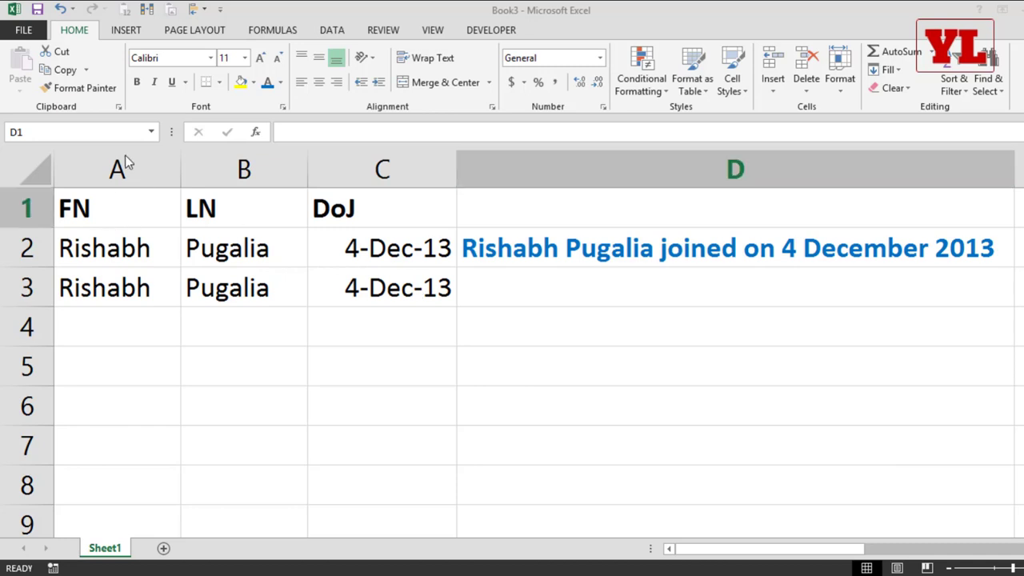
drag(108, 266, 327, 264)
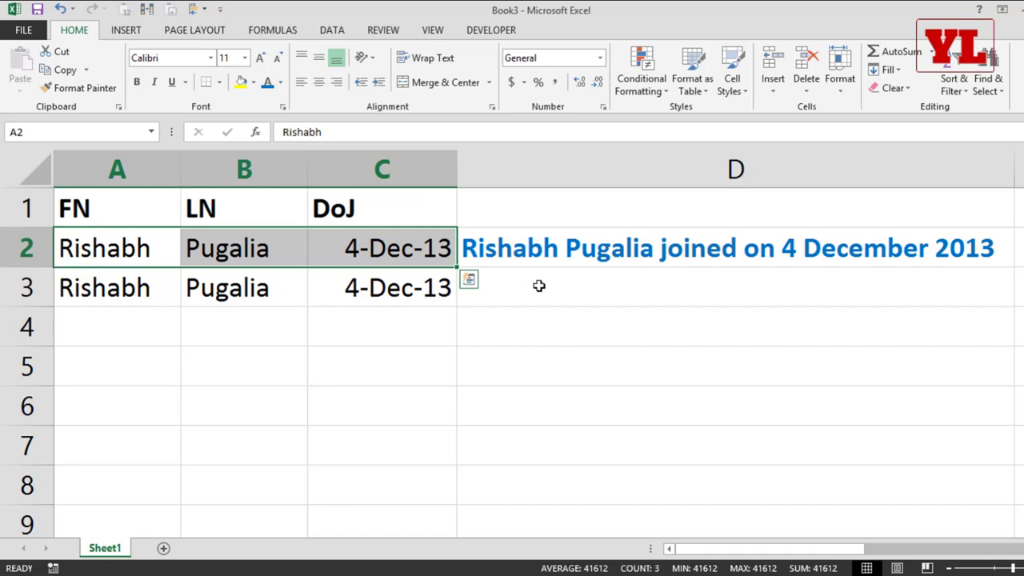
click(117, 294)
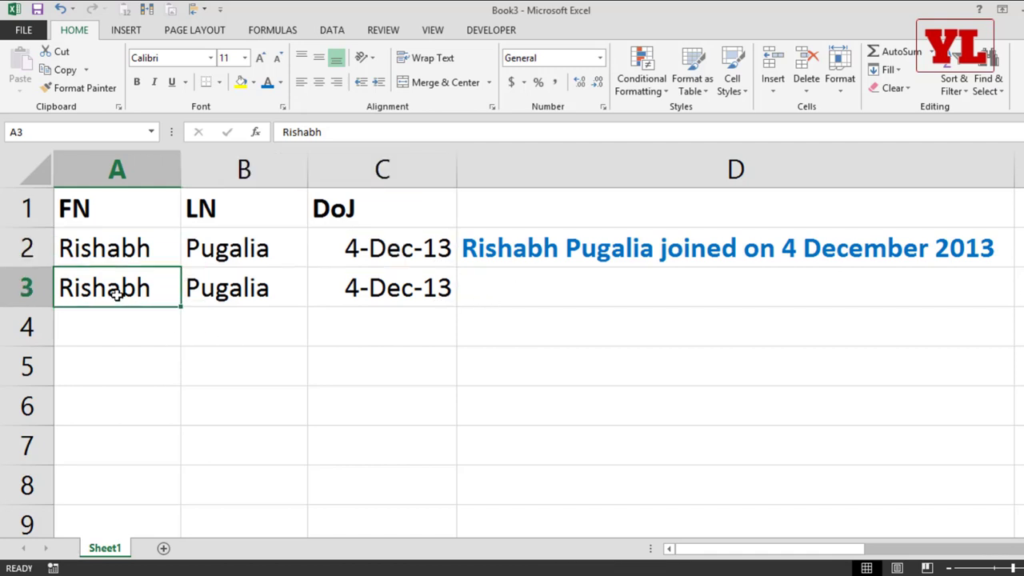
click(240, 293)
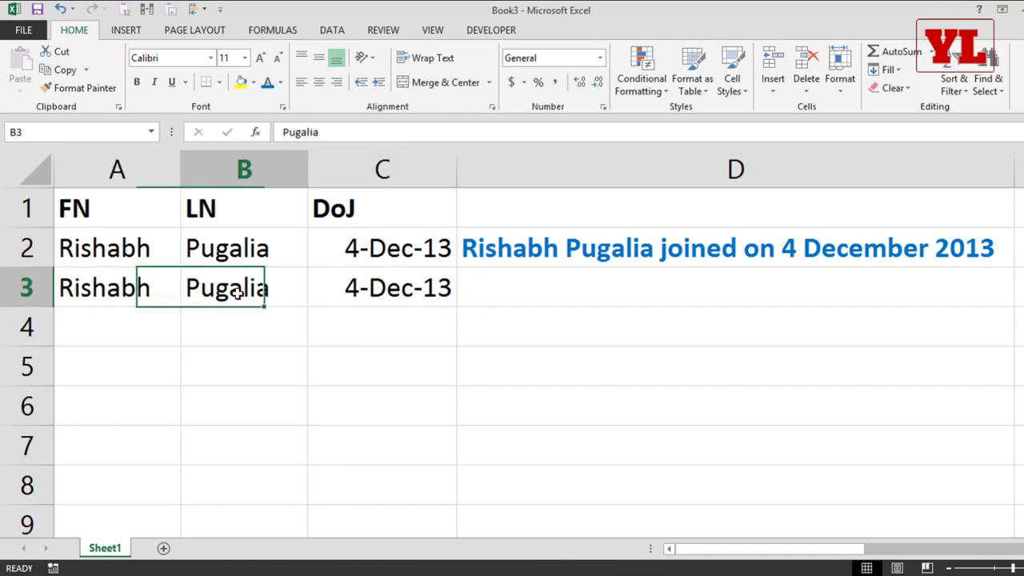
double_click(368, 288)
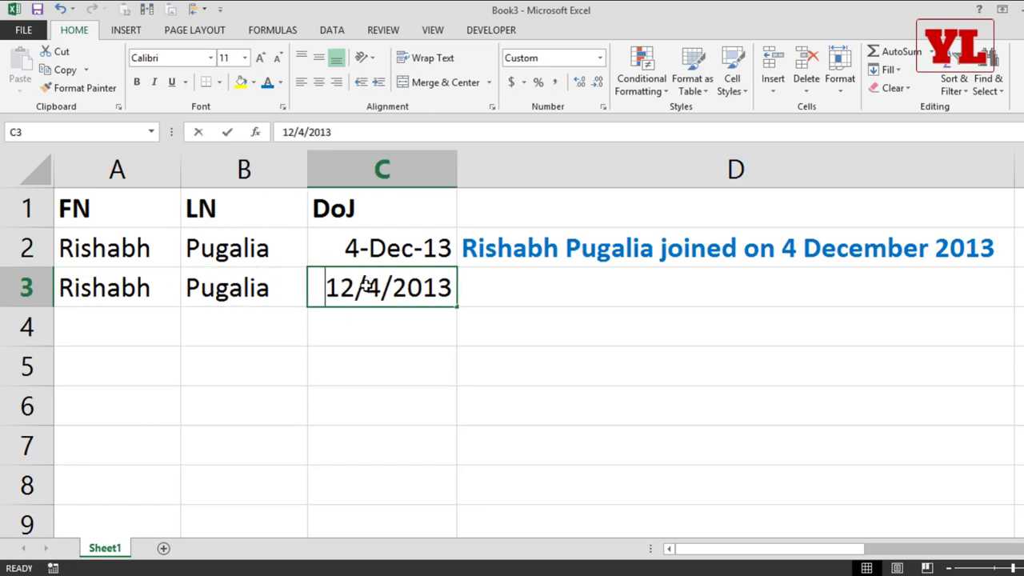
key(Return)
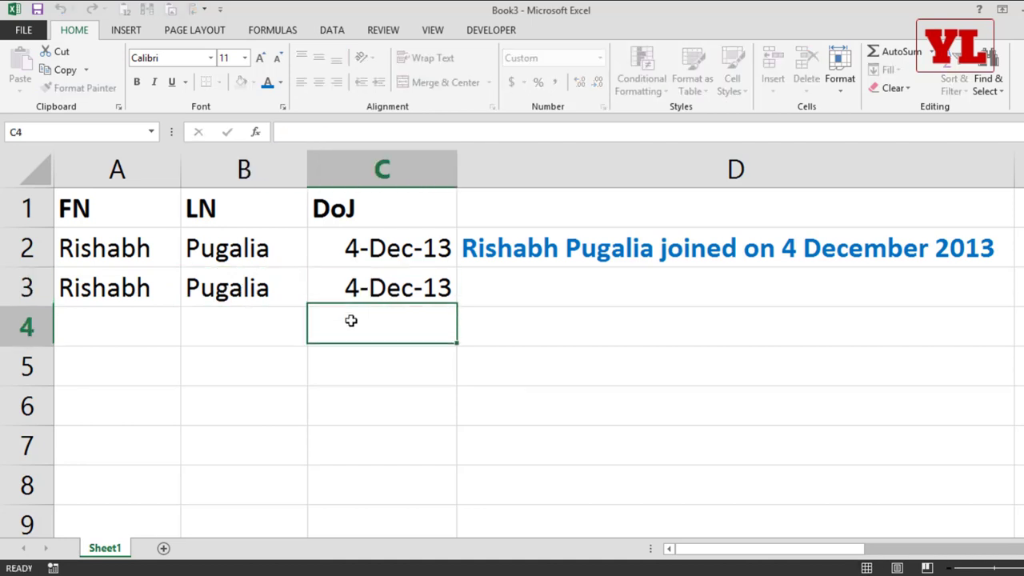
click(504, 288)
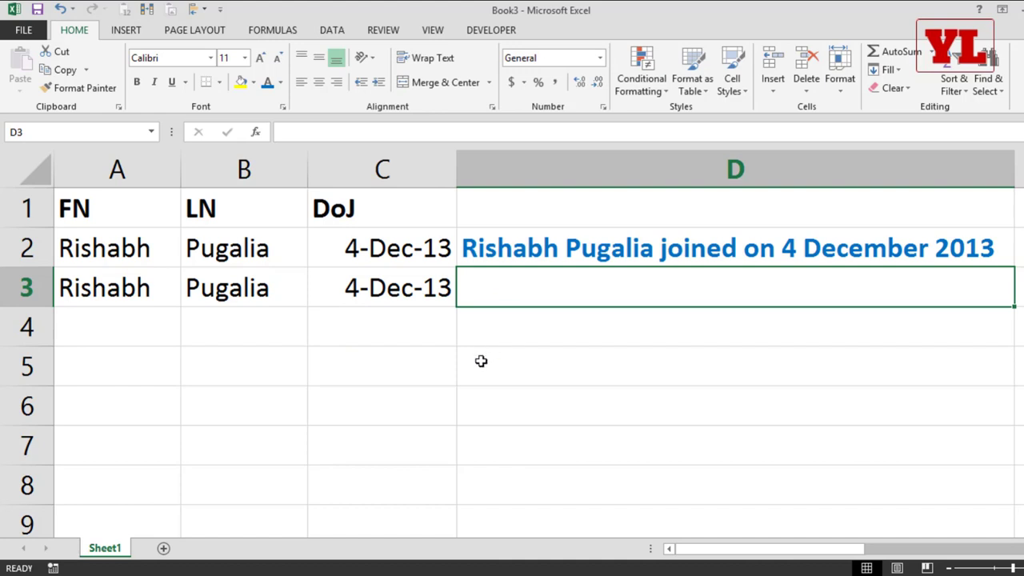
text(=)
key(Left)
key(Left)
key(Left)
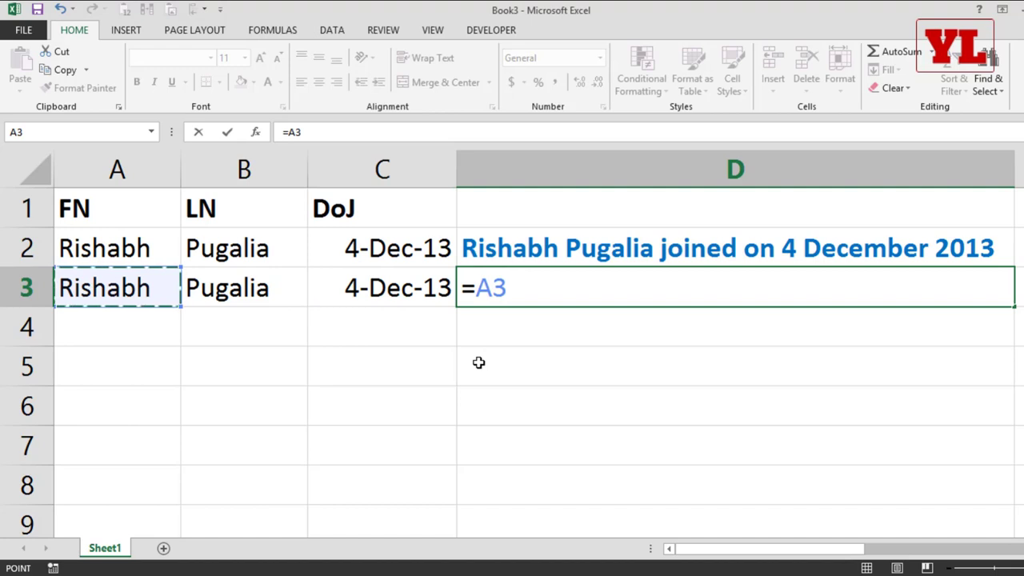
text(&)
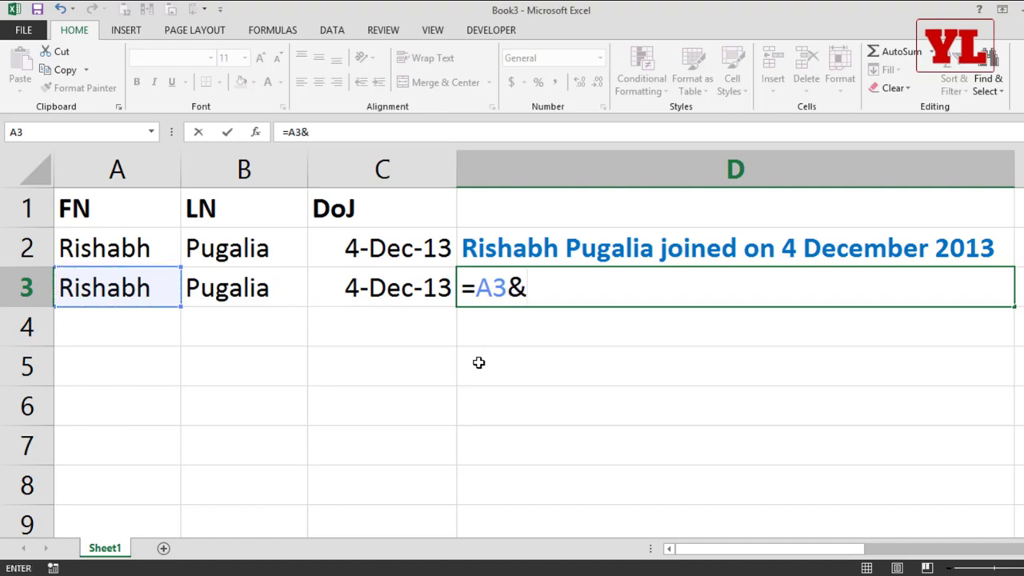
key(Left)
key(Left)
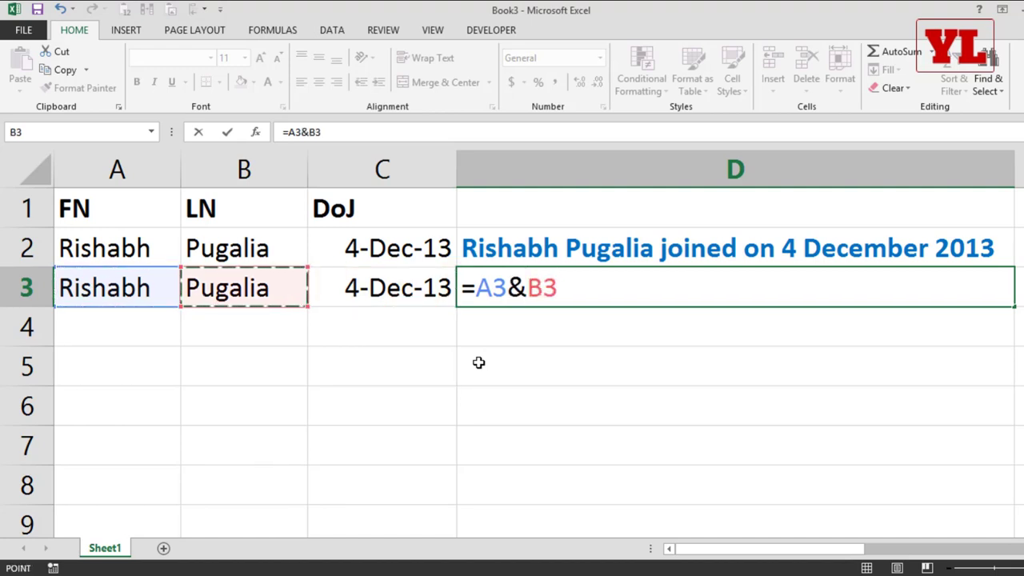
key(Return)
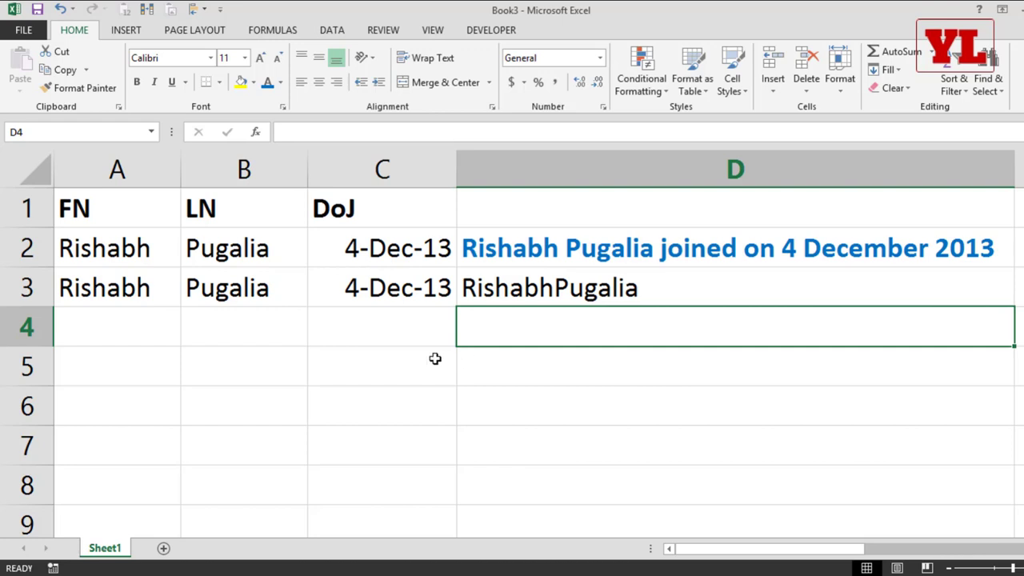
double_click(552, 291)
drag(523, 287, 722, 299)
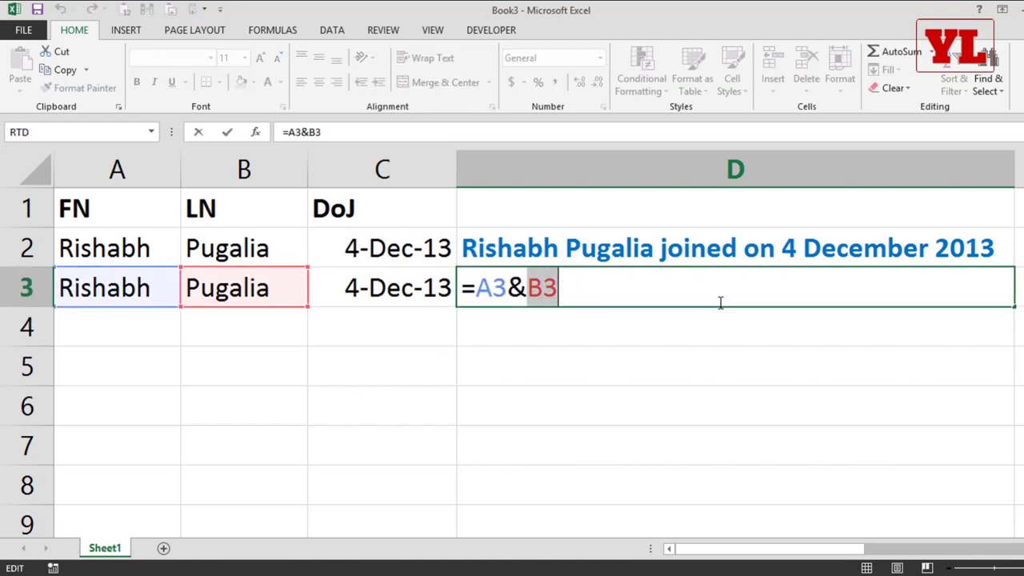
key(BackSpace)
key(BackSpace)
key(BackSpace)
key(BackSpace)
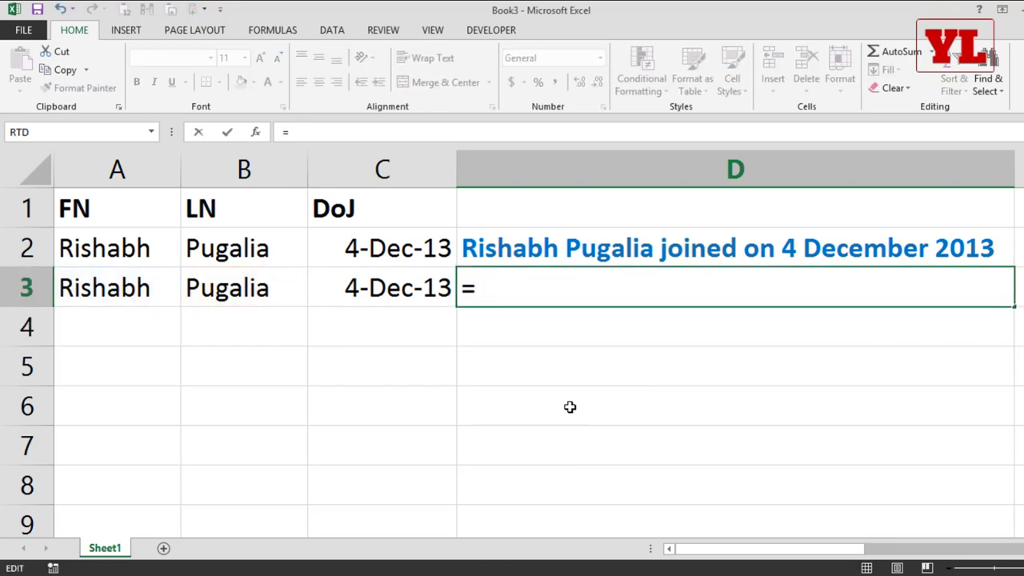
click(119, 278)
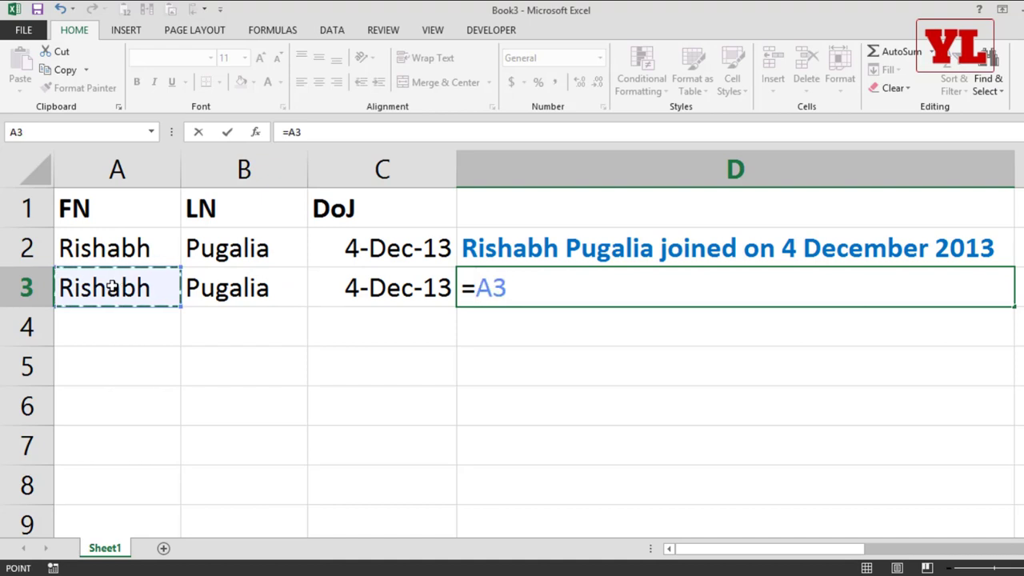
text(&)
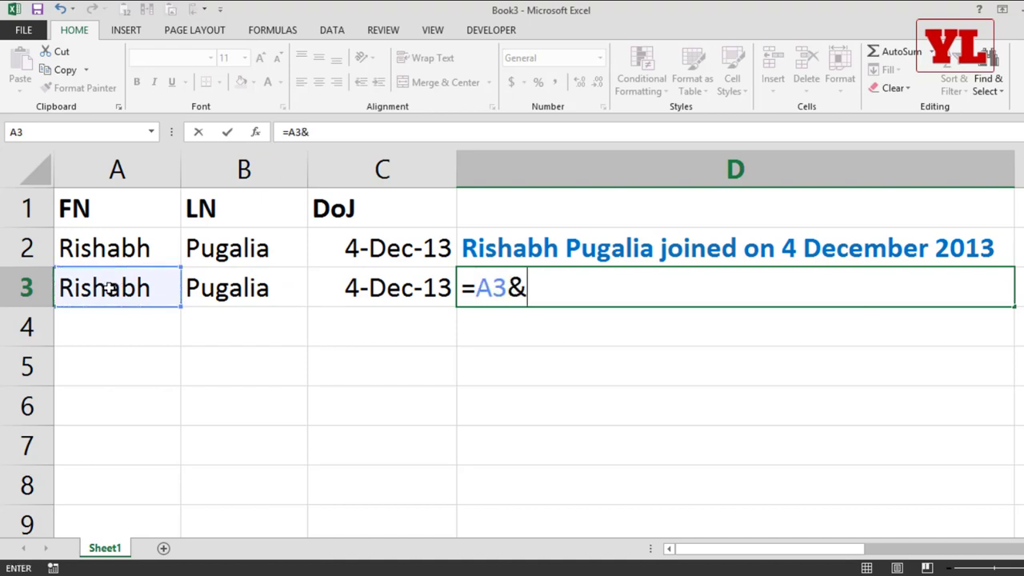
text(")
key(BackSpace)
key(BackSpace)
text(&")
key(BackSpace)
text(" "&)
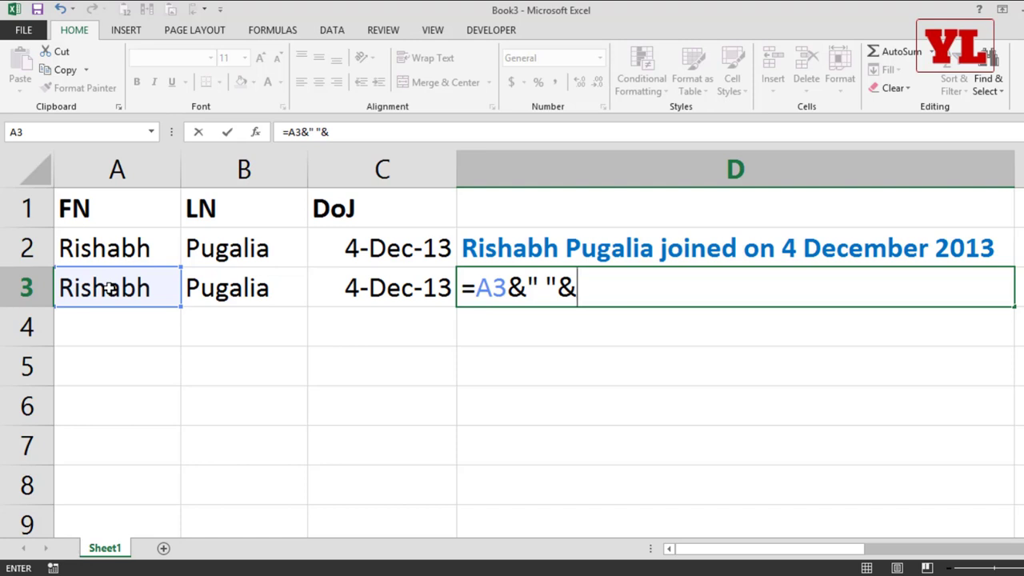
click(240, 290)
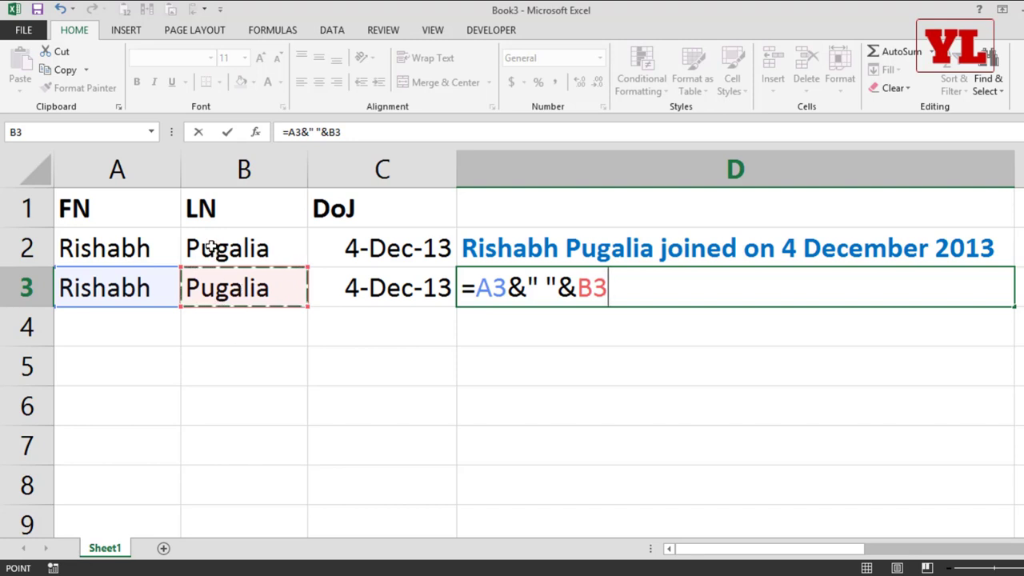
text(&)
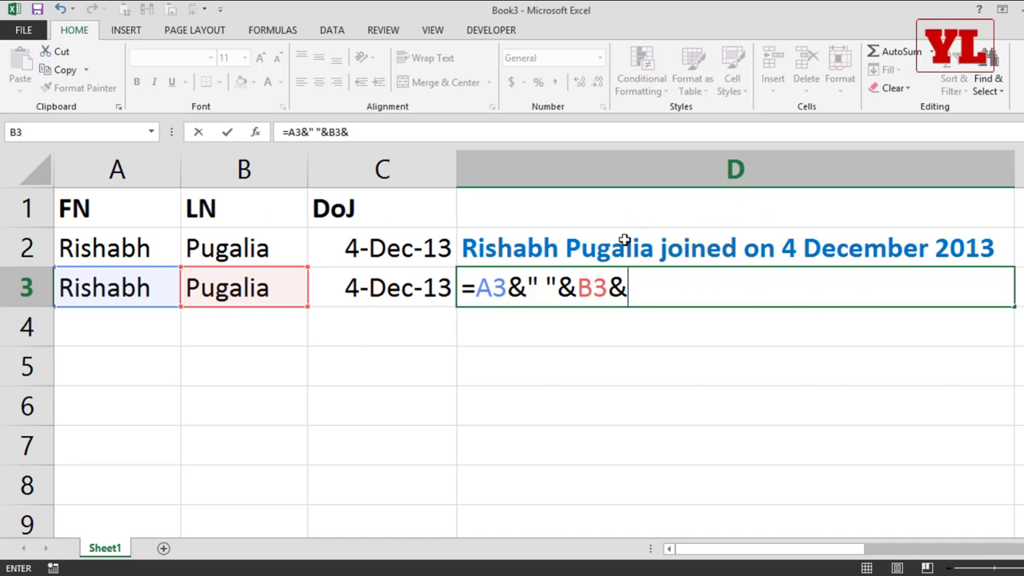
text(" joined on)
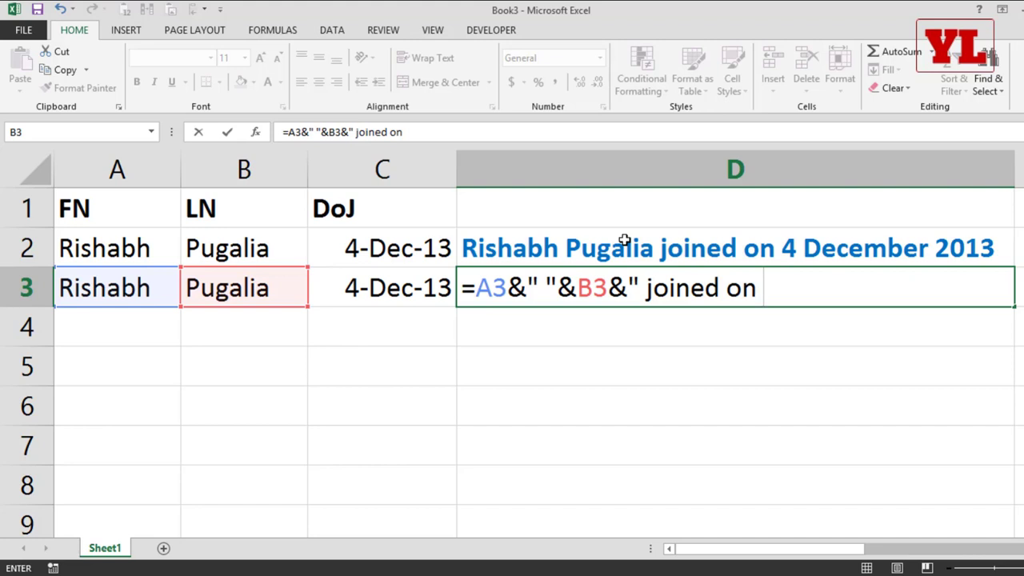
text( ")
key(Return)
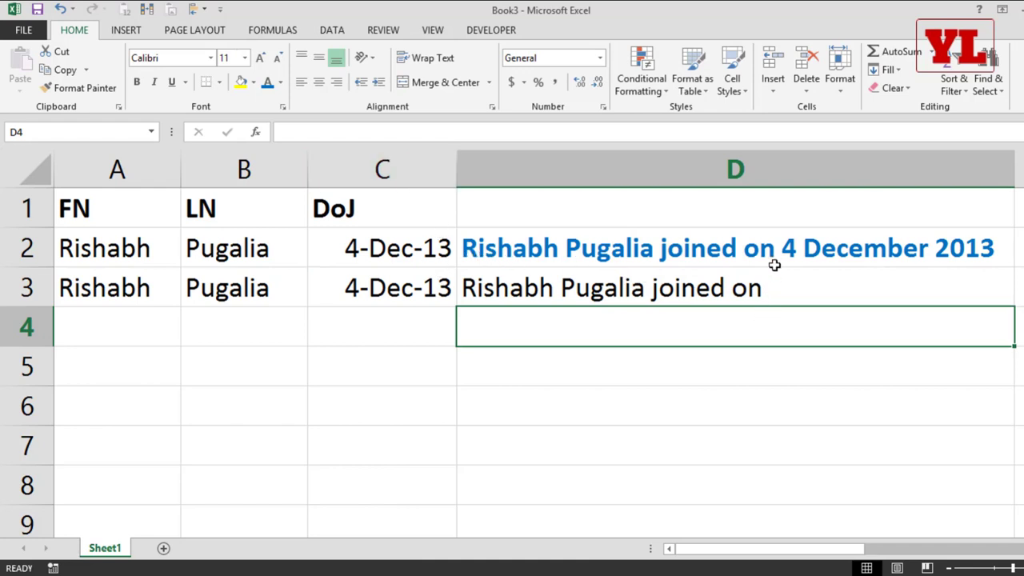
Append &C3 to D3's sentence formula, adding the join date.
click(776, 280)
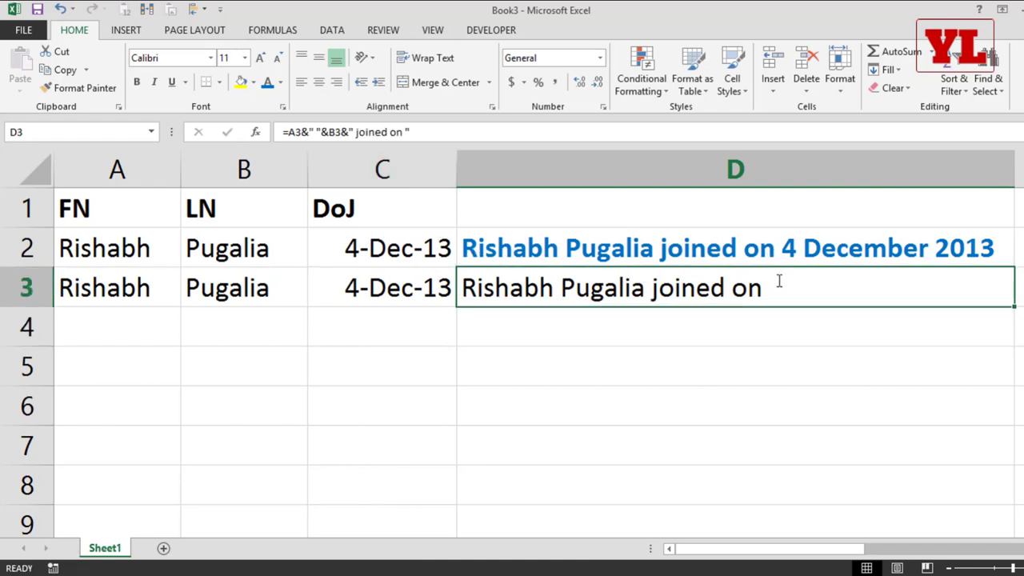
key(F2)
double_click(617, 286)
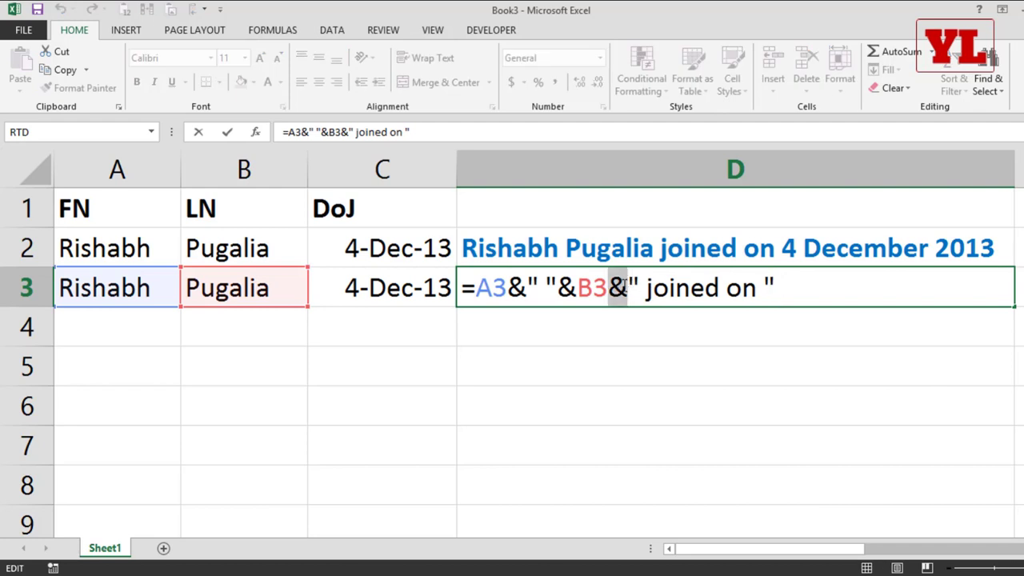
double_click(569, 286)
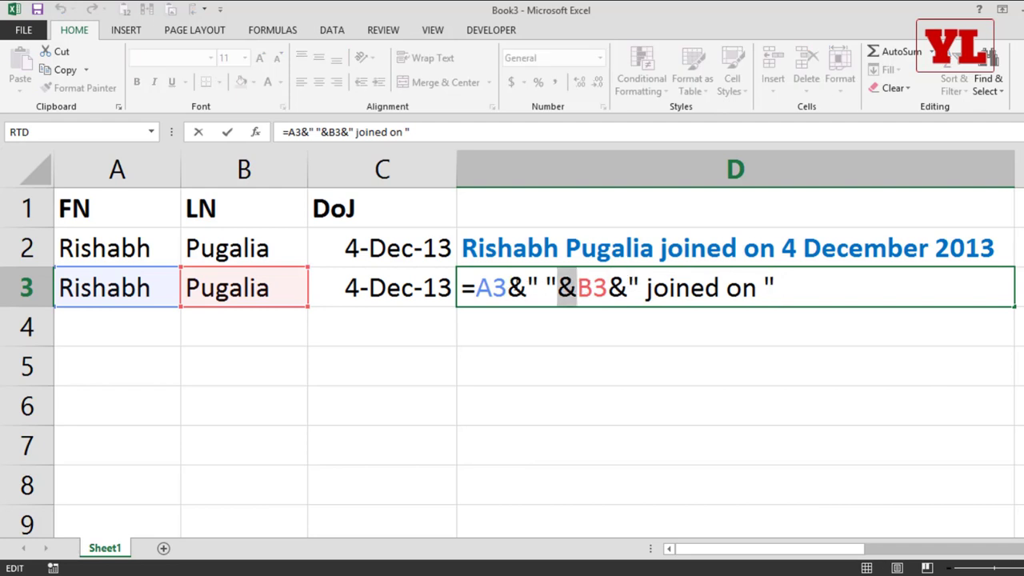
double_click(517, 286)
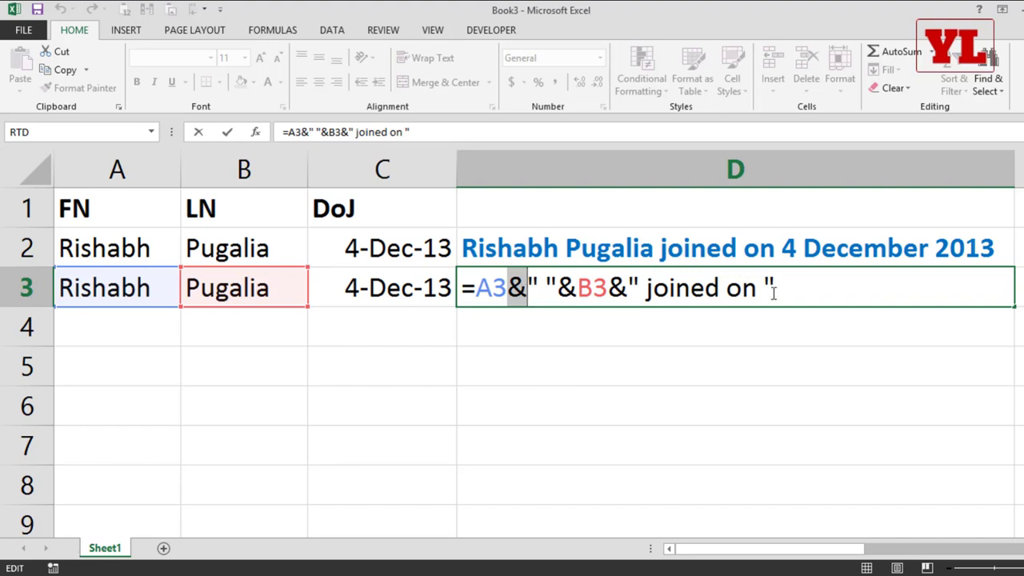
click(810, 285)
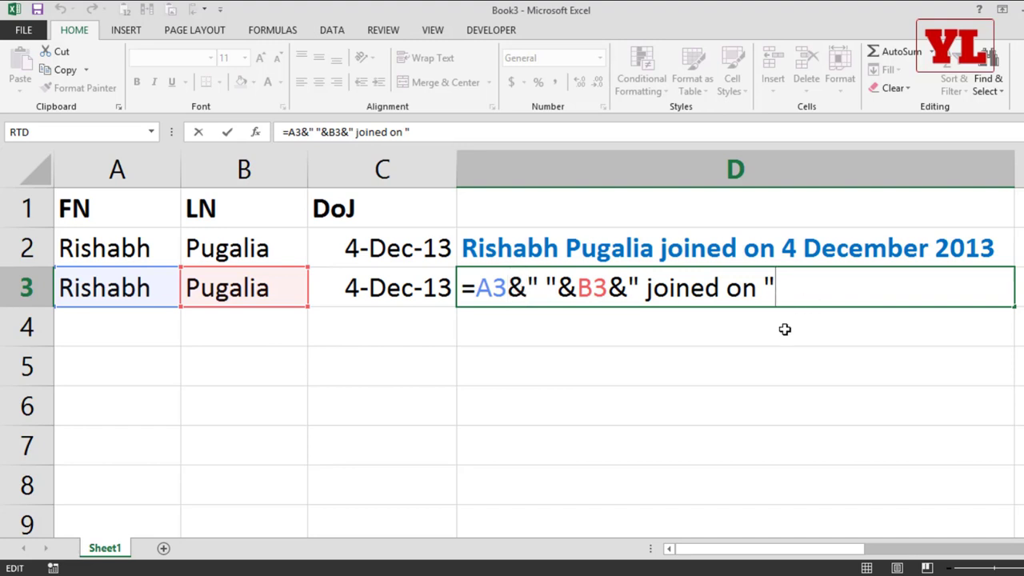
text(&)
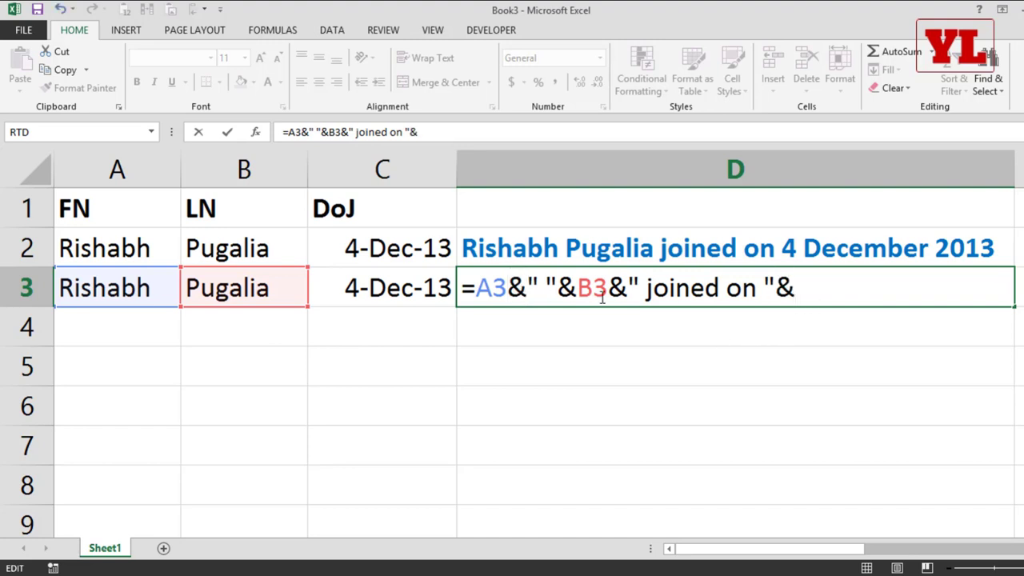
click(377, 282)
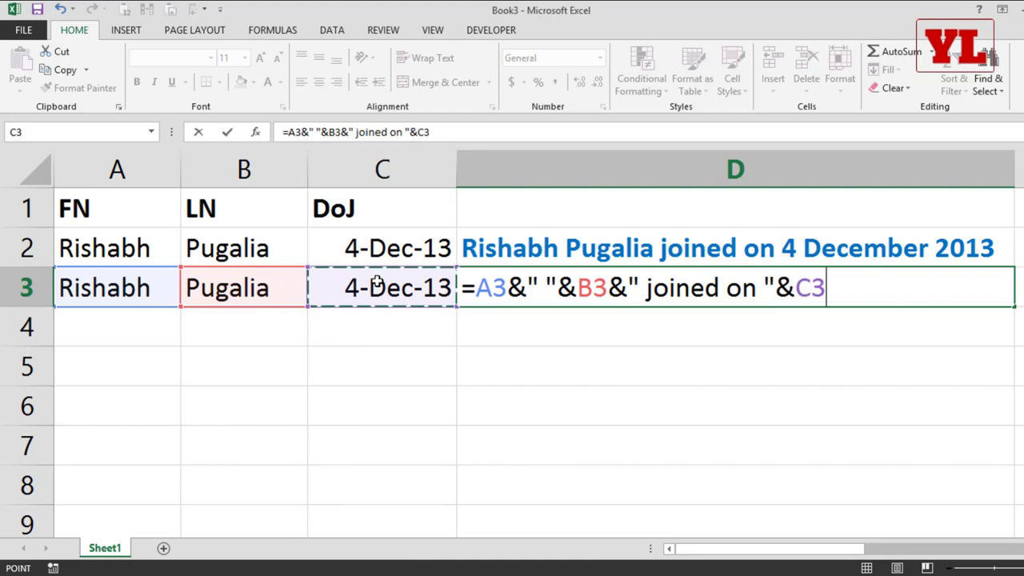
key(Return)
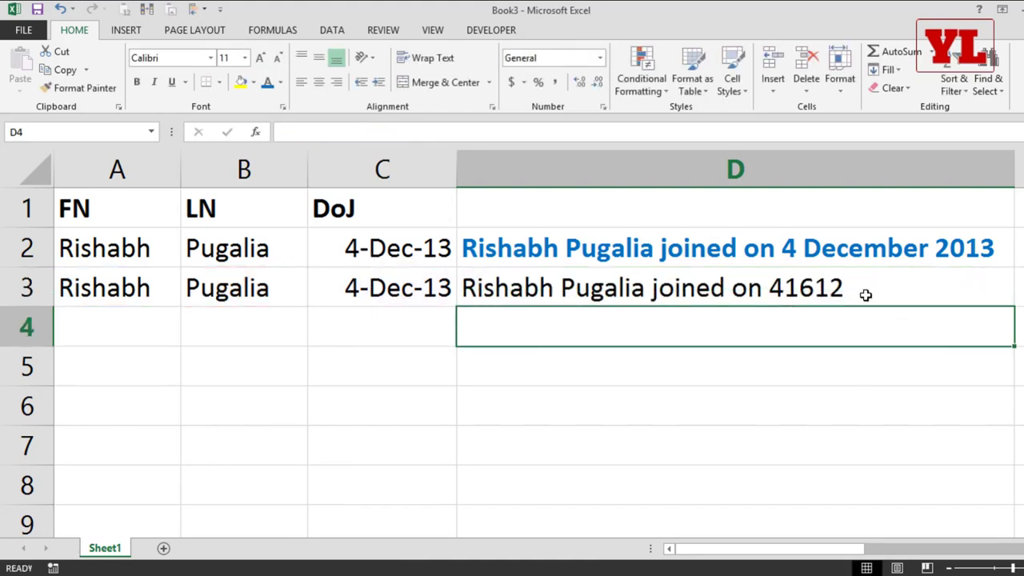
Show C3 as General to reveal serial 41612, then restore its date display.
click(397, 284)
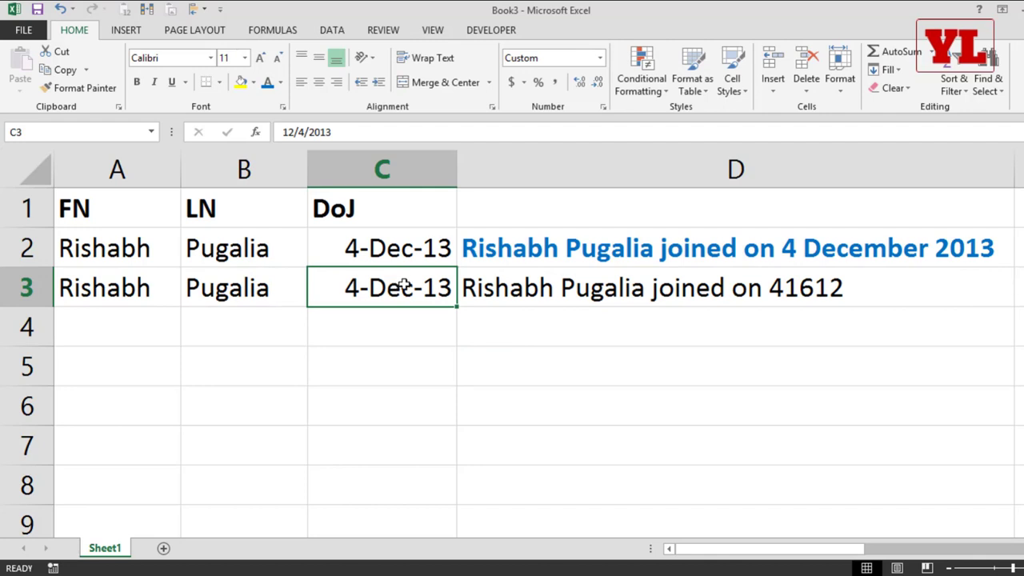
click(602, 60)
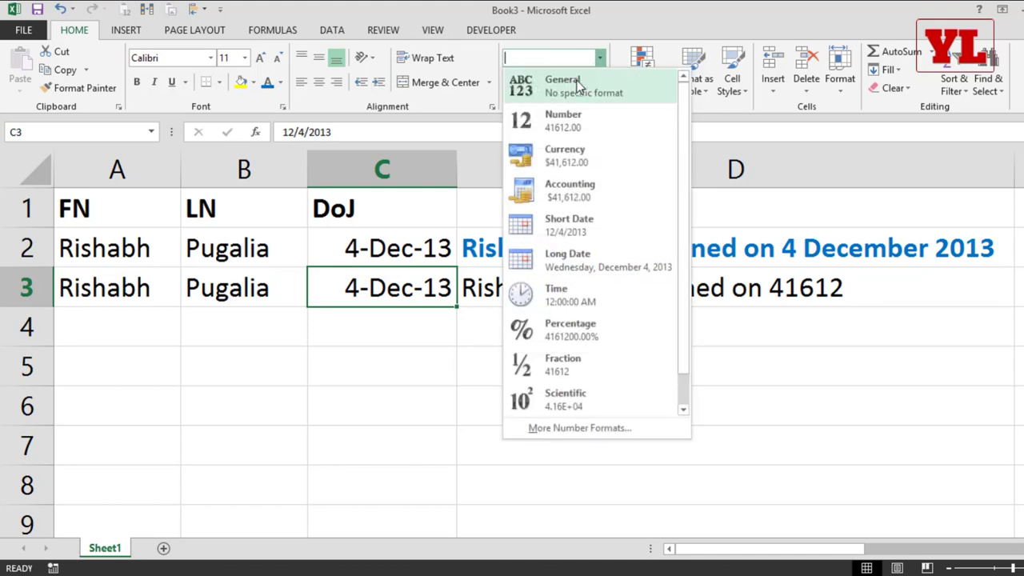
click(580, 86)
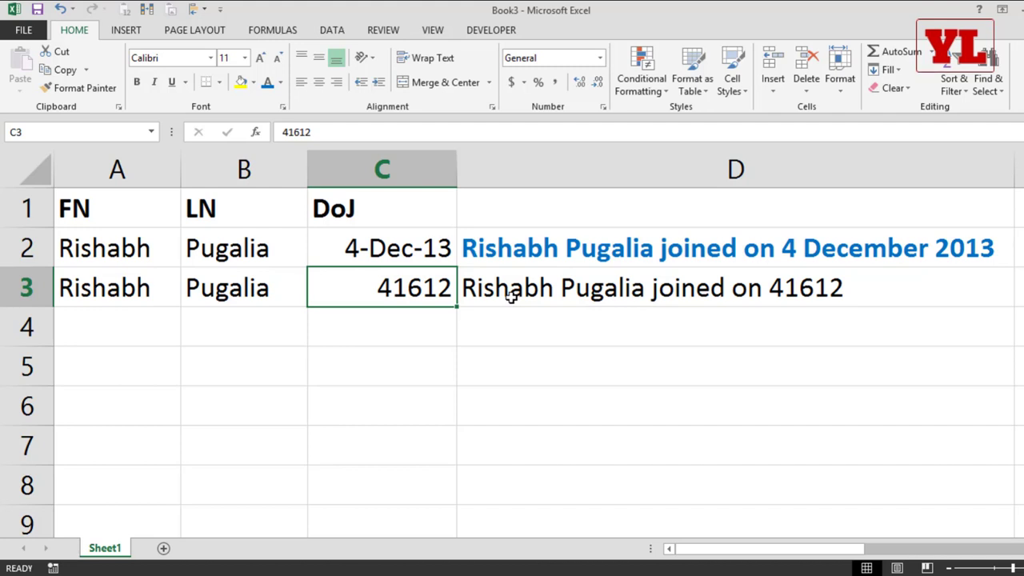
key(ctrl+shift+3)
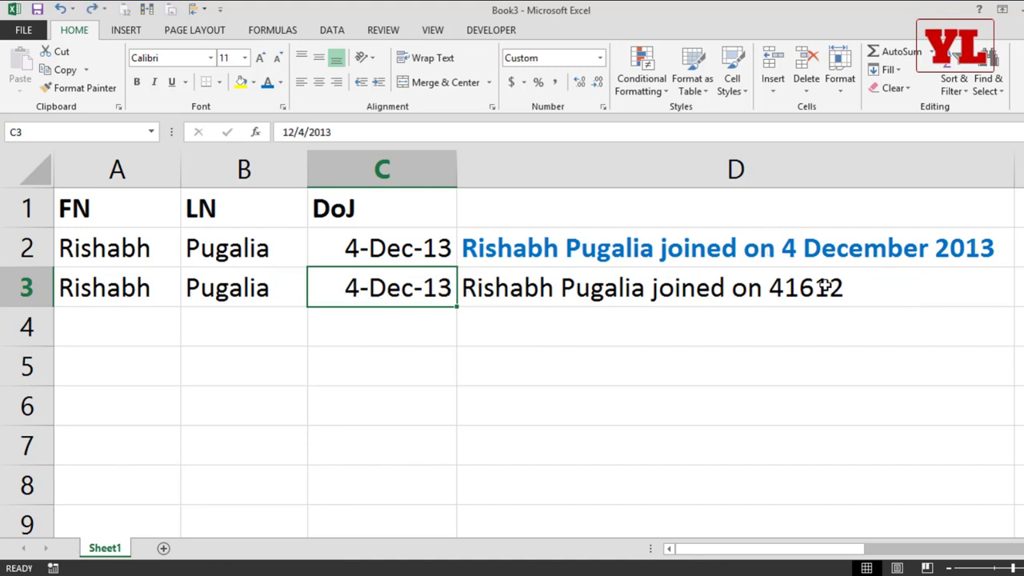
Replace D3's trailing C3 with TEXT(C3,"dd mmmm yyyy") so the date reads 04 December 2013.
double_click(775, 298)
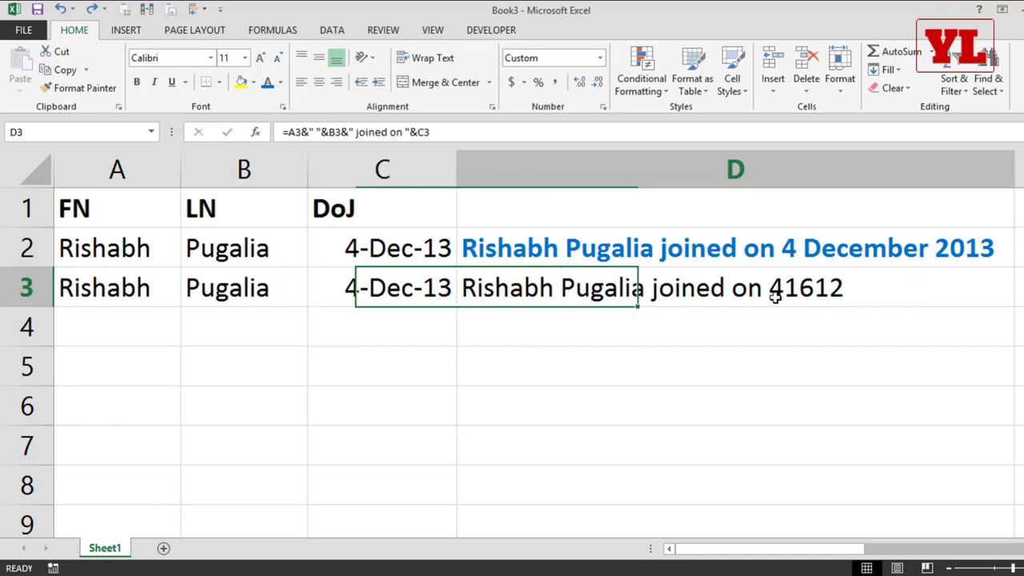
drag(794, 291, 887, 288)
click(888, 288)
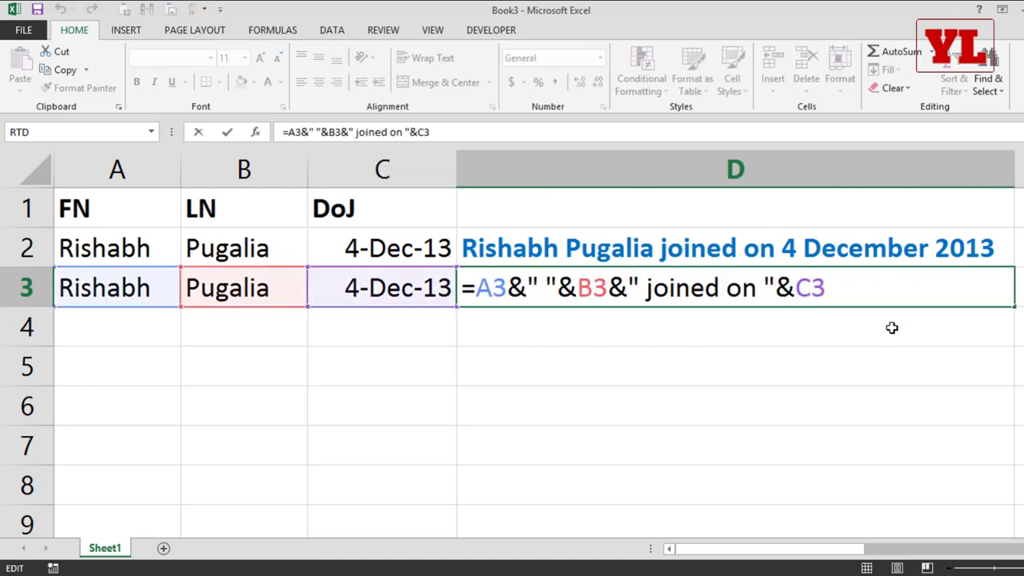
key(BackSpace)
key(BackSpace)
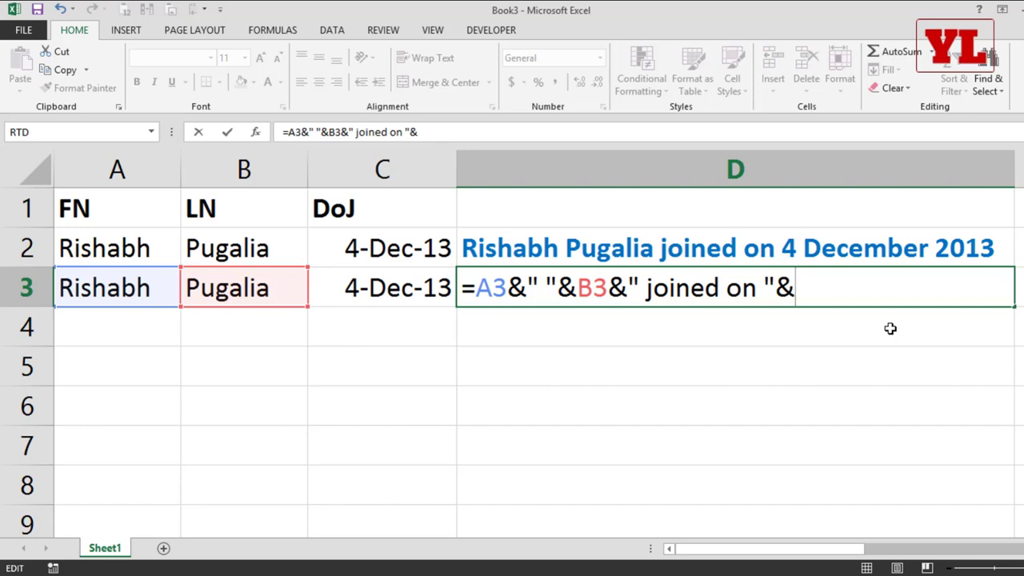
text(tex)
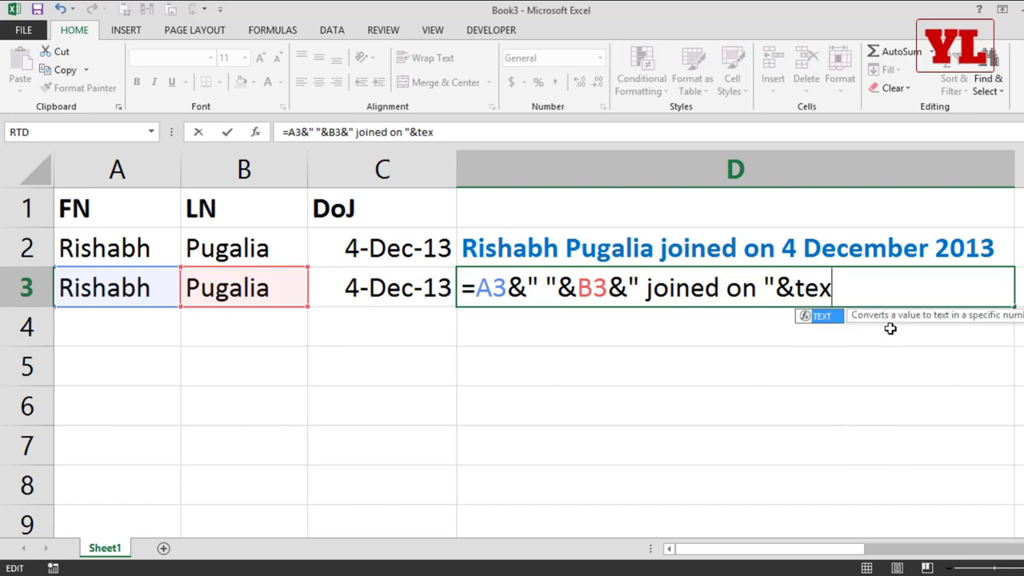
text(t)
key(Tab)
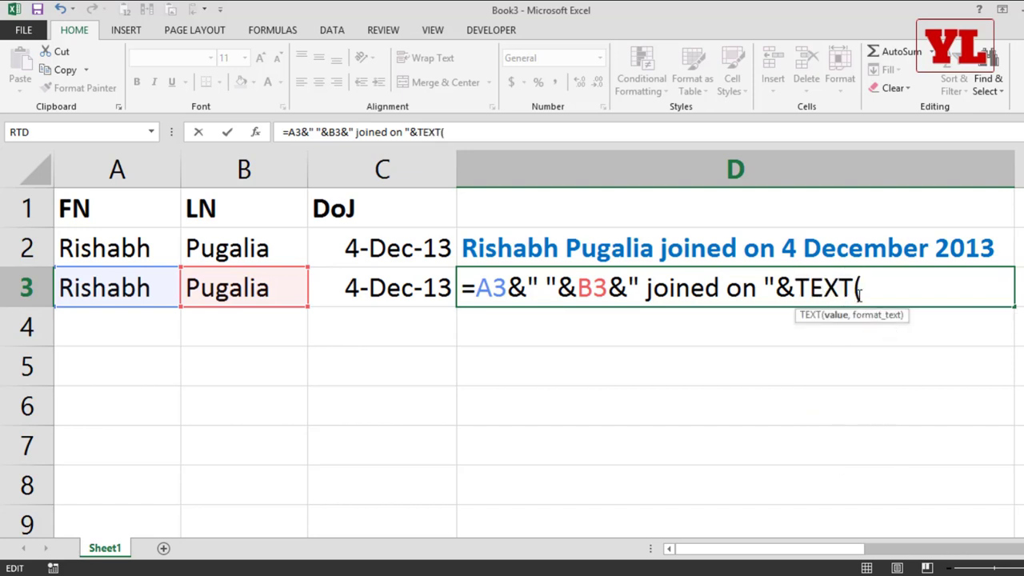
click(372, 288)
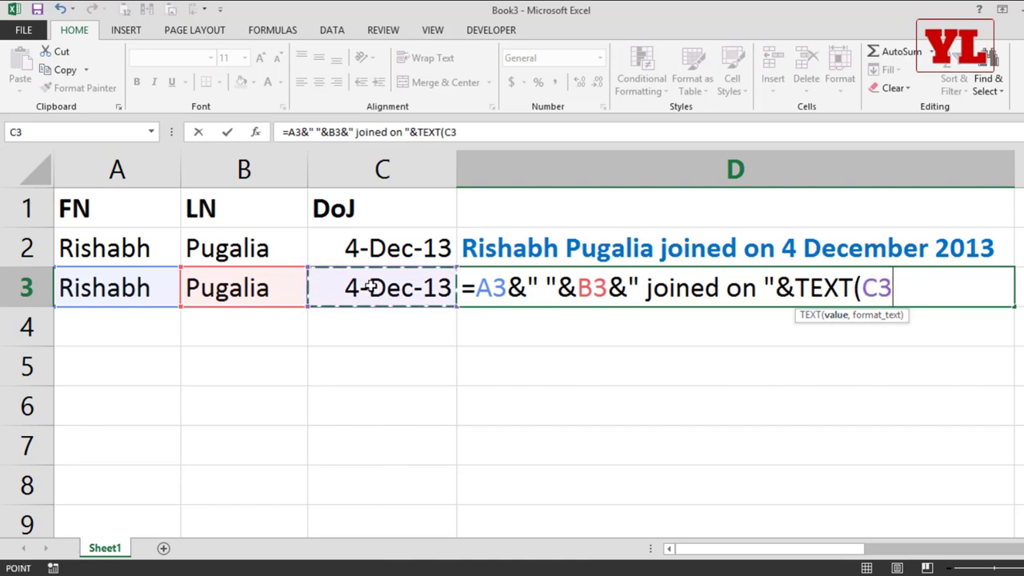
text(,)
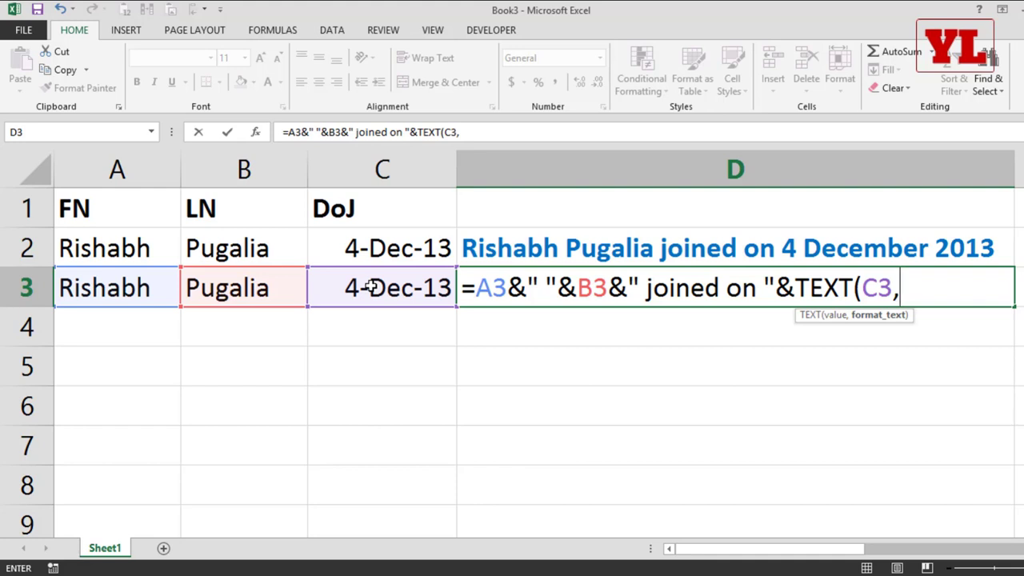
text(""))
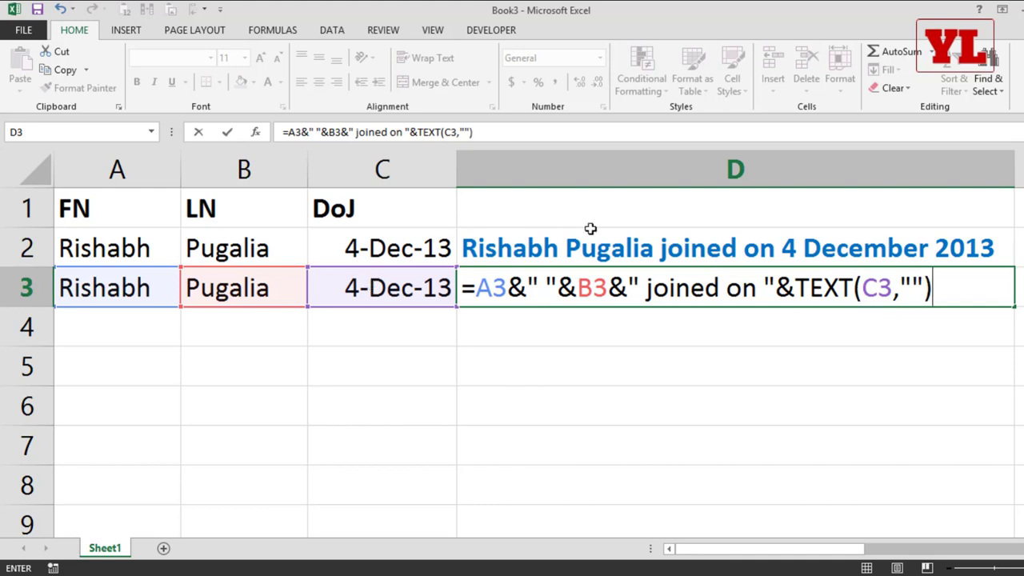
click(911, 284)
click(911, 282)
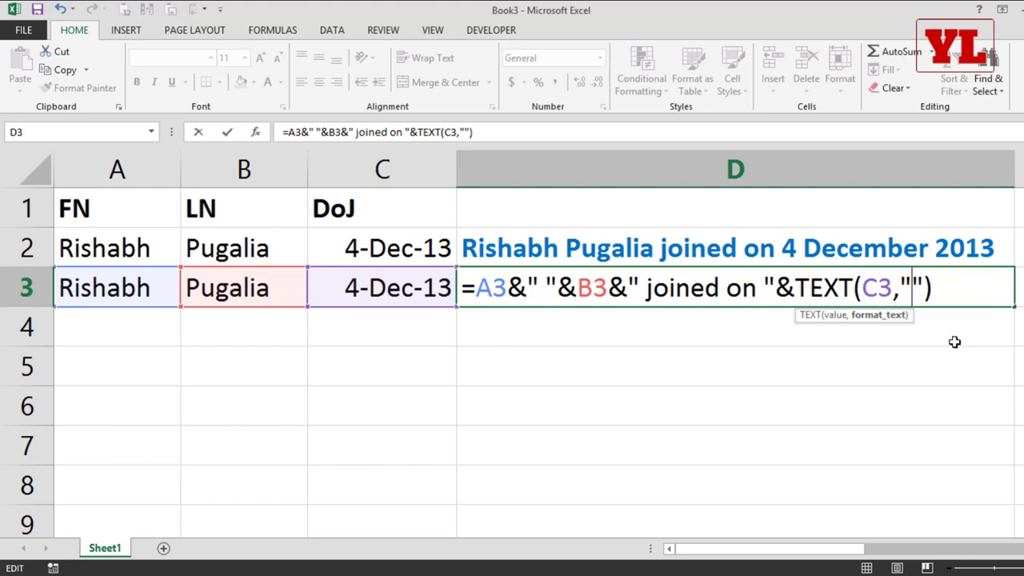
text(dd)
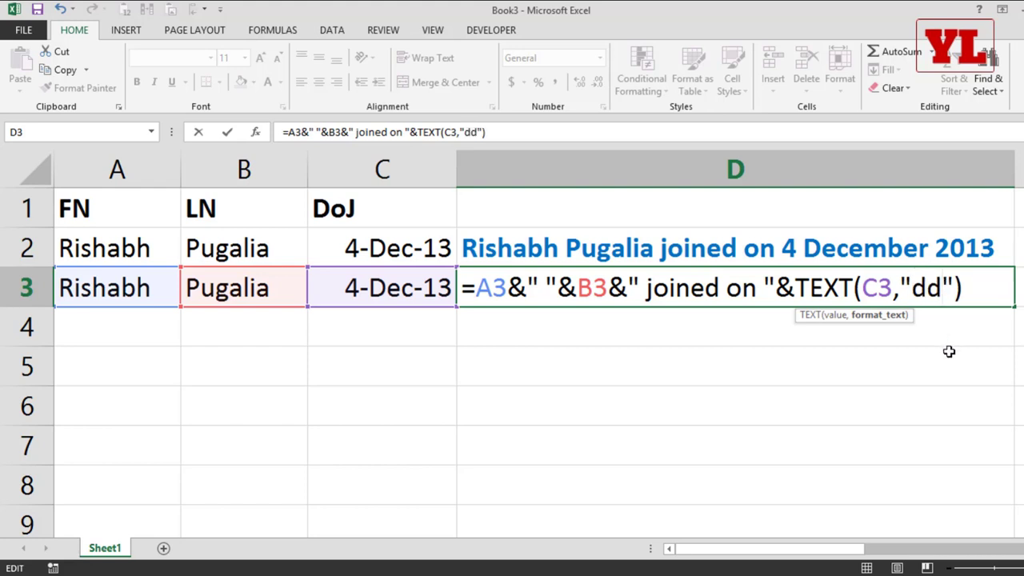
text( mmmm)
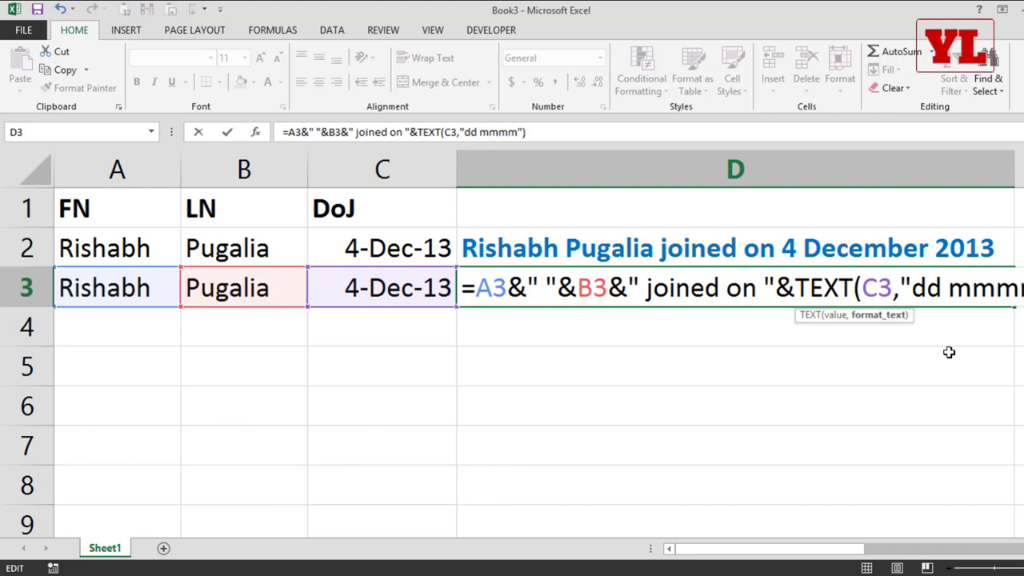
text( yyyy)
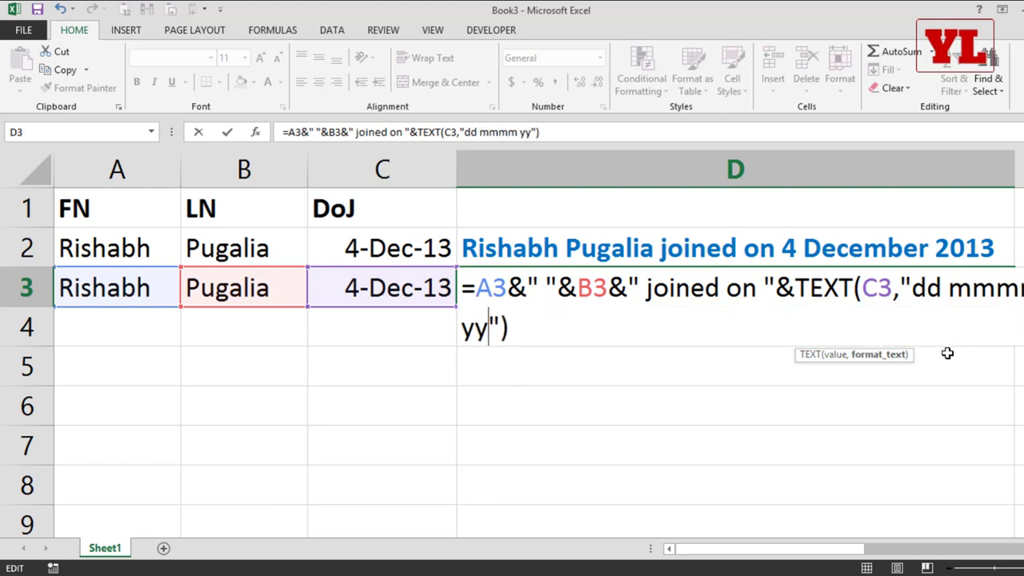
key(Return)
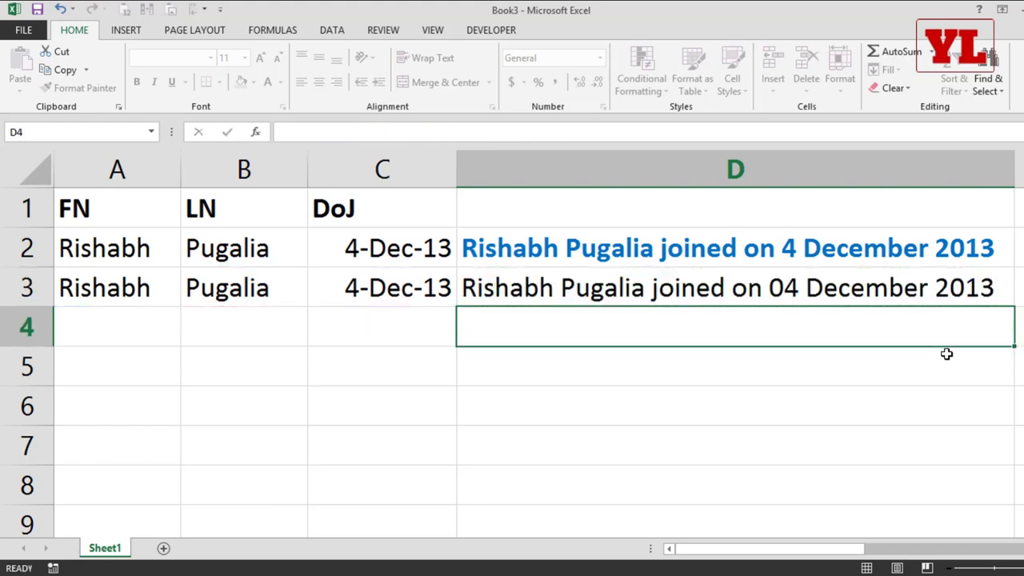
Change D3's TEXT format from "dd mmmm yyyy" to "dd mmm yyyy".
double_click(723, 289)
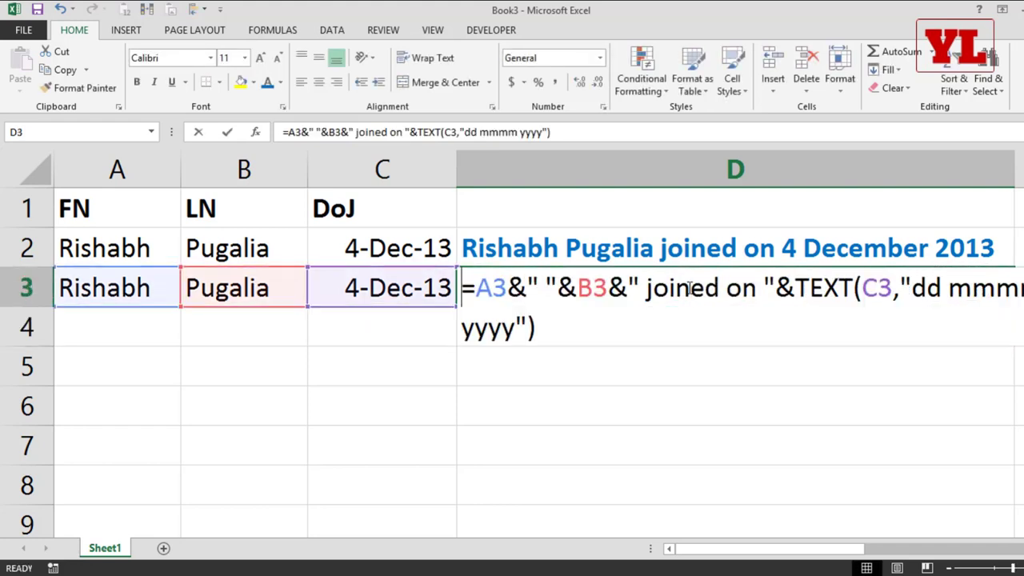
click(945, 294)
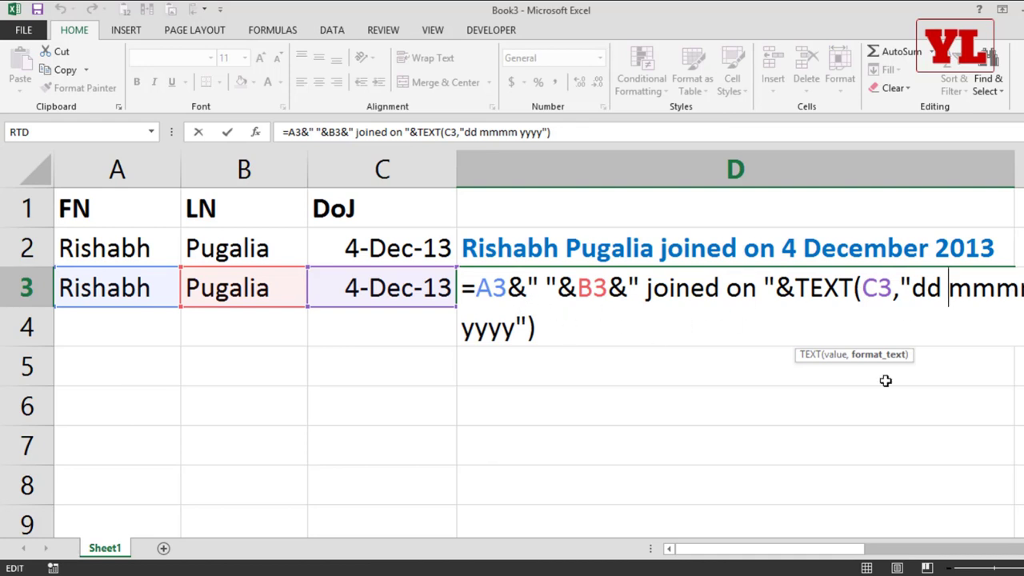
click(974, 285)
key(BackSpace)
key(Return)
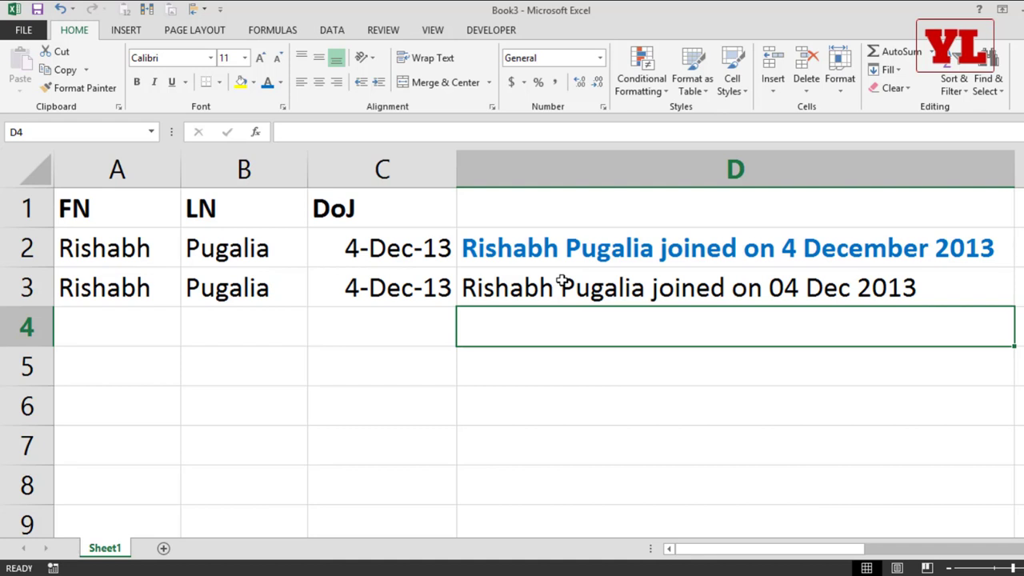
key(Left)
key(Left)
key(Left)
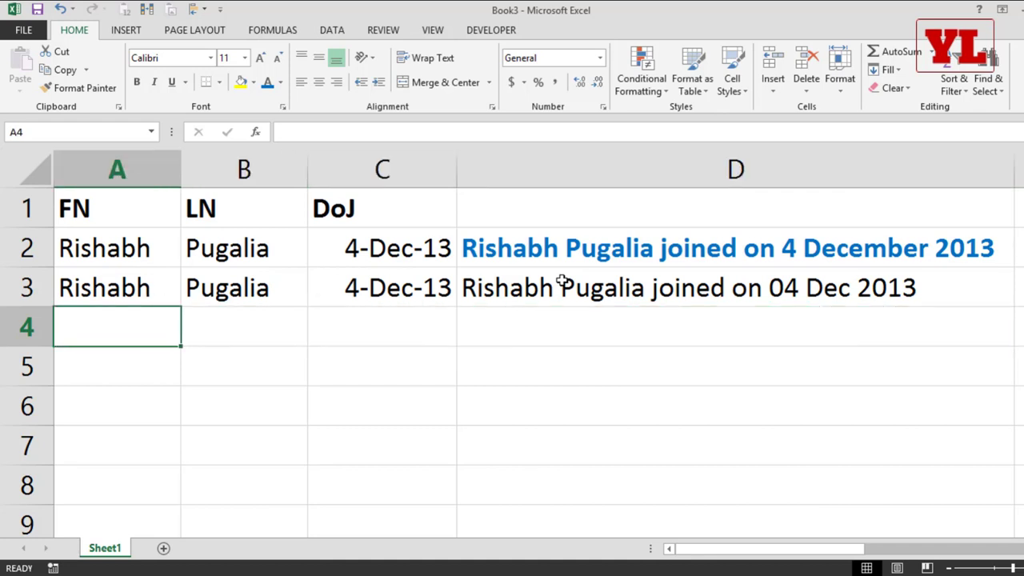
Fill row 3's first name, last name and date down into A4:C4, ending in D4.
key(Up)
key(shift+Down)
key(shift+Right)
key(shift+Right)
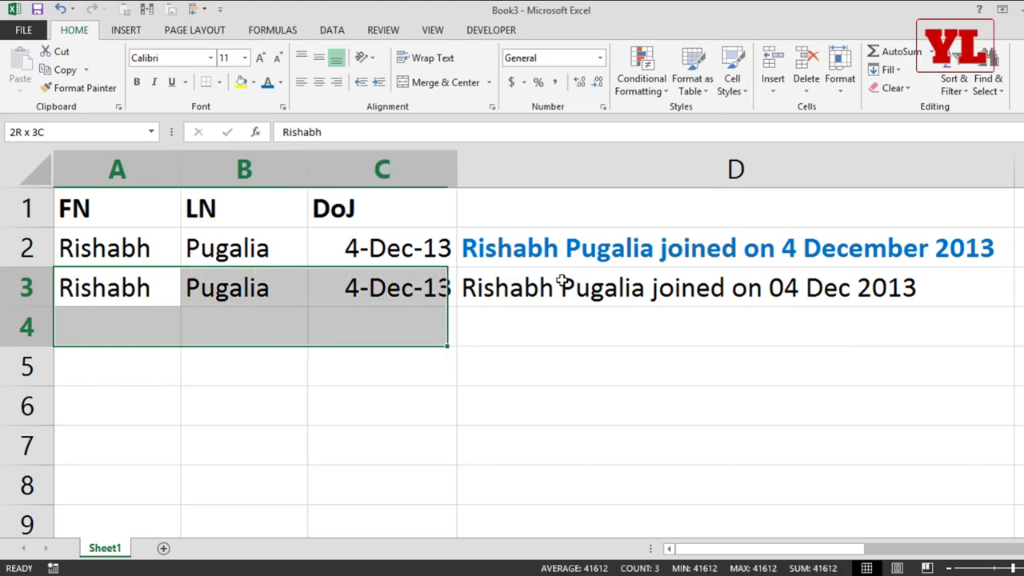
key(ctrl+d)
key(Right)
key(Right)
key(Down)
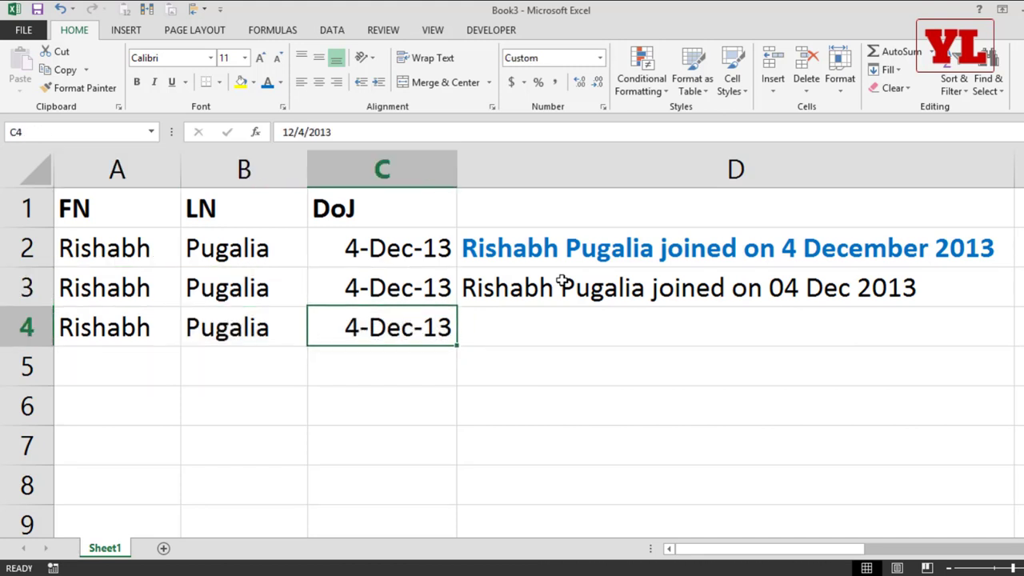
key(Right)
Start D4's formula as =CONCATENATE(A4&" "&B4&" joined on "&TEXT(.
text(=con)
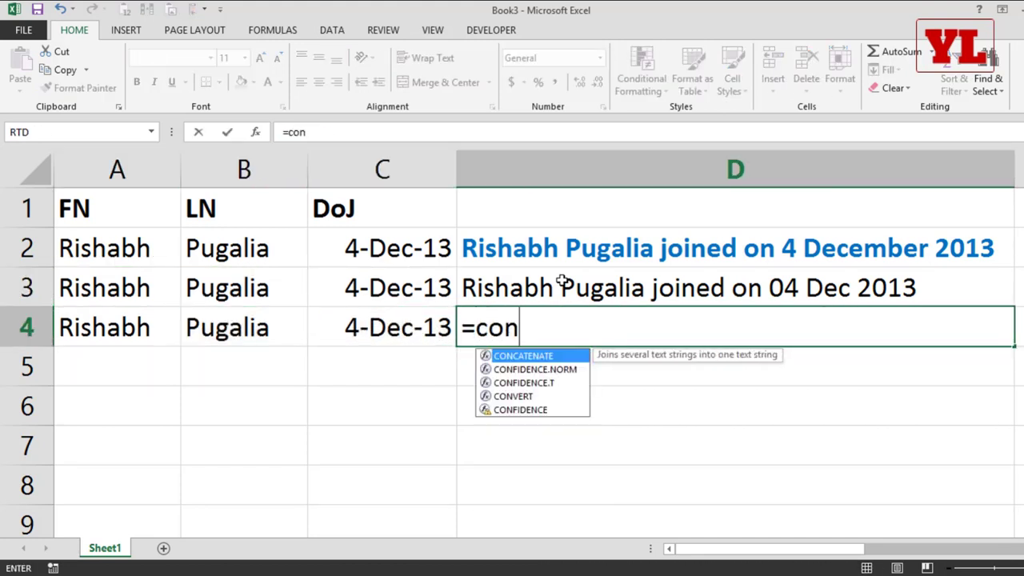
key(Tab)
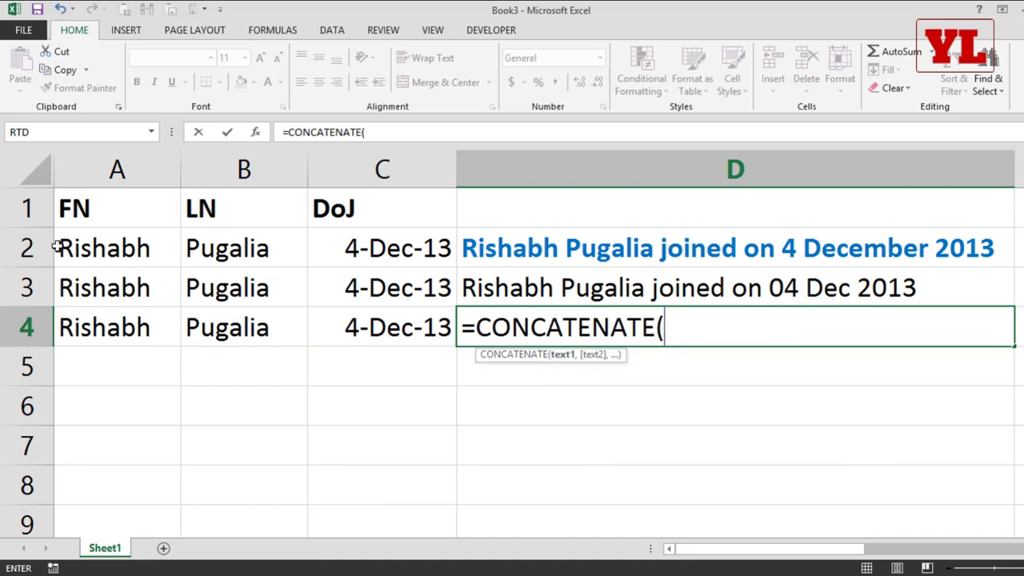
click(114, 327)
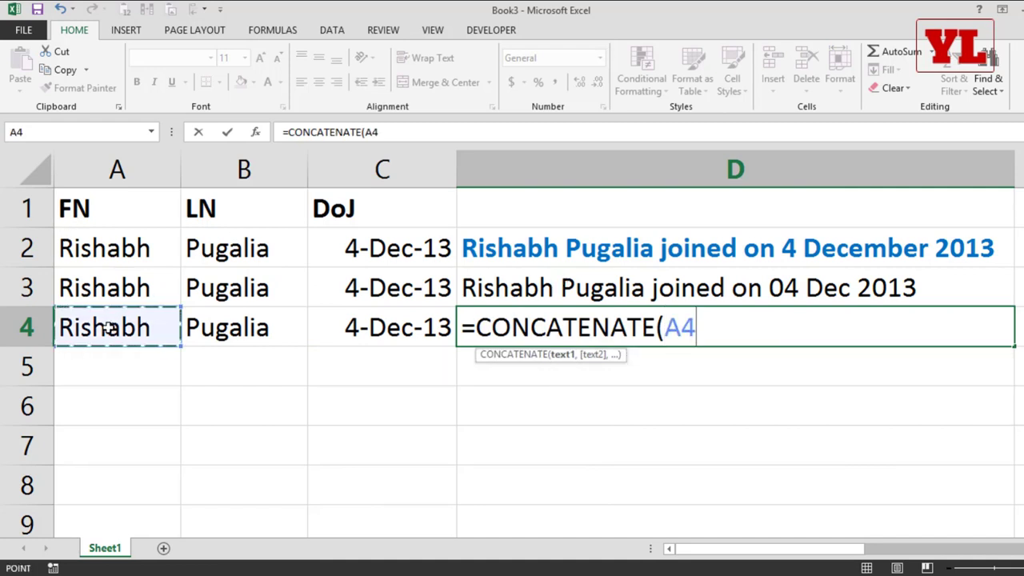
text(&" ")
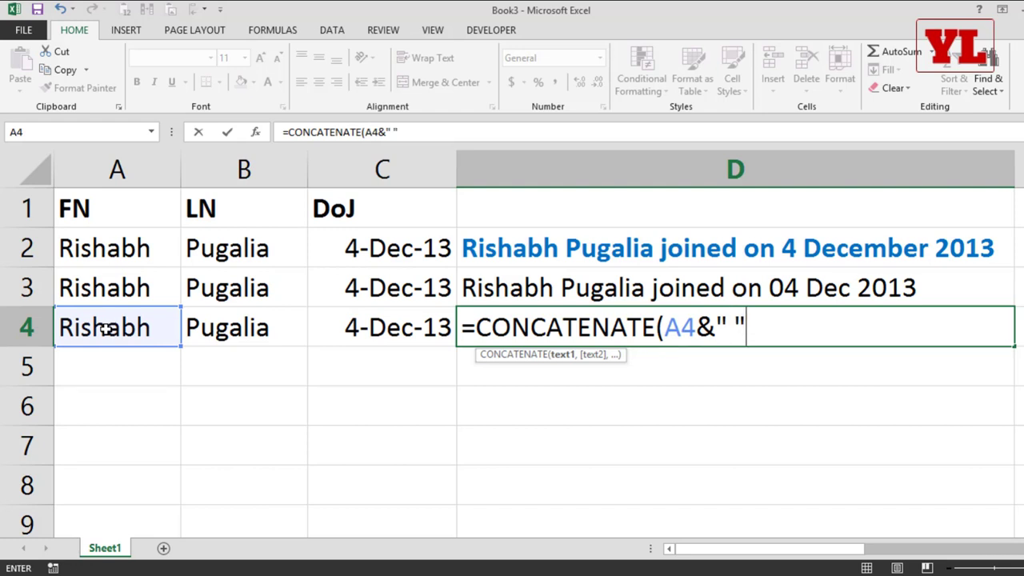
text(&)
click(267, 329)
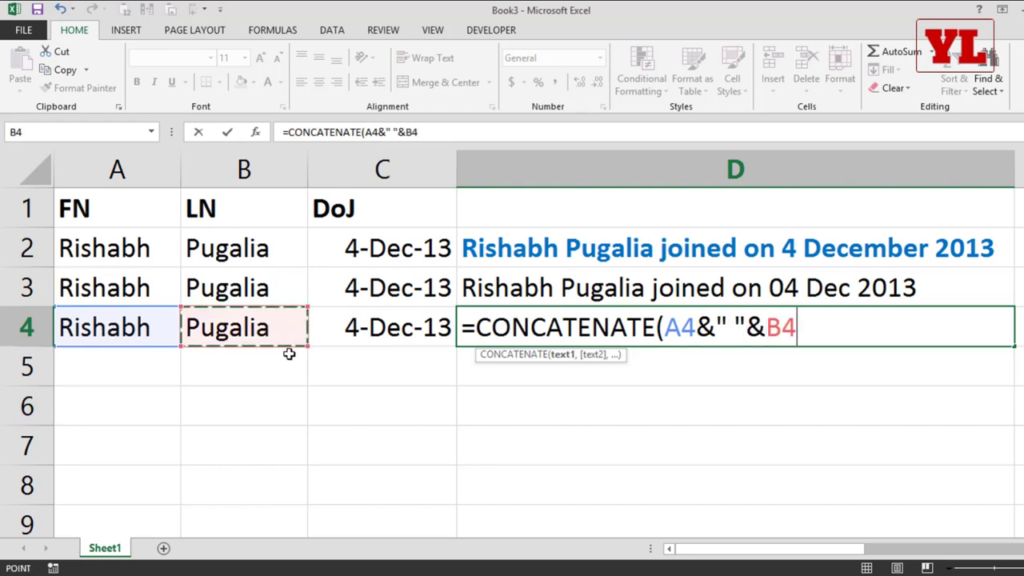
text(&)
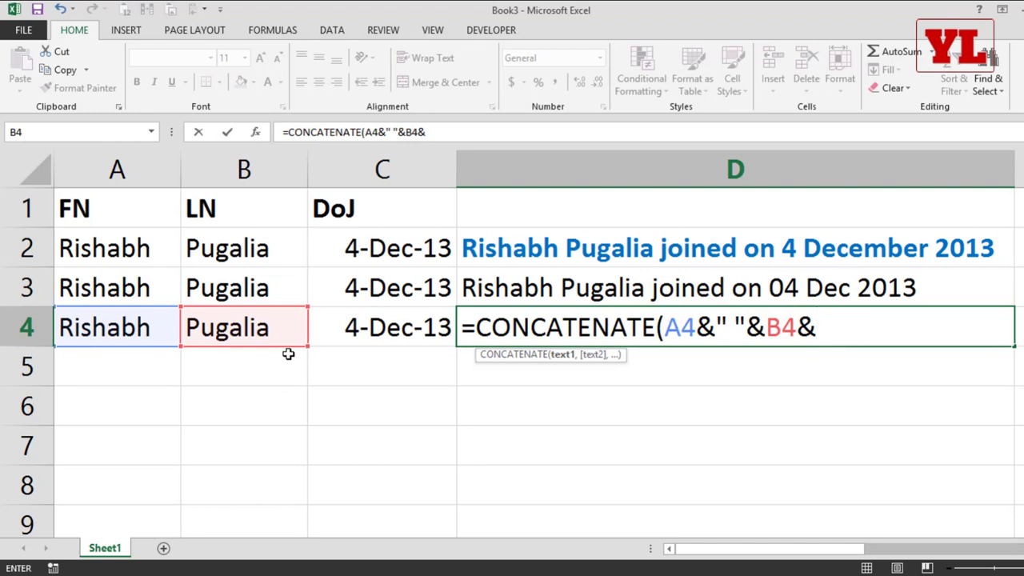
text(" jon)
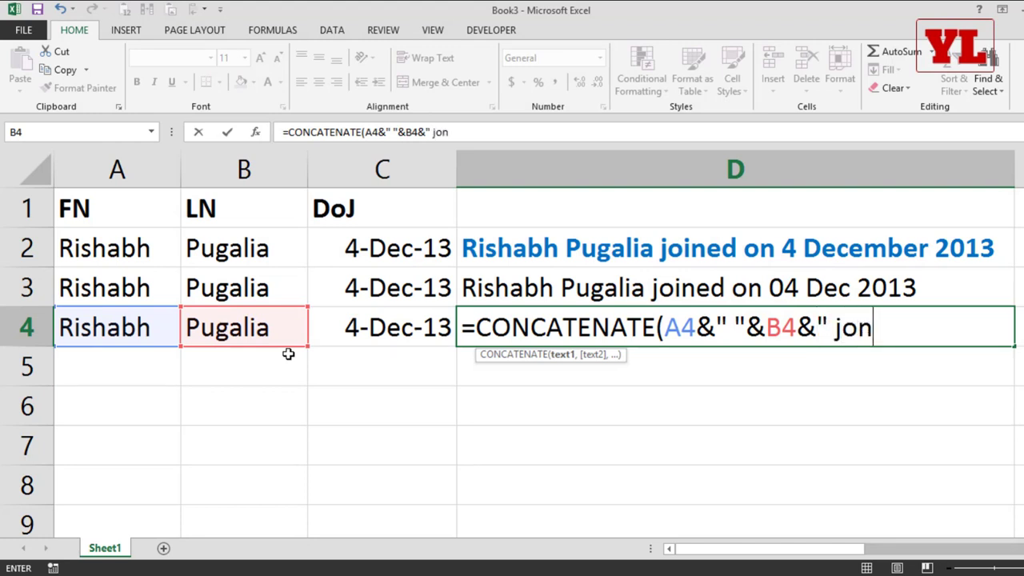
key(BackSpace)
text(ined on)
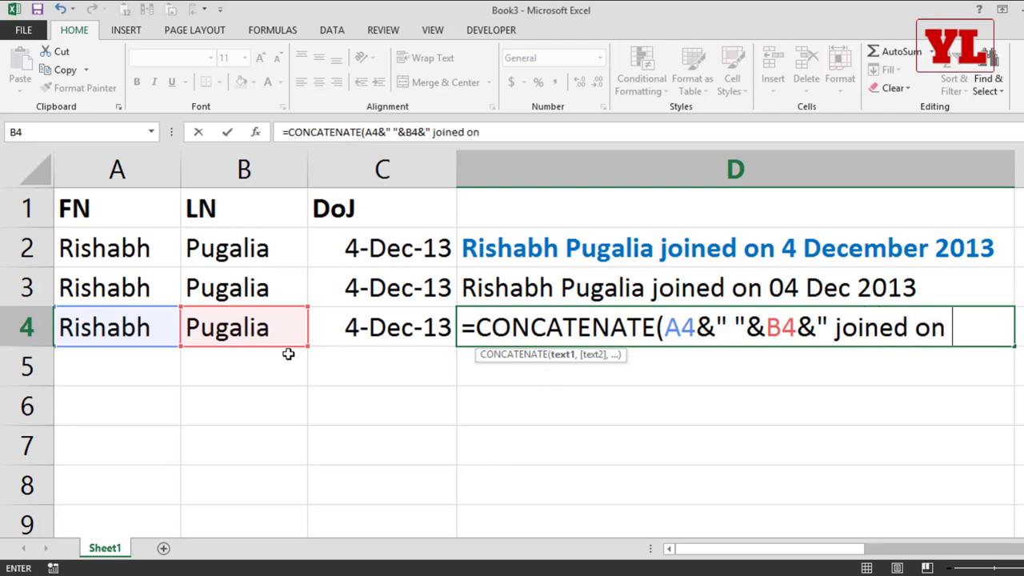
text( ")
text(&)
text(tex)
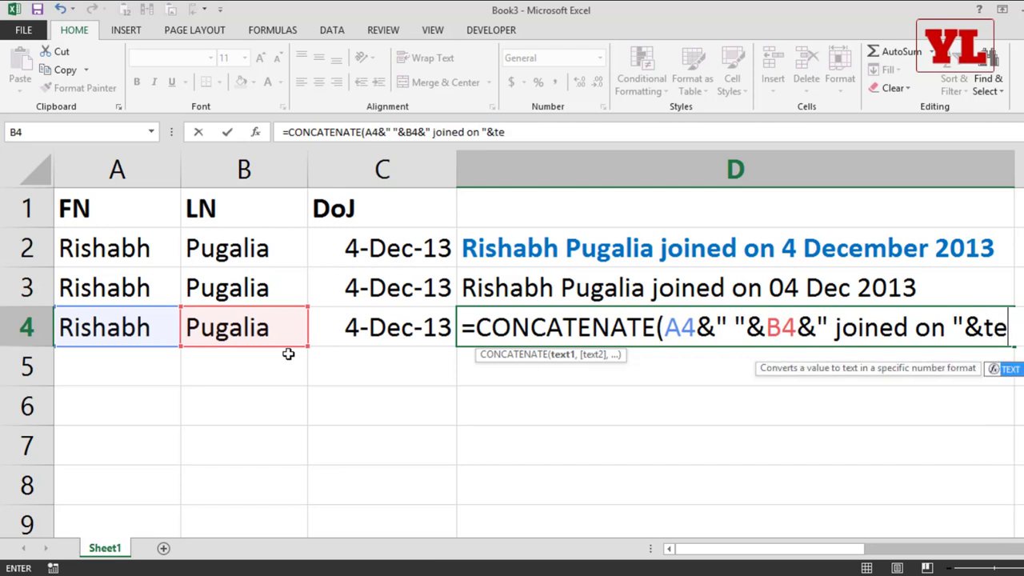
key(Tab)
text()))
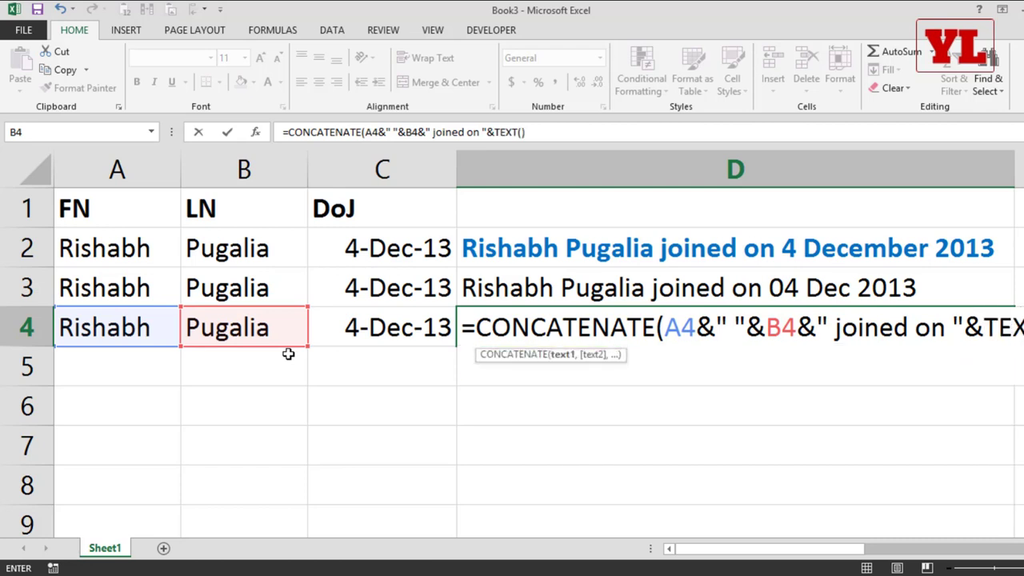
key(BackSpace)
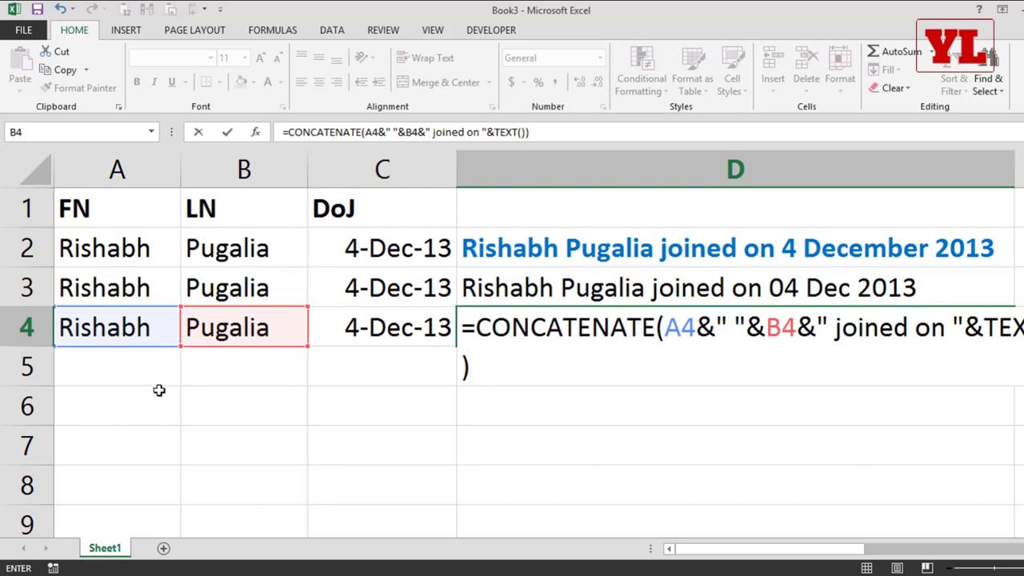
Finish D4 with TEXT(C4,"dd mmmm yyyy") and commit the CONCATENATE formula.
key(F2)
key(Left)
key(Left)
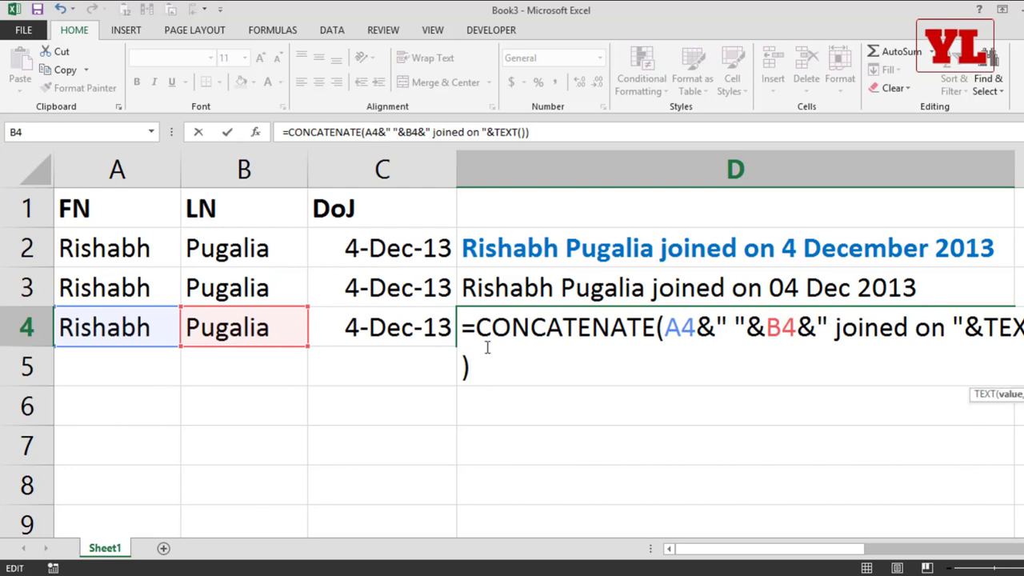
click(370, 315)
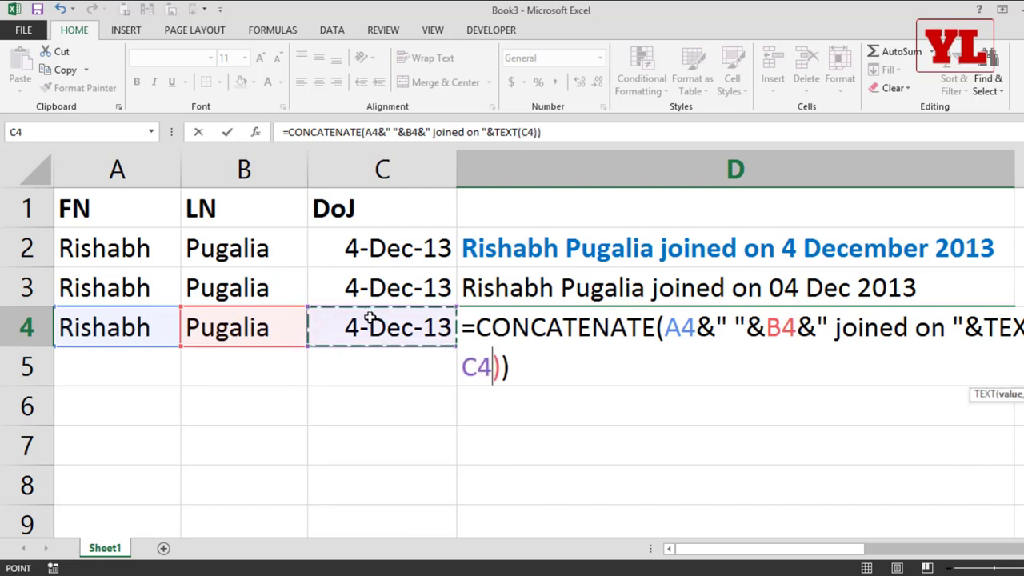
text(,")
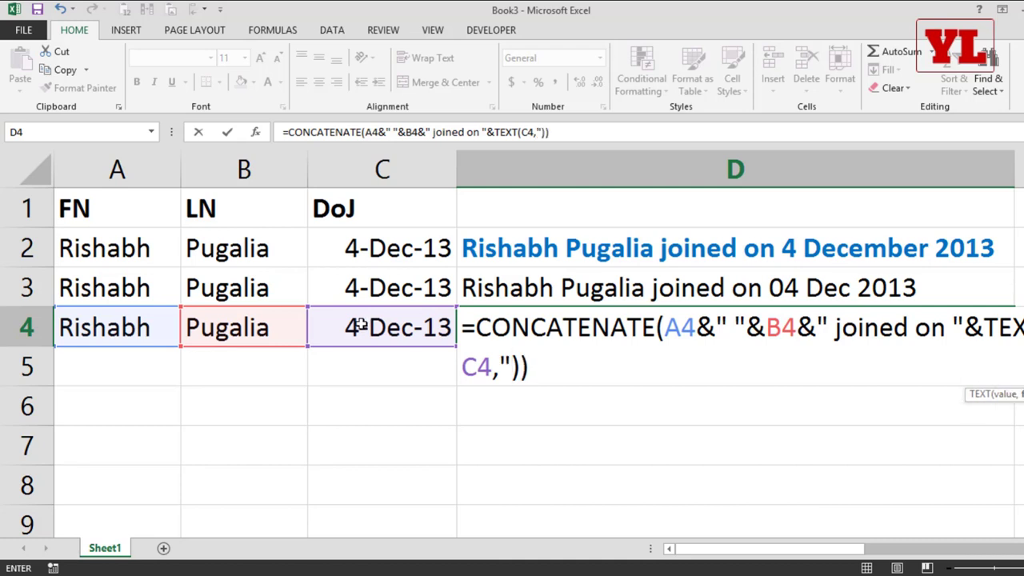
text(")
key(F2)
key(Left)
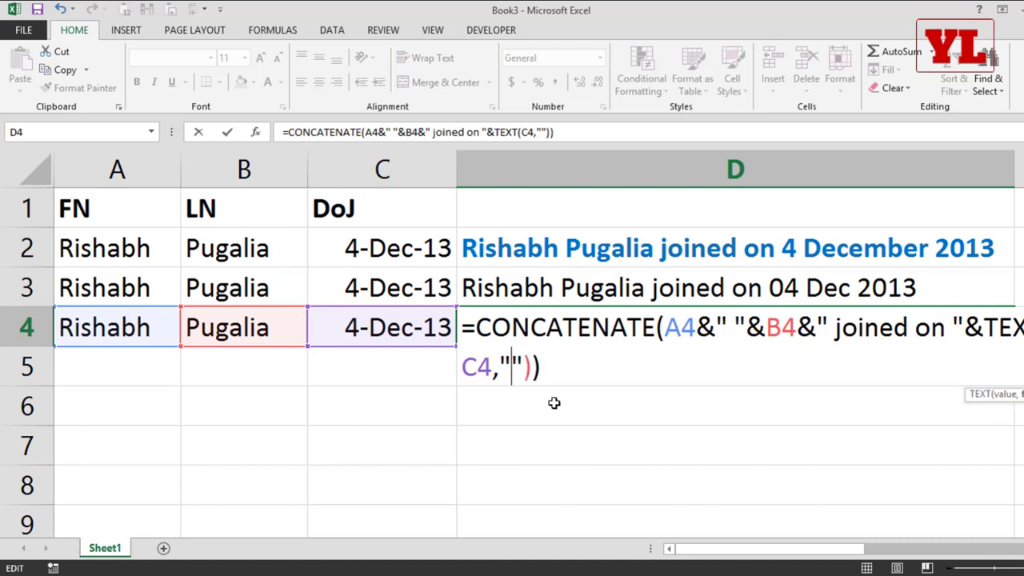
text(dd )
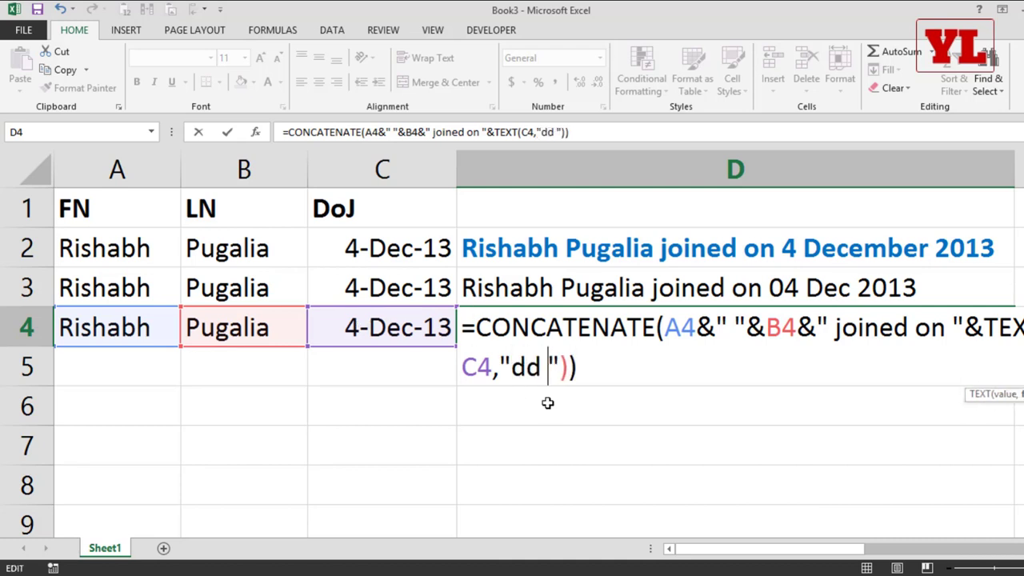
text(mmmm)
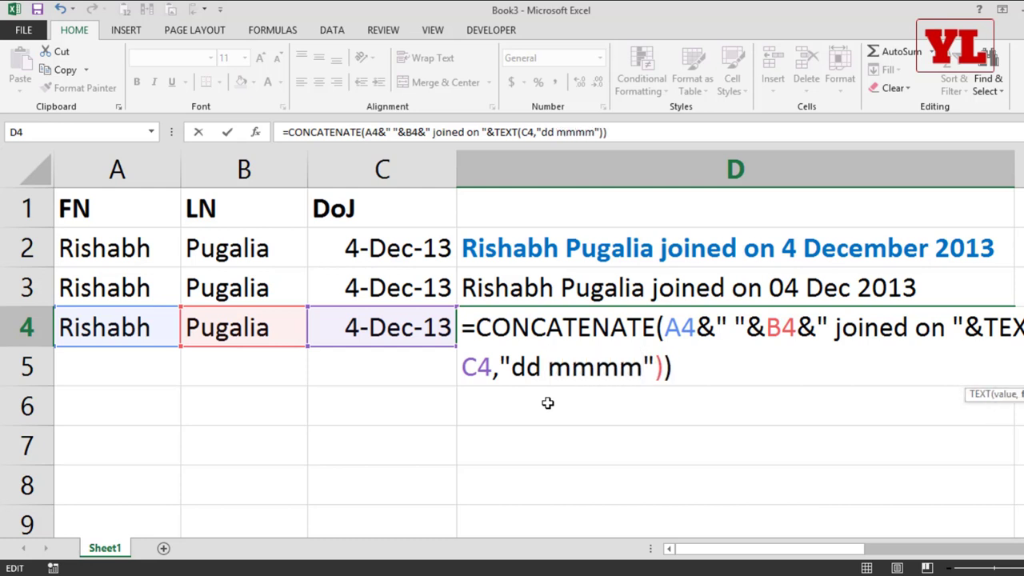
text( yyyy)
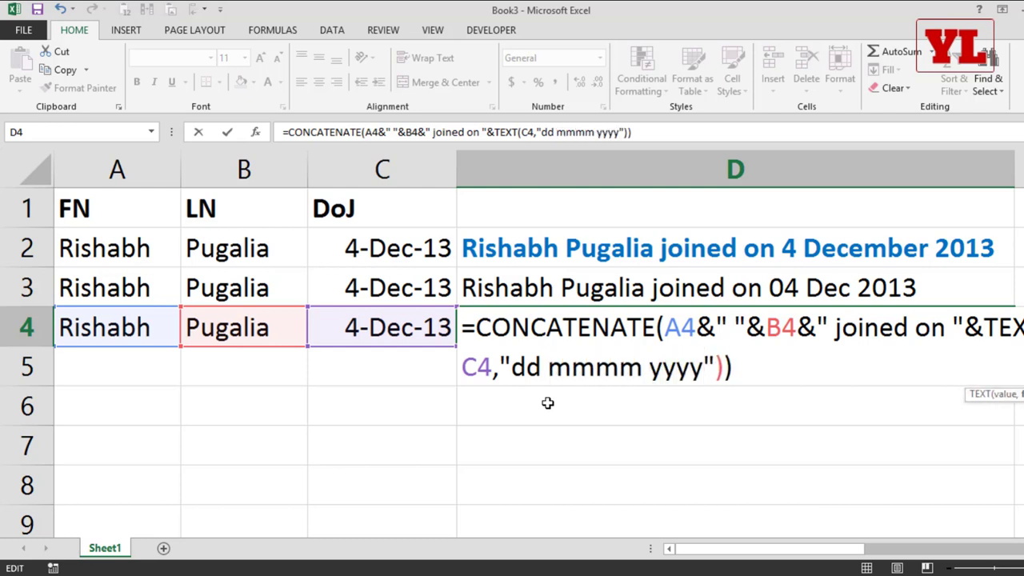
click(610, 332)
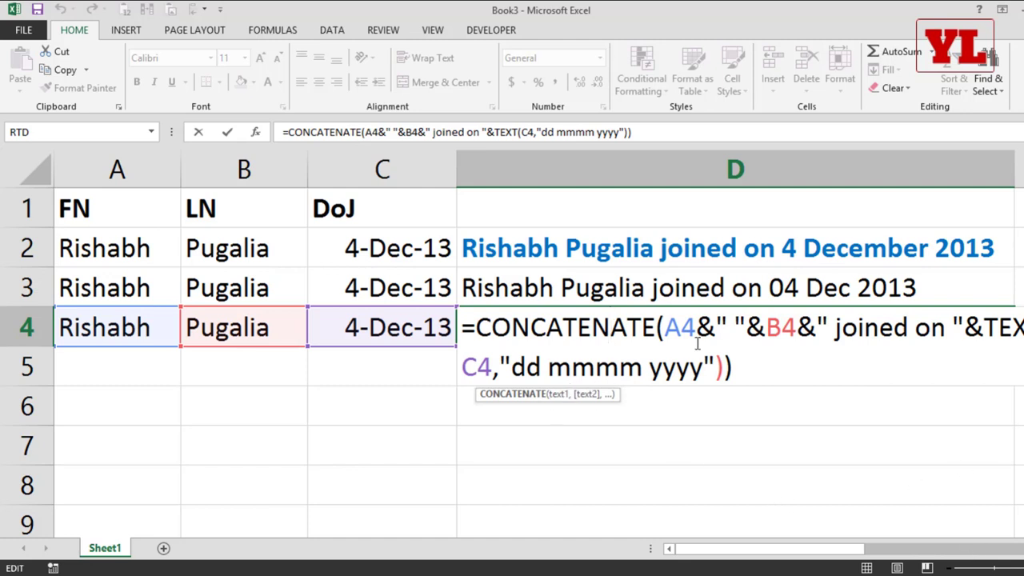
drag(696, 336, 716, 315)
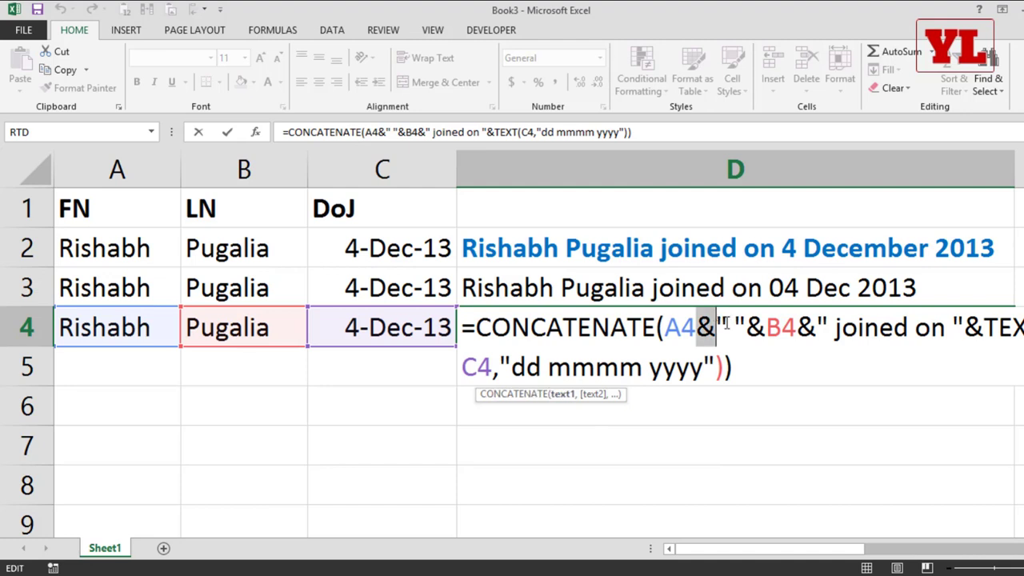
key(Return)
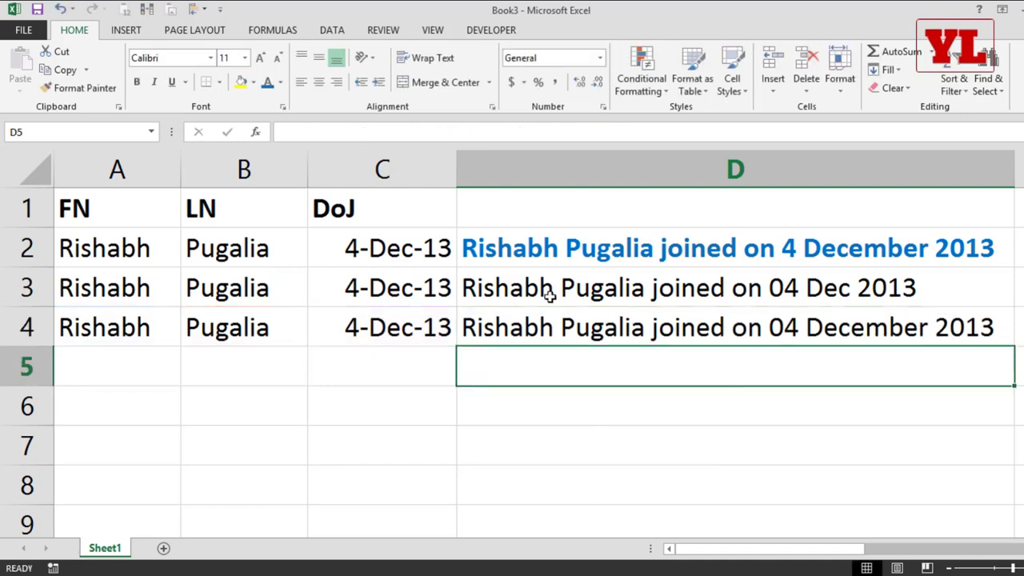
Replace each & in D4's formula with commas so A4, B4, the text and TEXT date become separate CONCATENATE arguments.
click(680, 329)
double_click(709, 324)
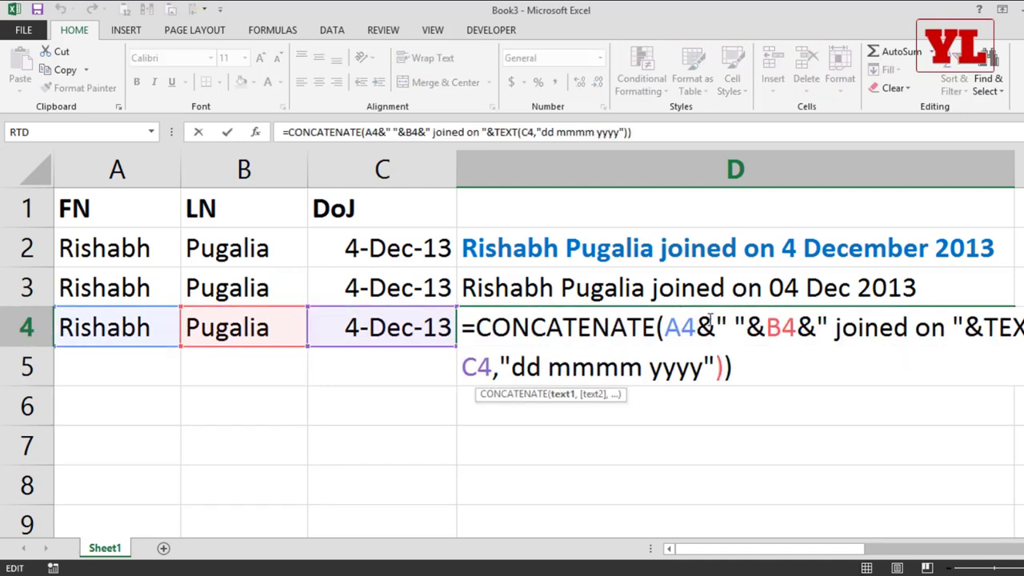
drag(710, 320, 697, 324)
text(,)
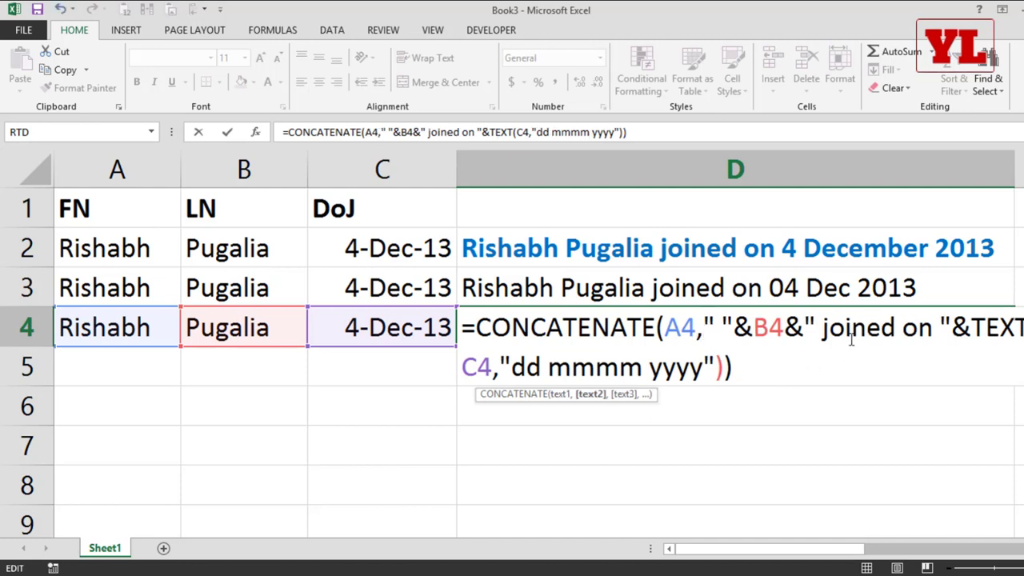
drag(805, 324, 754, 326)
text(,B4)
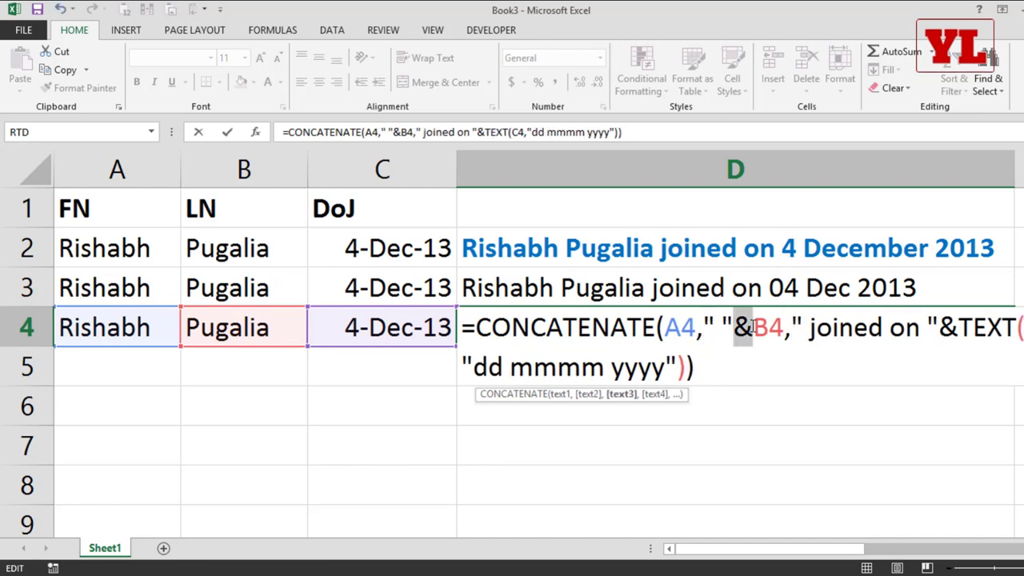
text(,)
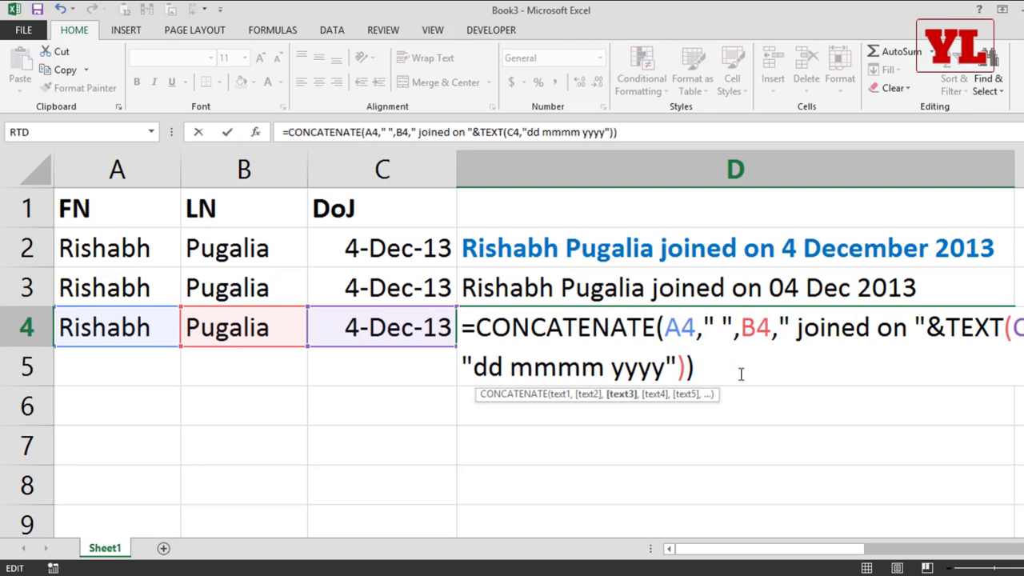
drag(926, 326, 937, 326)
text(,)
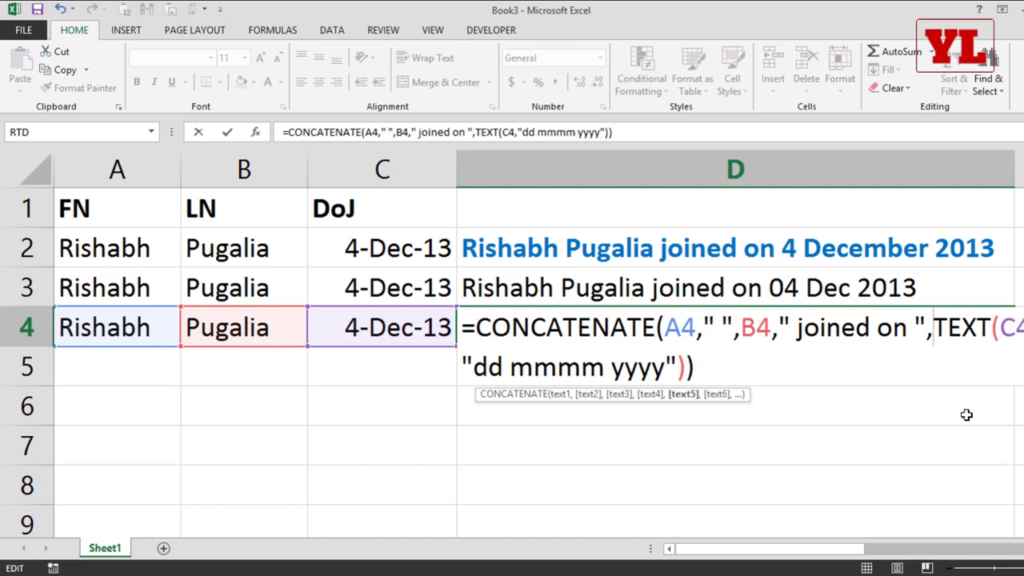
key(Return)
Recheck D4's revised formula, then open D3's formula to compare the two.
double_click(716, 326)
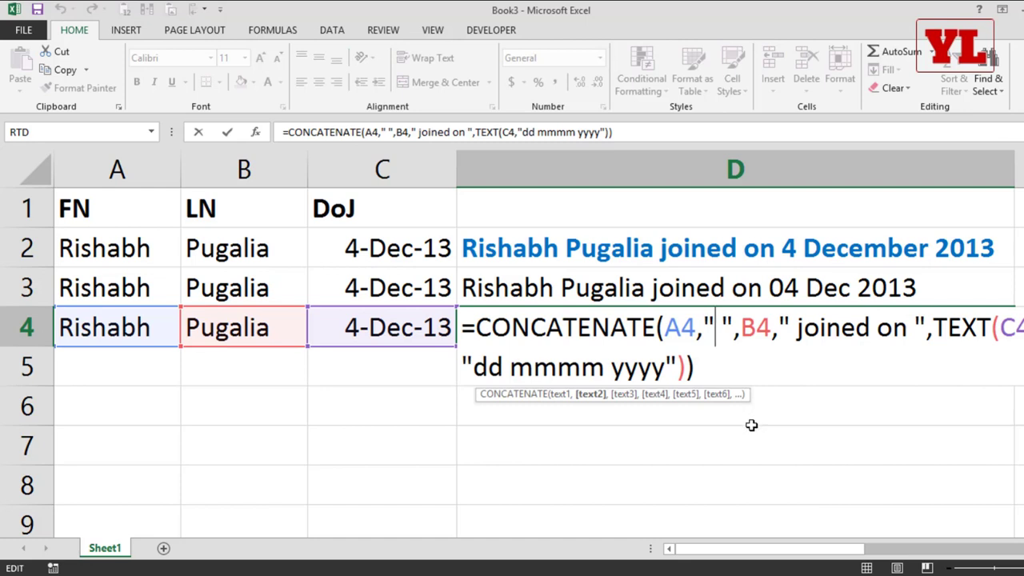
key(Return)
double_click(664, 287)
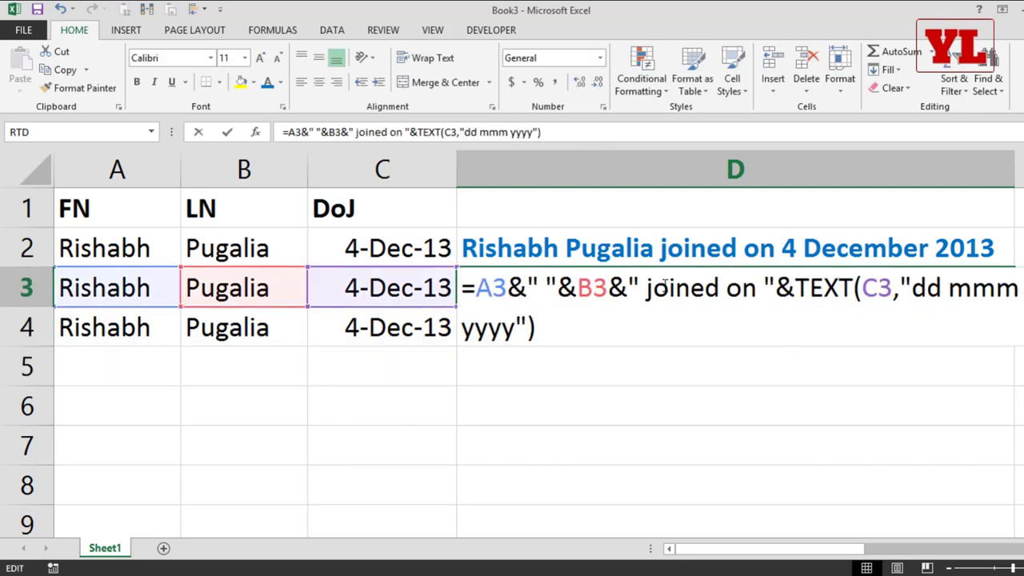
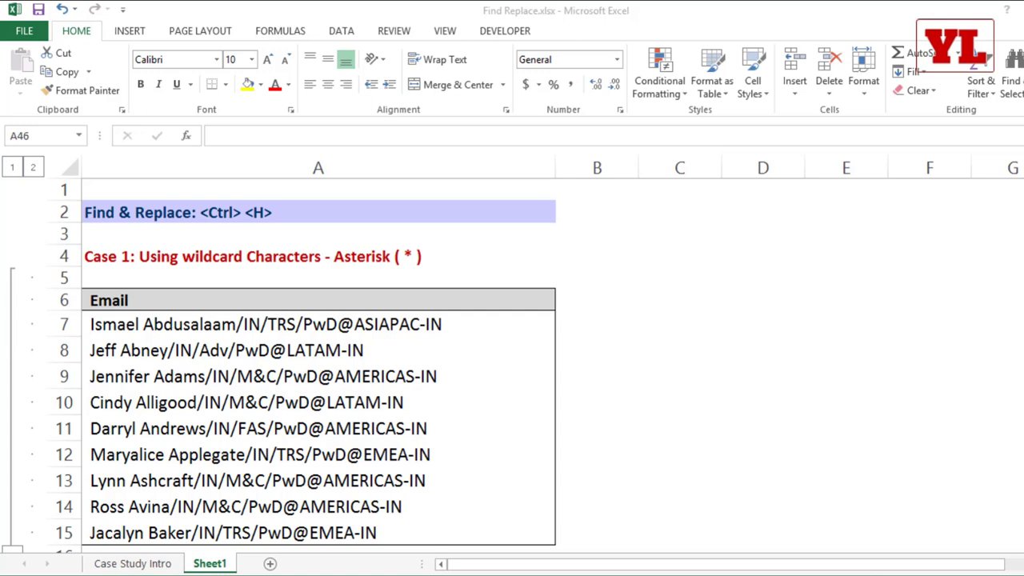
Inspect the emails in A7:A11, examining the text of the first email in A7.
click(420, 325)
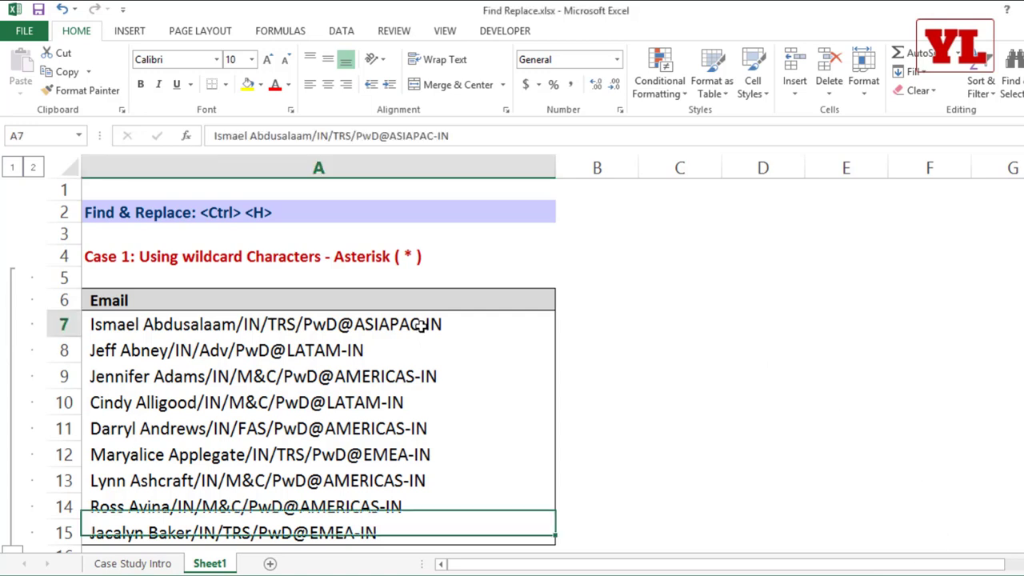
drag(421, 329, 410, 422)
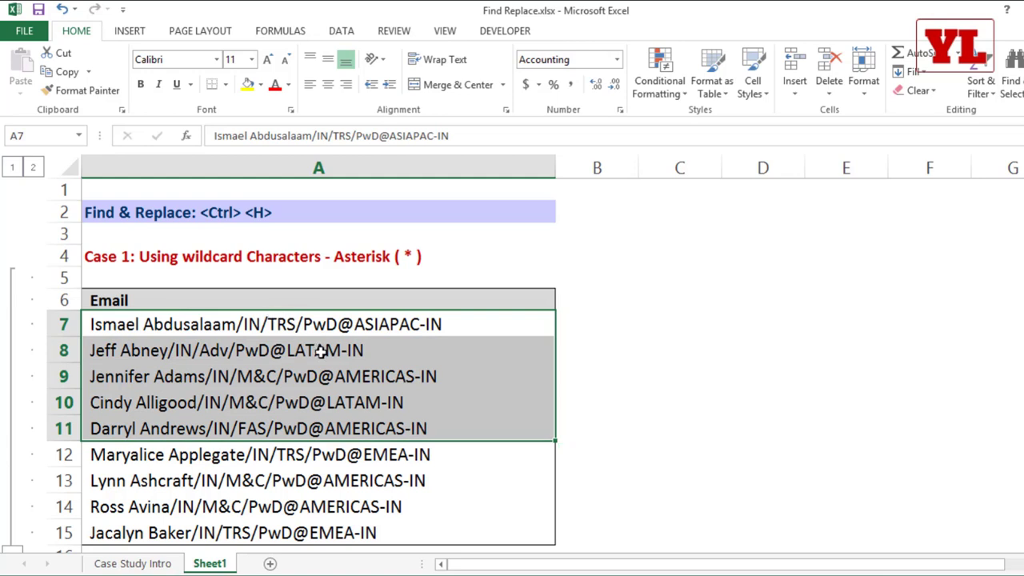
click(336, 332)
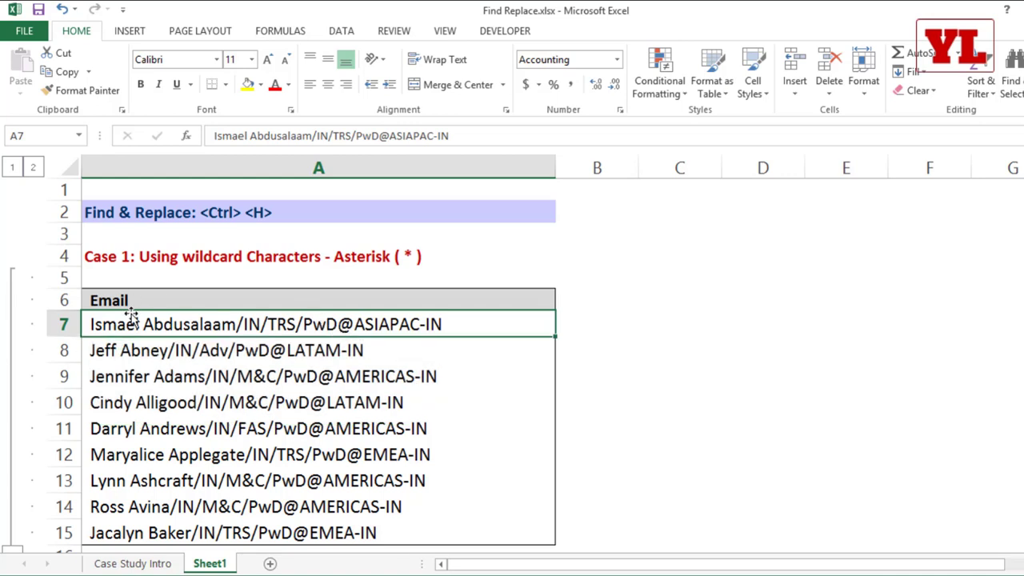
click(340, 350)
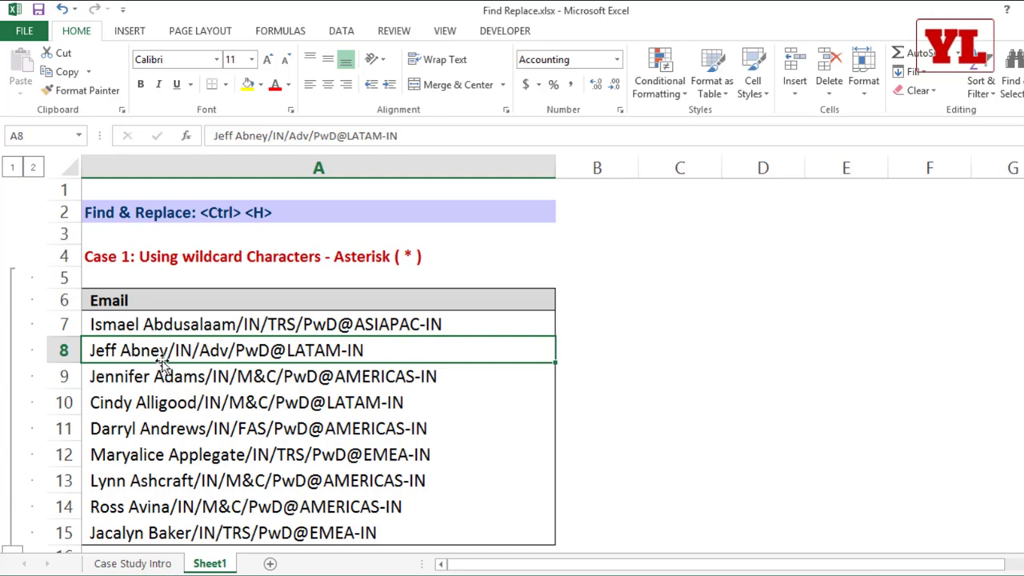
double_click(250, 323)
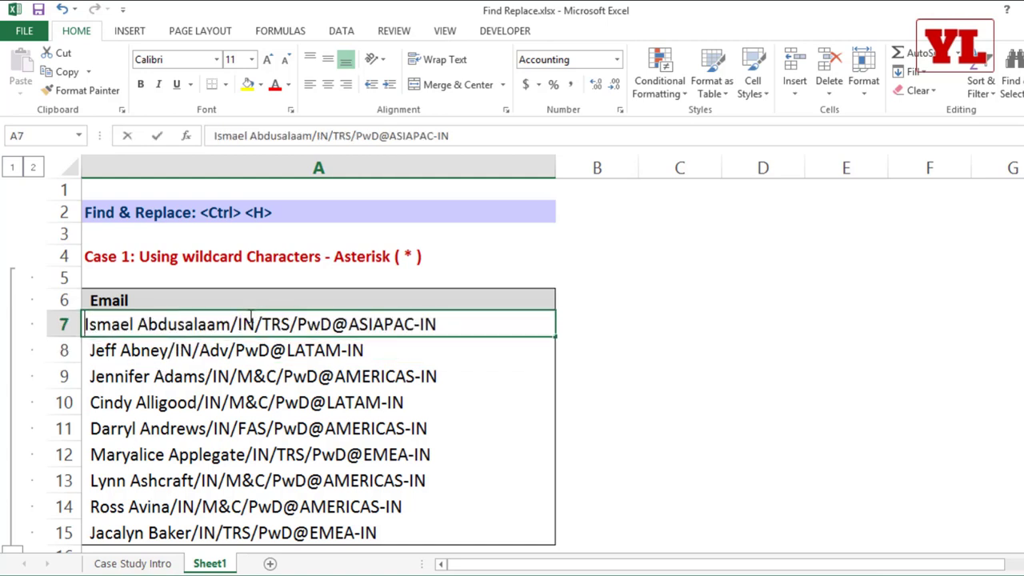
drag(237, 323, 271, 323)
click(251, 384)
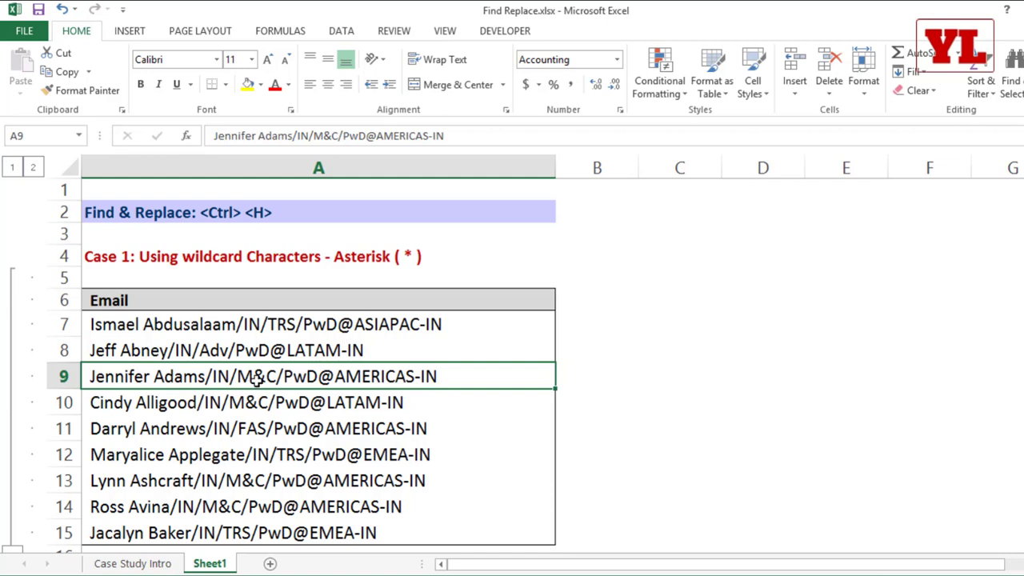
Remove /IN from the emails in rows 7–9 with Replace All, then undo it.
drag(270, 322, 271, 371)
key(ctrl+h)
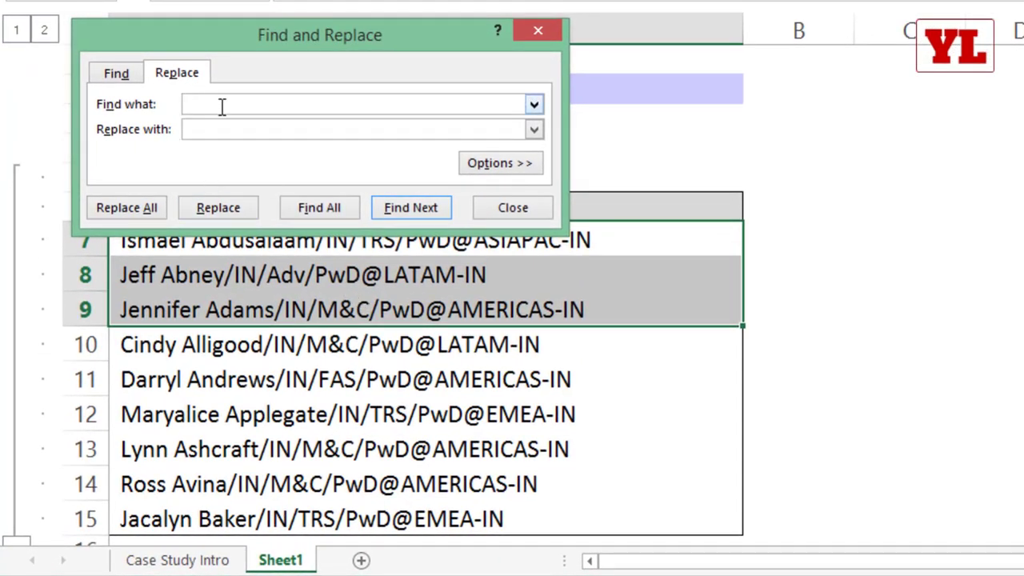
text(/IN/)
click(222, 129)
click(144, 210)
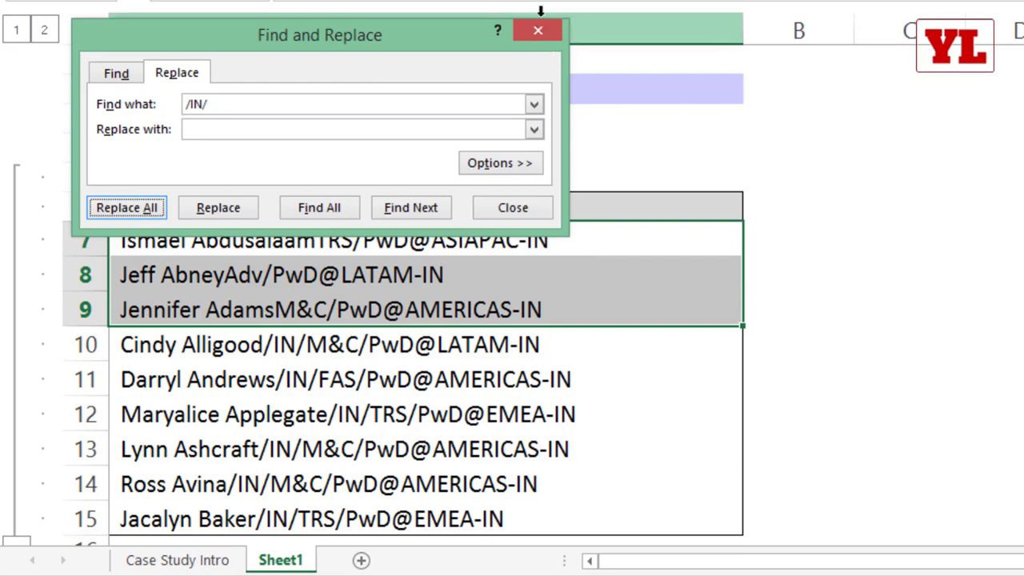
click(535, 33)
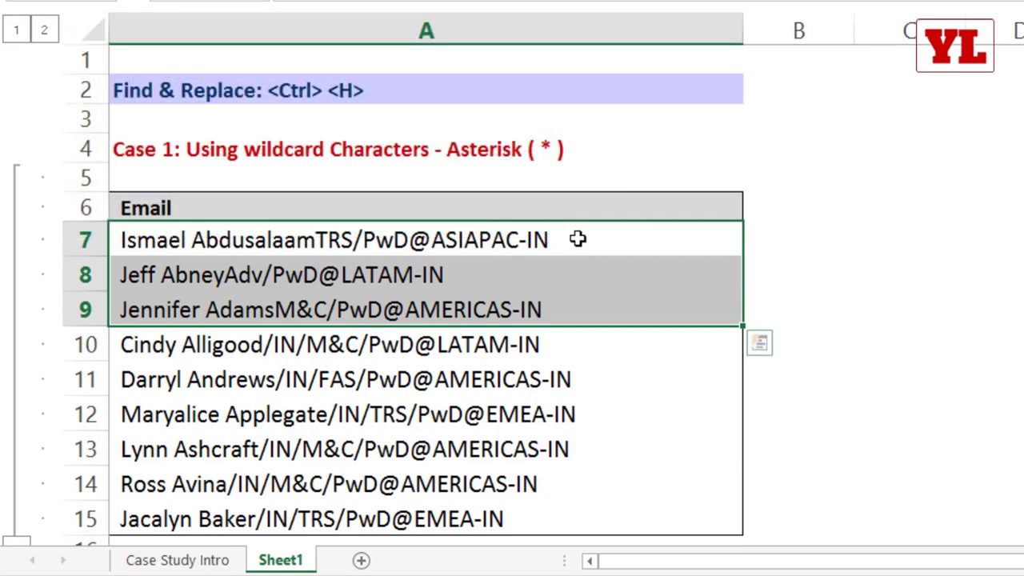
key(ctrl+z)
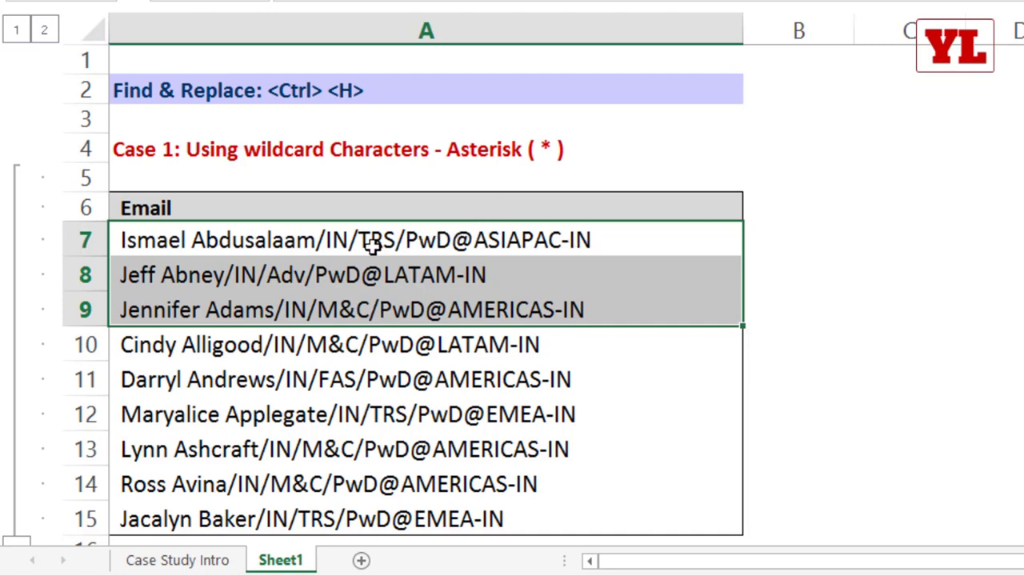
Examine the text after each name in the A7 and A8 emails, leaving them unchanged.
double_click(321, 240)
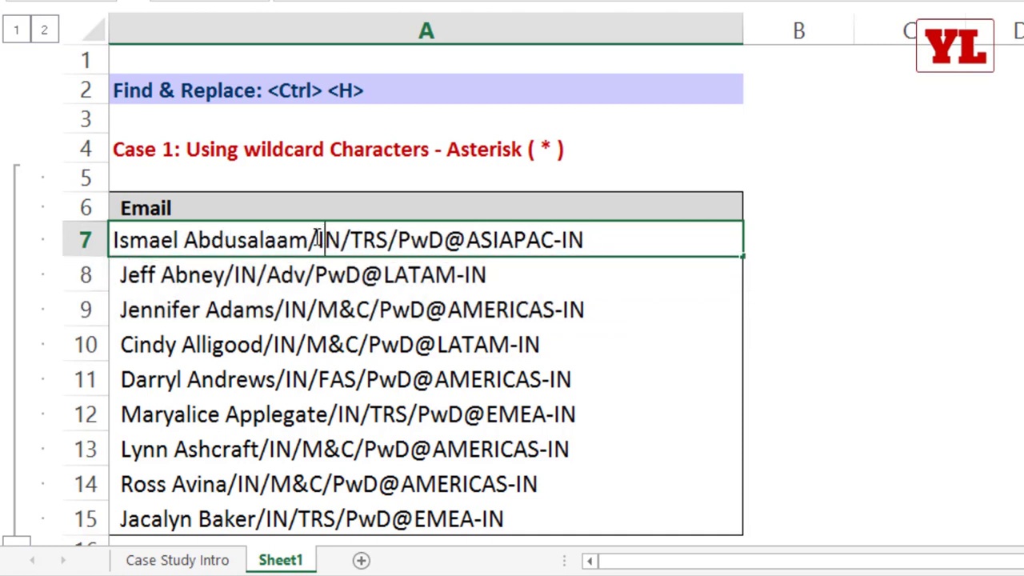
drag(318, 240, 644, 237)
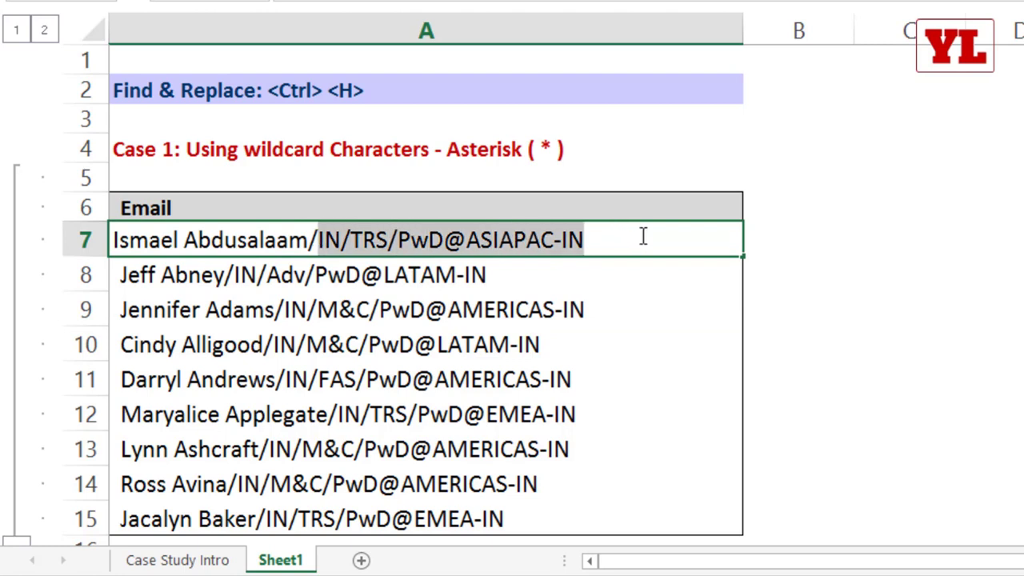
drag(309, 240, 601, 258)
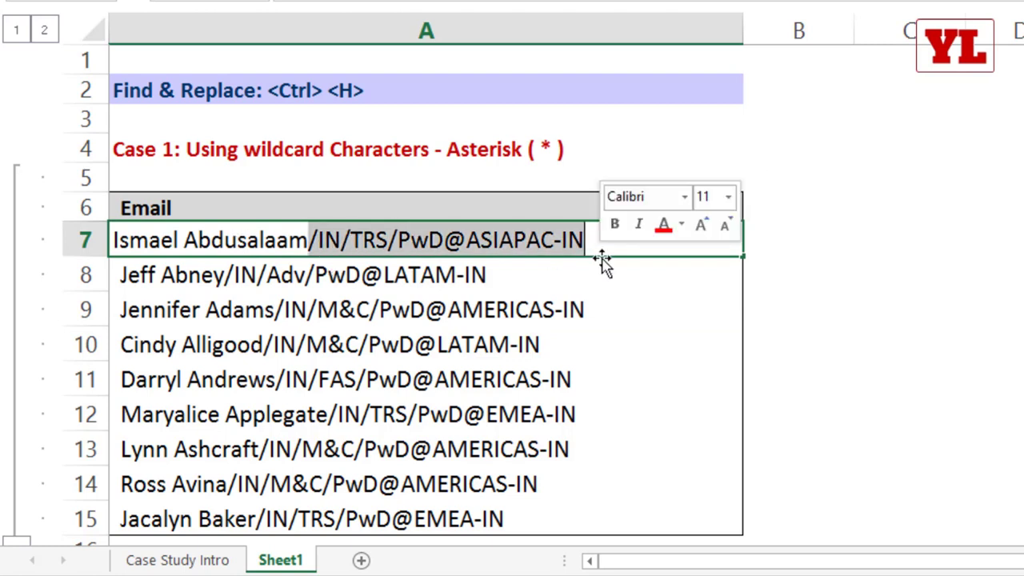
click(528, 309)
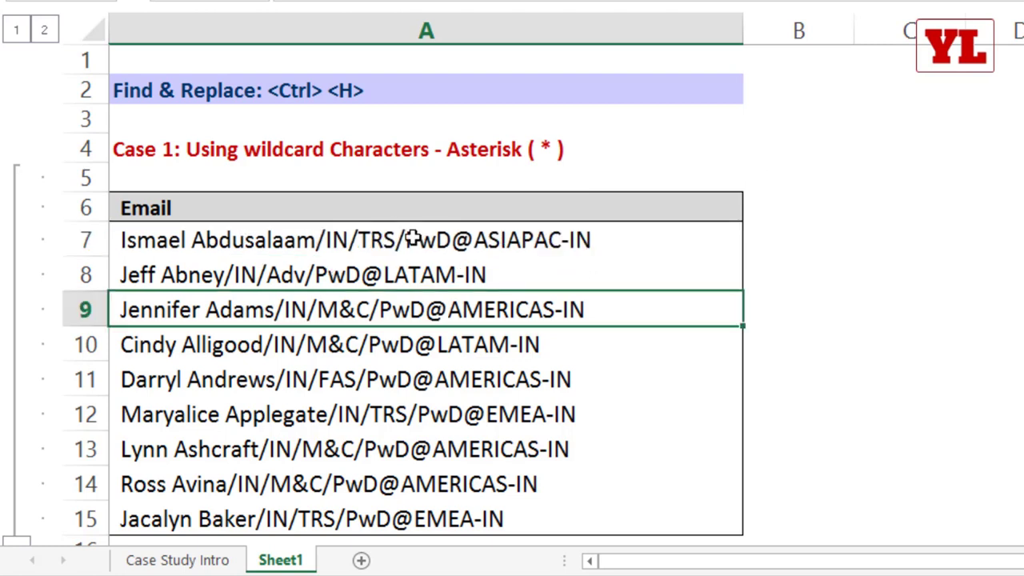
double_click(412, 239)
drag(316, 240, 628, 250)
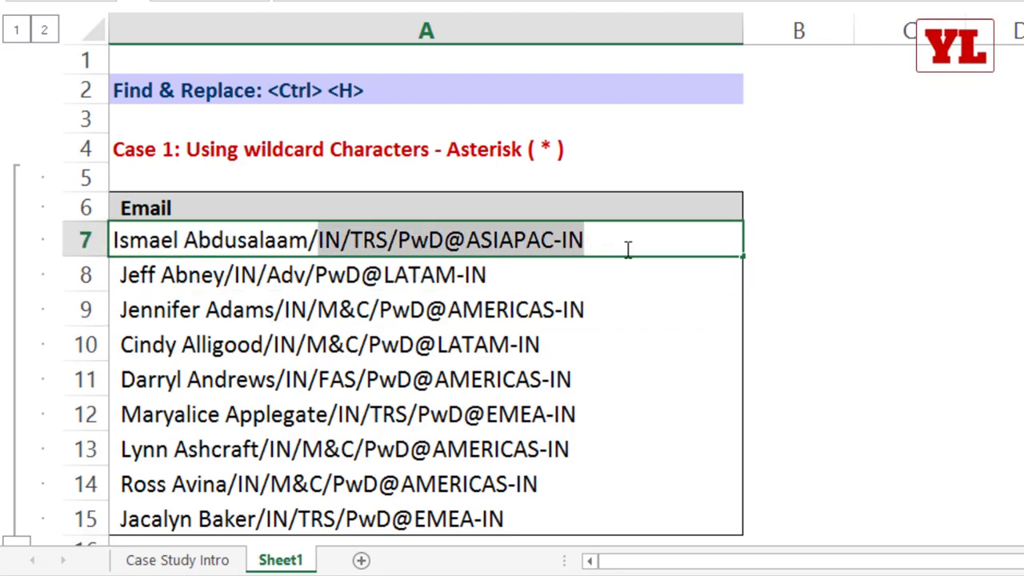
double_click(377, 270)
drag(285, 274, 562, 278)
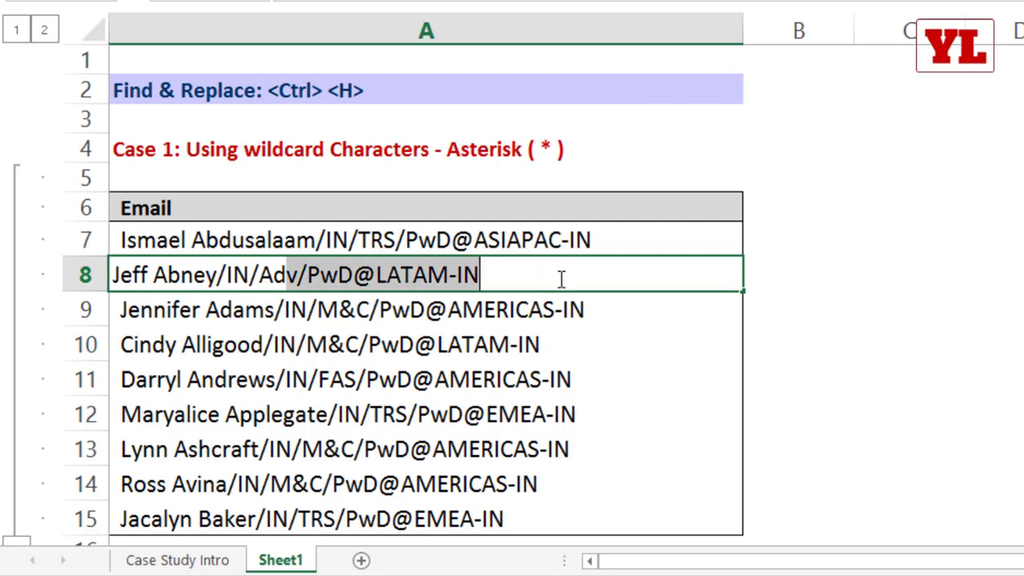
click(416, 234)
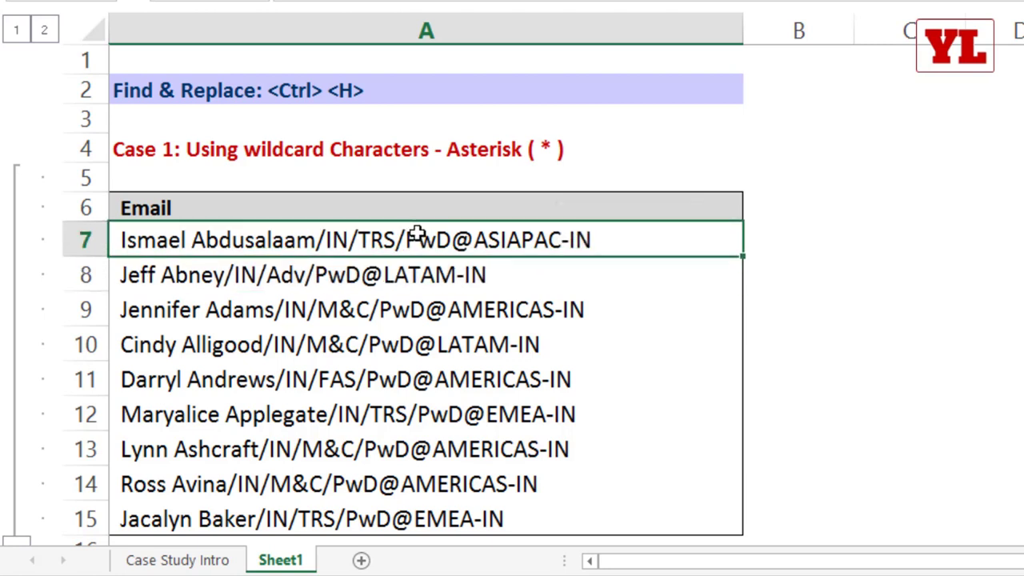
Replace /* with nothing across A7:A11 (5 replacements), then select the emails in rows 12–15.
drag(417, 234, 422, 384)
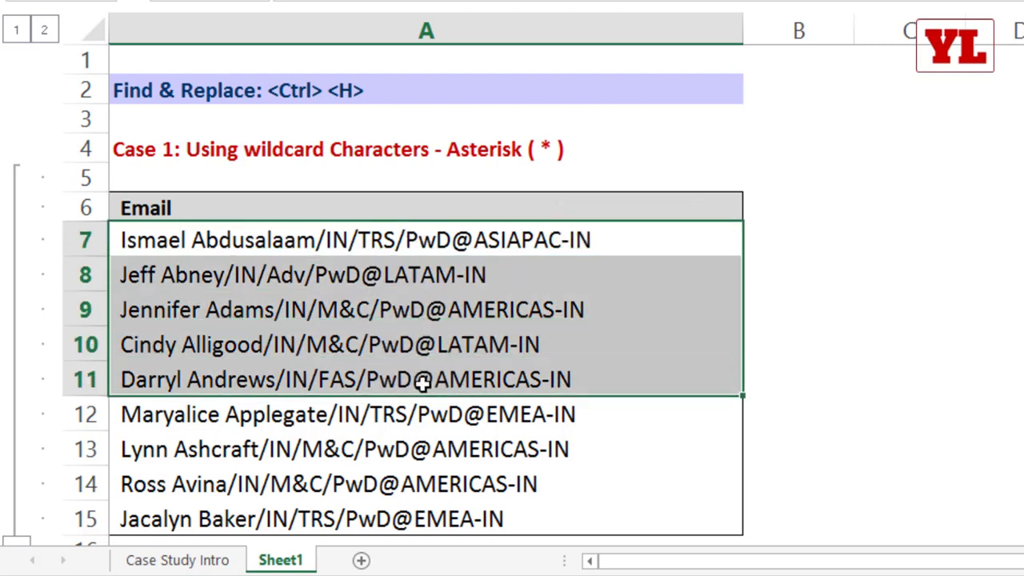
key(ctrl+h)
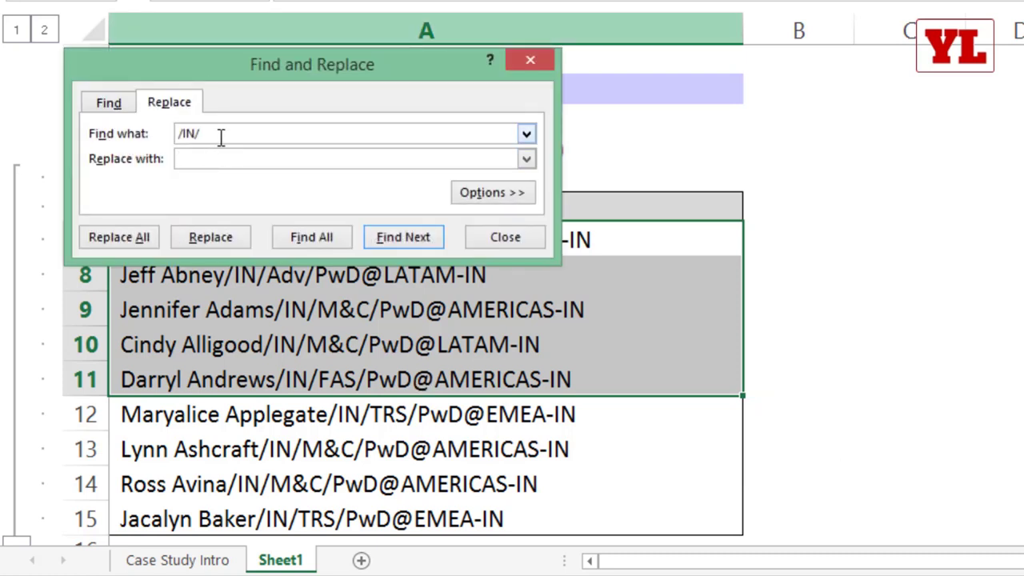
text(/*)
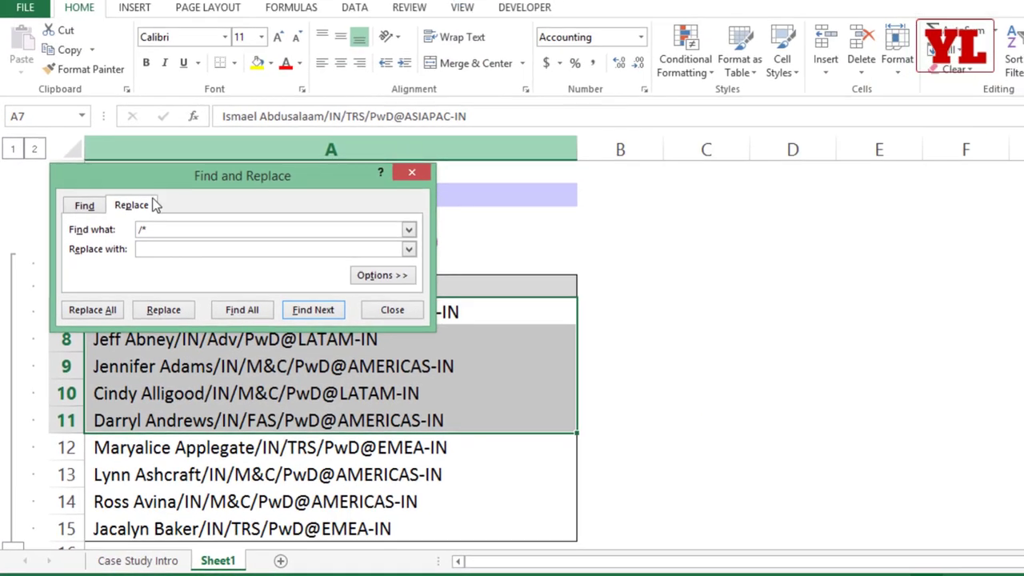
drag(209, 170, 261, 106)
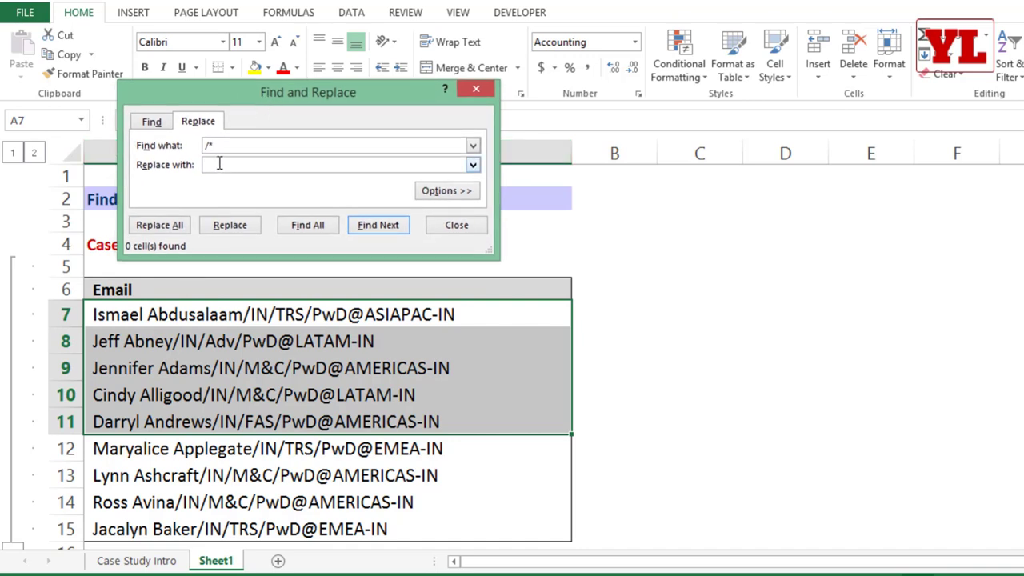
click(160, 224)
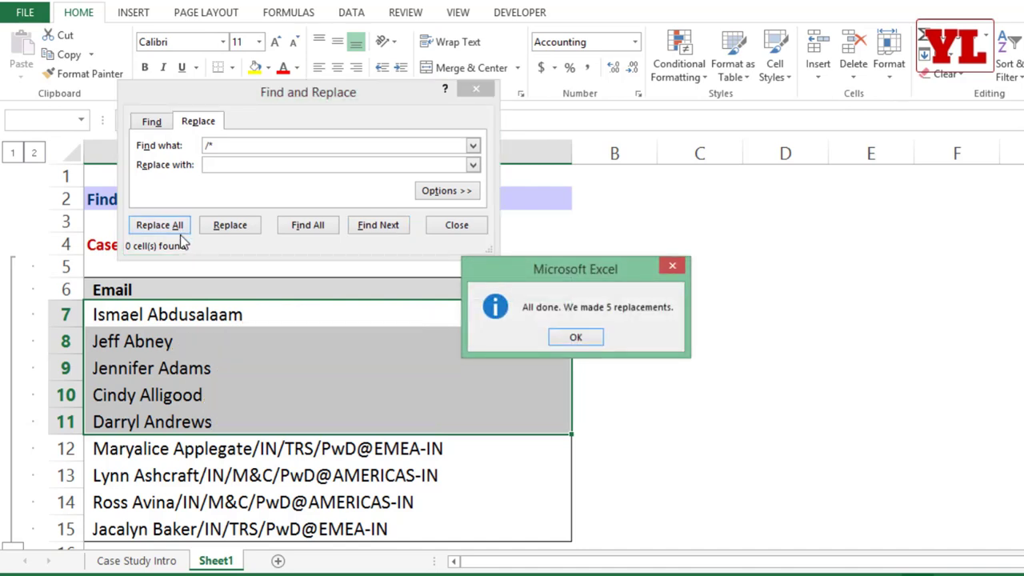
click(564, 338)
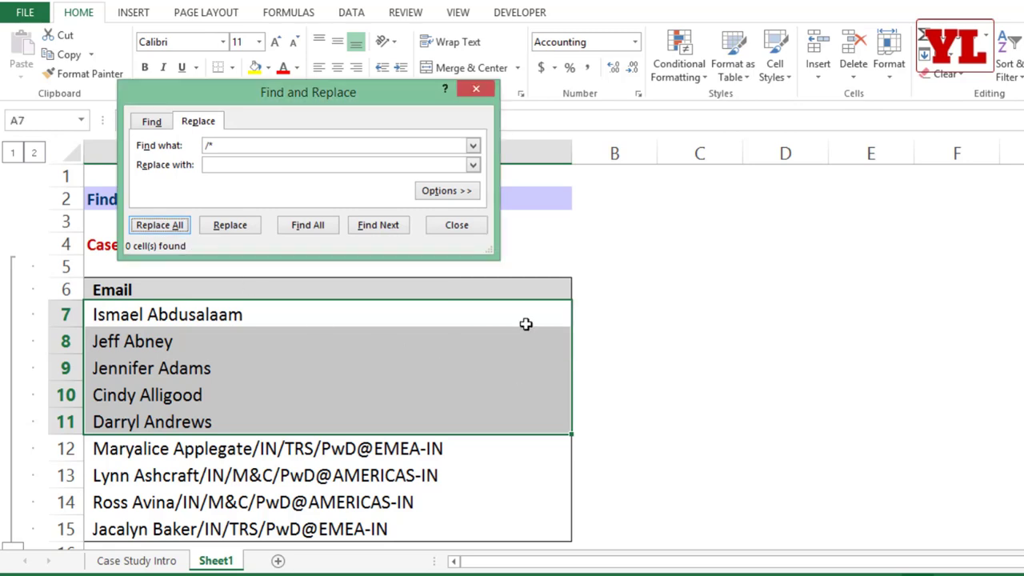
click(238, 145)
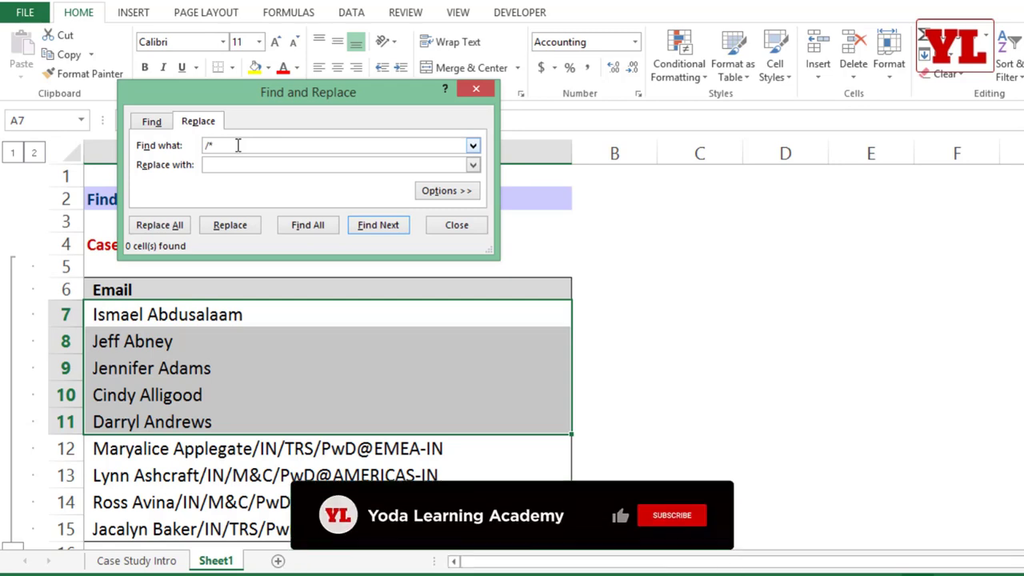
drag(214, 147, 205, 146)
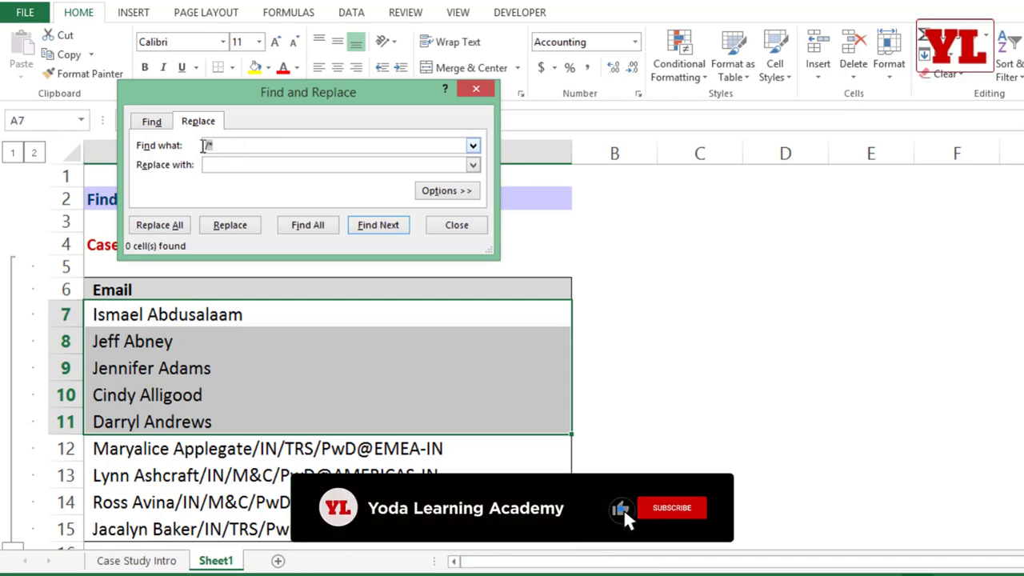
click(476, 88)
drag(242, 448, 233, 524)
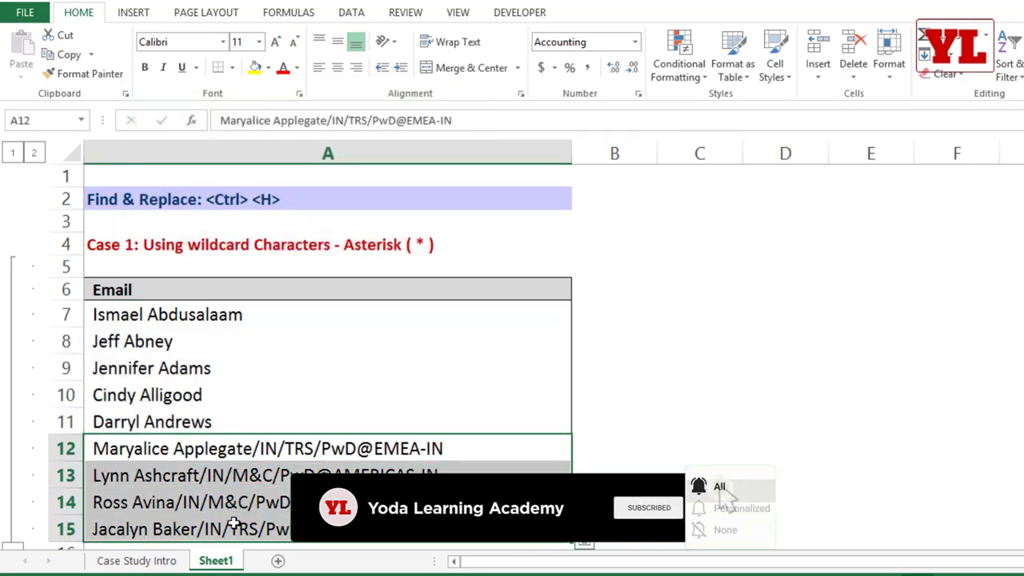
key(ctrl+h)
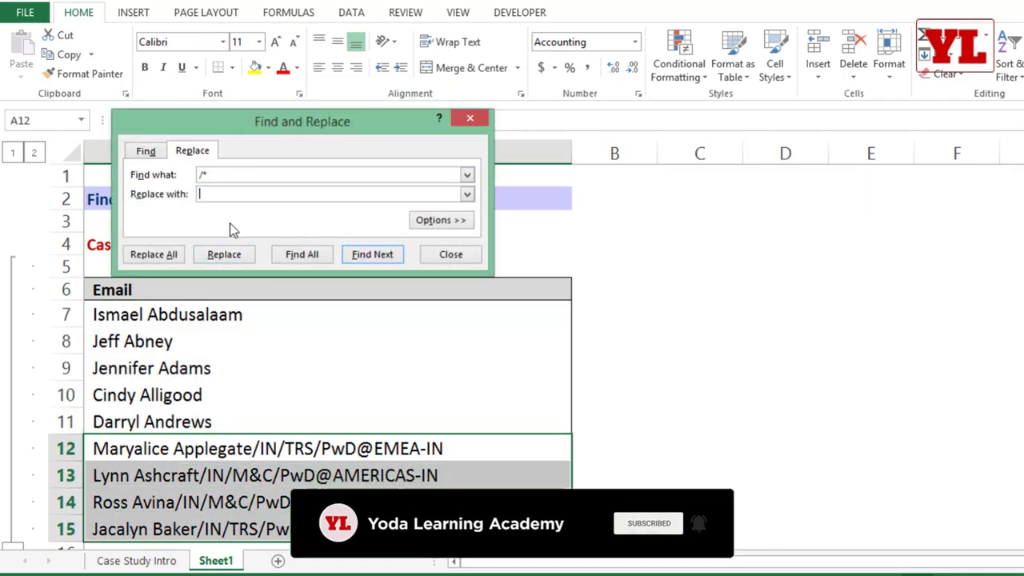
click(205, 174)
key(BackSpace)
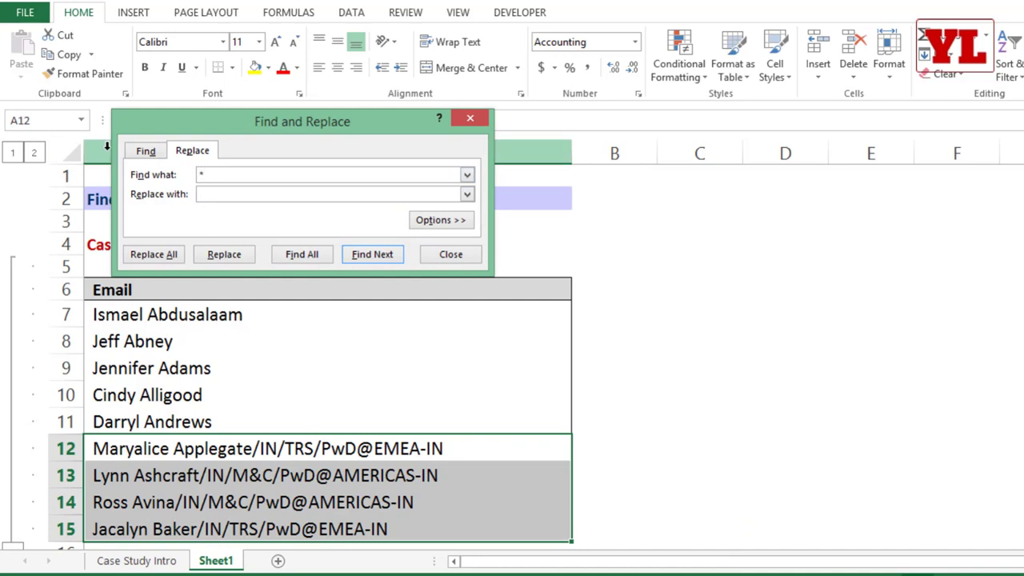
click(159, 256)
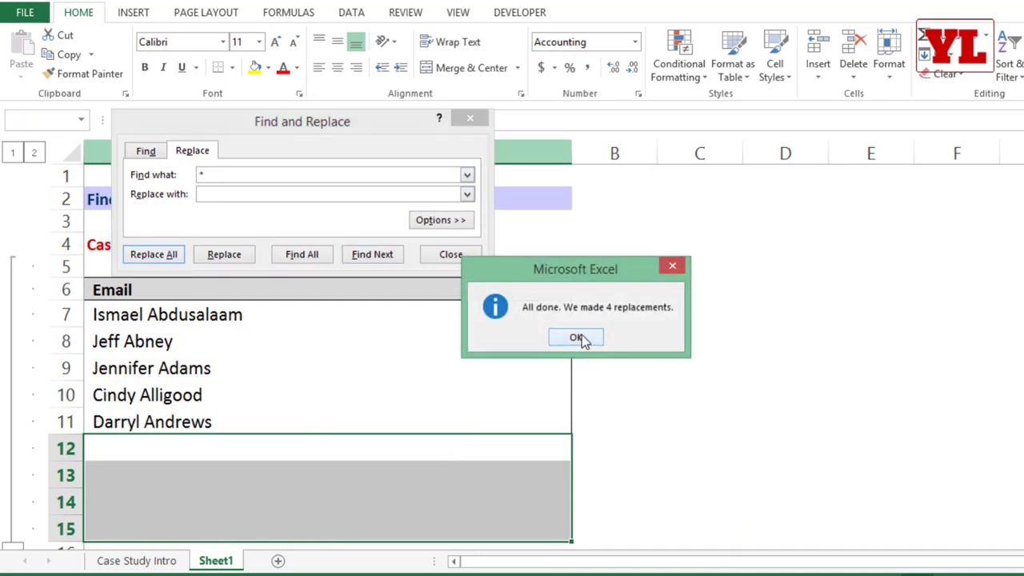
click(577, 337)
click(471, 256)
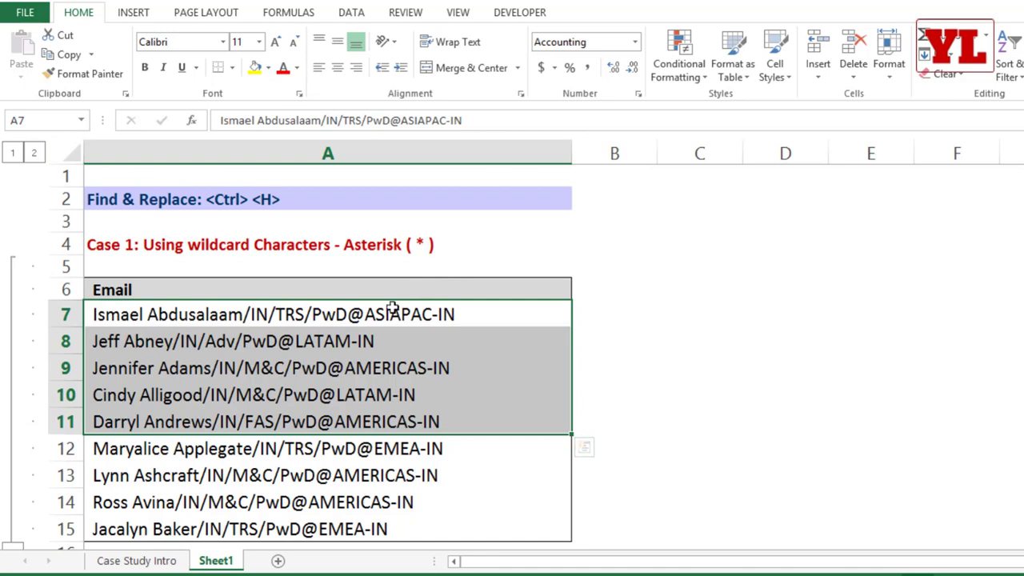
key(ctrl+h)
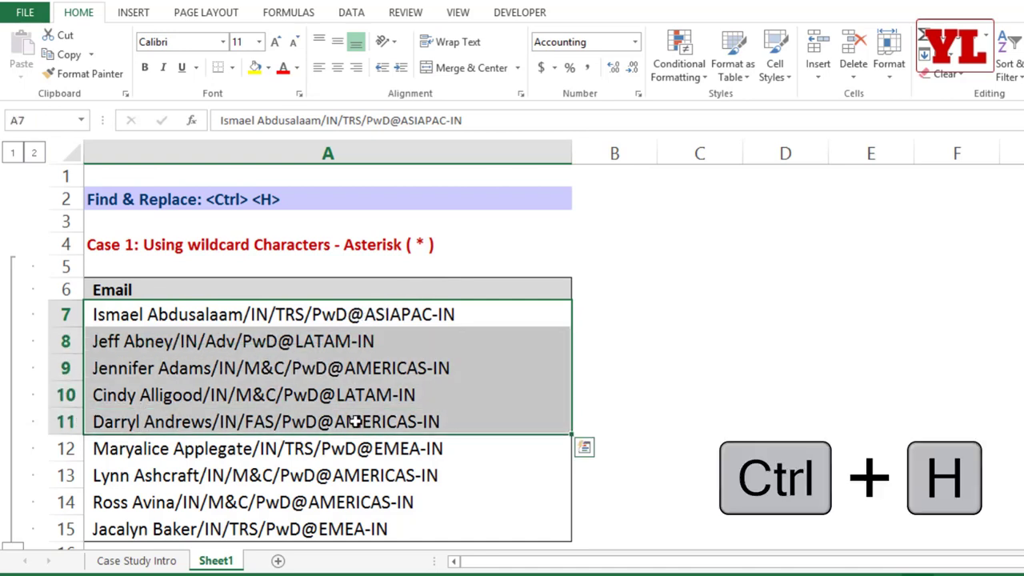
drag(203, 197, 147, 189)
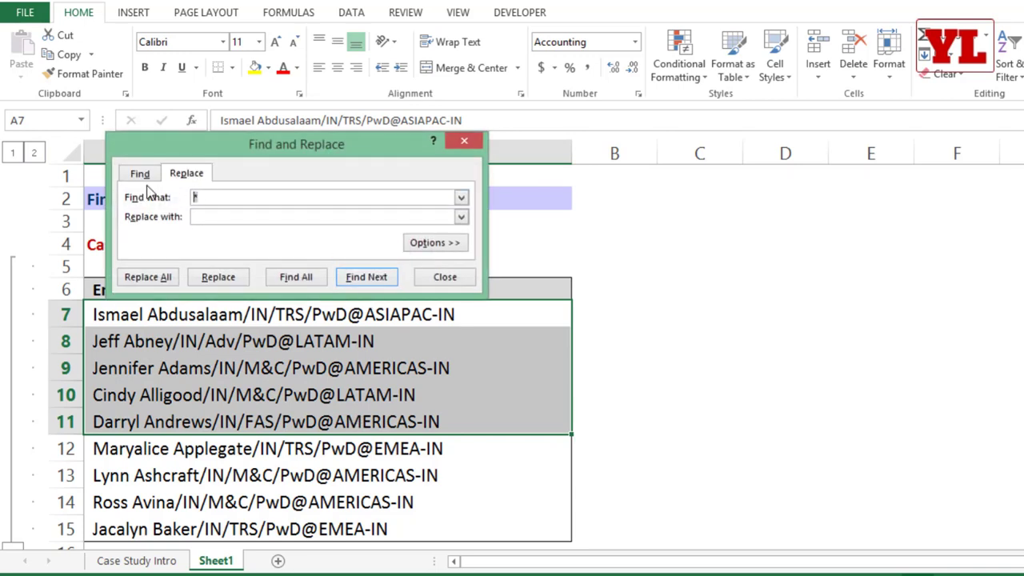
text(@*)
click(164, 278)
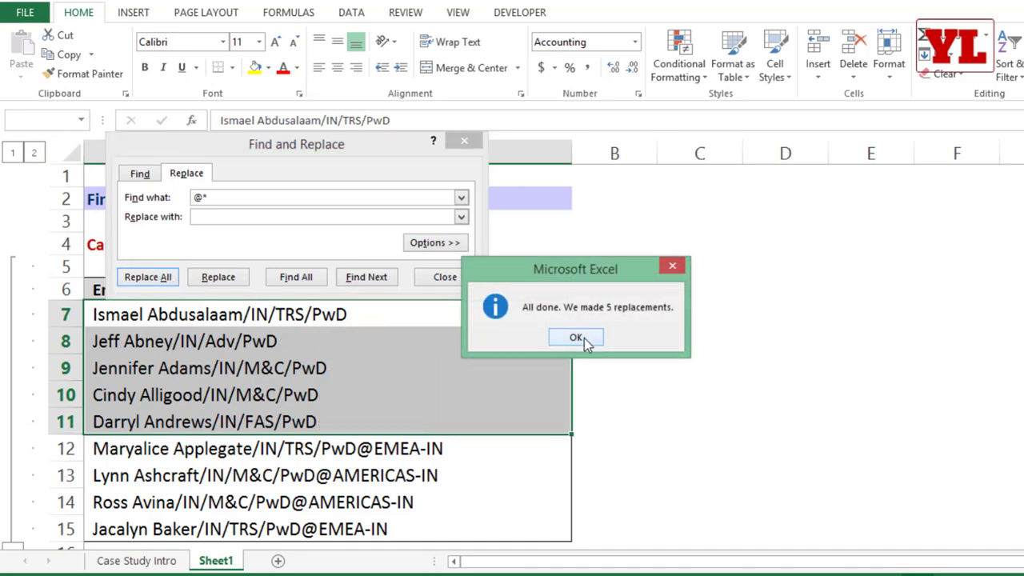
click(577, 337)
click(446, 277)
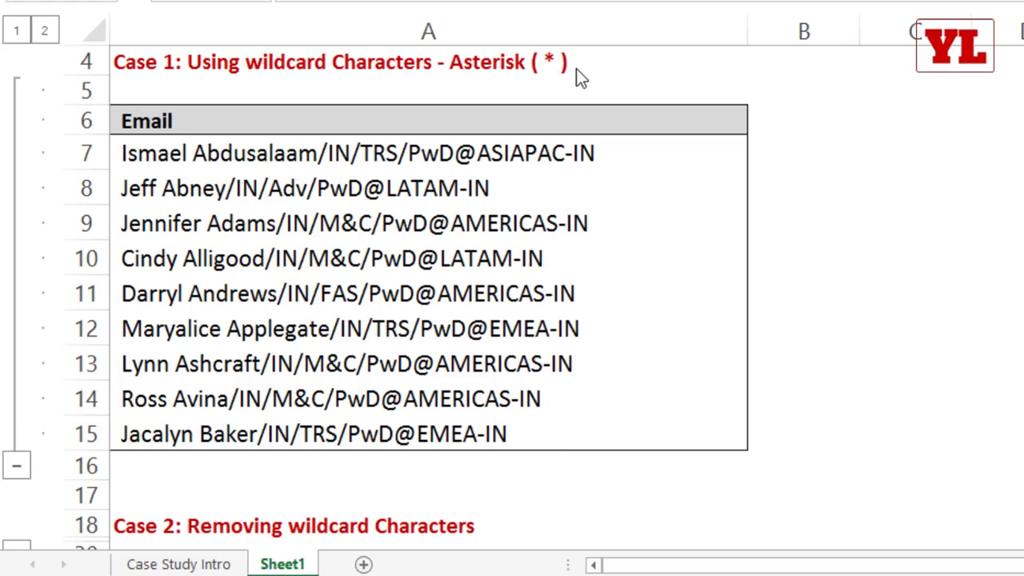
Append '?' to the end of the Case 1 title in cell A4.
double_click(605, 64)
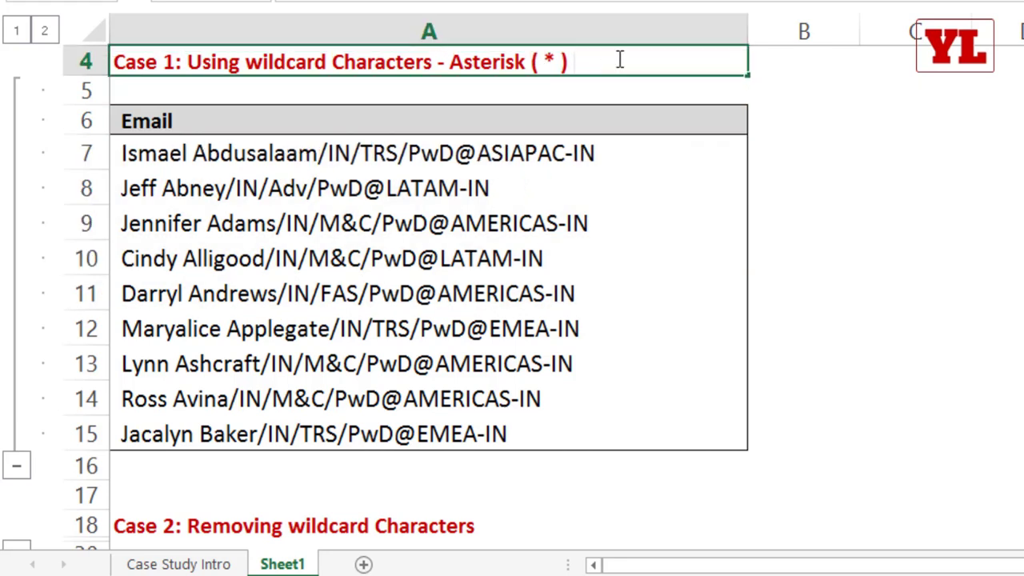
text(?)
click(704, 233)
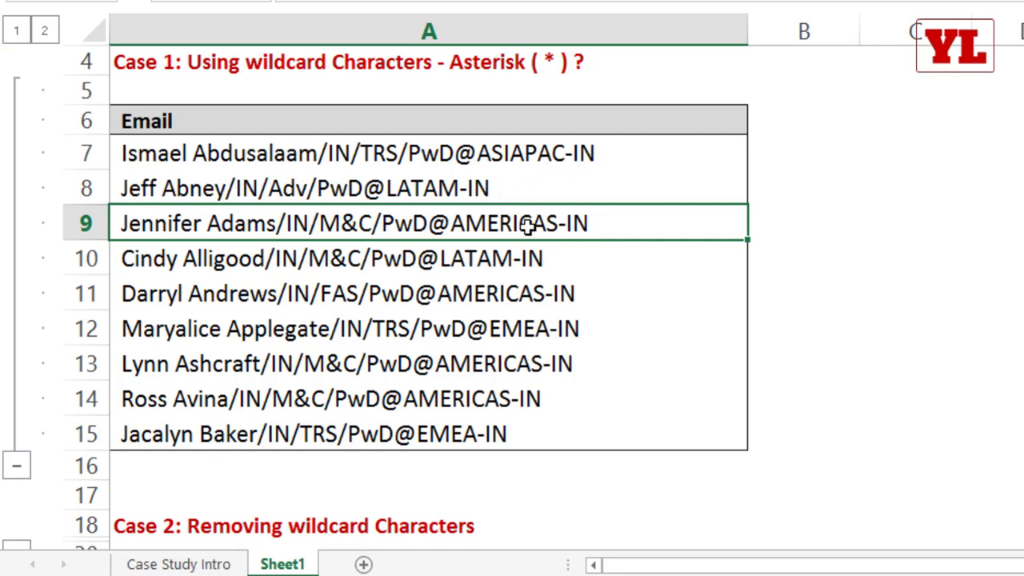
click(490, 152)
drag(489, 152, 500, 304)
key(ctrl+h)
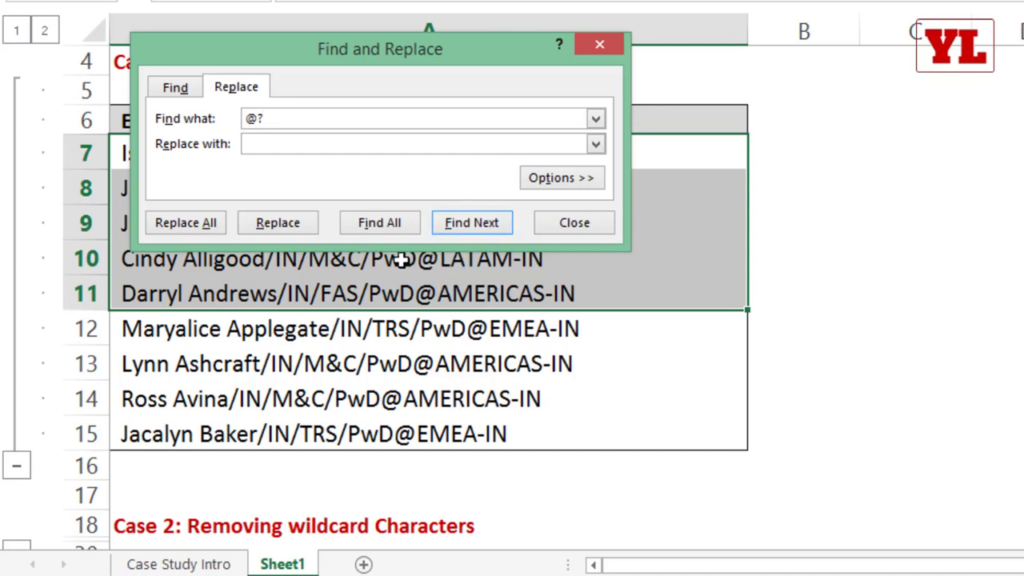
click(185, 224)
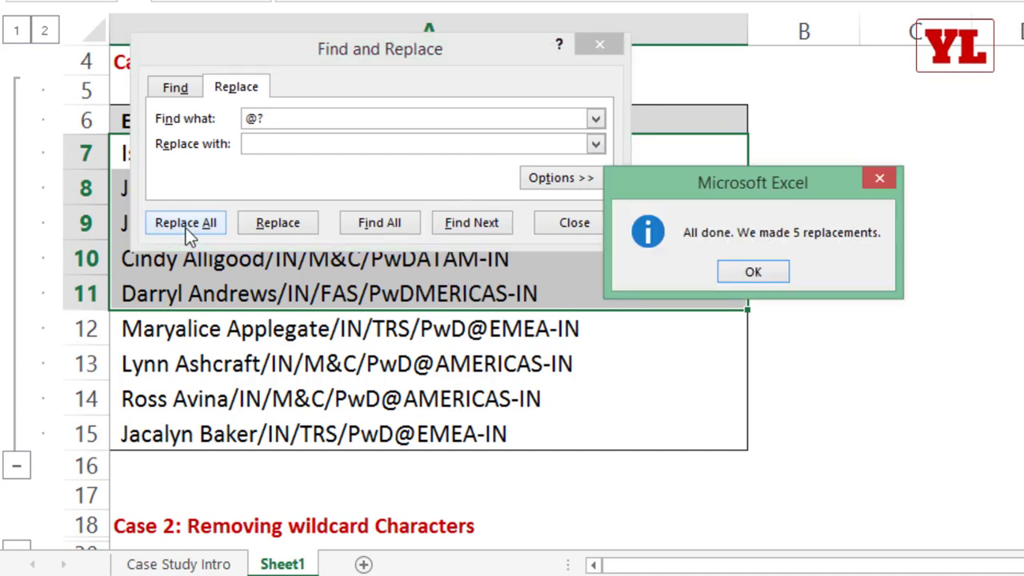
click(744, 272)
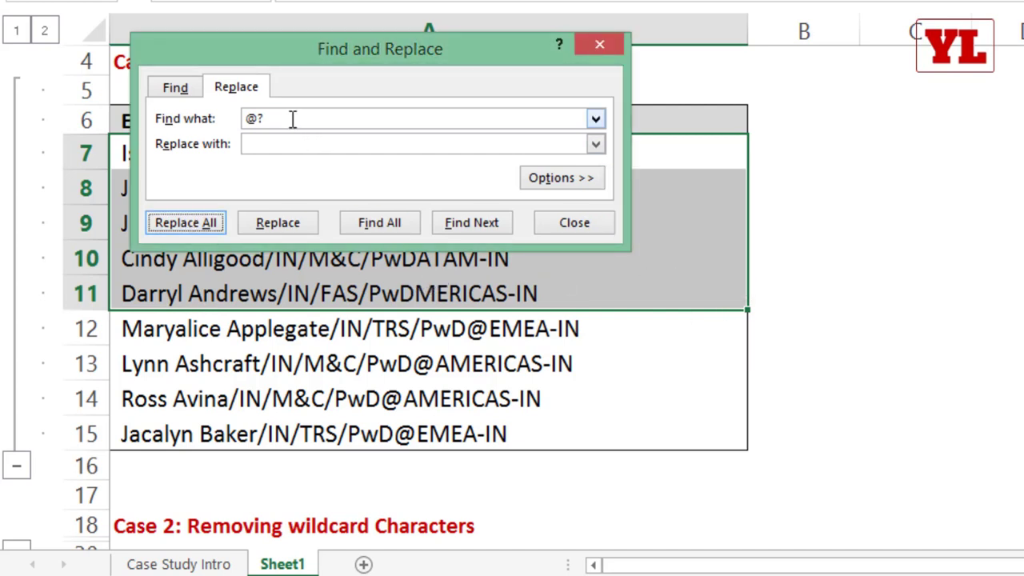
drag(413, 60, 466, 211)
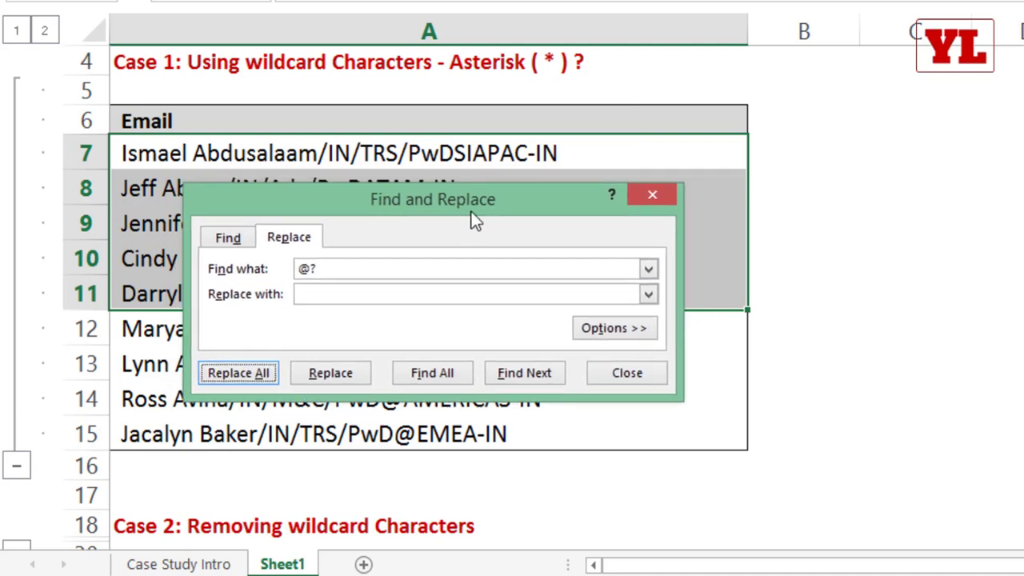
click(653, 194)
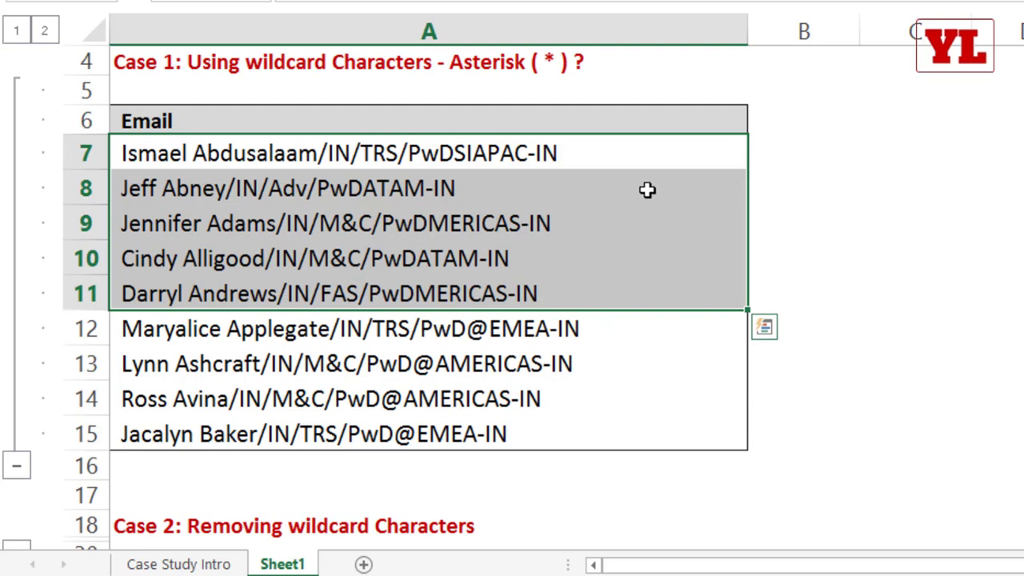
key(ctrl+z)
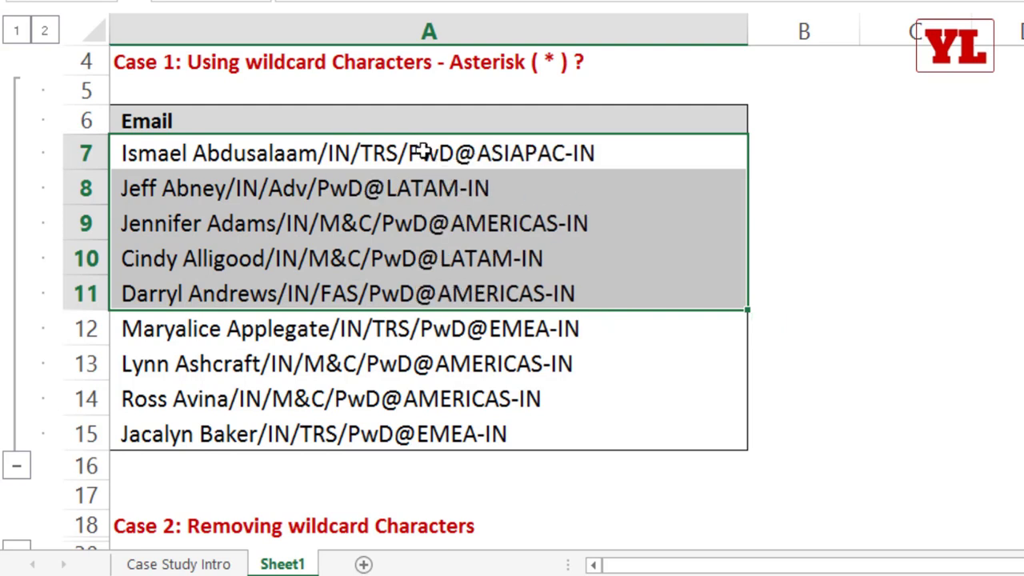
drag(423, 149, 416, 284)
Enter /??/ as the Find what text, then close Find and Replace without replacing.
key(ctrl+h)
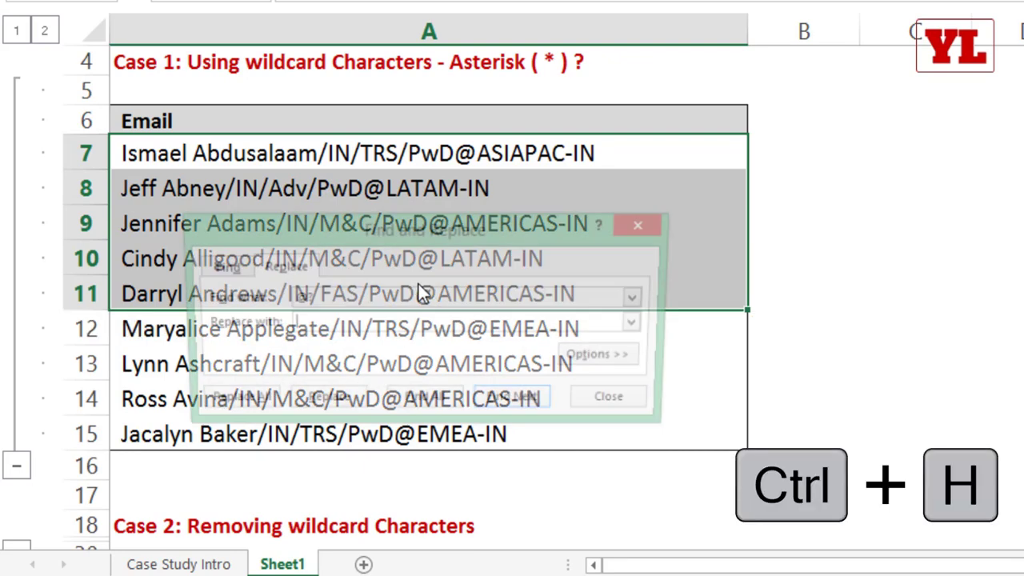
key(shift+Tab)
text(/??)
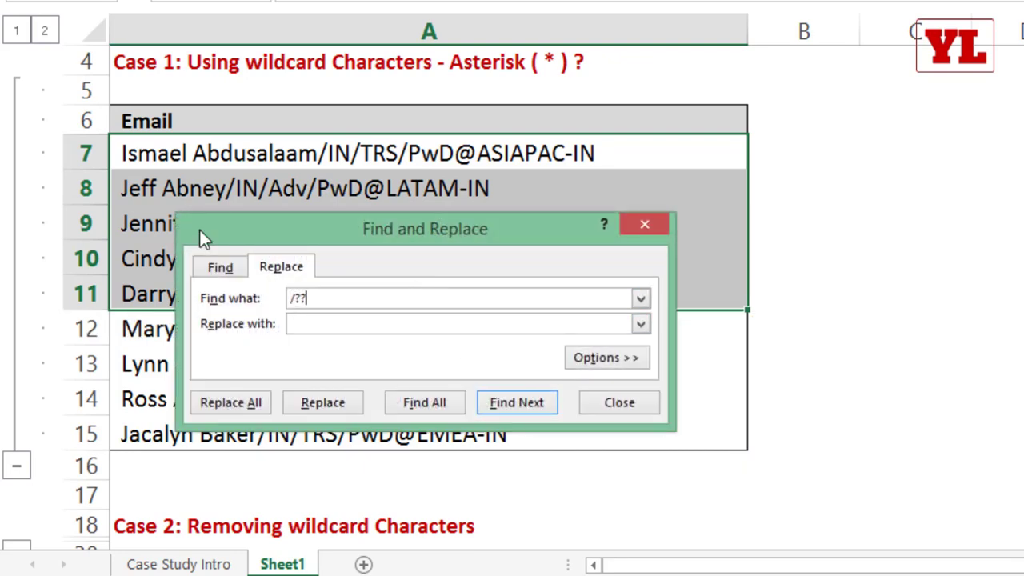
text(/)
drag(398, 230, 617, 117)
key(Escape)
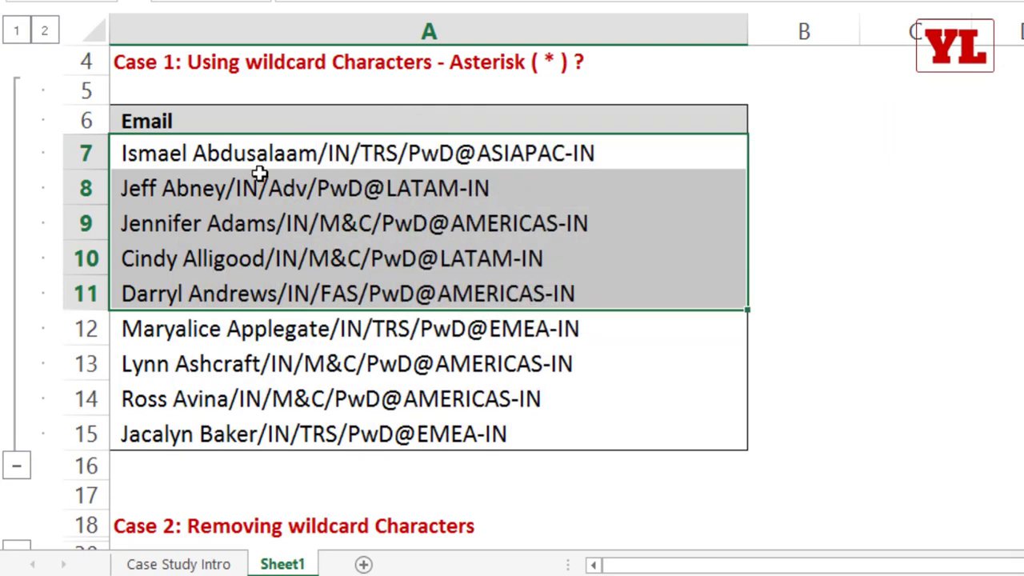
Edit A8's /IN/ code to /AM/ and A9's /IN/ code to /JJ/.
double_click(240, 186)
drag(228, 186, 251, 187)
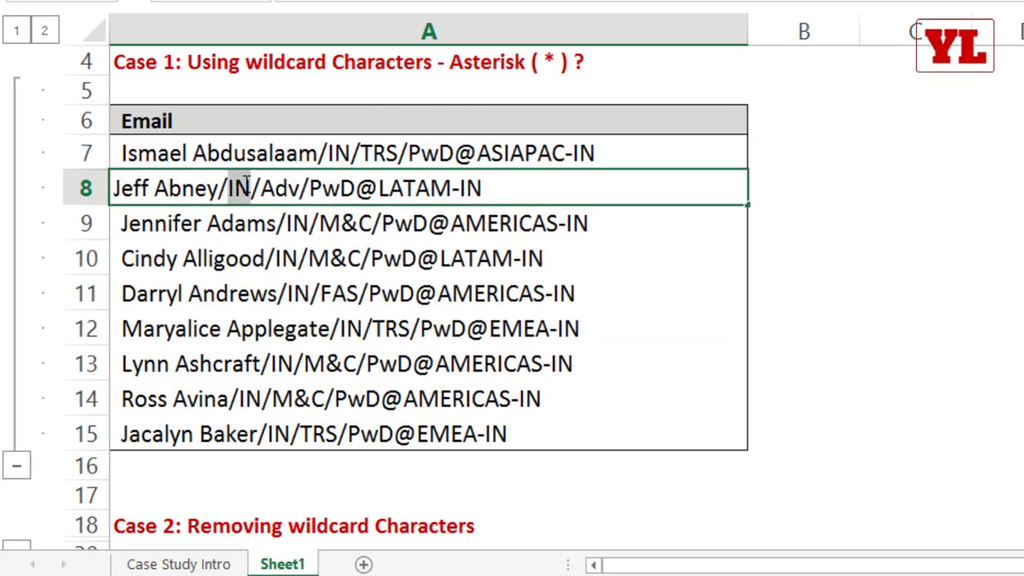
text(AM)
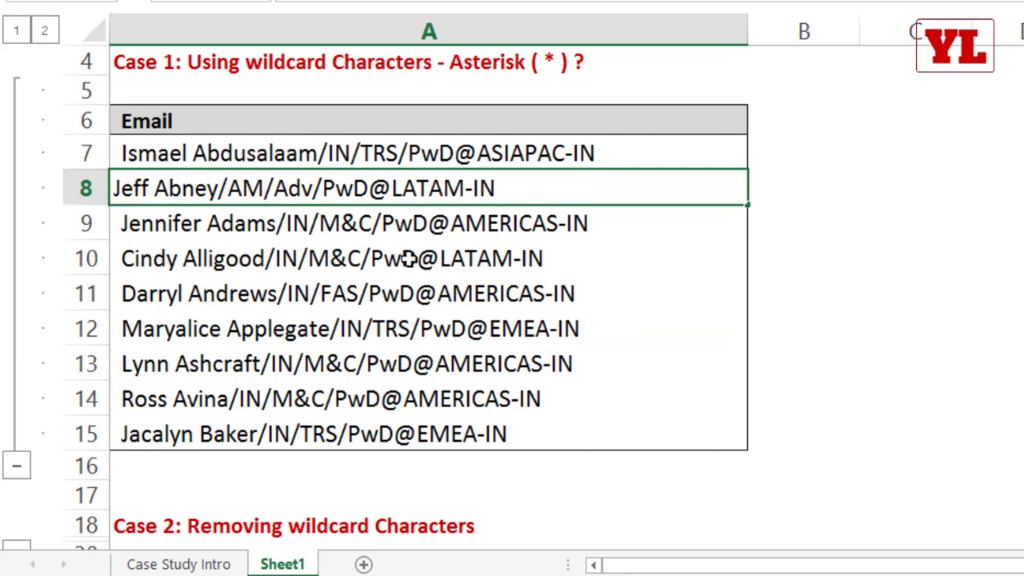
click(294, 223)
double_click(295, 223)
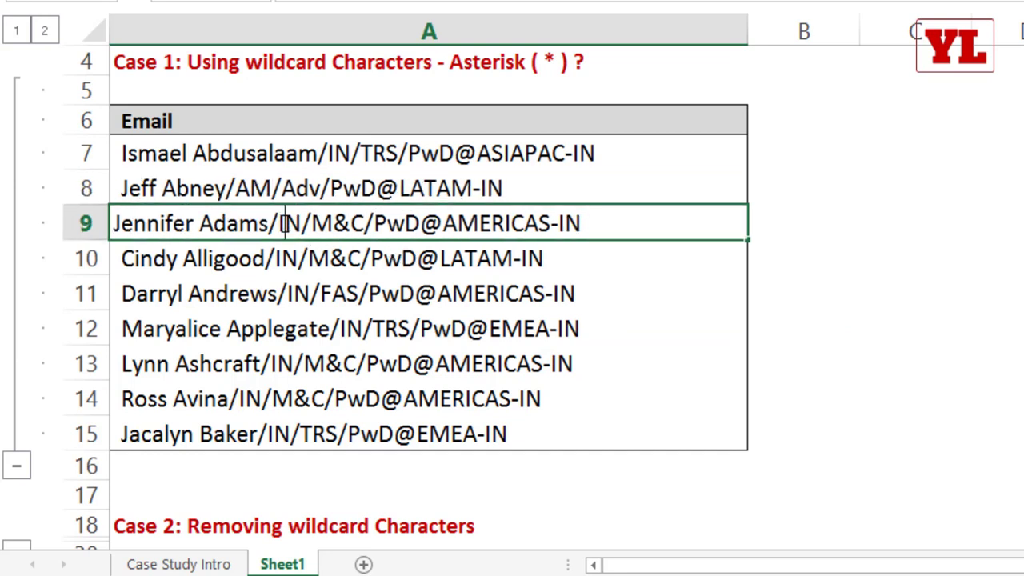
drag(279, 223, 301, 223)
text(JJ)
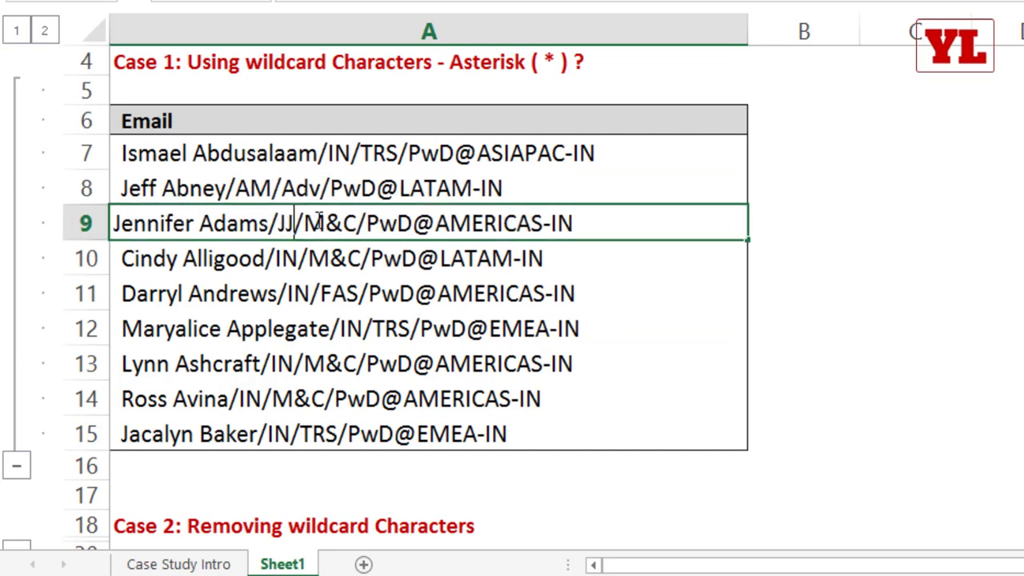
click(336, 328)
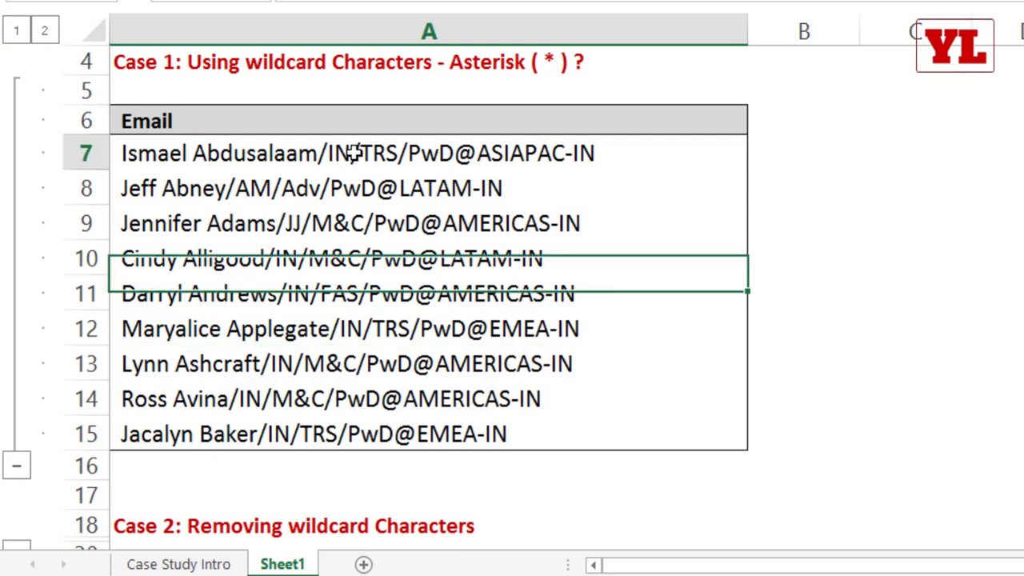
Replace /??/ with a hyphen across A7:A10, making 4 replacements.
drag(344, 152, 344, 256)
key(ctrl+h)
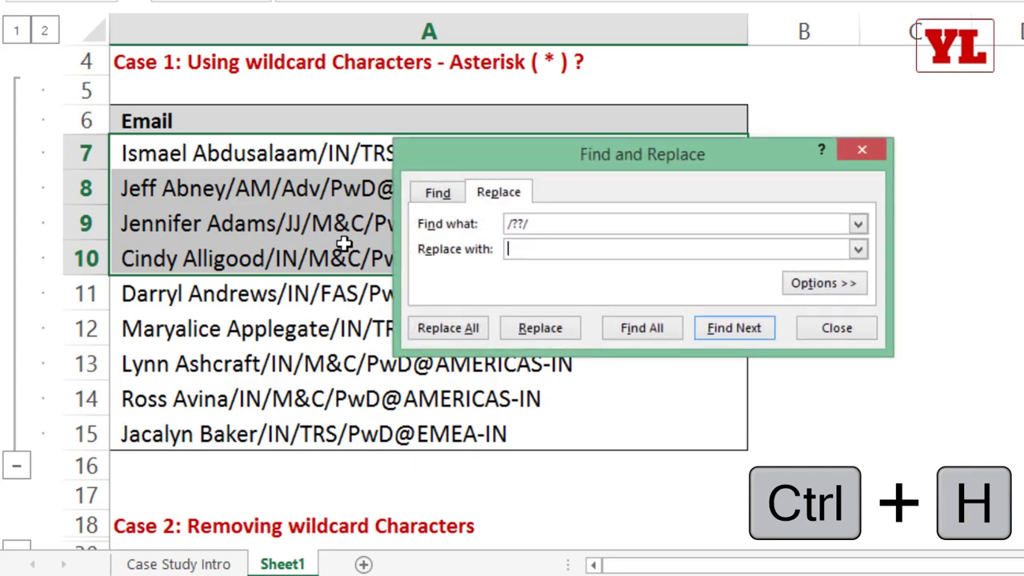
drag(571, 148, 682, 52)
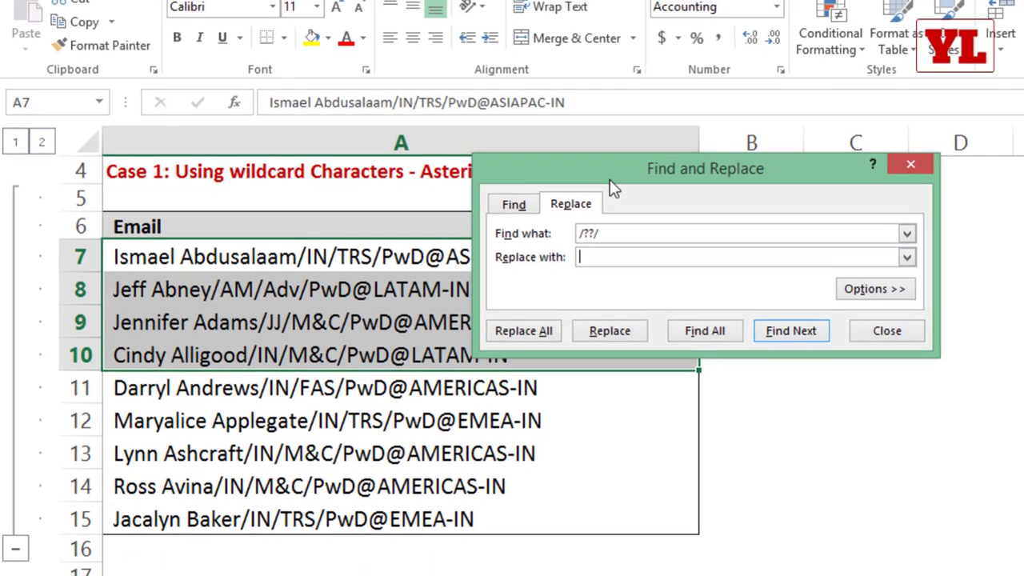
drag(652, 70, 238, 64)
click(240, 146)
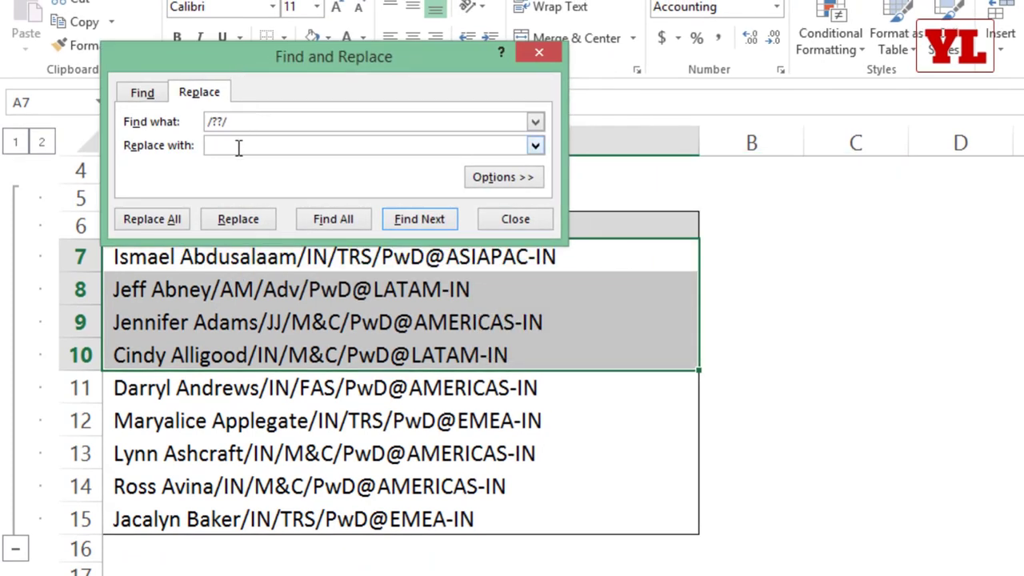
text(-)
click(156, 220)
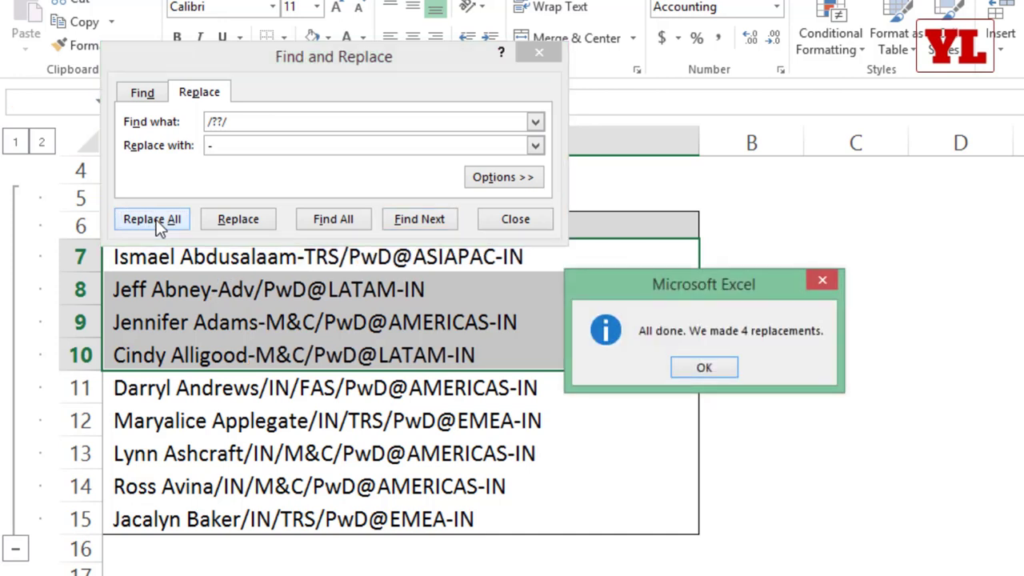
click(698, 369)
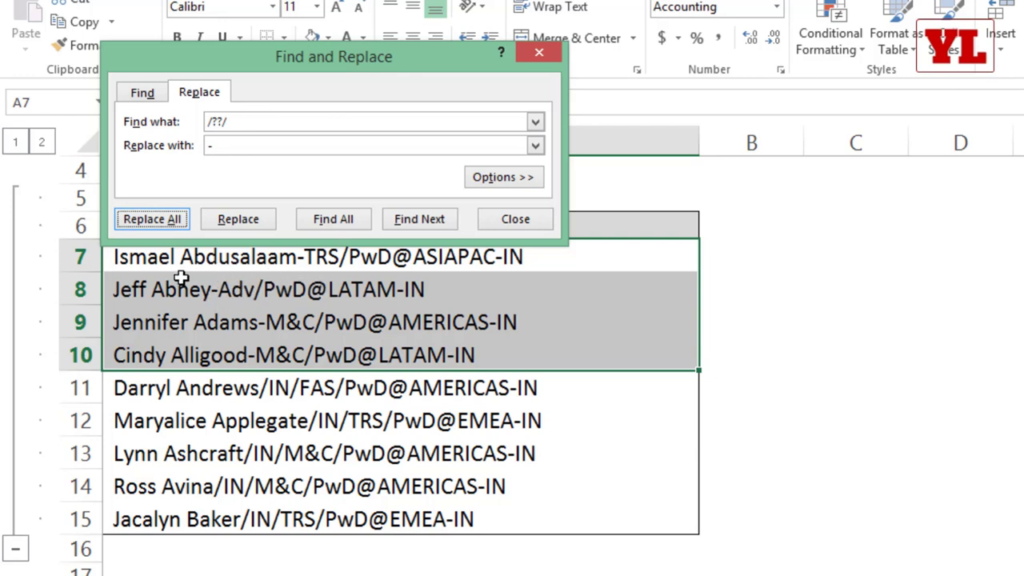
click(545, 49)
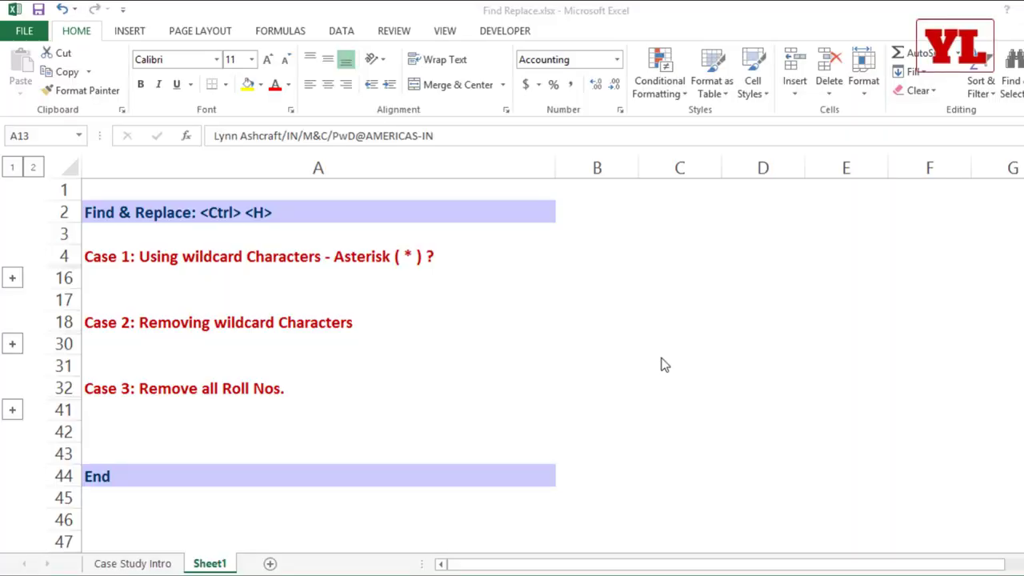
Expand the Case 2 section, inspect the asterisks in A22, then select A21:A26.
click(19, 350)
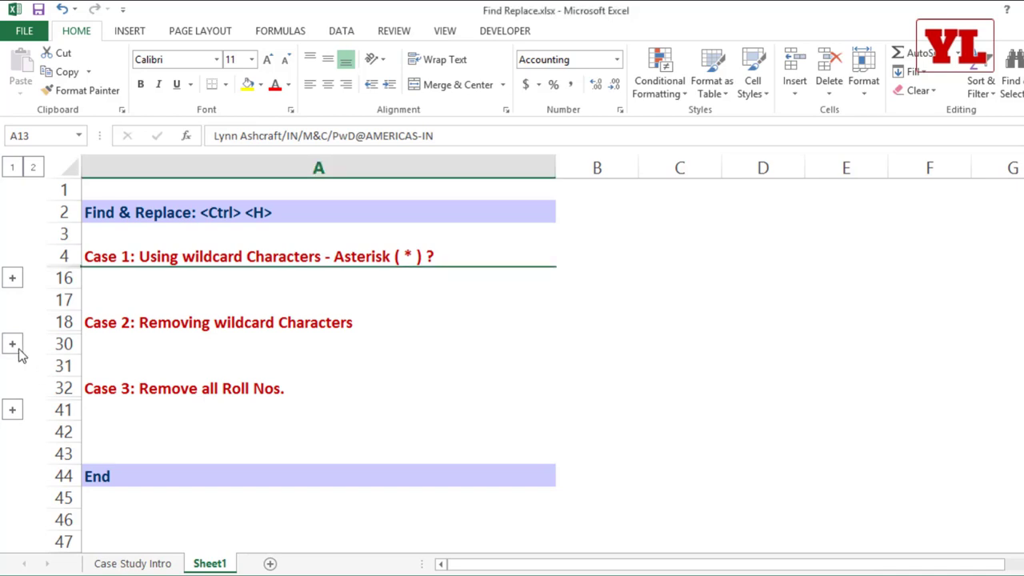
click(16, 348)
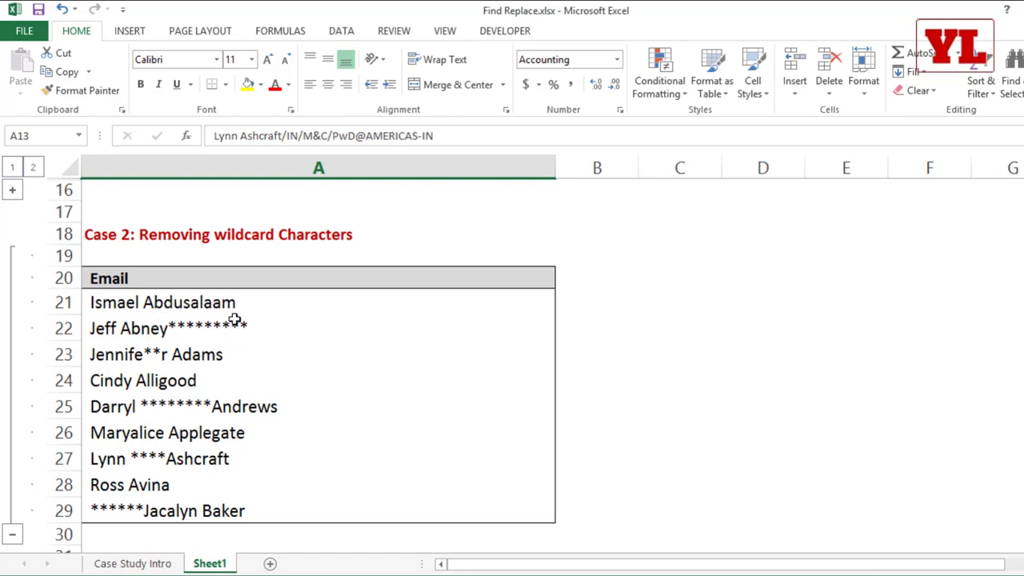
click(164, 329)
double_click(164, 330)
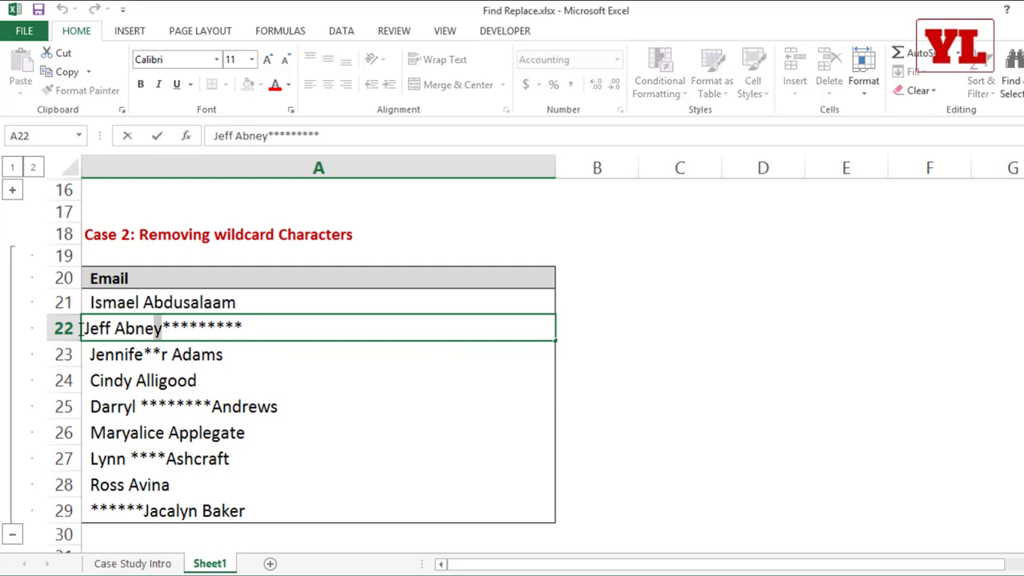
key(shift+Home)
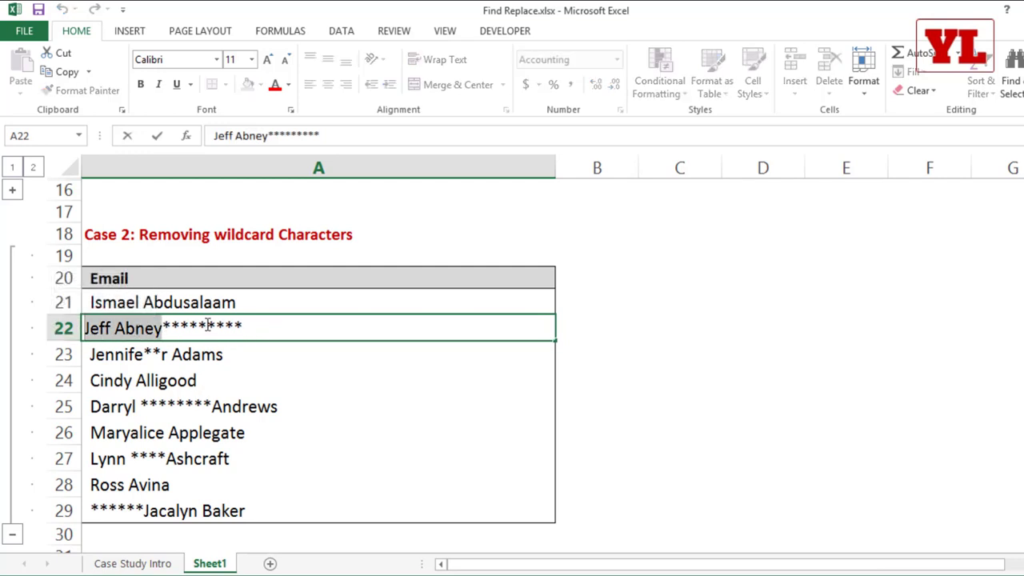
click(244, 379)
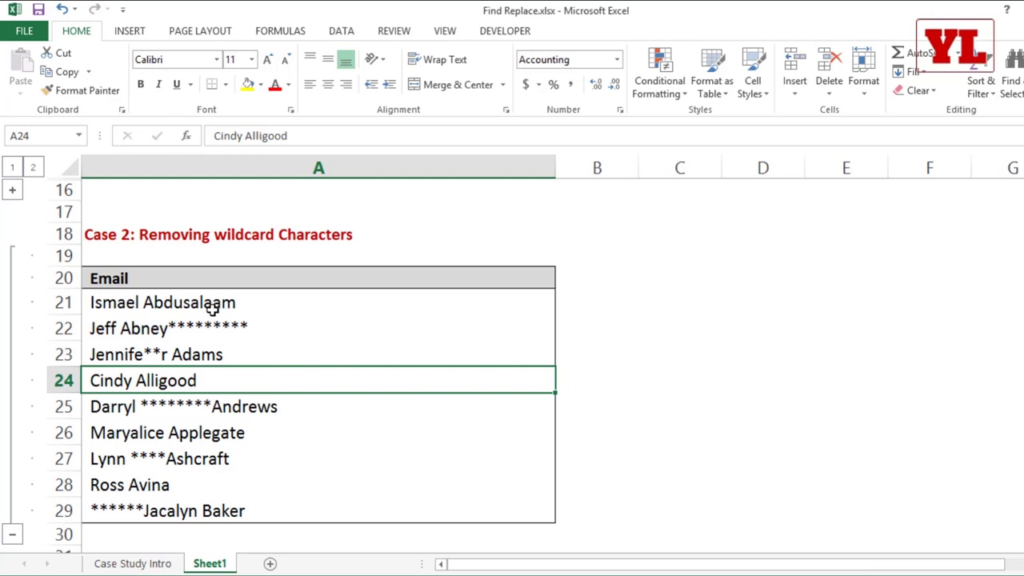
drag(210, 303, 204, 419)
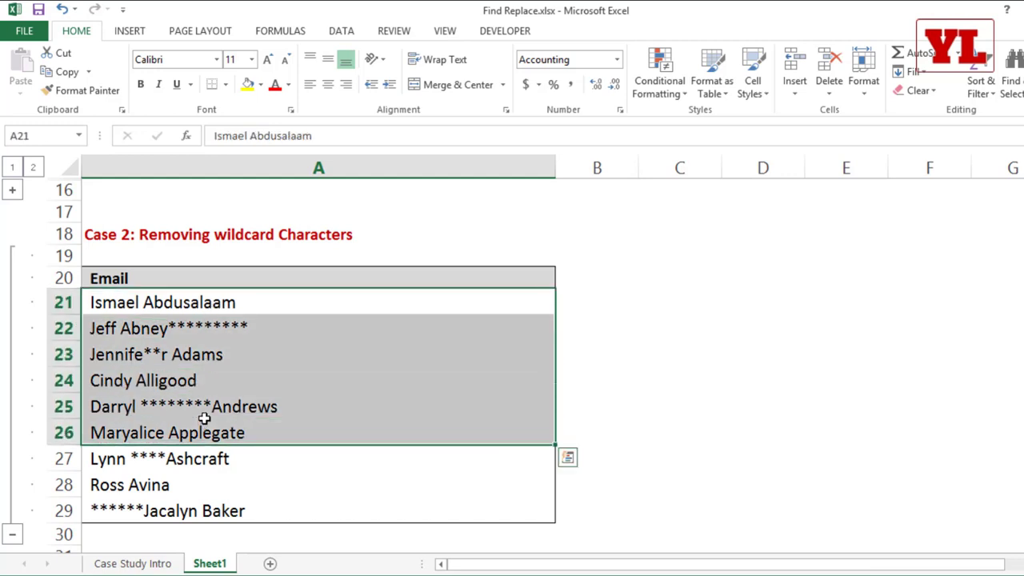
key(ctrl+h)
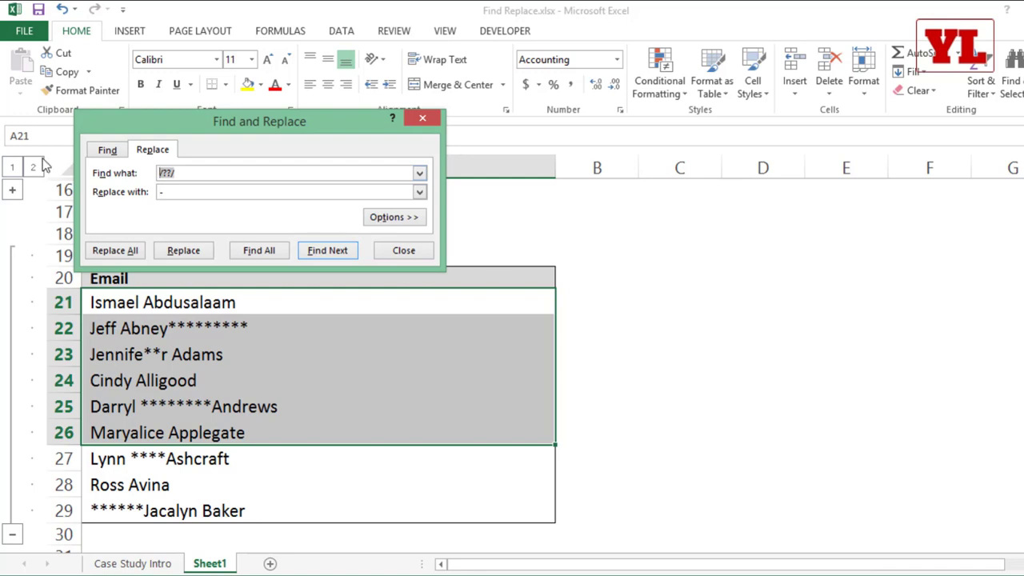
text(*)
click(179, 192)
click(114, 251)
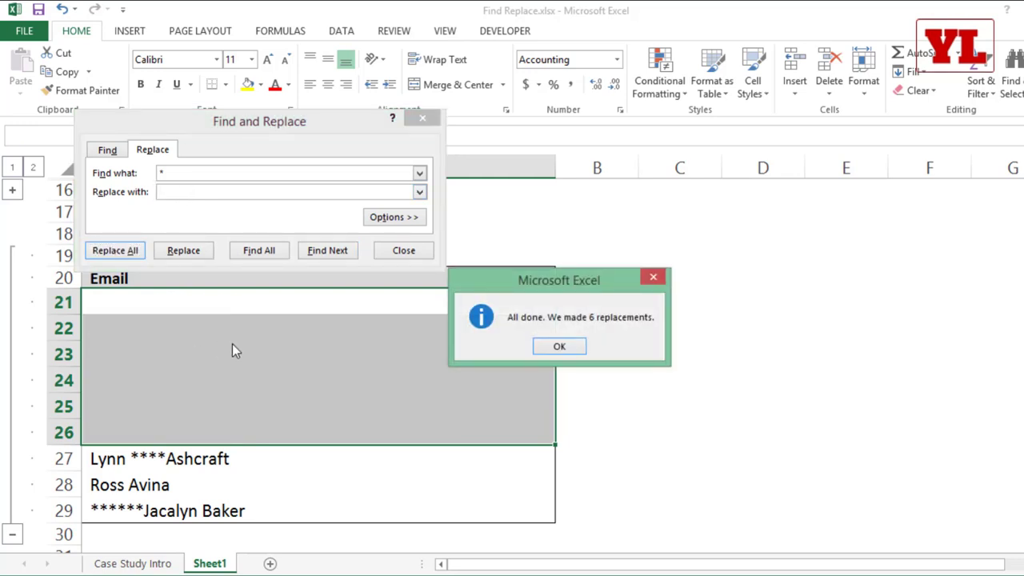
click(562, 347)
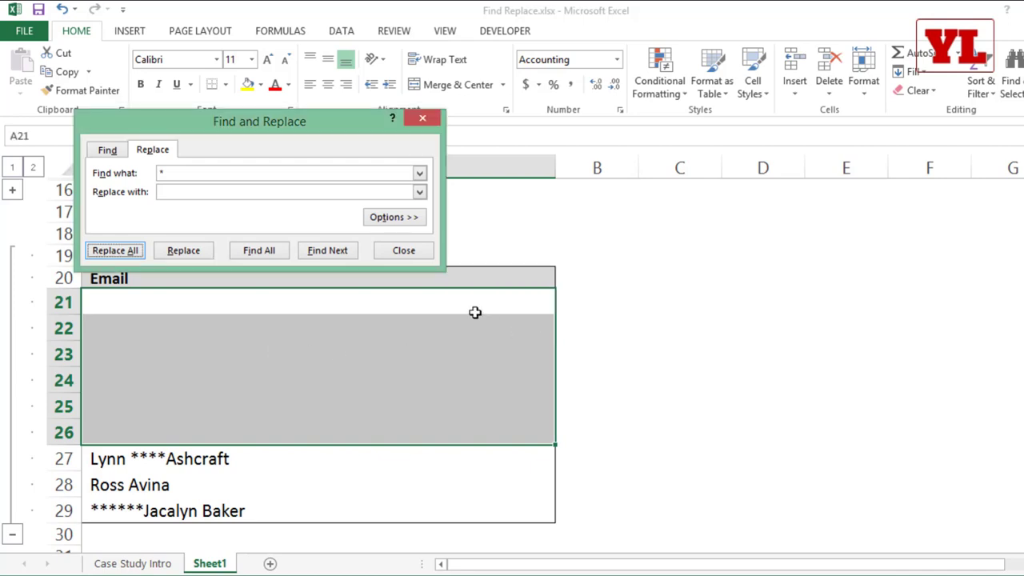
click(404, 251)
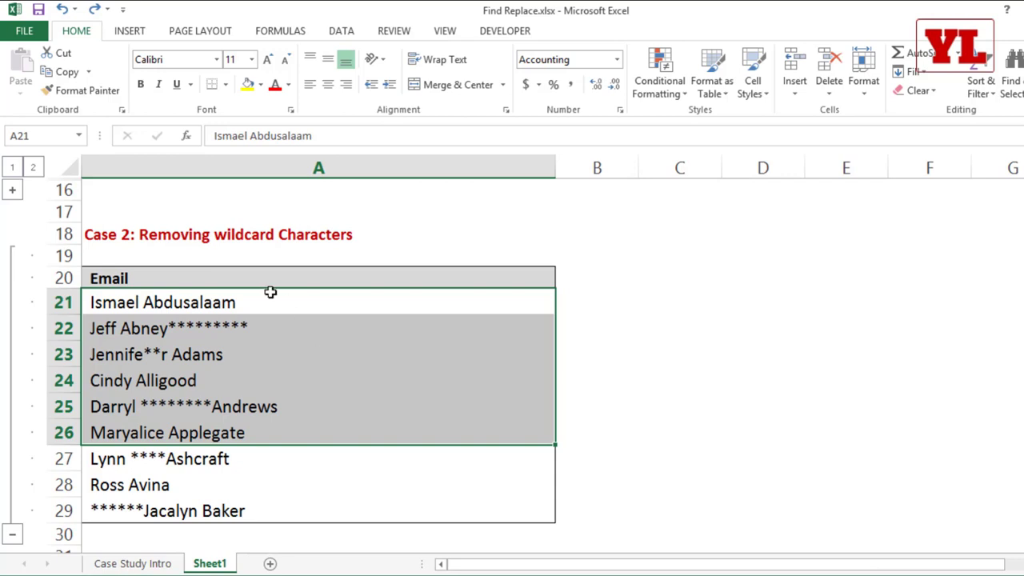
Reselect A21:A26 and bring up Replace from the Find & Select menu.
drag(270, 292, 264, 438)
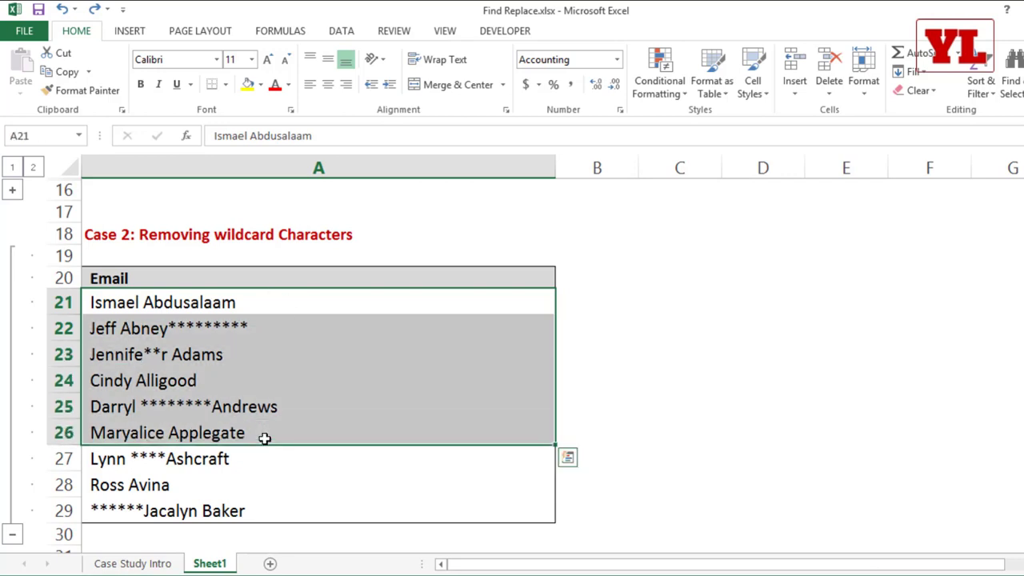
key(ctrl+h)
text(*)
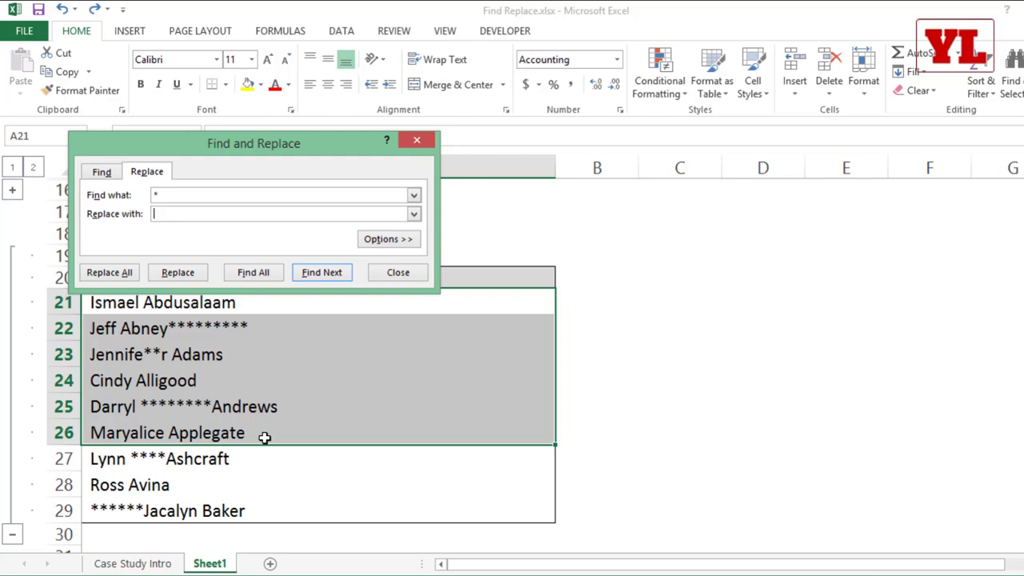
key(Escape)
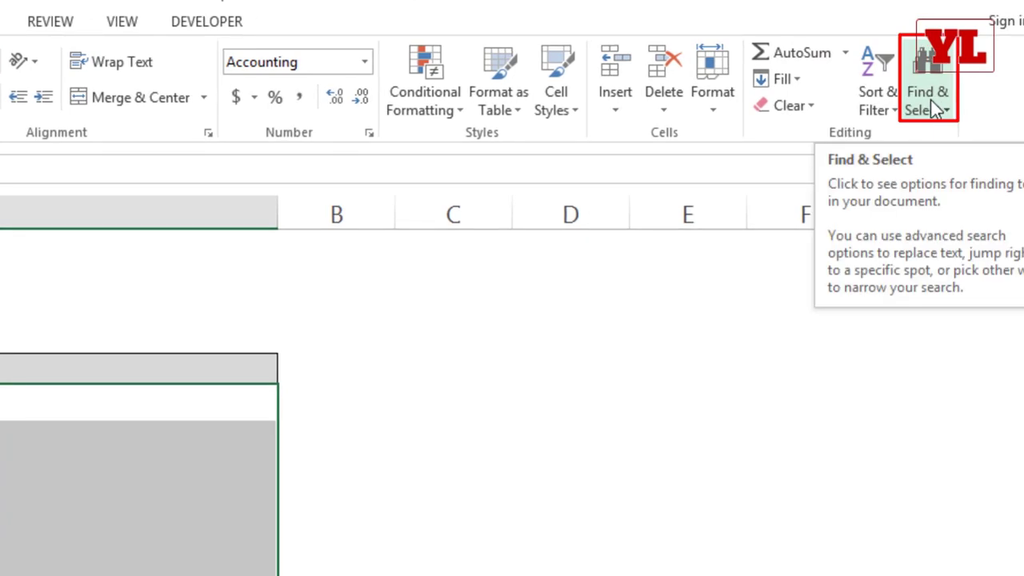
click(936, 110)
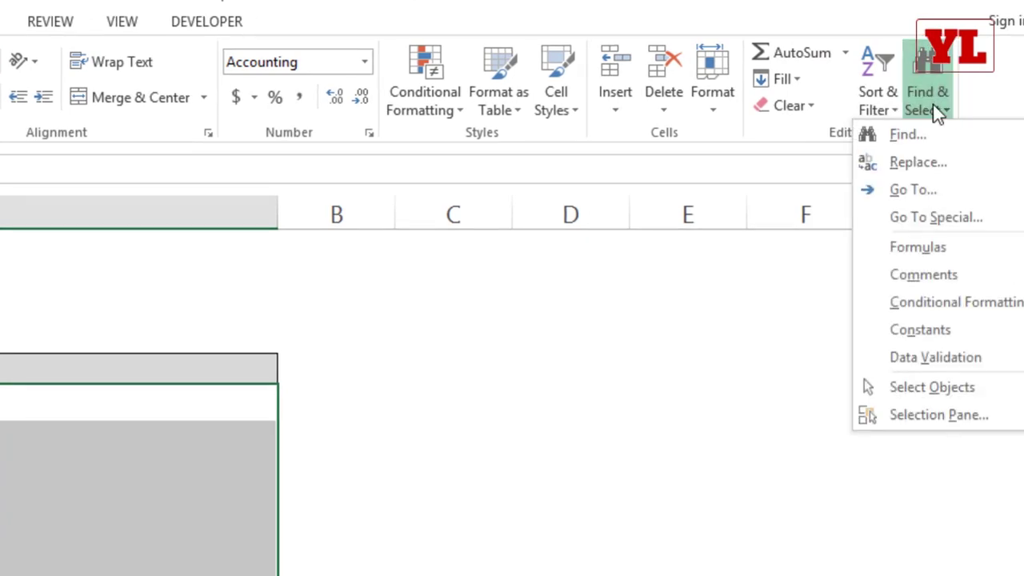
click(932, 164)
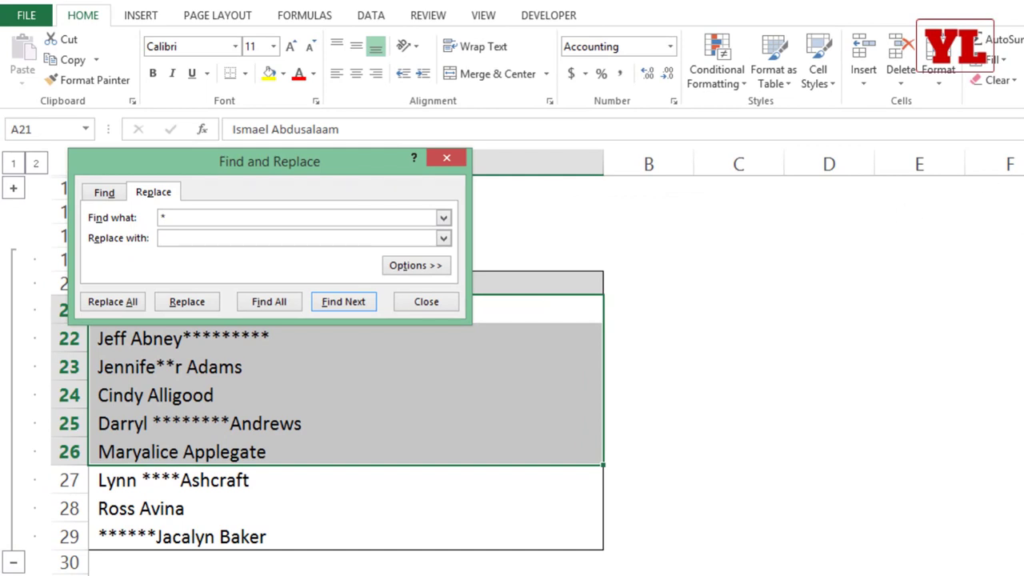
Replace ~* with nothing to strip literal asterisks, making 19 replacements.
drag(181, 219, 128, 217)
key(Delete)
text(~)
text(*)
click(133, 304)
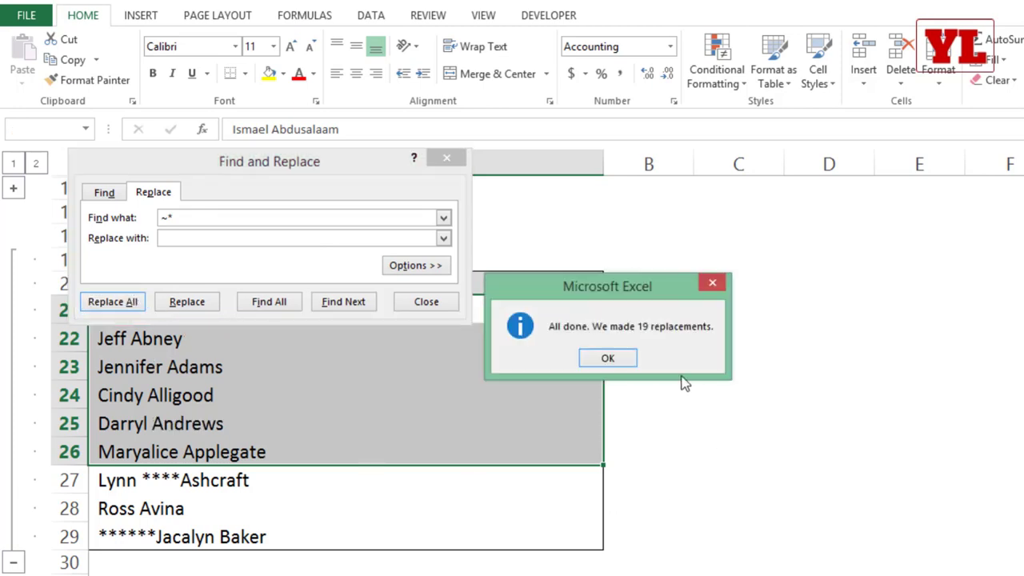
click(623, 360)
click(441, 302)
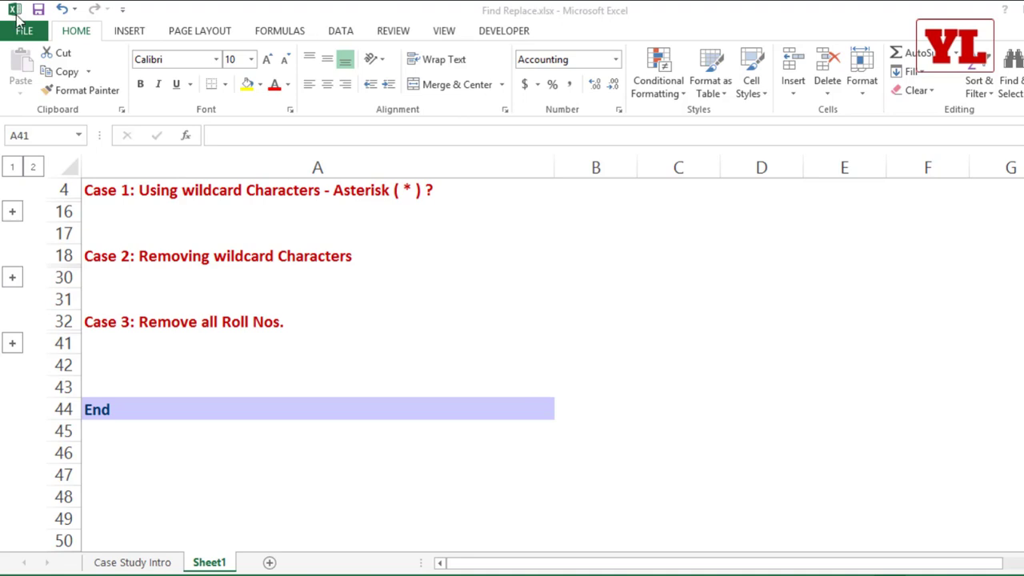
Expand the Case 3 group and delete the roll number 2199 from A36.
click(12, 345)
click(12, 344)
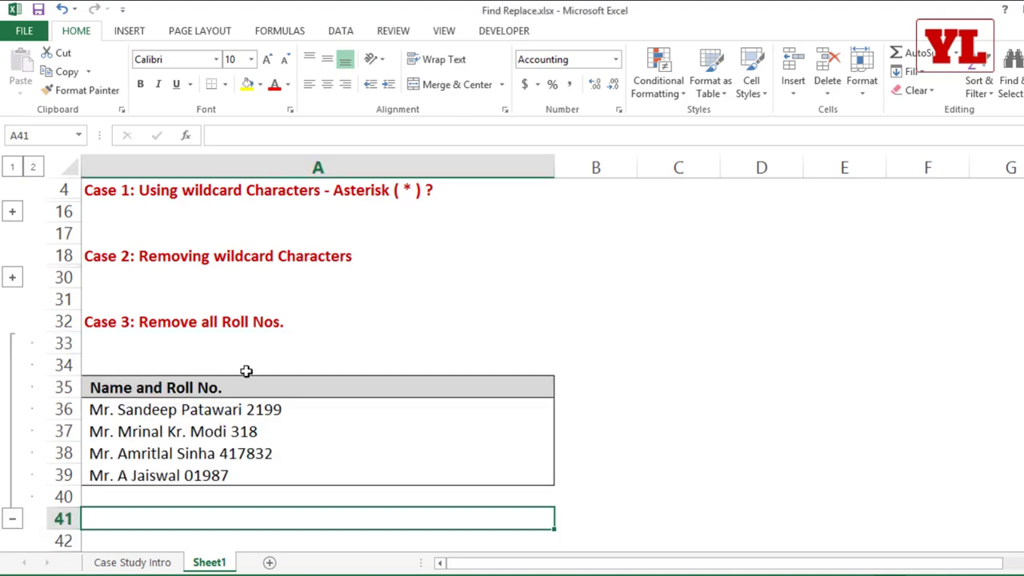
scroll(256, 368, down, 1)
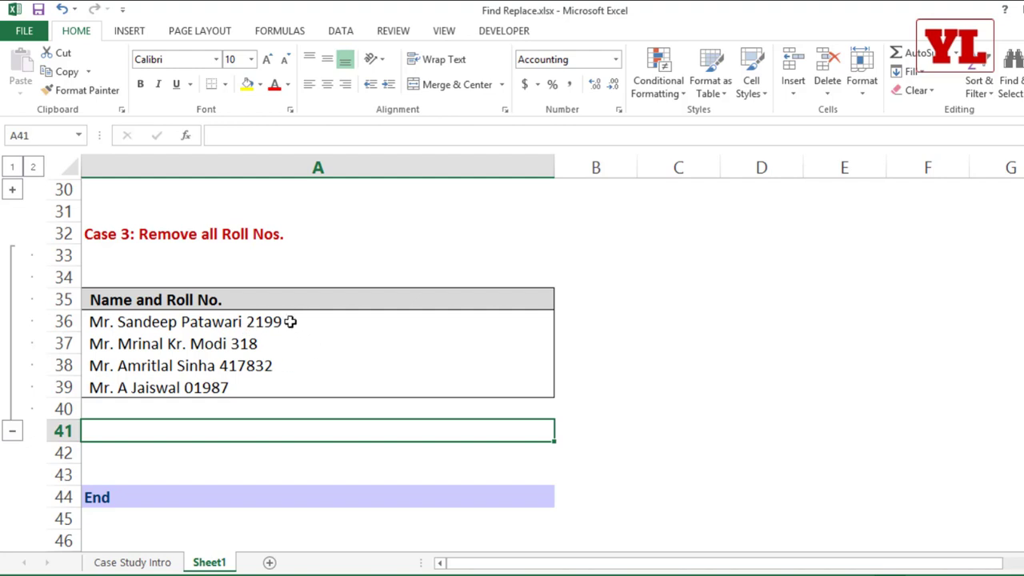
double_click(242, 323)
drag(242, 322, 355, 333)
key(ctrl+c)
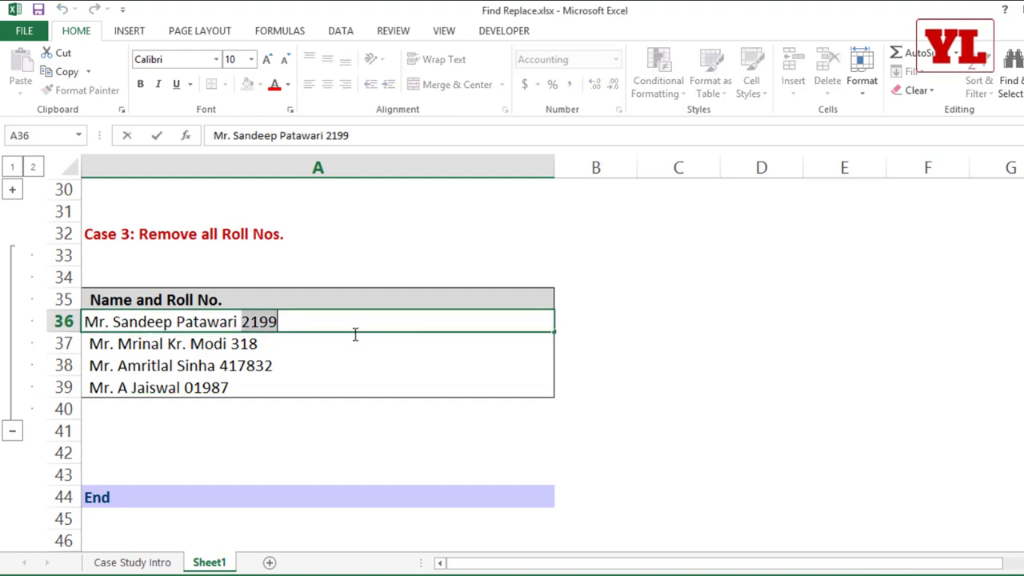
click(244, 321)
drag(244, 322, 327, 319)
key(Delete)
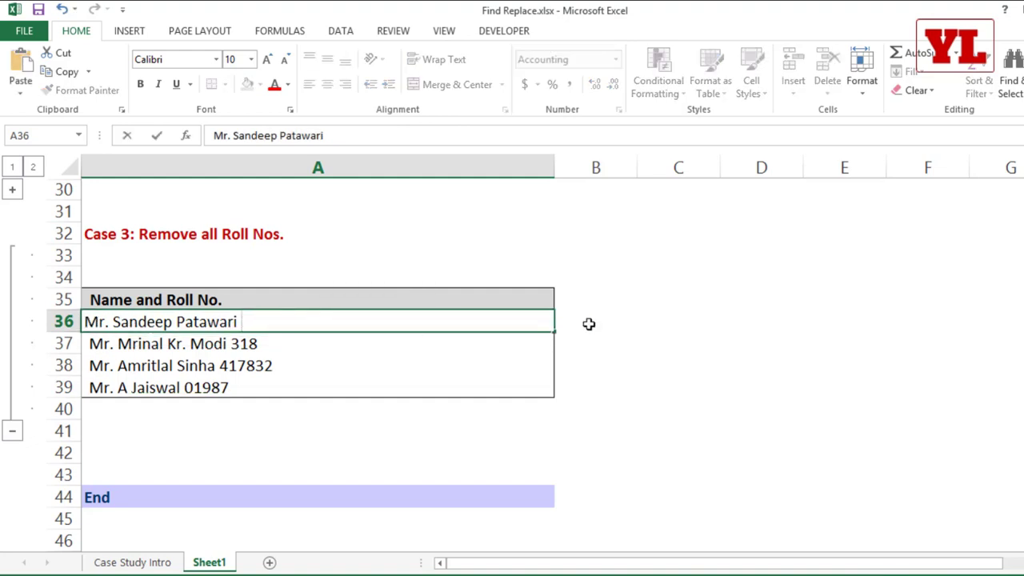
Paste 2199 into B36, undo the change, and select A36:A39.
click(585, 323)
key(ctrl+v)
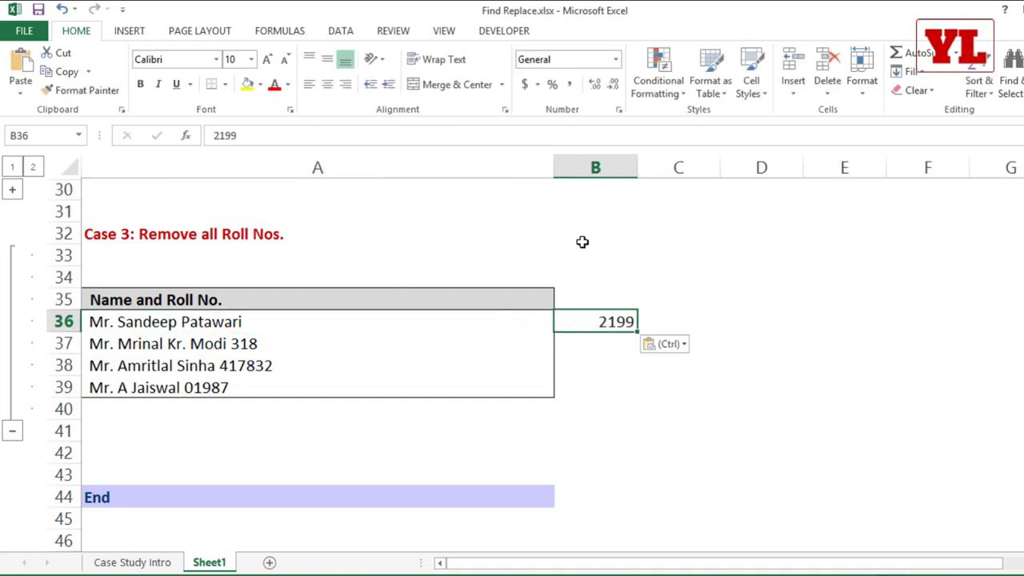
drag(555, 165, 284, 207)
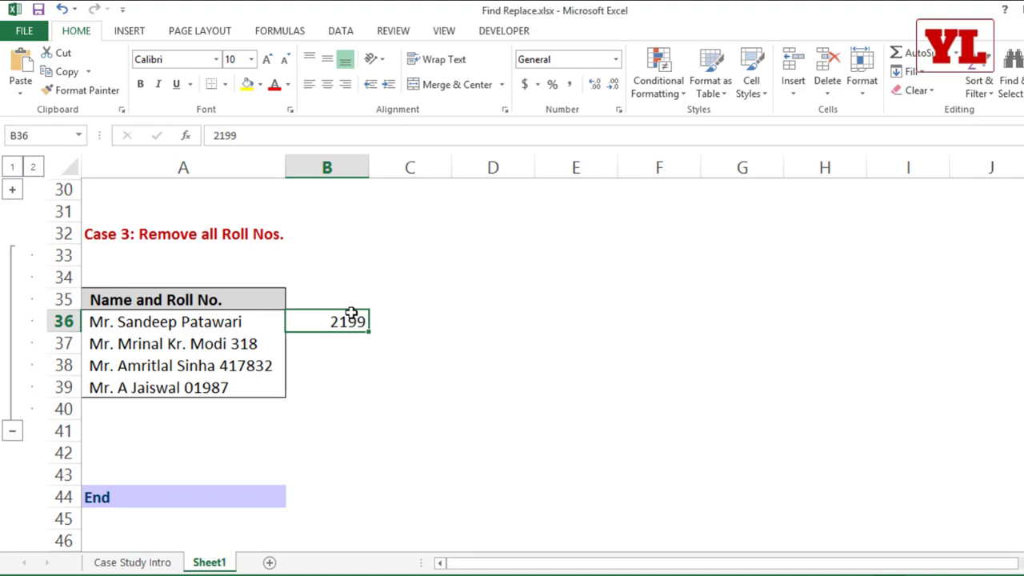
key(ctrl+z)
key(ctrl+z)
key(ctrl+z)
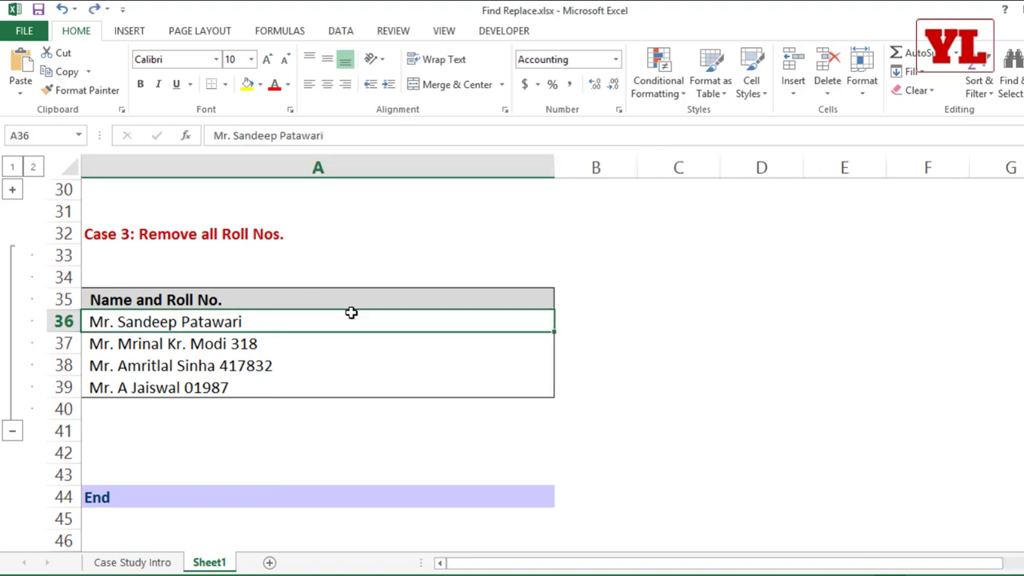
key(ctrl+z)
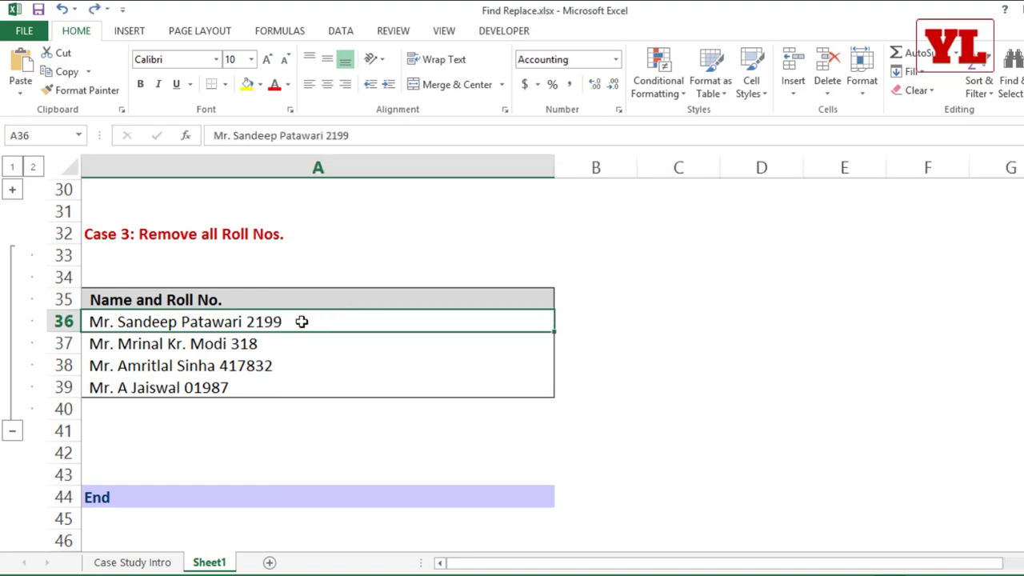
drag(301, 321, 283, 388)
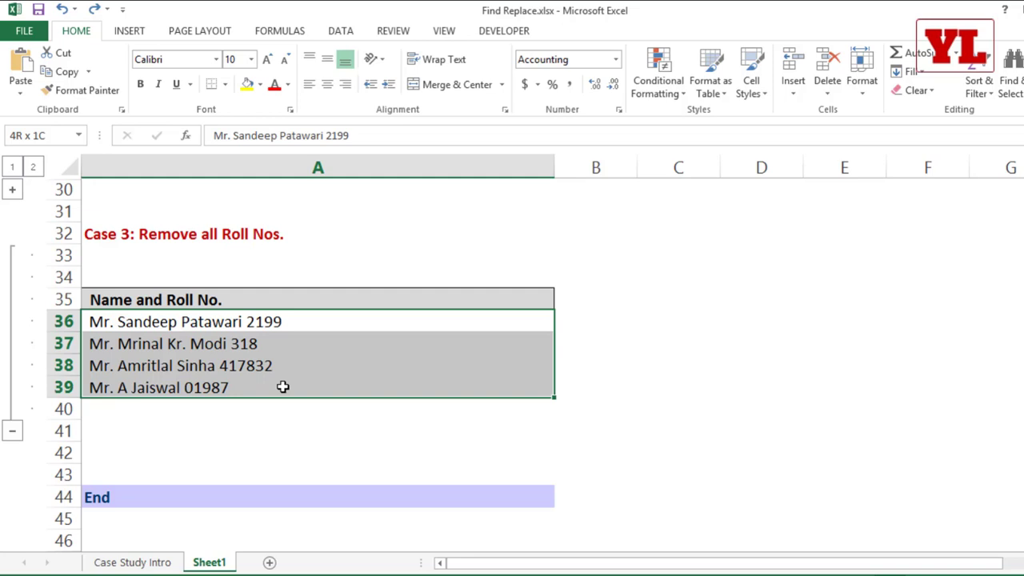
drag(282, 387, 282, 387)
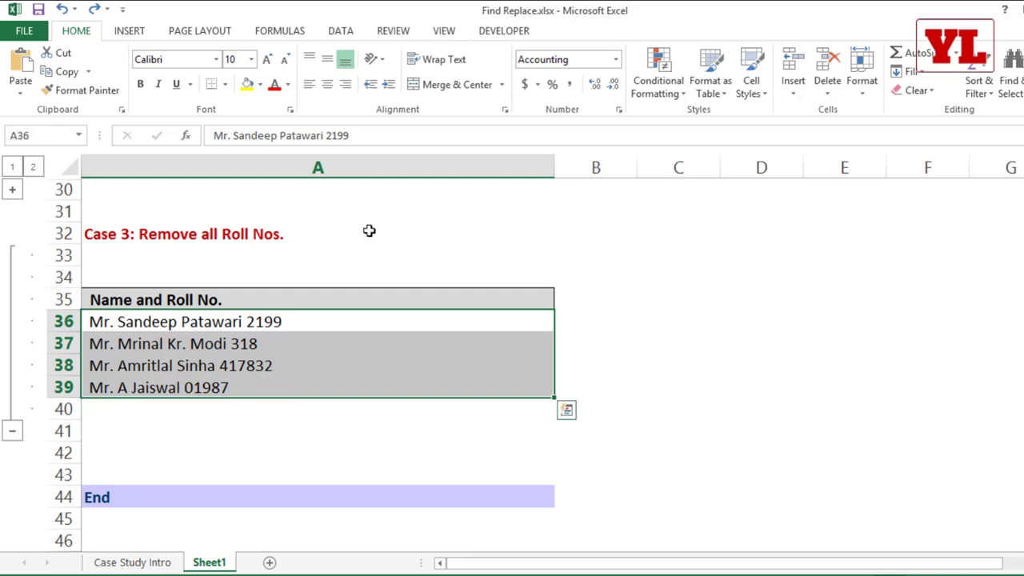
click(340, 31)
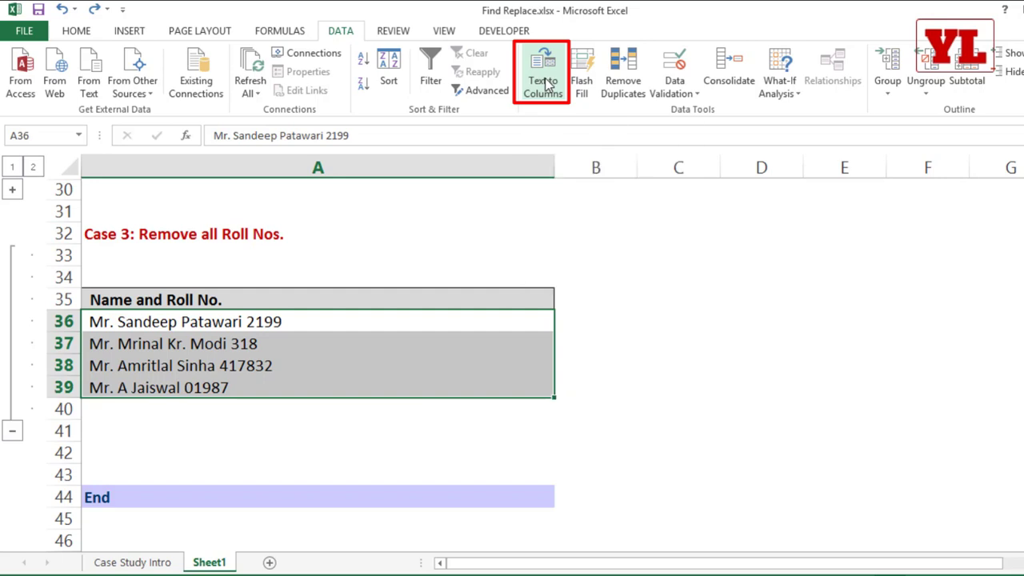
Try Text to Columns on A36:A39, first space-delimited then fixed width, and cancel.
click(548, 84)
drag(262, 56, 518, 54)
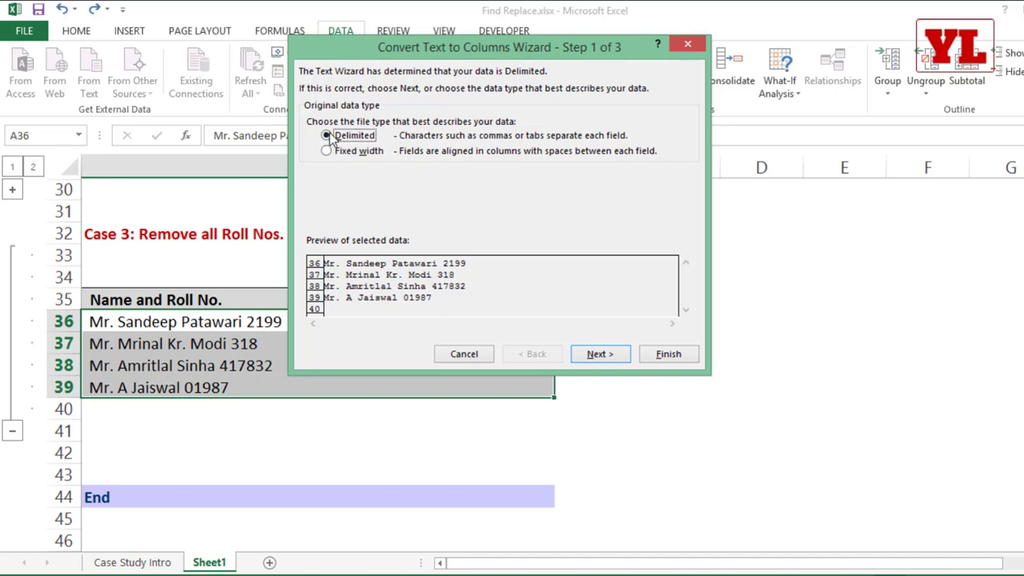
click(590, 356)
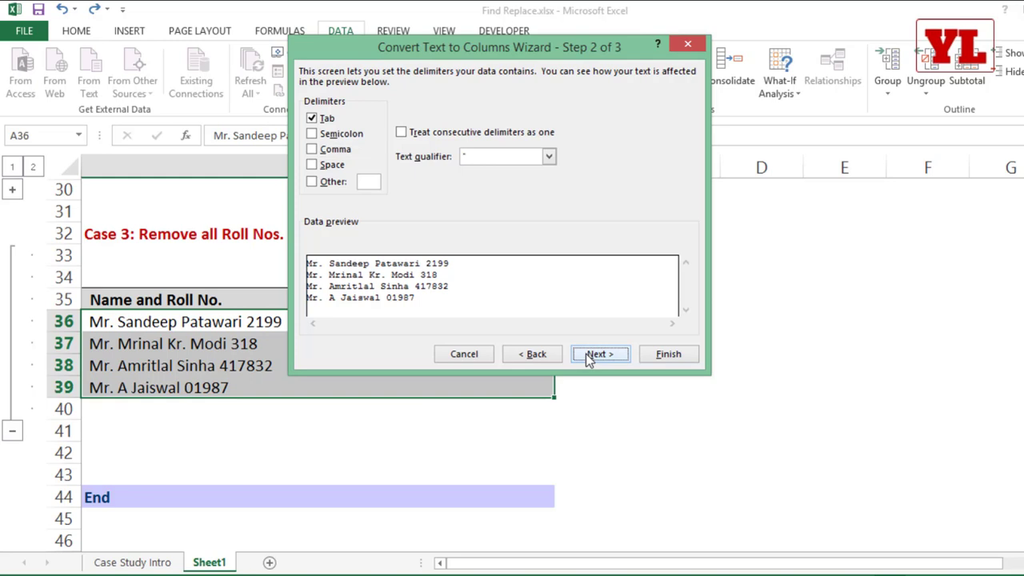
click(312, 164)
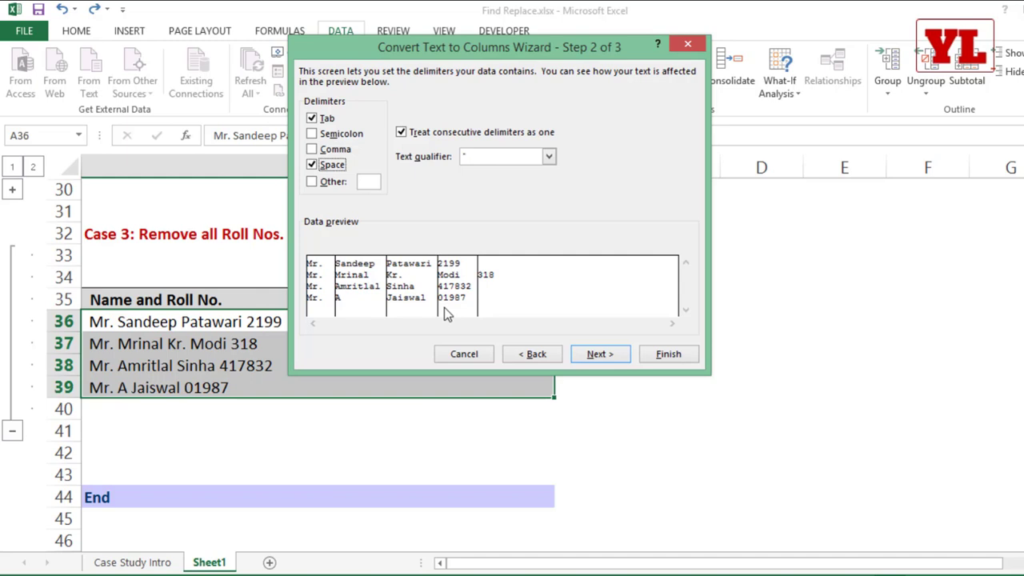
click(537, 354)
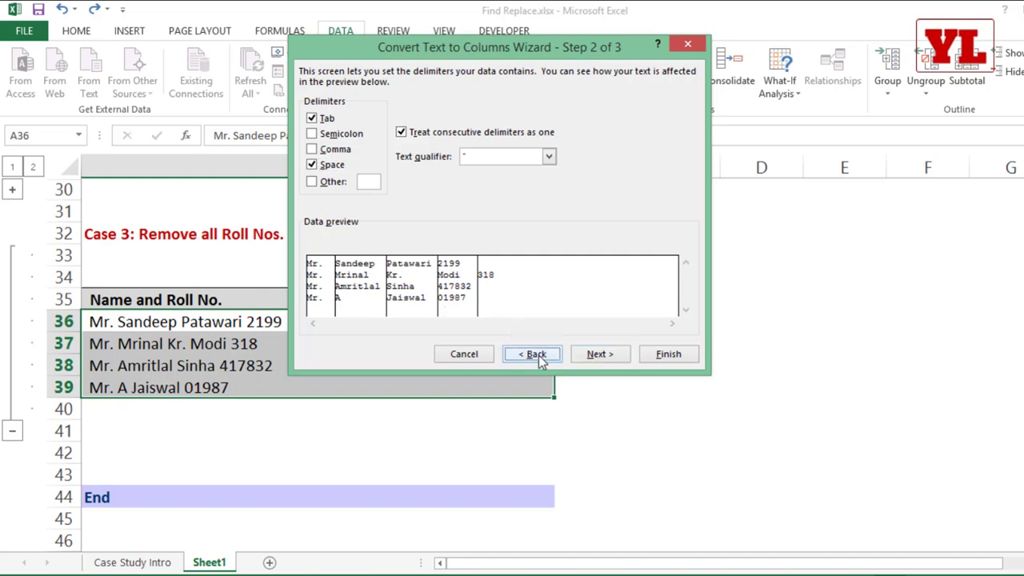
click(337, 157)
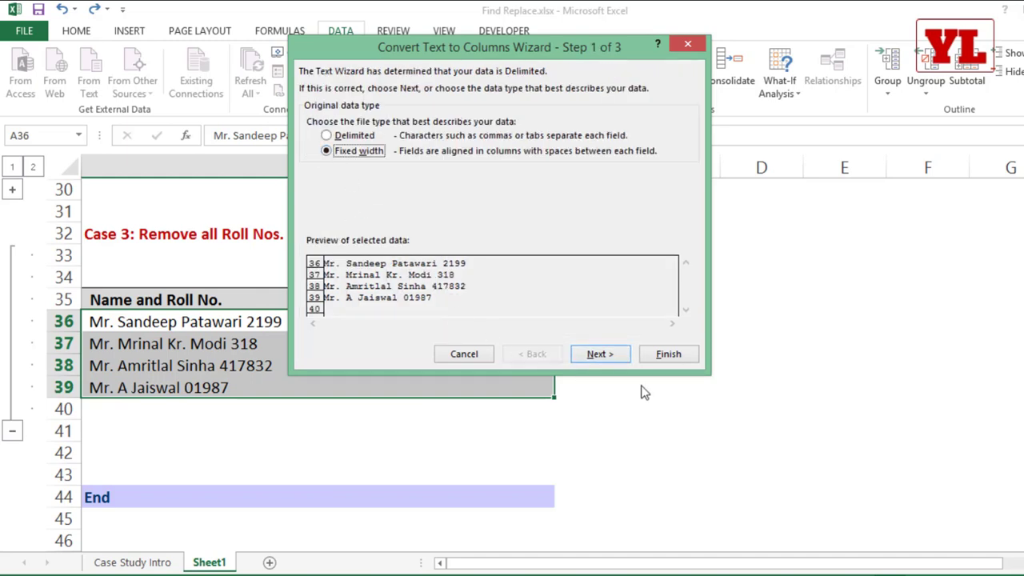
click(605, 360)
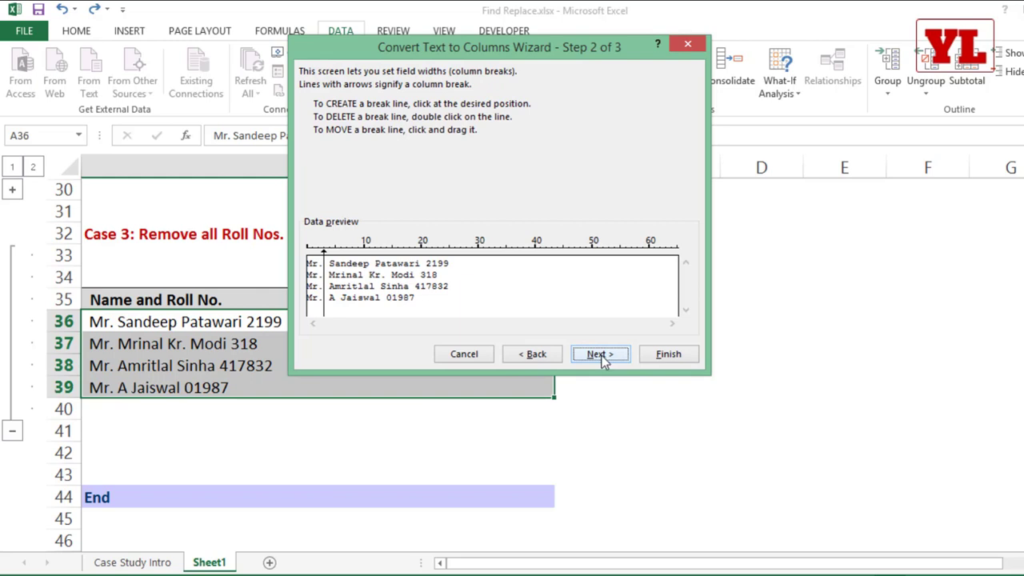
click(415, 276)
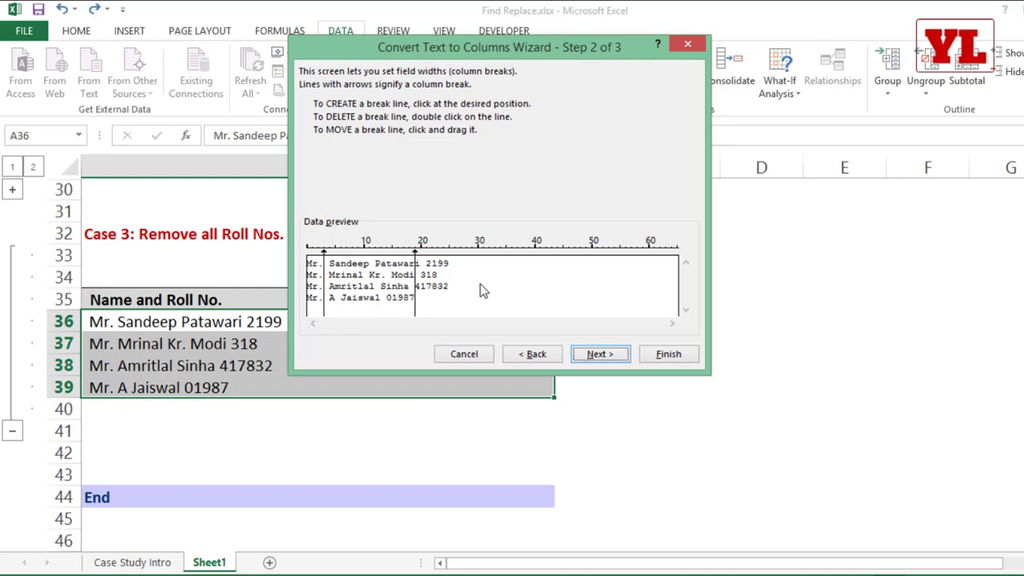
key(Escape)
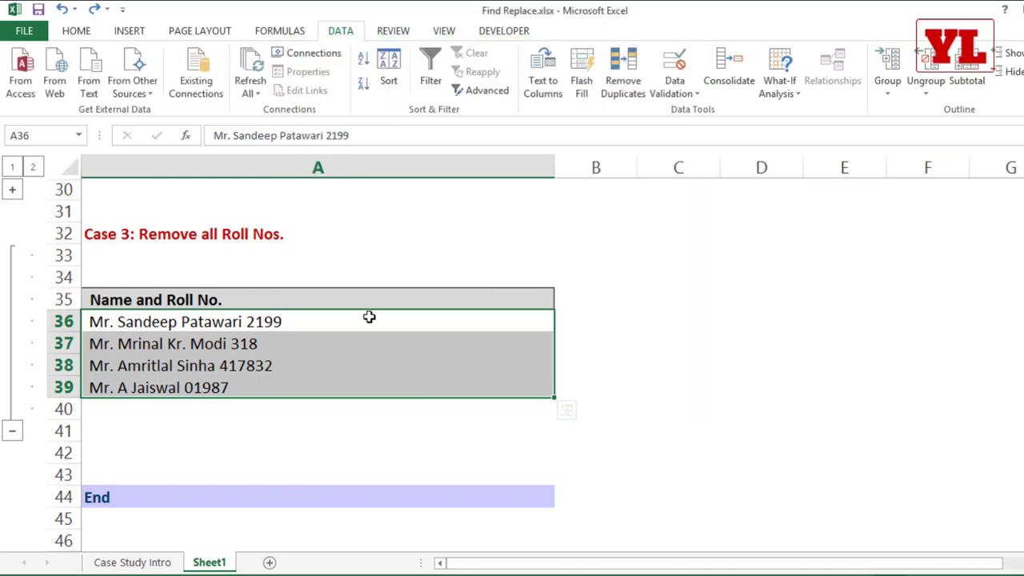
Reselect A36:A39 and clear the previous Find what text in Find and Replace.
drag(369, 318, 364, 388)
key(ctrl+h)
drag(211, 195, 445, 151)
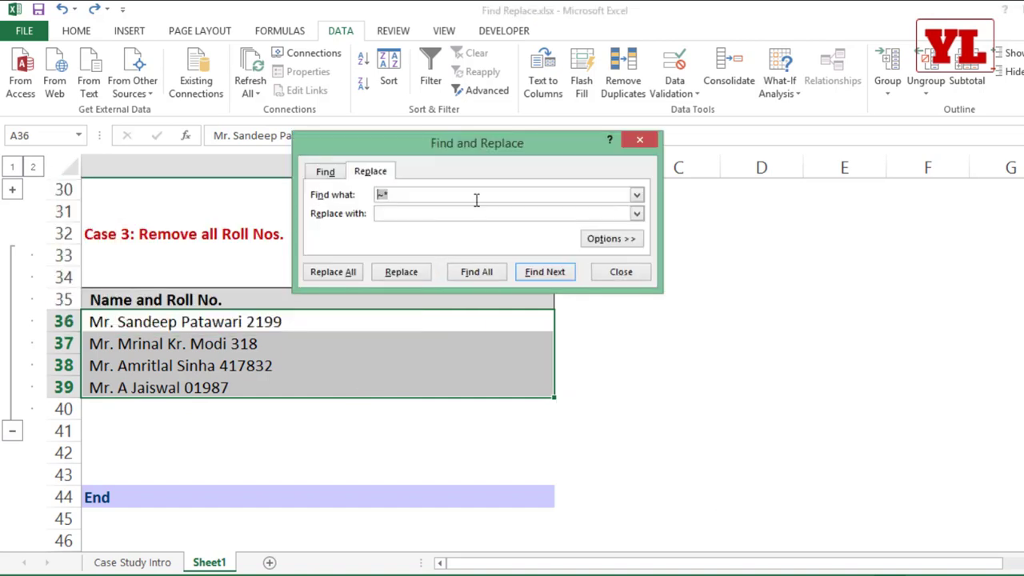
key(BackSpace)
key(BackSpace)
click(620, 272)
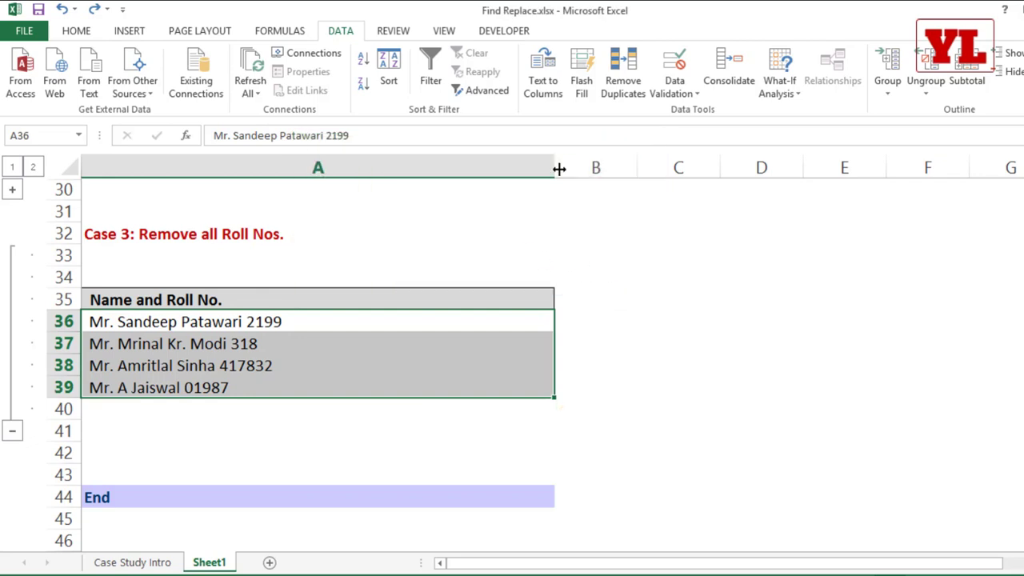
Narrow column A to fit the names and begin =RIGHT( in B36.
drag(557, 168, 320, 205)
click(362, 314)
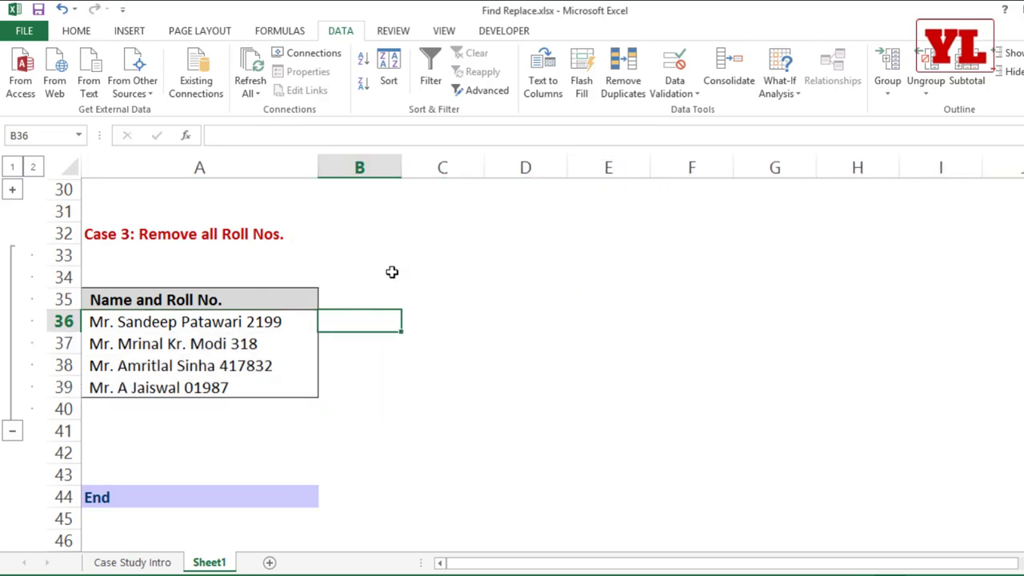
text(=righ)
key(Tab)
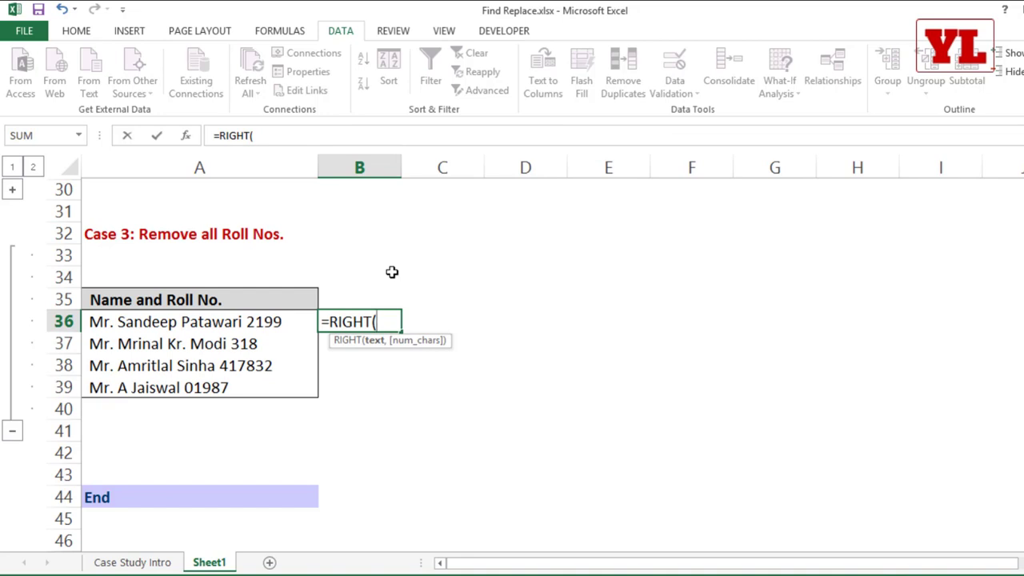
Enter =RIGHT(A36,4) in B36, fill it to B38, clear the results, then select A36:A39.
click(286, 330)
text(,4)
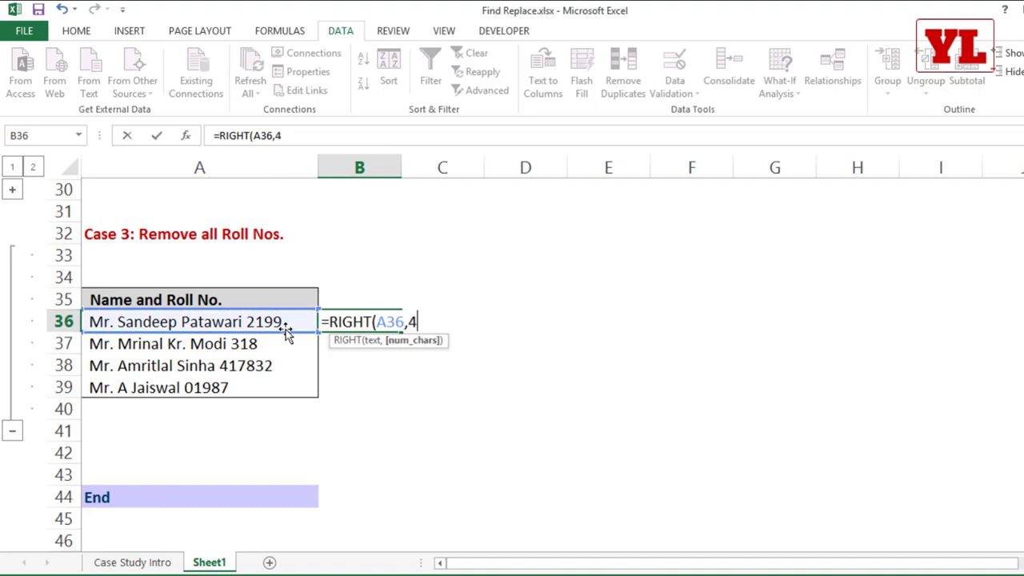
text())
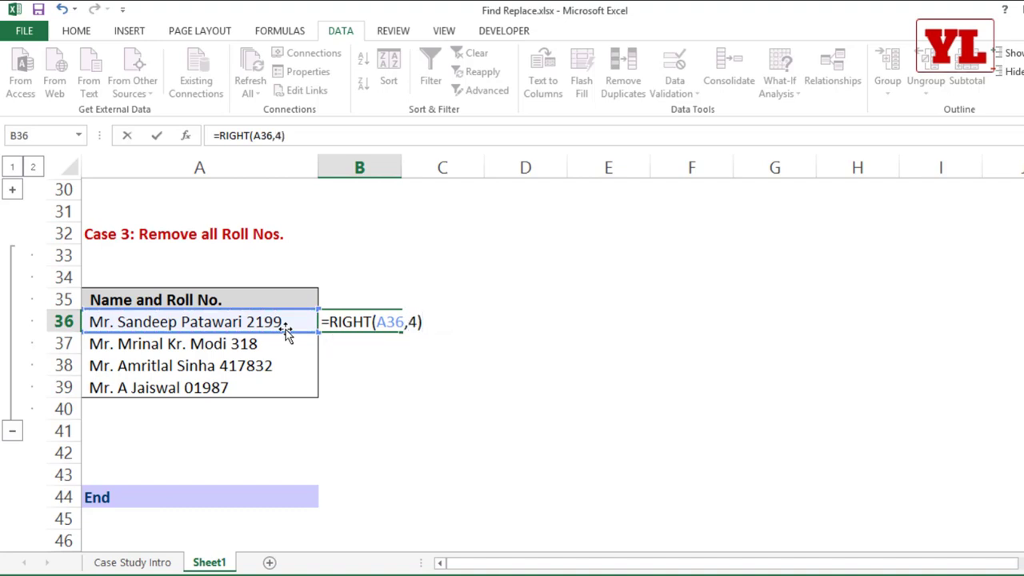
key(Return)
click(356, 322)
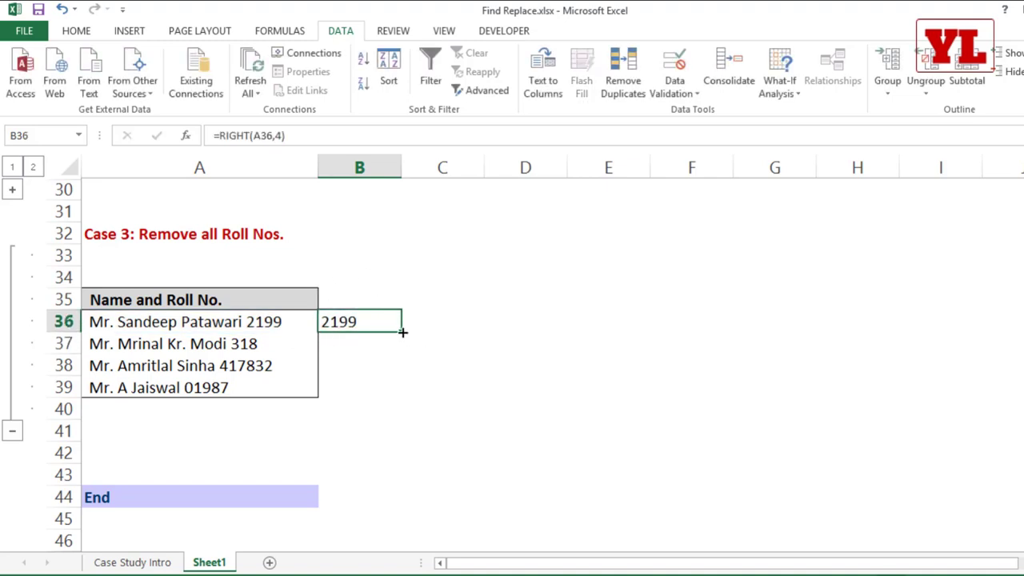
drag(402, 332, 400, 374)
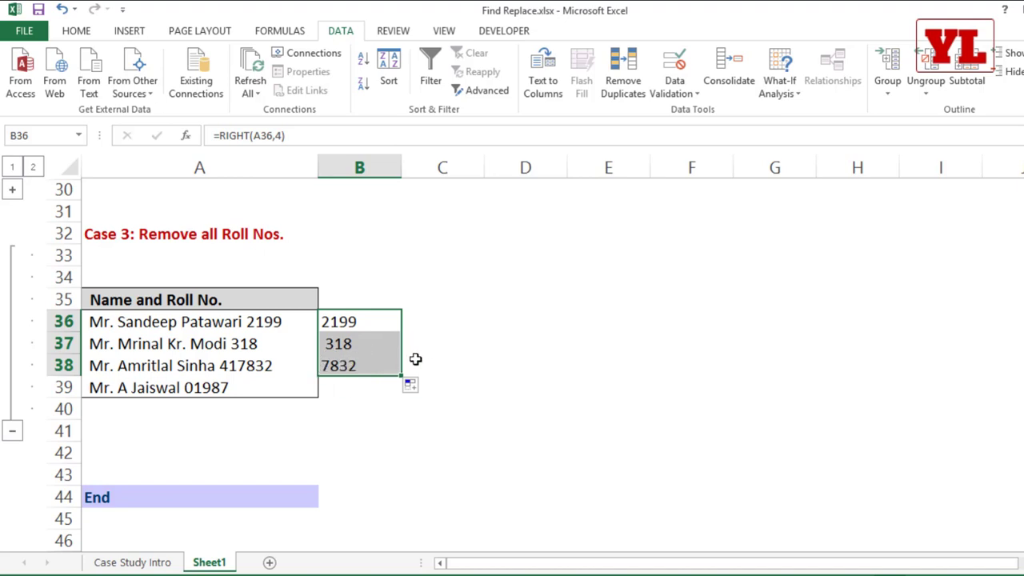
key(Delete)
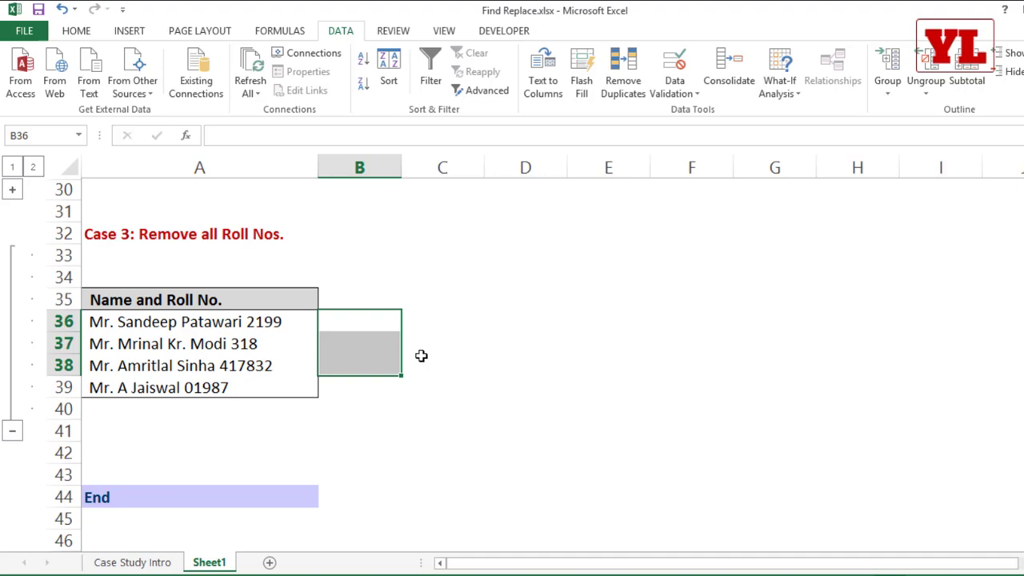
drag(184, 321, 253, 384)
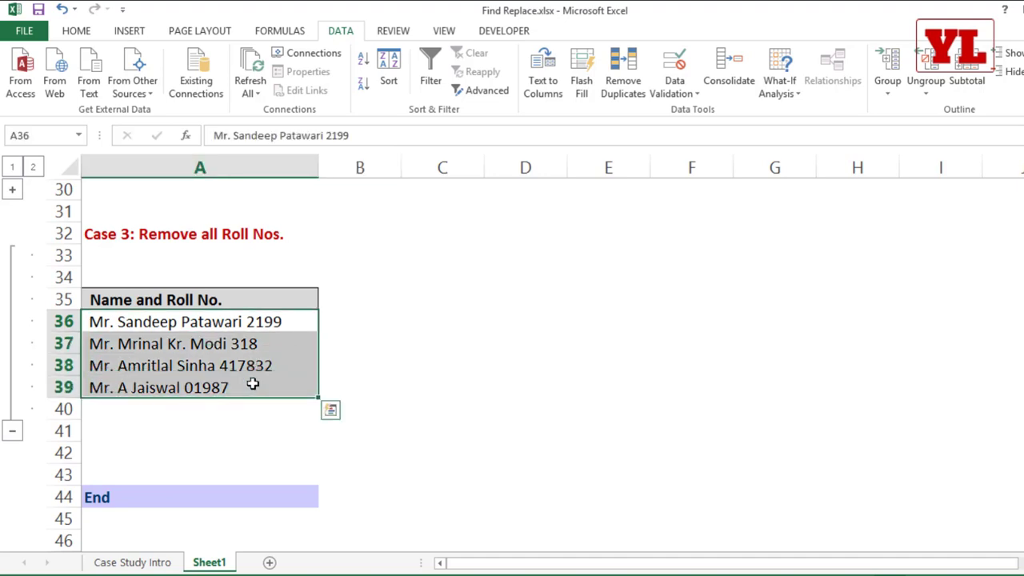
Paste the copied name and roll-number list into a new blank Word document.
key(ctrl+c)
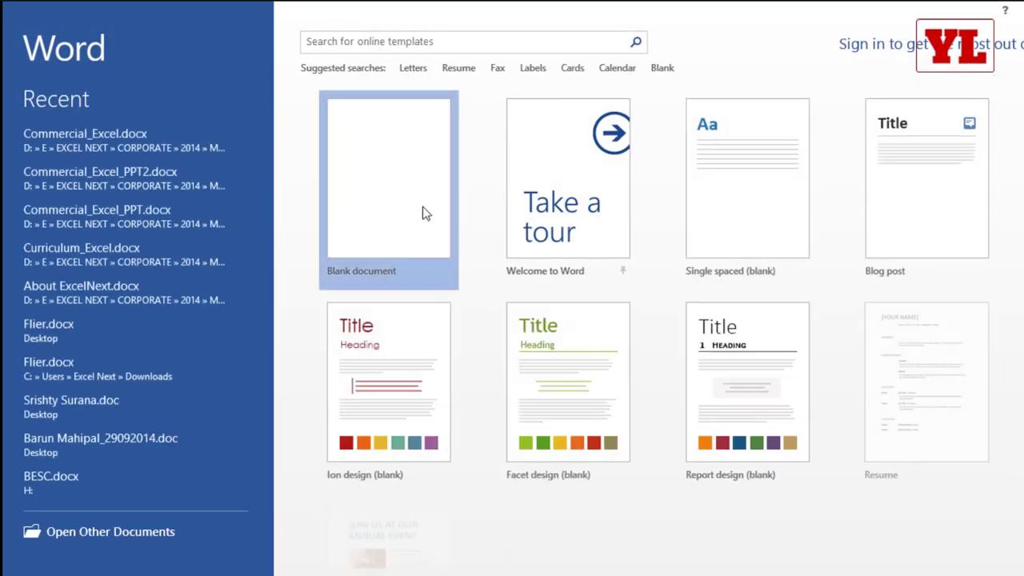
click(423, 213)
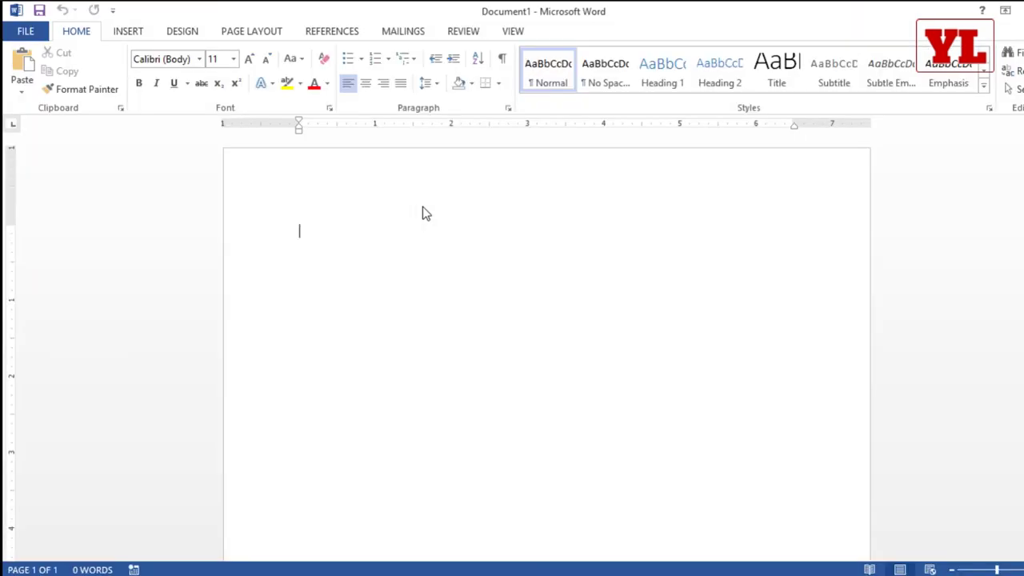
key(ctrl+v)
key(ctrl+v)
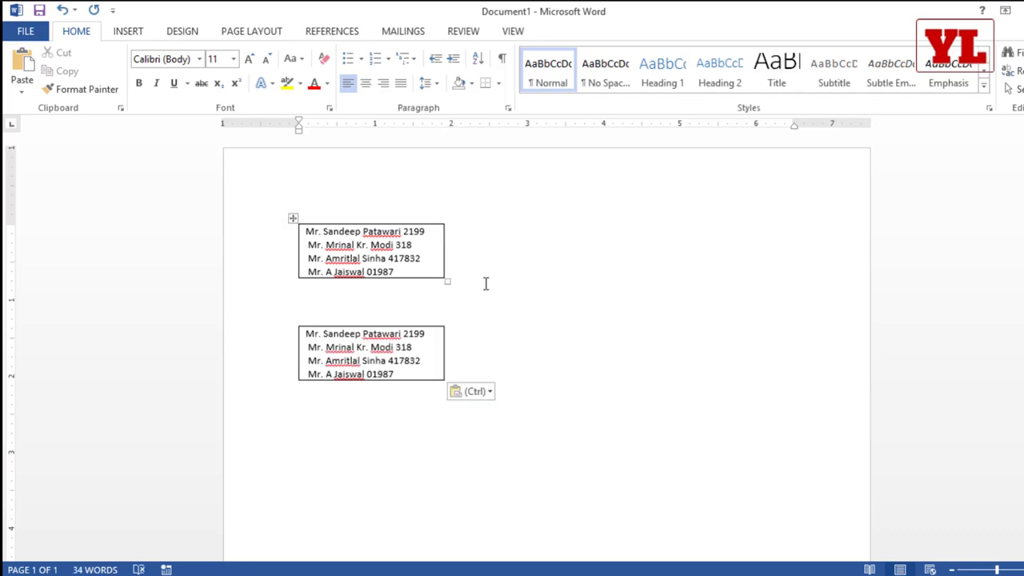
Select the top table's rows and bring up Find and Replace for them.
ctrl+scroll(498, 286, up, 3)
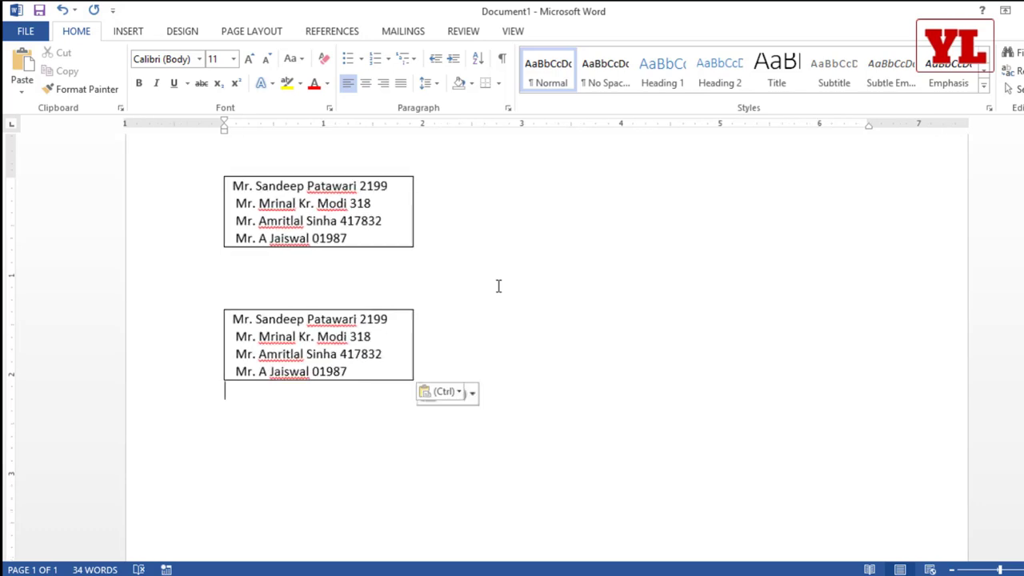
scroll(498, 285, up, 2)
drag(388, 318, 248, 264)
key(ctrl+h)
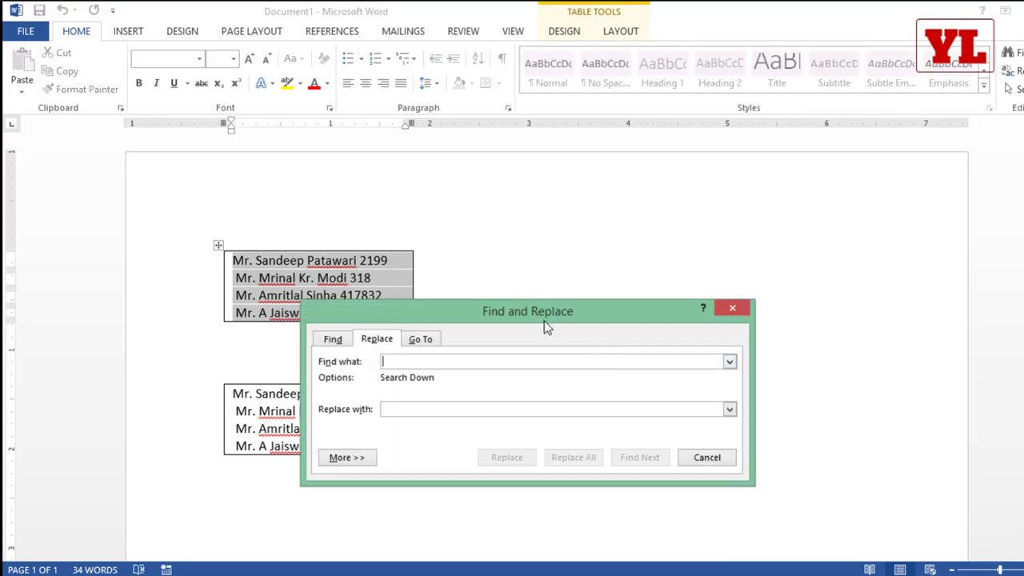
Replace every digit (Any Digit) in the top table with nothing, limited to the selection.
drag(544, 313, 507, 146)
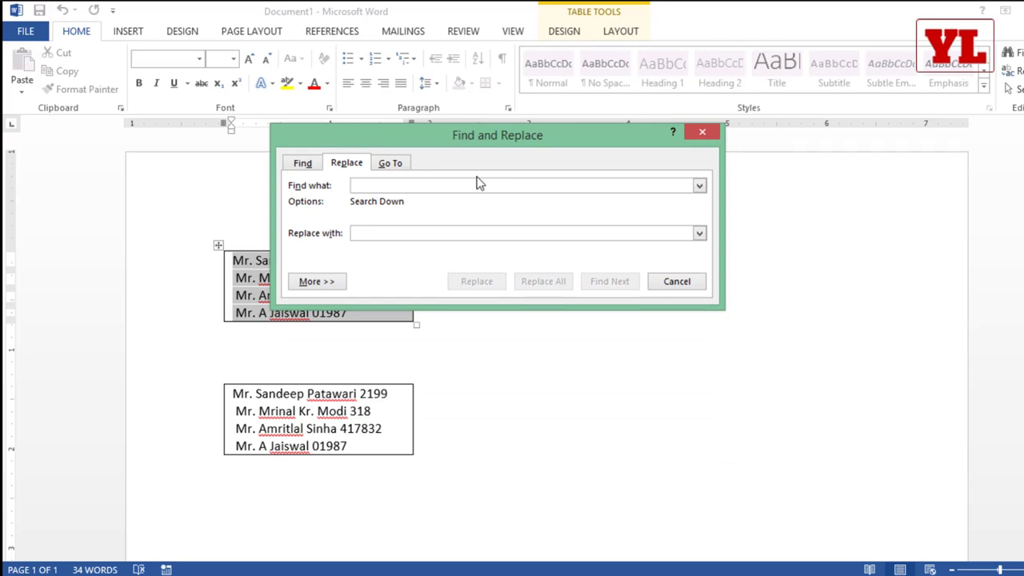
click(315, 282)
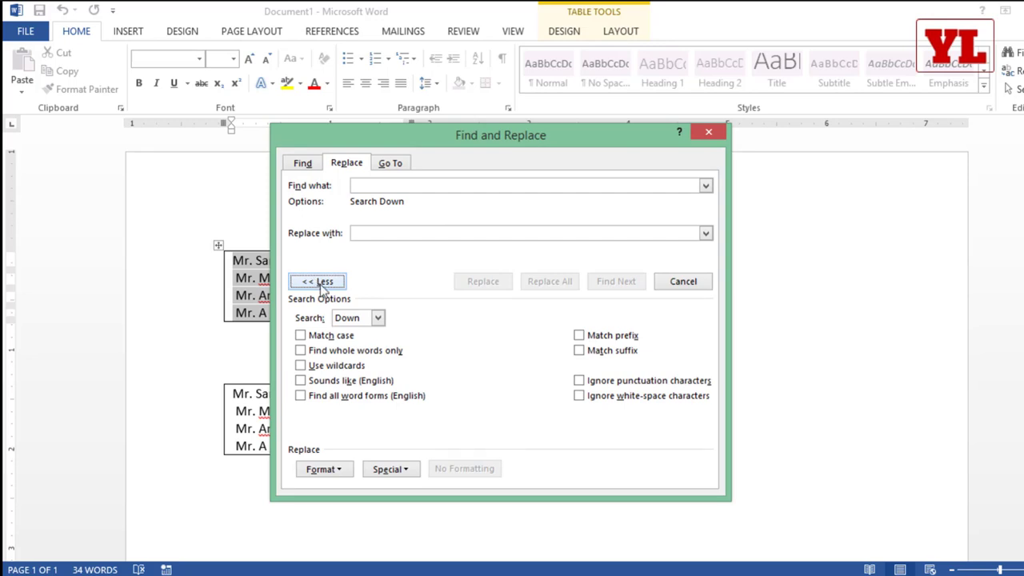
click(400, 469)
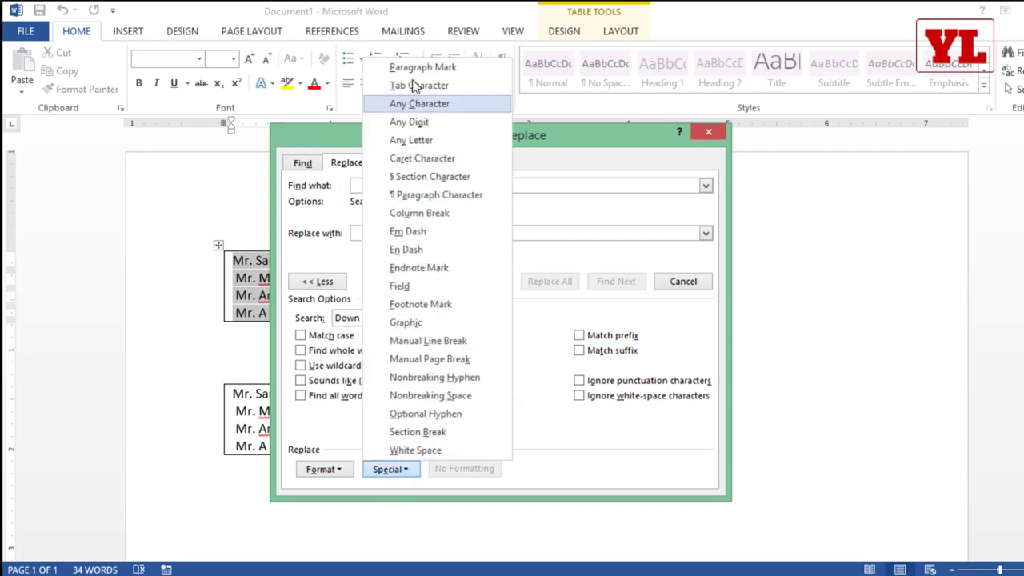
click(433, 122)
drag(408, 138, 556, 114)
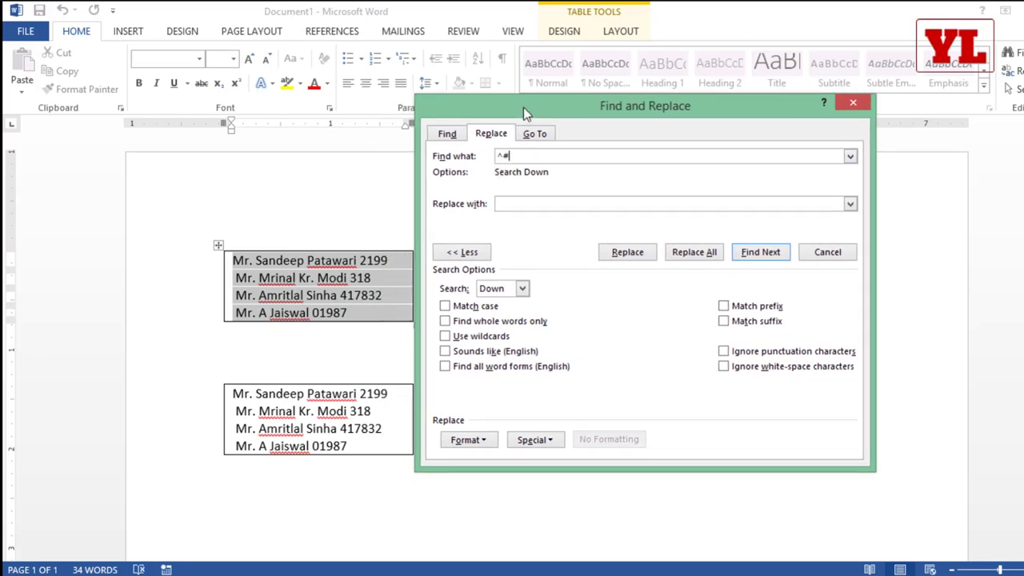
drag(524, 107, 577, 99)
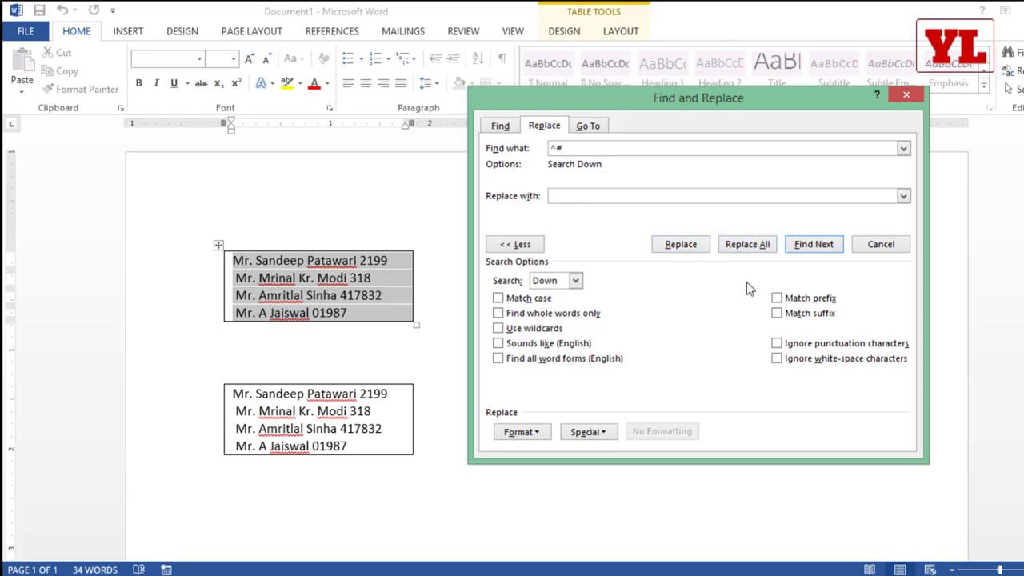
click(740, 245)
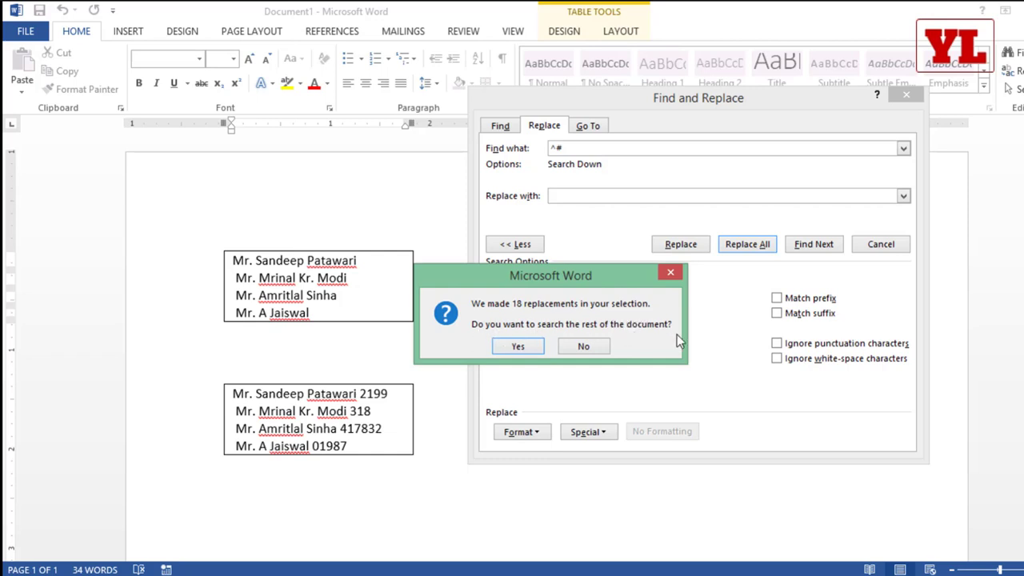
click(583, 346)
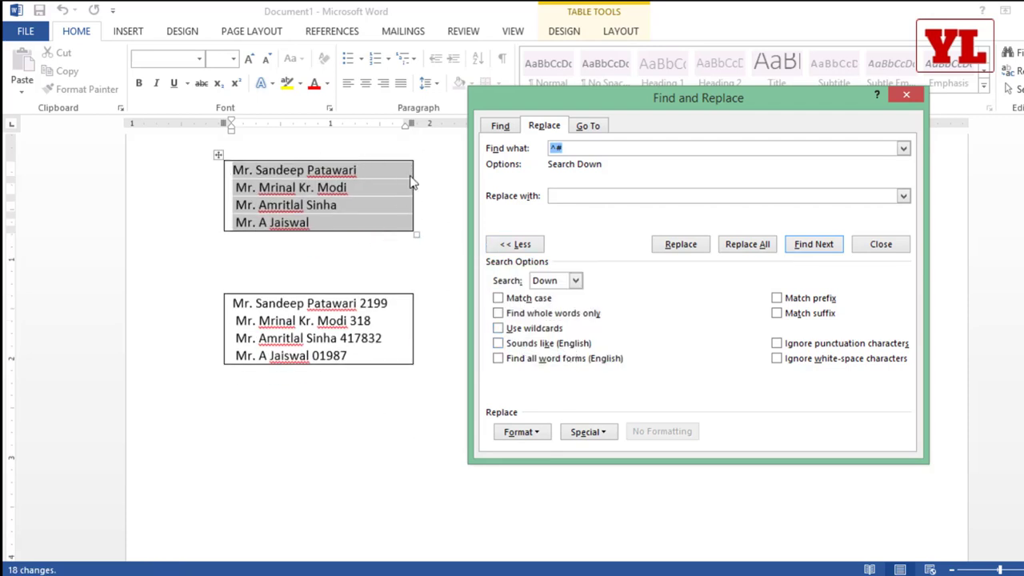
click(904, 97)
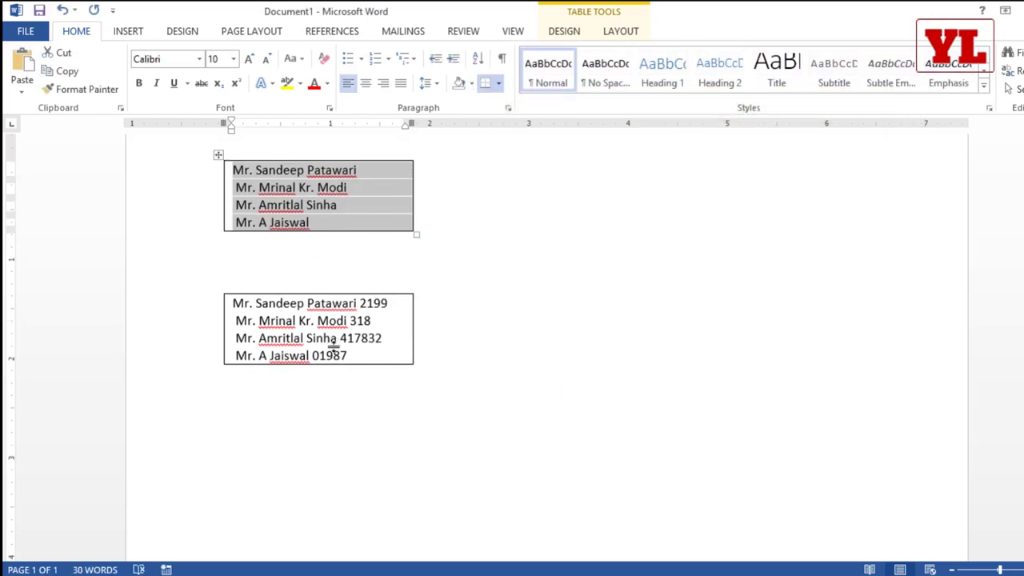
Select the second table and remove all its letters using Any Letter (^$) replaced with nothing.
click(285, 313)
drag(285, 314, 336, 354)
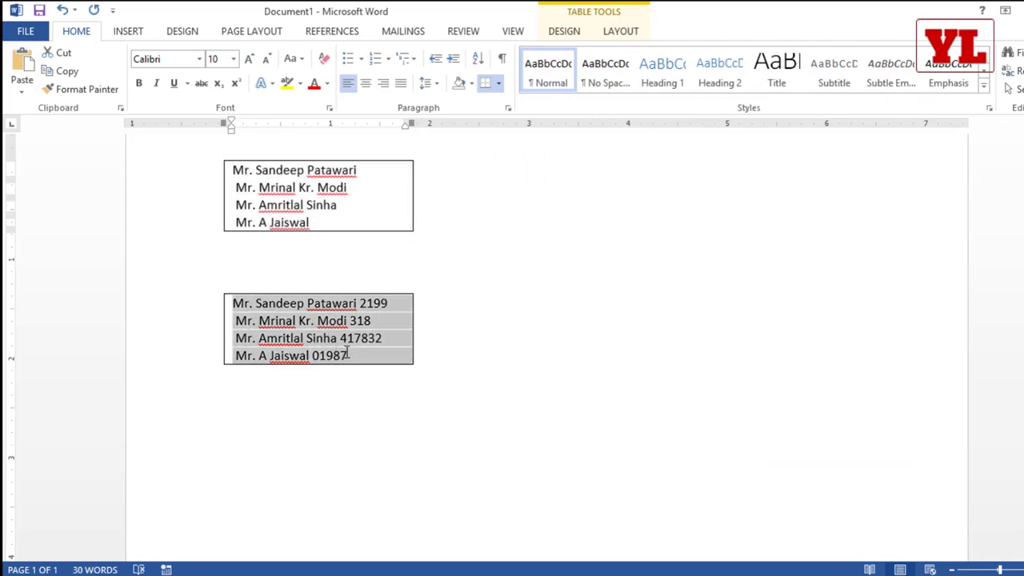
key(ctrl+h)
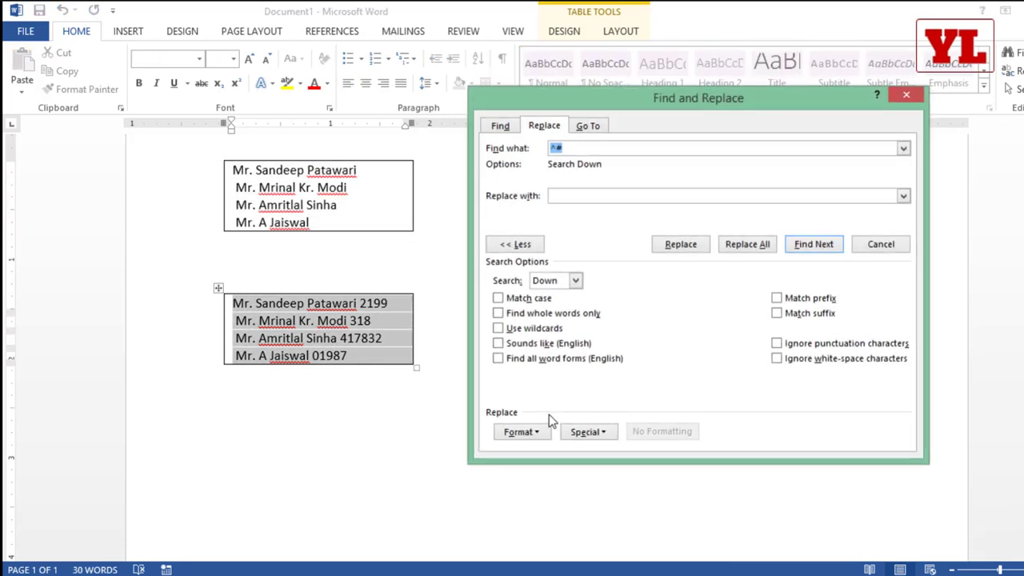
click(509, 246)
click(524, 250)
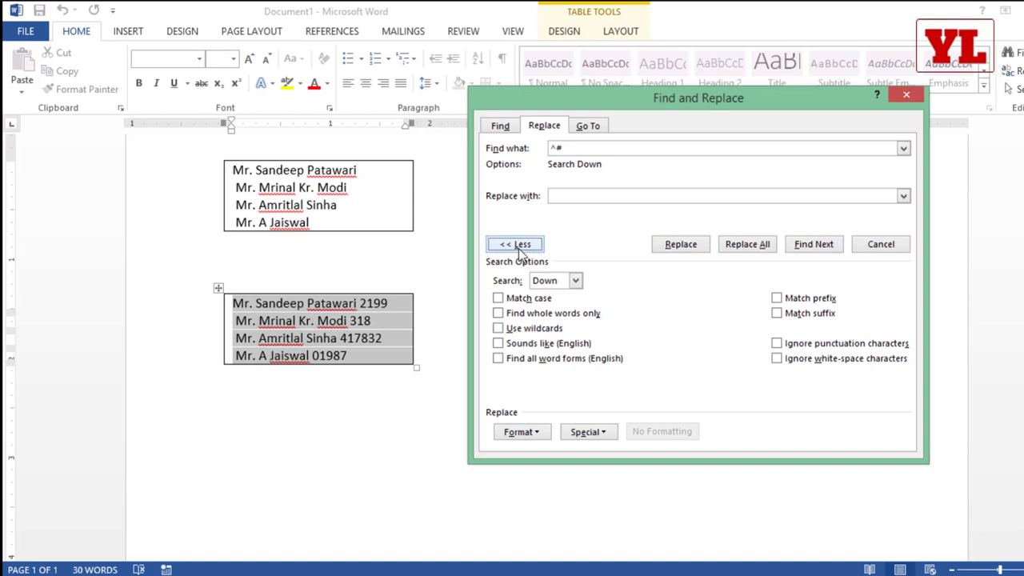
click(588, 437)
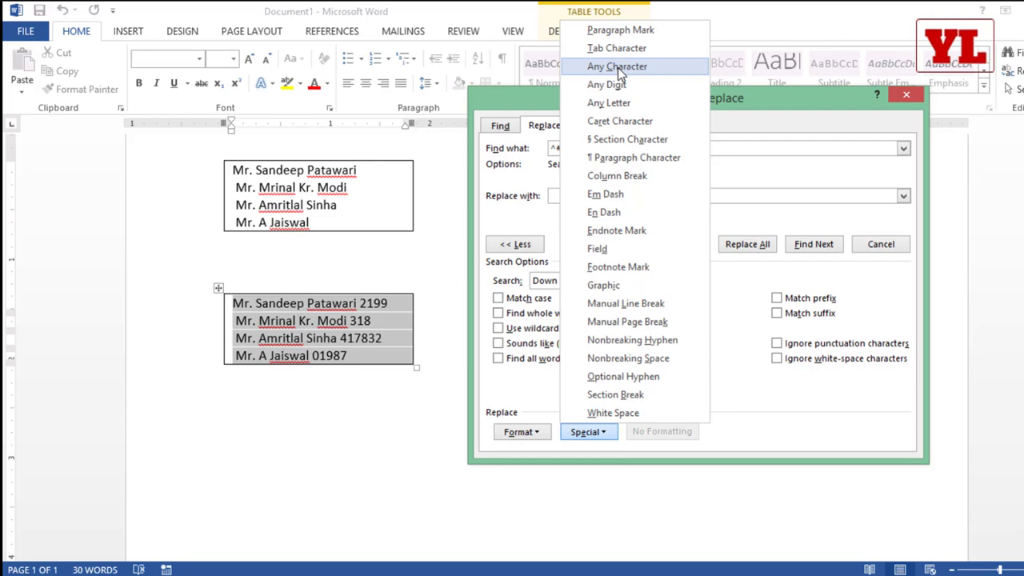
click(621, 102)
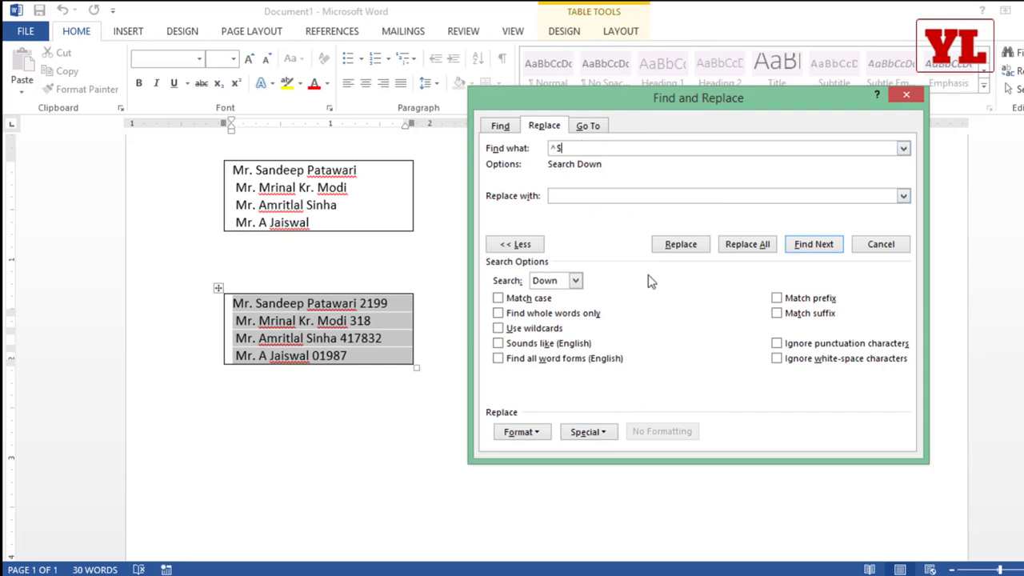
click(747, 245)
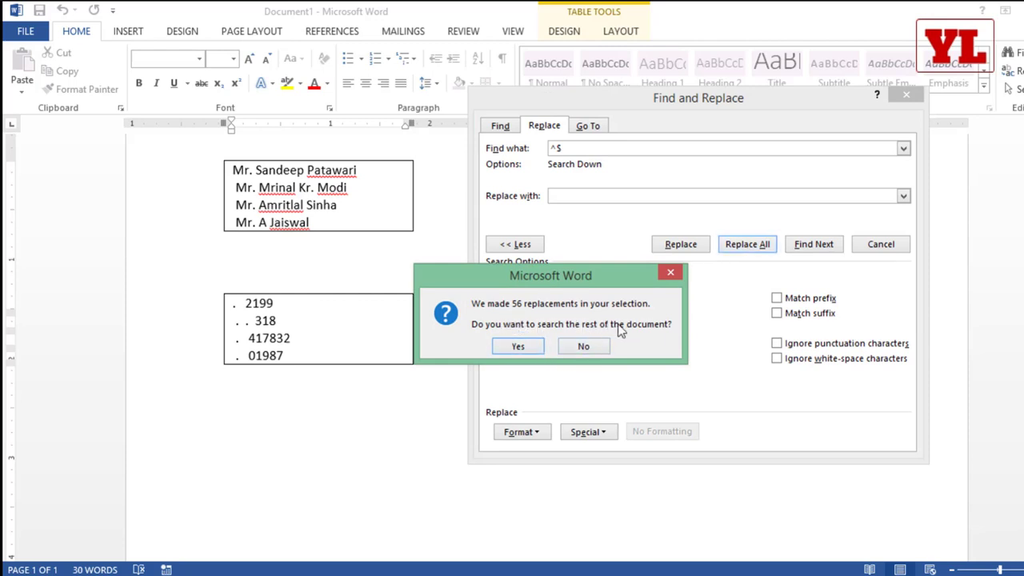
click(581, 346)
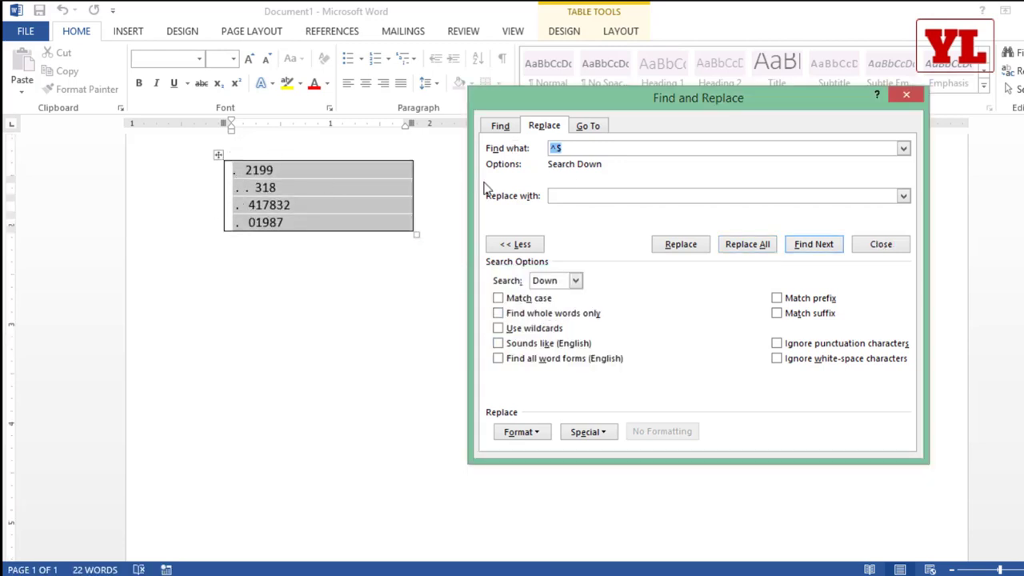
Strip the periods and leading spaces from the numbers, then select the four-row names table.
text(.)
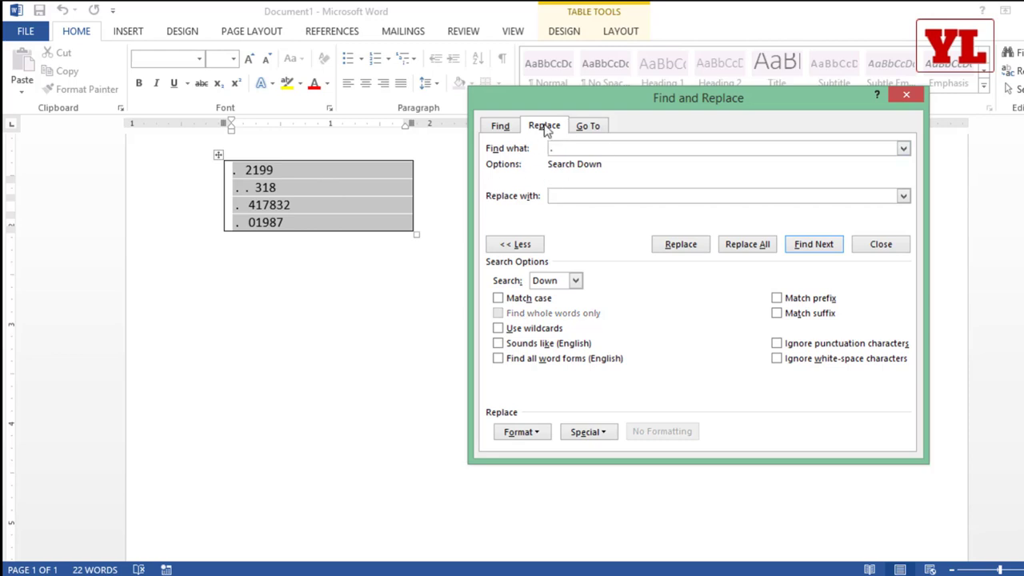
click(752, 246)
click(587, 347)
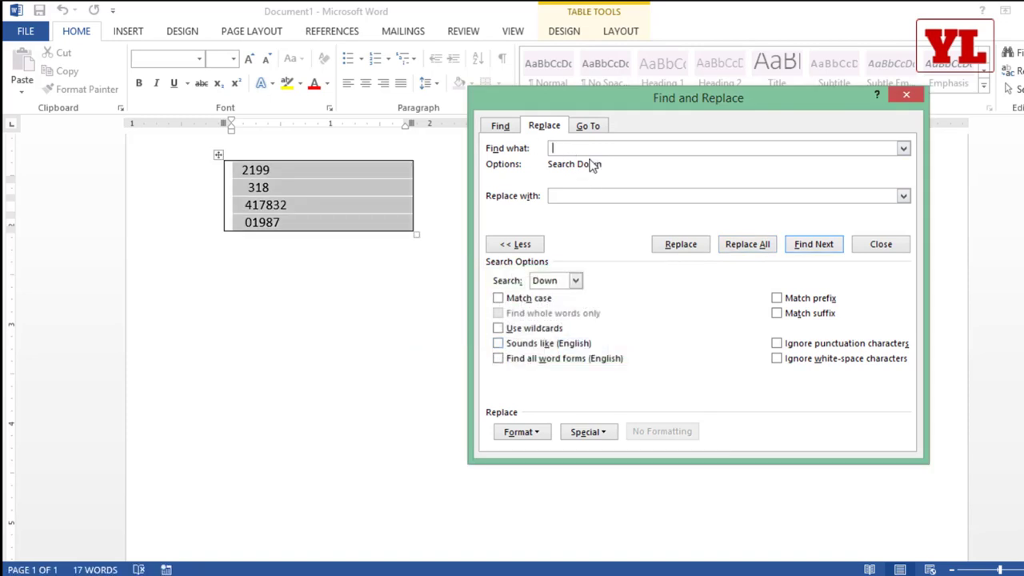
click(744, 244)
click(586, 346)
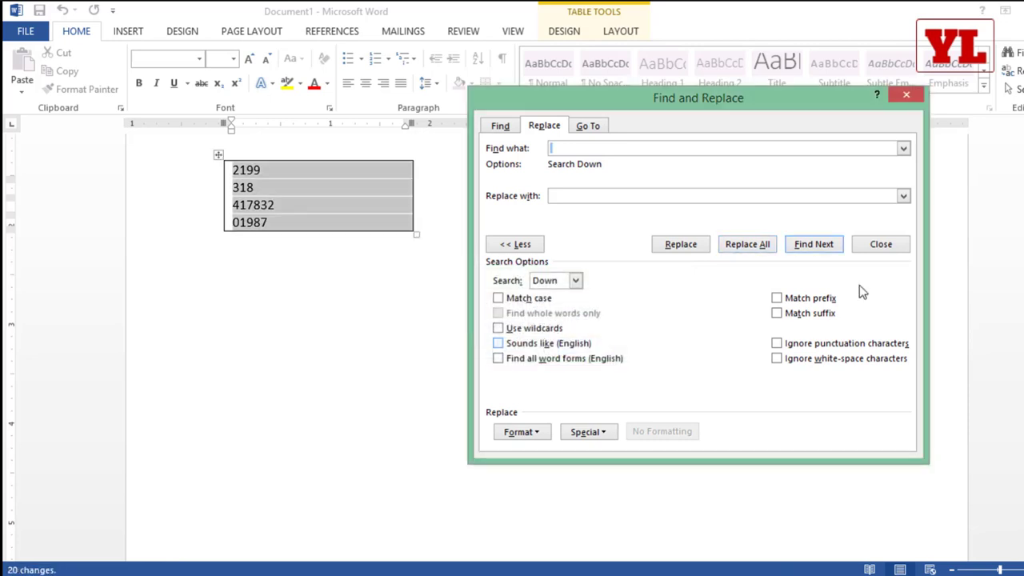
click(906, 94)
scroll(479, 254, up, 1)
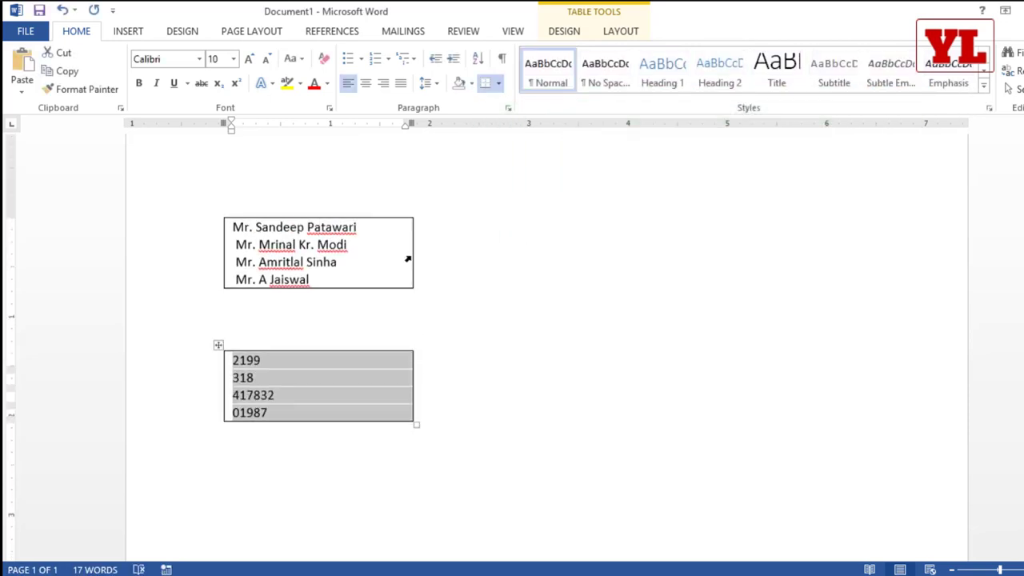
drag(333, 281, 236, 226)
key(ctrl+c)
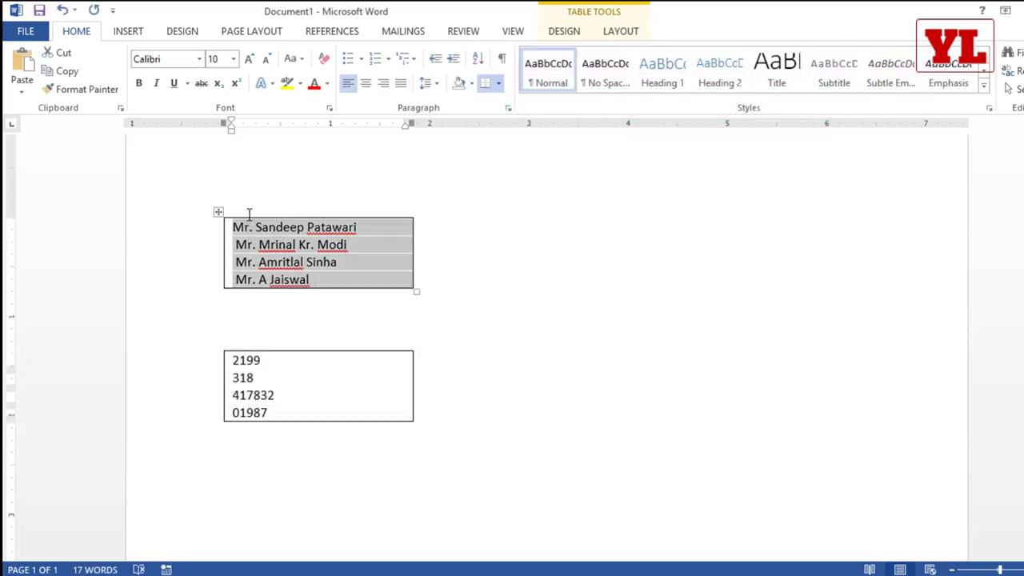
Paste the cleaned names into Excel cell B36 and autofit column B.
key(alt+Tab)
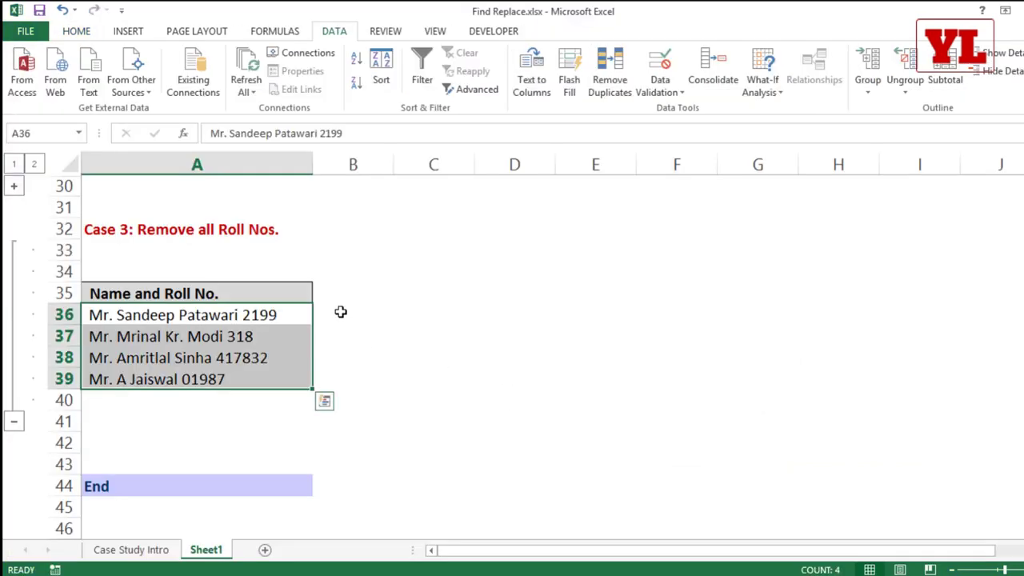
click(342, 313)
key(ctrl+v)
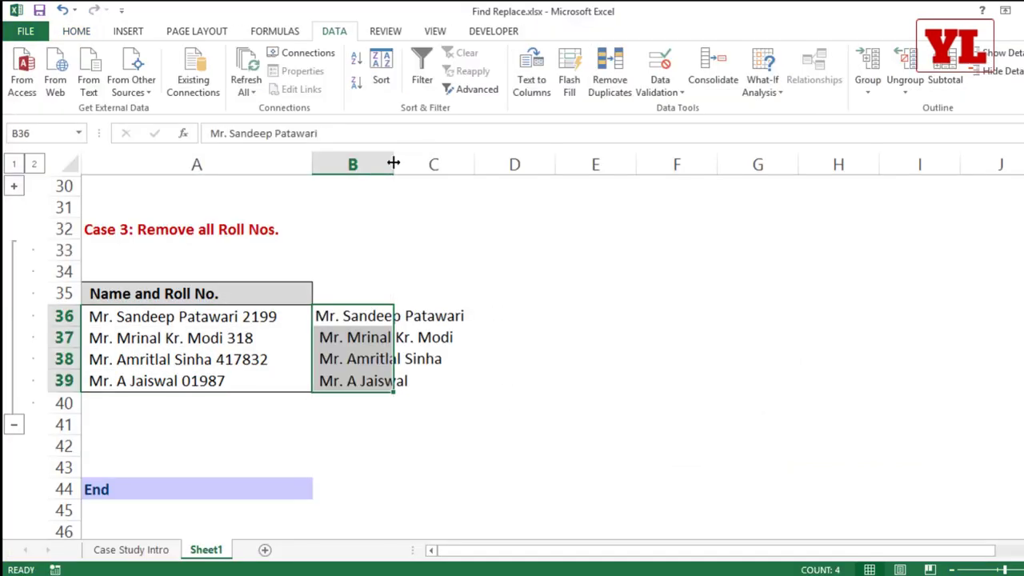
double_click(392, 162)
Paste the four Word roll numbers into C36:C39, then undo because 01987 lost its zero.
key(alt+Tab)
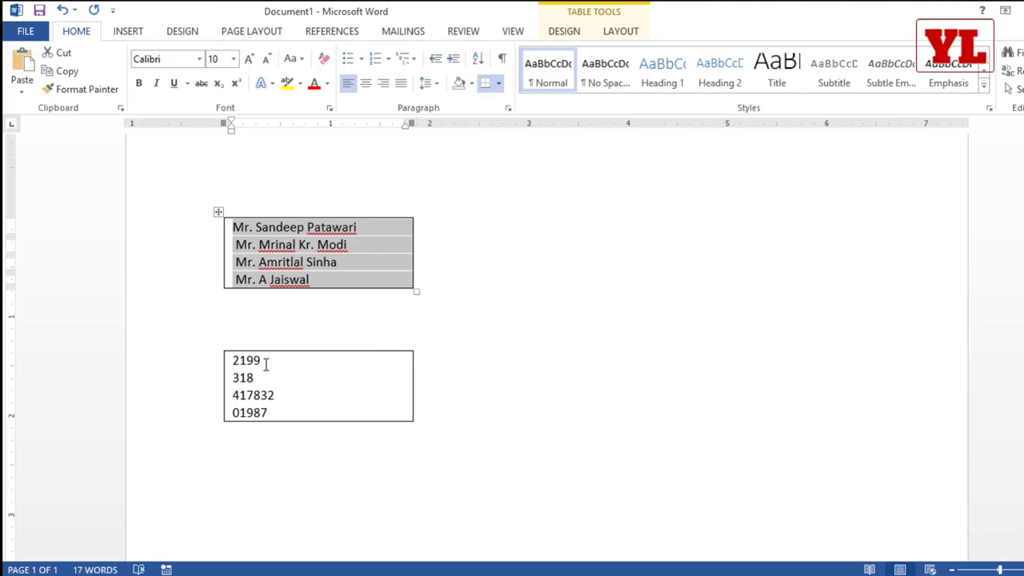
drag(240, 359, 231, 416)
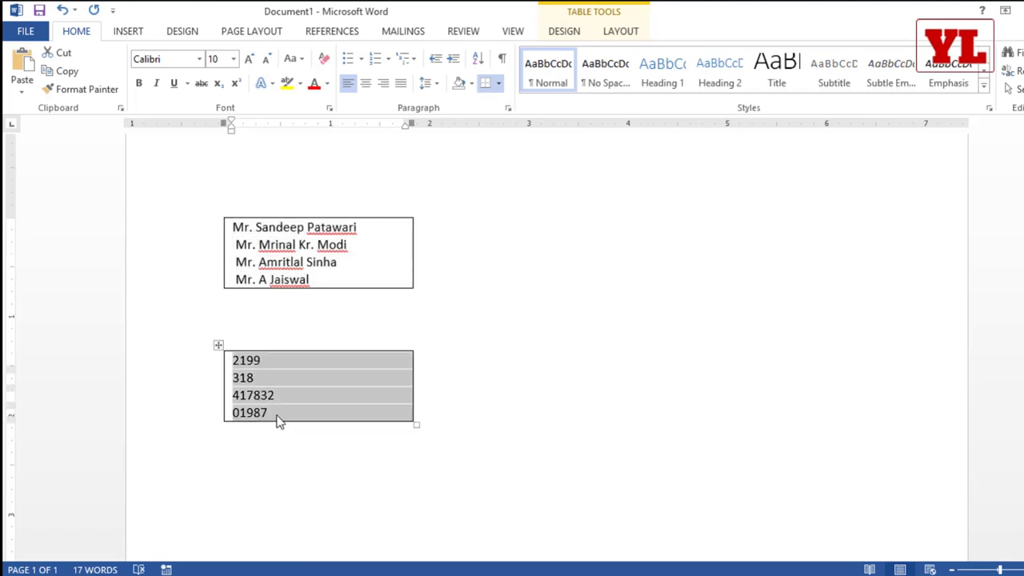
key(alt+Tab)
click(520, 311)
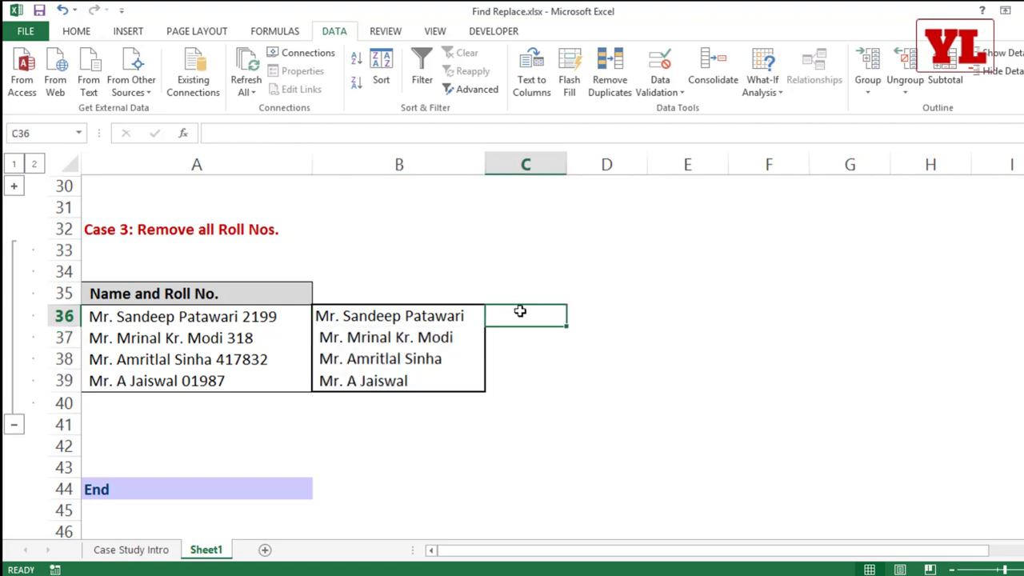
key(ctrl+v)
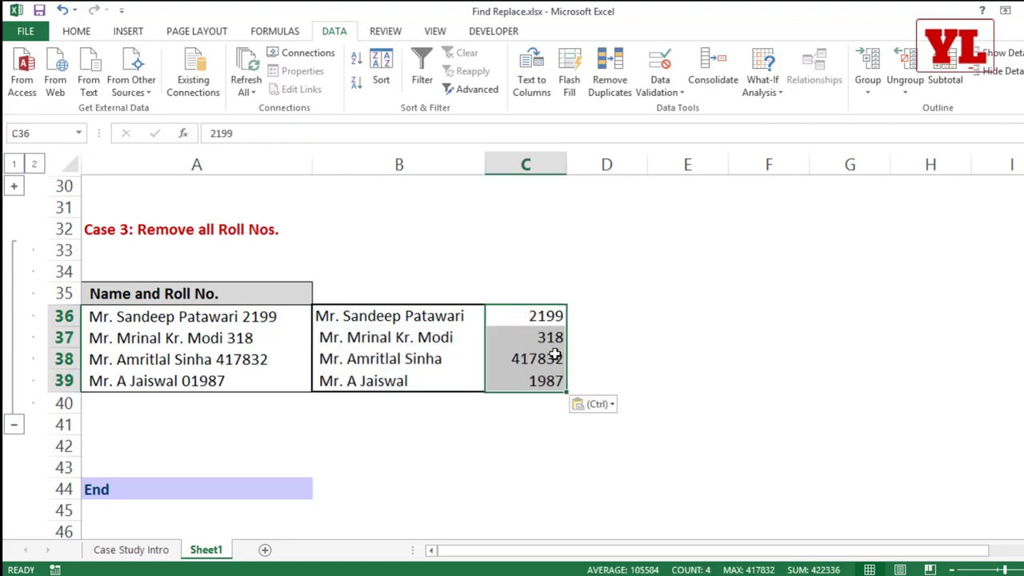
key(ctrl+z)
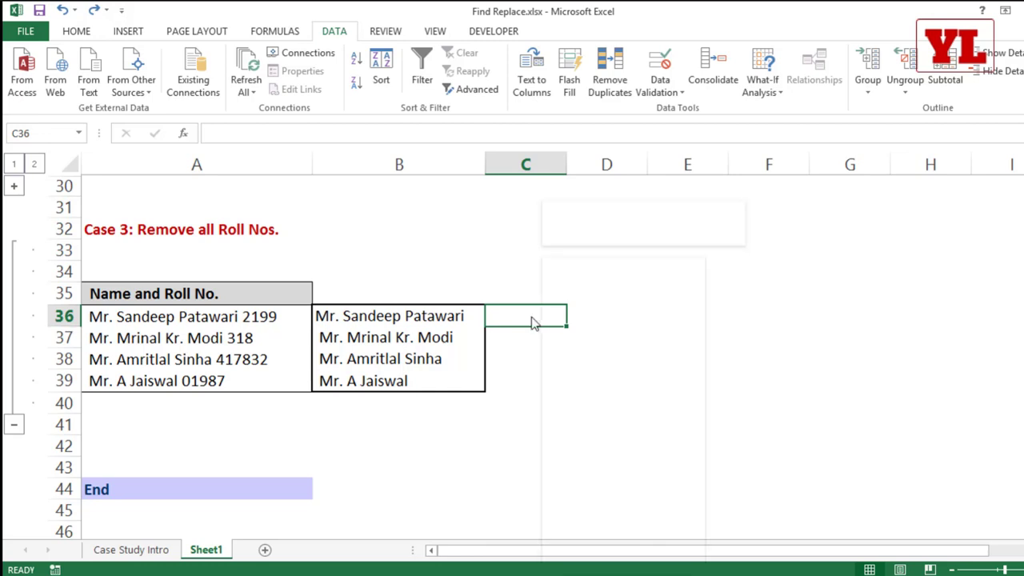
Format cells C36:C39 with the Text number category.
drag(512, 317, 515, 377)
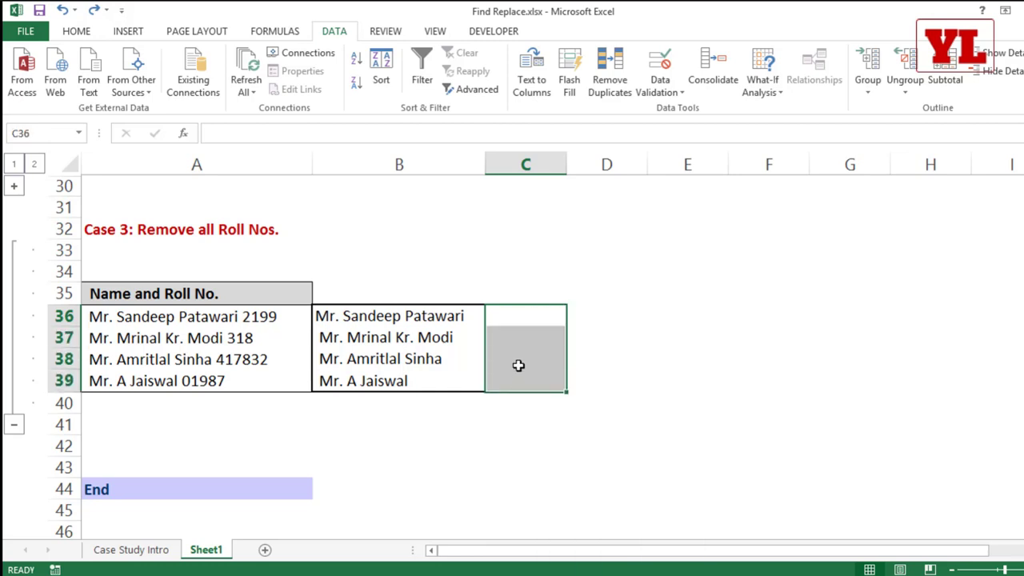
right_click(520, 334)
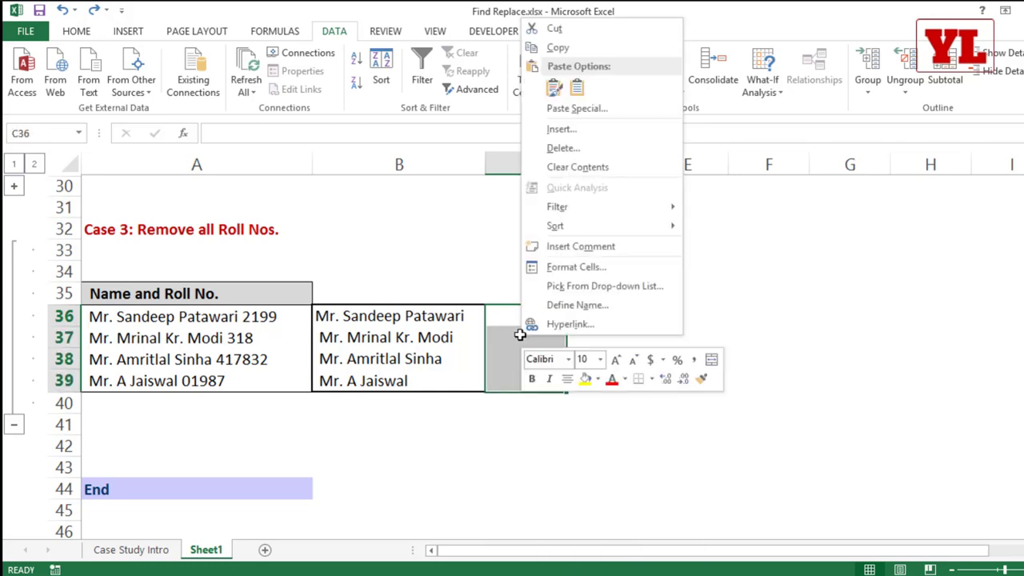
click(564, 264)
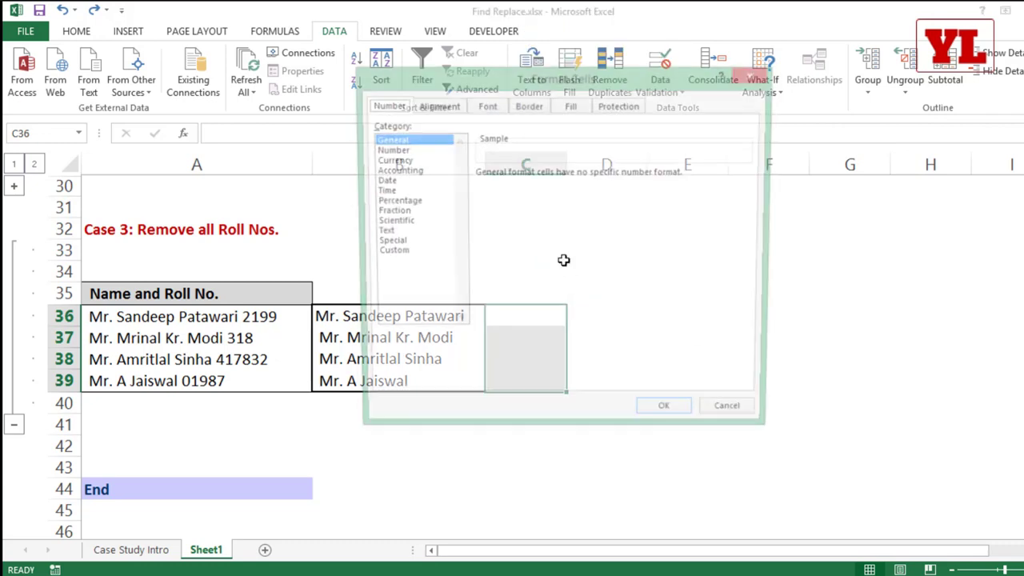
click(381, 232)
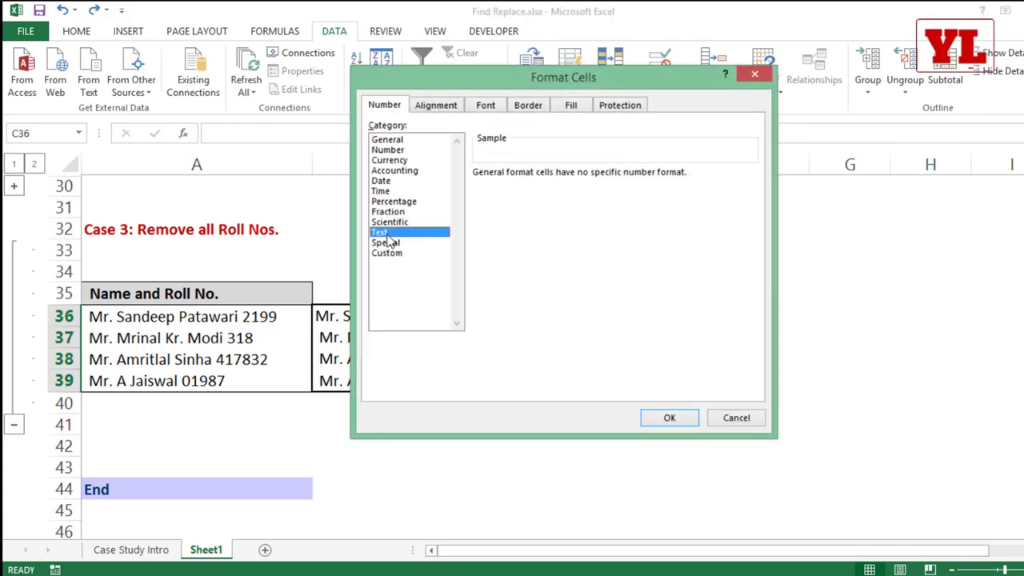
click(662, 419)
Paste the four roll numbers from Word into C36 using Paste Special as Text.
key(alt+Tab)
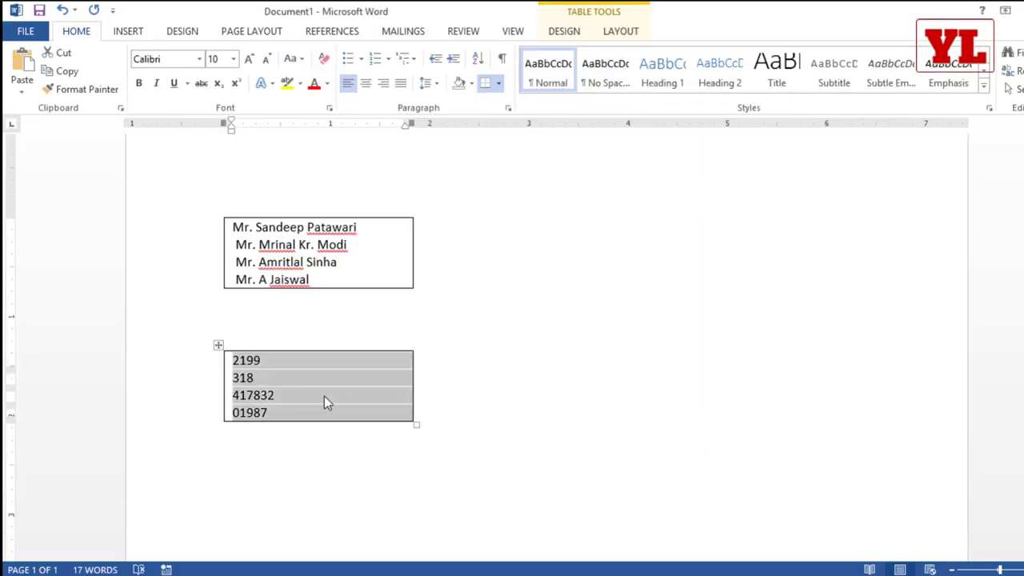
click(288, 412)
drag(288, 412, 229, 359)
key(ctrl+c)
key(alt+Tab)
click(525, 320)
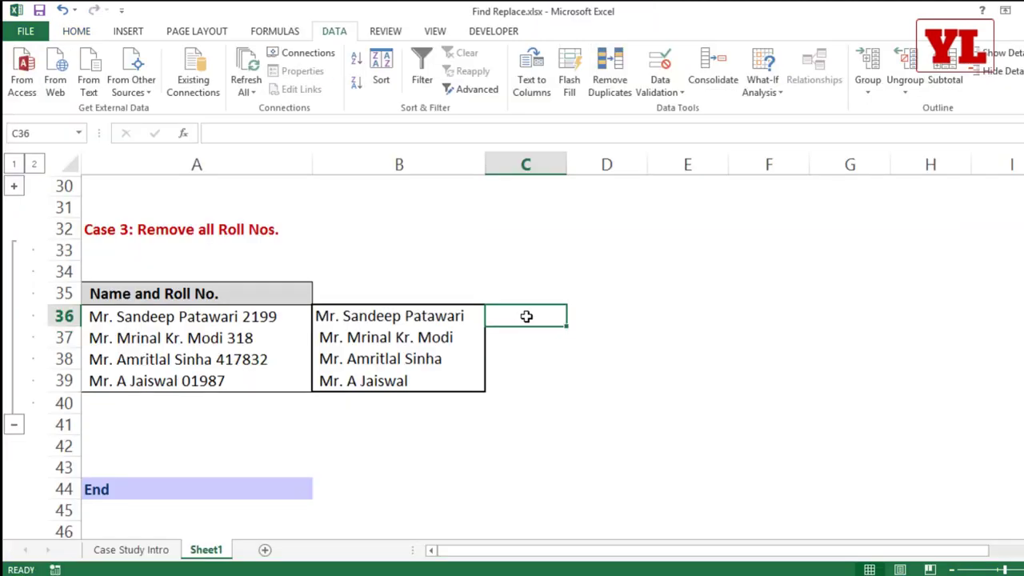
right_click(527, 321)
click(570, 351)
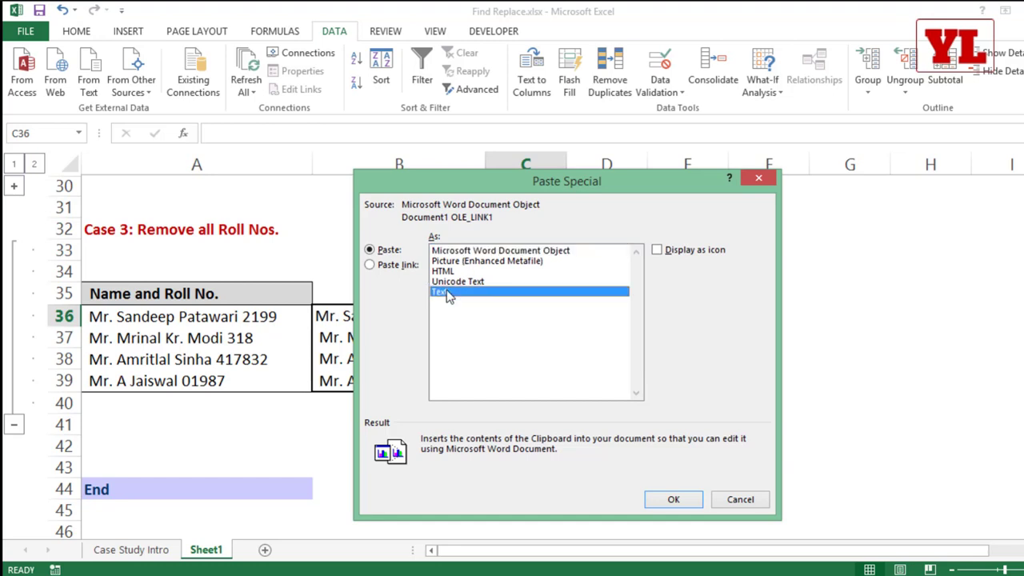
click(448, 292)
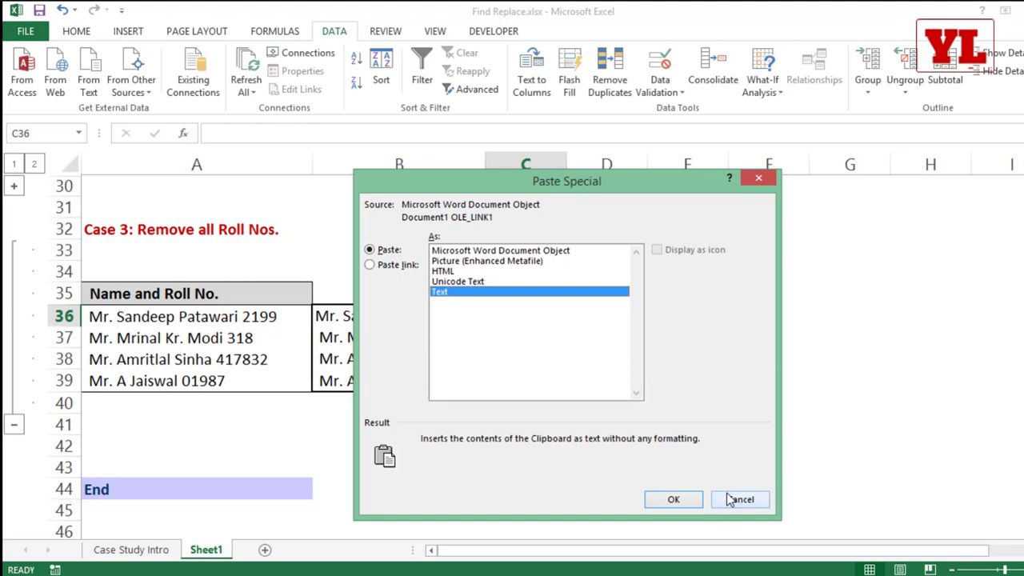
click(691, 500)
click(571, 419)
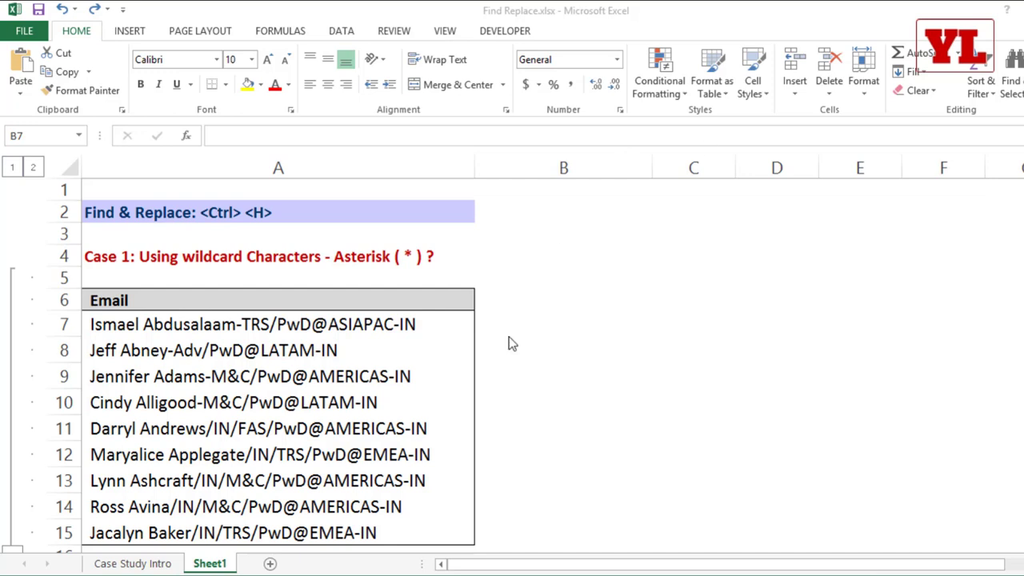
Fill cells A8, A13 and C6 with yellow.
click(276, 352)
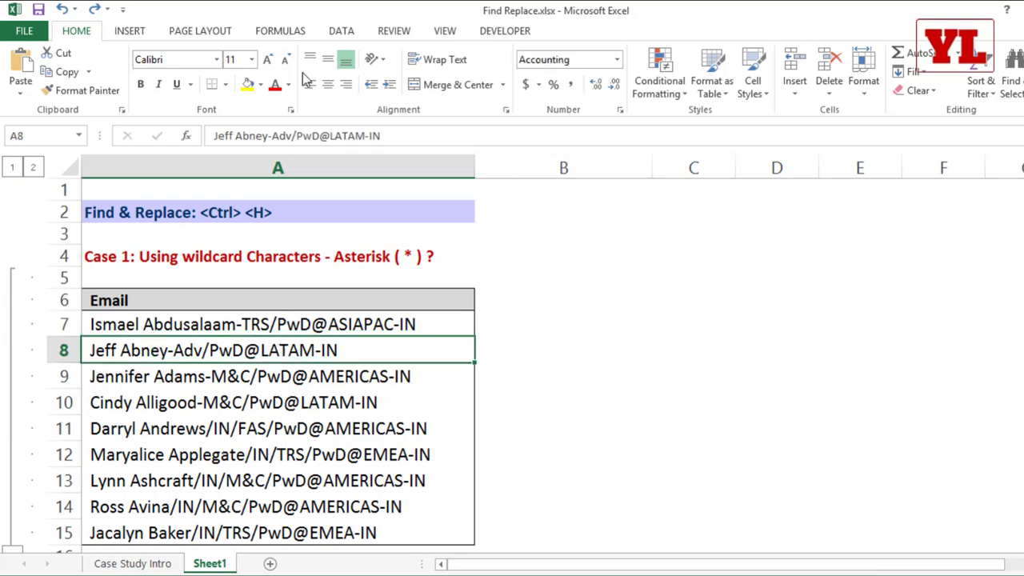
click(247, 85)
click(276, 480)
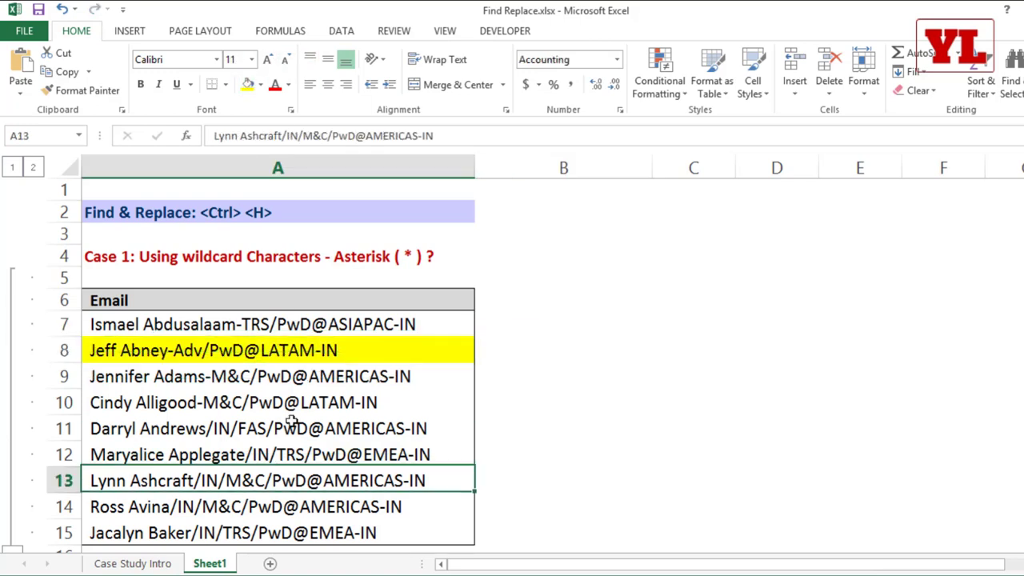
click(247, 85)
click(656, 305)
click(247, 85)
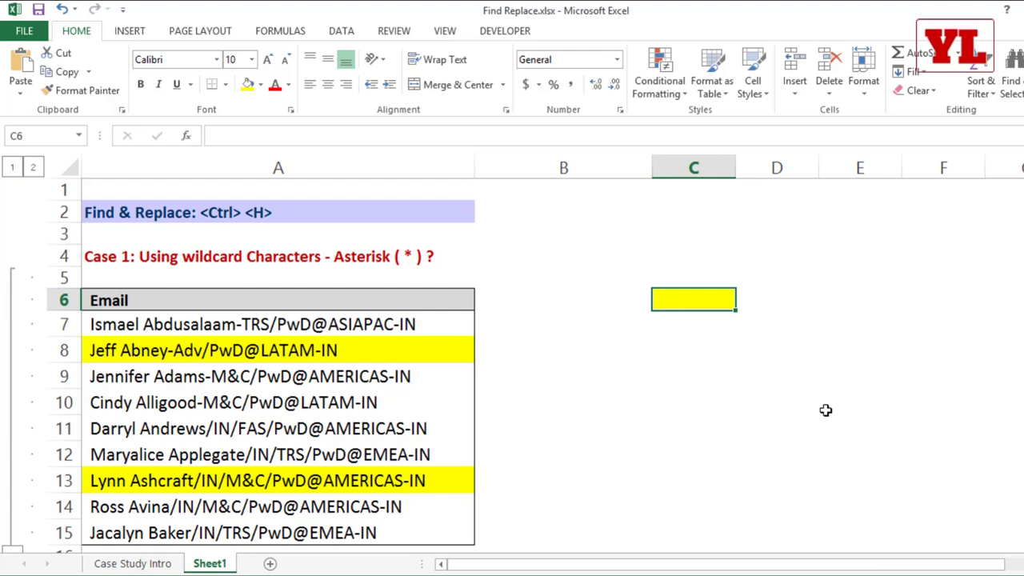
Select the Case 1 range A4:D15 and bring up Find and Replace.
ctrl+scroll(800, 403, down, 3)
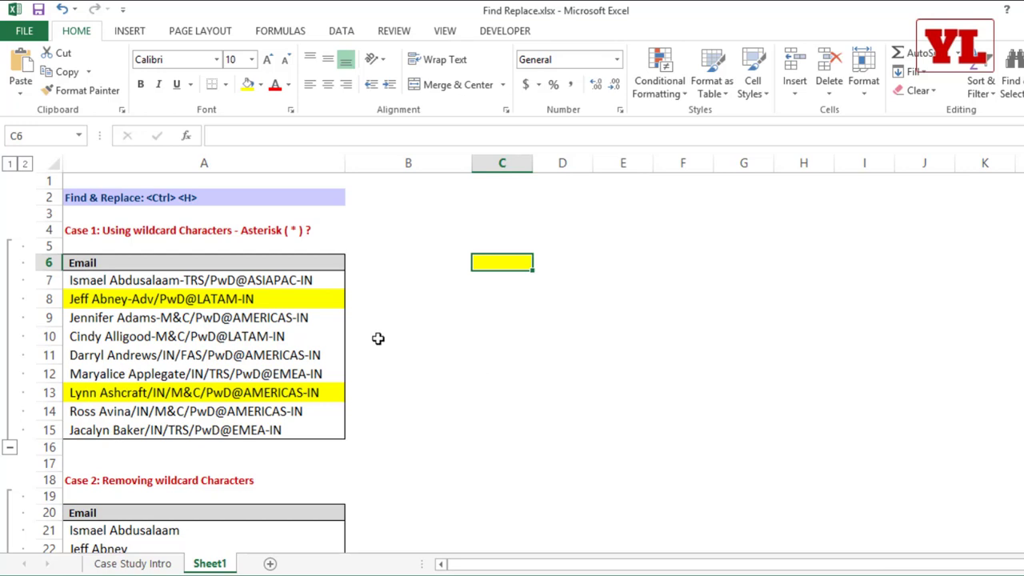
drag(270, 229, 546, 424)
key(ctrl+h)
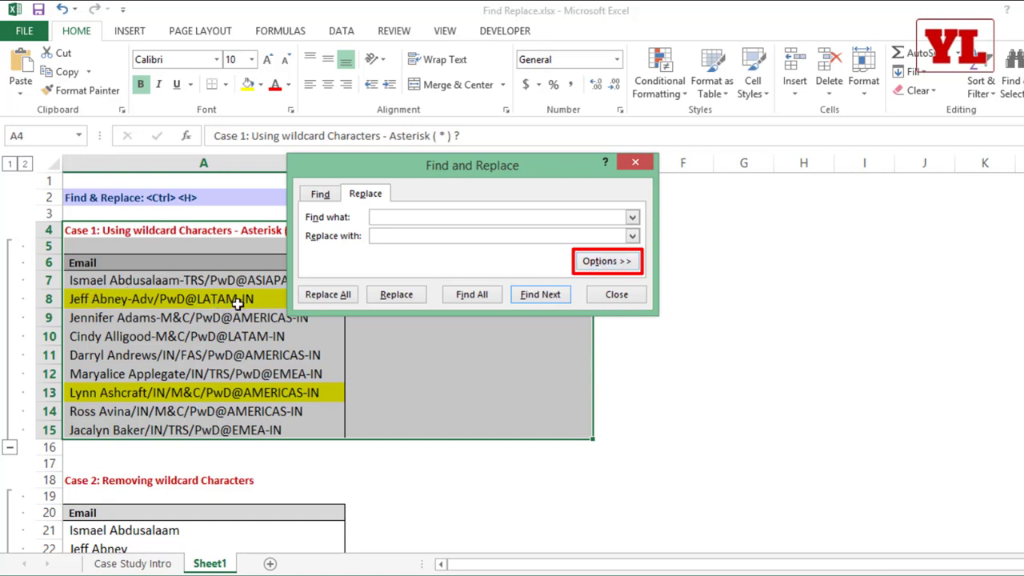
Set the Find Format to yellow background fill.
click(618, 265)
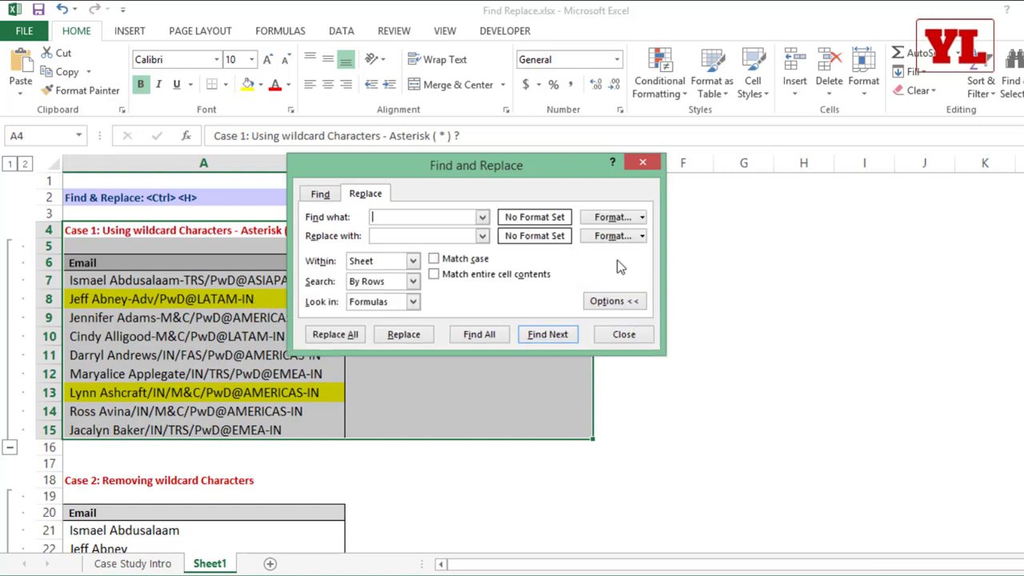
click(643, 218)
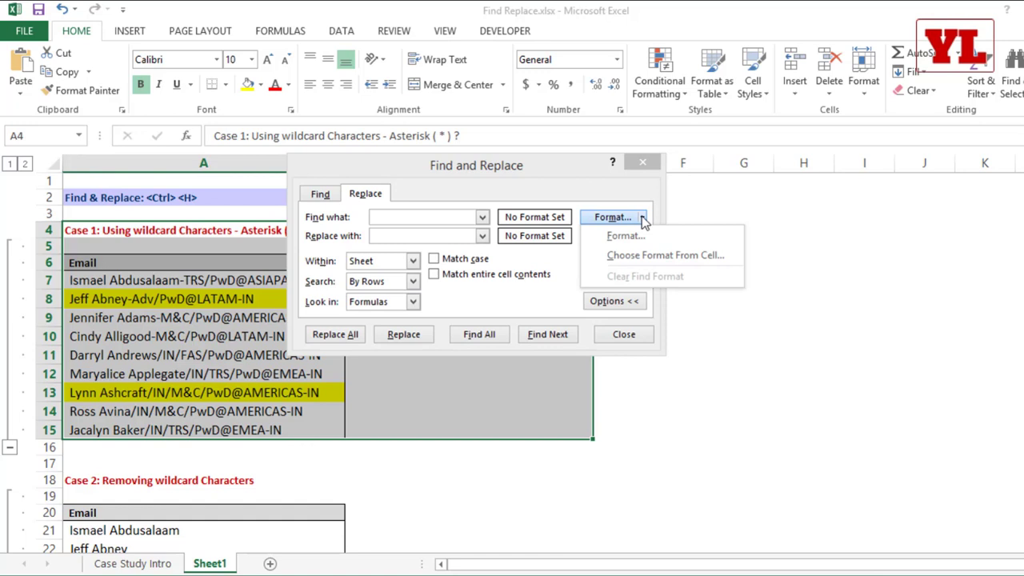
click(654, 257)
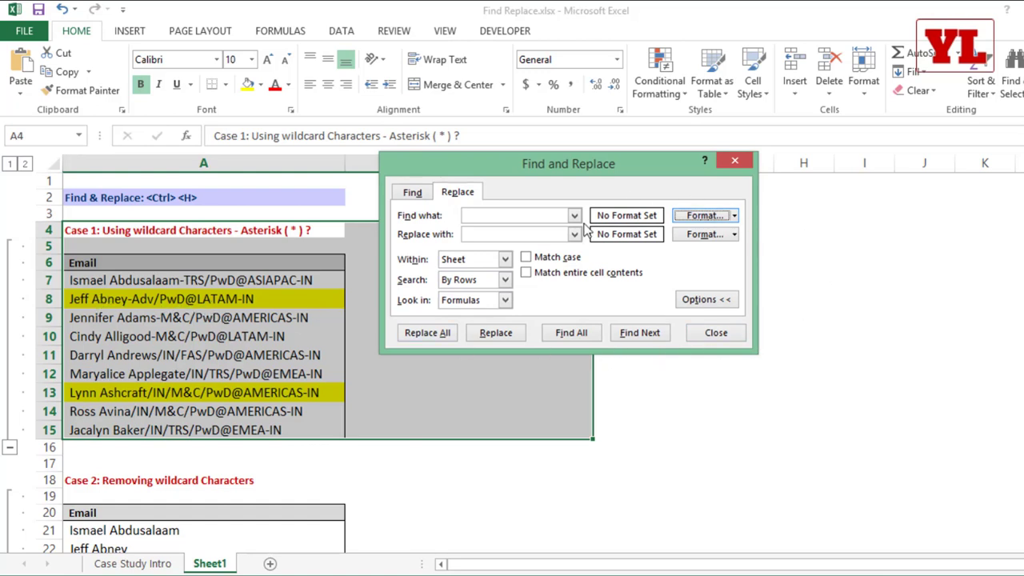
click(733, 215)
click(724, 231)
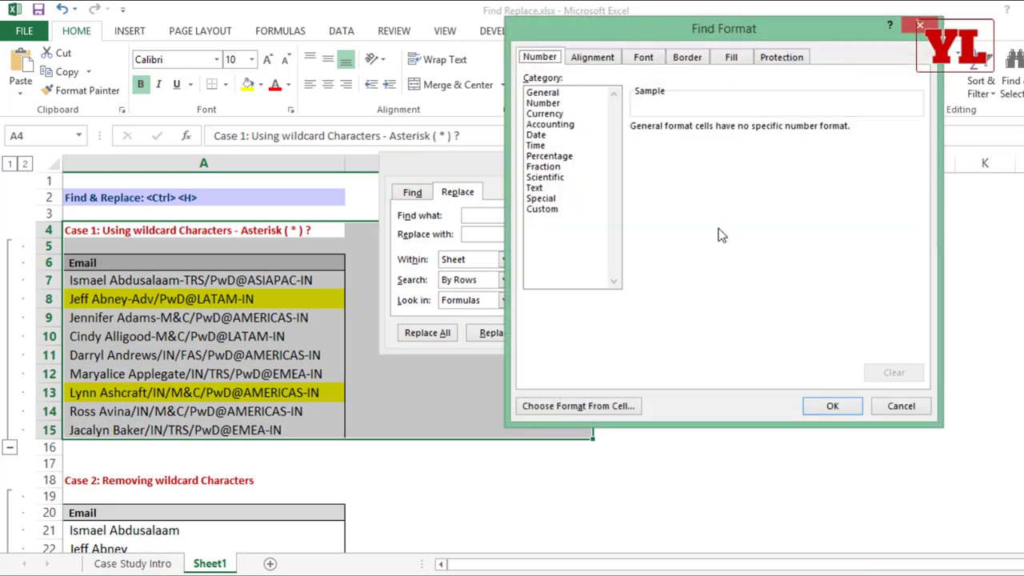
click(731, 57)
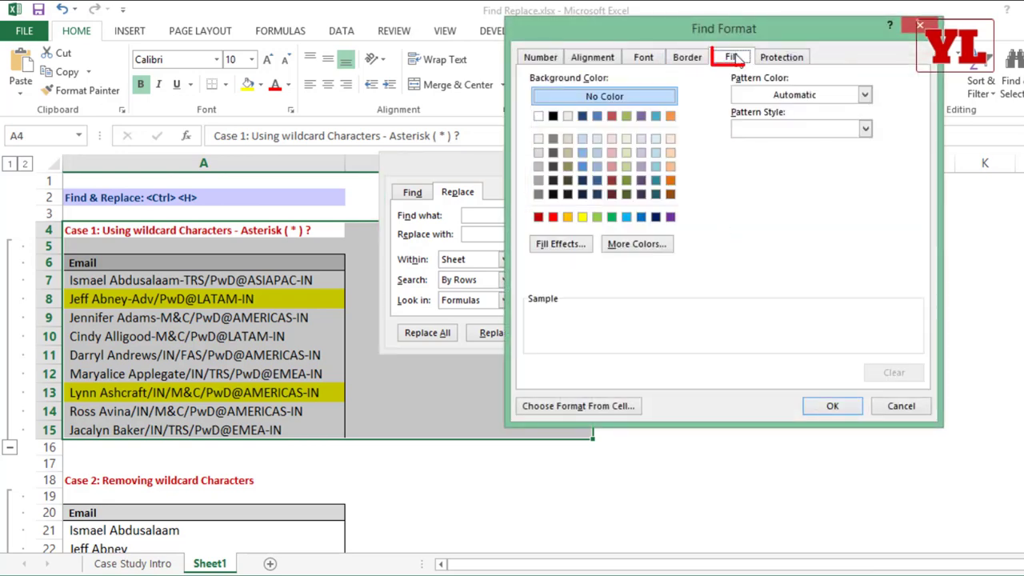
click(582, 217)
click(832, 406)
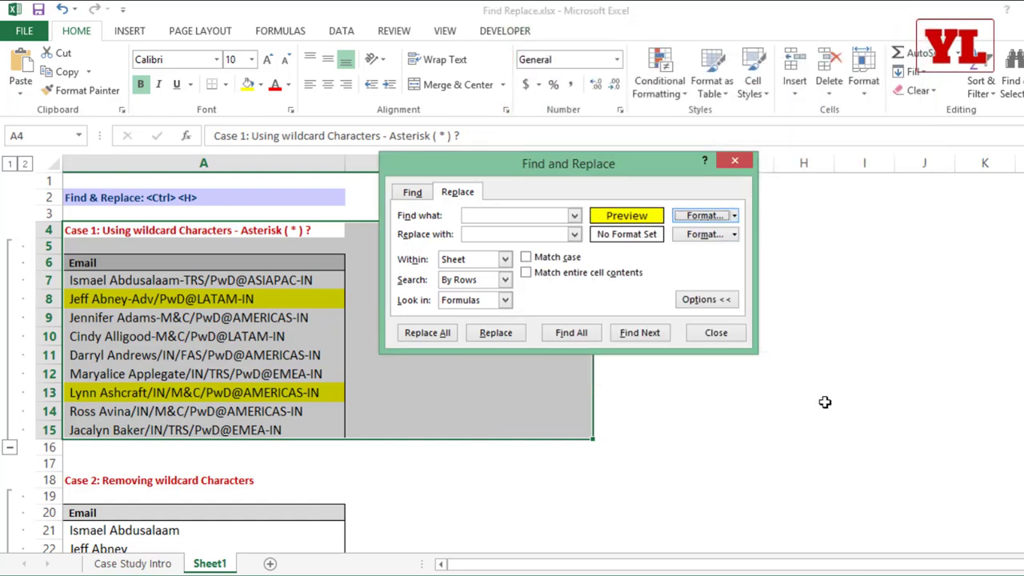
click(504, 215)
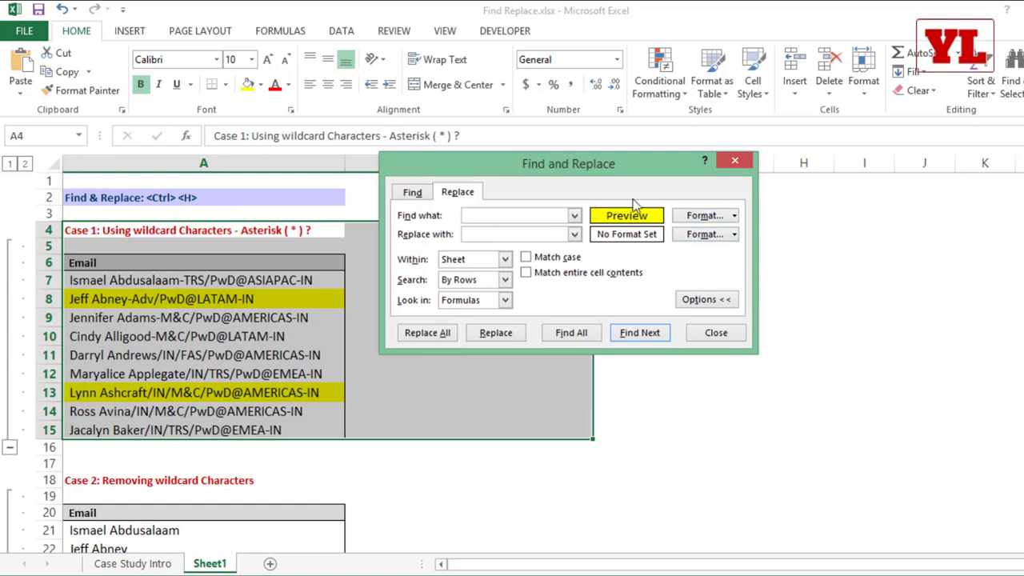
Set the Replace Format to light green fill and replace all yellow cells, then close.
click(734, 235)
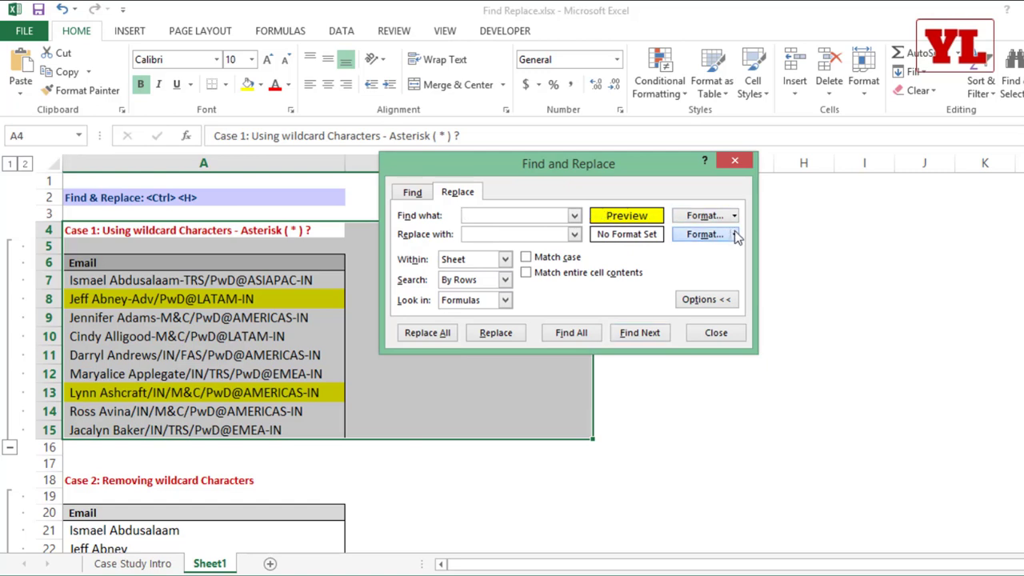
click(724, 257)
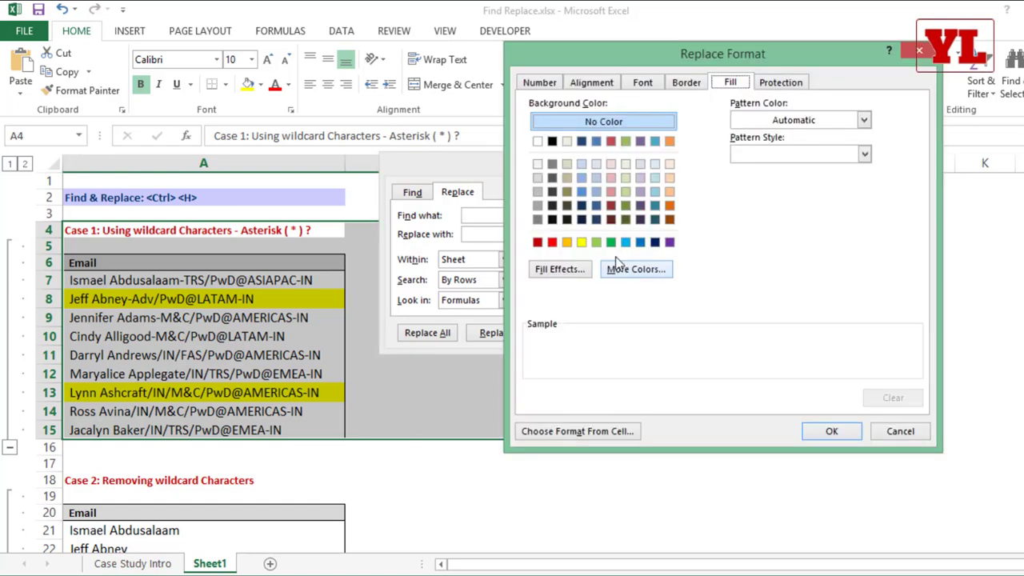
click(596, 242)
click(831, 431)
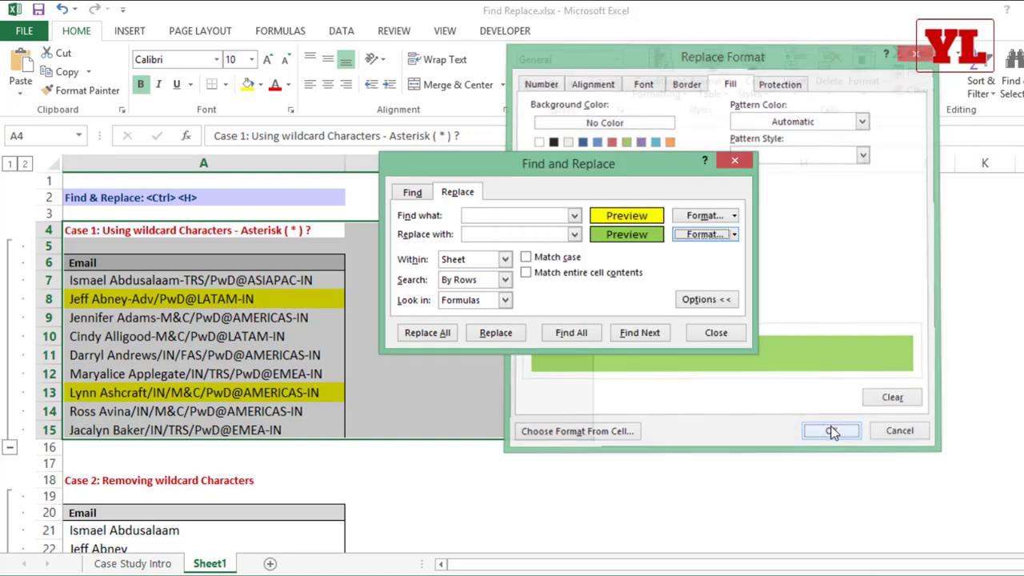
click(444, 336)
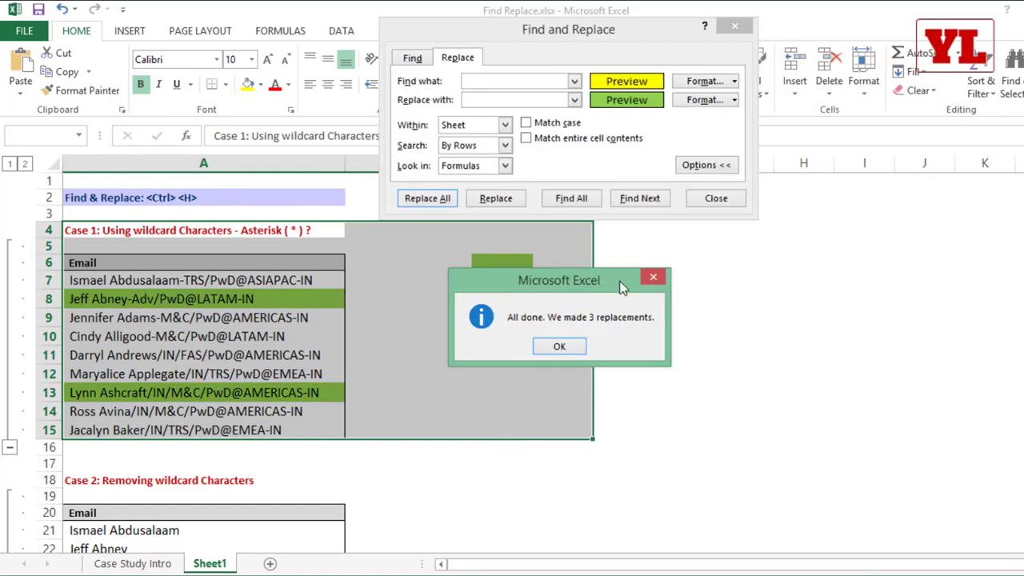
click(560, 346)
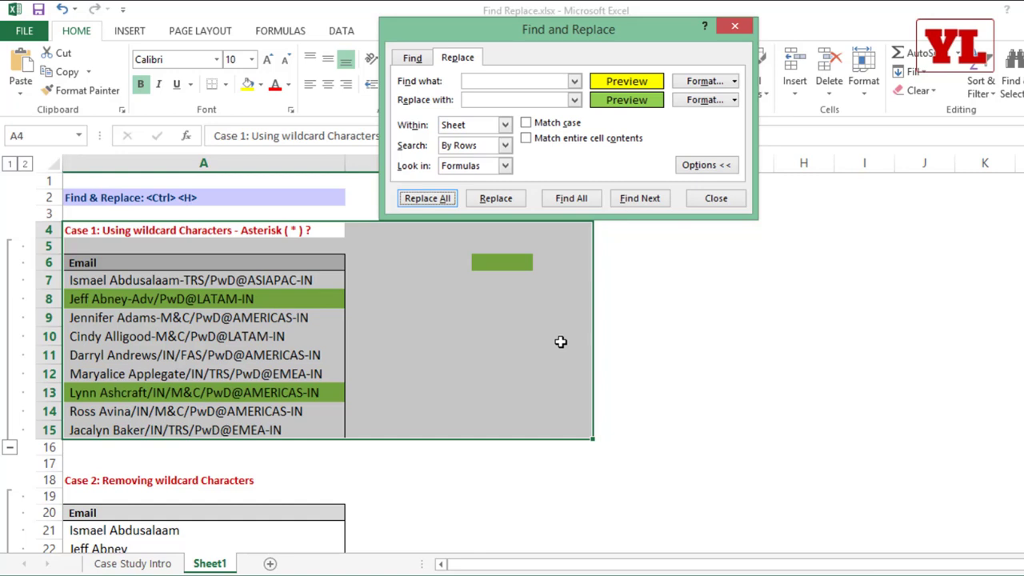
click(715, 198)
click(204, 319)
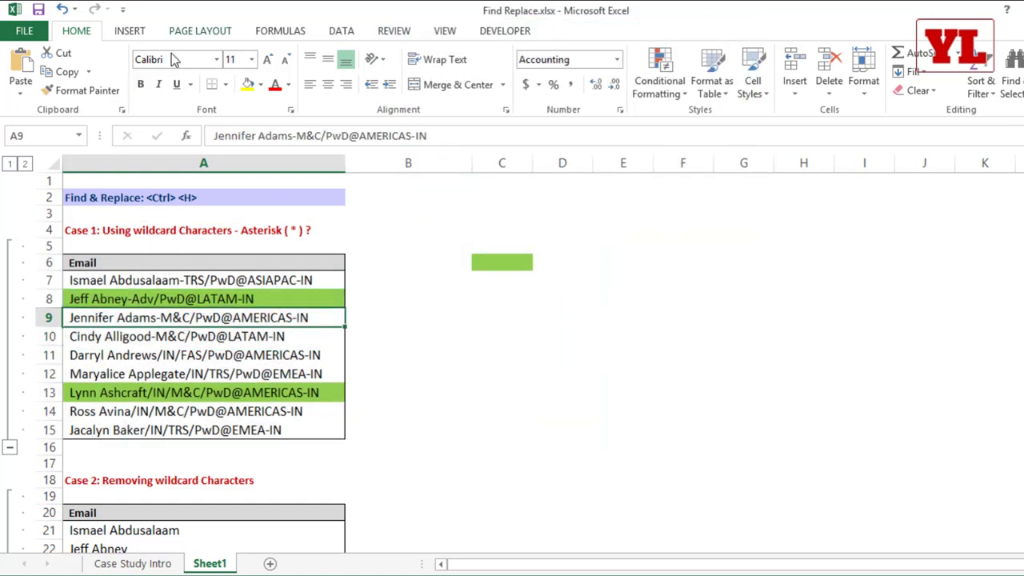
Set the emails in rows 7–11 to Times New Roman and widen column A slightly.
drag(229, 281, 224, 355)
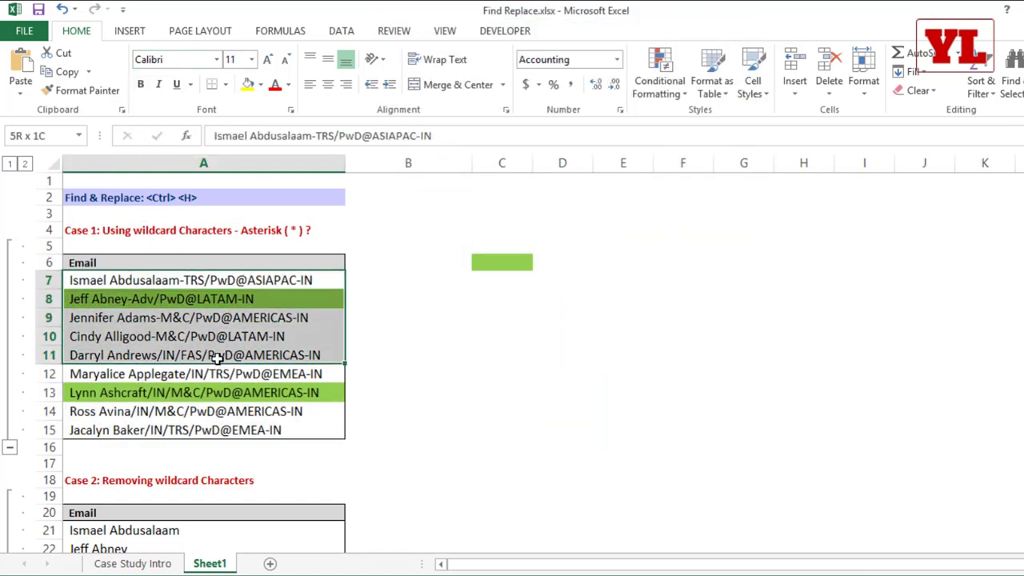
click(175, 62)
text(Times New Roma)
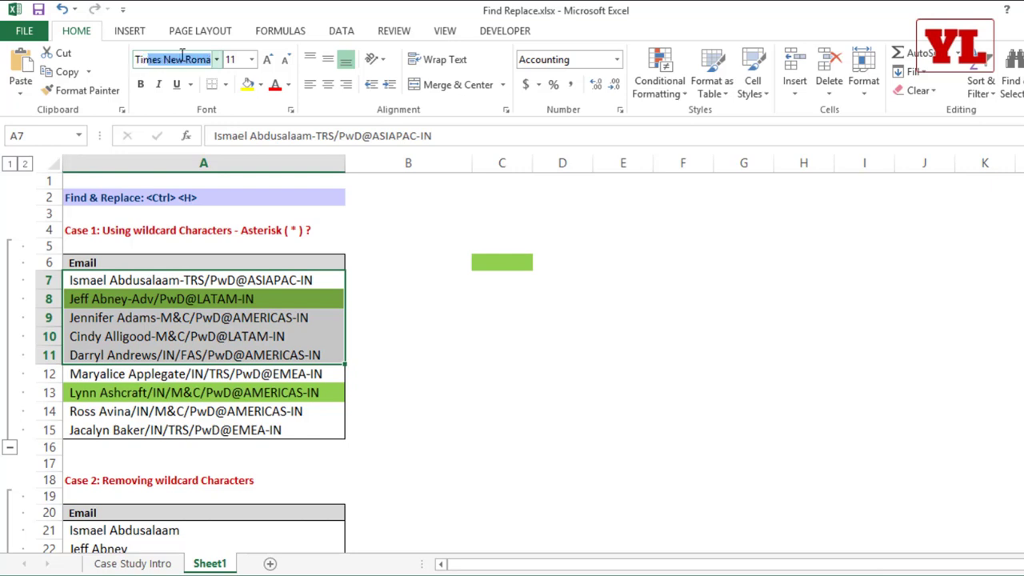
key(Return)
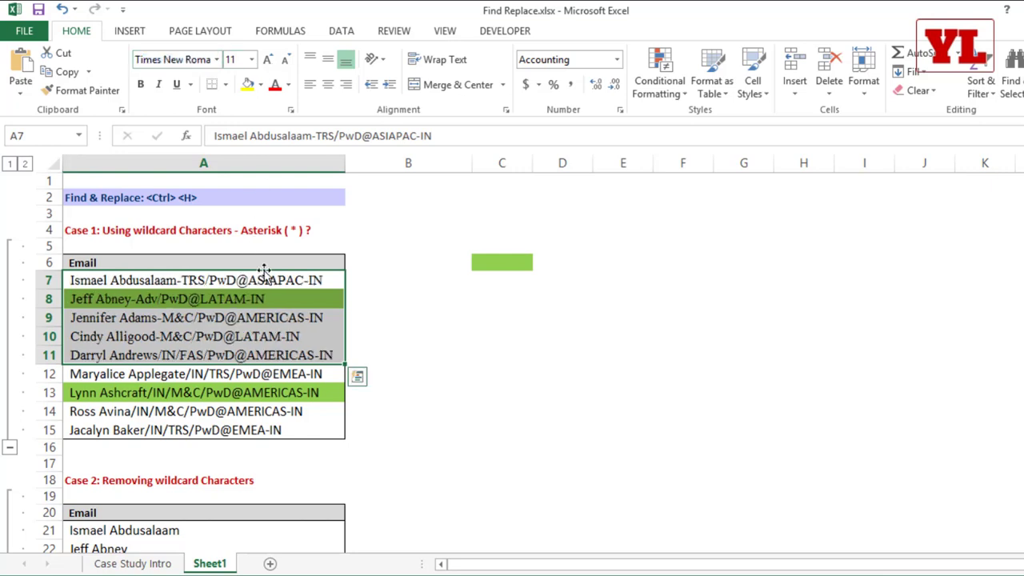
drag(346, 163, 354, 163)
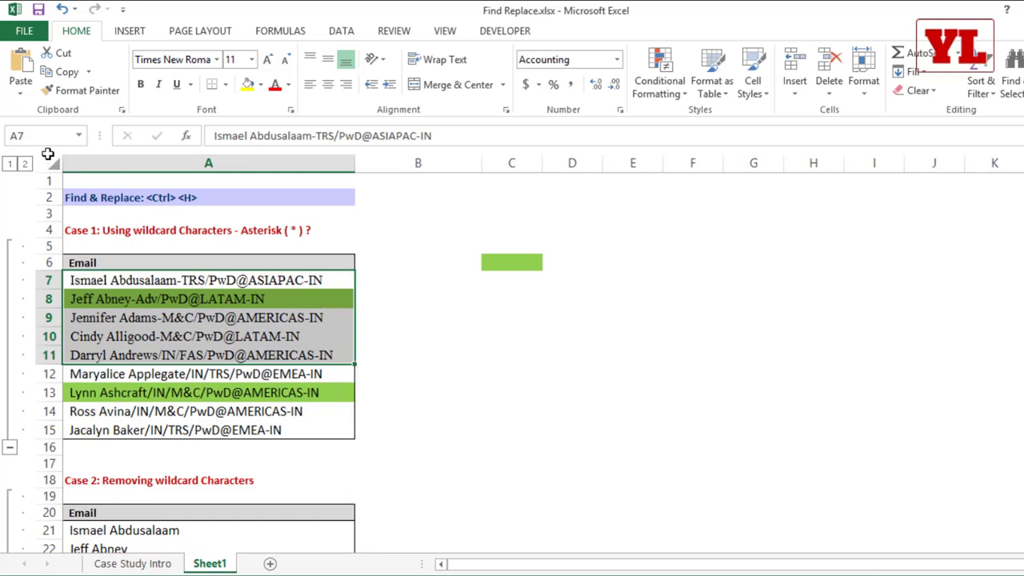
Select the whole sheet, reopen Find and Replace, and clear the yellow and green formats.
click(52, 164)
key(ctrl+h)
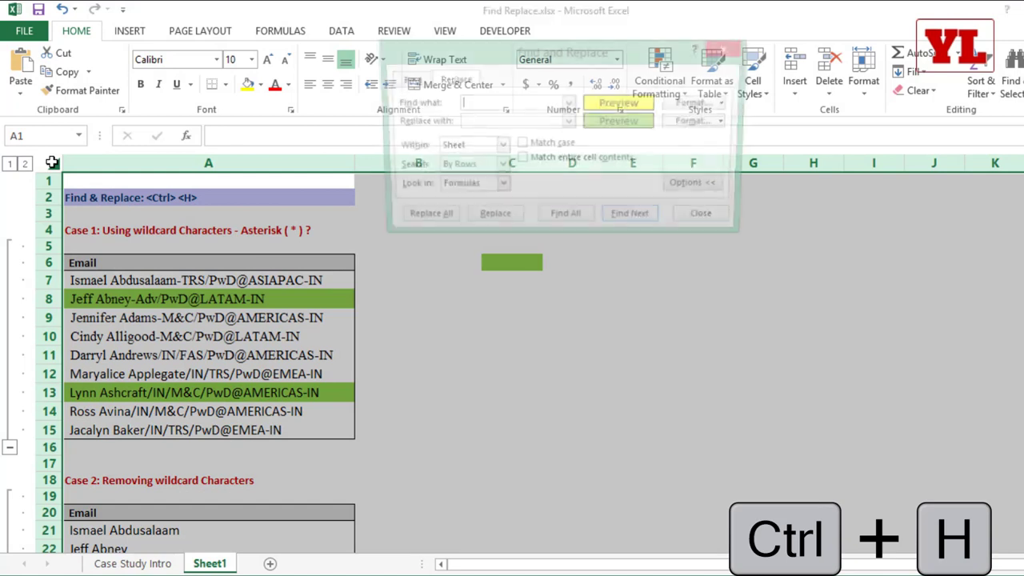
click(728, 103)
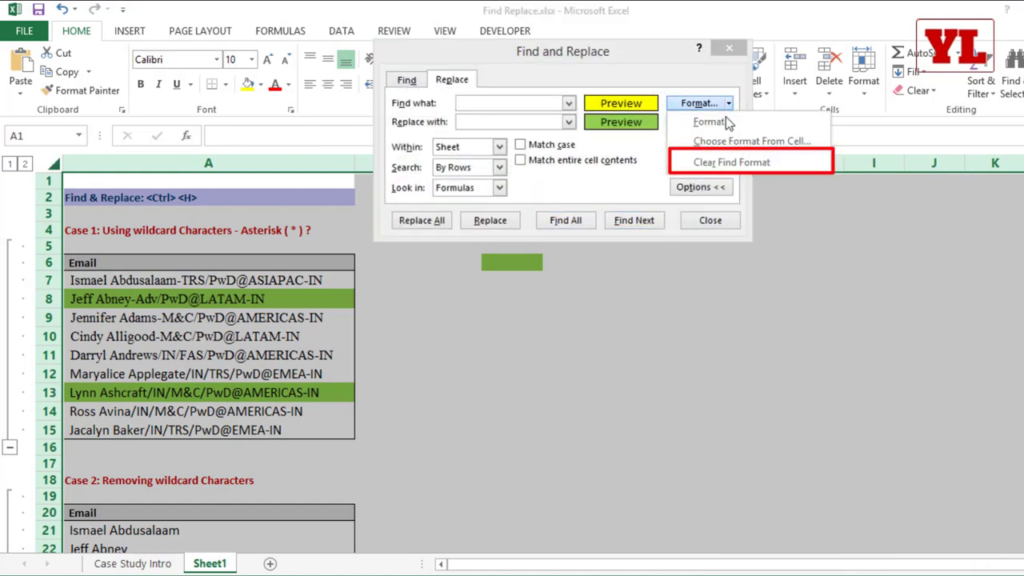
click(721, 164)
click(728, 122)
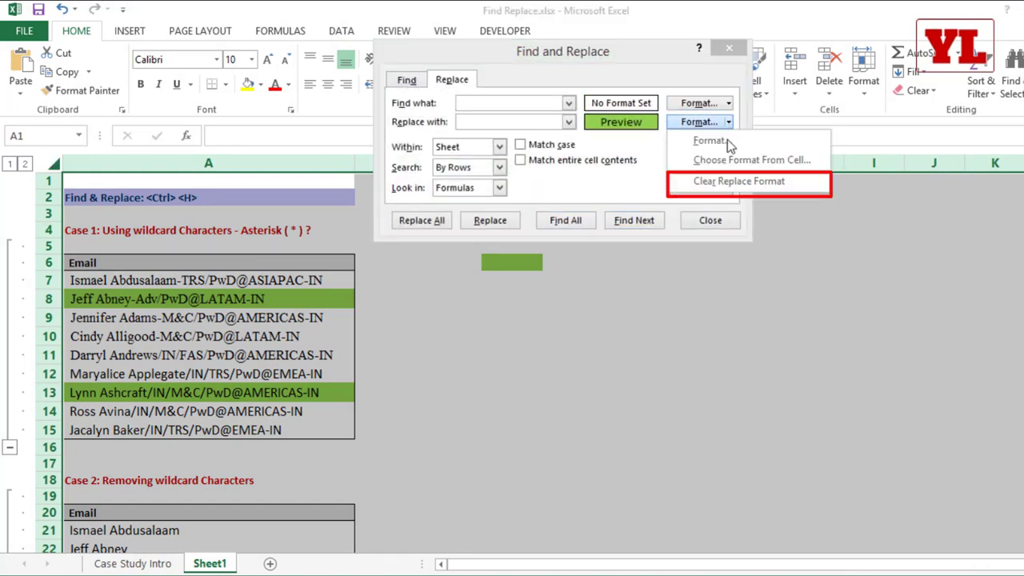
click(722, 183)
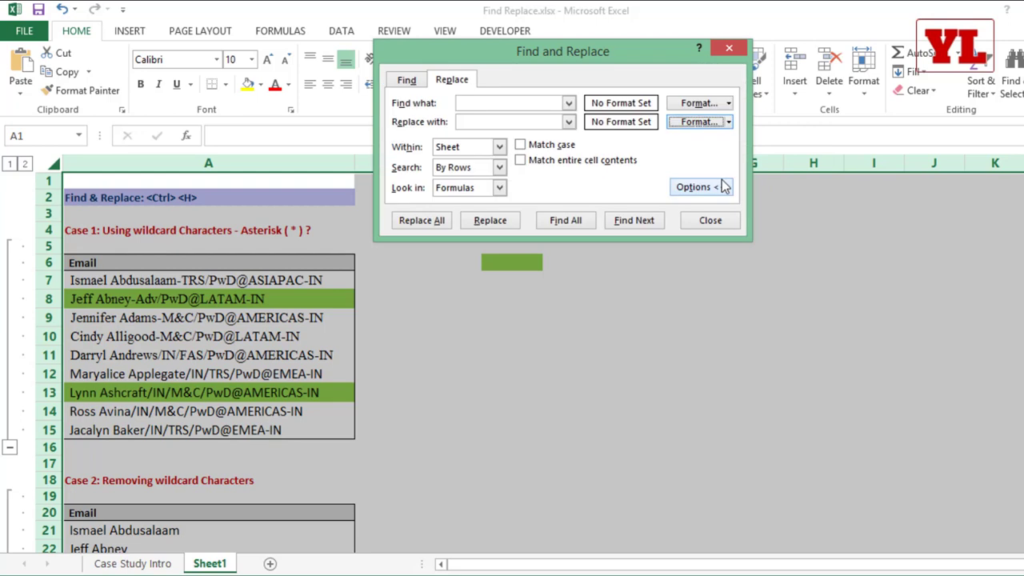
Set the Find Format font to Times New Roman.
click(728, 103)
click(724, 122)
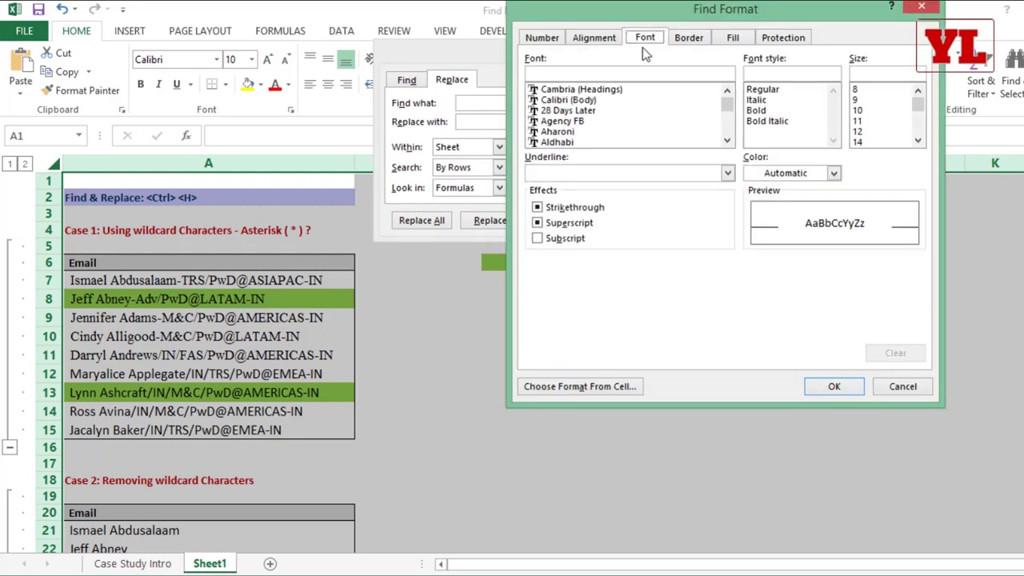
text(time)
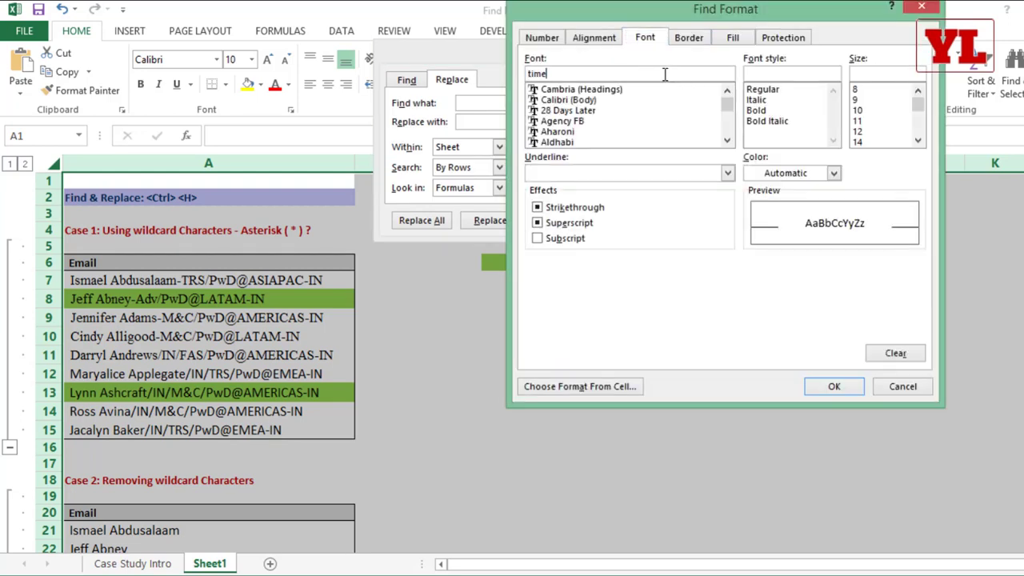
click(590, 101)
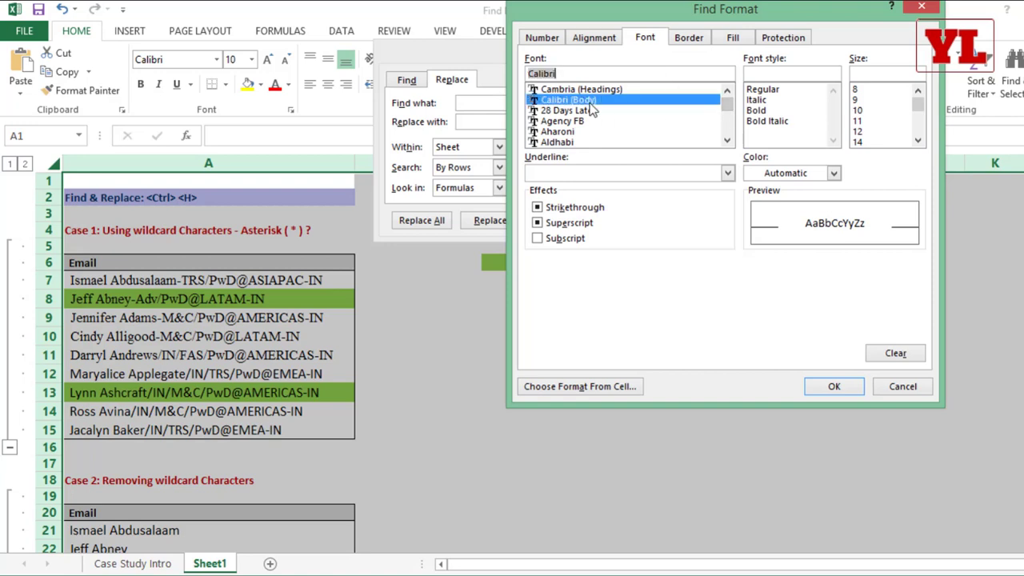
text(times)
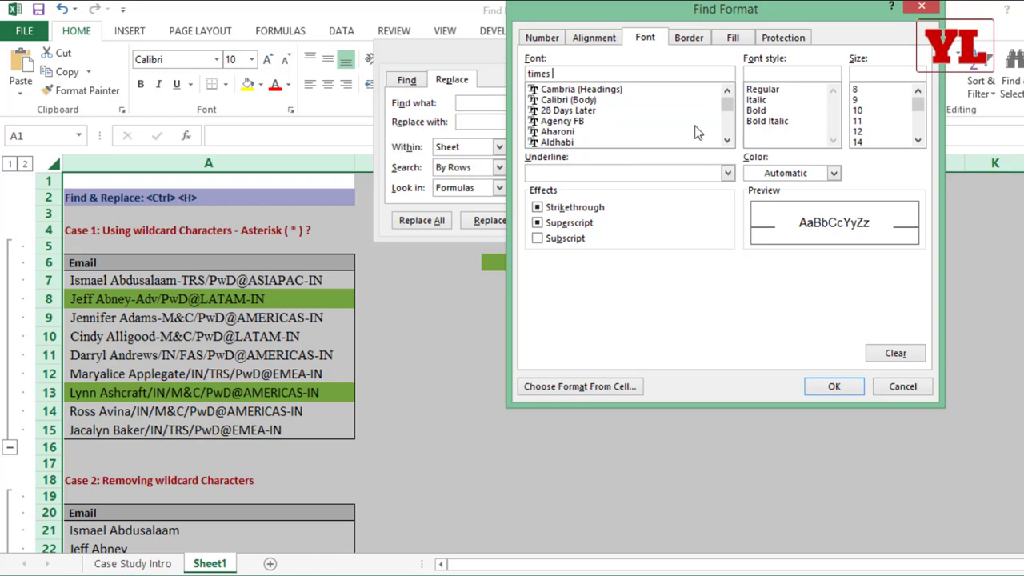
drag(727, 104, 727, 120)
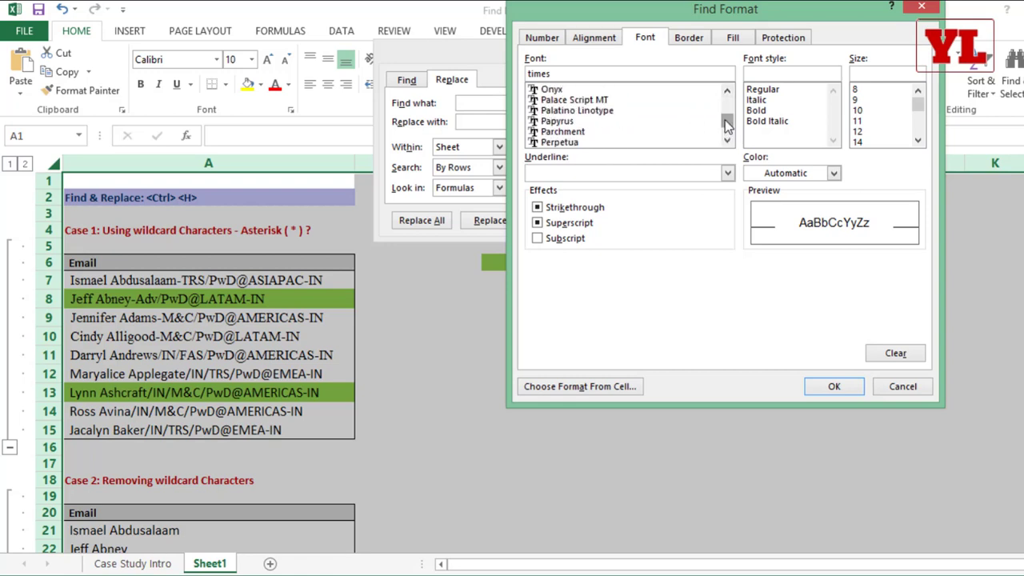
click(592, 133)
scroll(603, 142, down, 6)
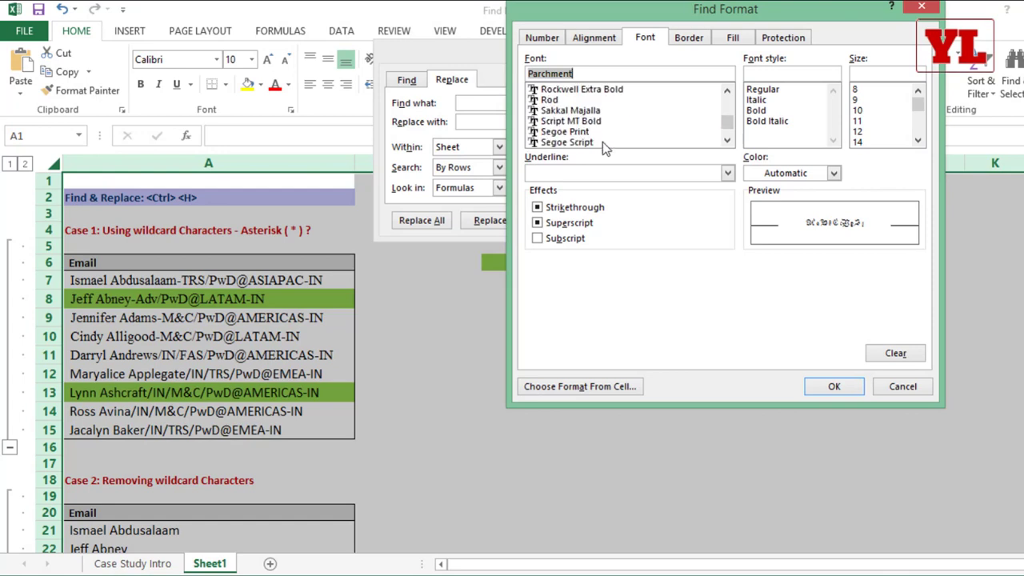
scroll(601, 142, down, 4)
click(605, 132)
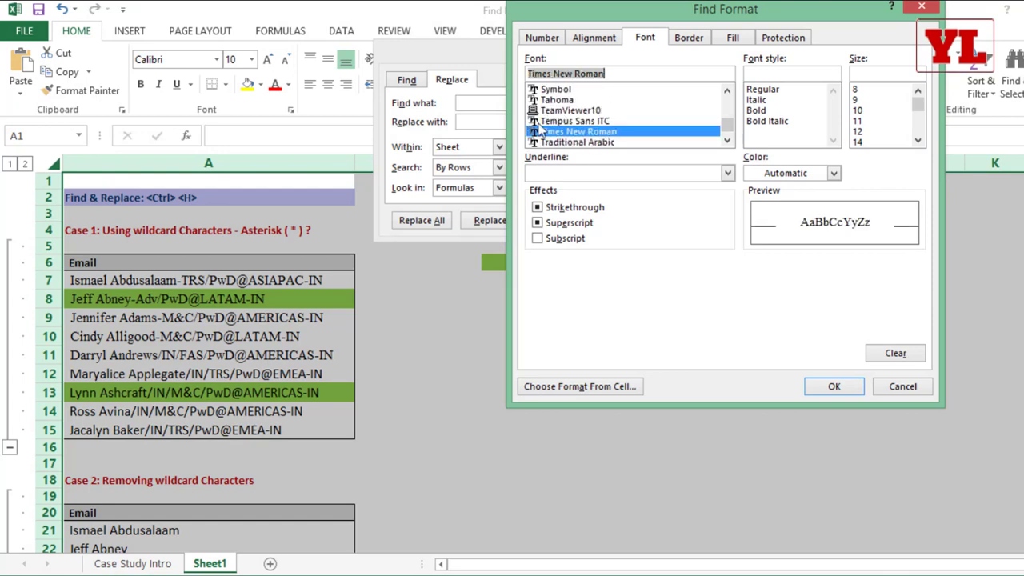
click(833, 386)
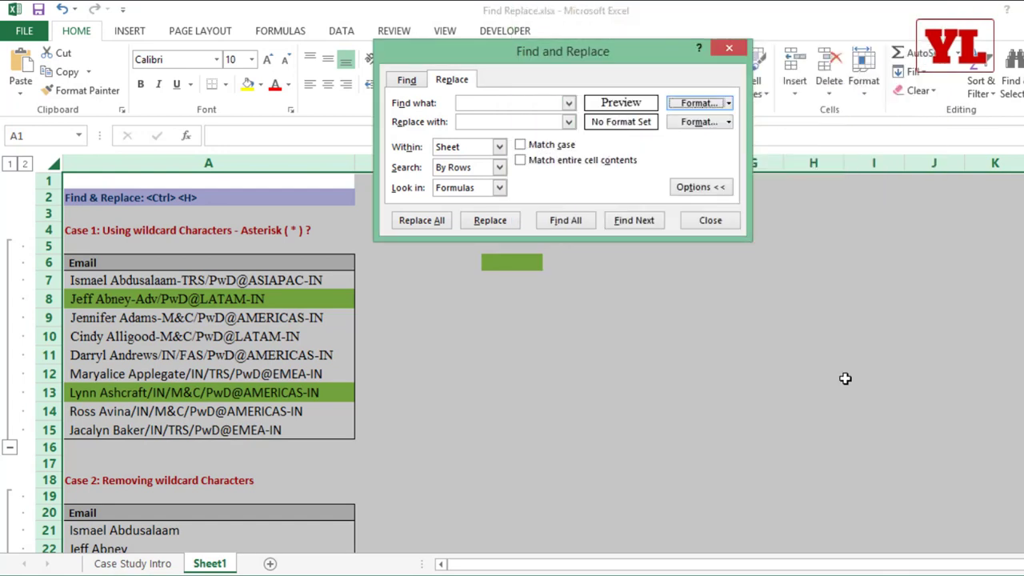
Set the Replace Format to Arial size 14 and replace all across the sheet.
click(728, 127)
click(729, 137)
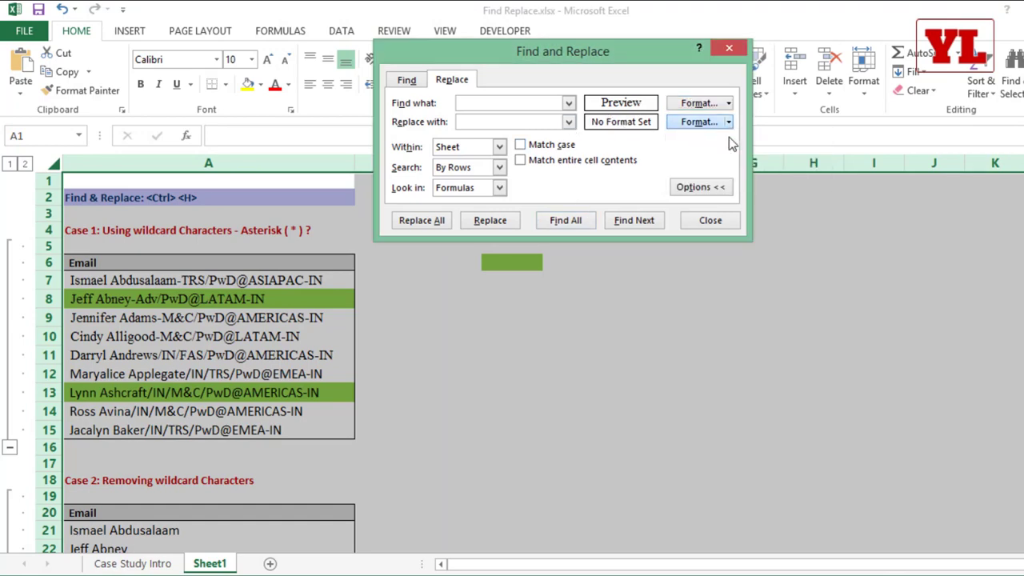
scroll(594, 134, down, 3)
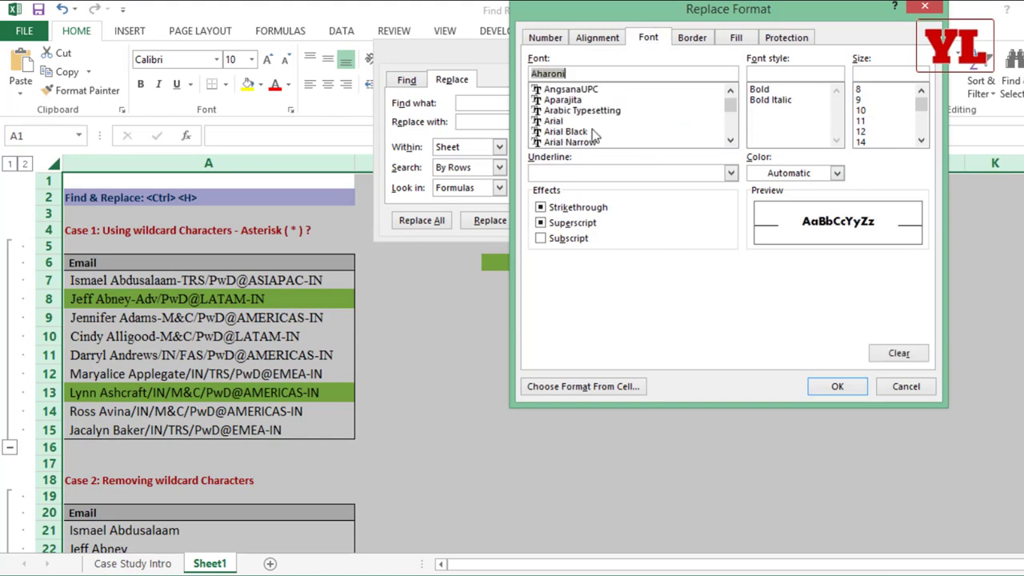
click(593, 121)
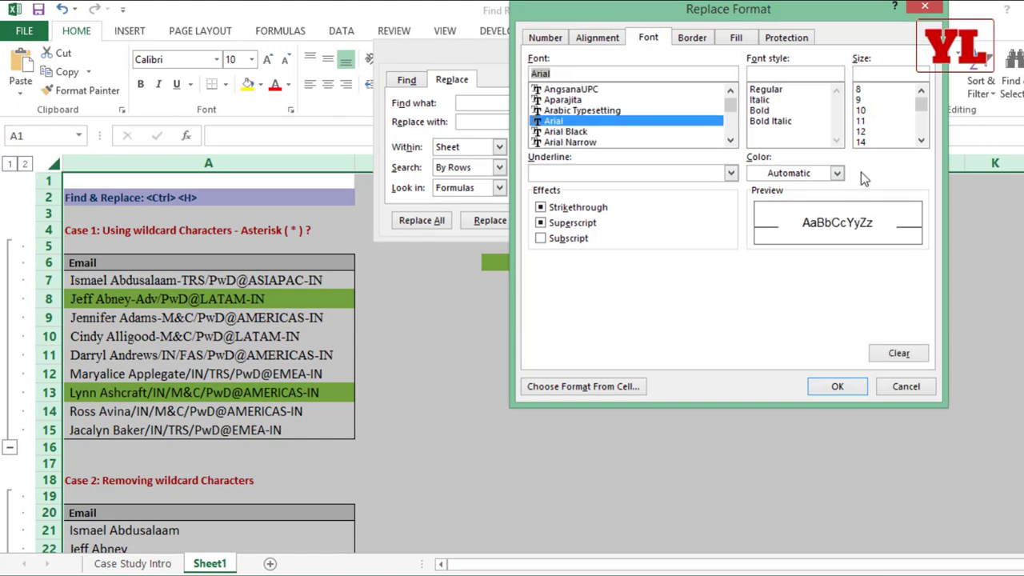
click(873, 142)
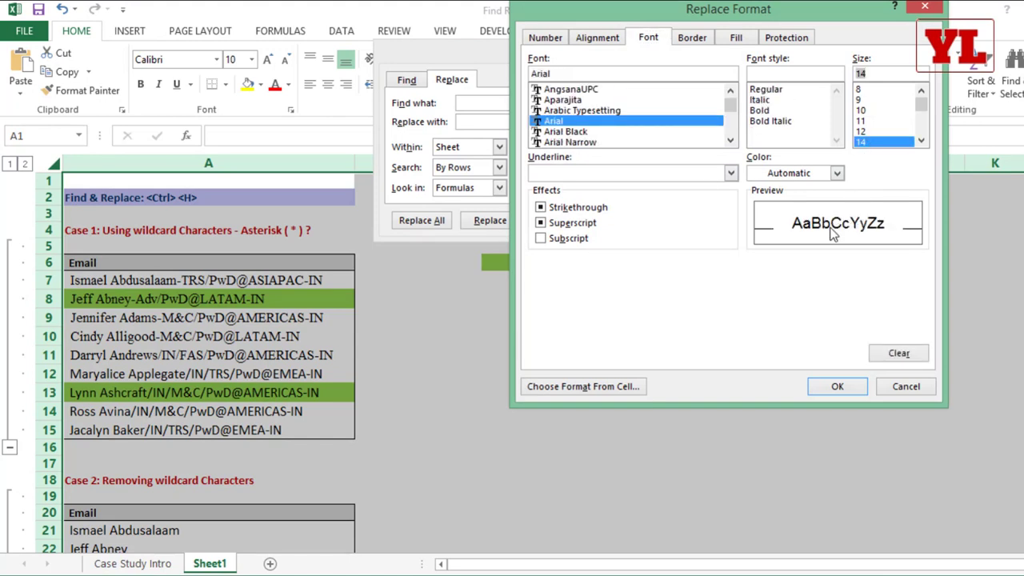
click(836, 387)
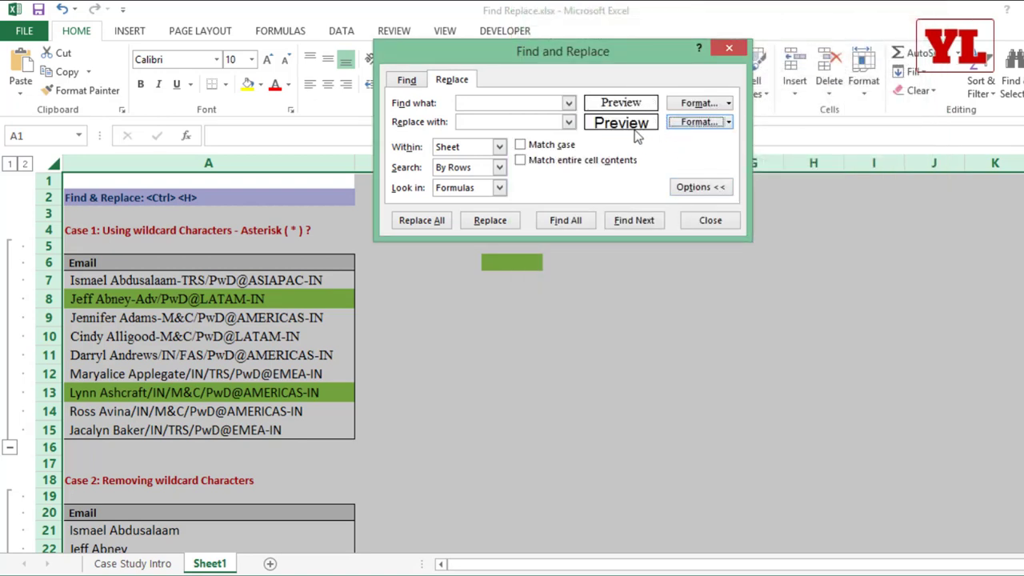
click(439, 222)
Dismiss the replacement message, clear the Find and Replace formats, and close the dialog.
click(559, 347)
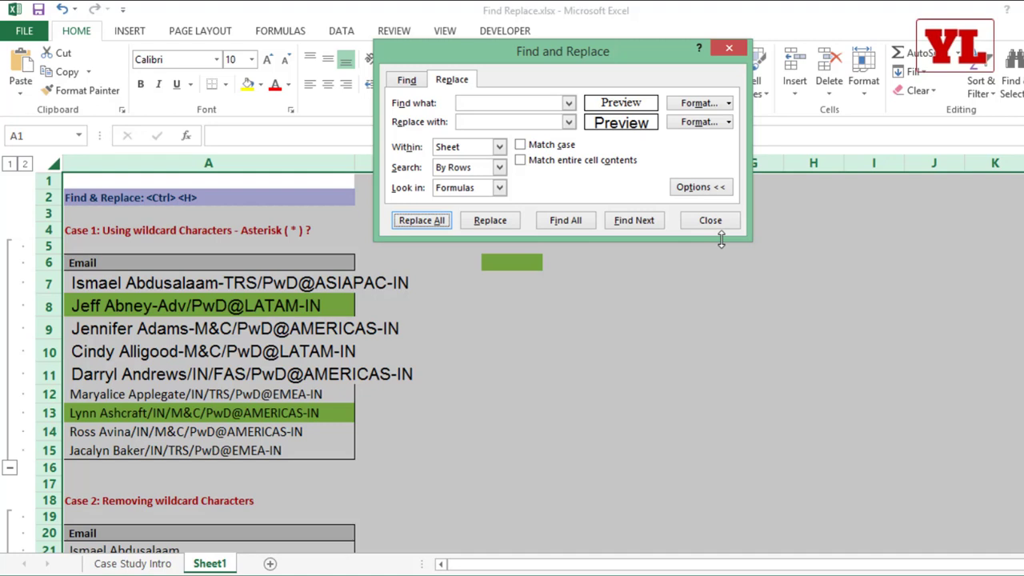
click(728, 103)
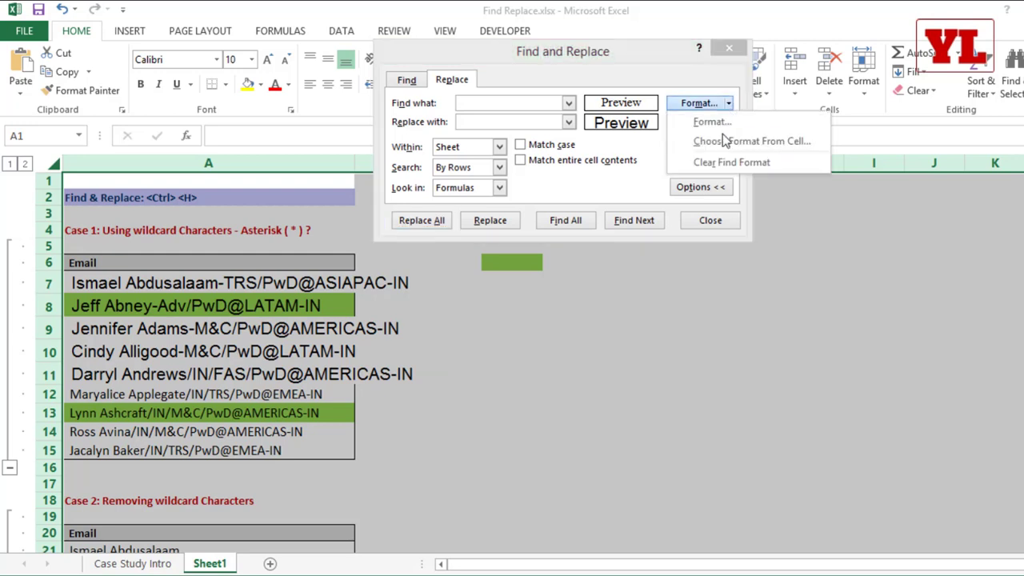
click(724, 162)
click(729, 122)
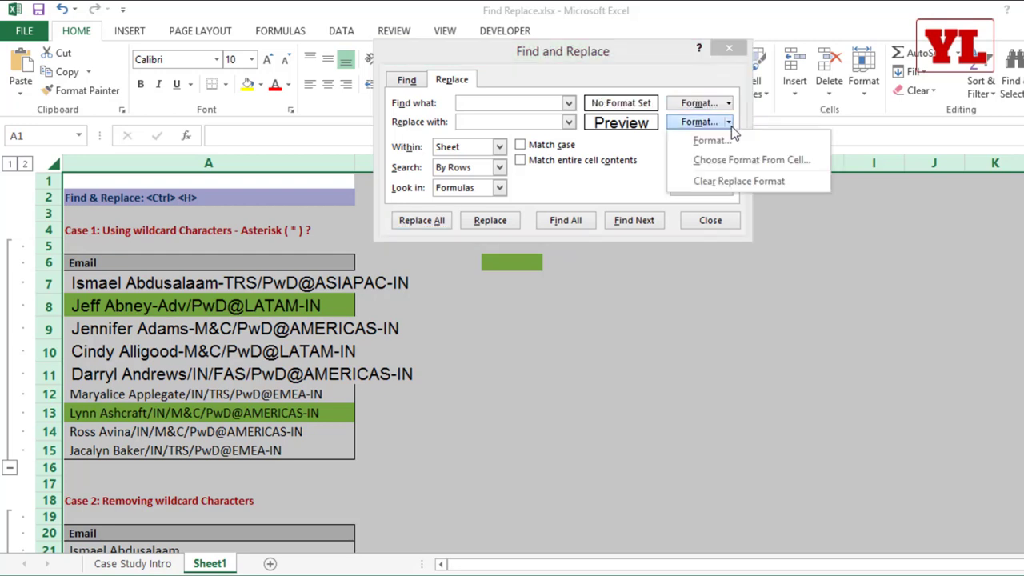
click(724, 181)
click(712, 192)
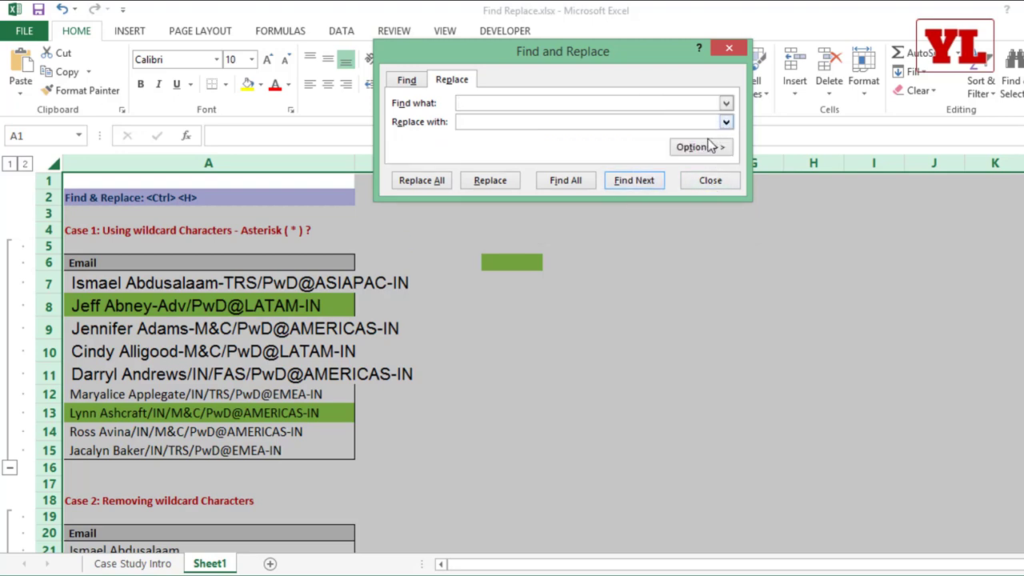
click(710, 180)
Reopen Find and Replace from D7 and start a new Find Format on the Fill settings.
click(599, 276)
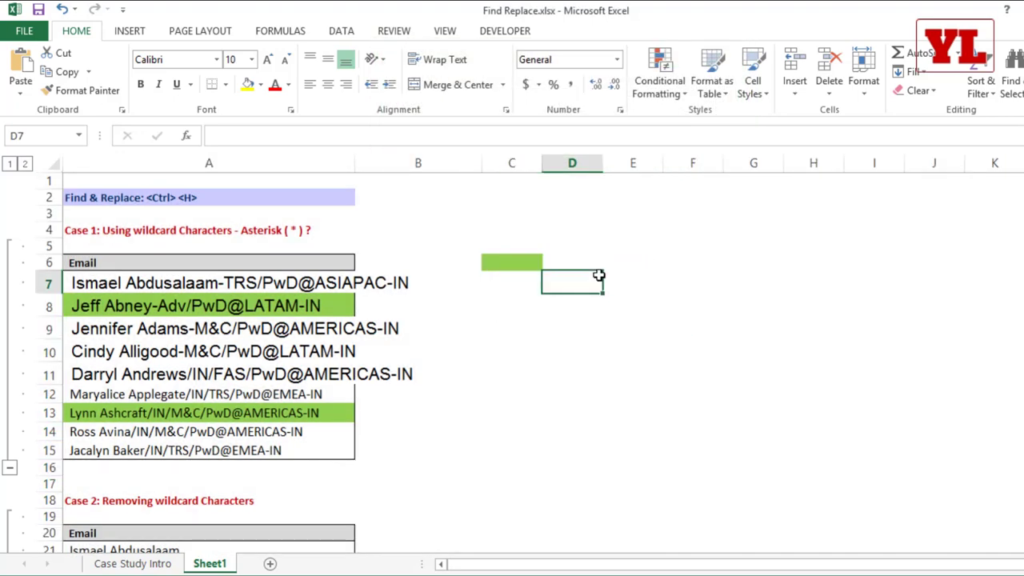
key(ctrl+h)
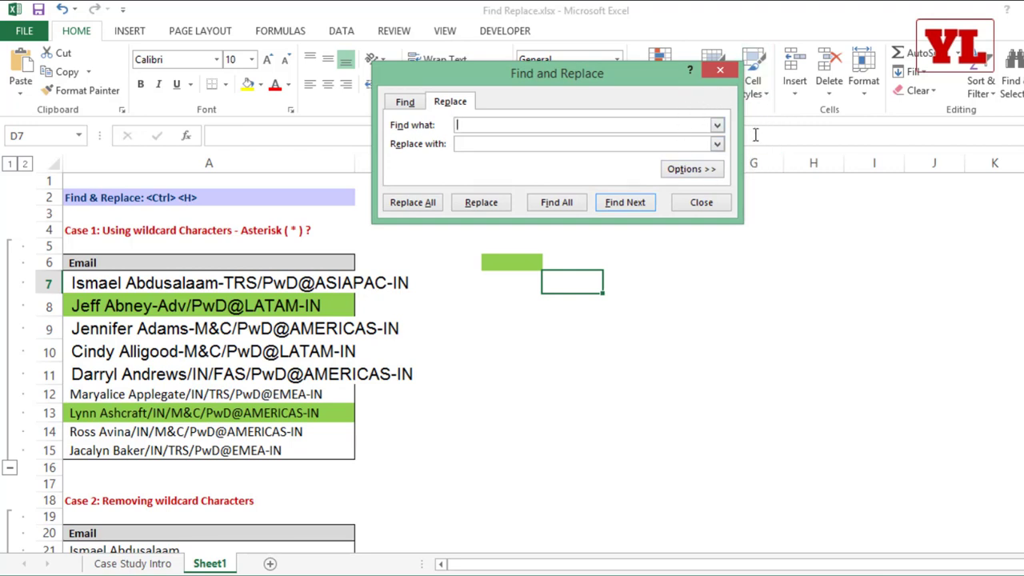
click(712, 205)
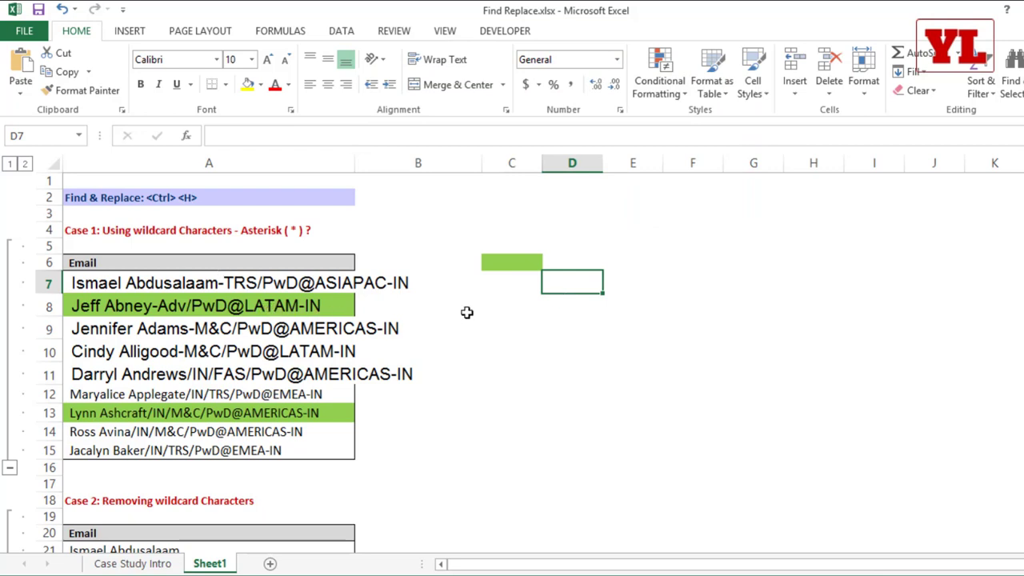
key(ctrl+h)
click(686, 193)
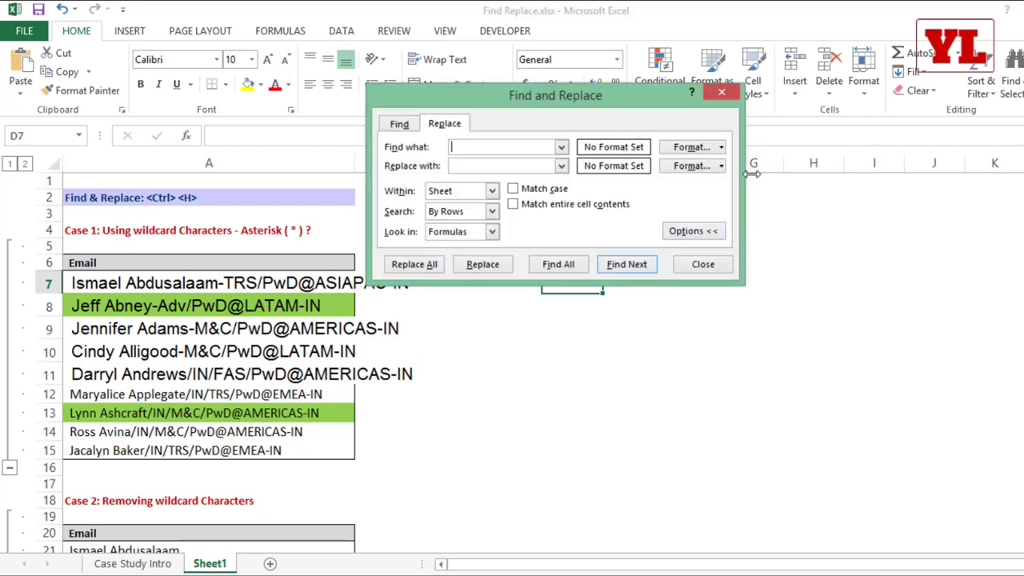
click(722, 147)
click(714, 164)
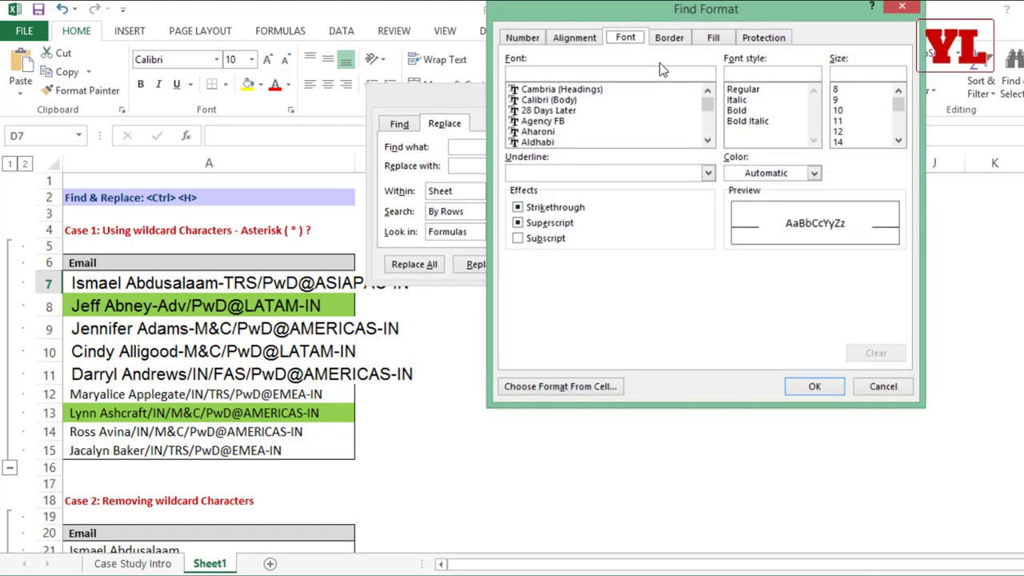
click(715, 40)
Try replacing yellow-filled cells with a green fill; no matches are found.
click(564, 197)
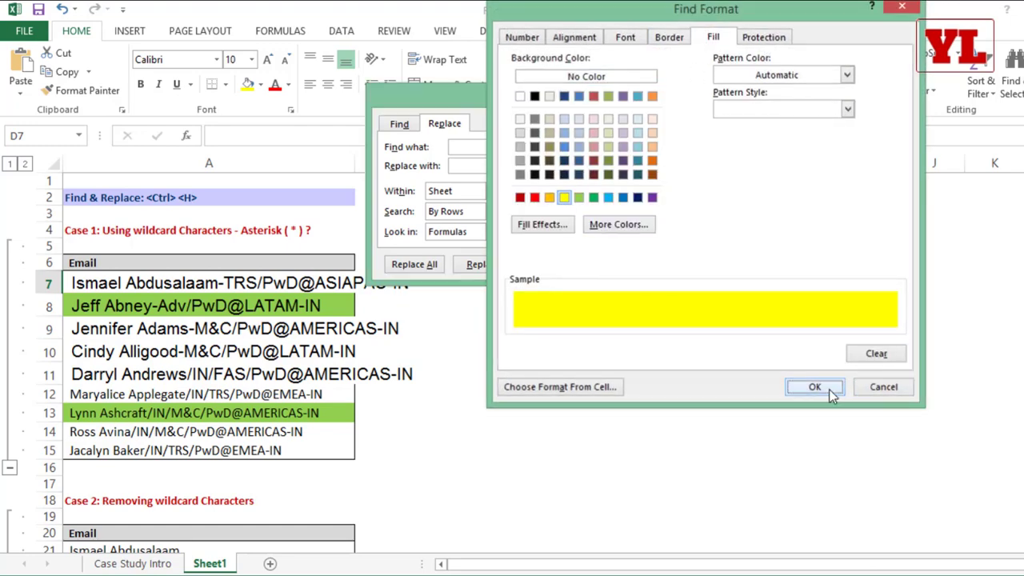
click(804, 386)
click(721, 166)
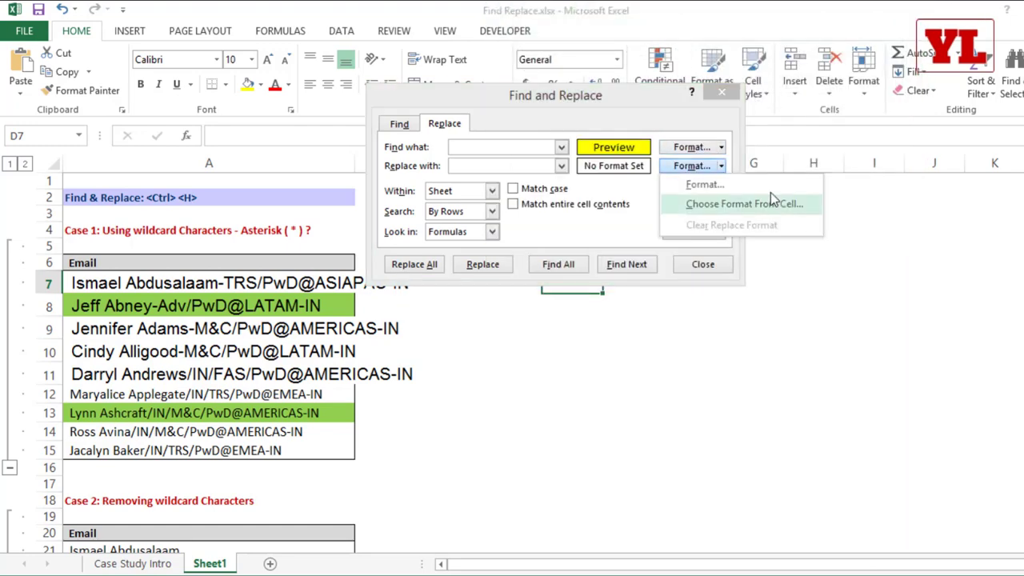
click(705, 203)
click(590, 200)
click(752, 384)
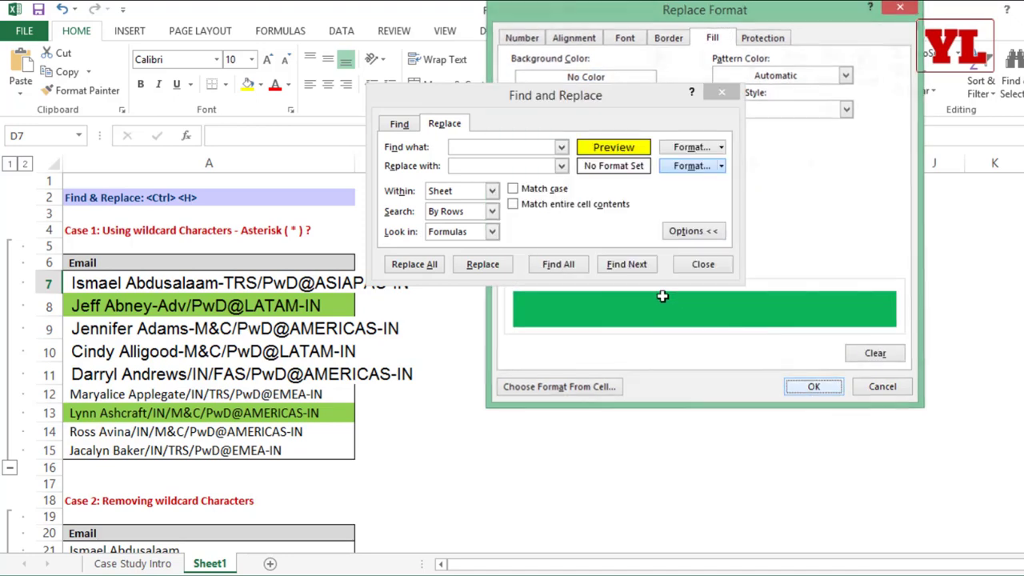
click(416, 264)
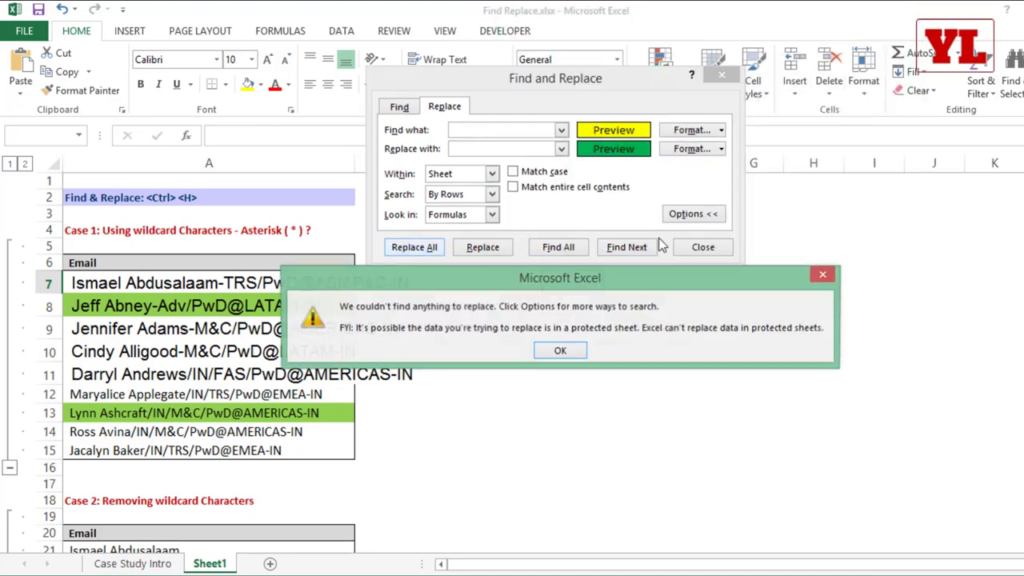
click(576, 351)
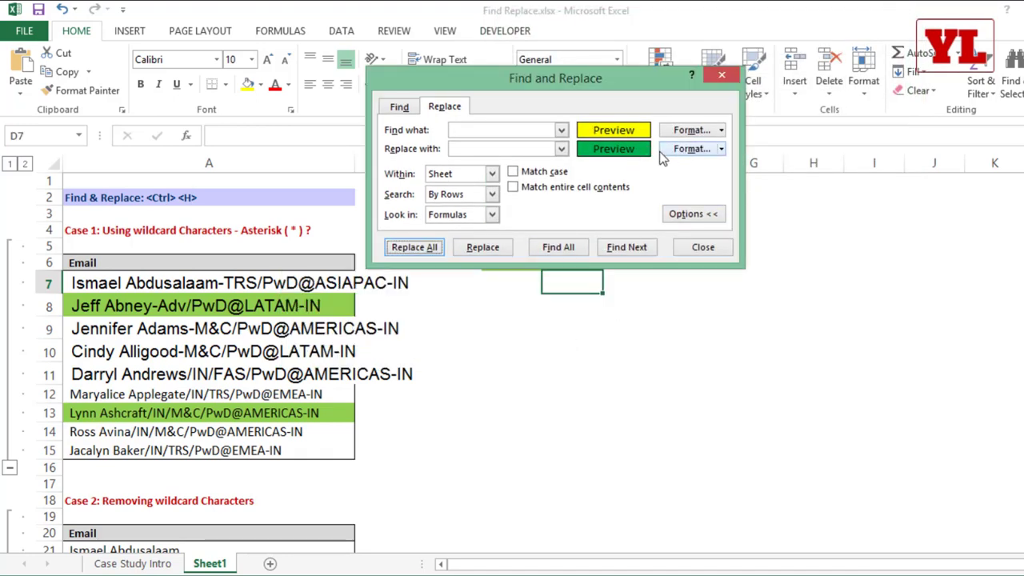
Set the search format fill to light green and the replacement fill to light blue.
click(721, 130)
click(720, 149)
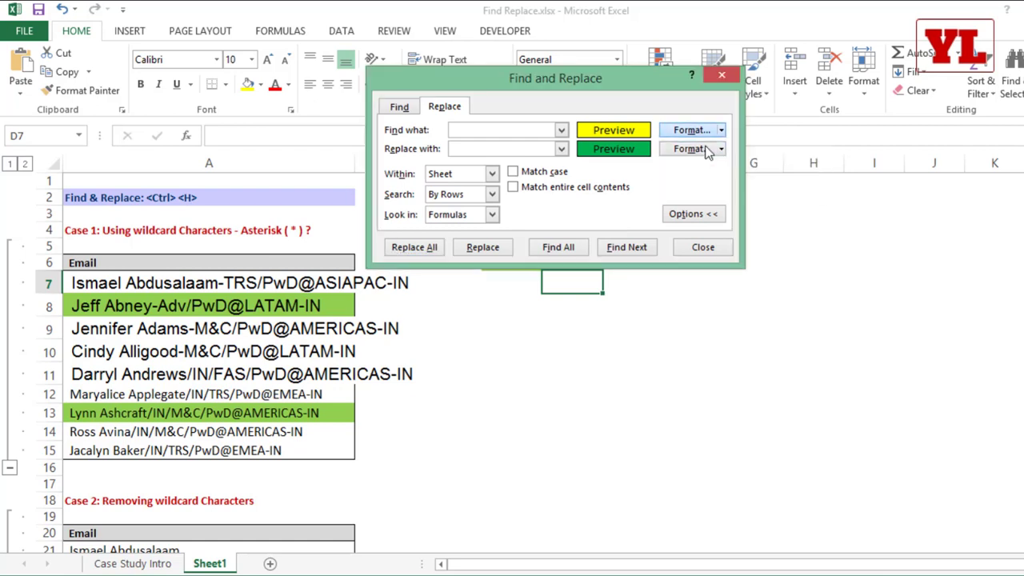
click(579, 197)
click(824, 387)
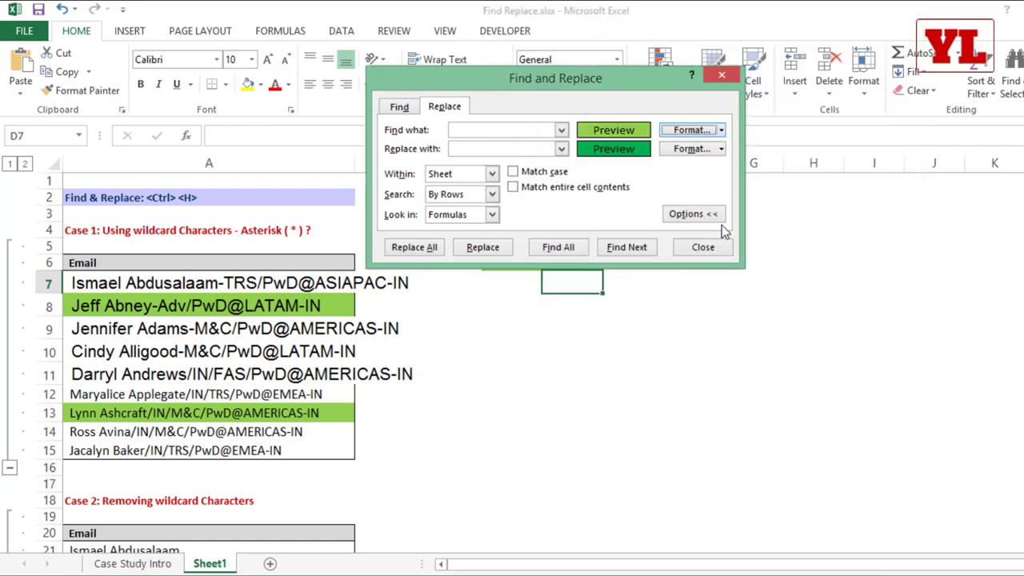
click(721, 149)
click(693, 165)
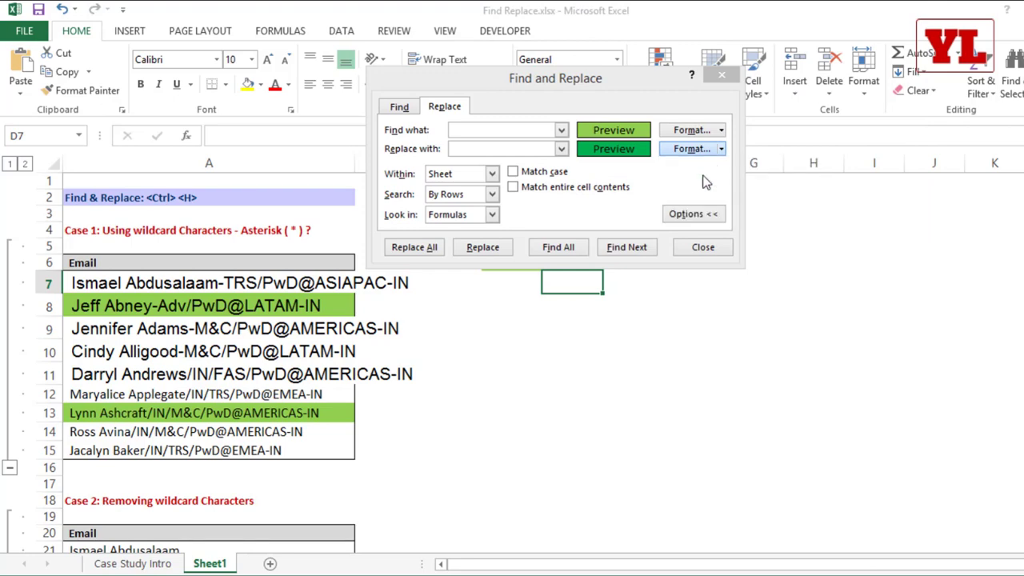
click(604, 197)
click(824, 387)
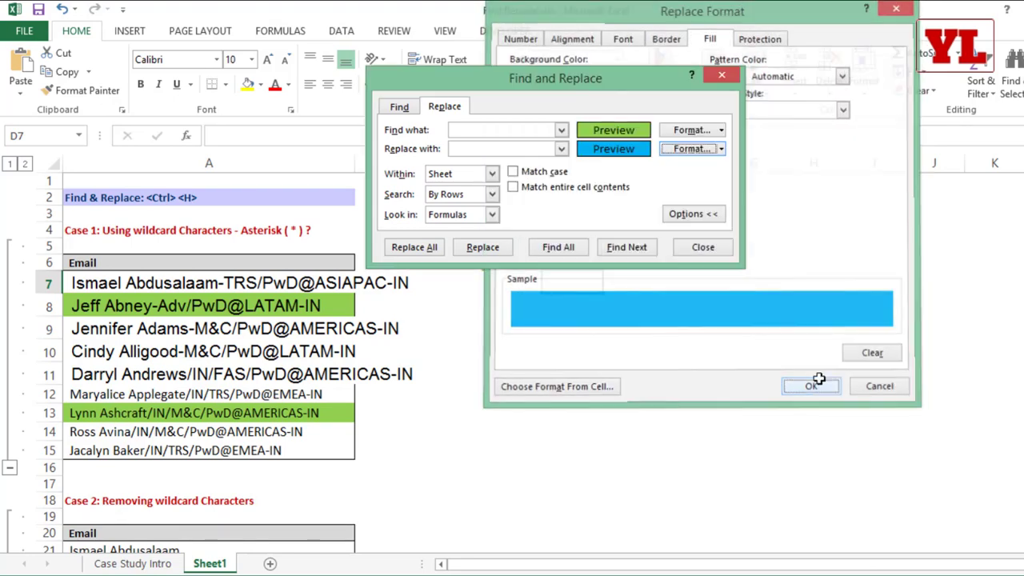
Replace all light-green fills with light blue (3 replacements) and close the dialog.
click(414, 247)
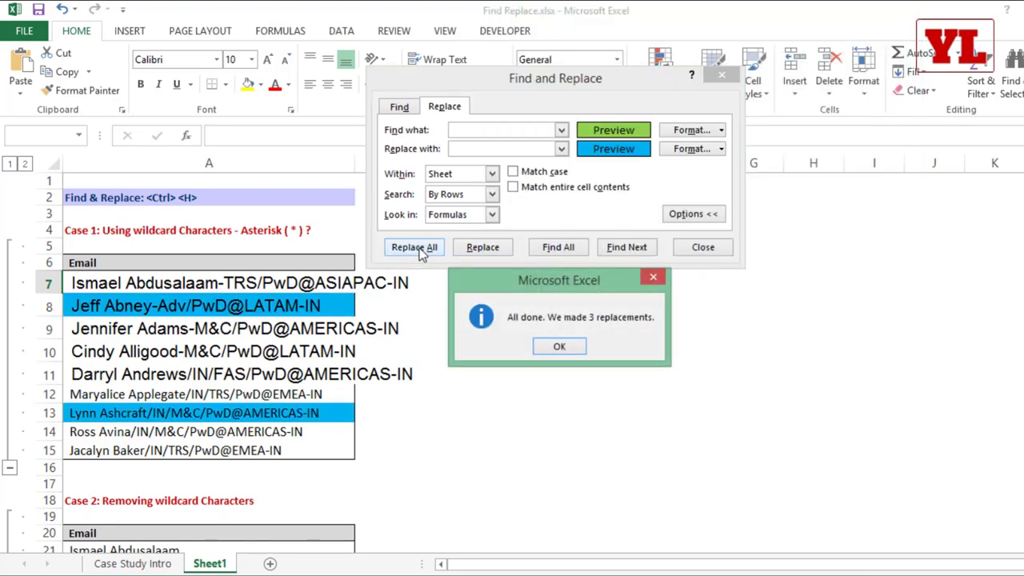
click(552, 348)
click(707, 246)
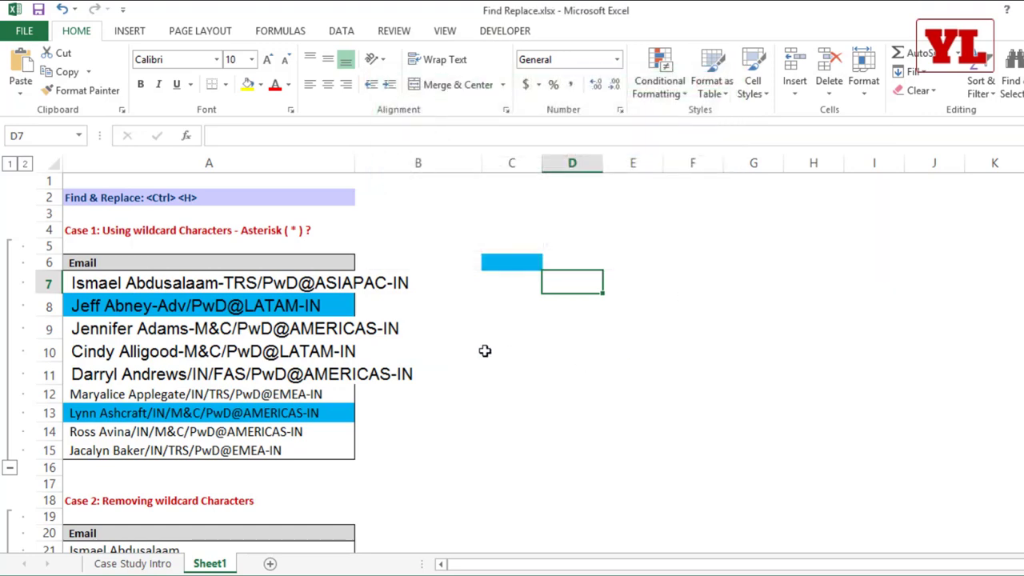
Reopen Find and Replace with Ctrl+H and toggle the extra search options.
scroll(484, 350, down, 1)
scroll(485, 350, down, 4)
drag(168, 284, 168, 385)
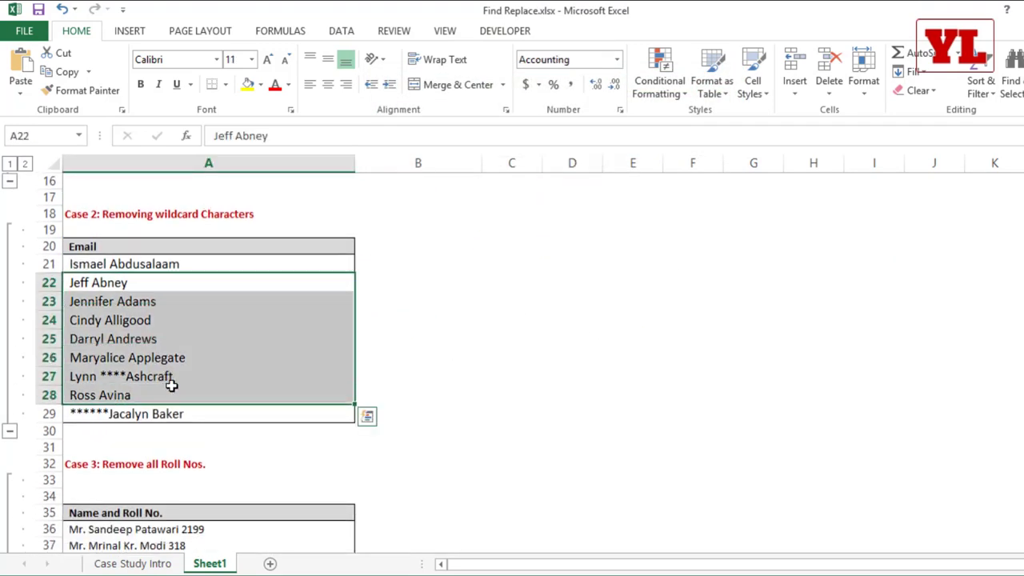
key(ctrl+h)
click(712, 241)
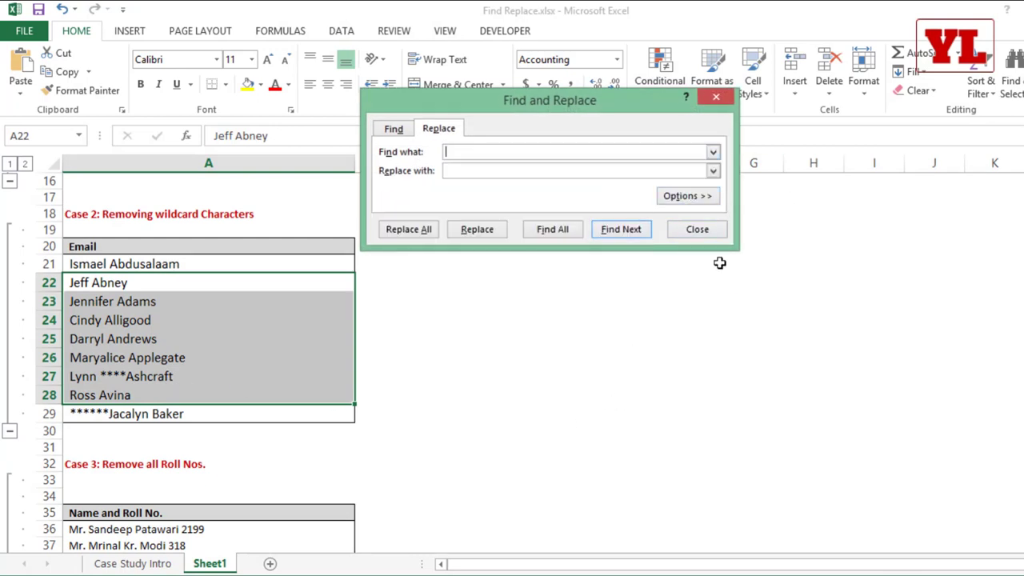
click(684, 196)
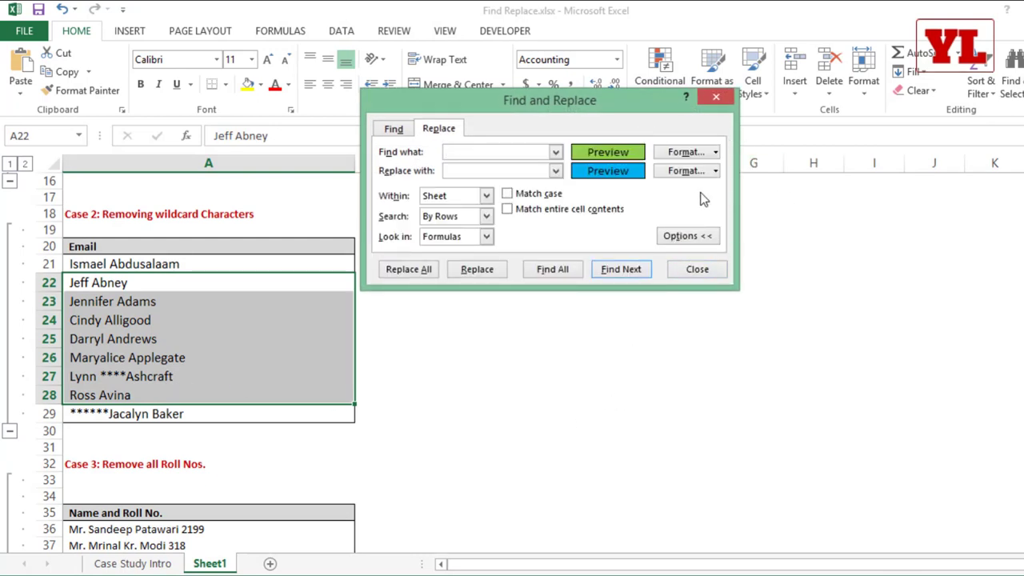
click(696, 236)
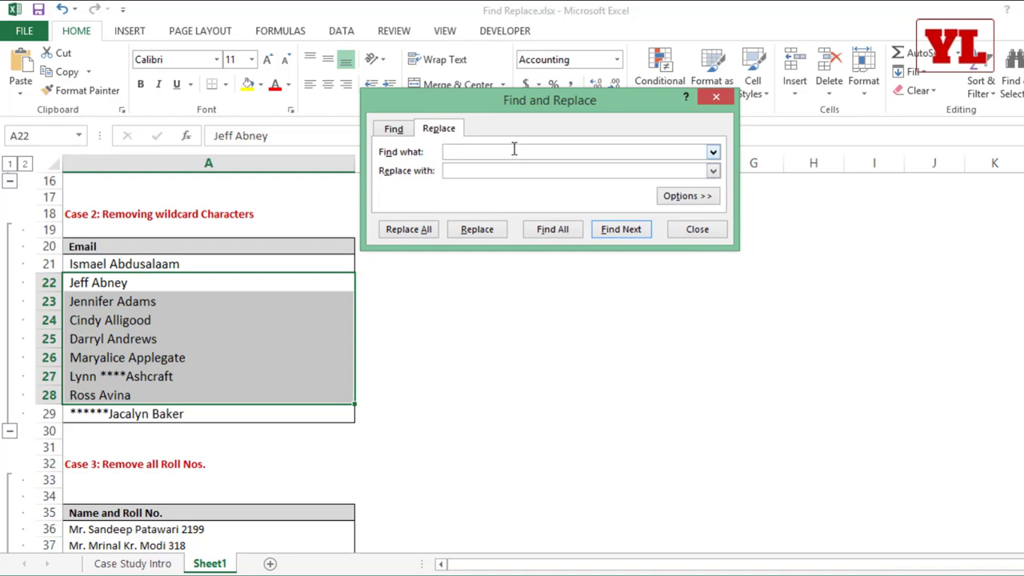
Attempt to replace every M with R; nothing is found.
click(485, 170)
click(408, 229)
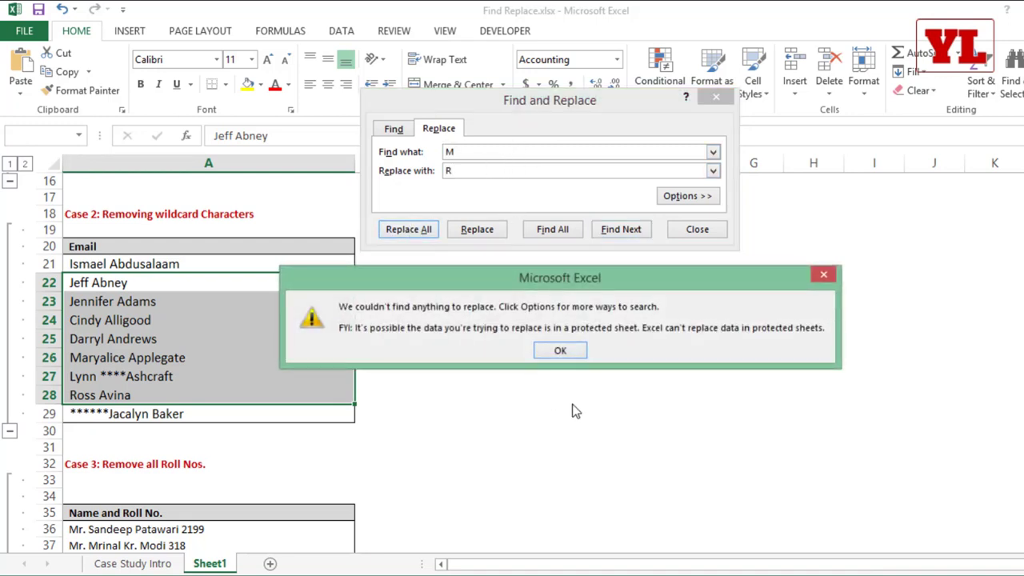
click(560, 352)
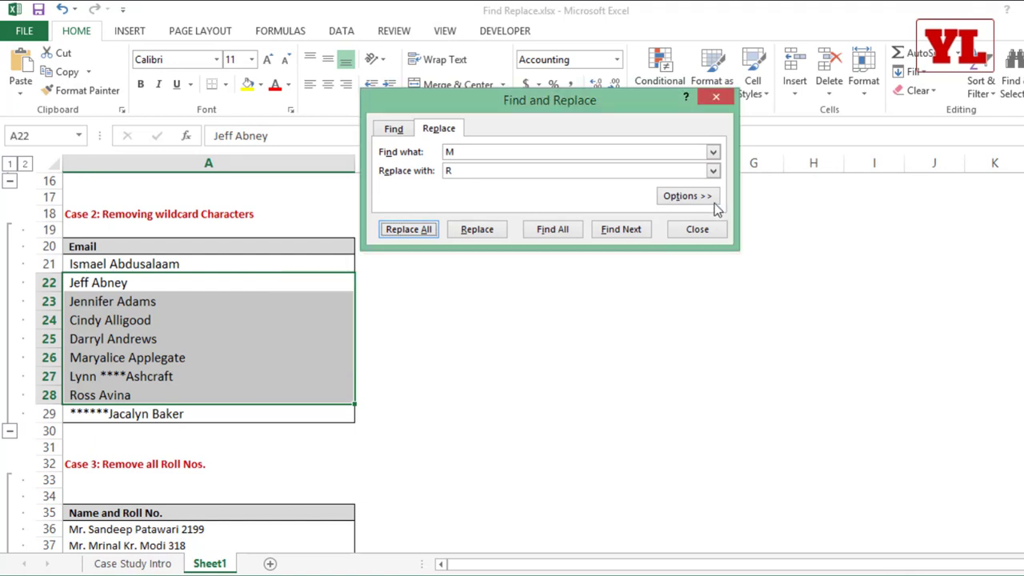
Choose Clear Find Format so no format is set, then close Find and Replace.
click(709, 199)
drag(468, 153, 412, 152)
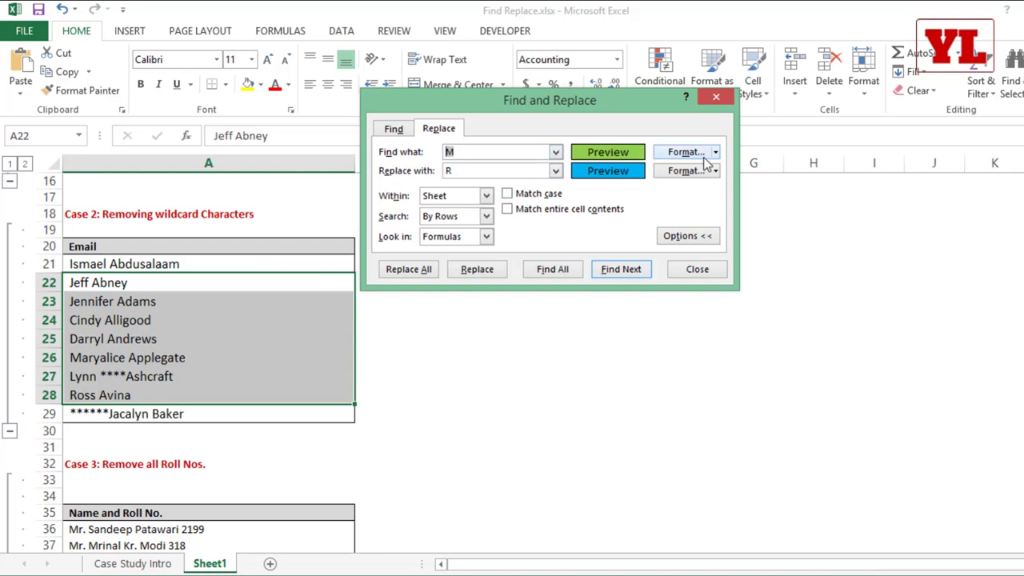
click(715, 152)
click(719, 210)
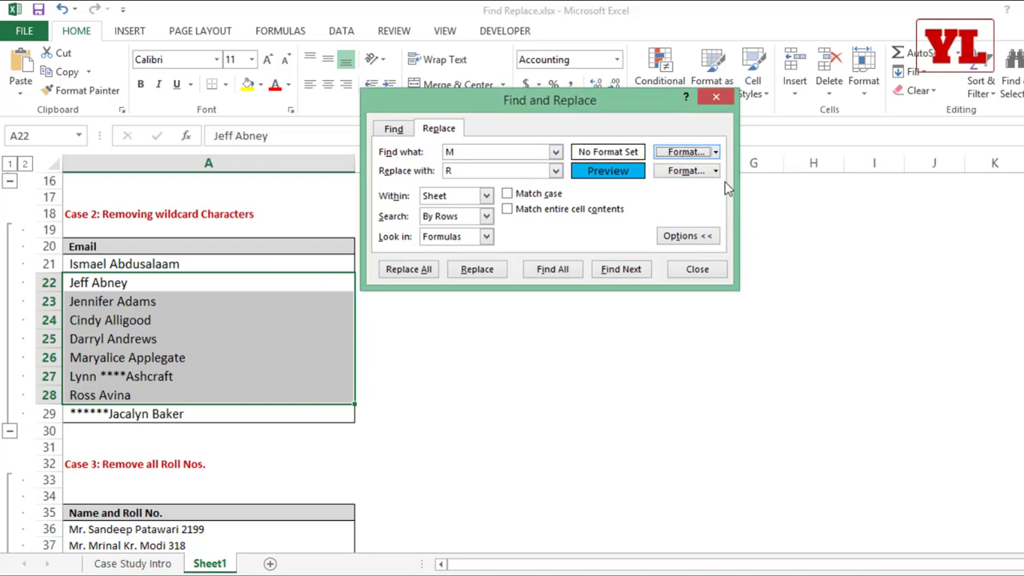
click(718, 171)
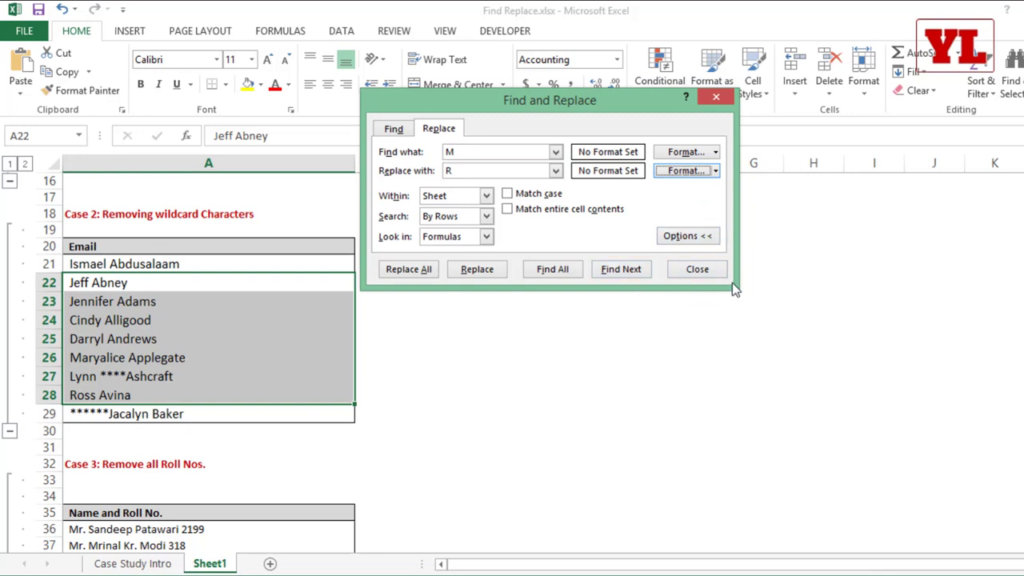
click(712, 270)
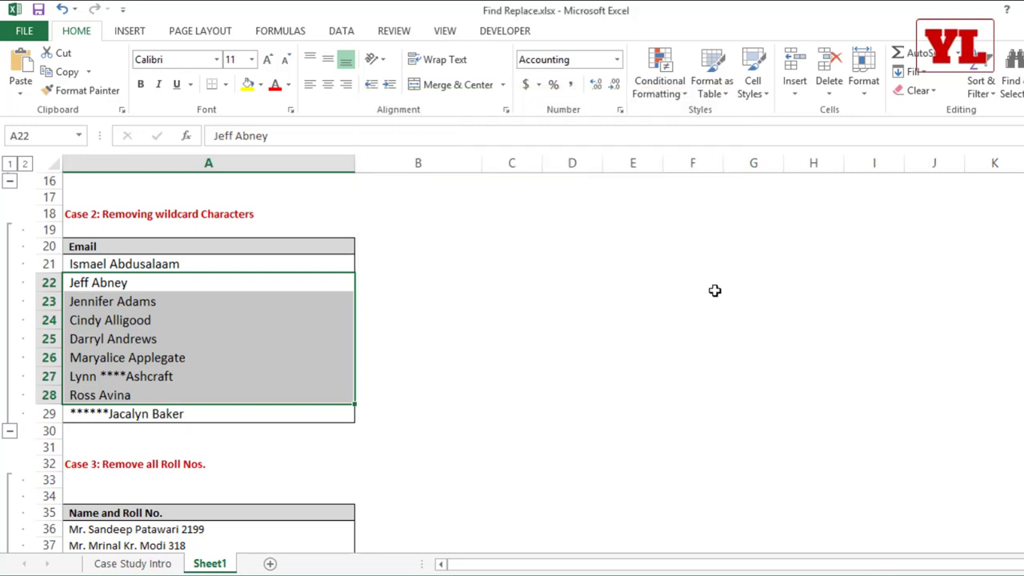
scroll(714, 290, up, 3)
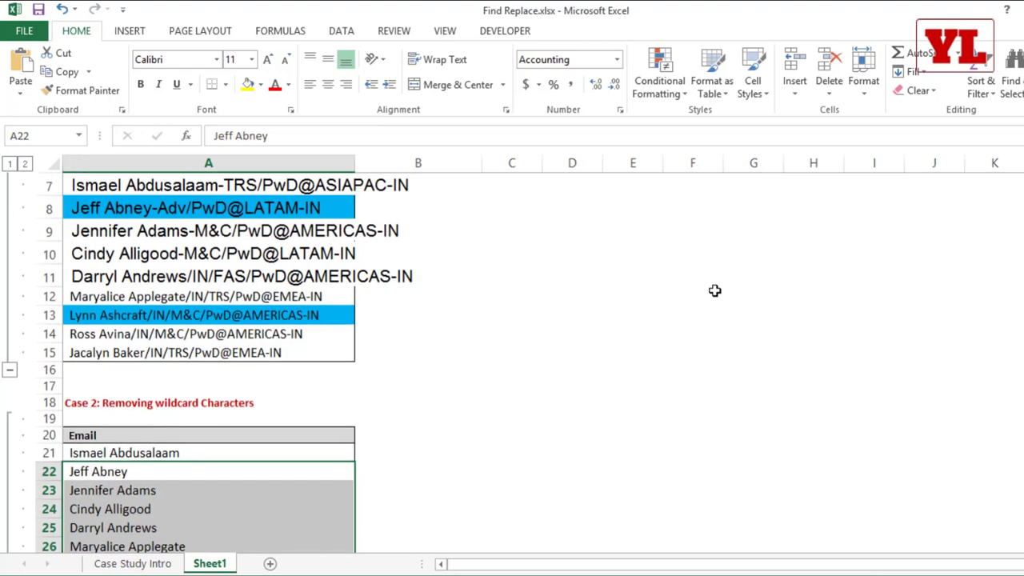
Scroll up to the top of the Case 1 Email list.
scroll(715, 290, up, 1)
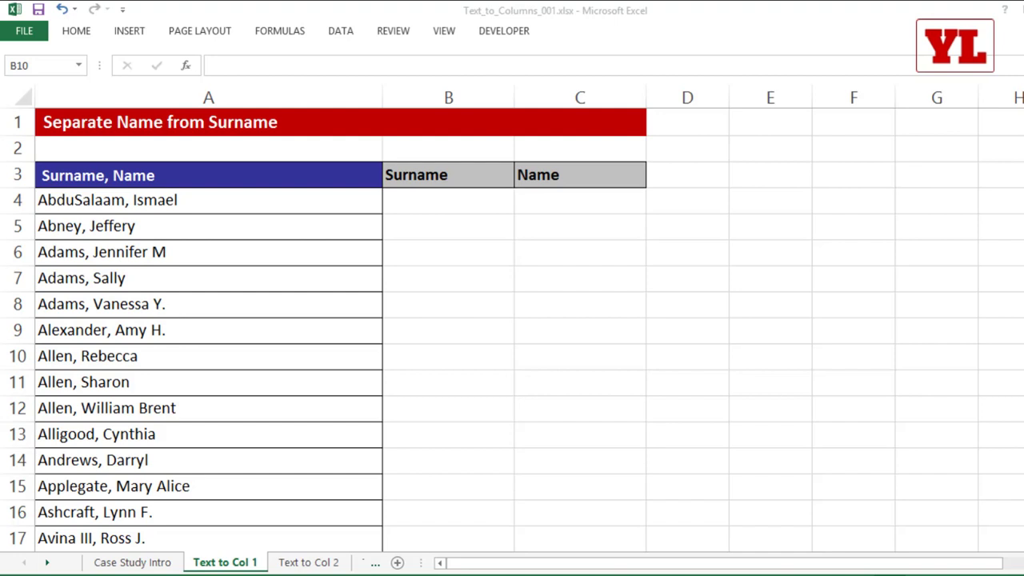
Select the names in A4:A10 on the Separate Name from Surname sheet and open the Data tab.
click(262, 228)
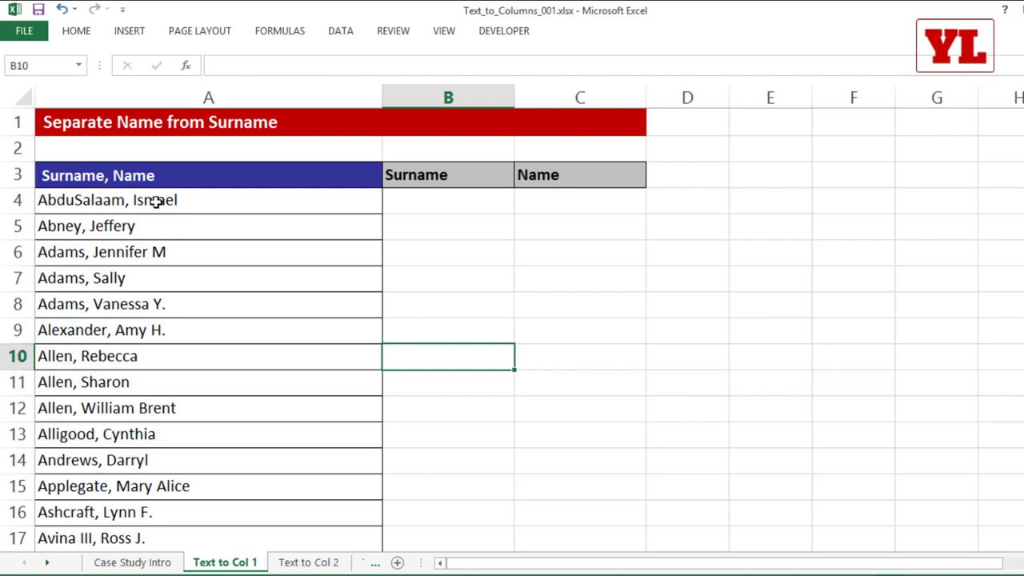
drag(156, 206, 142, 346)
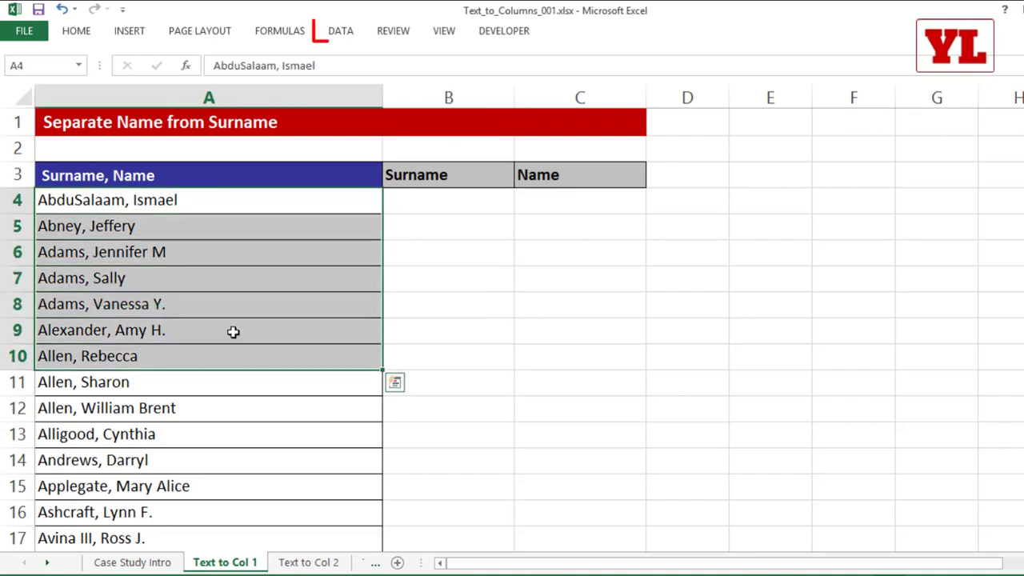
click(354, 36)
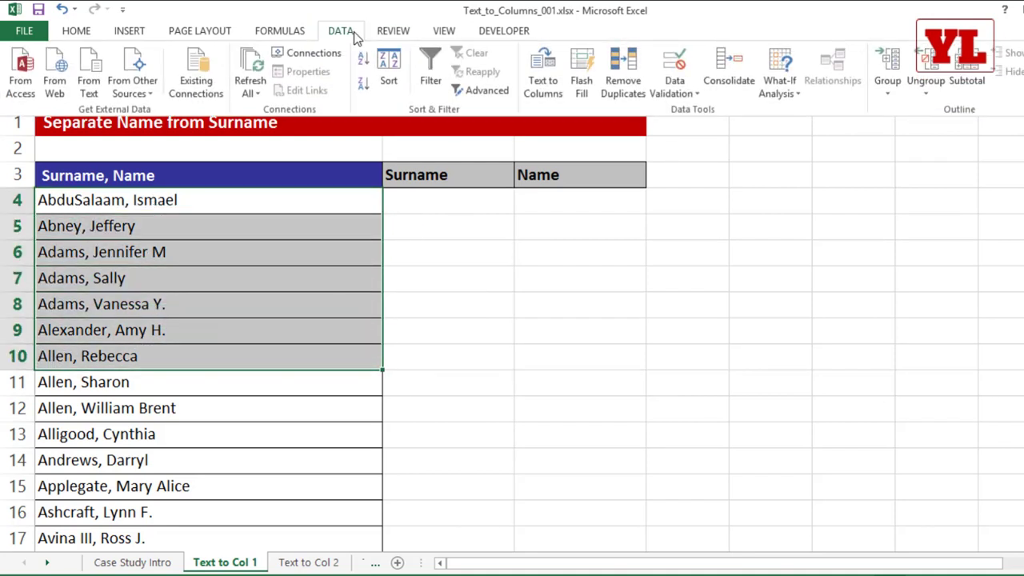
Start Text to Columns on A4:A10 and choose the Delimited split type.
click(552, 72)
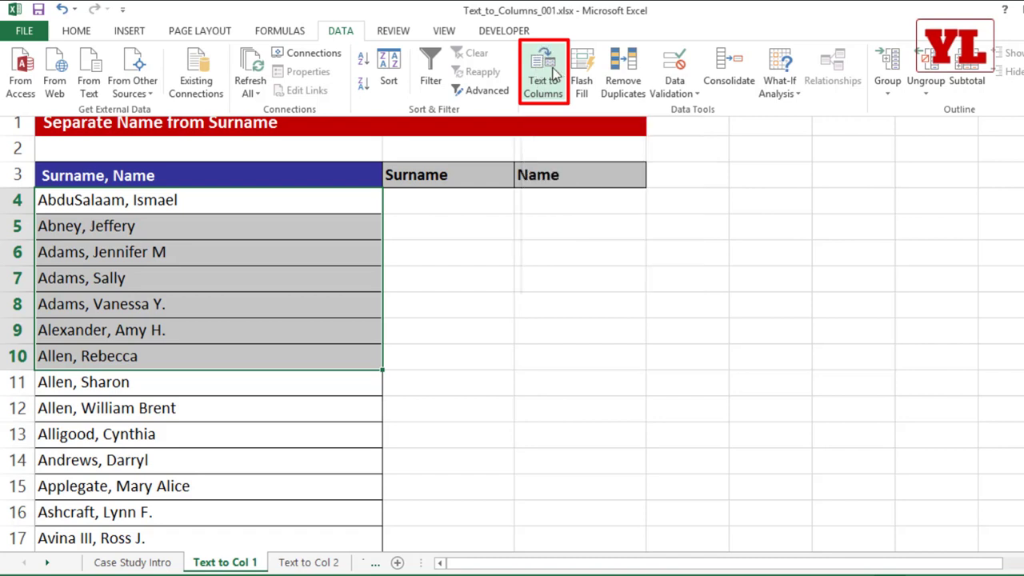
drag(532, 48, 457, 187)
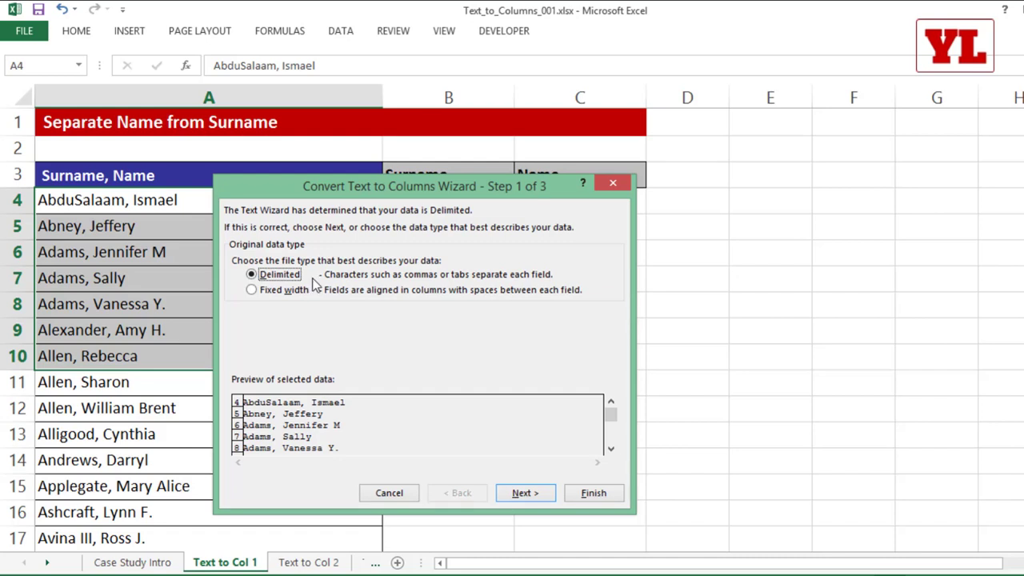
click(258, 289)
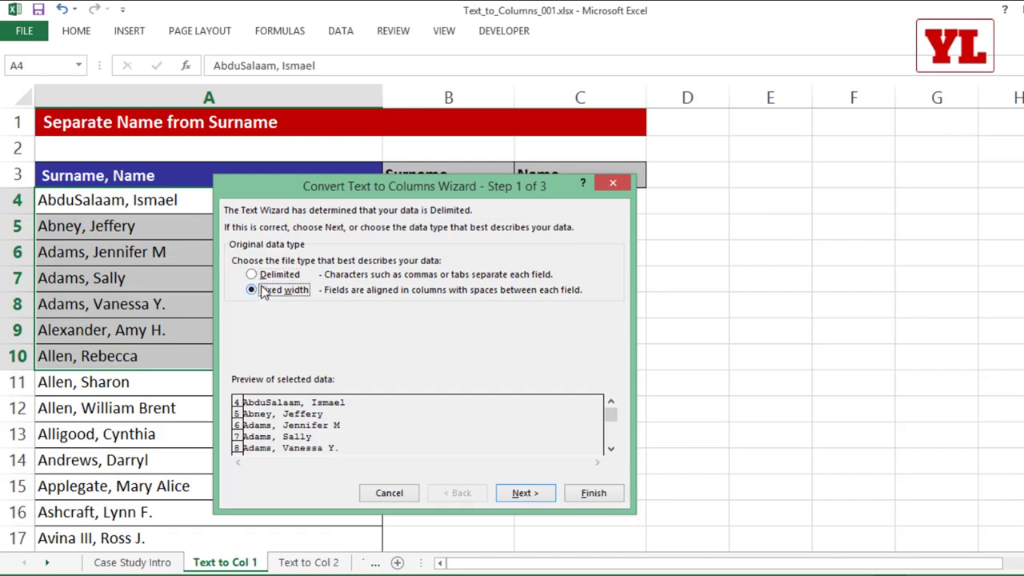
click(266, 276)
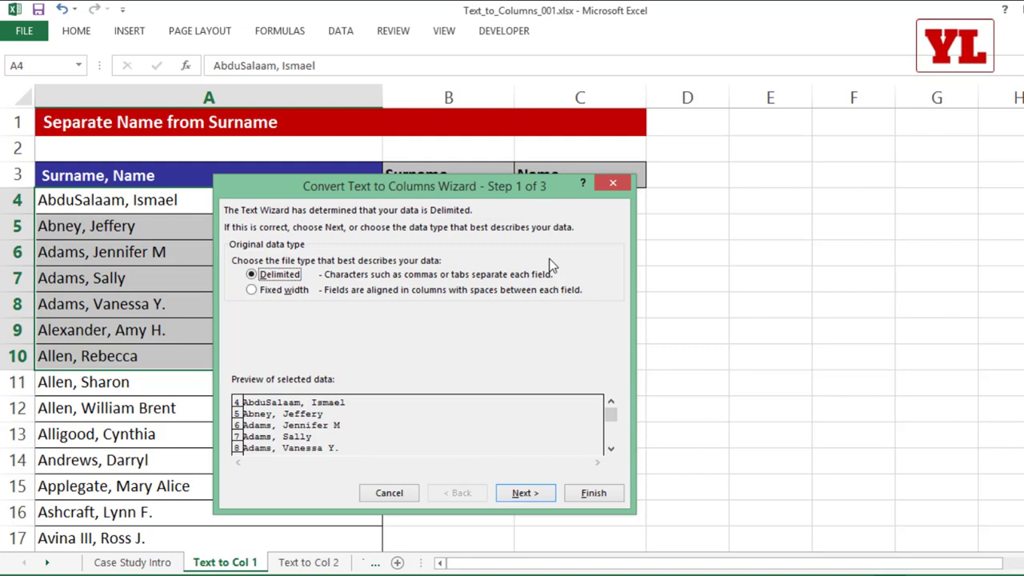
click(506, 494)
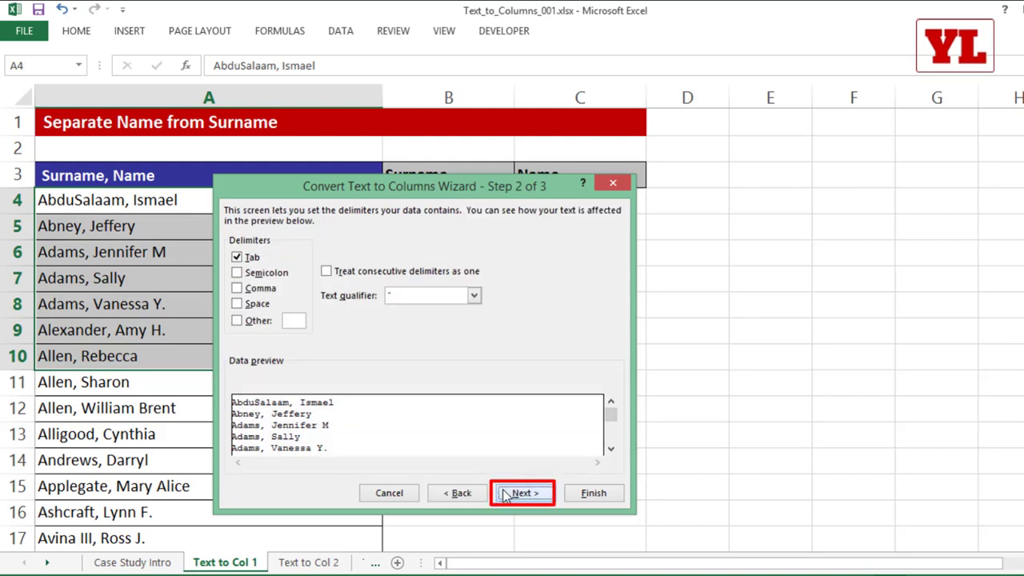
Split on Comma instead of Tab and finish, placing first names in B4:B10.
click(251, 262)
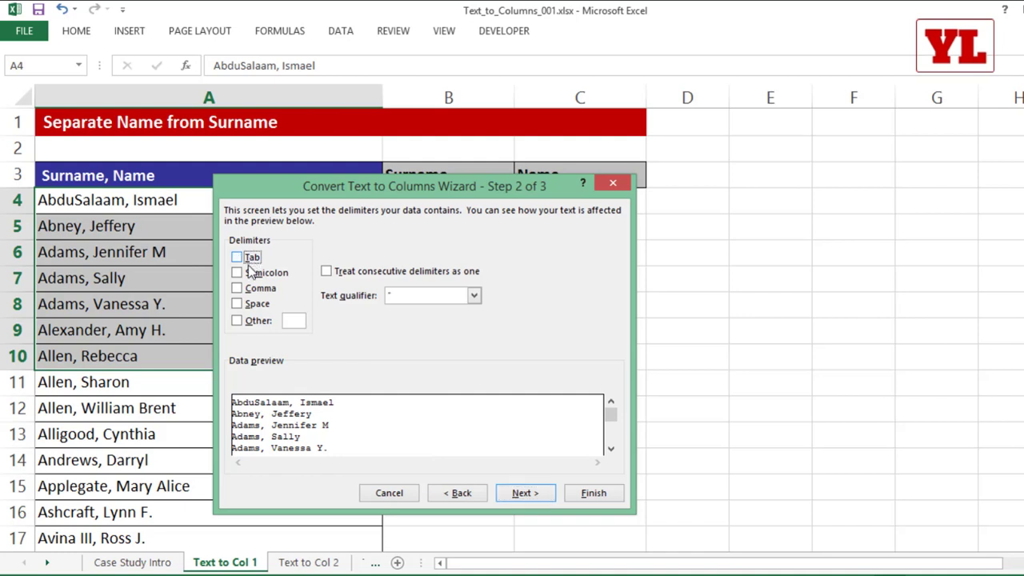
click(255, 293)
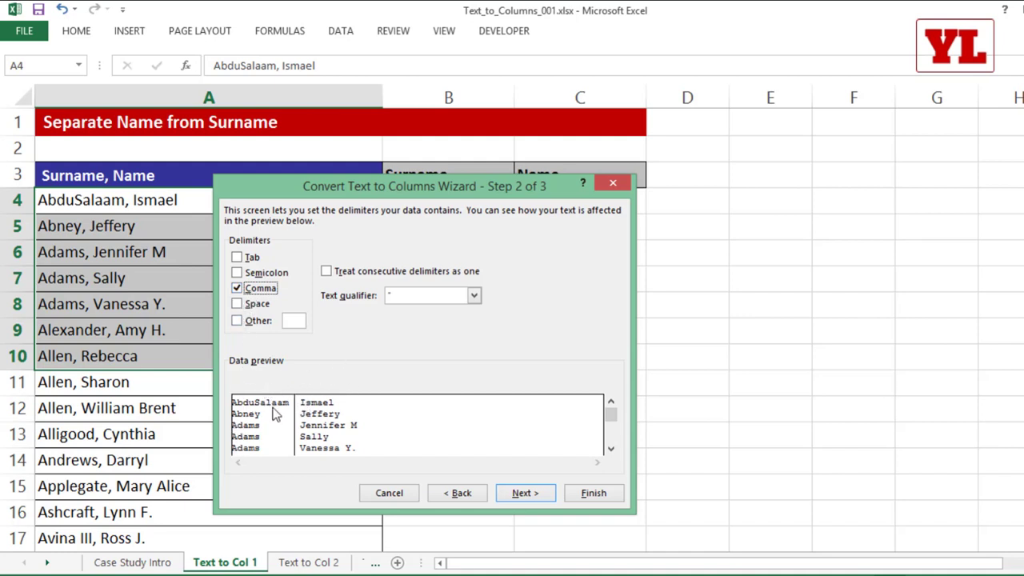
click(533, 496)
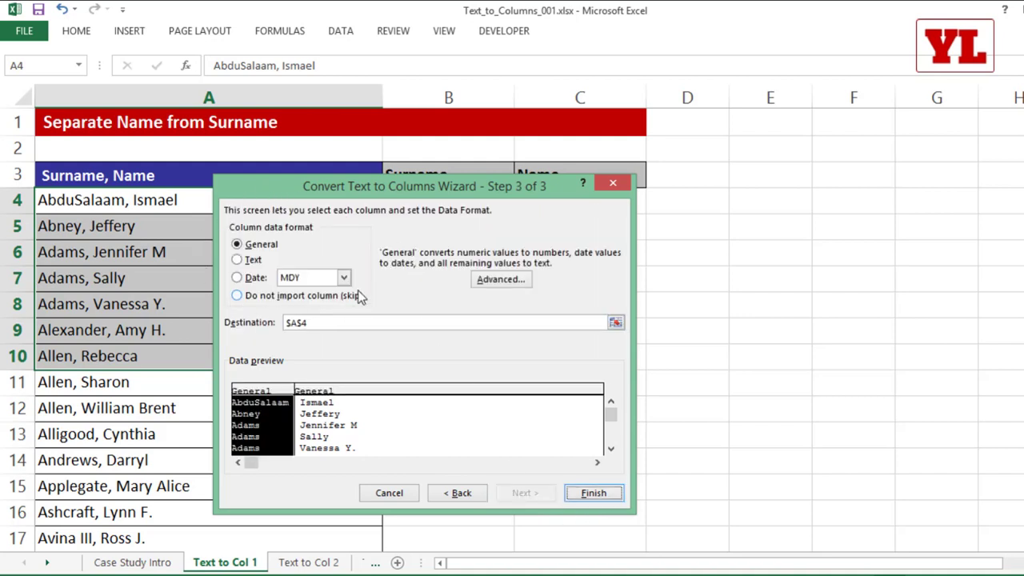
double_click(317, 322)
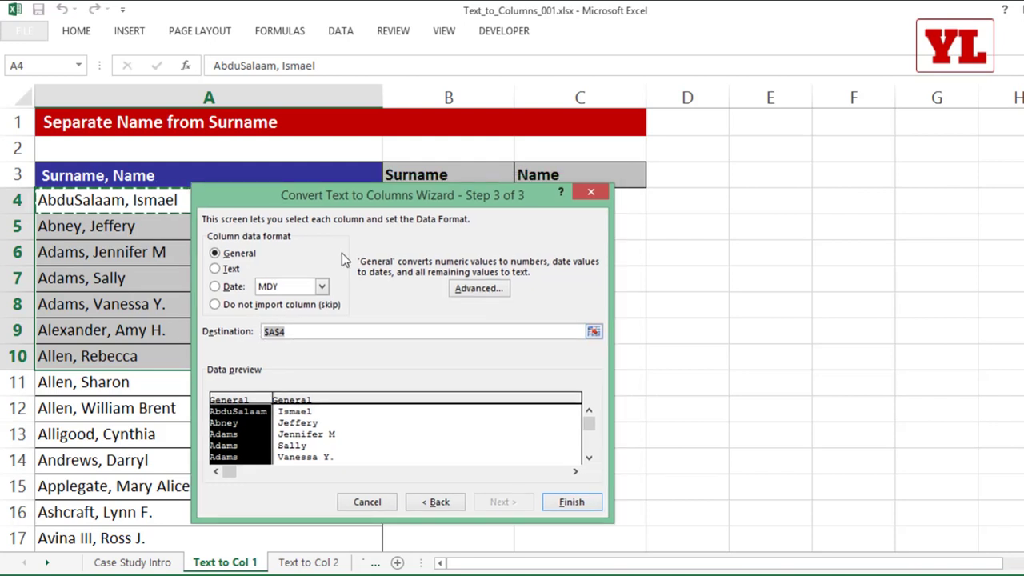
drag(339, 192, 348, 238)
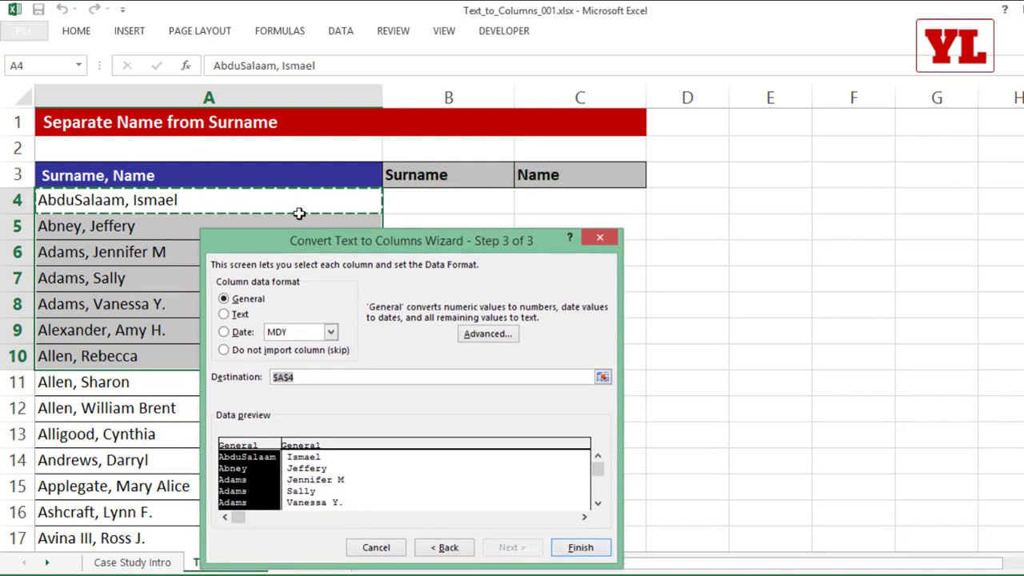
click(580, 549)
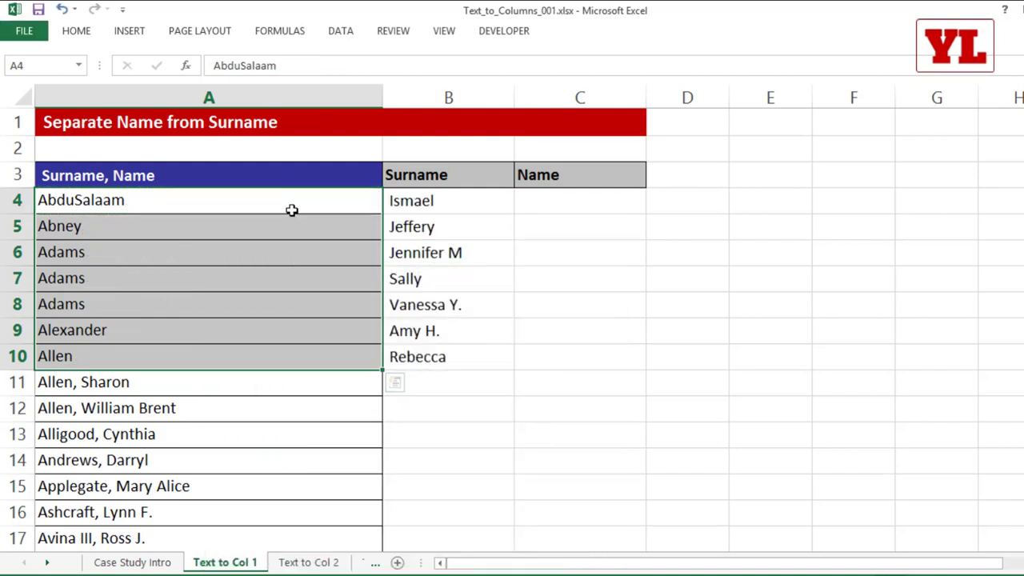
Undo the split and rerun Text to Columns through to the column format step.
key(ctrl+z)
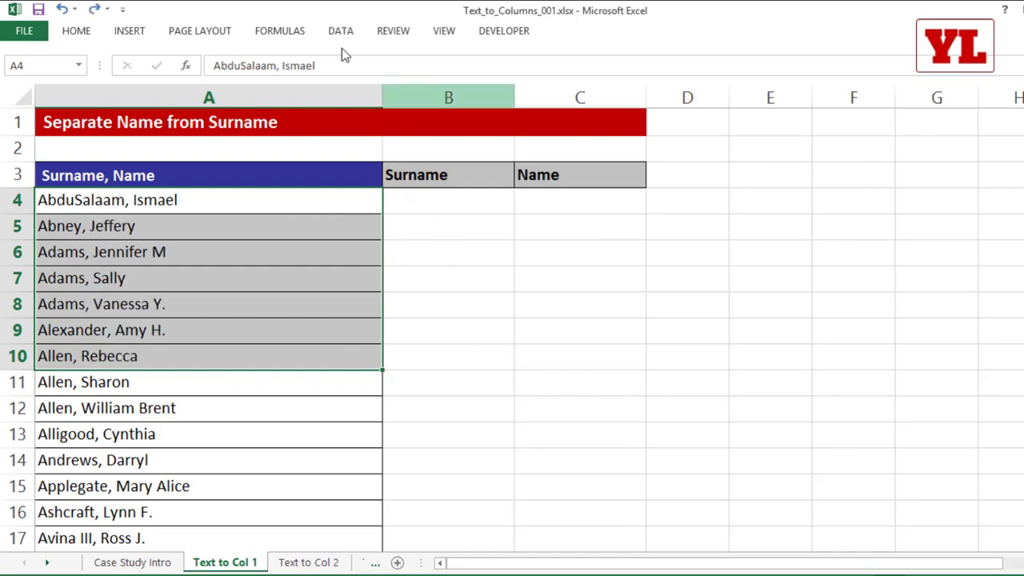
click(337, 33)
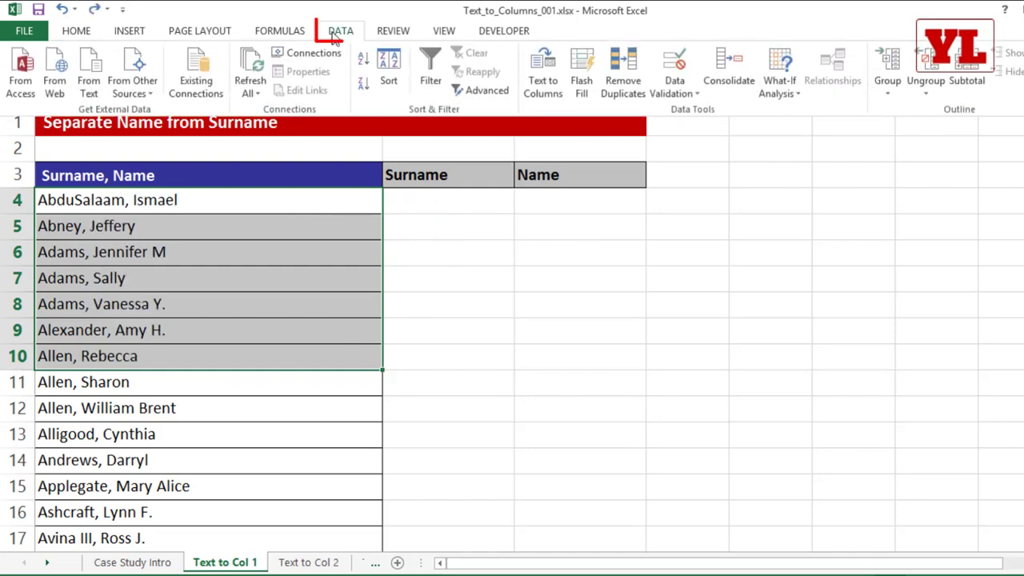
click(543, 76)
drag(398, 239, 387, 88)
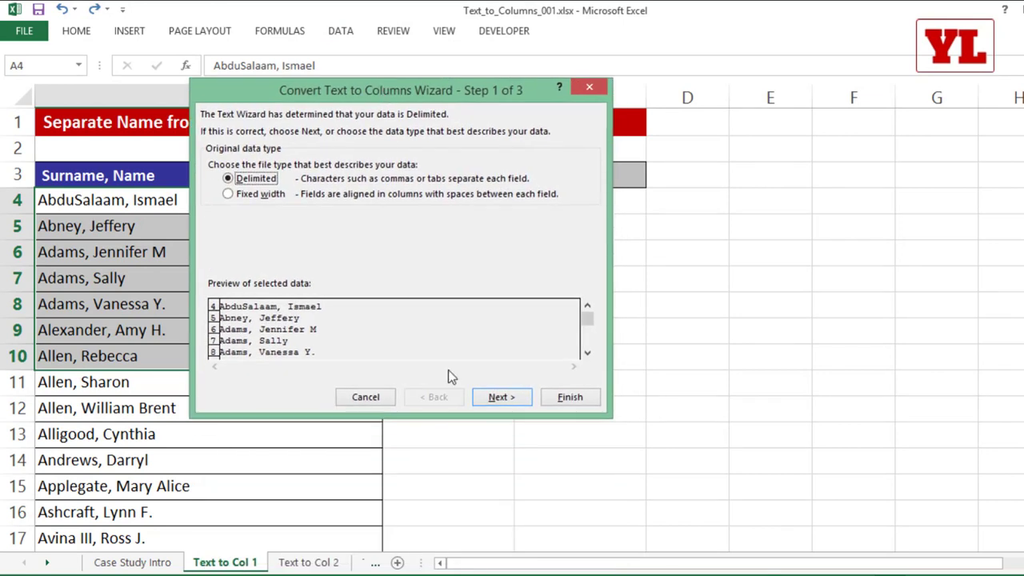
click(485, 398)
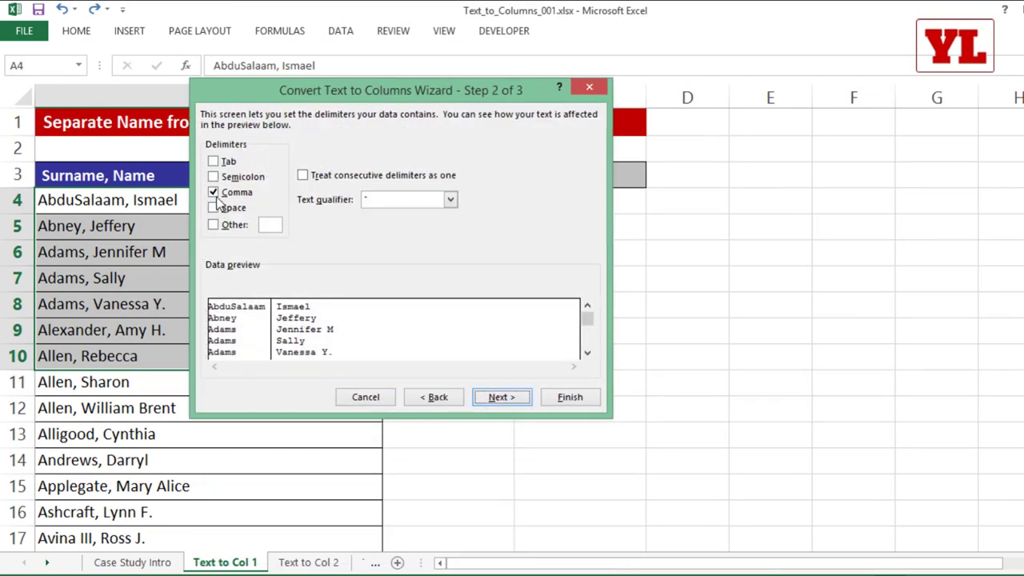
click(485, 396)
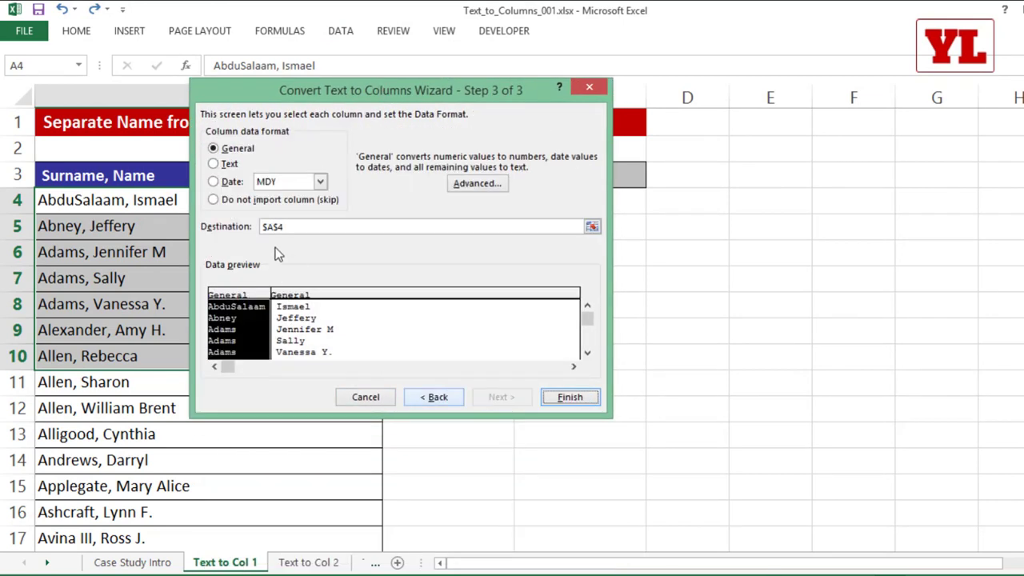
Set the split destination to $B$4 and finish the split.
double_click(298, 227)
key(BackSpace)
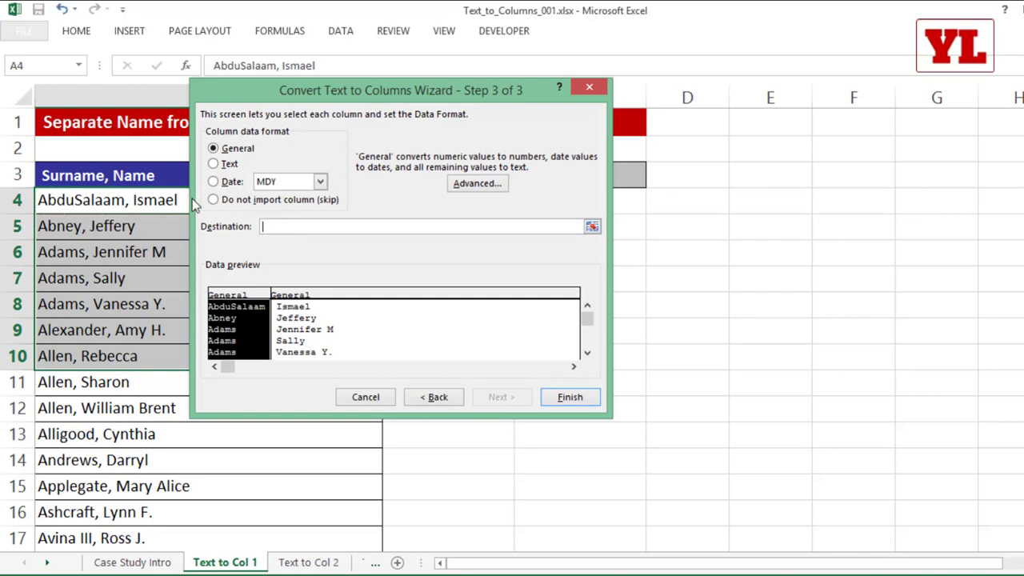
drag(388, 83, 353, 232)
click(429, 200)
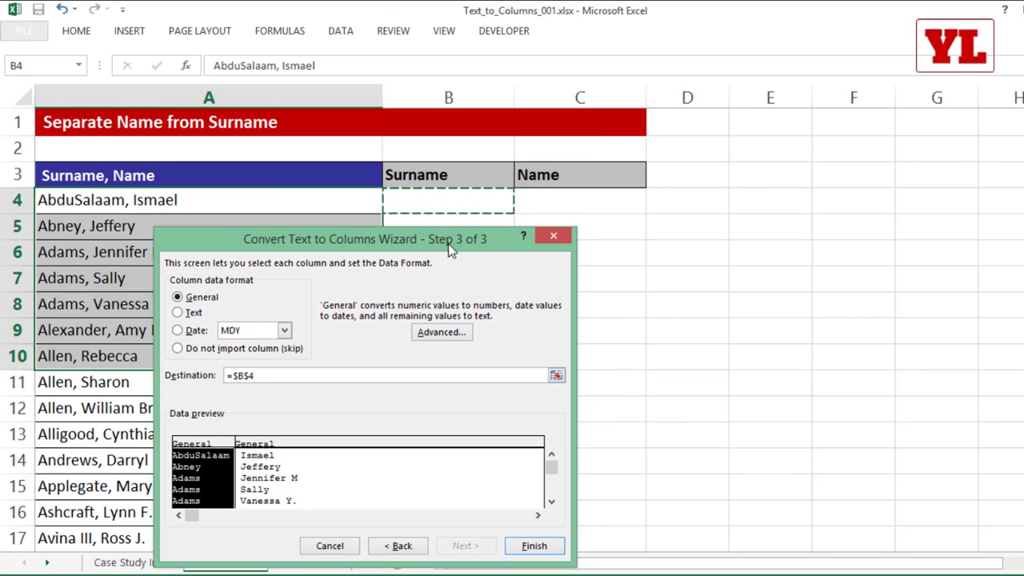
drag(451, 246, 399, 90)
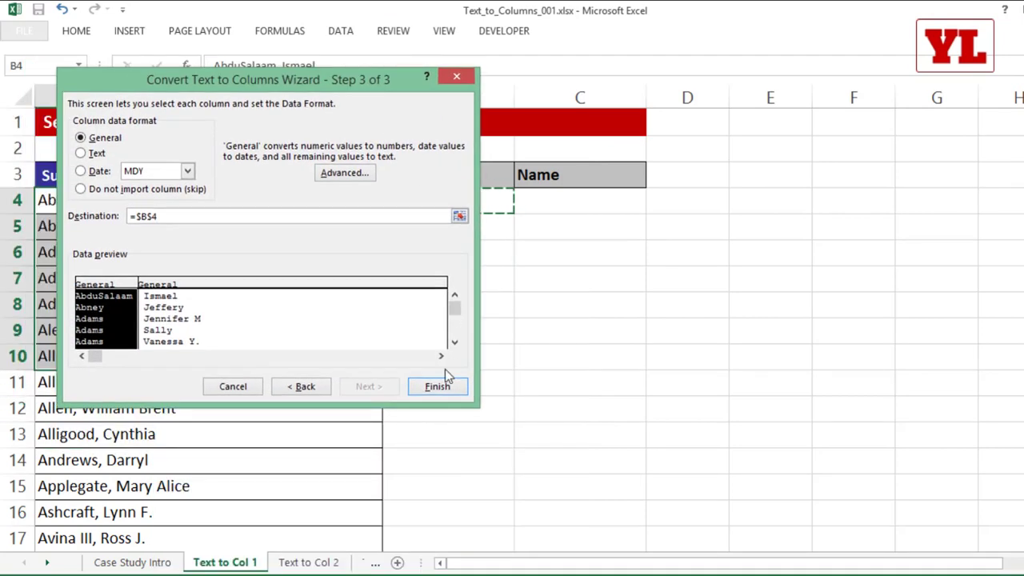
click(439, 383)
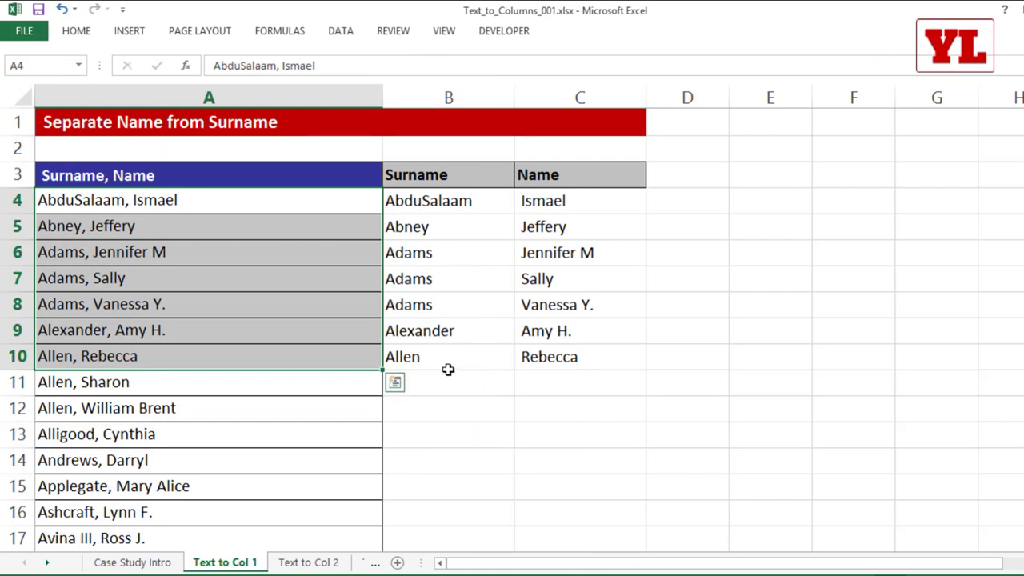
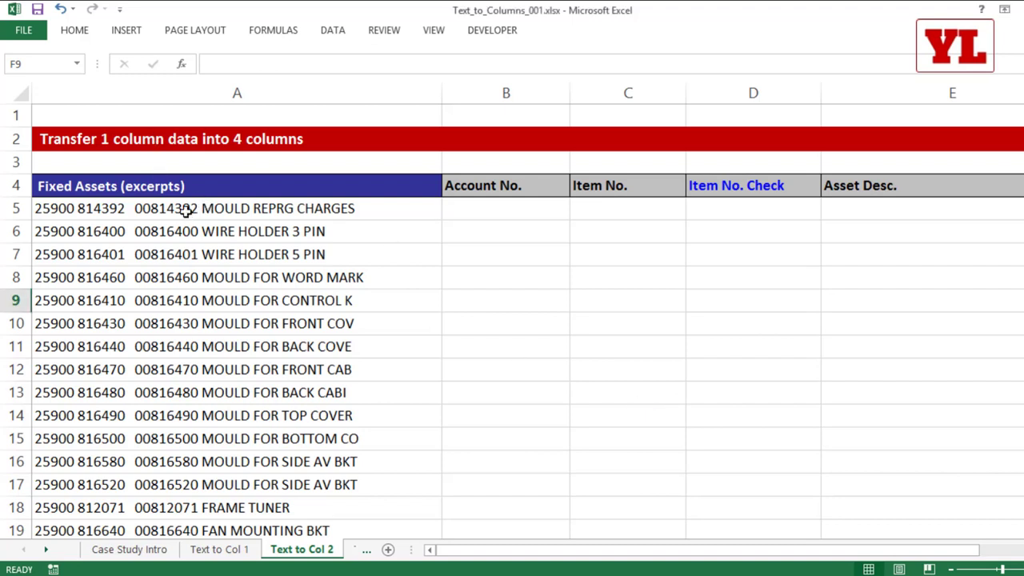
Inspect A5's parts: account 25900, item 00814392 and description MOULD REPRG CHARGES.
drag(166, 208, 165, 399)
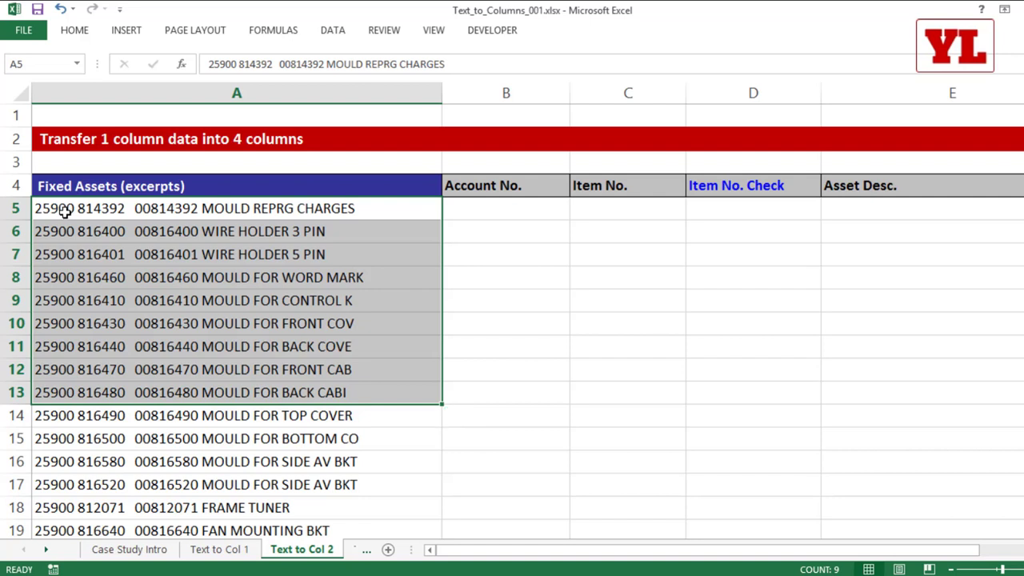
double_click(50, 208)
double_click(49, 208)
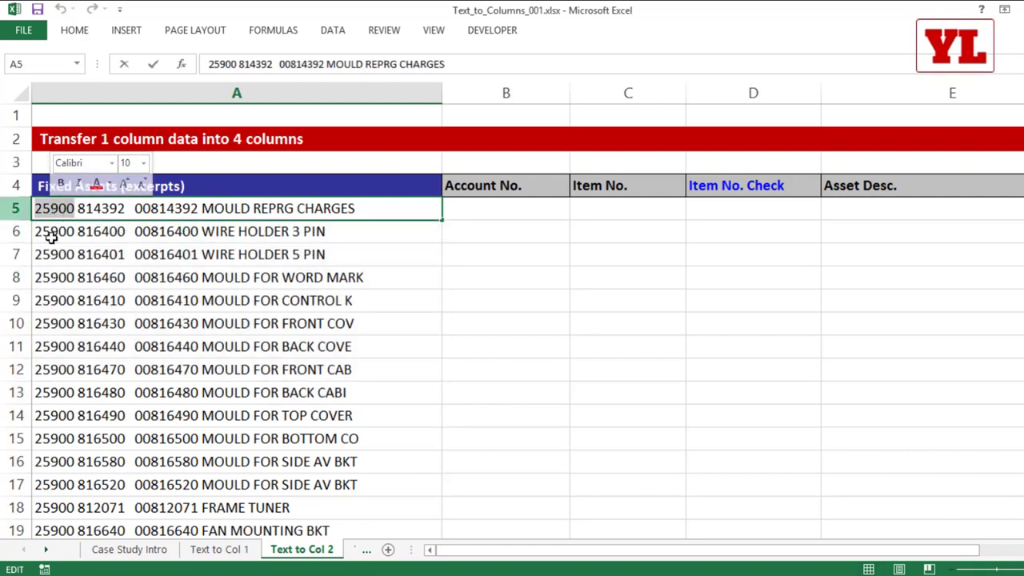
double_click(96, 211)
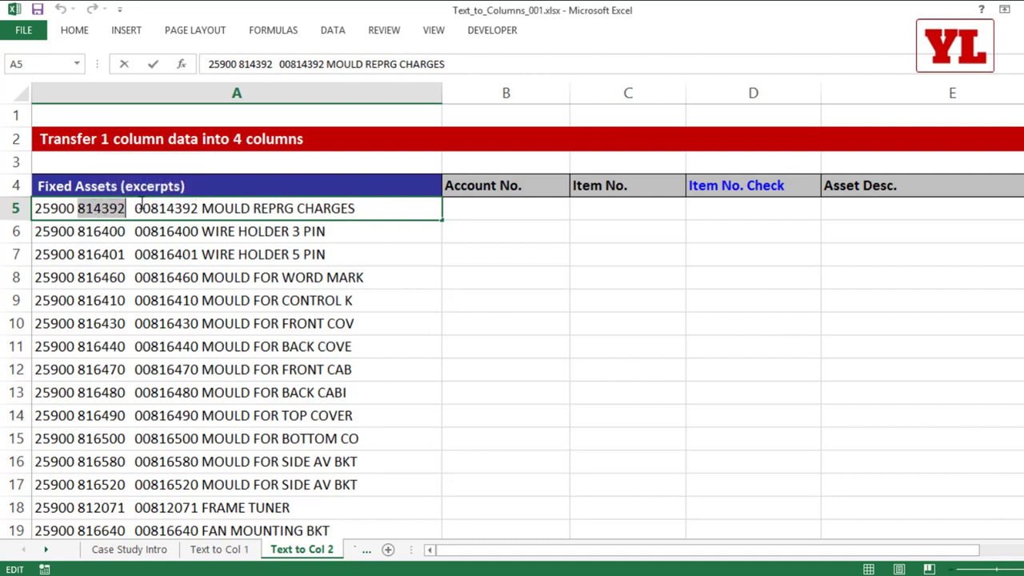
drag(136, 208, 197, 206)
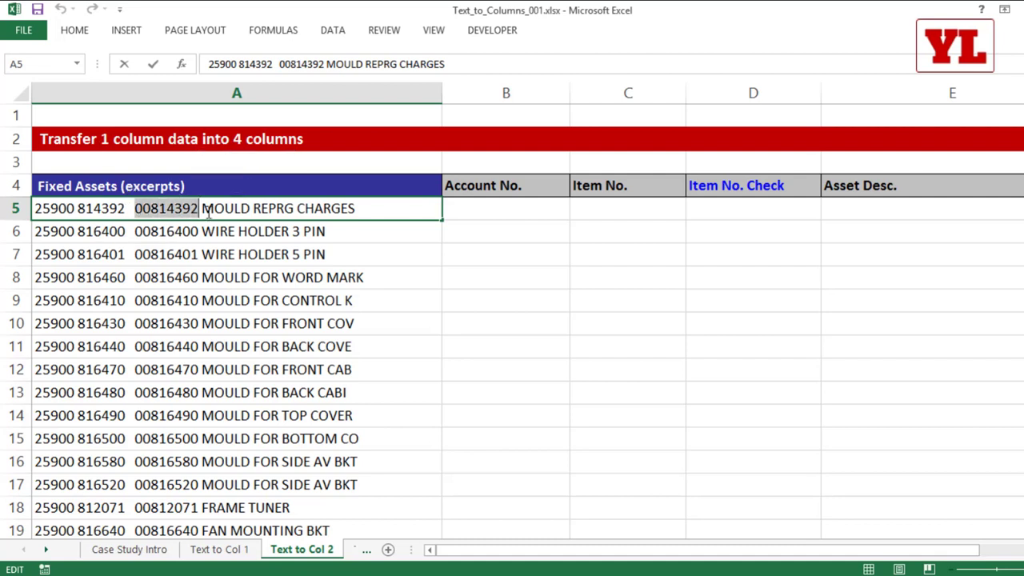
drag(203, 209, 373, 210)
click(364, 253)
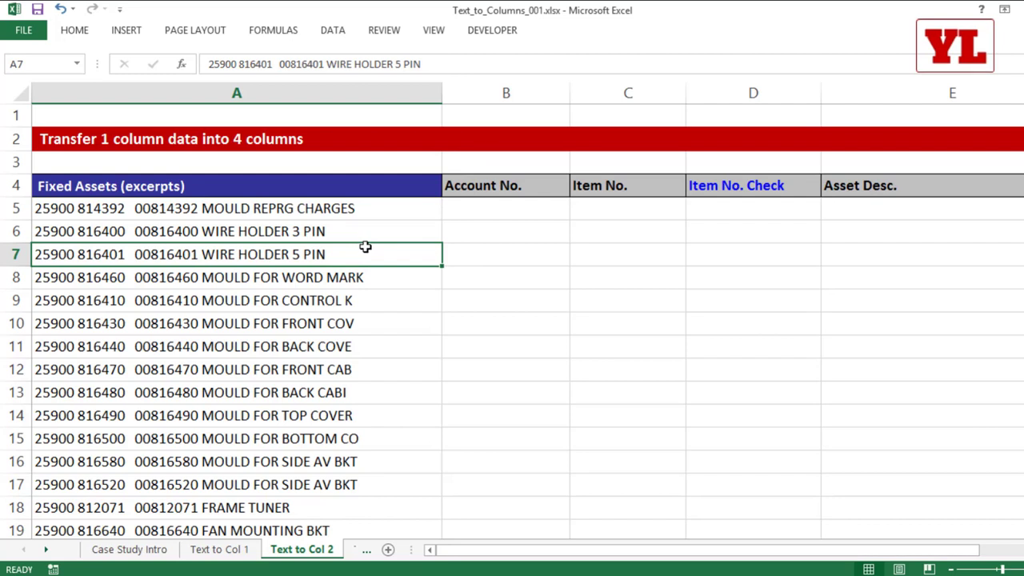
Start Text to Columns on A5:A13 as delimited text.
drag(259, 204, 276, 392)
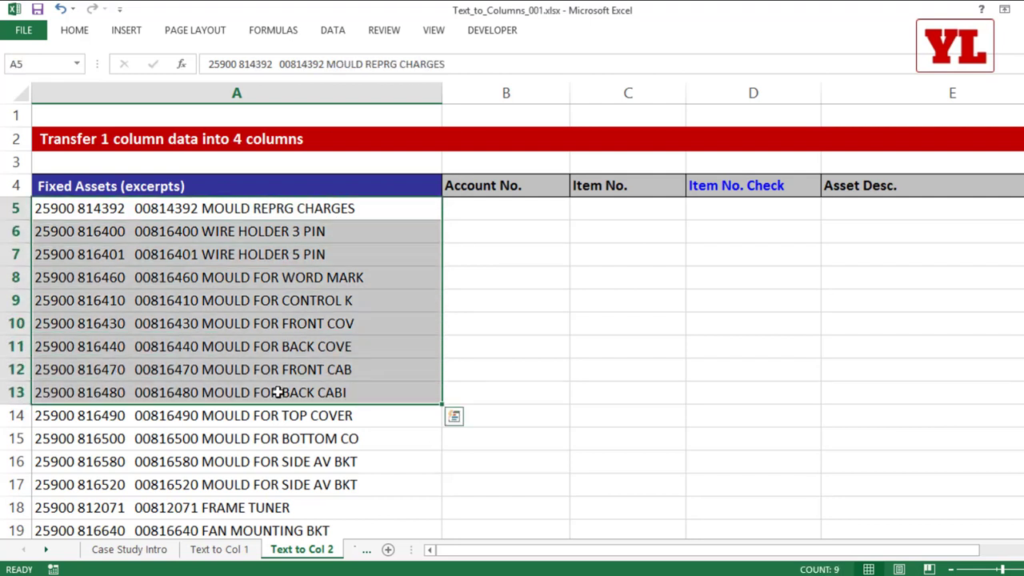
click(334, 32)
click(531, 81)
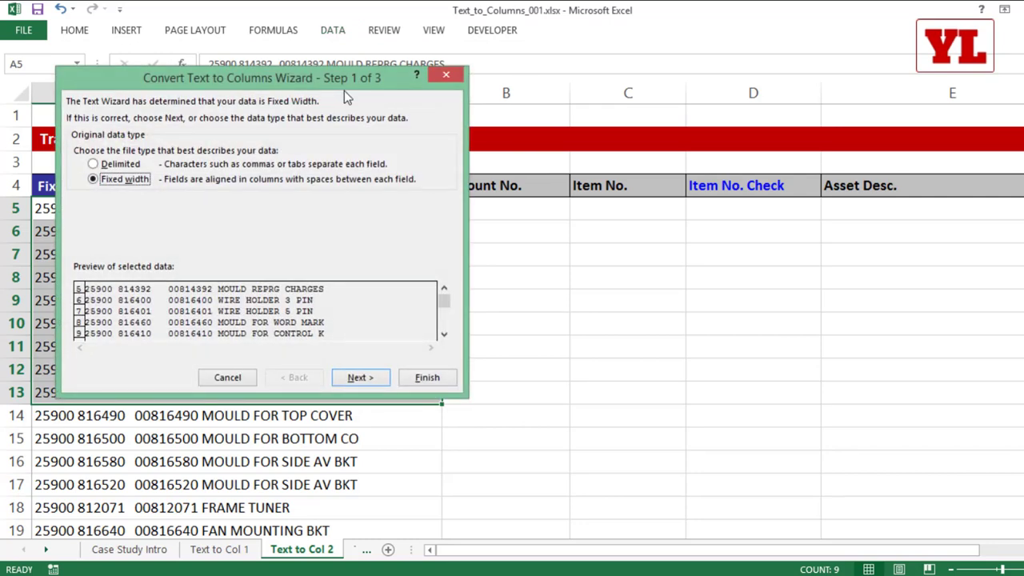
drag(359, 84, 577, 136)
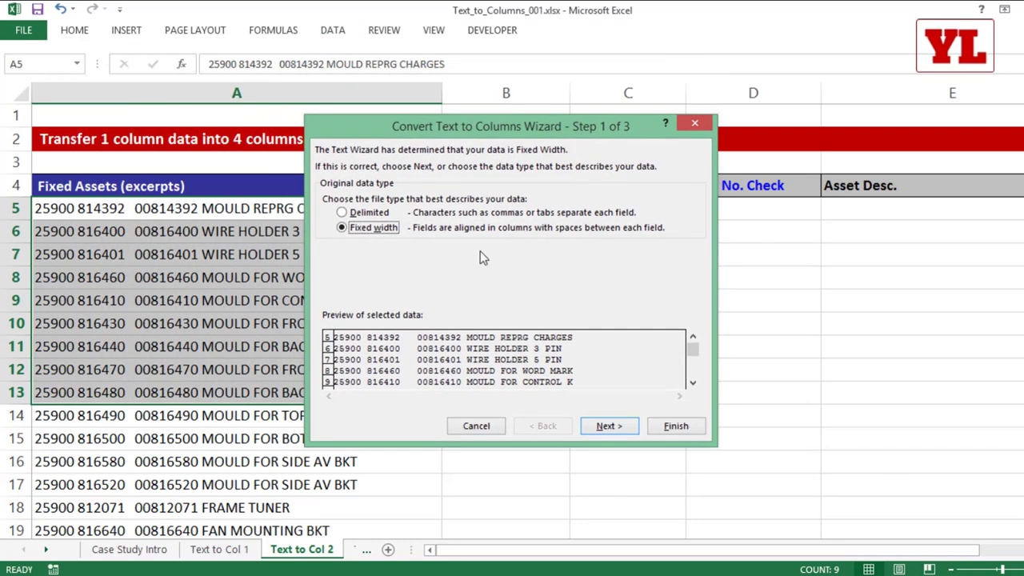
click(363, 214)
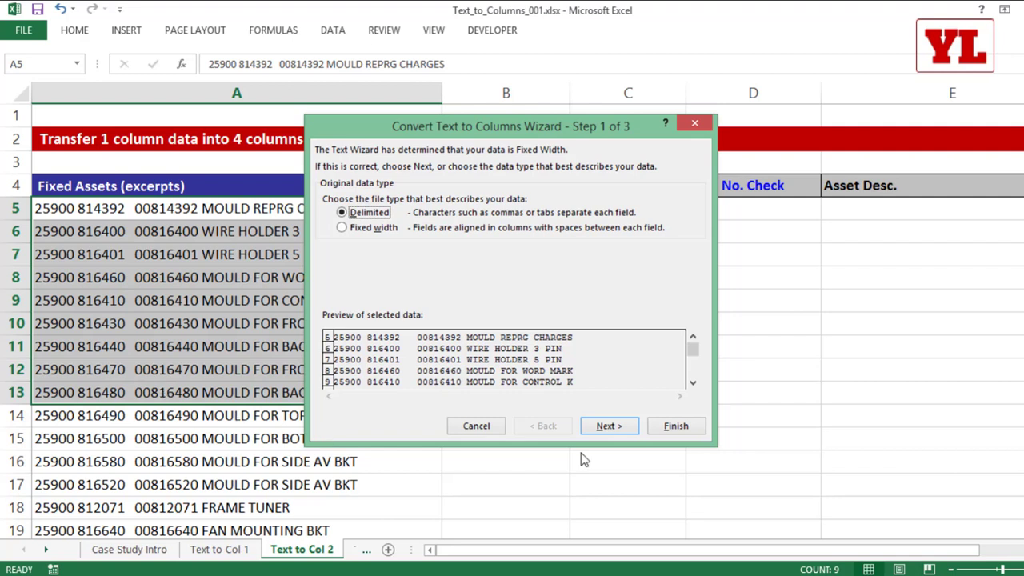
click(613, 428)
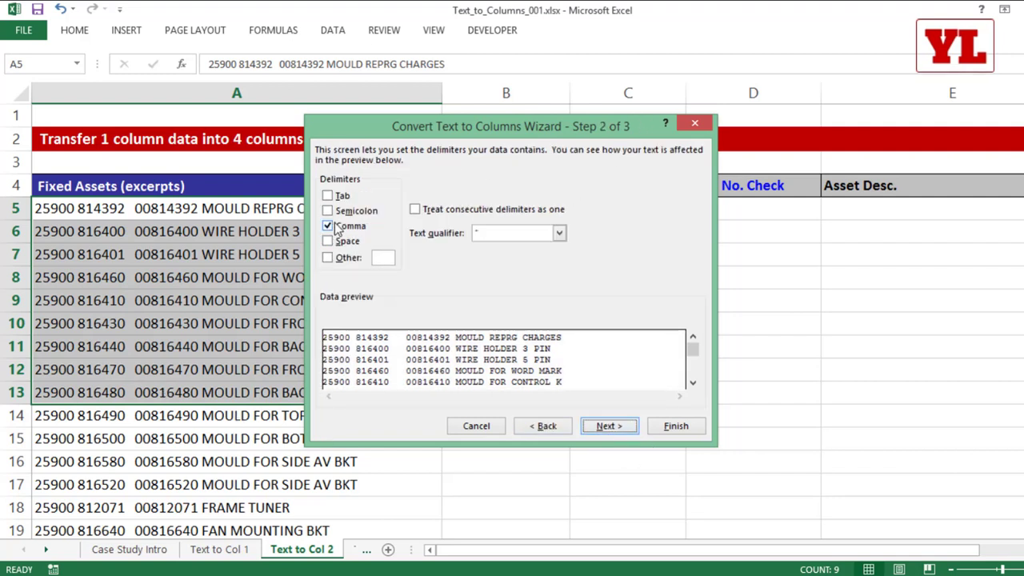
Try Space delimiters with consecutive spaces merged, then switch to Fixed width instead.
click(328, 226)
click(329, 242)
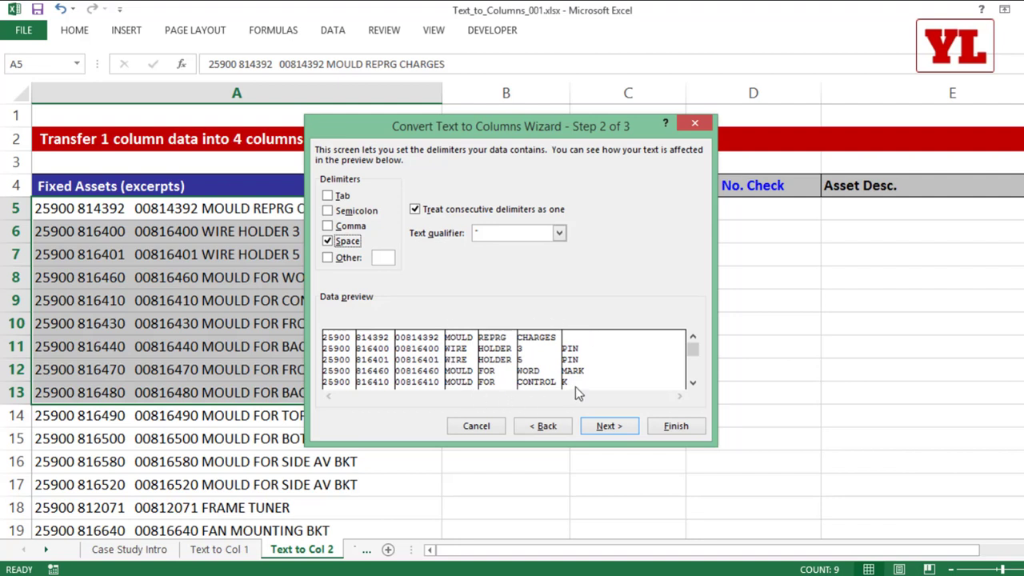
click(547, 426)
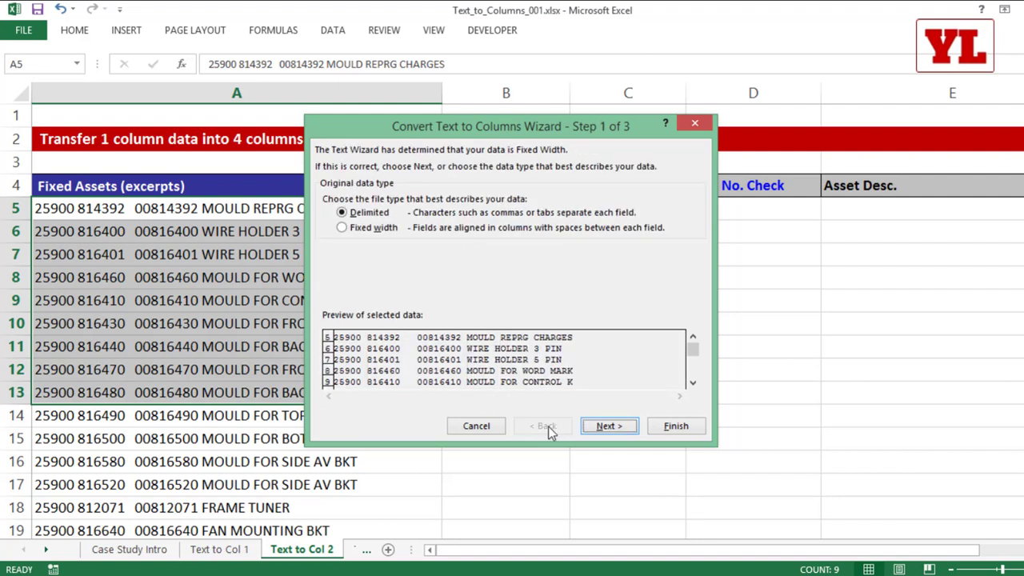
click(368, 231)
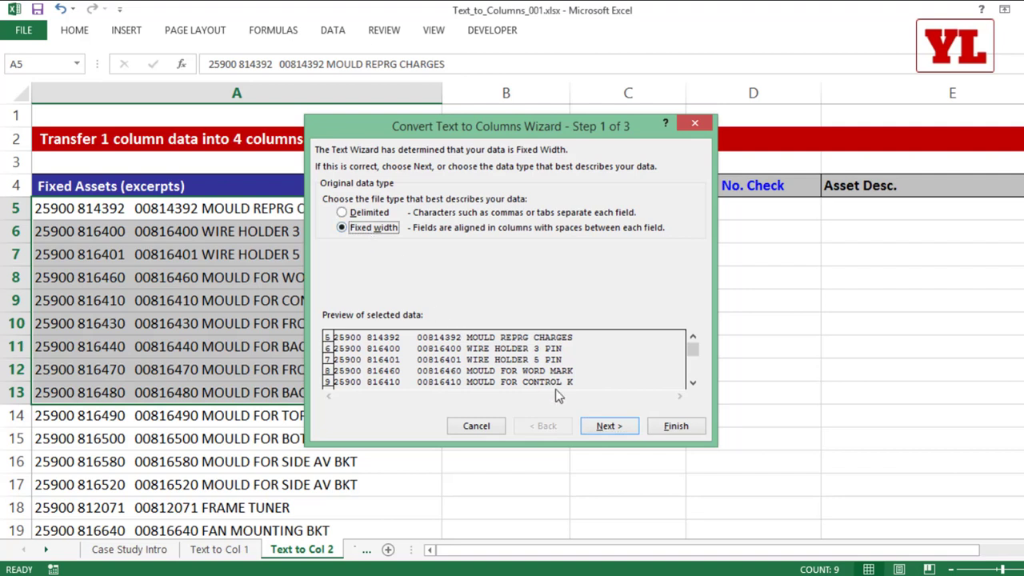
click(599, 428)
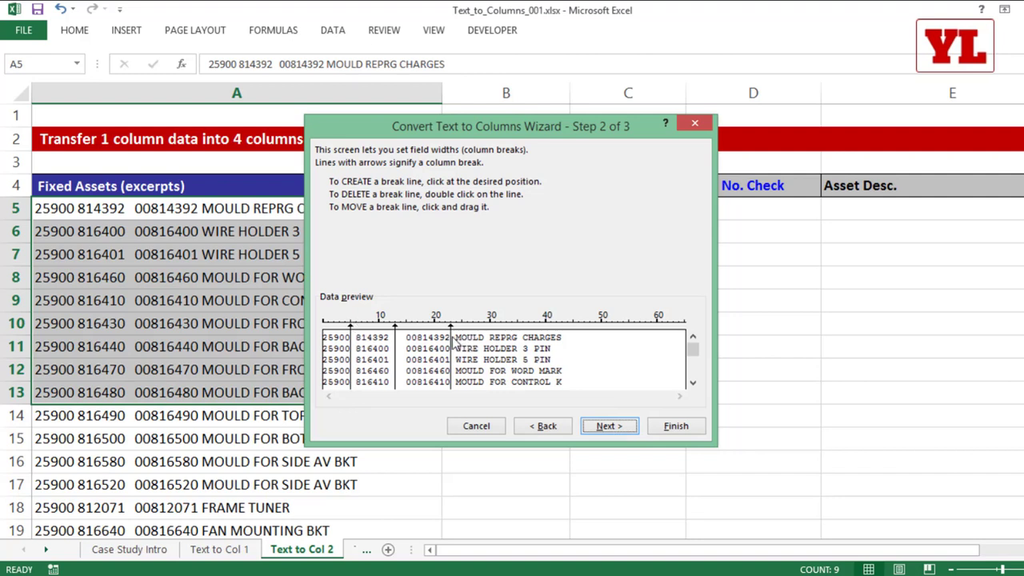
Move the column break from position 23 to position 19.
double_click(451, 342)
click(450, 350)
mouse_move(452, 360)
mouse_down()
mouse_move(486, 362)
mouse_move(453, 369)
mouse_up()
double_click(452, 357)
click(452, 355)
Set the destination to $B$5, finish the split, and select B5:B13.
click(609, 426)
click(406, 257)
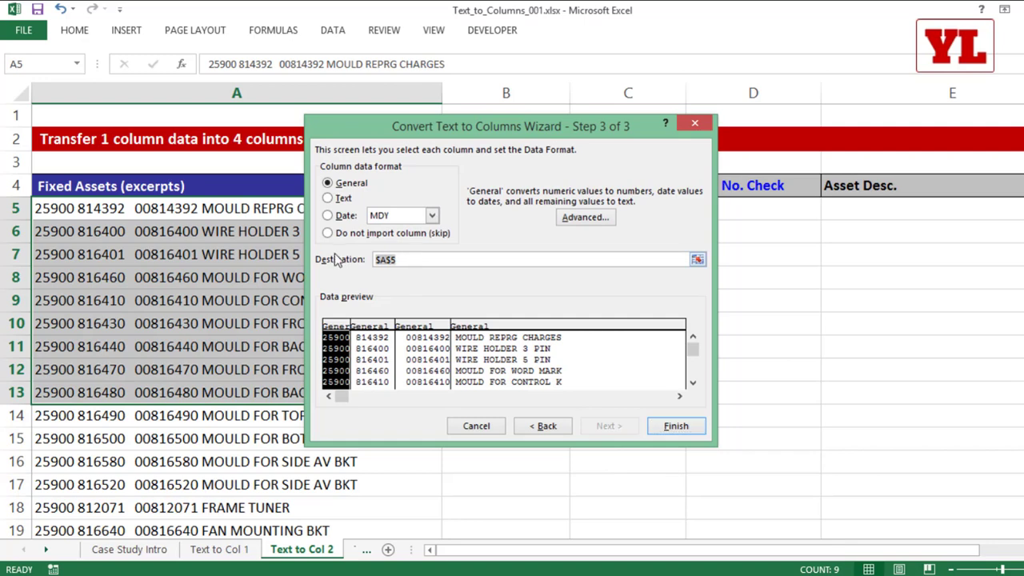
click(378, 212)
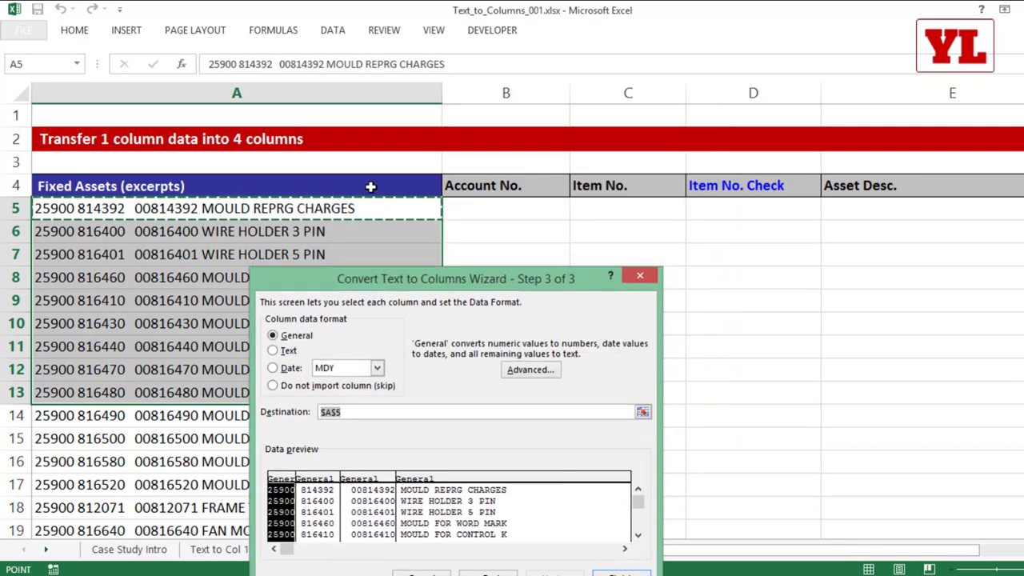
click(483, 212)
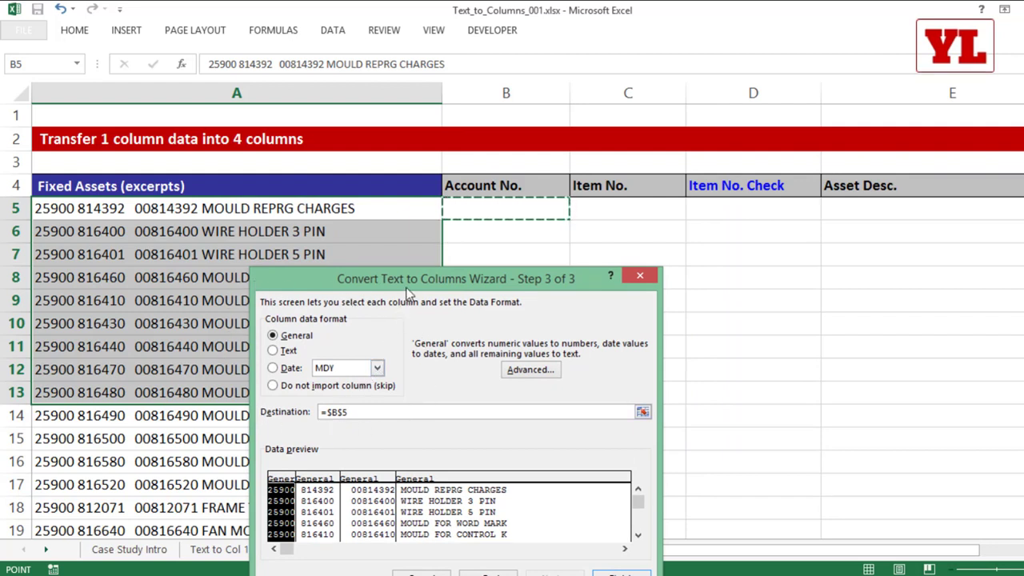
drag(407, 289, 334, 140)
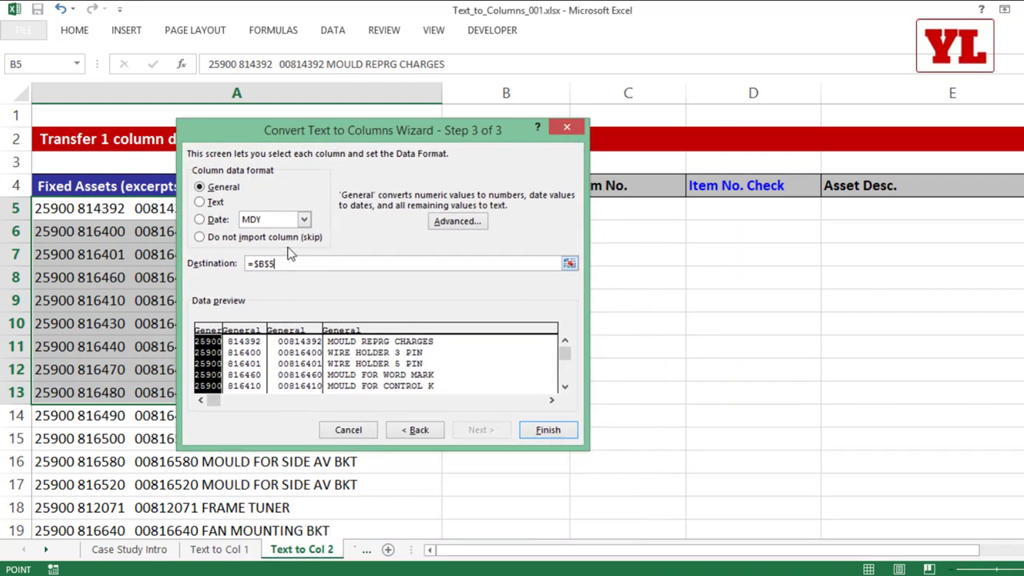
click(540, 427)
drag(506, 203, 867, 387)
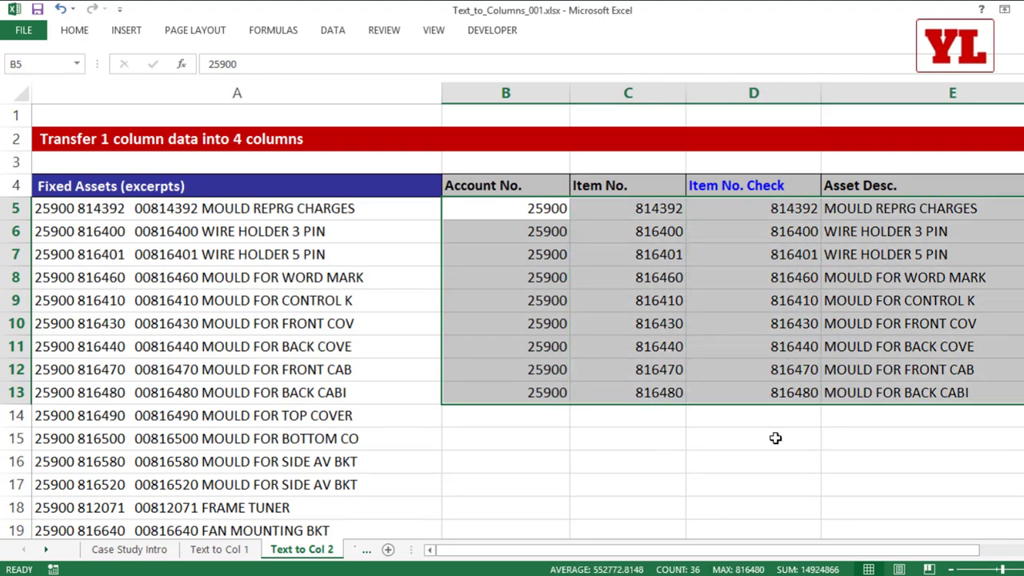
Undo the split and select the whole list A5:A49.
click(753, 93)
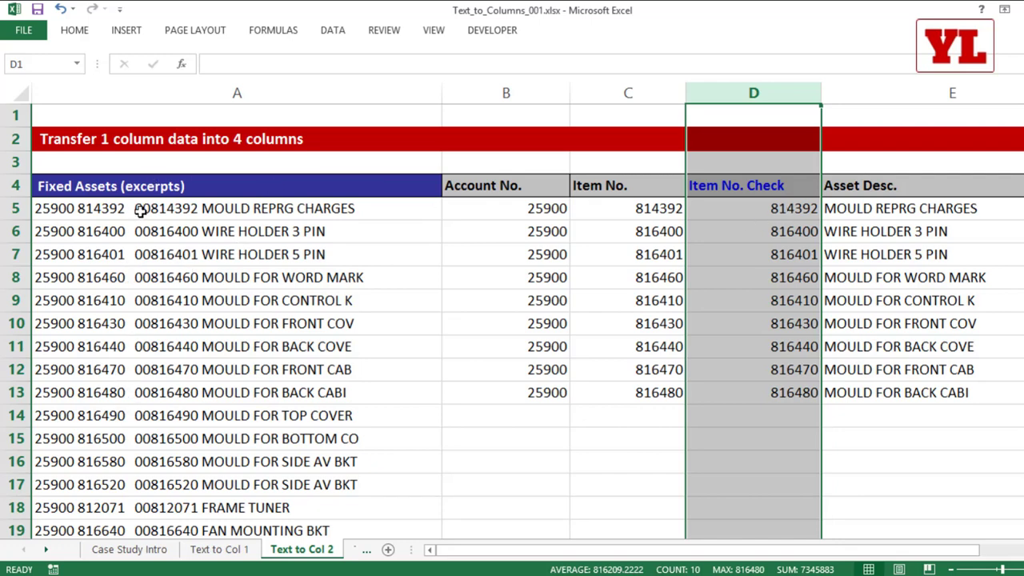
key(ctrl+z)
drag(264, 208, 299, 210)
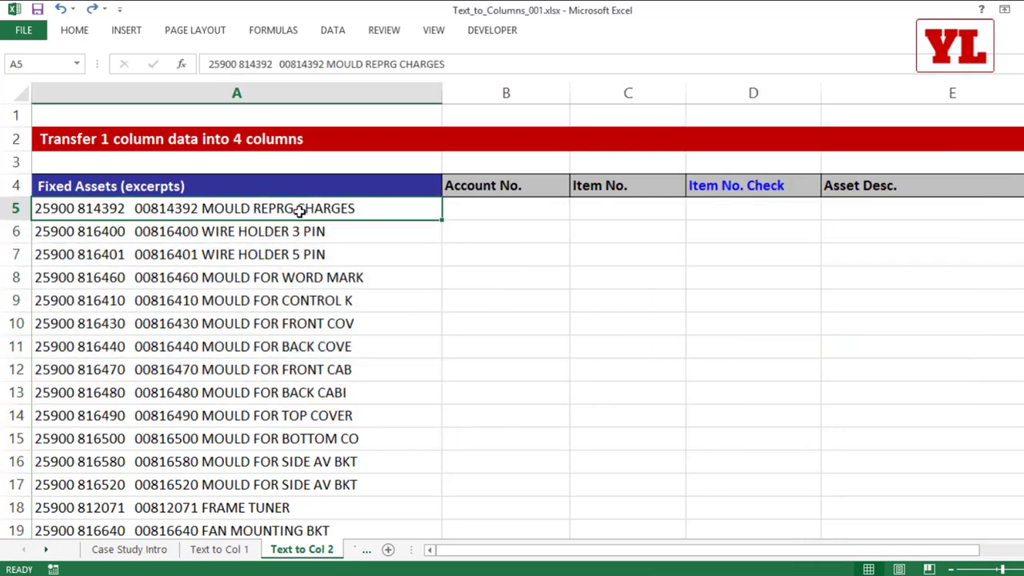
key(ctrl+shift+Down)
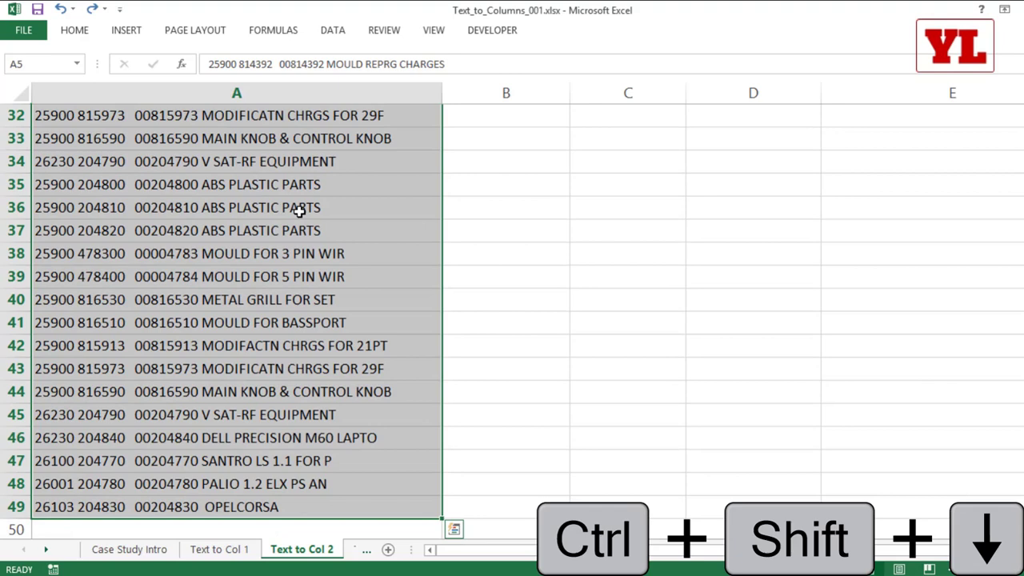
key(ctrl+BackSpace)
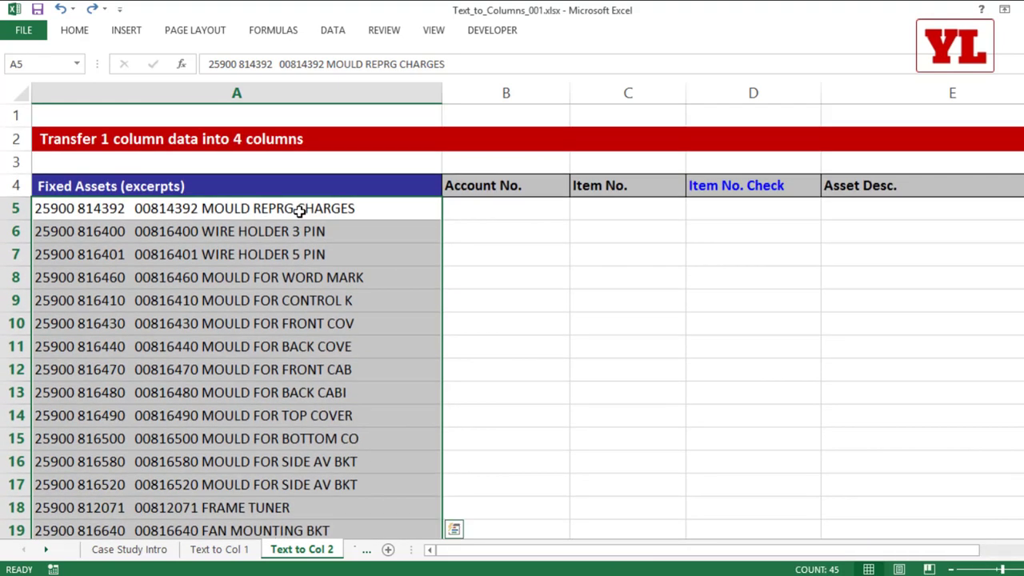
Reopen Text to Columns using the Alt, A, E shortcut.
click(334, 30)
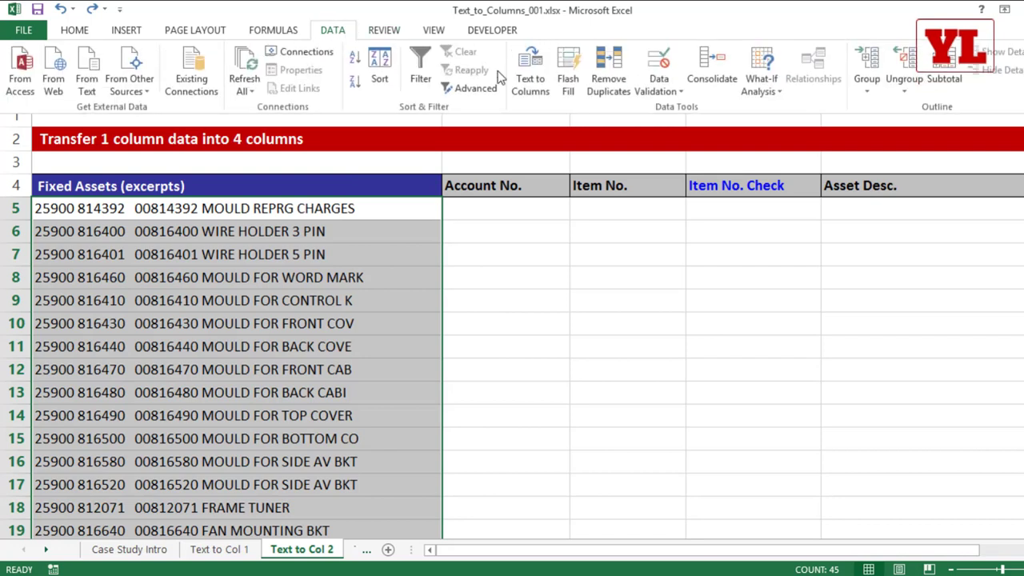
click(332, 278)
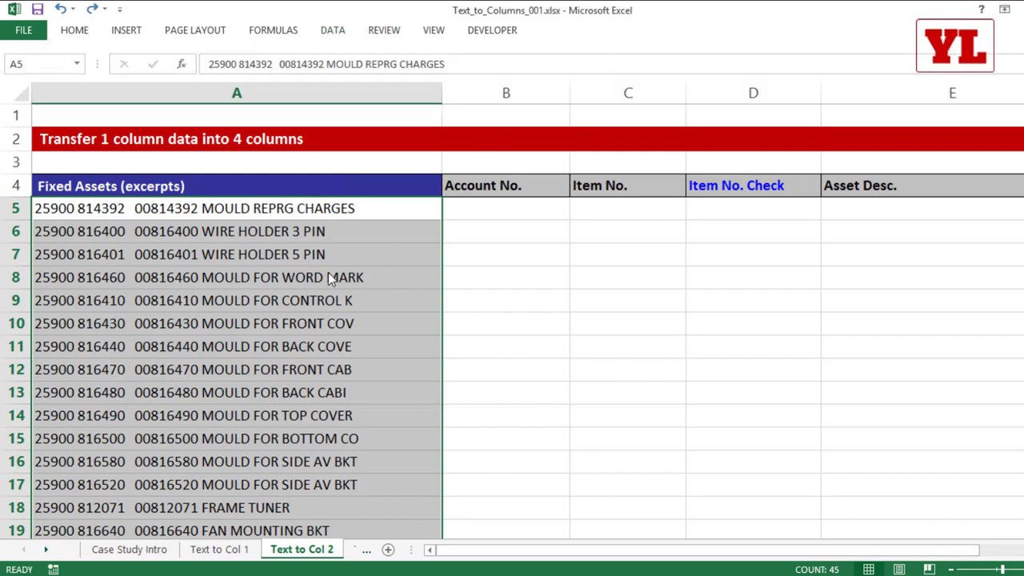
key(alt)
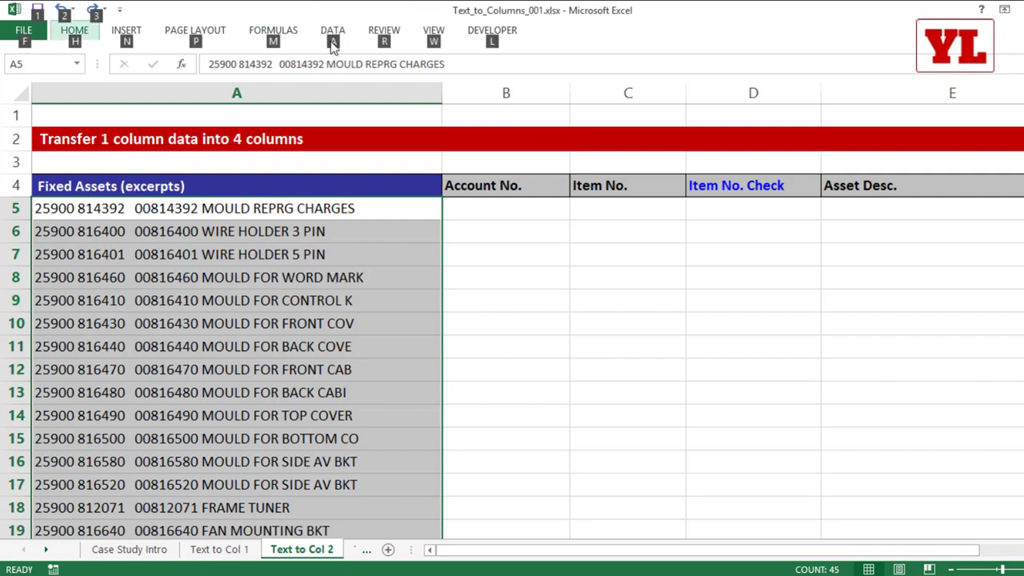
key(a)
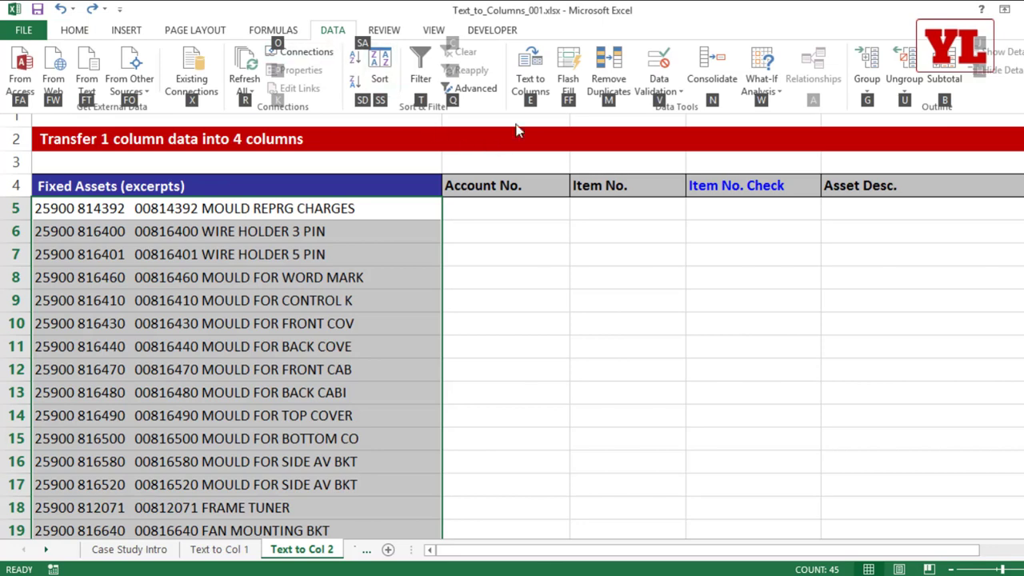
key(e)
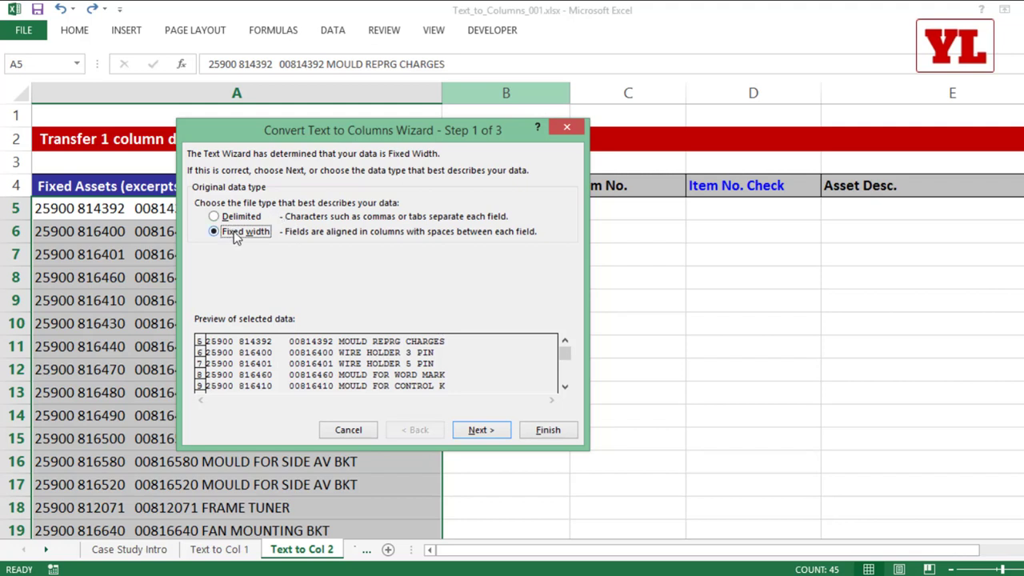
Split to B5 onward with the third column set to Text to keep leading zeros.
click(480, 430)
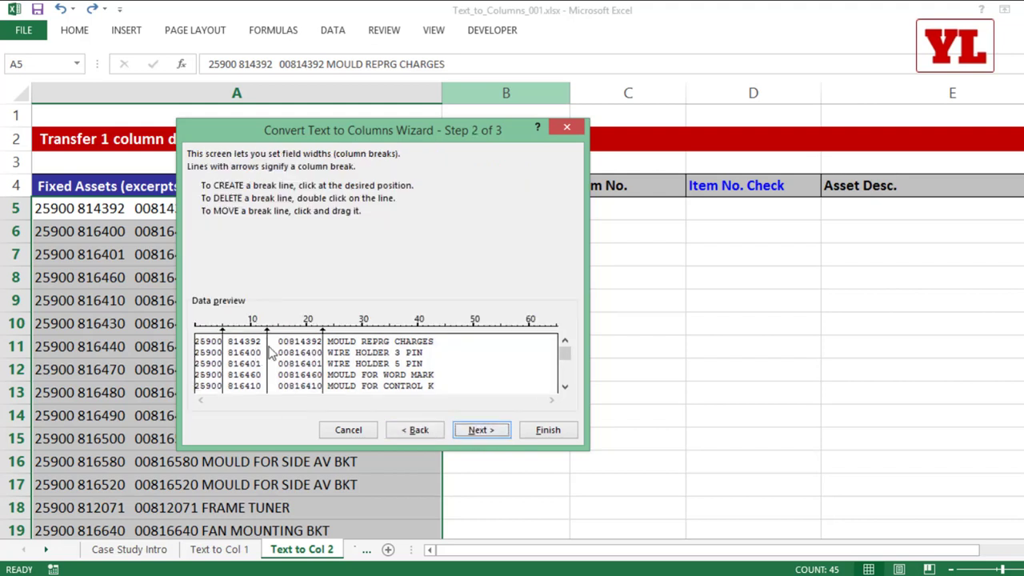
click(466, 431)
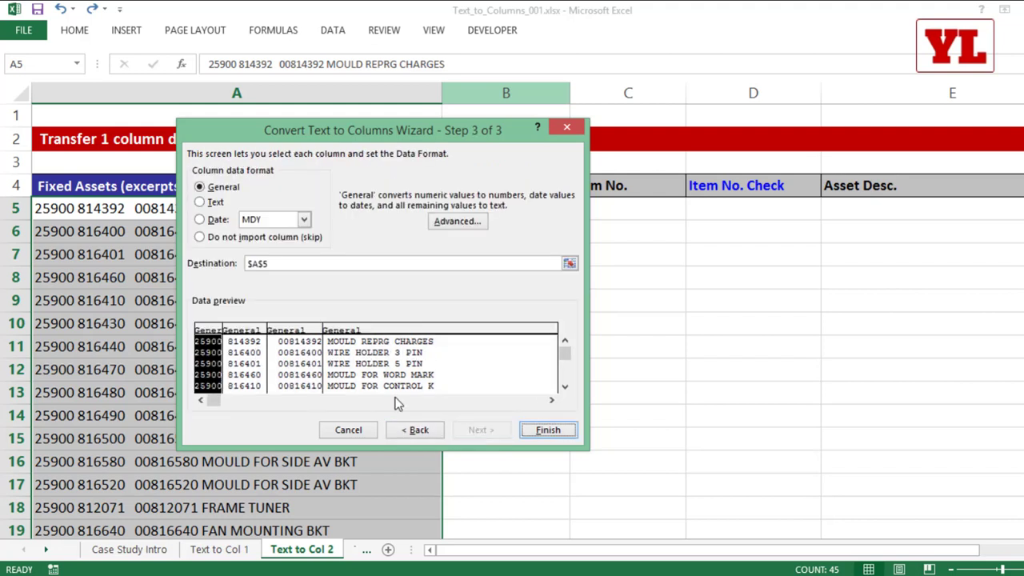
drag(291, 269, 247, 270)
key(BackSpace)
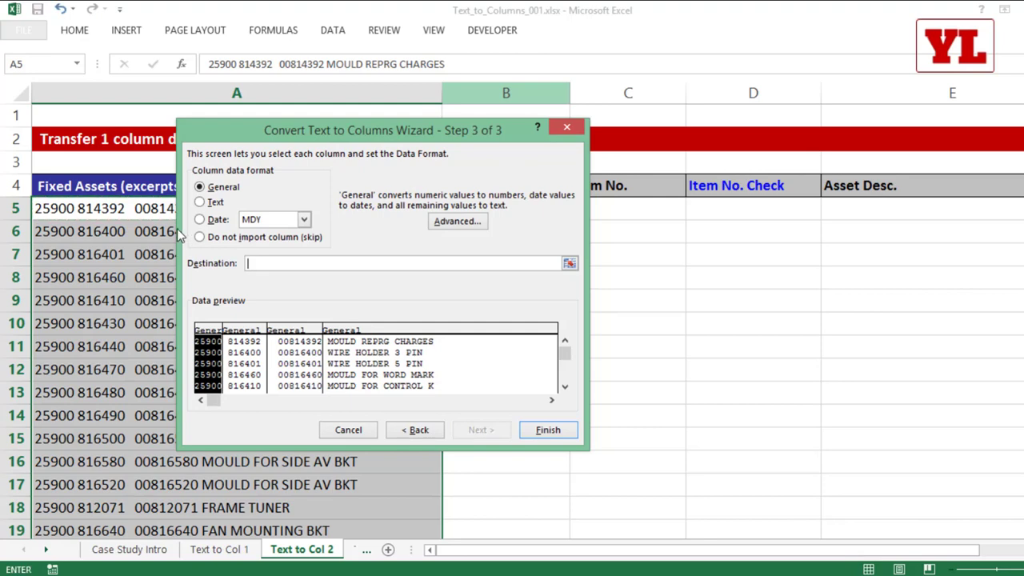
drag(257, 114, 277, 220)
click(460, 206)
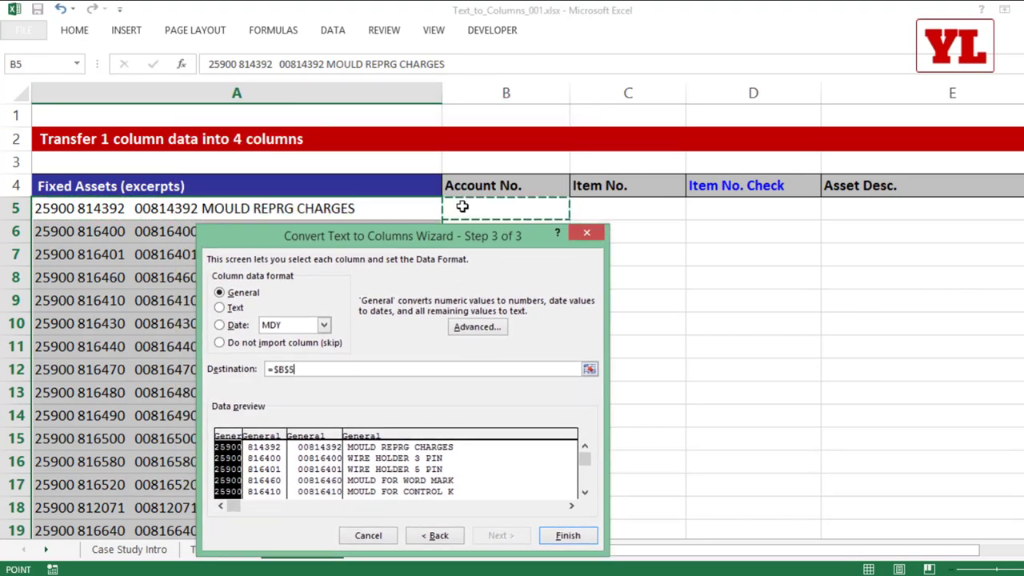
drag(420, 240, 397, 136)
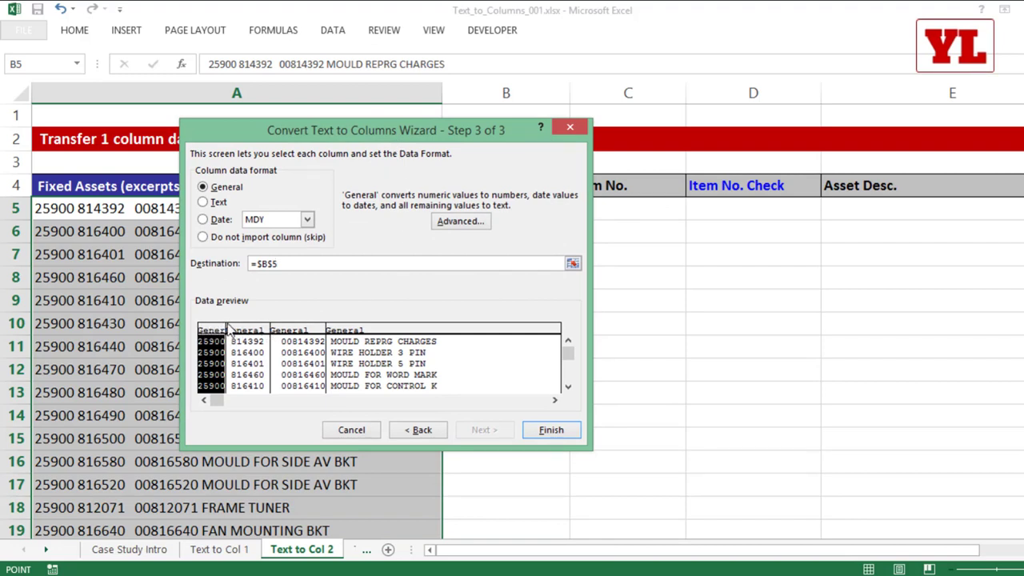
click(303, 330)
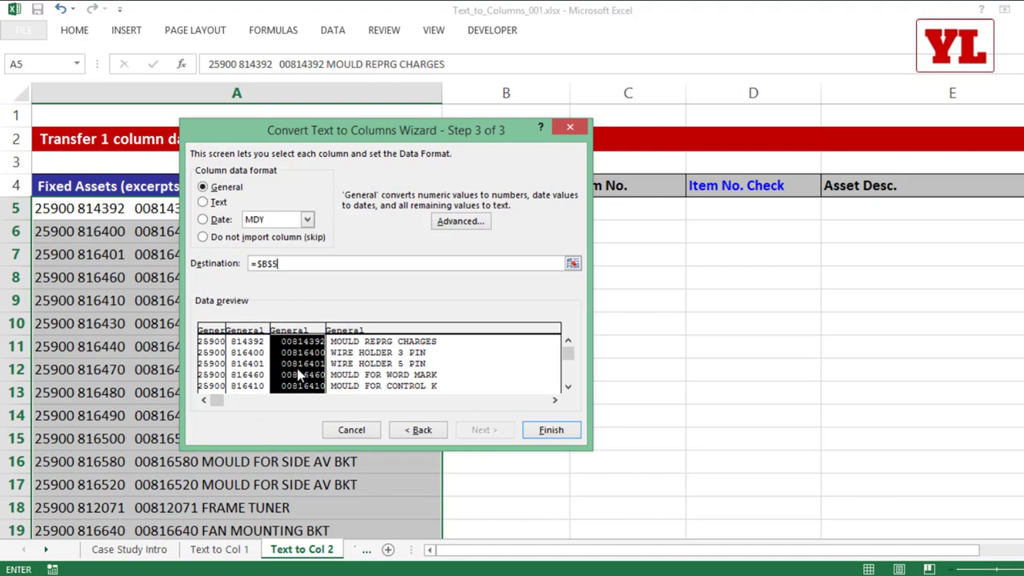
click(216, 205)
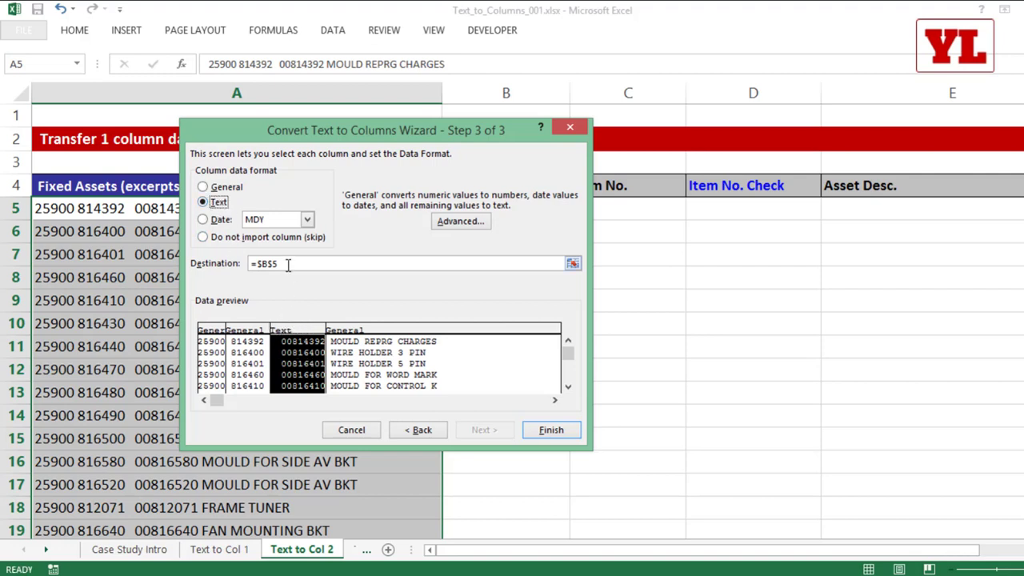
click(549, 428)
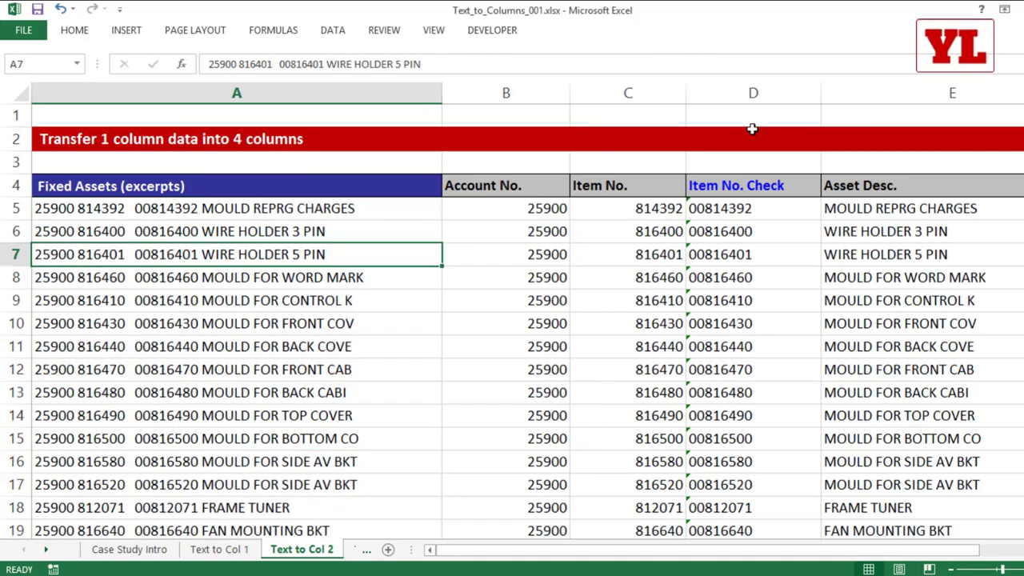
Select the entire Item No. Check column D.
click(738, 91)
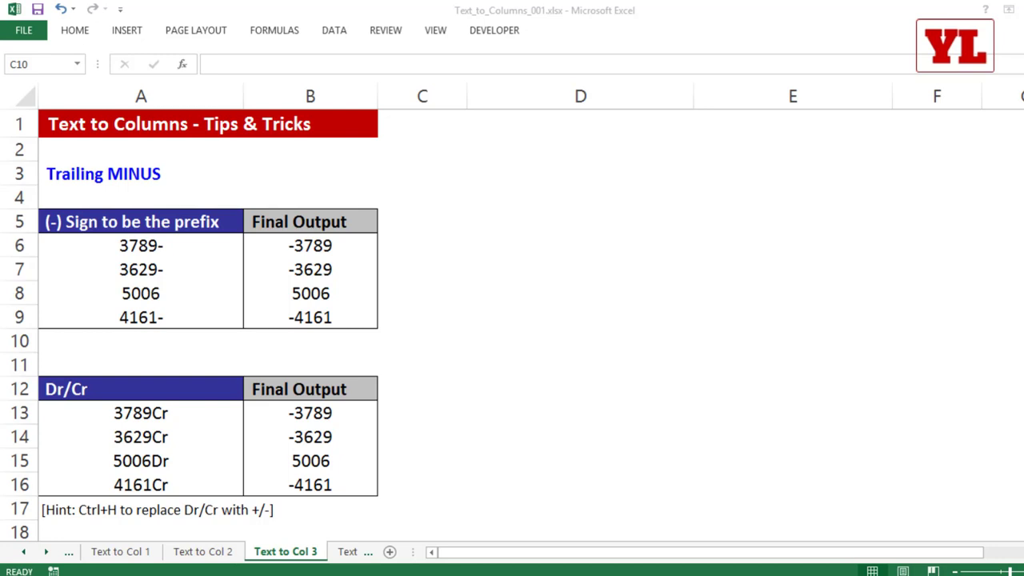
Select the trailing-minus values in A6:A9 and review them.
click(163, 245)
drag(163, 246, 156, 319)
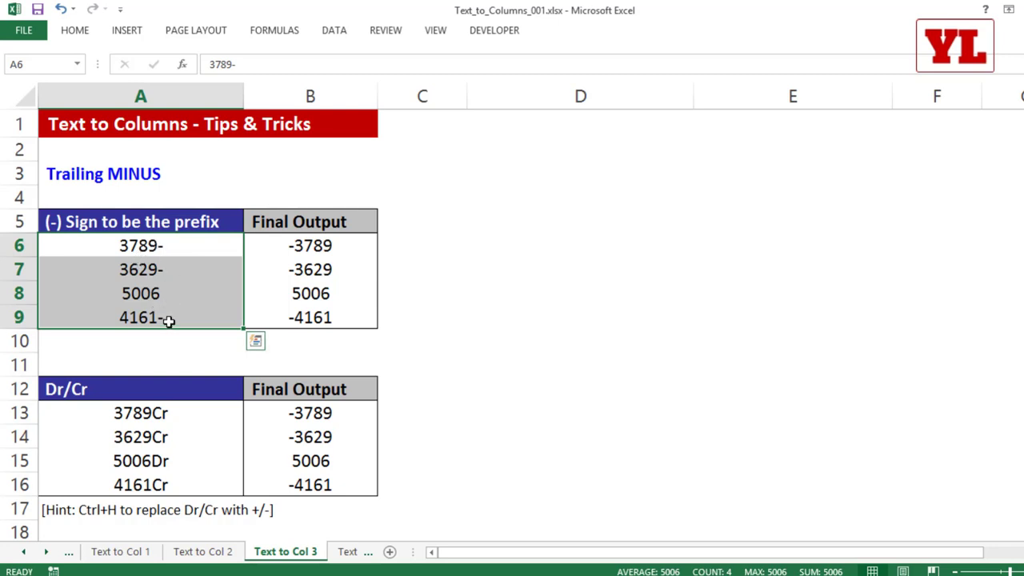
scroll(160, 313, down, 1)
drag(160, 337, 169, 398)
scroll(220, 343, up, 1)
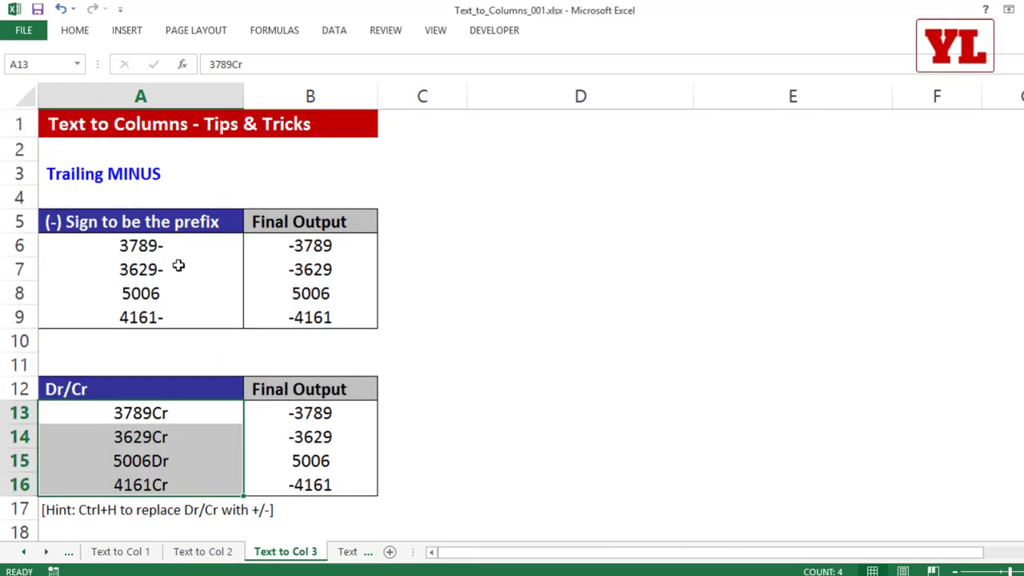
drag(165, 244, 155, 313)
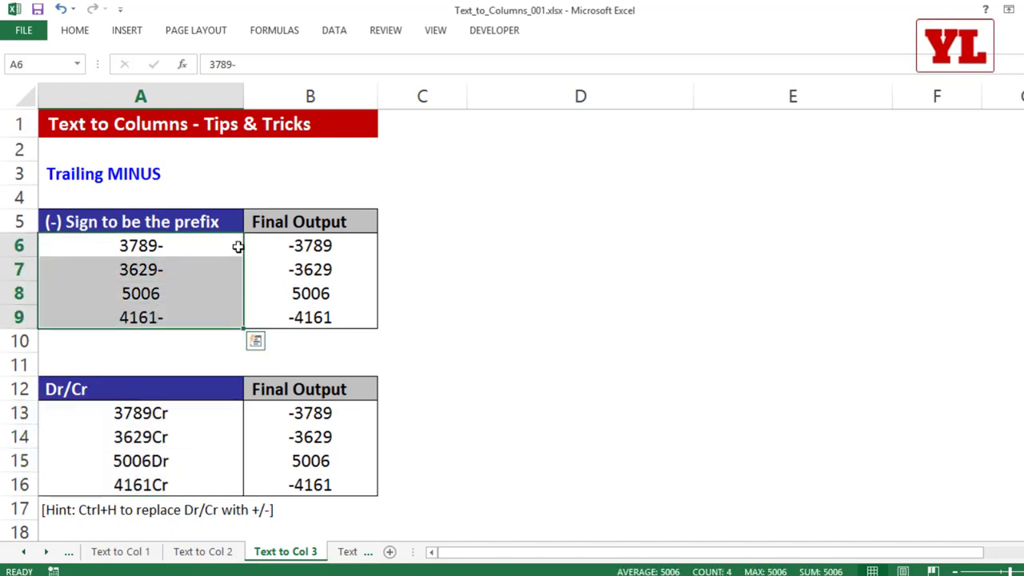
click(331, 340)
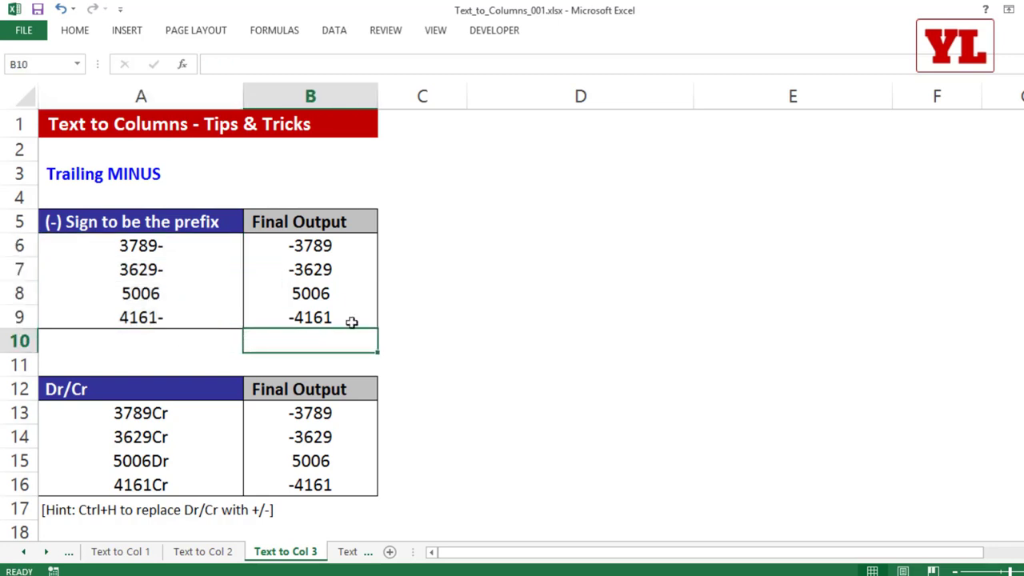
Enter a test =SUM(A6:A9) total in A10.
click(169, 338)
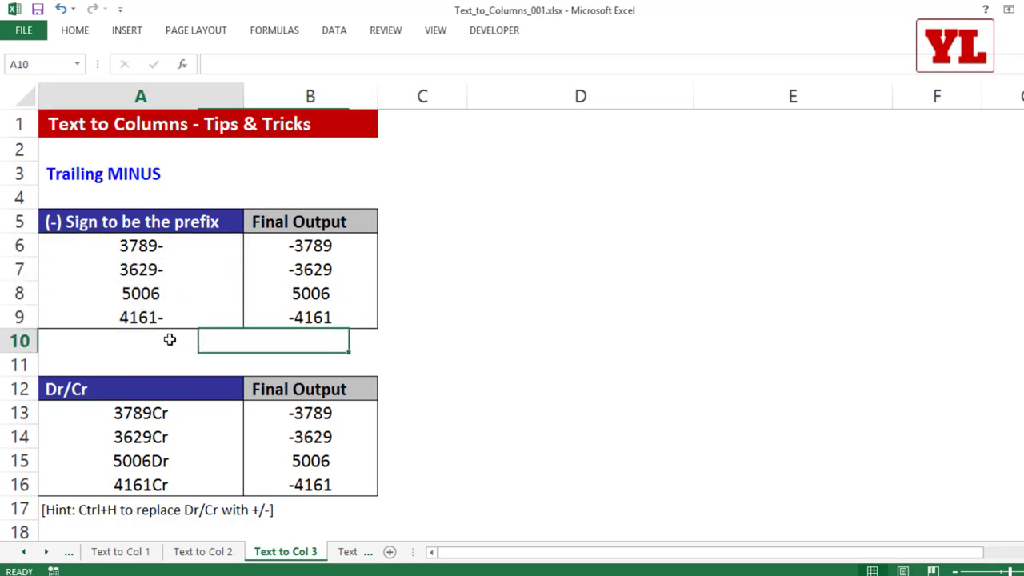
text(=s)
key(Tab)
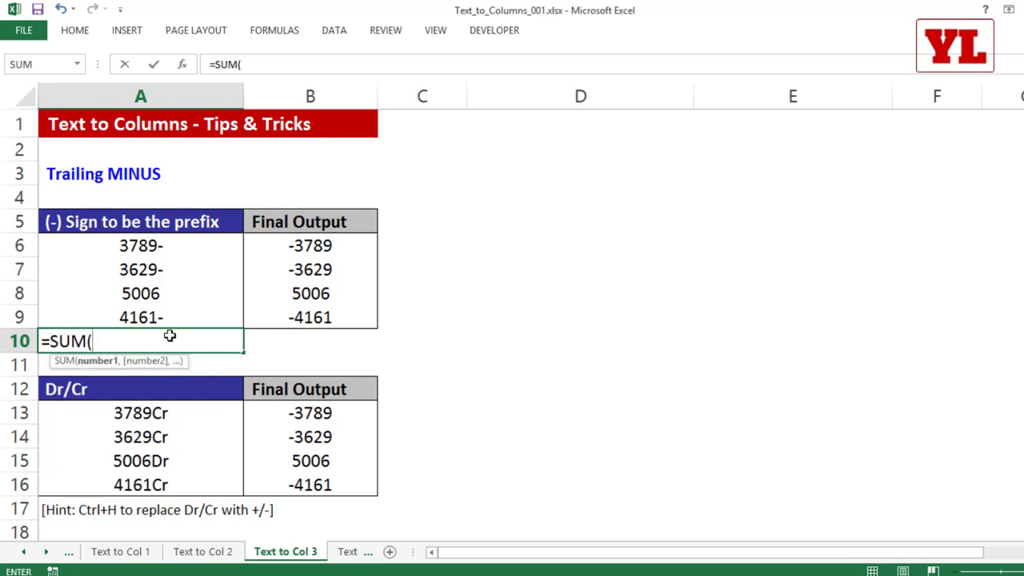
key(Up)
key(shift+Up)
key(shift+Up)
key(shift+Up)
key(Return)
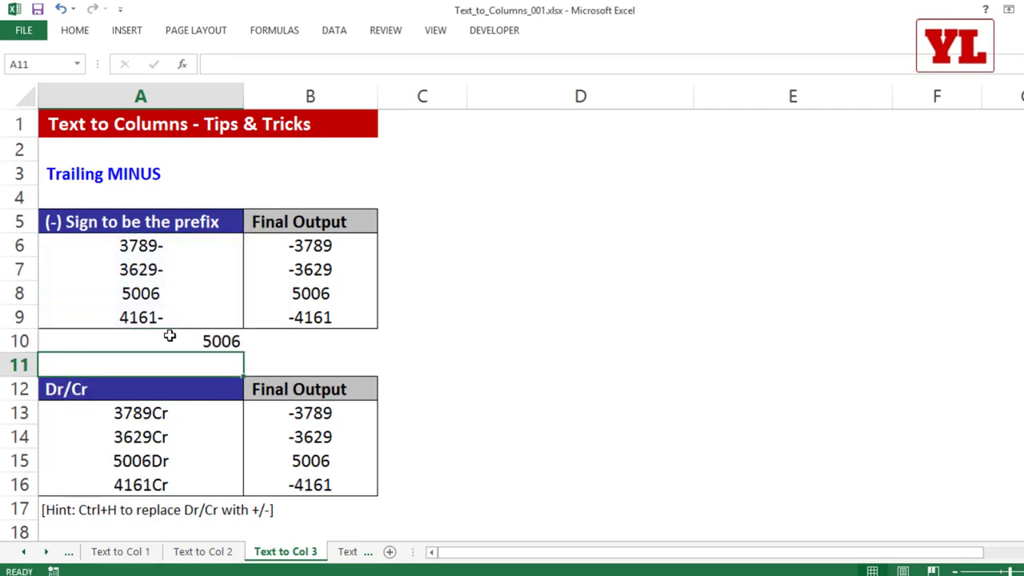
click(170, 332)
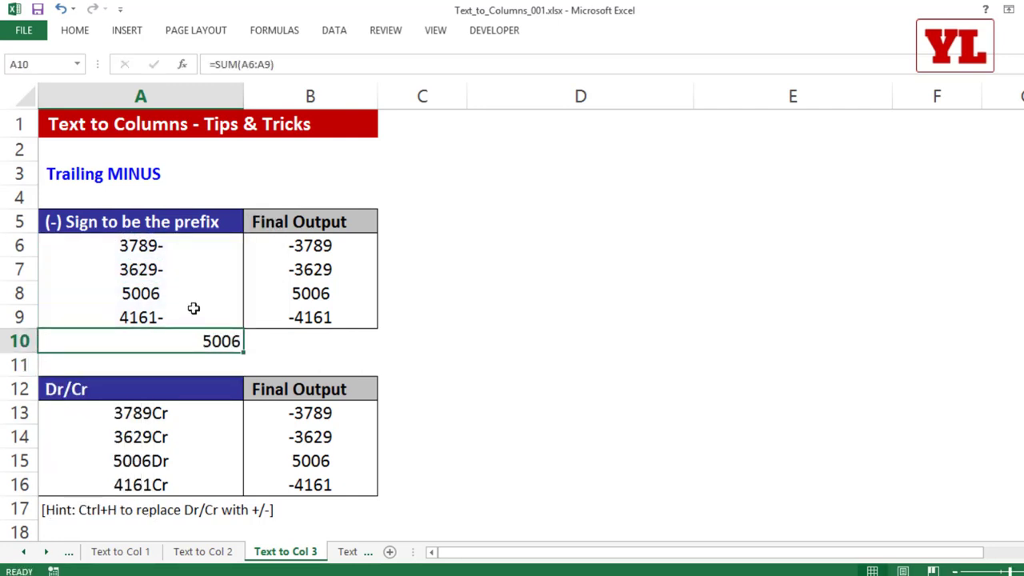
Bold 3789-, 3629- and 4161-, delete the A10 test total, and reselect A6:A9.
click(168, 249)
ctrl+click(165, 272)
ctrl+click(157, 313)
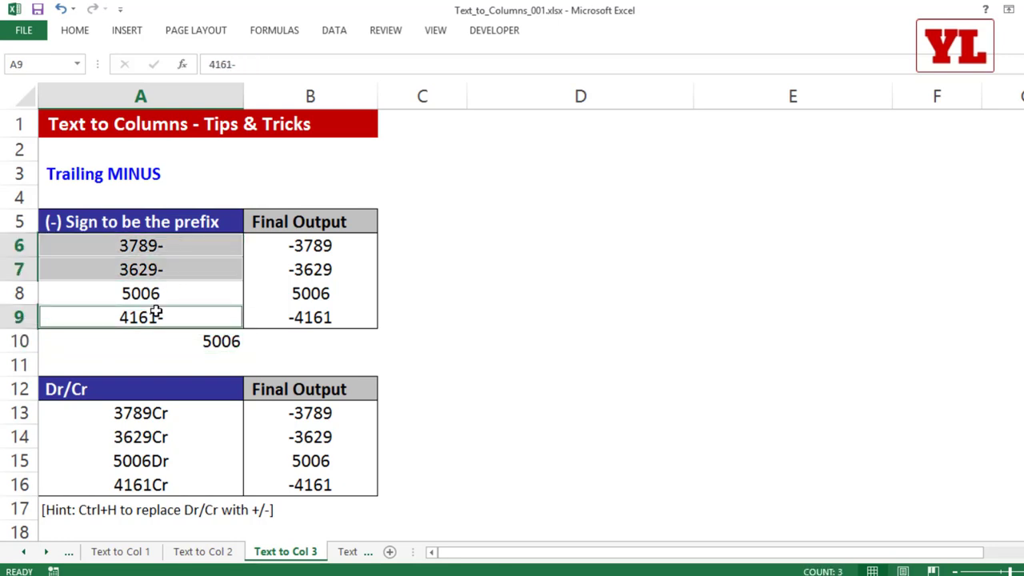
key(ctrl+b)
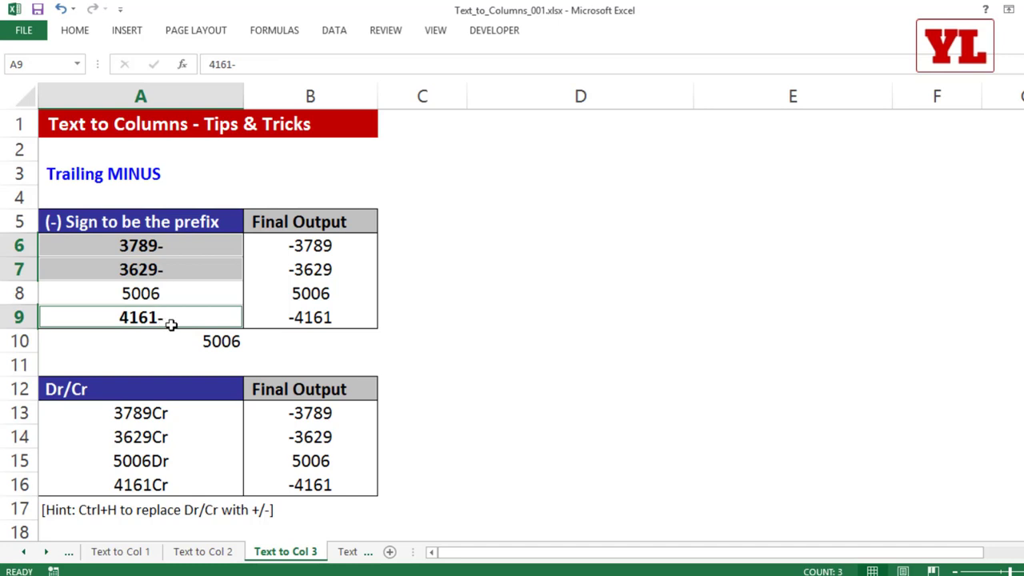
click(185, 341)
key(Delete)
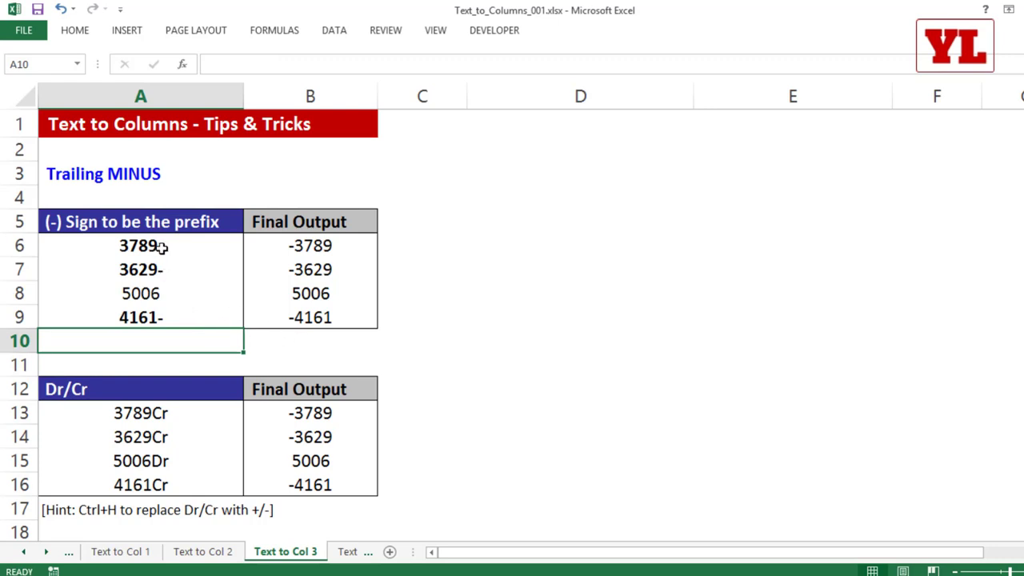
drag(160, 245, 154, 320)
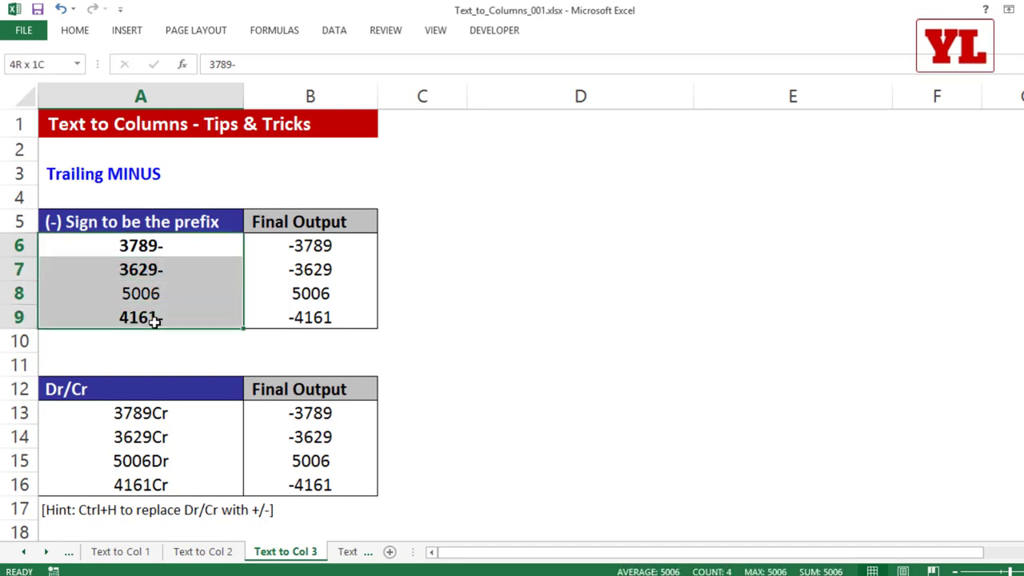
click(333, 30)
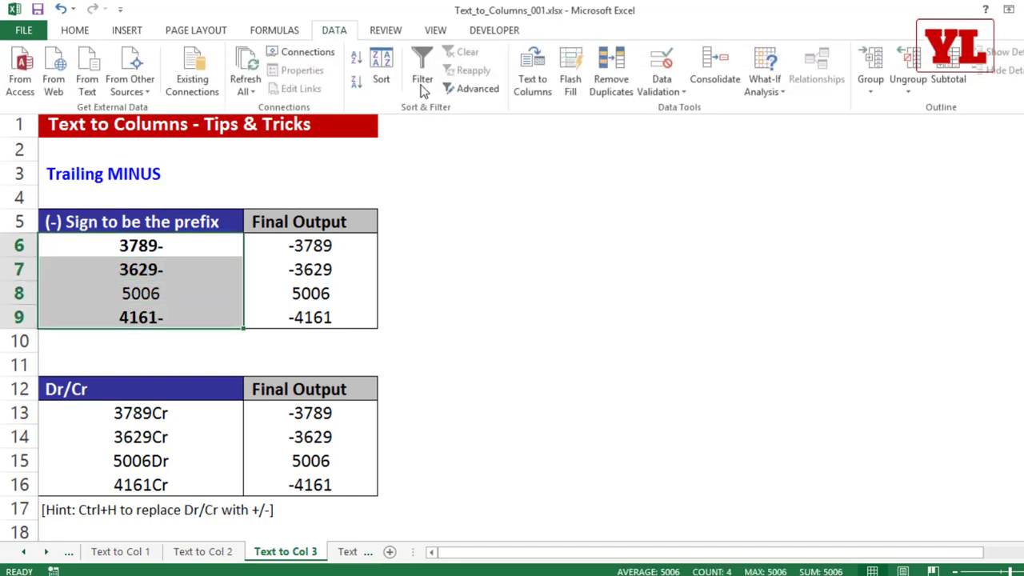
click(525, 92)
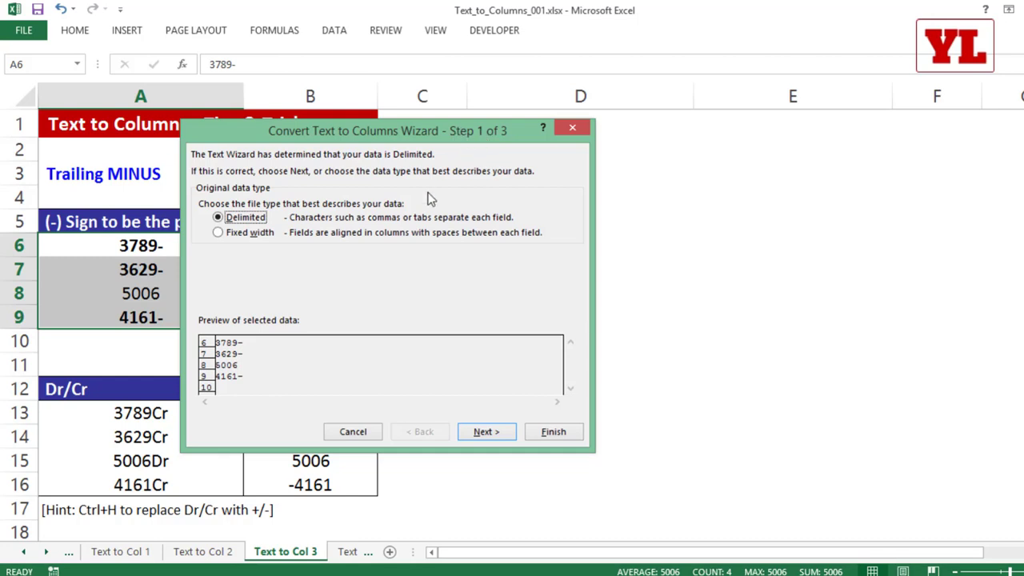
click(486, 432)
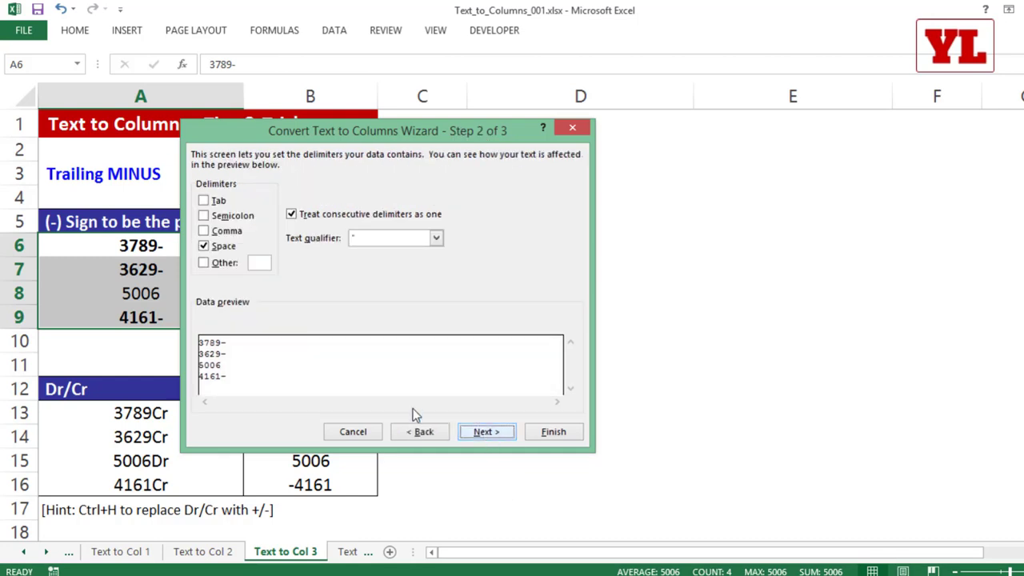
click(210, 246)
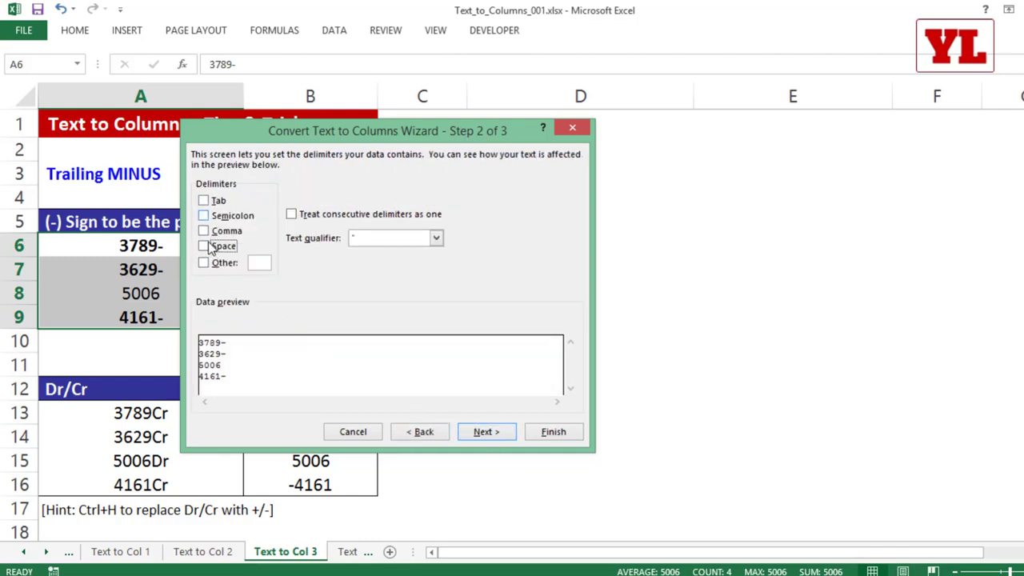
click(487, 437)
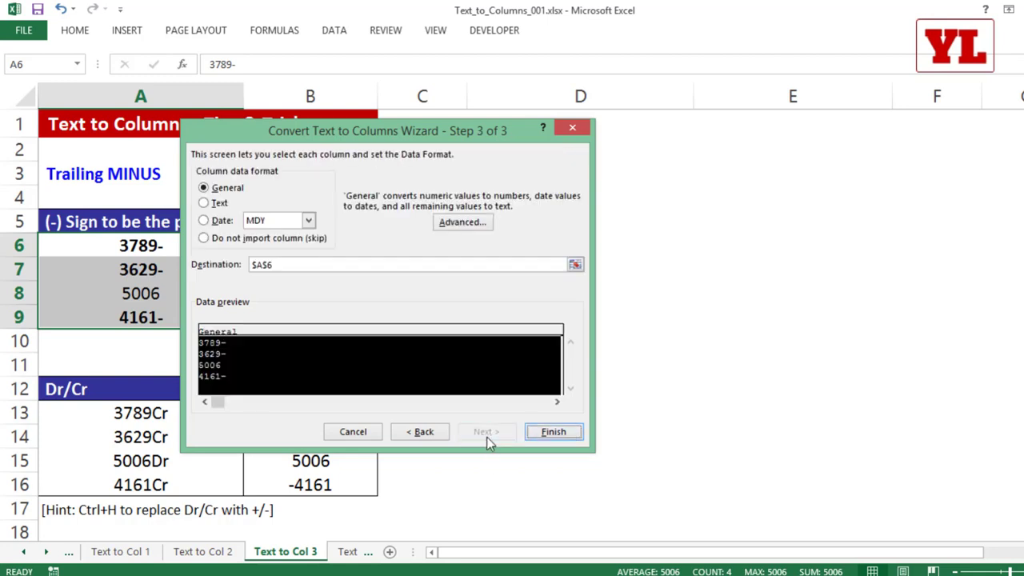
click(554, 433)
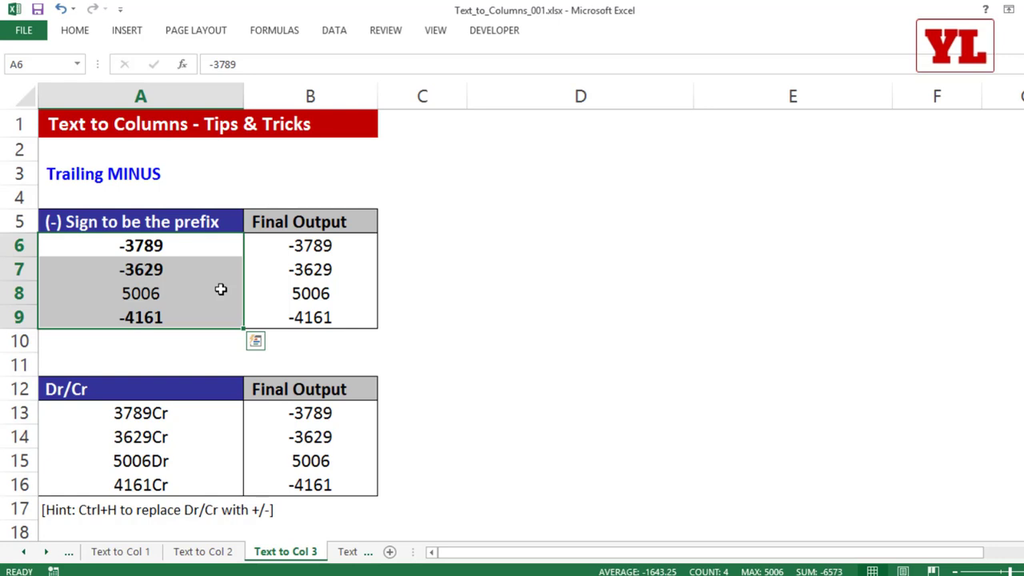
key(ctrl+z)
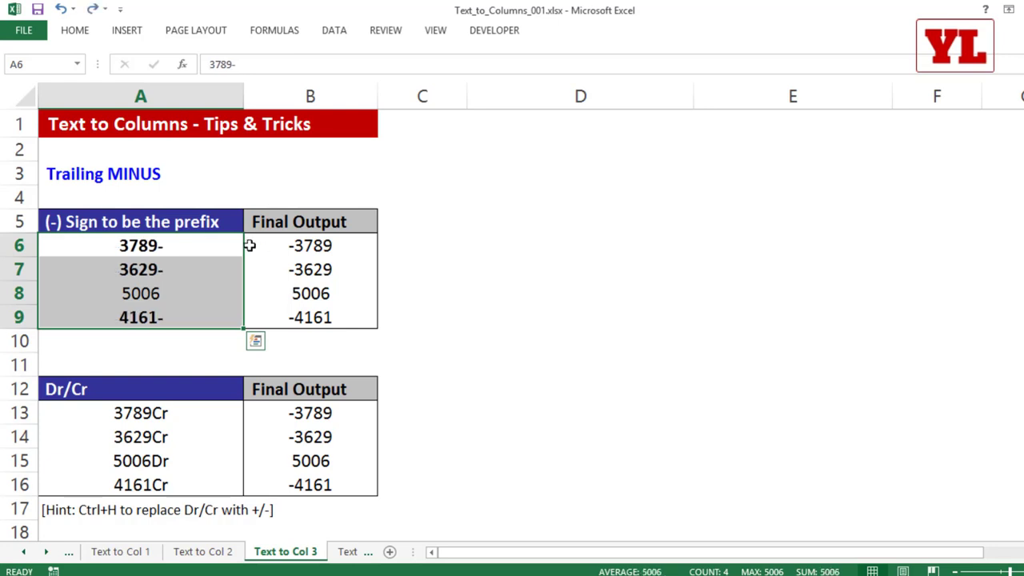
Run Text to Columns on A6:A9 with Advanced trailing minus set to negative numbers.
drag(201, 240, 197, 315)
click(334, 31)
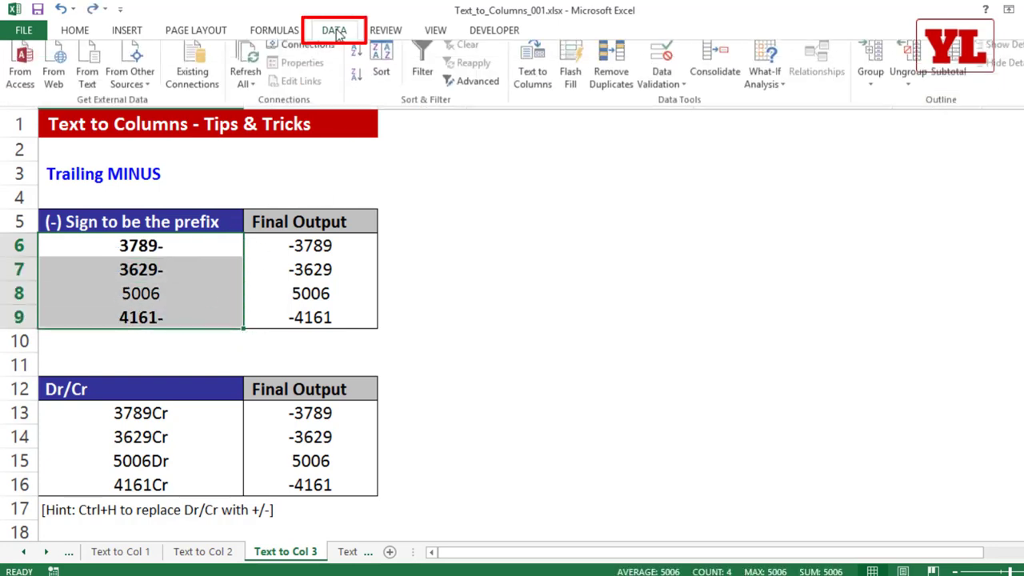
click(536, 77)
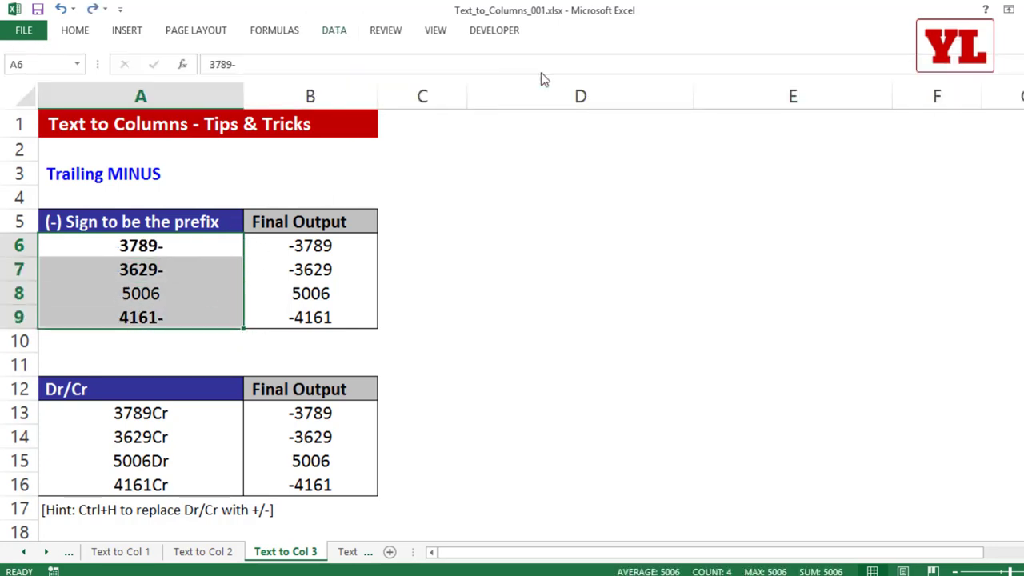
click(483, 433)
click(482, 434)
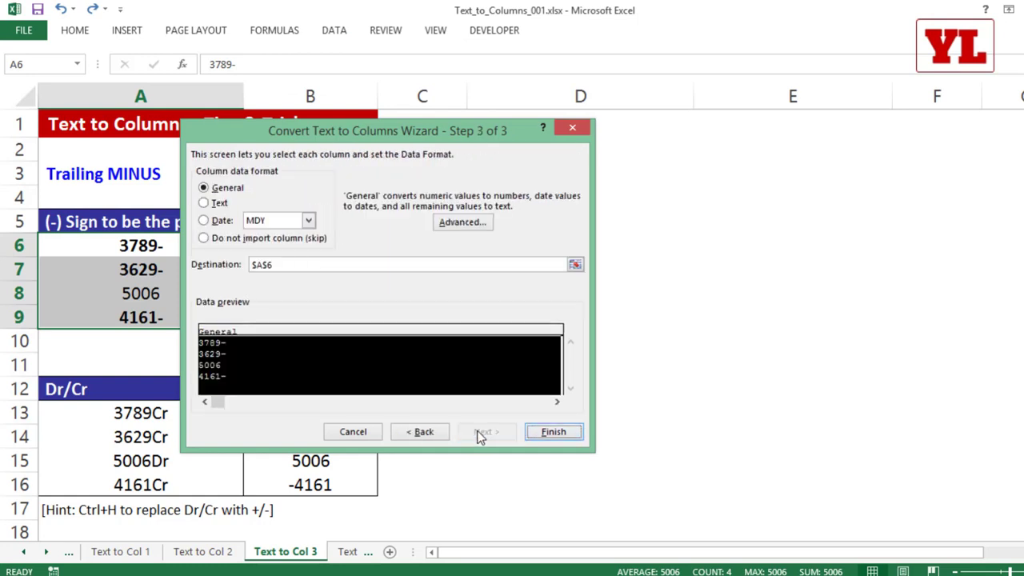
click(461, 223)
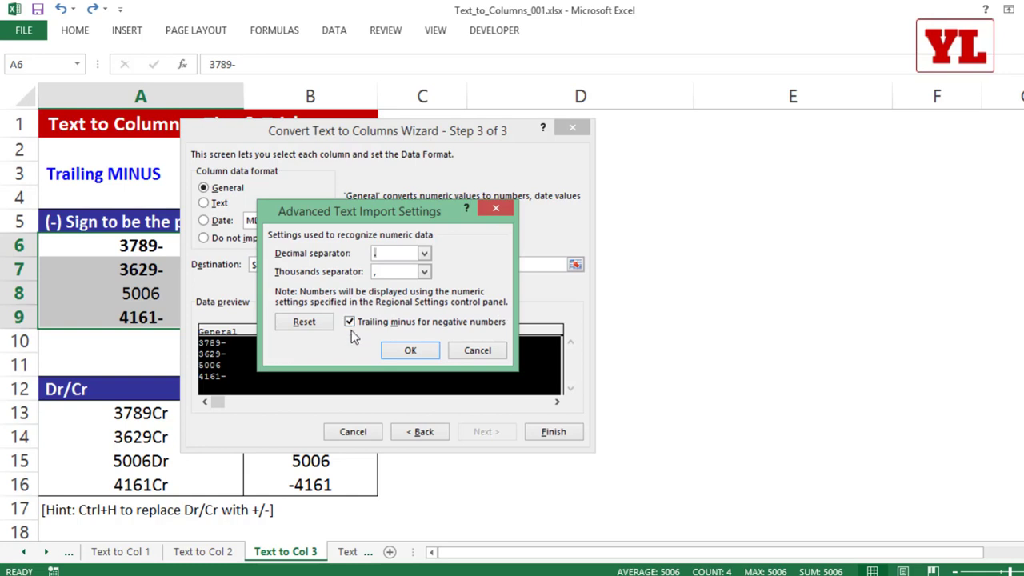
click(400, 350)
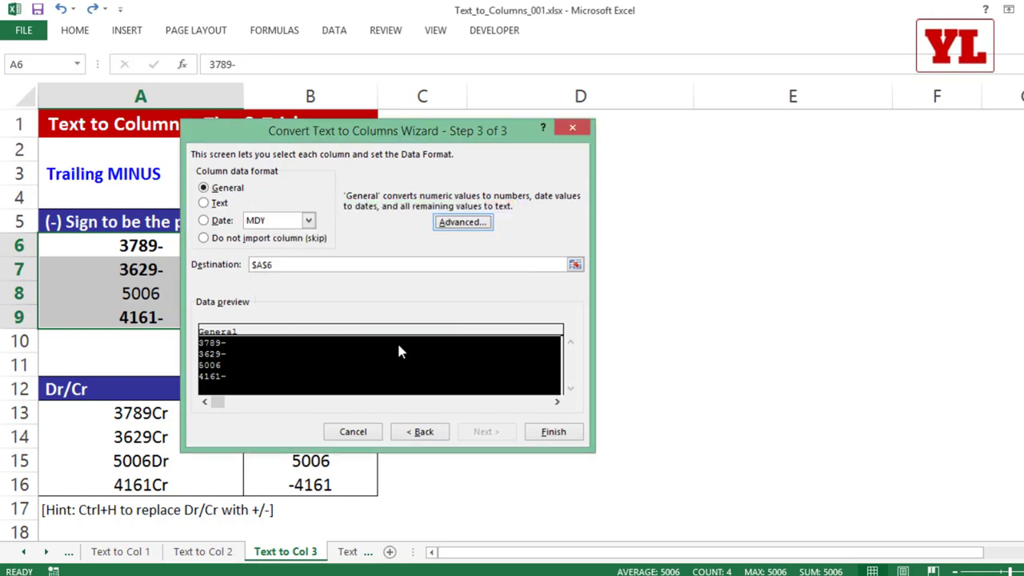
click(553, 432)
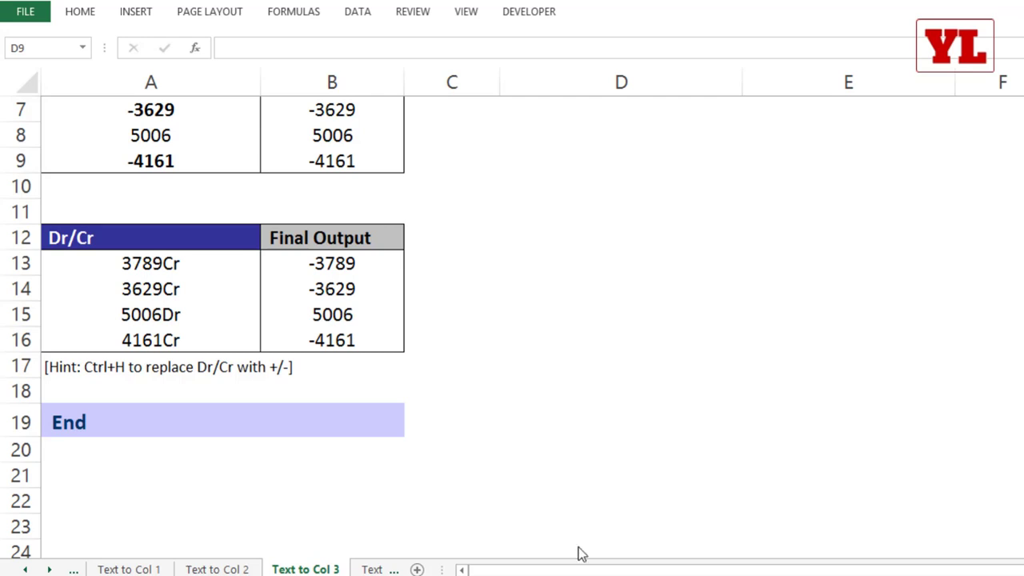
Select the Dr/Cr entries like 3789Cr and 5006Dr in A13:A16.
drag(187, 264, 184, 337)
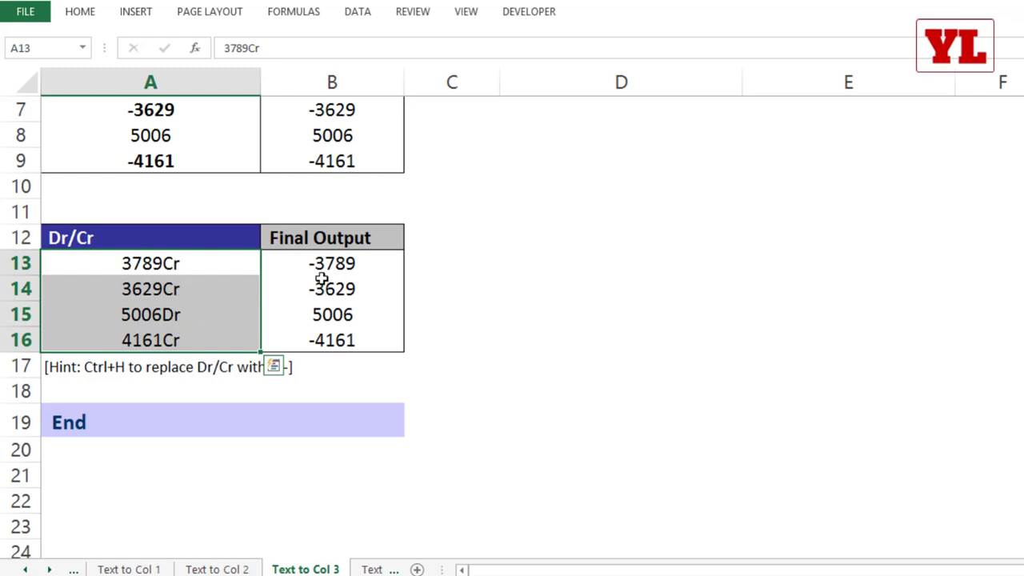
drag(199, 258, 196, 340)
scroll(244, 296, down, 1)
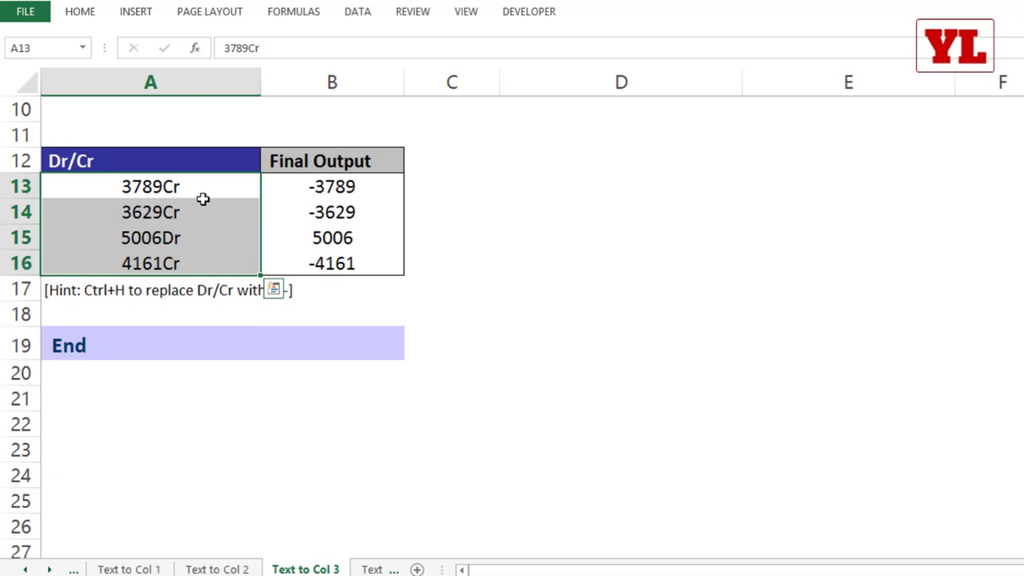
Replace all 'Dr' with nothing in the amounts.
key(ctrl+h)
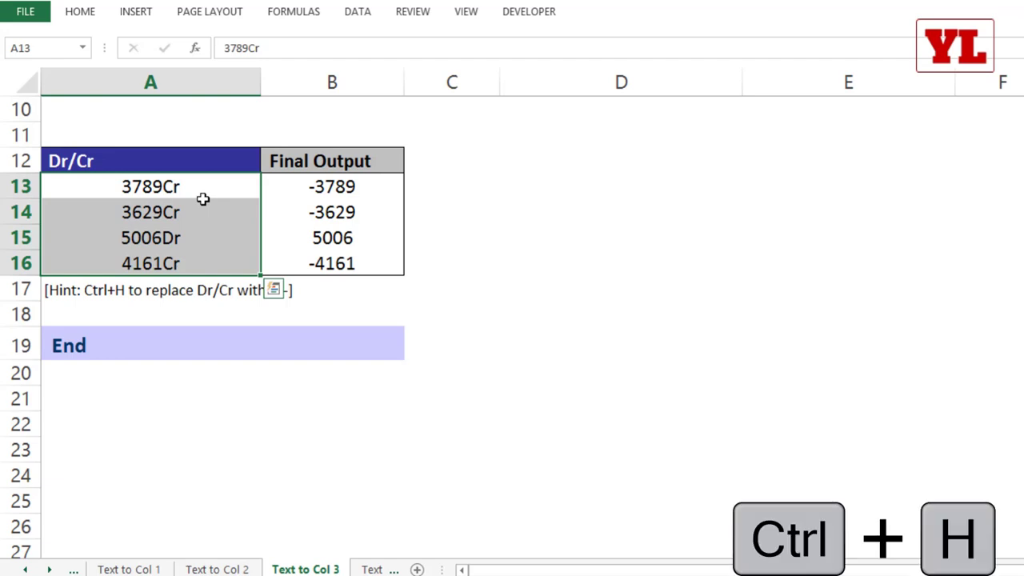
drag(324, 252, 389, 119)
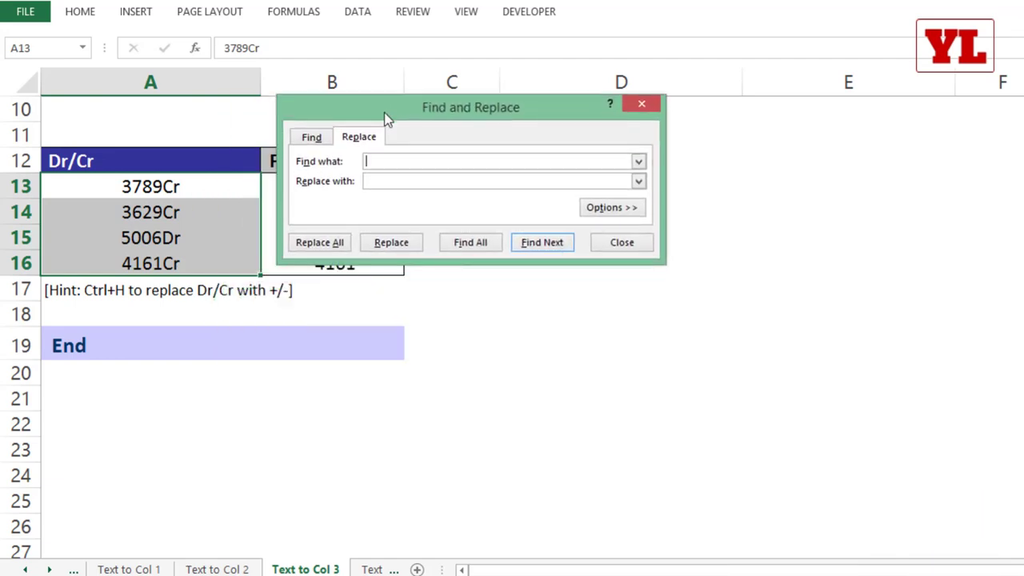
text(Dr)
click(374, 183)
click(342, 242)
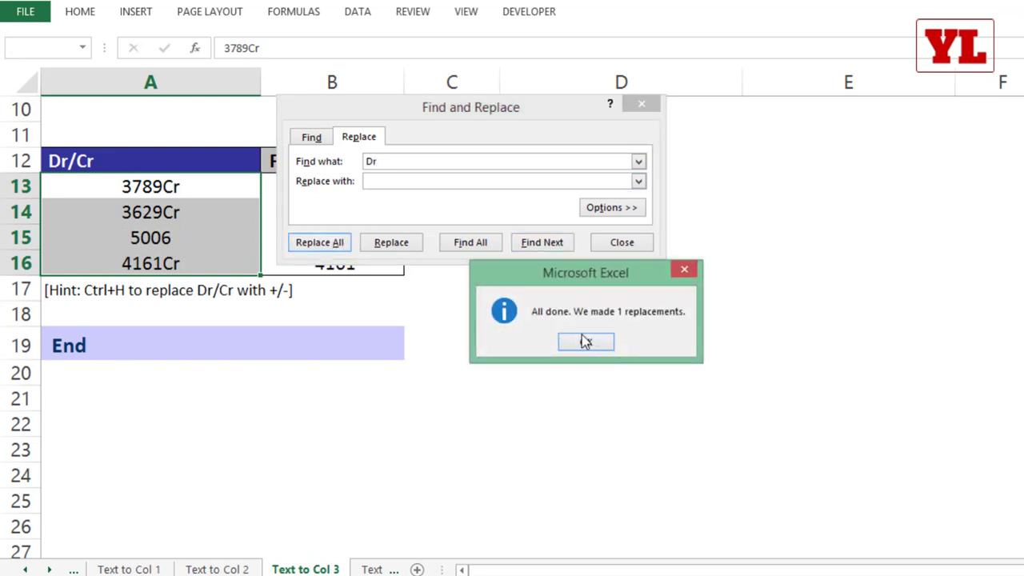
click(585, 342)
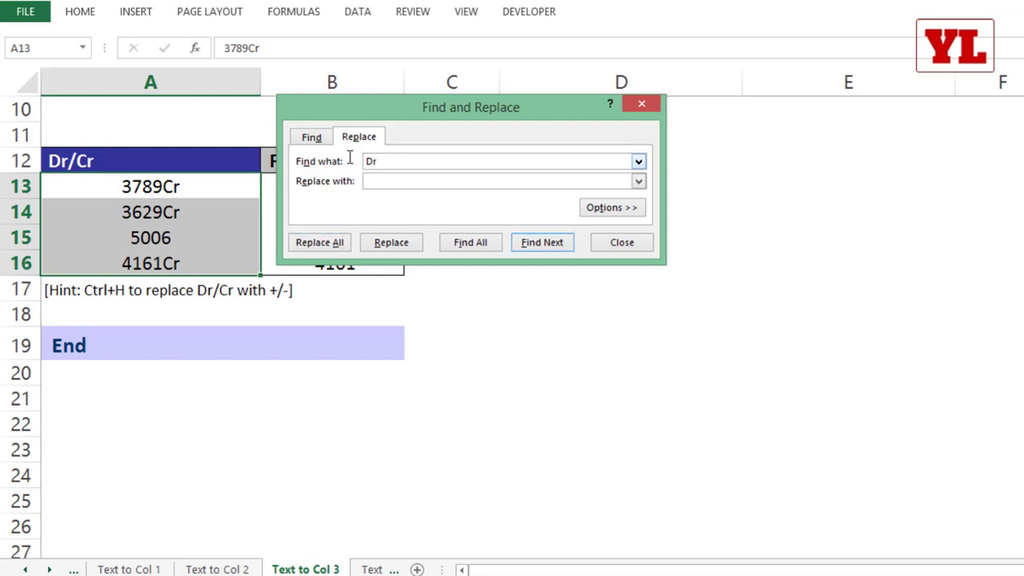
Replace all 'Cr' with '-' and close Find and Replace.
drag(388, 161, 308, 160)
text(Cr)
key(Tab)
text(-)
click(320, 242)
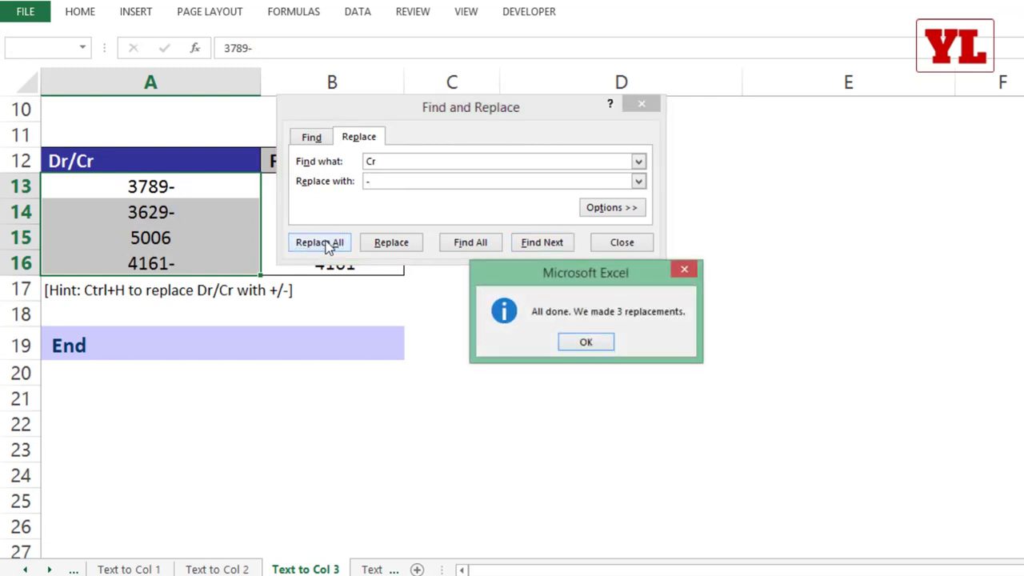
click(585, 342)
click(619, 244)
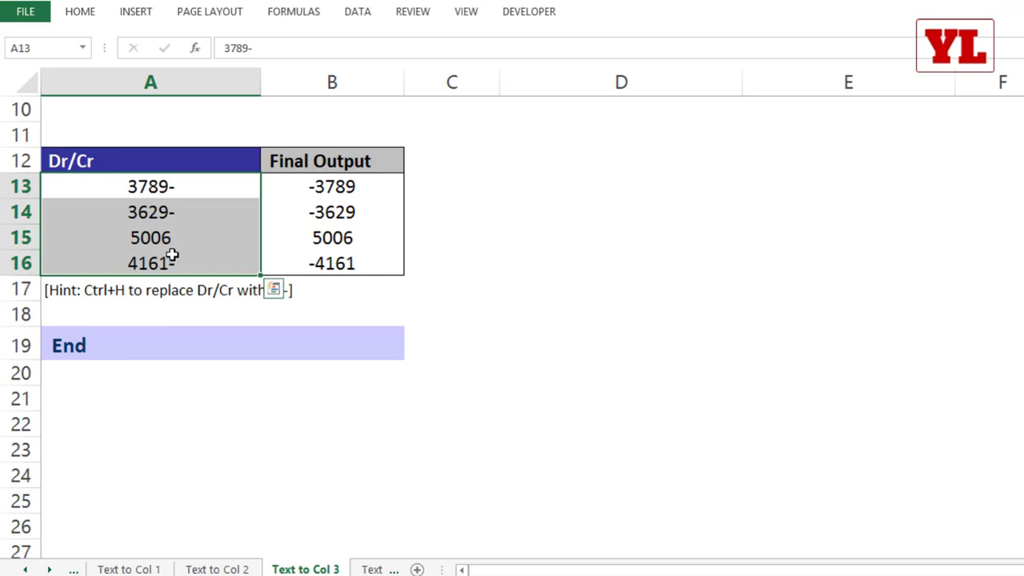
Convert the amounts via Text to Columns with no delimiters and trailing minus as negative.
click(368, 21)
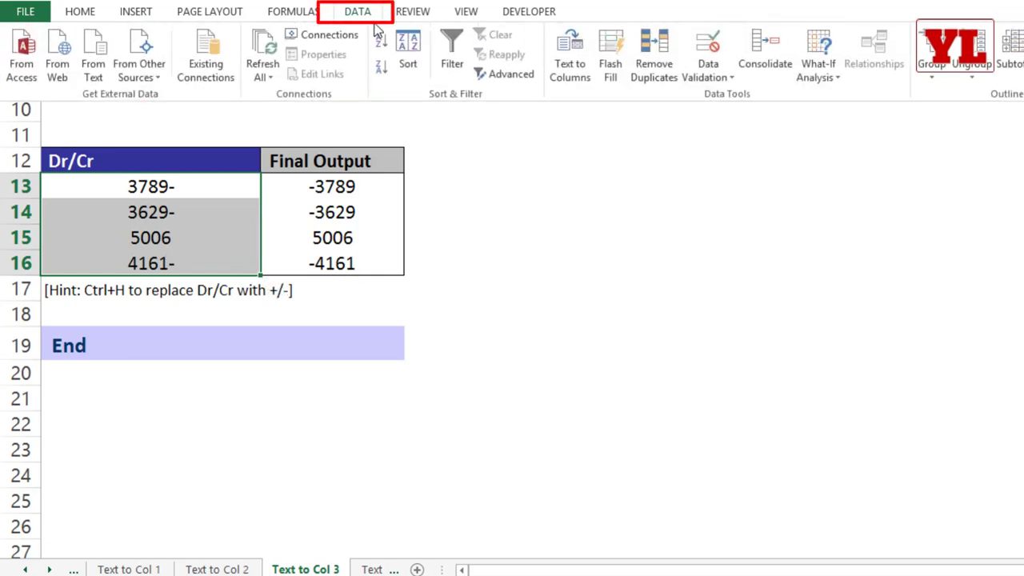
click(568, 65)
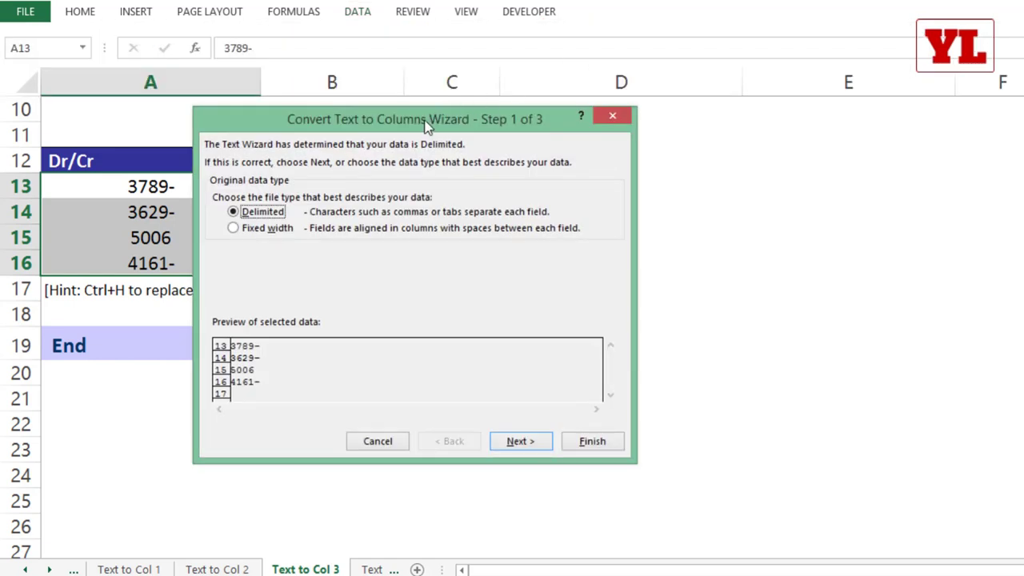
click(518, 448)
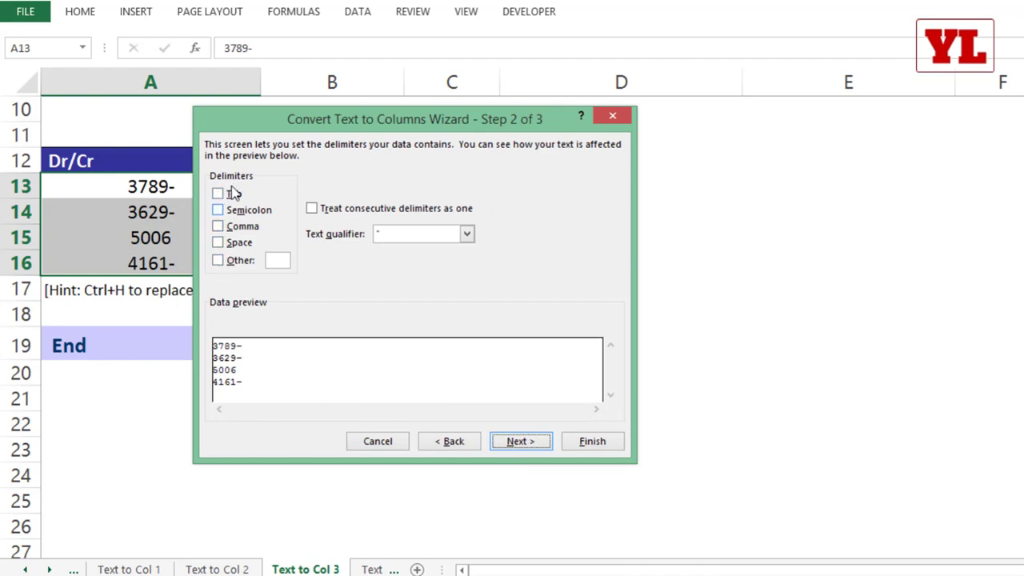
click(230, 227)
click(228, 243)
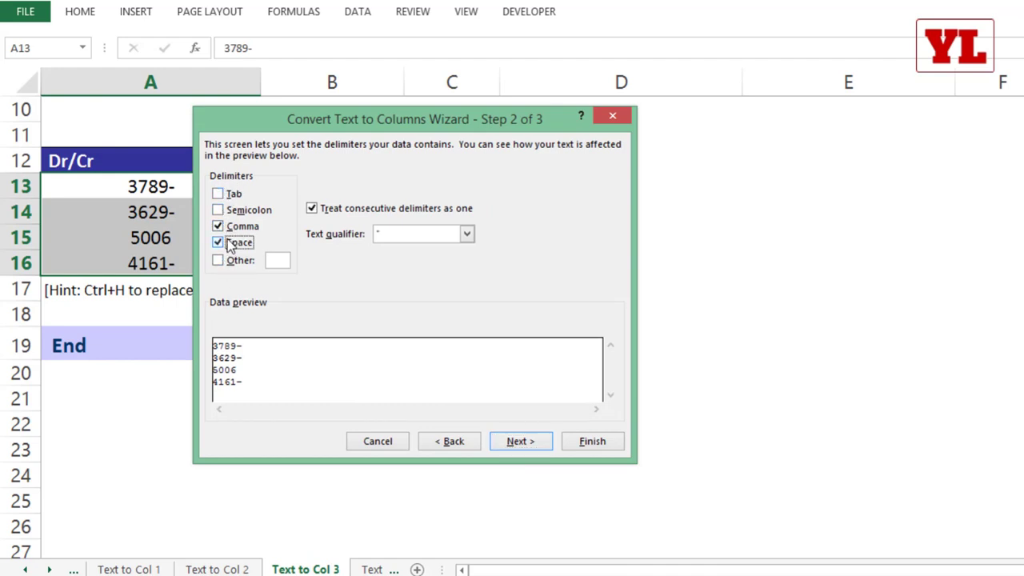
click(226, 240)
click(230, 226)
click(233, 231)
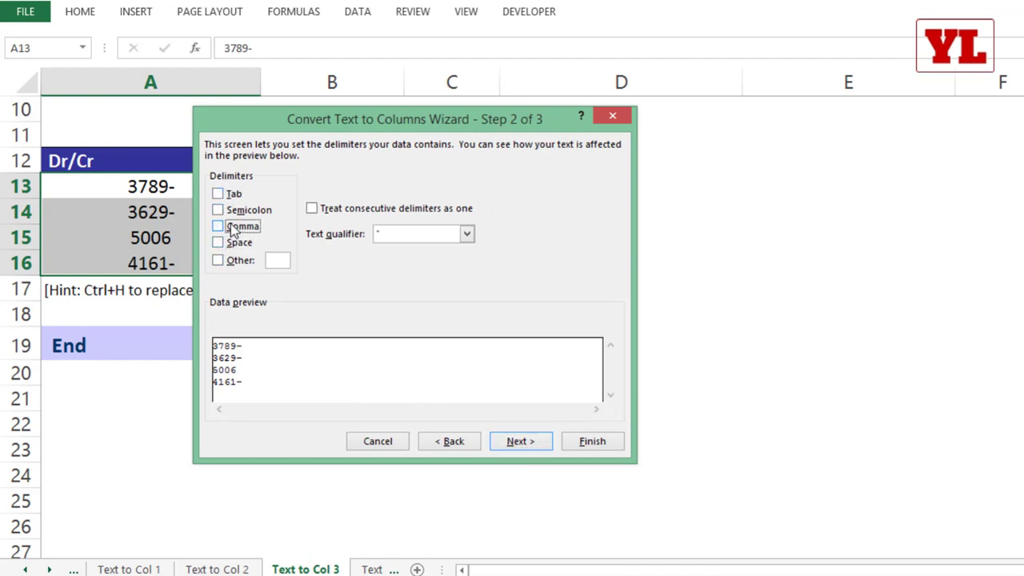
click(507, 443)
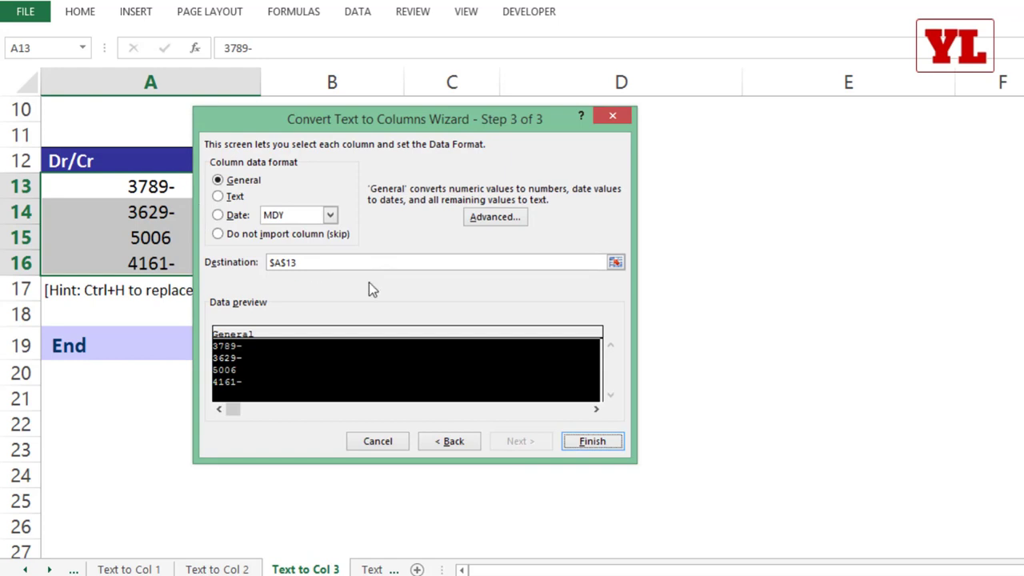
click(495, 221)
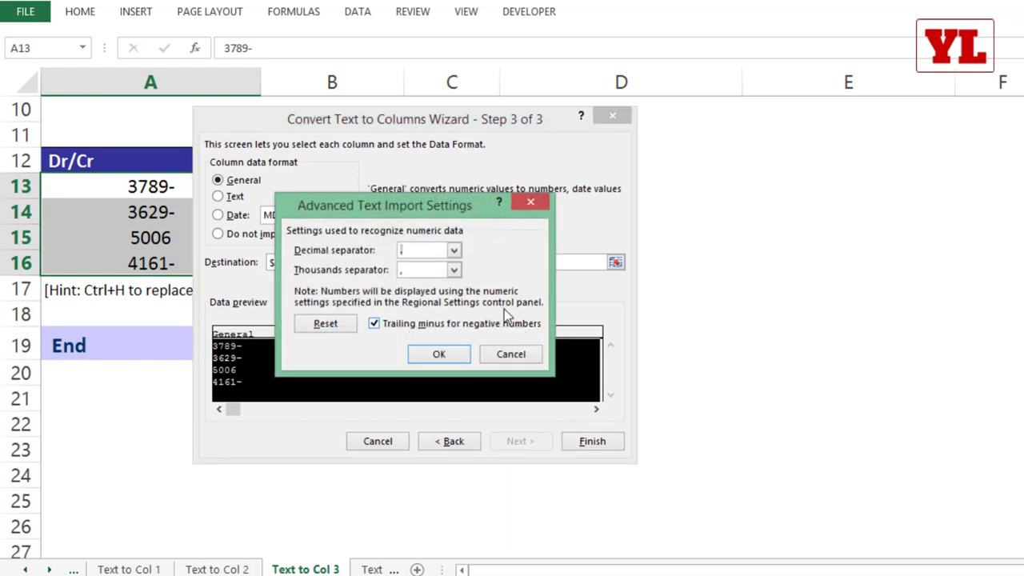
click(439, 356)
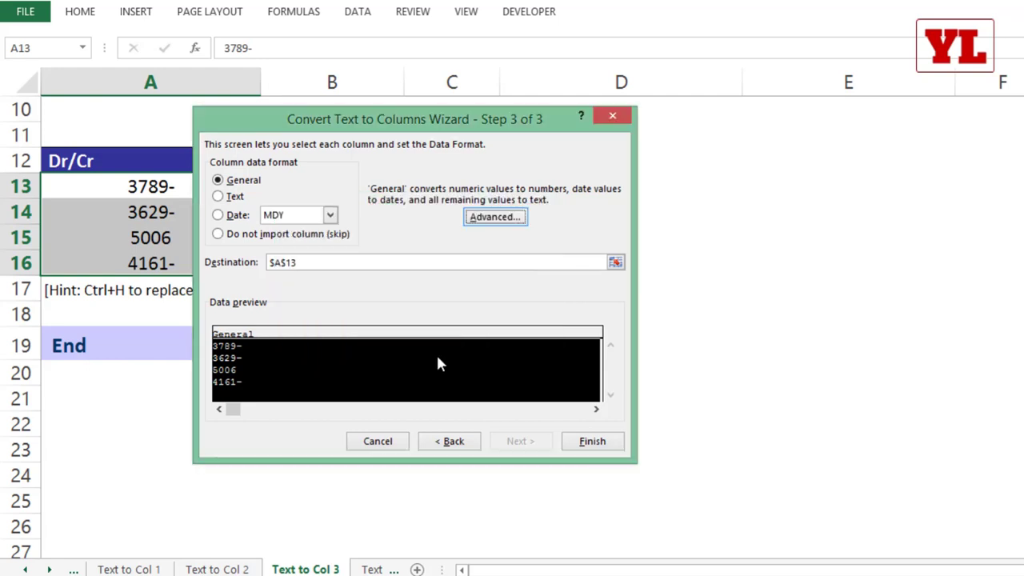
click(589, 443)
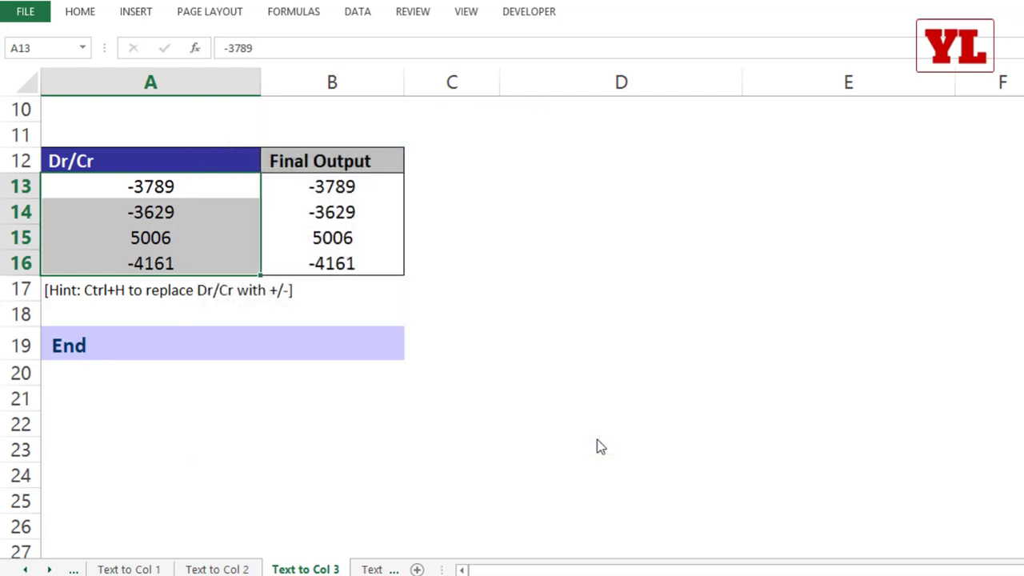
Undo, reselect A13:A16 and rerun Text to Columns straight to Finish.
key(ctrl+z)
drag(132, 192, 132, 264)
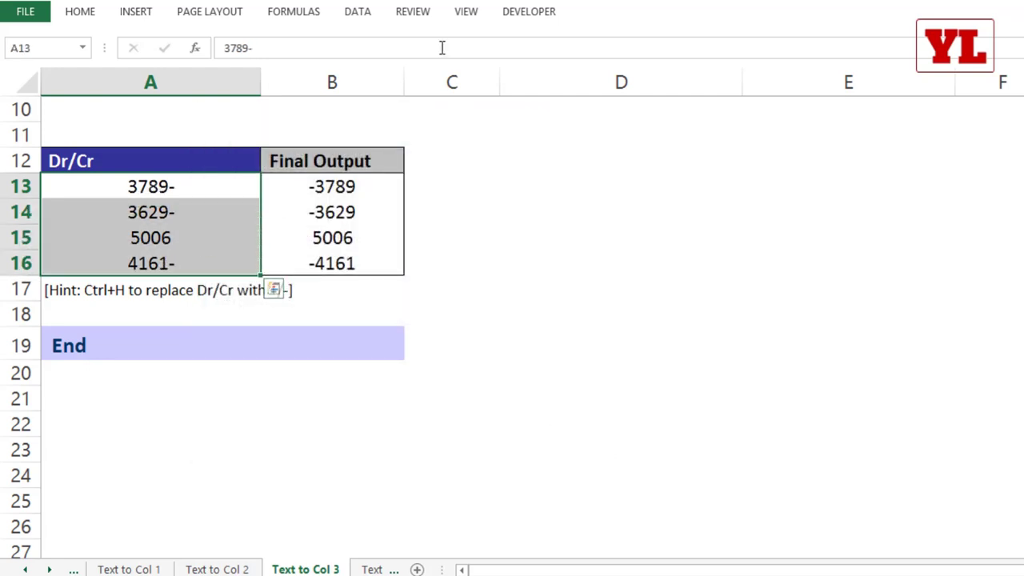
click(372, 14)
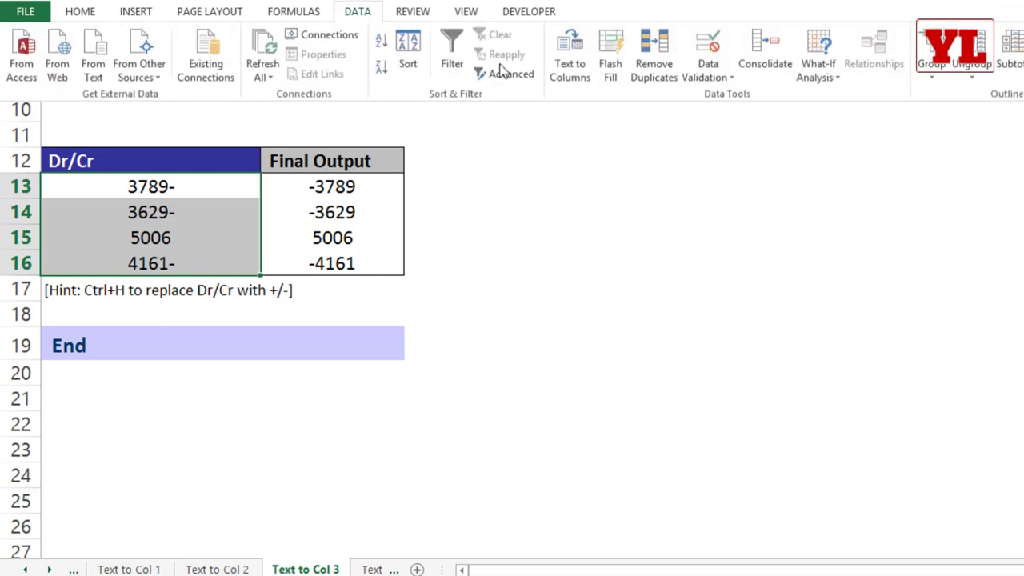
click(569, 53)
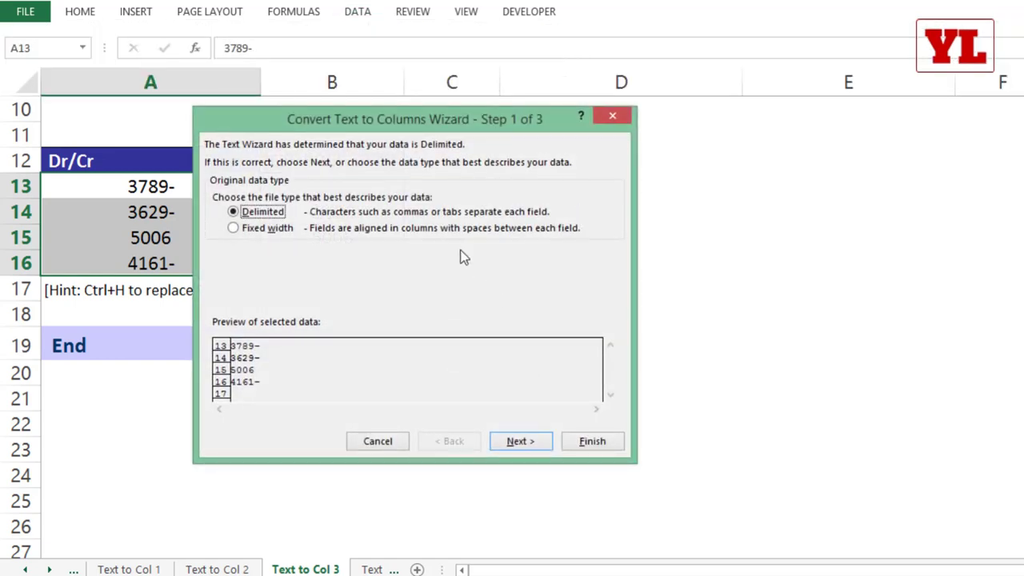
click(591, 444)
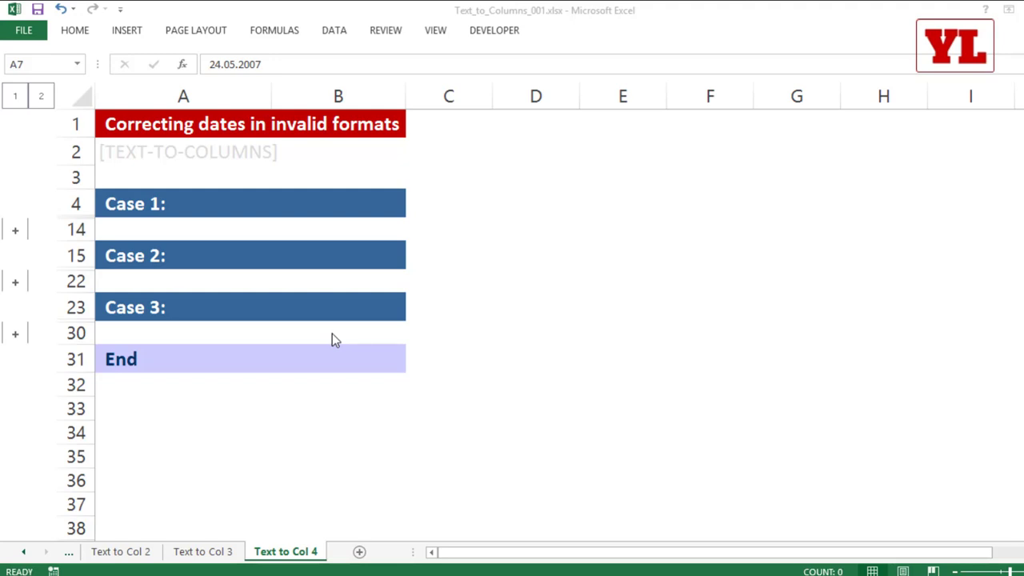
Expand the Case 1 rows 5–13, select the dot-format dates in A7:A13, then pick D7.
click(17, 232)
click(212, 320)
click(196, 281)
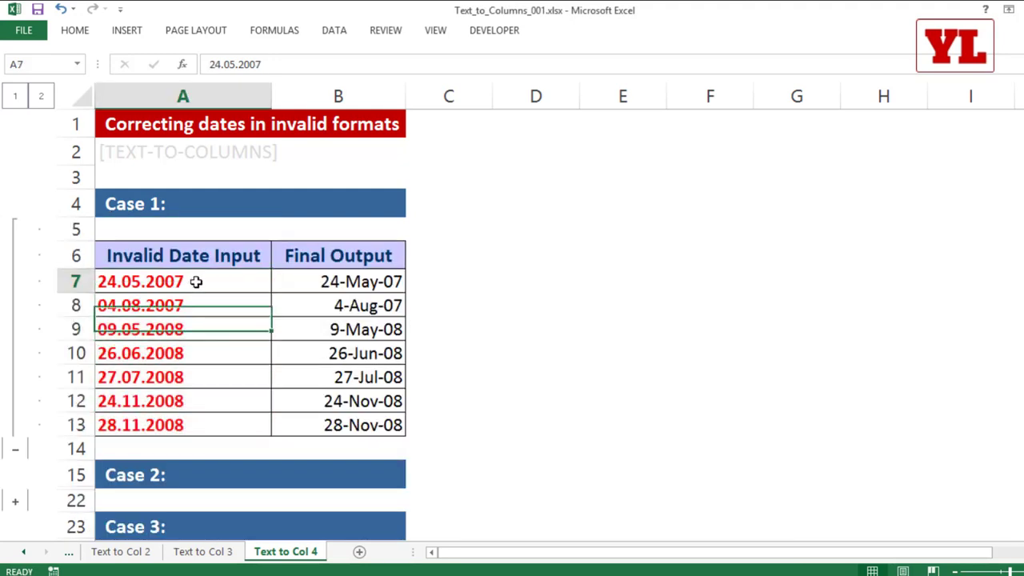
drag(196, 282, 199, 425)
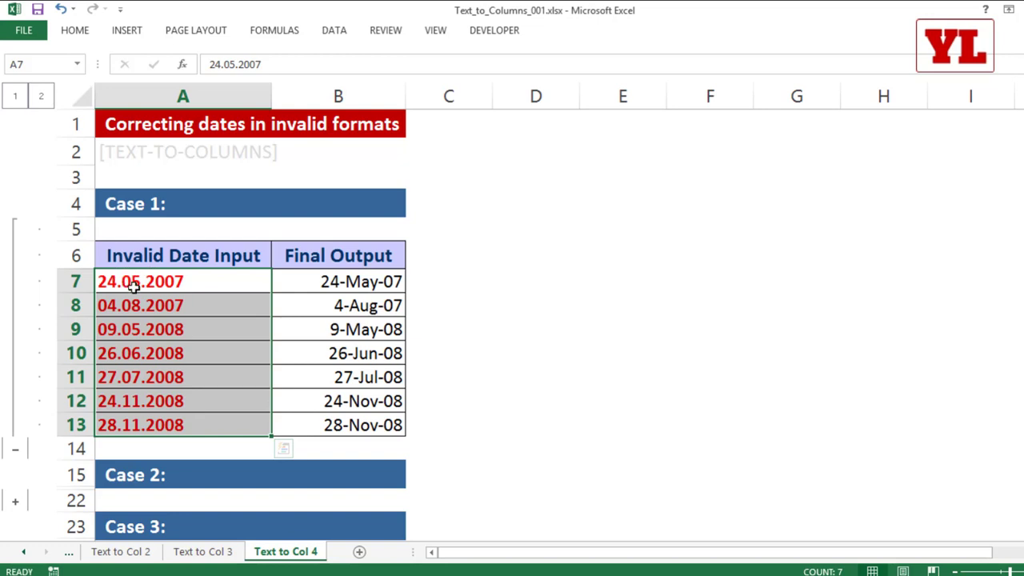
click(475, 280)
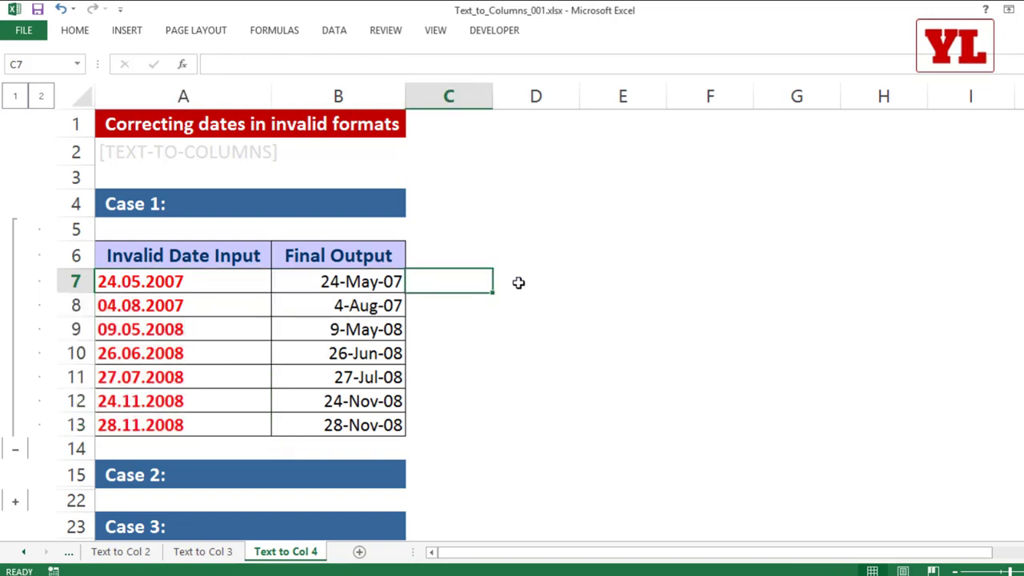
click(522, 284)
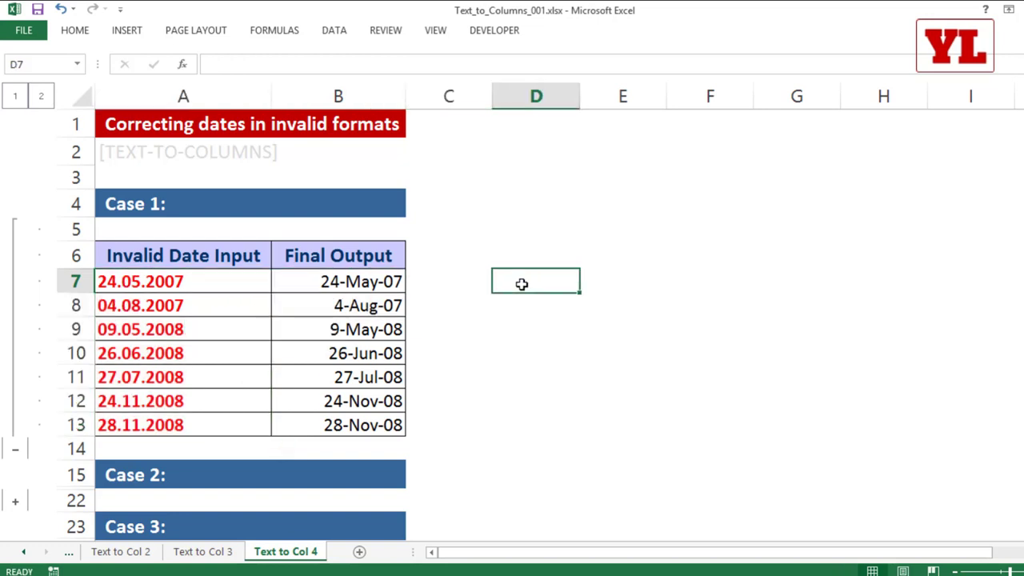
Enter =ISNUMBER(A7) in D7, which returns FALSE for the dotted date.
text(=isnumb)
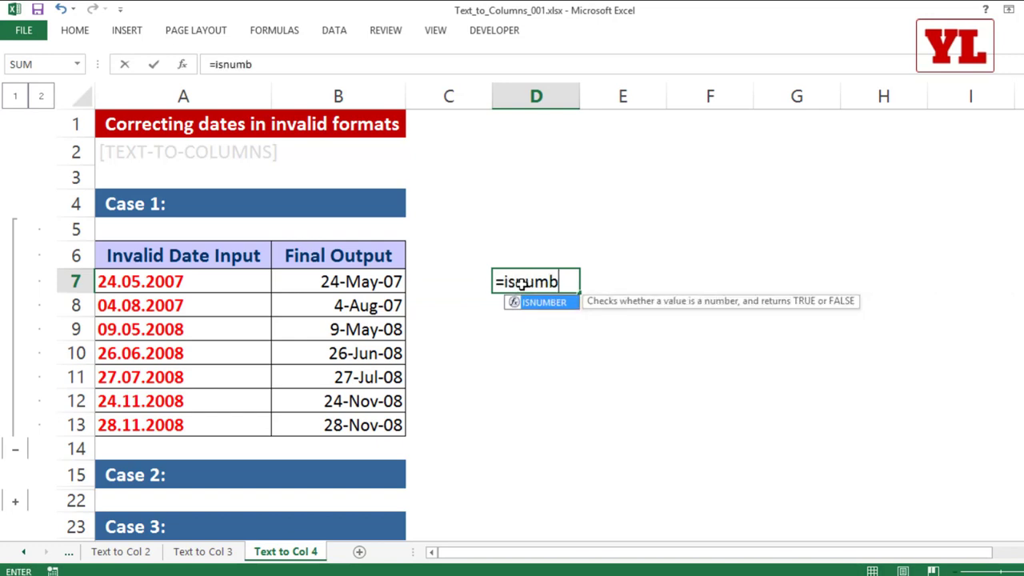
key(Tab)
click(182, 275)
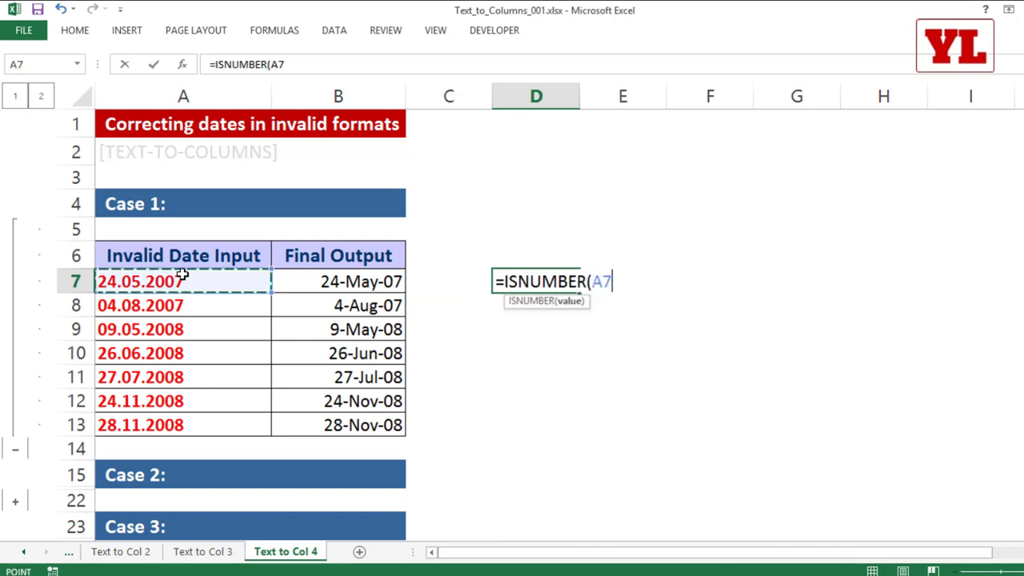
text())
key(Return)
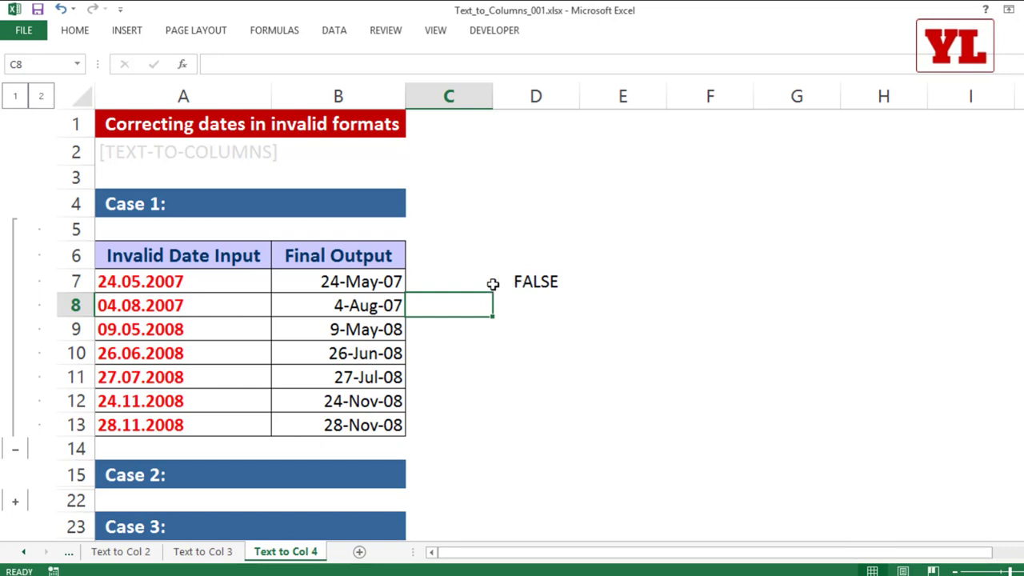
Inspect the stored dates in B7 and B8, such as 8/4/2007.
double_click(375, 280)
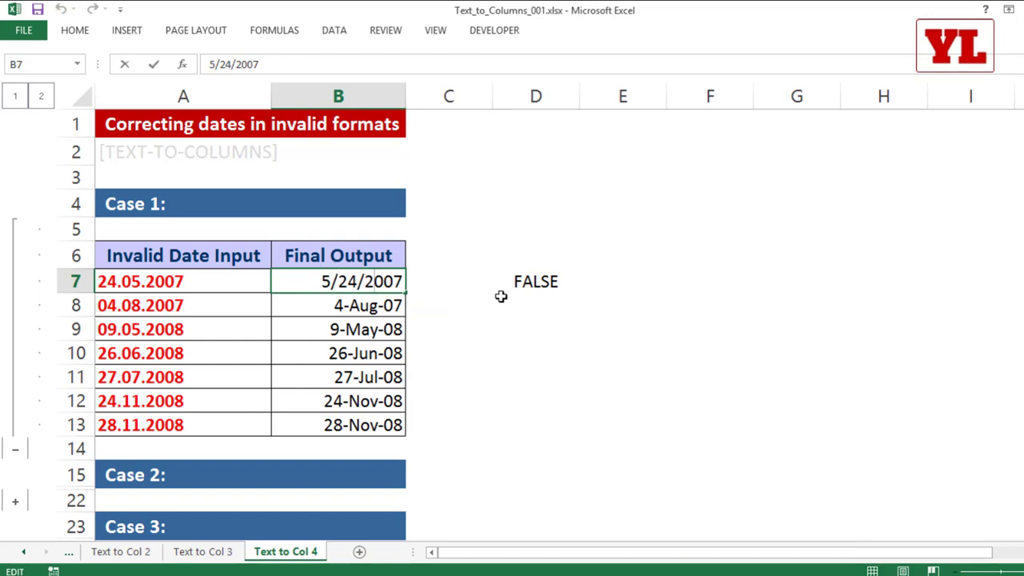
double_click(357, 305)
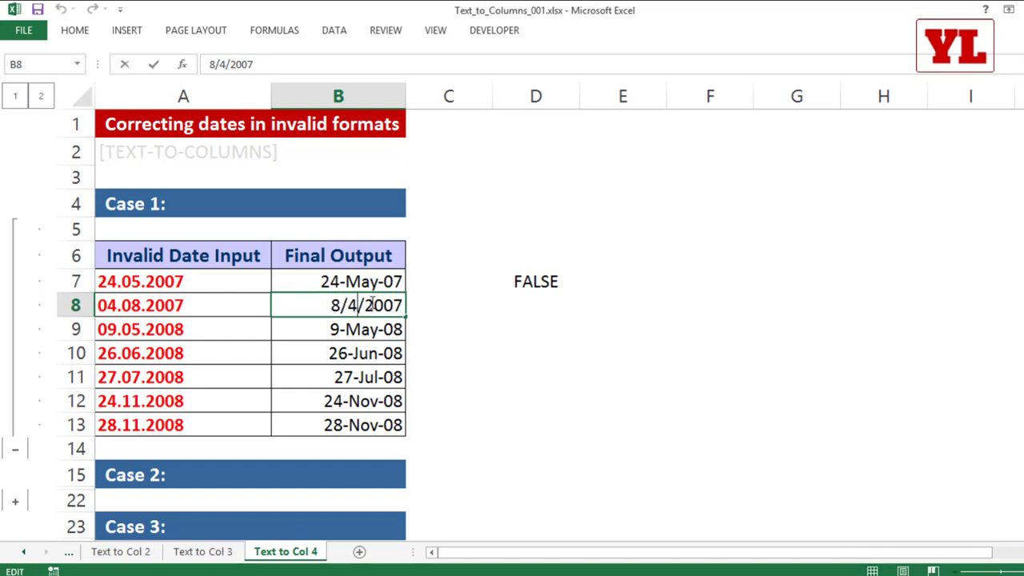
key(ctrl+Return)
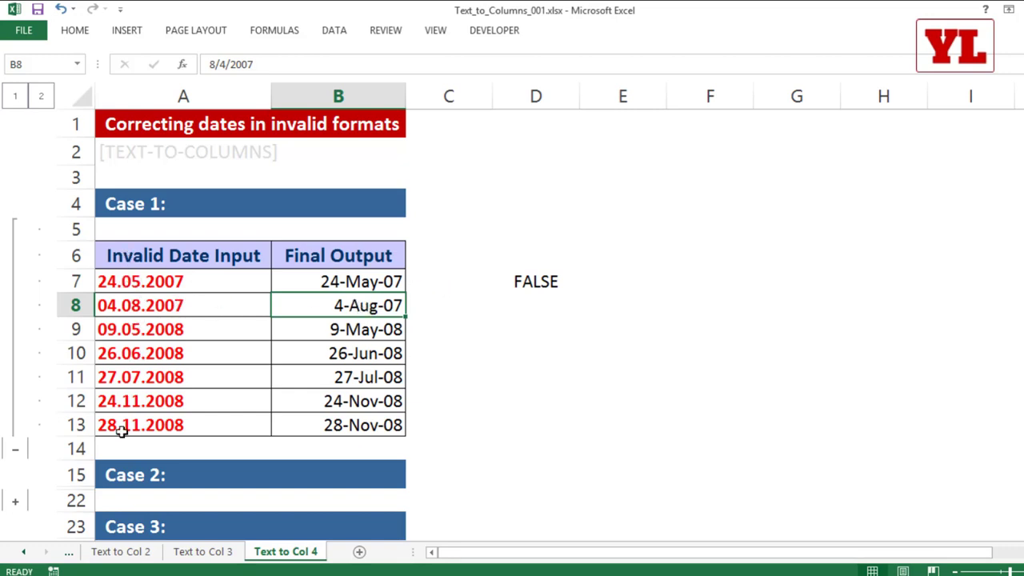
drag(192, 424, 180, 285)
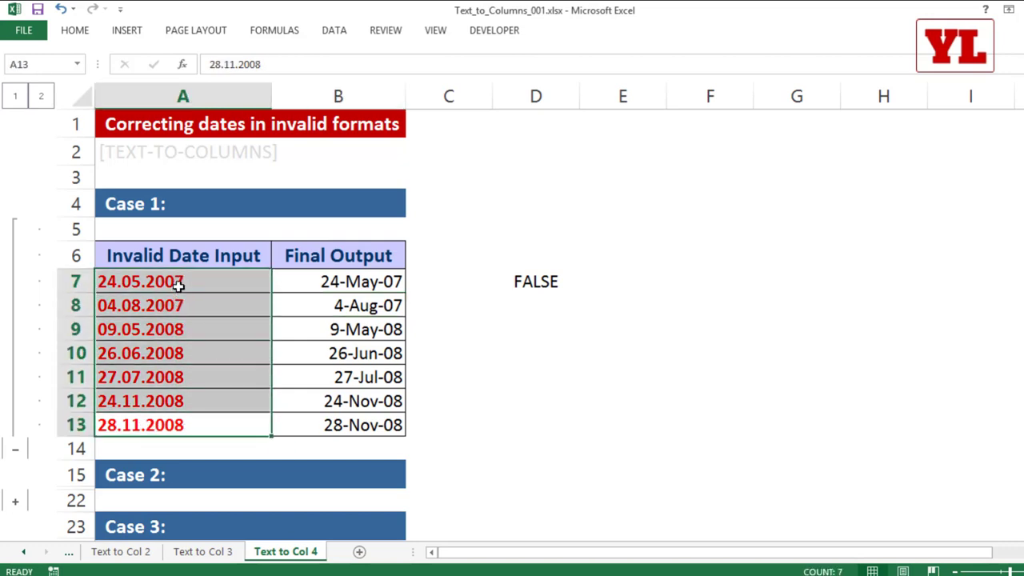
key(ctrl+h)
click(364, 209)
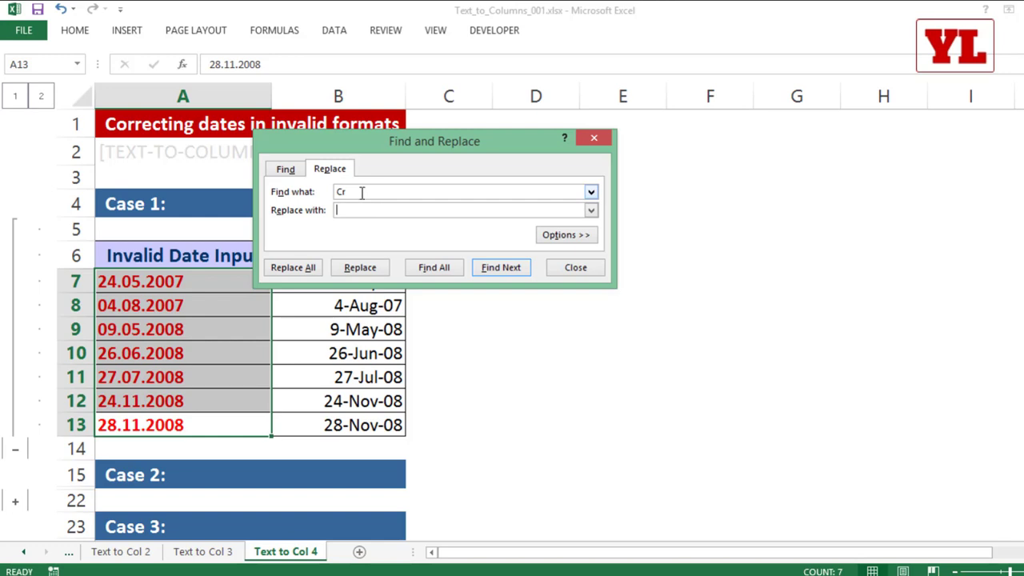
drag(362, 193, 294, 178)
click(303, 267)
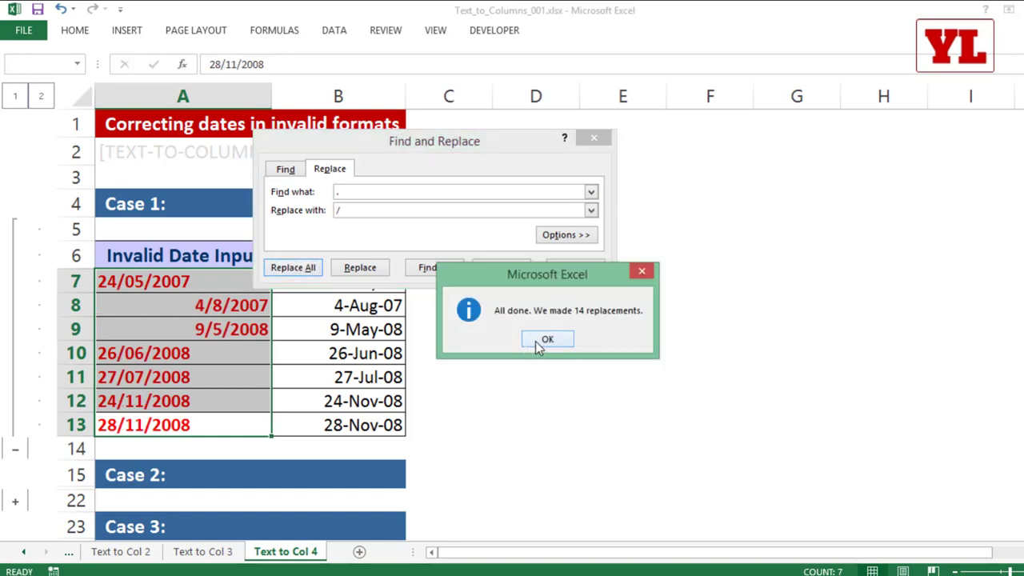
click(540, 342)
click(573, 269)
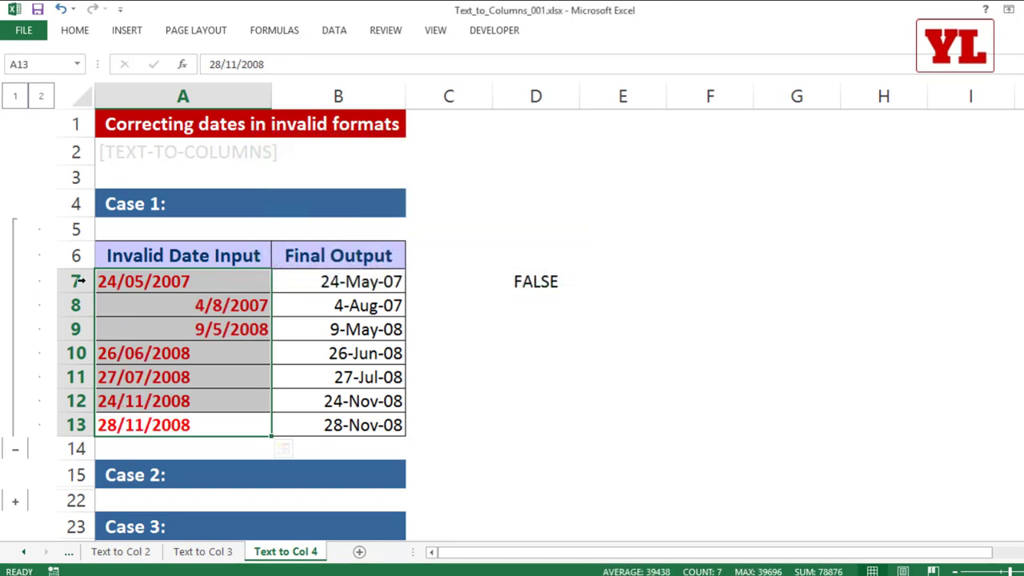
click(516, 286)
drag(577, 304, 573, 440)
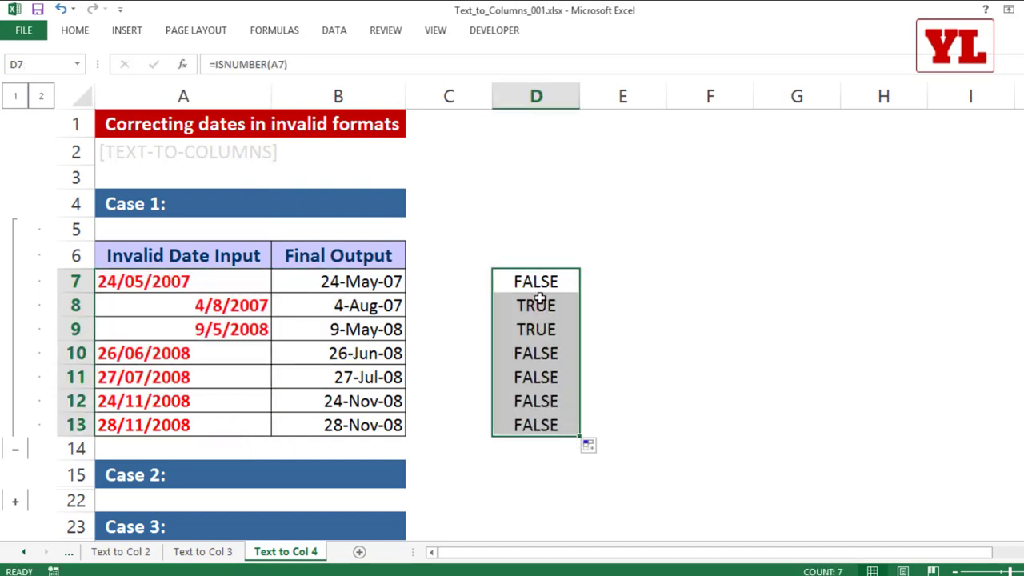
drag(541, 305, 539, 330)
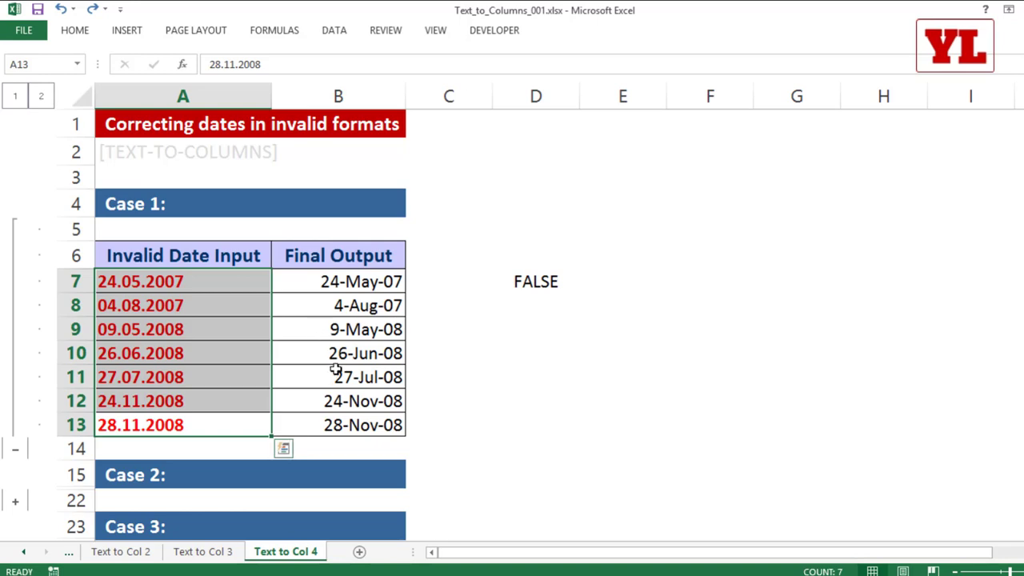
Run Text to Columns on A7:A13 with Tab unticked and Date format DMY.
click(334, 31)
click(521, 76)
drag(448, 116, 619, 110)
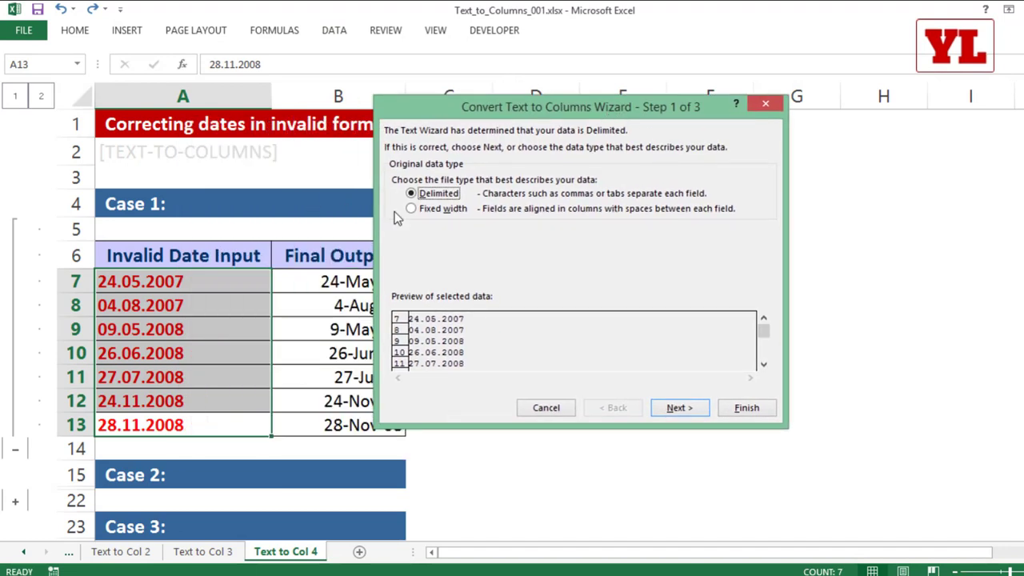
click(679, 407)
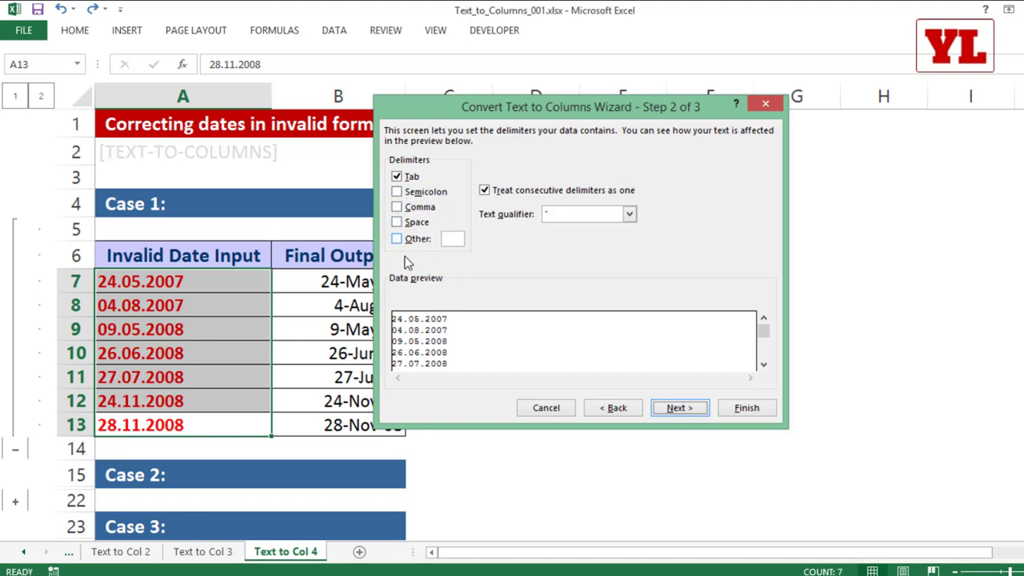
click(410, 178)
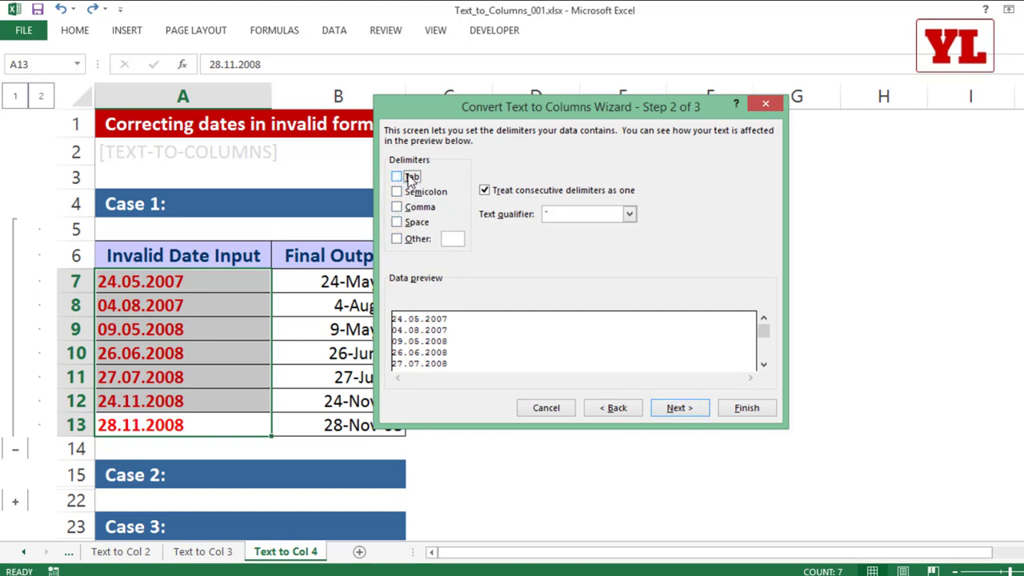
click(680, 409)
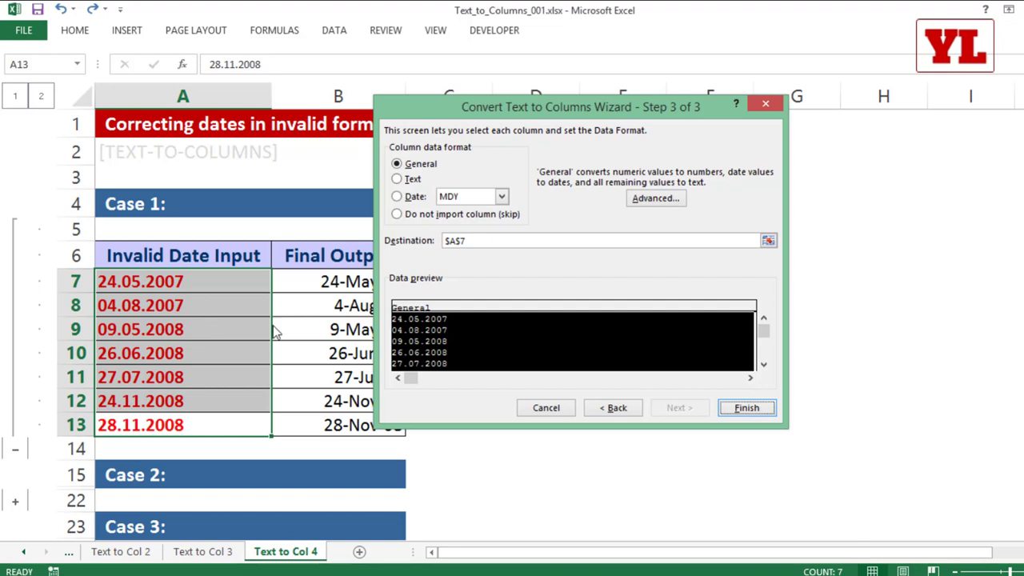
click(406, 200)
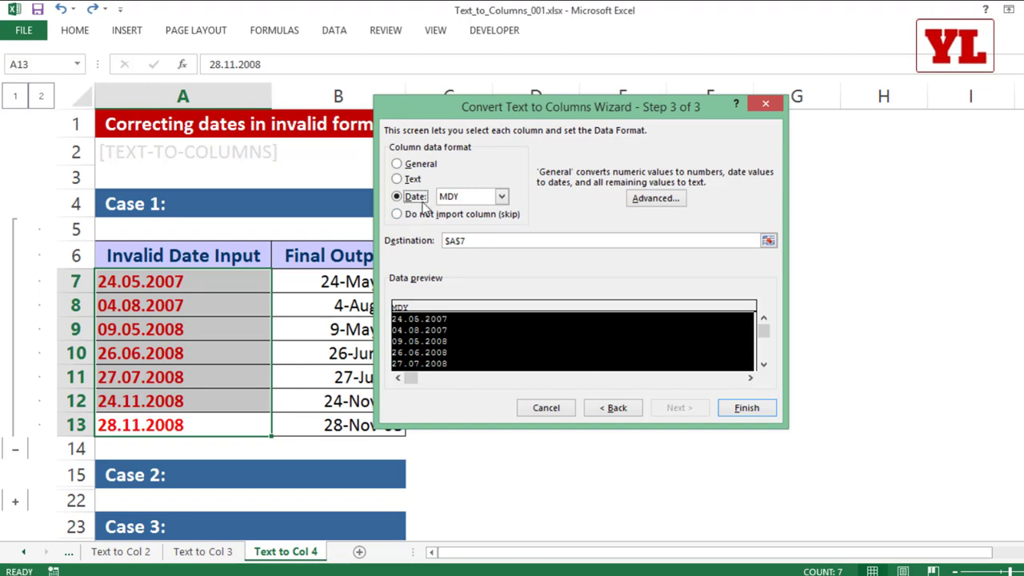
click(486, 199)
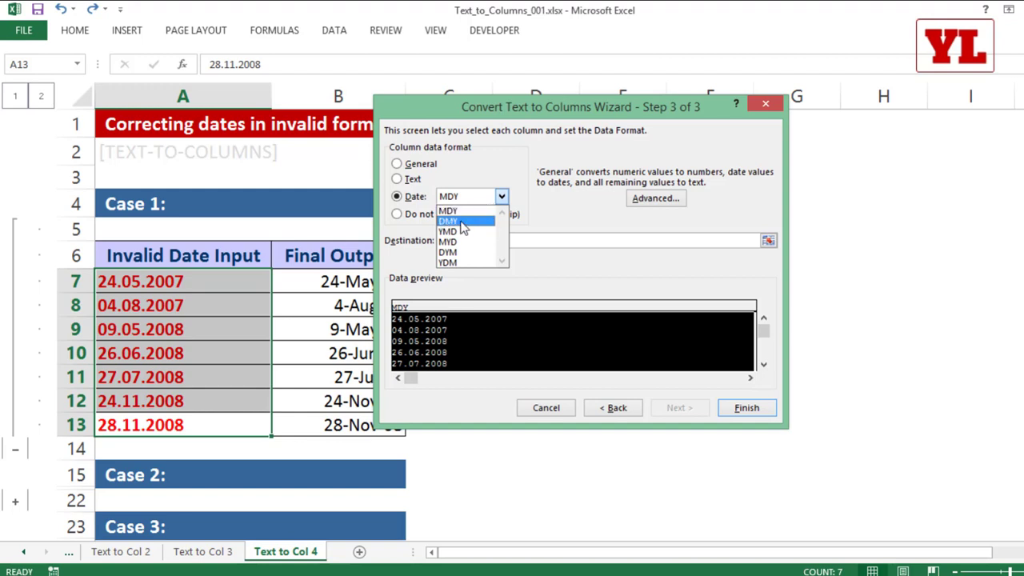
click(463, 221)
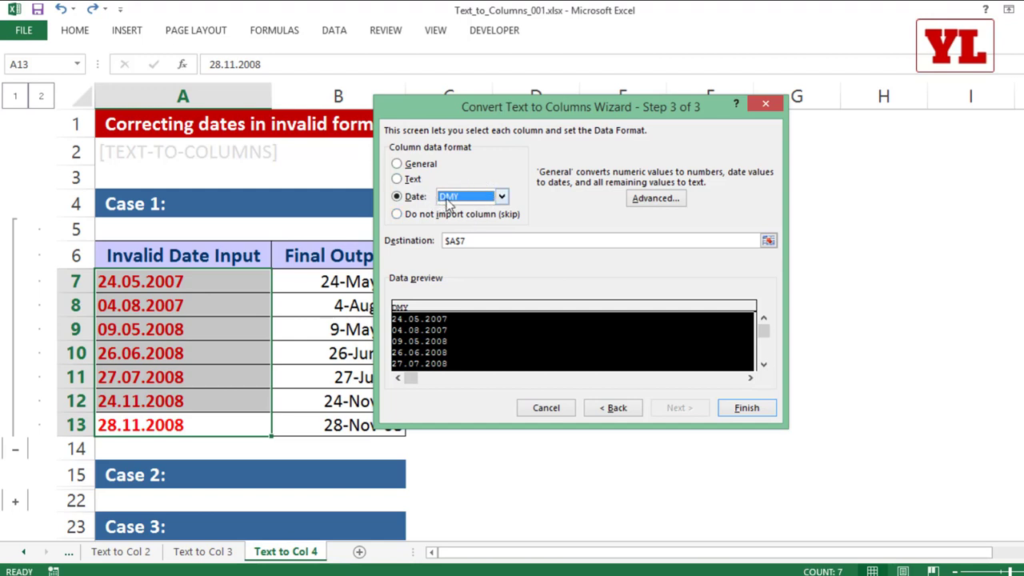
click(729, 408)
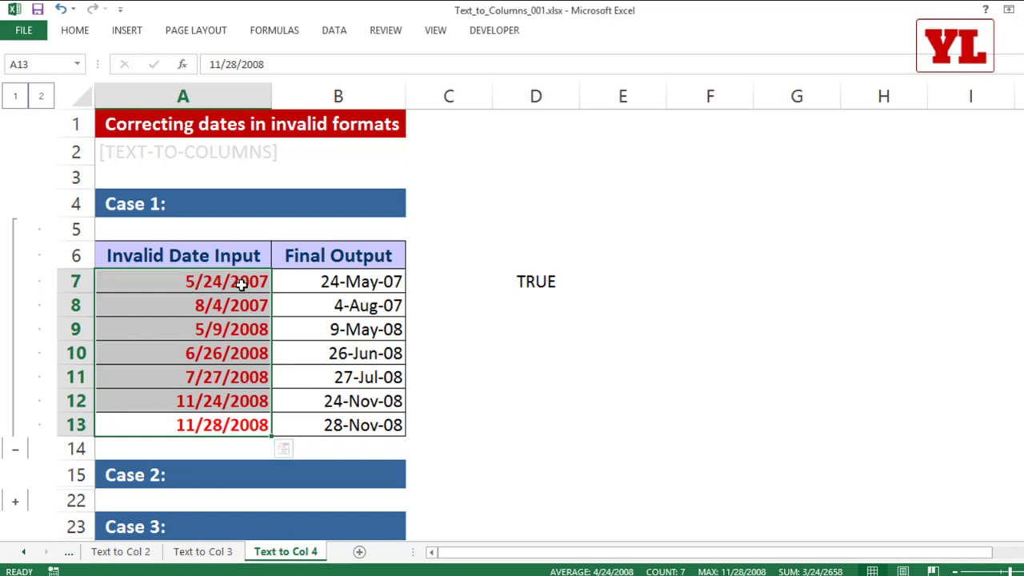
Format A7:A13 with the 14-Mar-12 date style.
drag(241, 284, 244, 422)
right_click(220, 324)
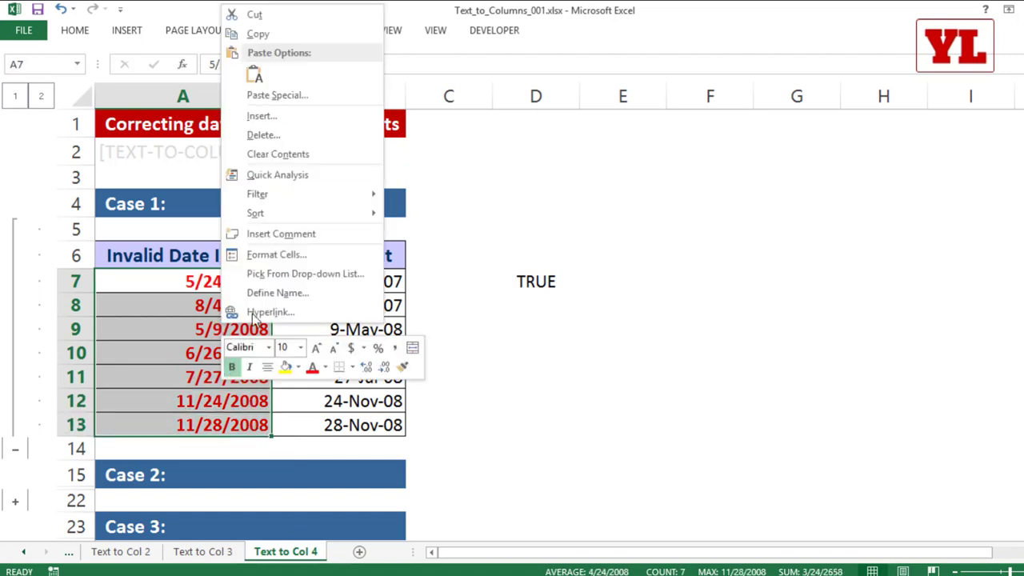
click(272, 255)
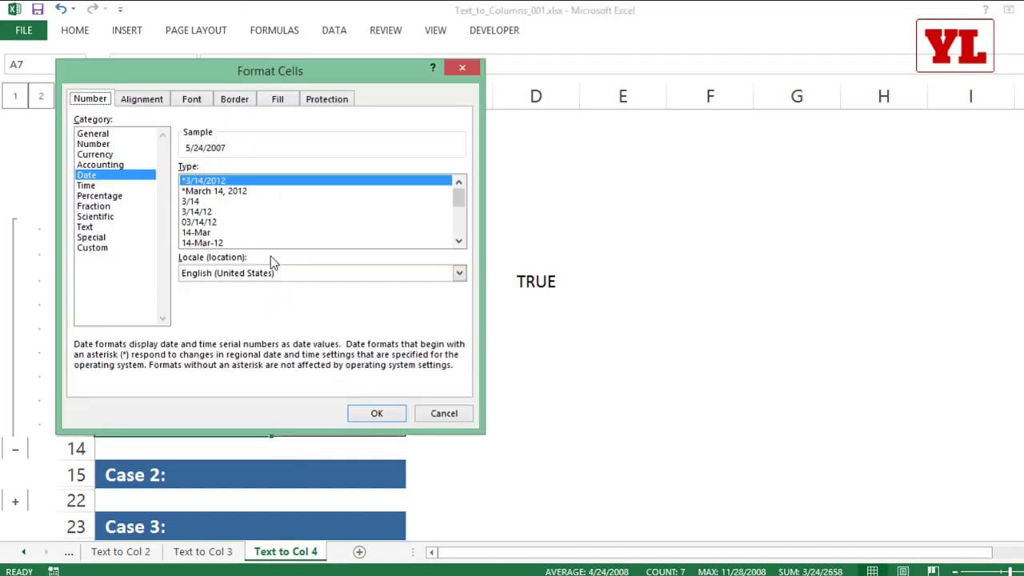
click(212, 243)
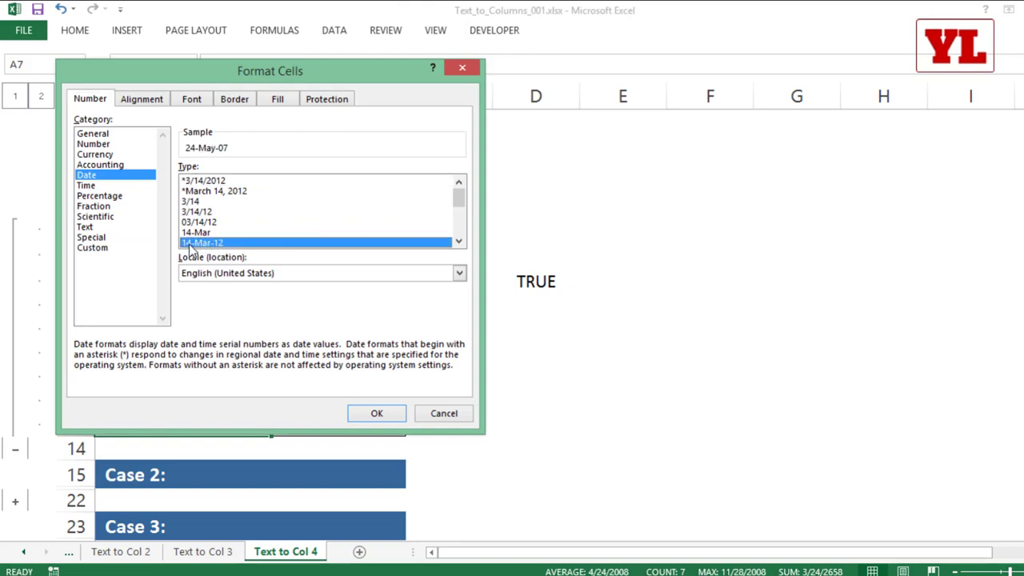
click(378, 413)
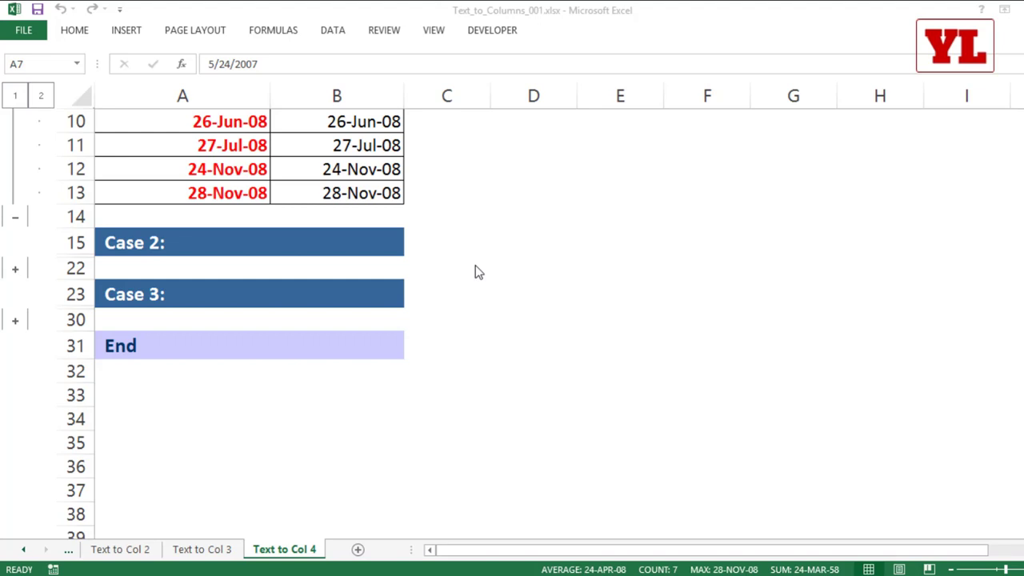
Expand the Case 2 rows 16–21 and select the yyyymmdd numbers in A18:A21.
click(13, 272)
scroll(255, 328, down, 1)
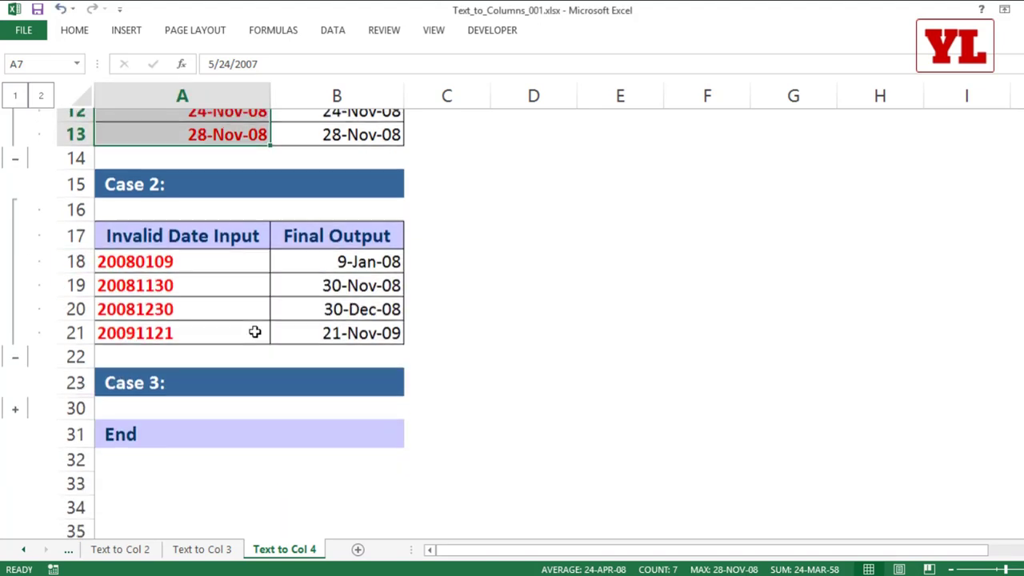
scroll(255, 326, down, 1)
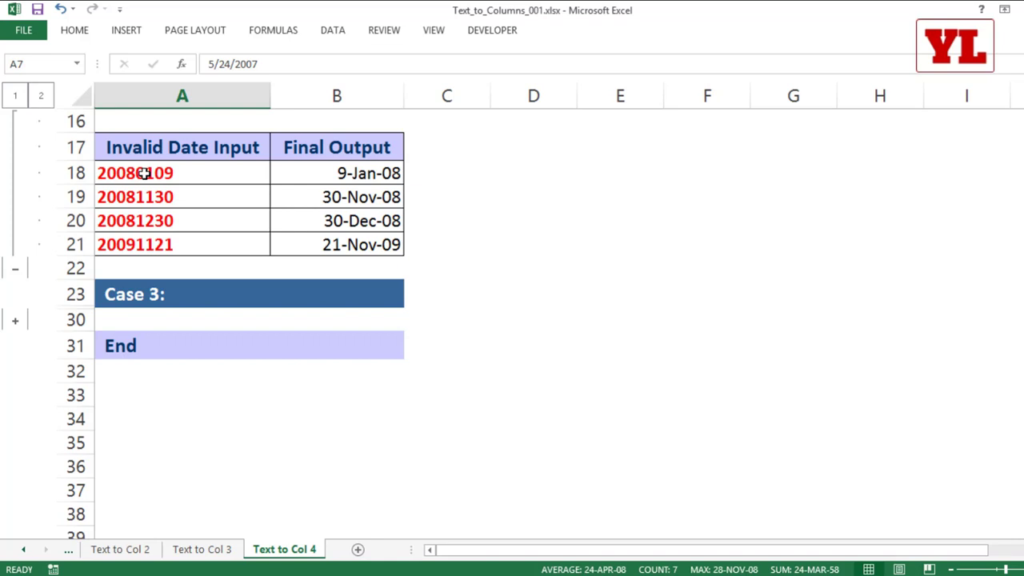
drag(147, 172, 154, 247)
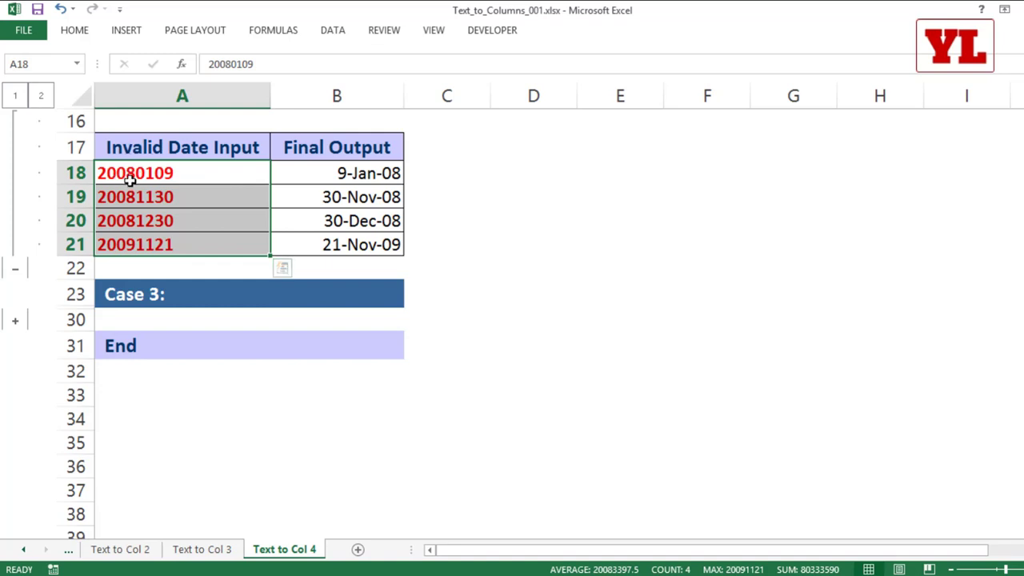
drag(194, 171, 192, 240)
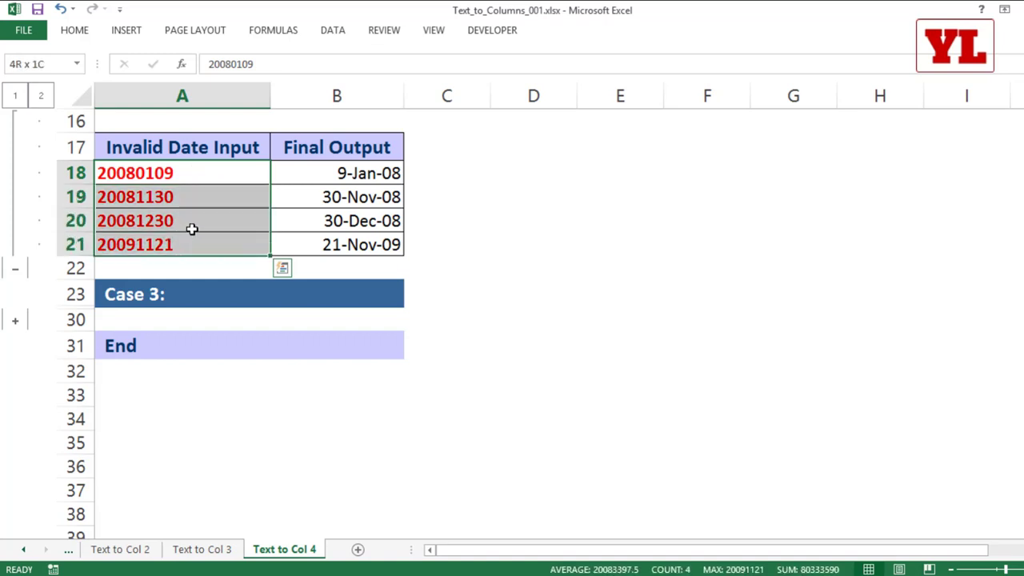
Convert A18:A21 to dates with Text to Columns using Date format YMD.
click(333, 30)
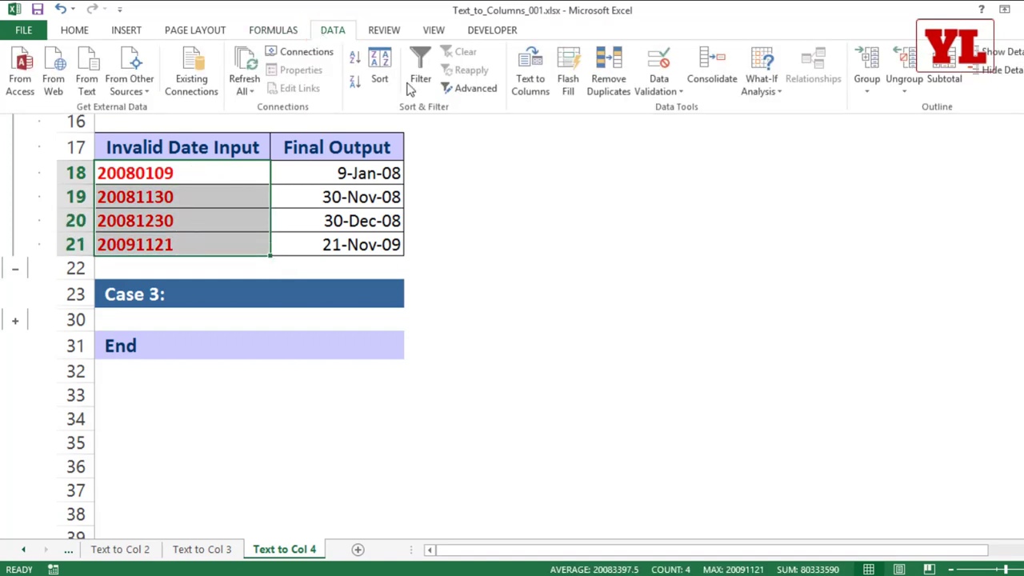
click(529, 89)
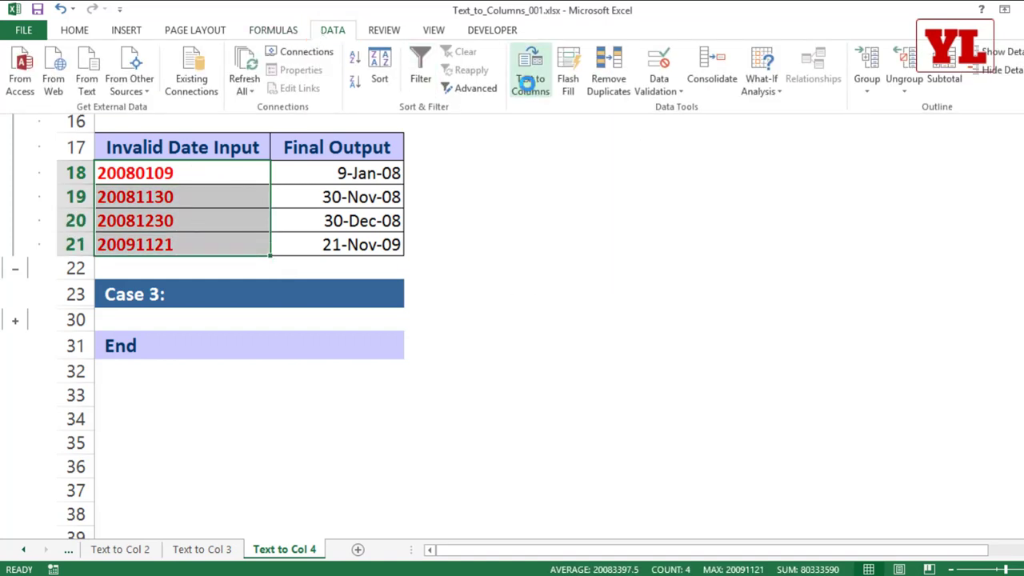
drag(541, 104, 381, 94)
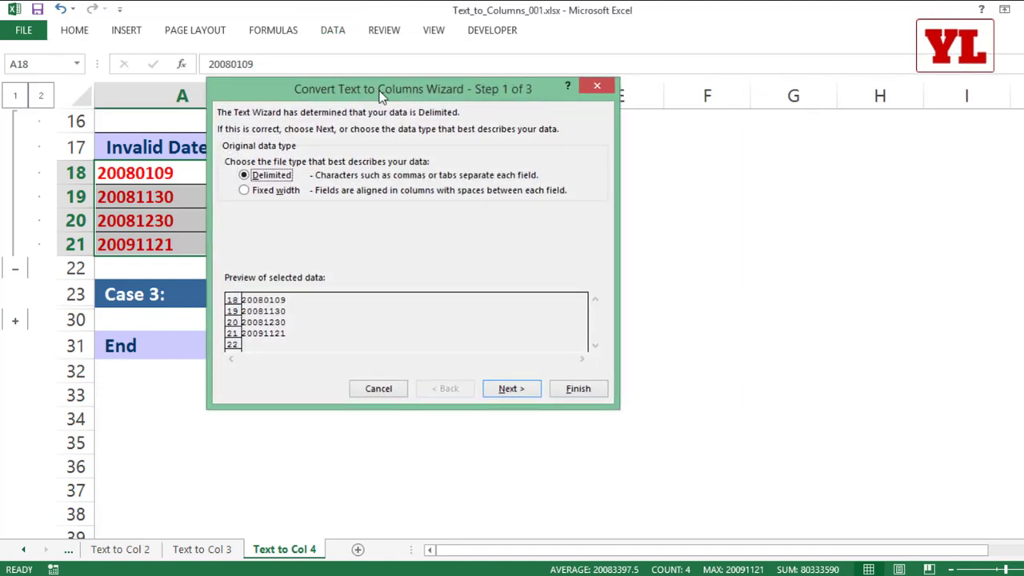
click(511, 389)
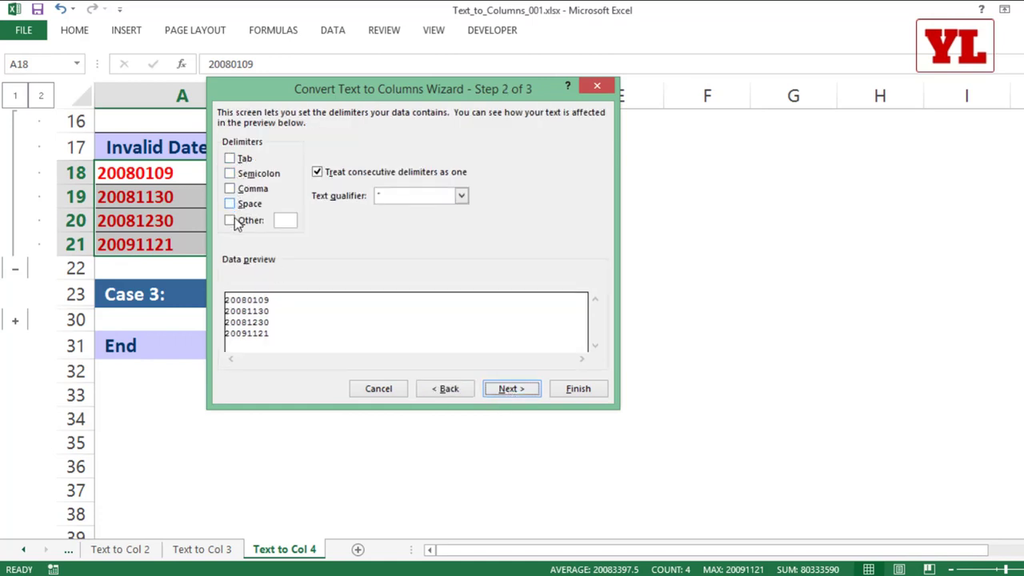
click(532, 391)
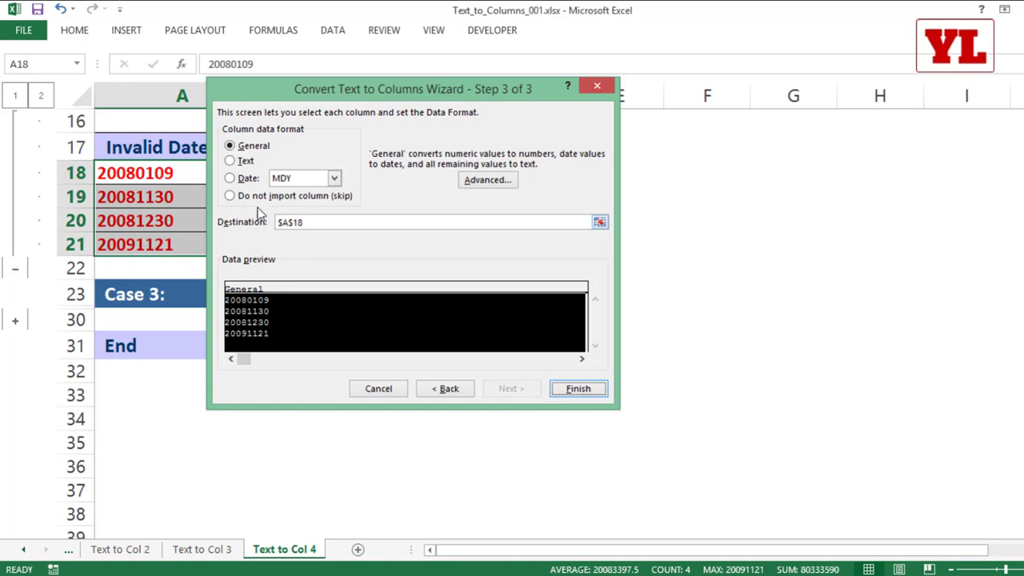
click(230, 179)
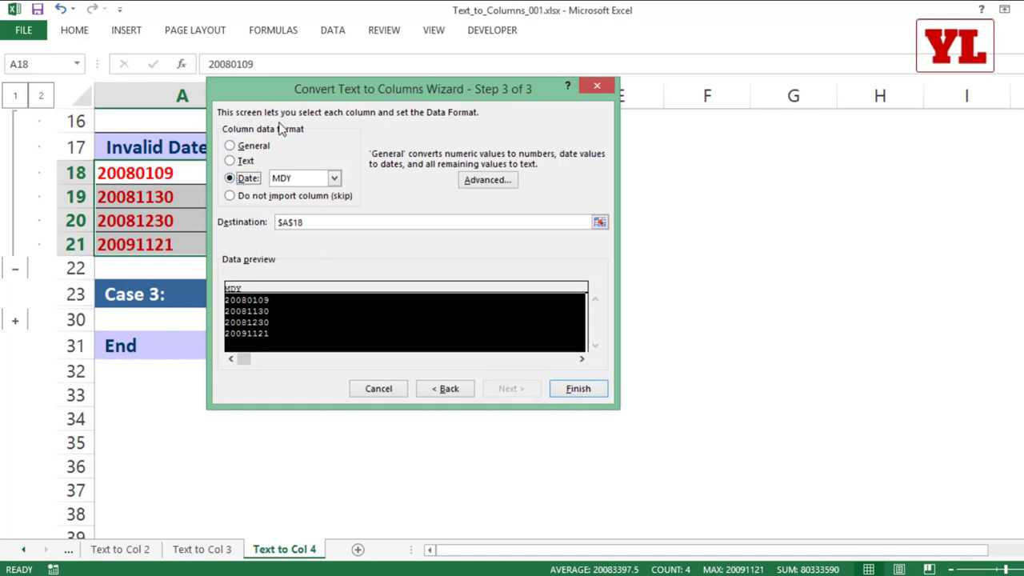
click(306, 179)
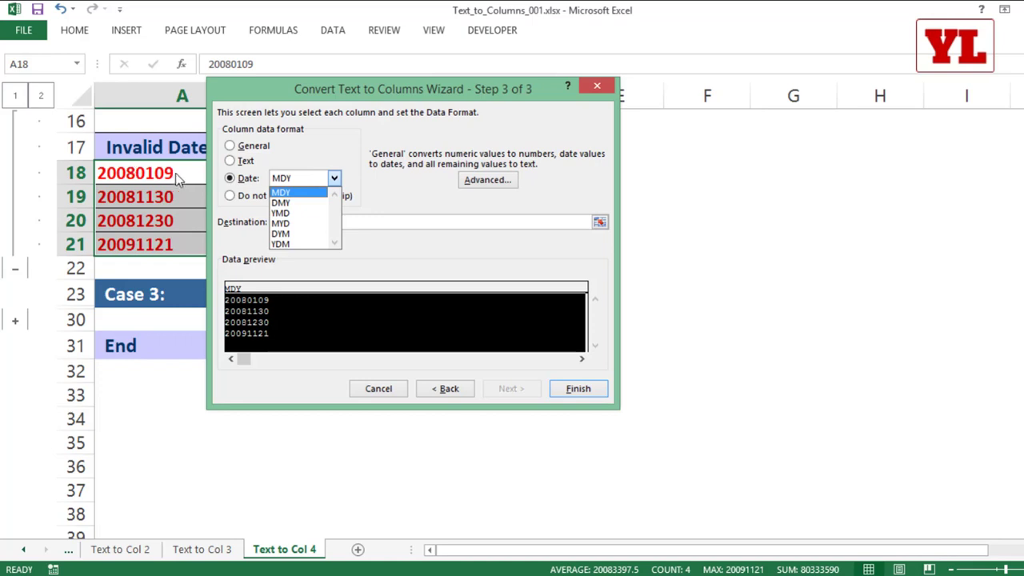
click(291, 215)
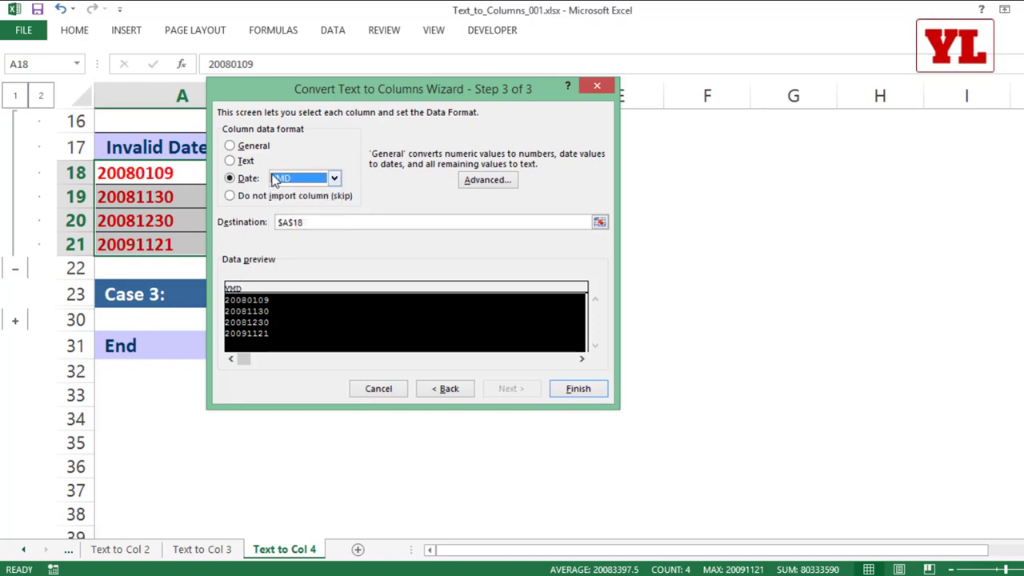
click(575, 390)
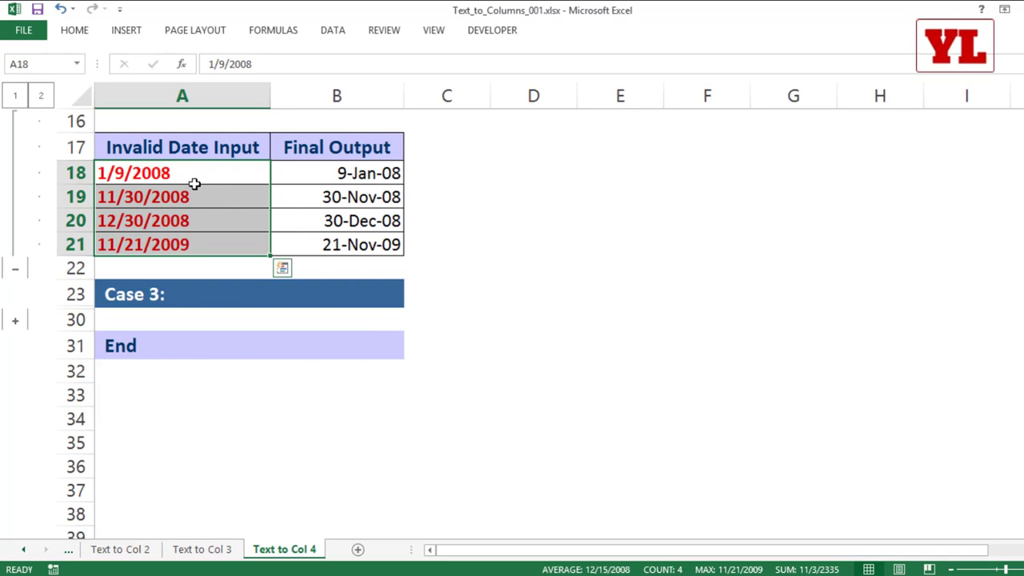
Format A18:A21 with the 14-Mar-12 date style and expand the Case 3 rows.
right_click(196, 184)
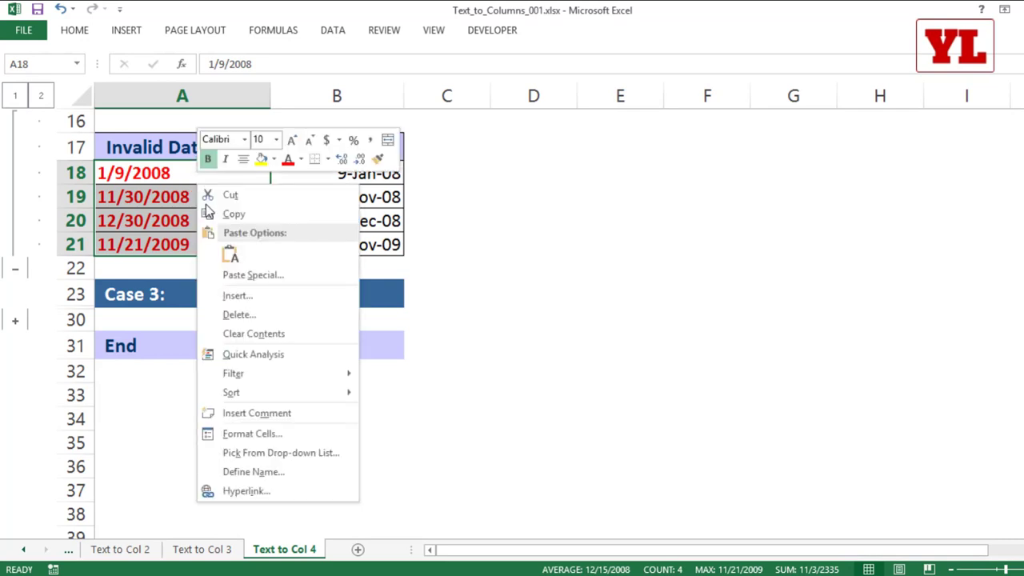
click(271, 431)
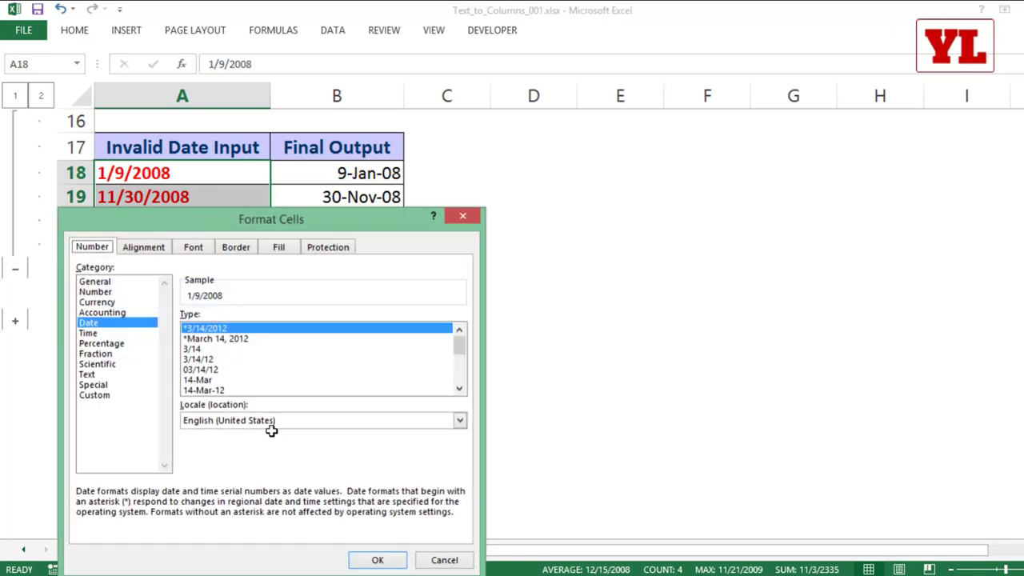
click(227, 390)
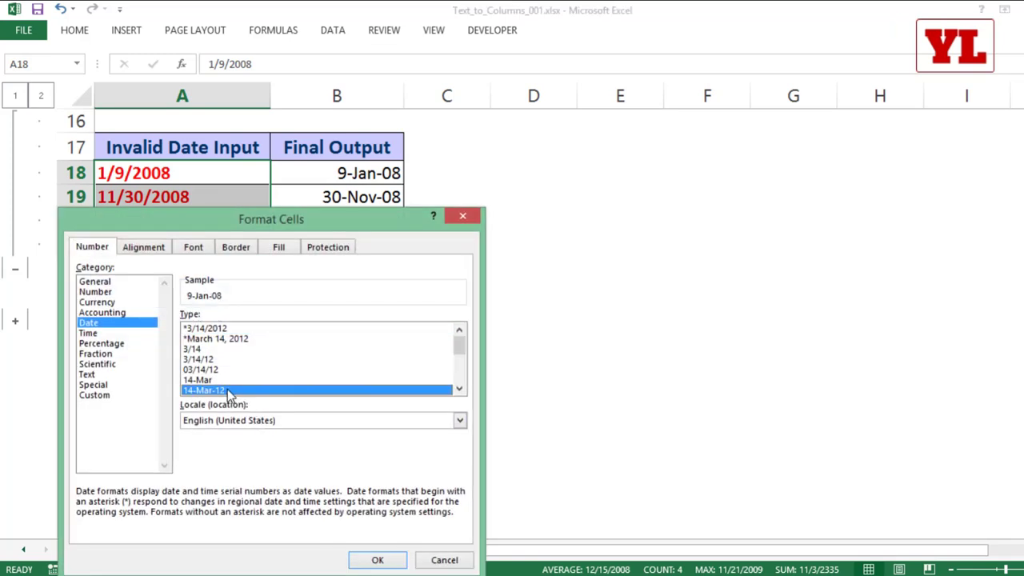
click(384, 563)
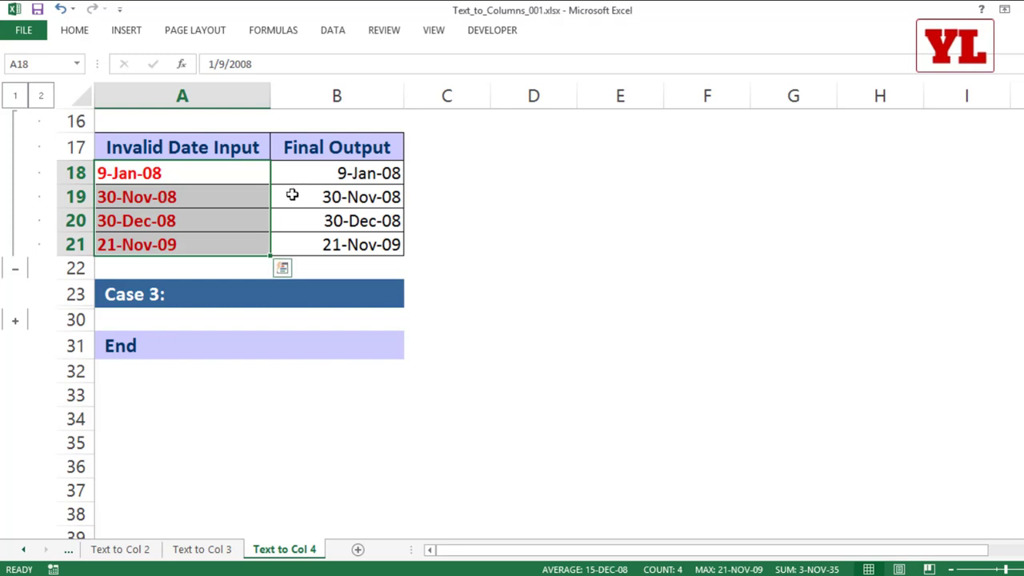
click(17, 325)
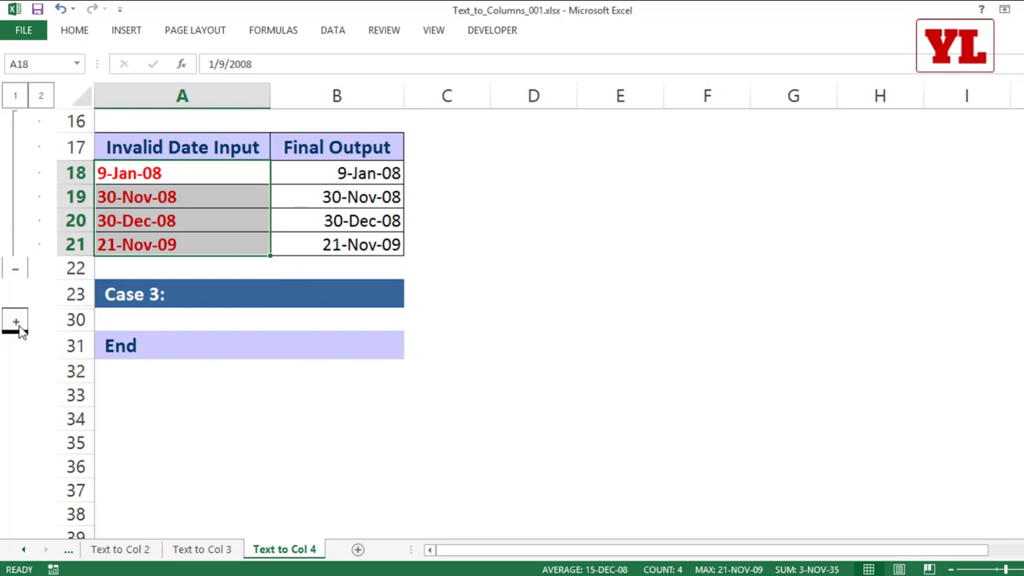
Convert A26:A27 to dates with Text to Columns using Date format DMY.
scroll(275, 253, down, 3)
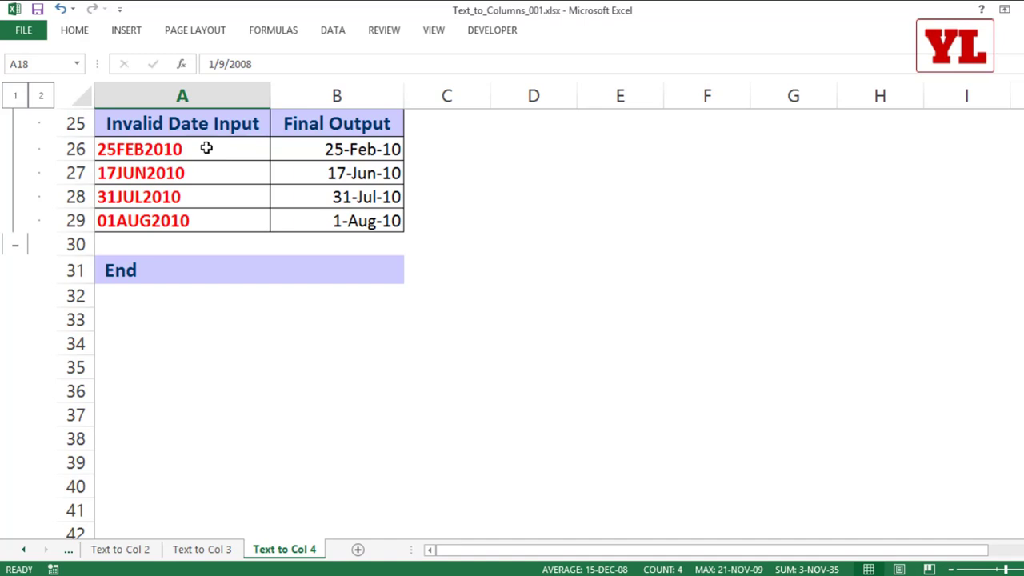
drag(206, 146, 212, 169)
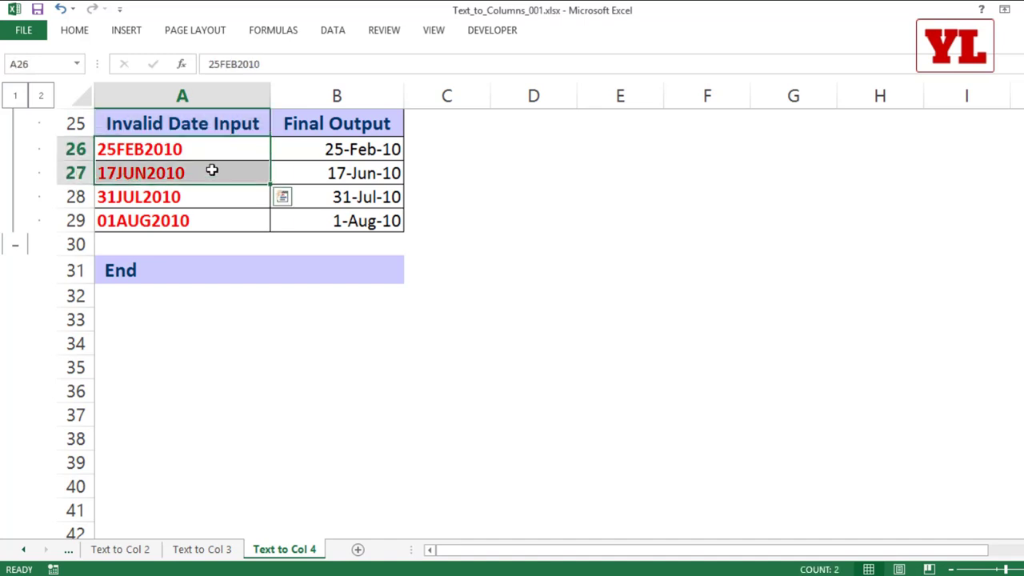
click(335, 30)
click(530, 68)
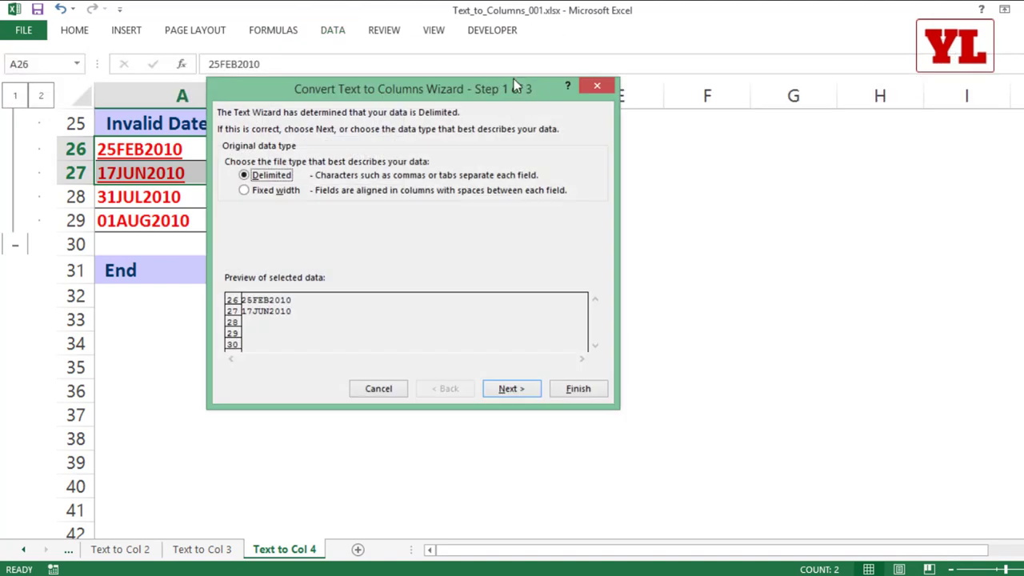
double_click(526, 388)
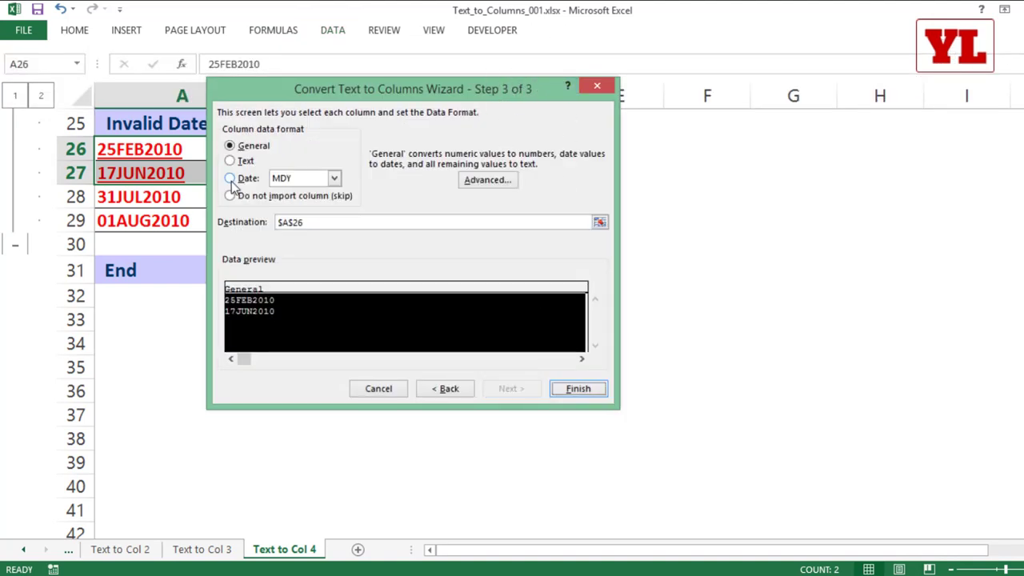
click(231, 179)
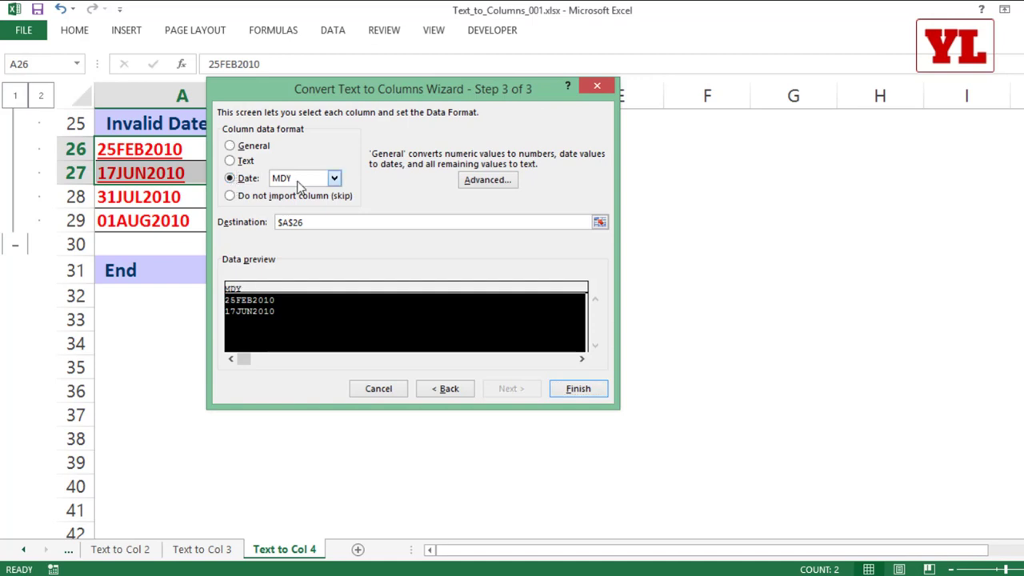
click(333, 178)
click(298, 204)
click(588, 389)
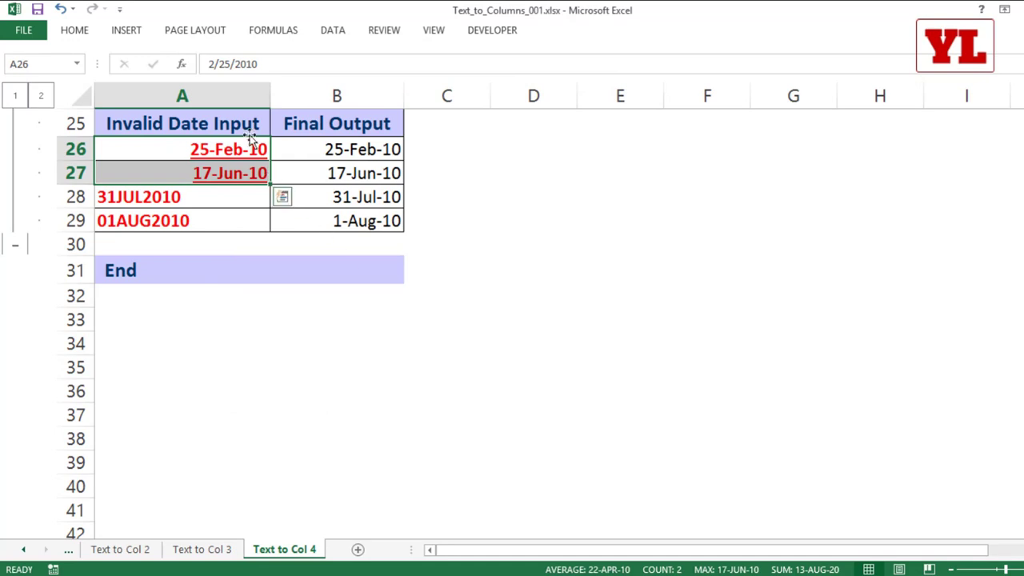
Inspect the converted value in A26 without changing it, then select C28.
click(234, 148)
double_click(233, 148)
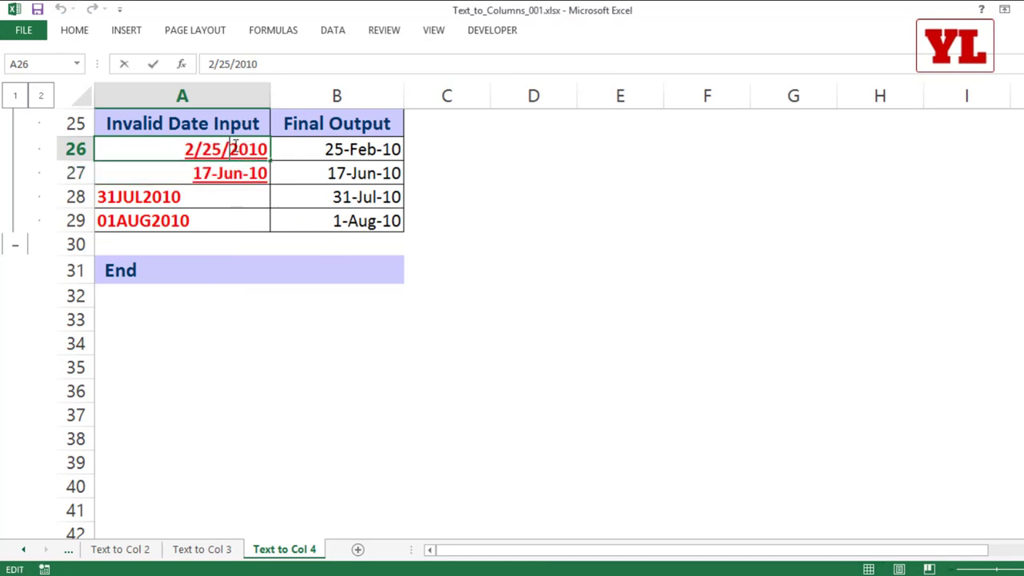
key(Escape)
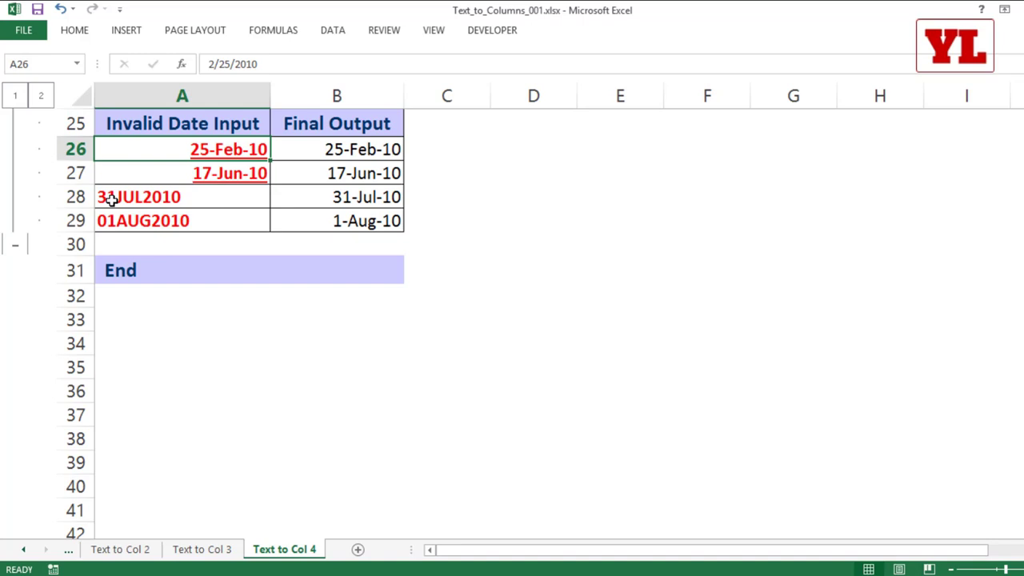
click(437, 197)
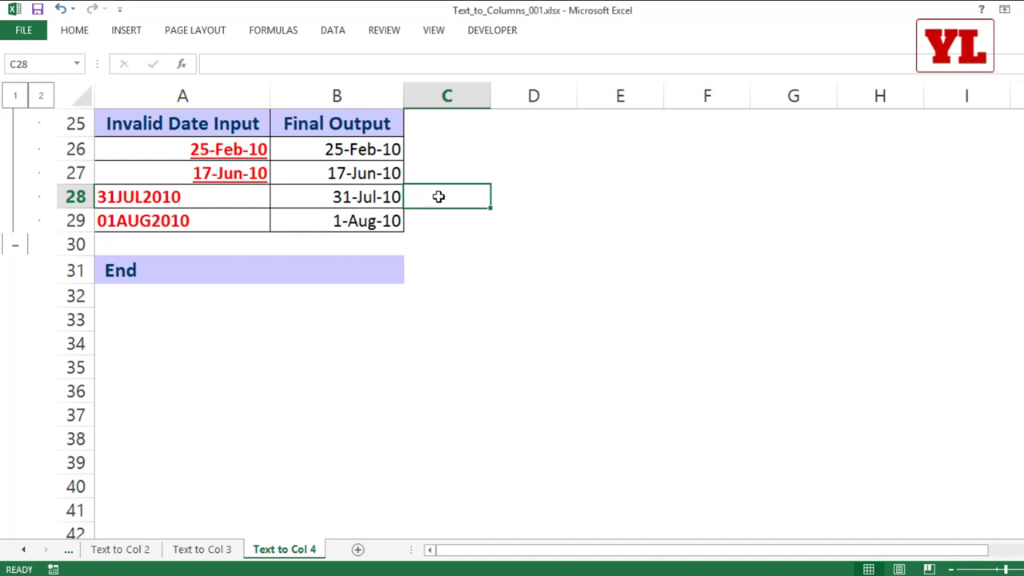
Enter =DATEVALUE(A28) in C28 and fill it down to C29.
text(=date)
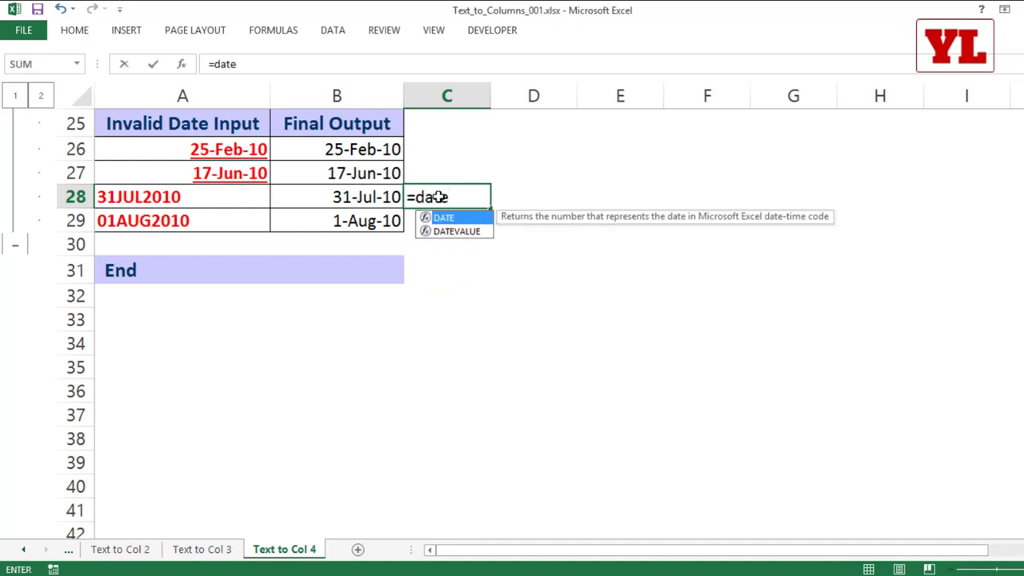
key(Down)
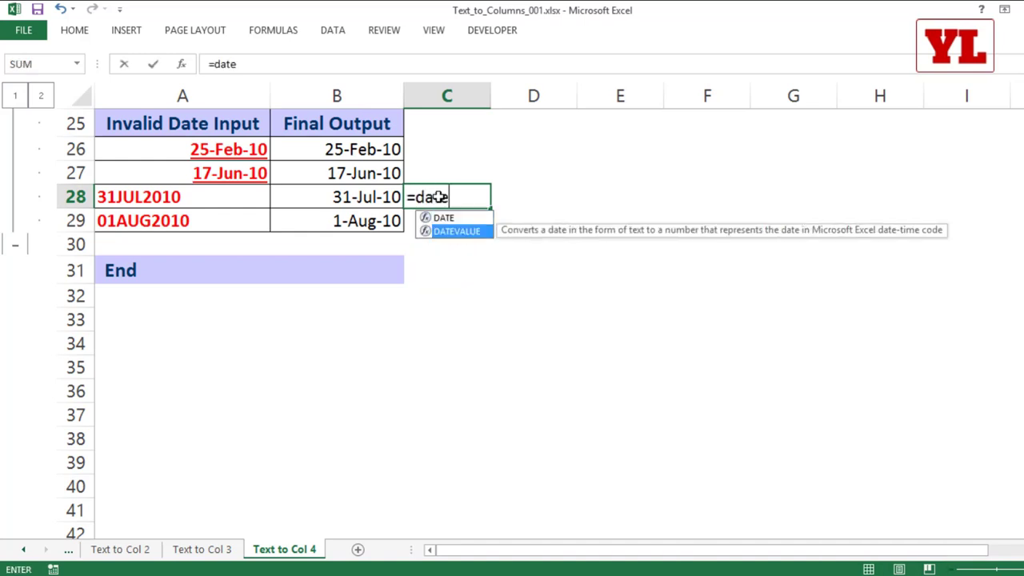
key(Tab)
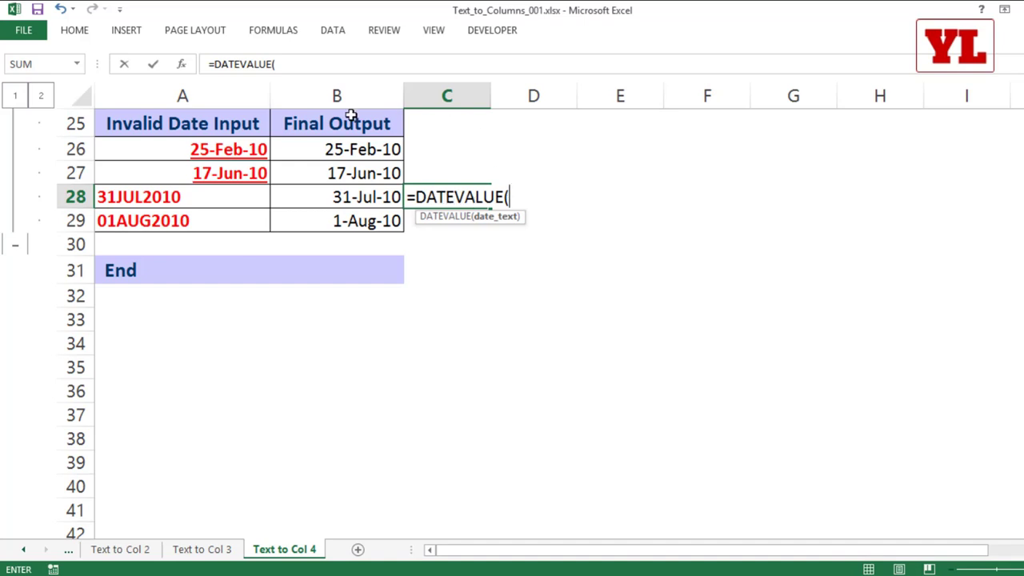
click(144, 198)
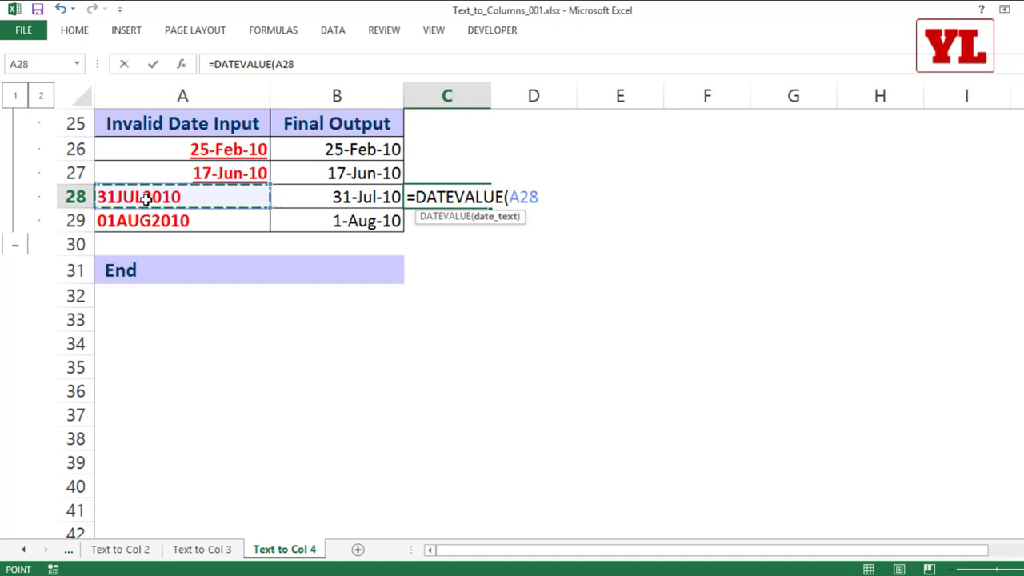
text(_)
text())
key(Return)
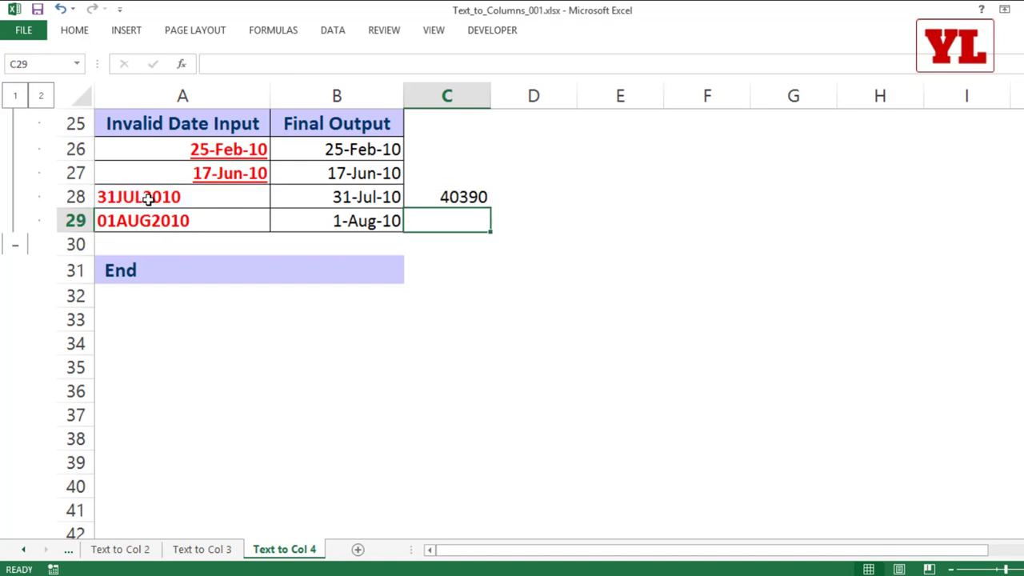
click(467, 197)
drag(492, 207, 491, 229)
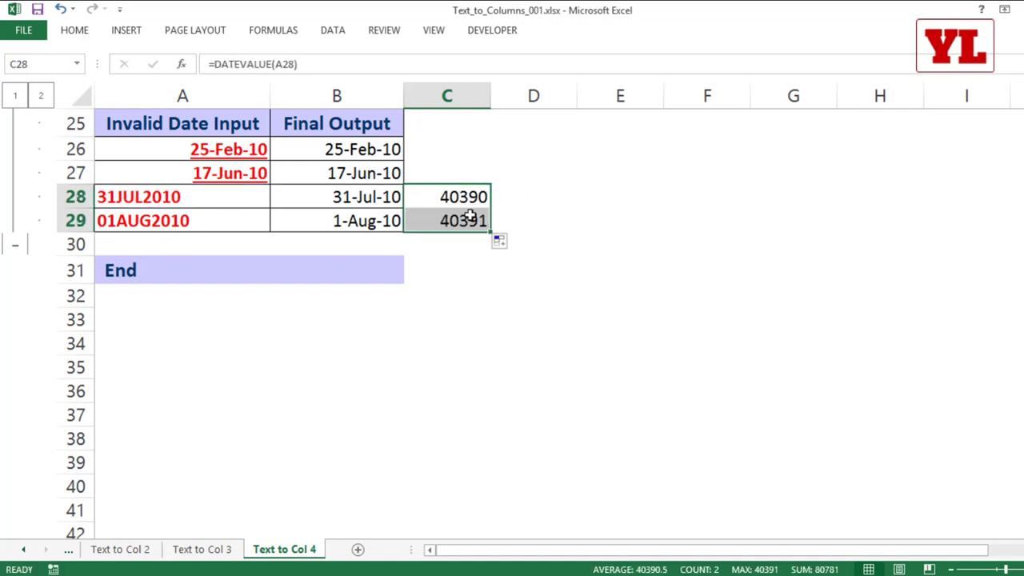
Format C28:C29 with the 14-Mar-12 date style.
right_click(454, 198)
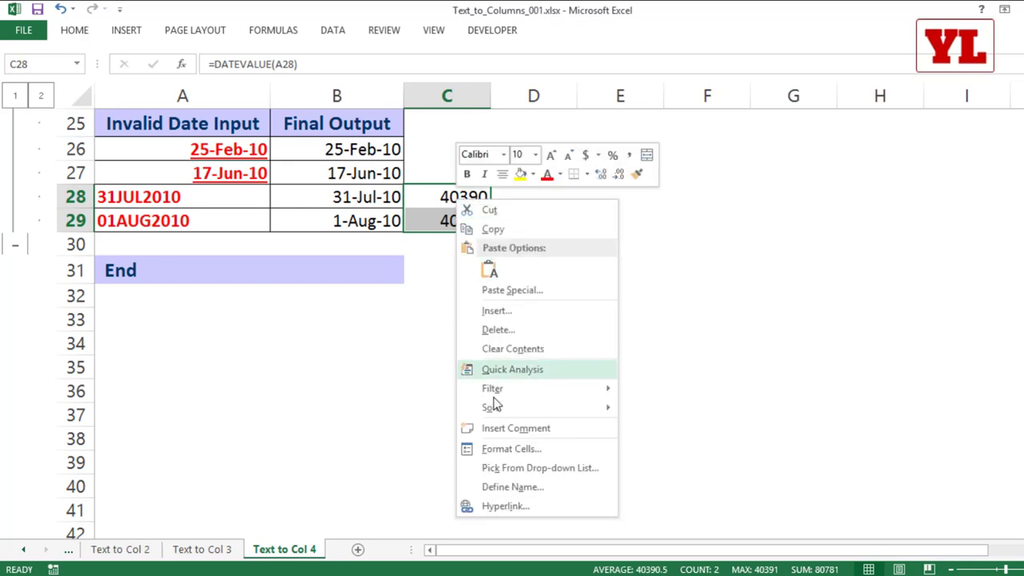
click(505, 451)
click(345, 322)
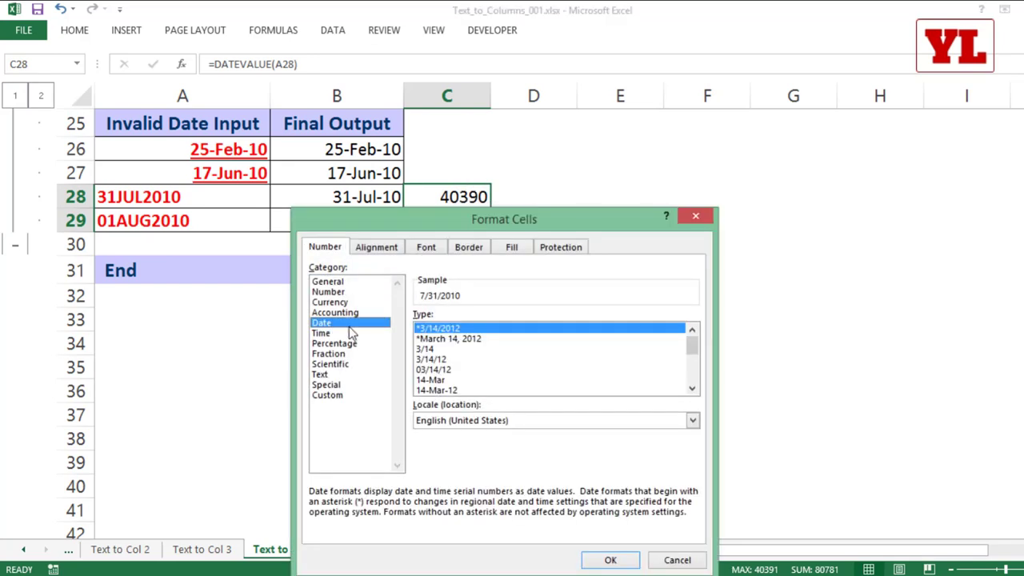
click(467, 391)
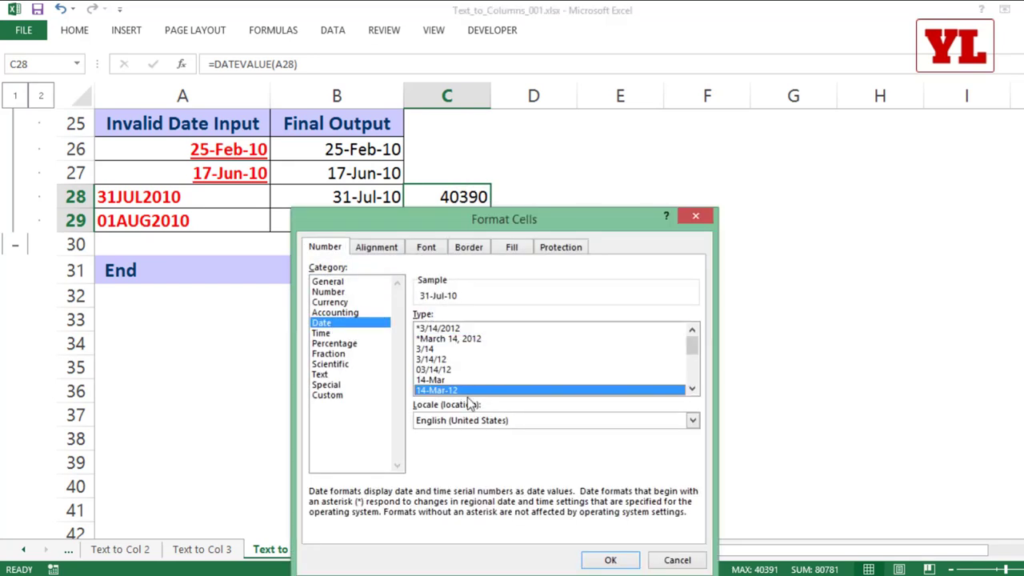
click(610, 560)
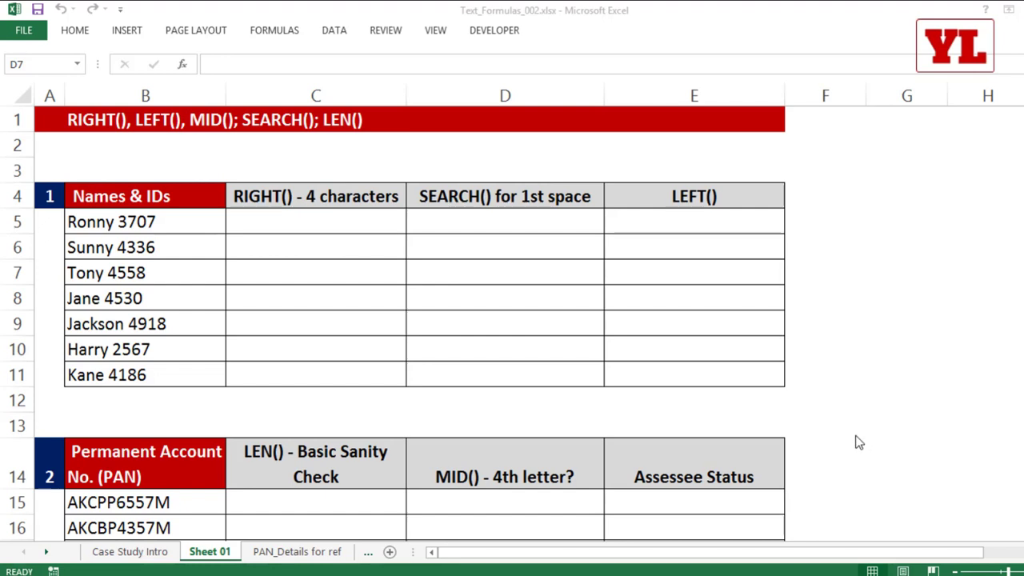
In Text_Formulas_002, enter =RIGHT(B5,4) in C5 and fill it down to C11.
click(308, 265)
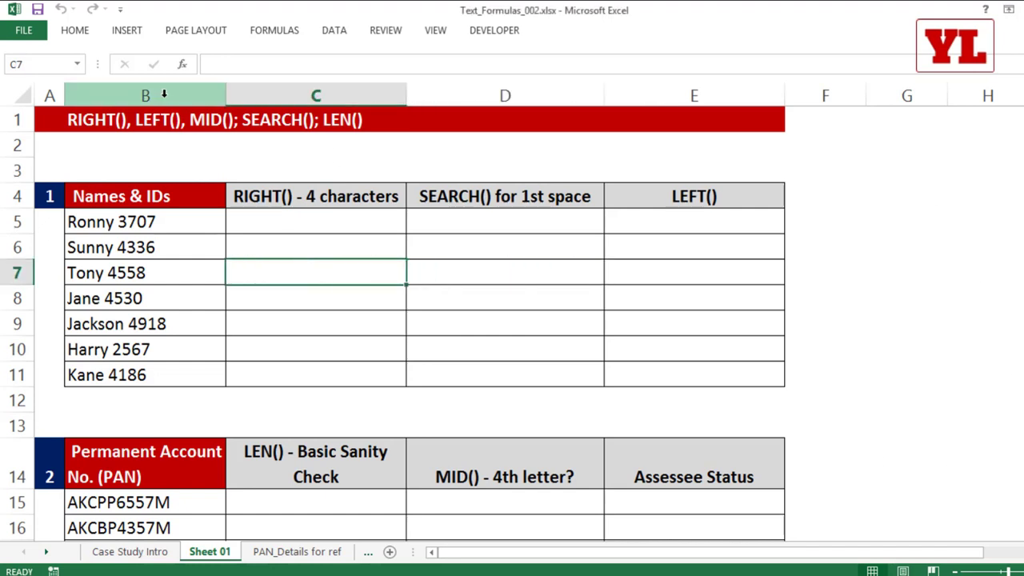
click(152, 95)
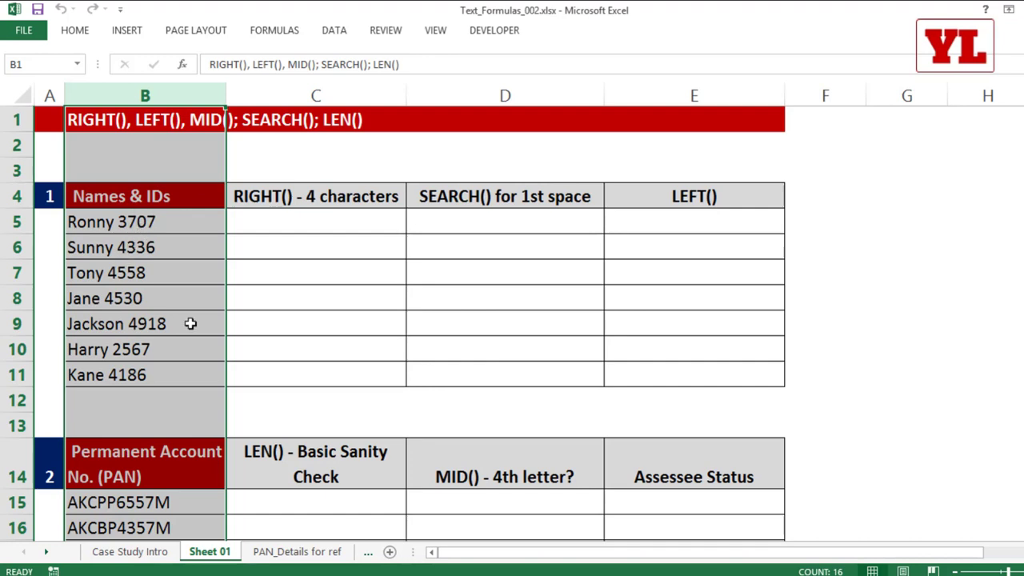
click(313, 219)
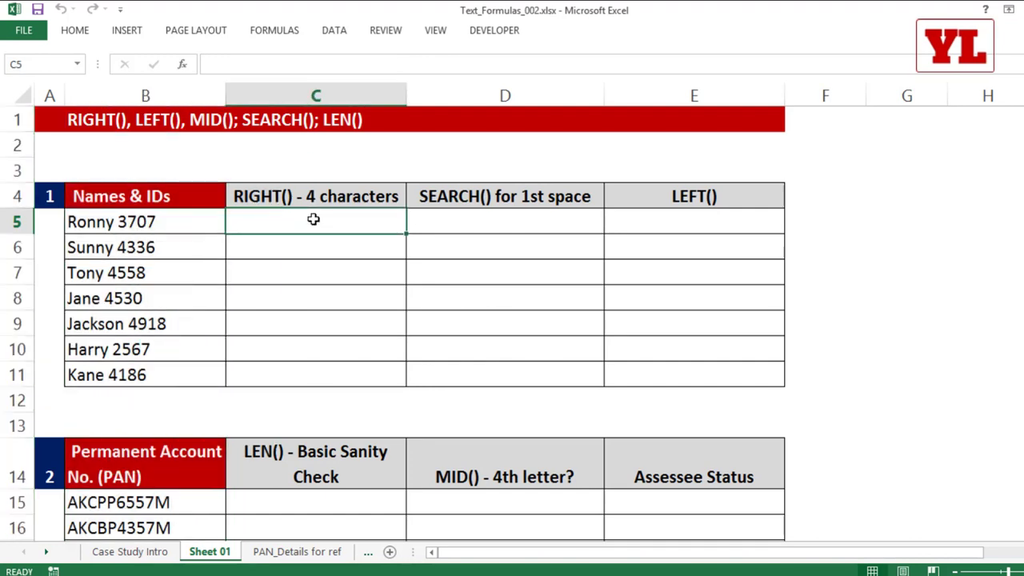
text(=)
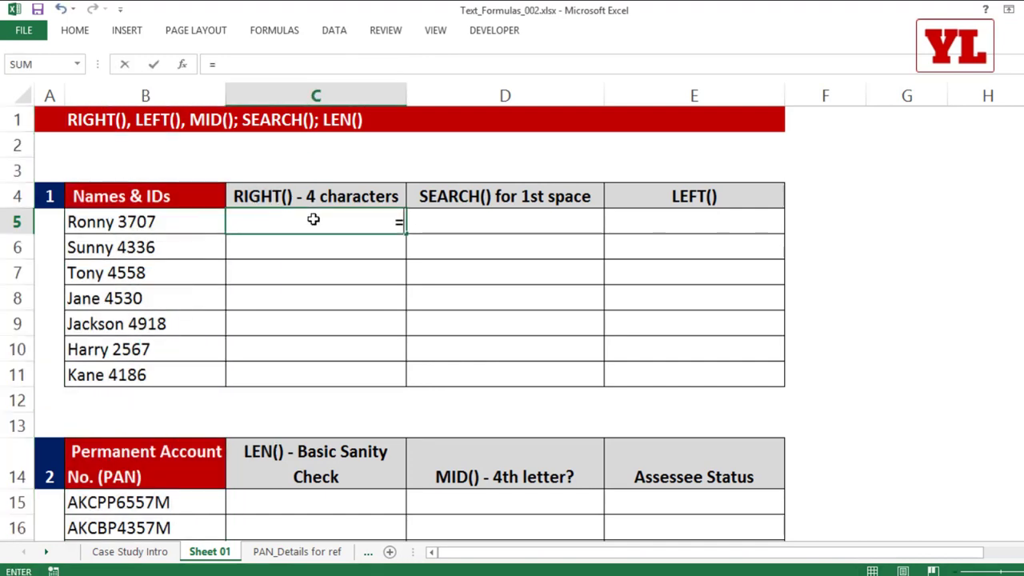
text(right)
key(Tab)
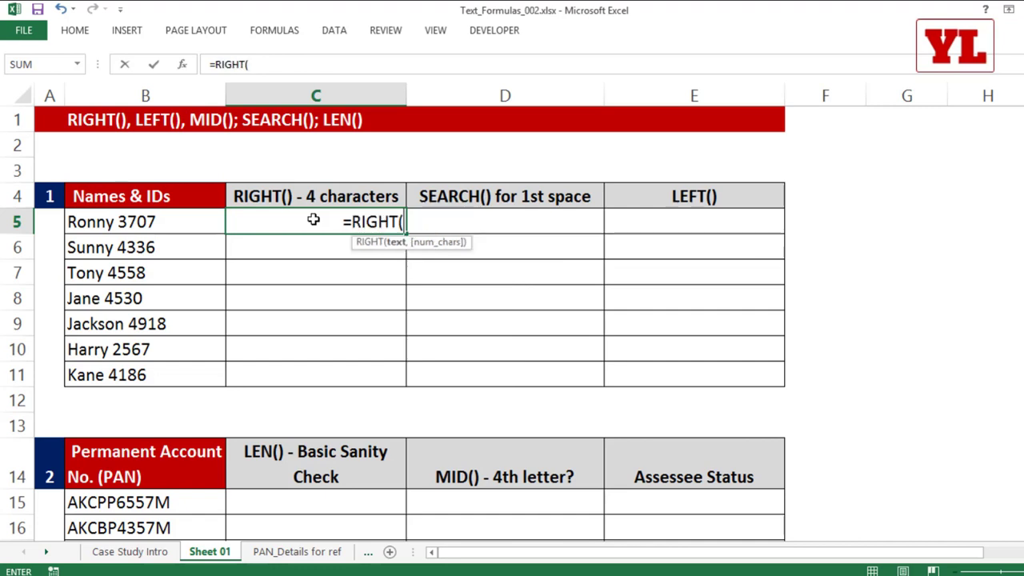
click(147, 224)
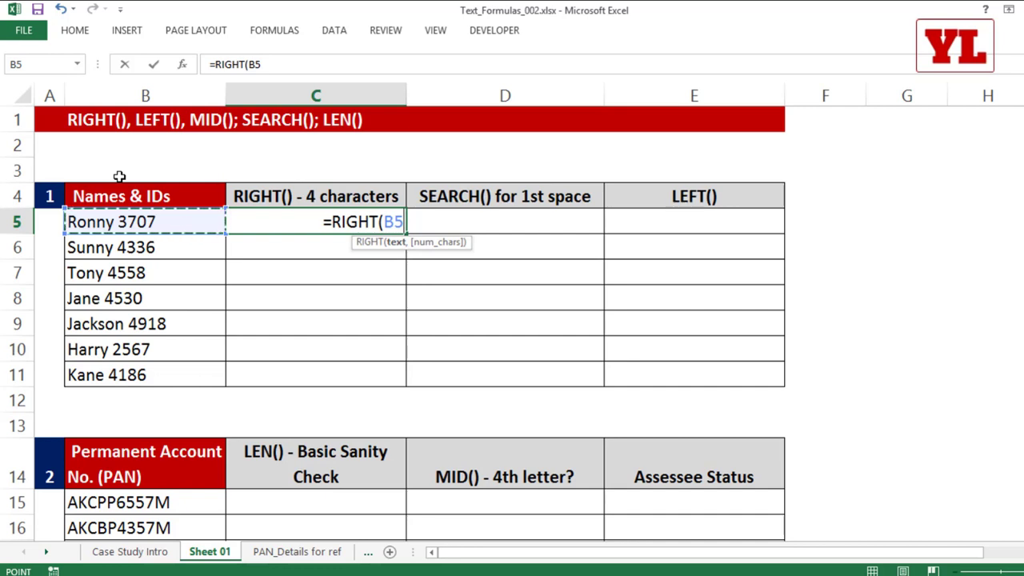
text(,)
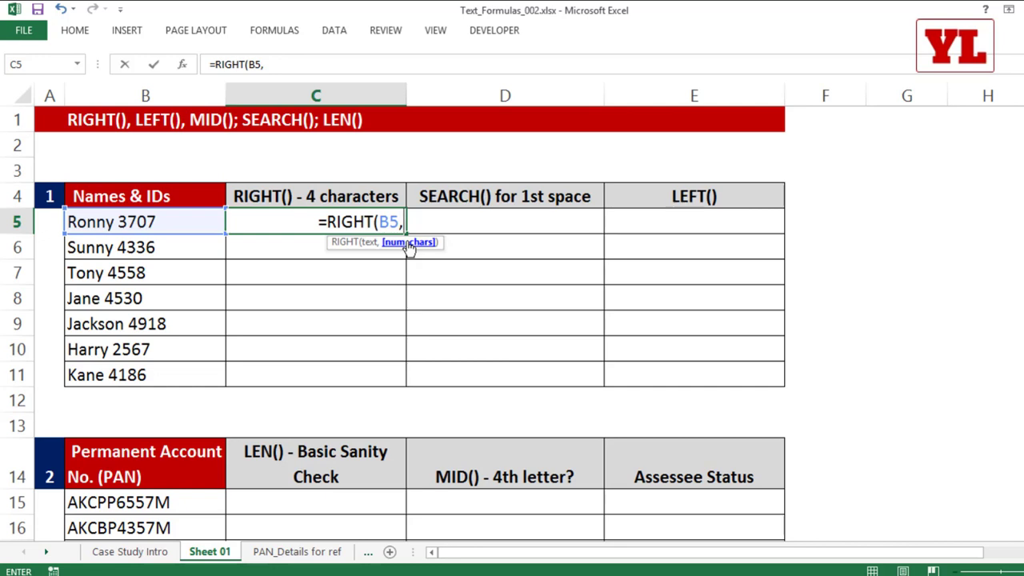
text(4)
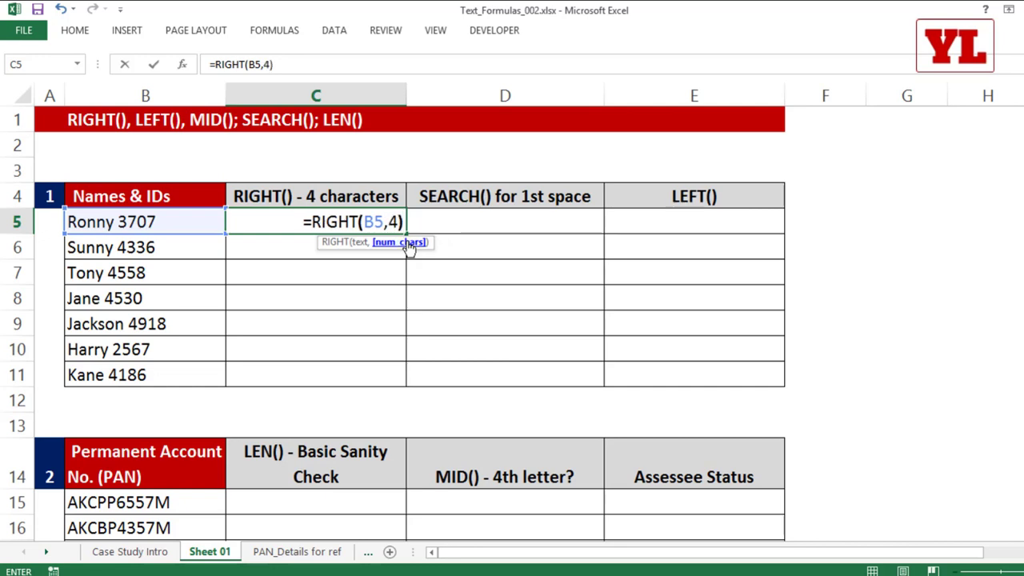
text())
key(Return)
click(404, 225)
double_click(407, 231)
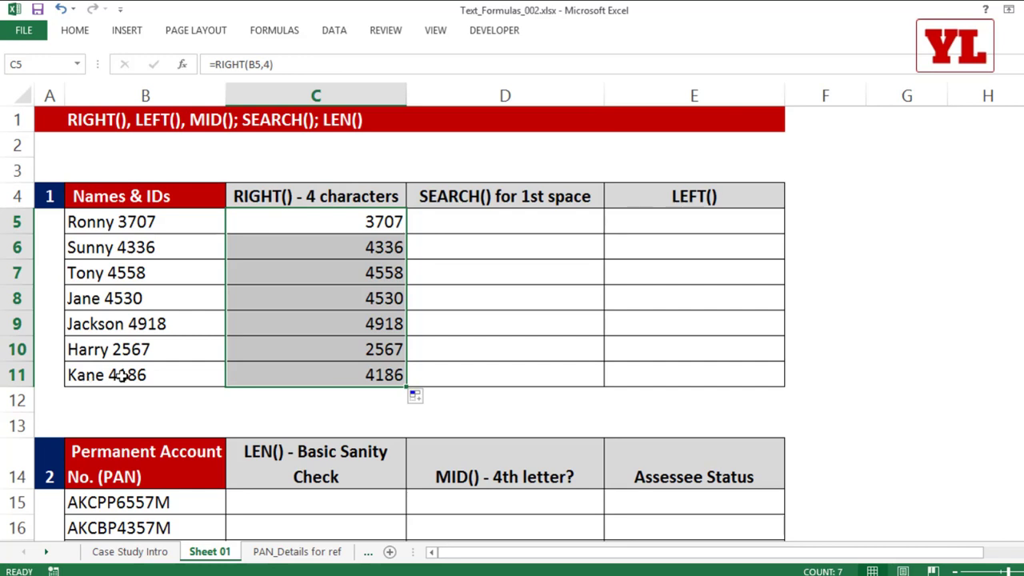
Enter =LEFT(B5,5) in E5 and fill it down to E11.
click(625, 222)
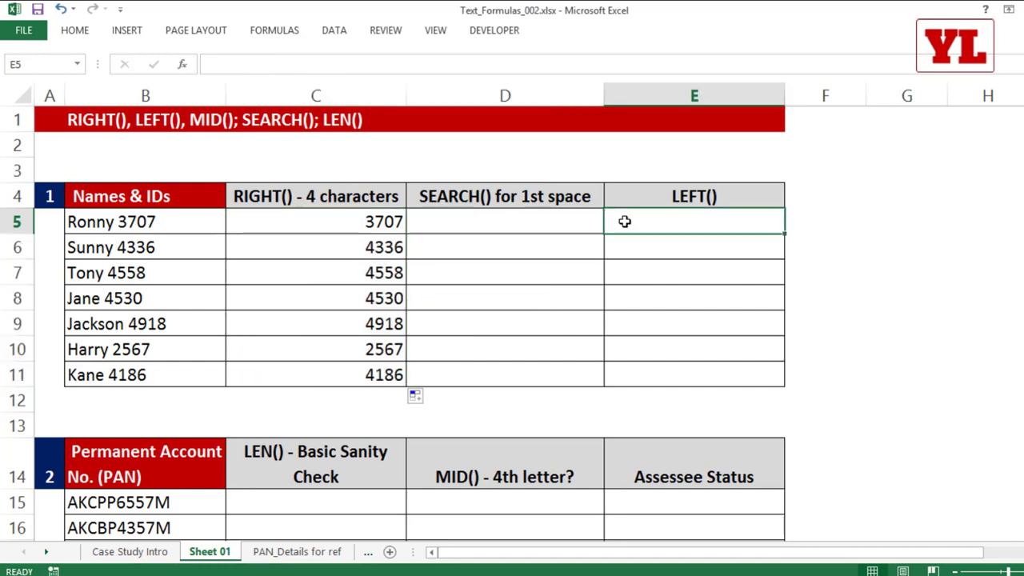
text(=left)
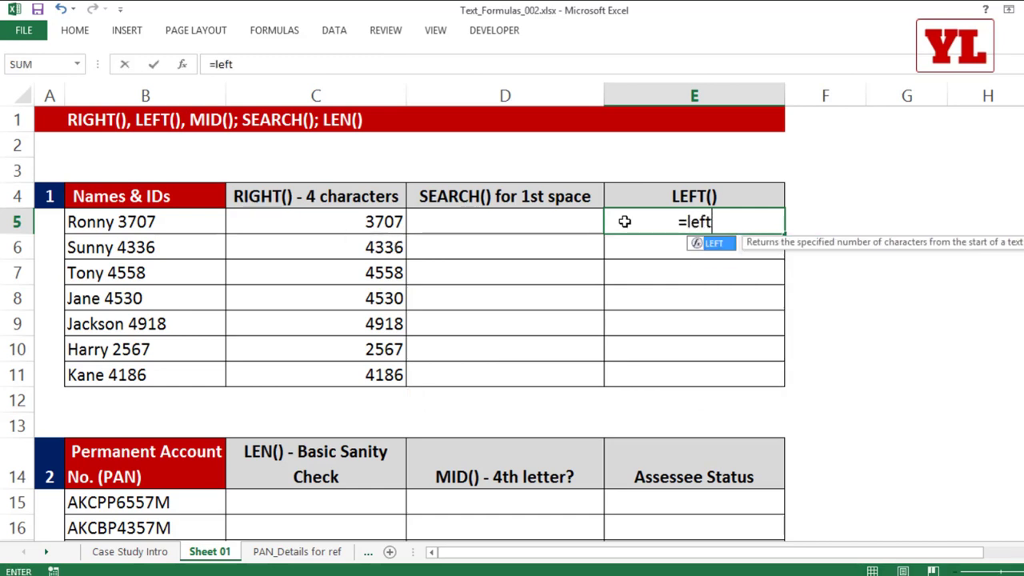
key(Tab)
click(139, 224)
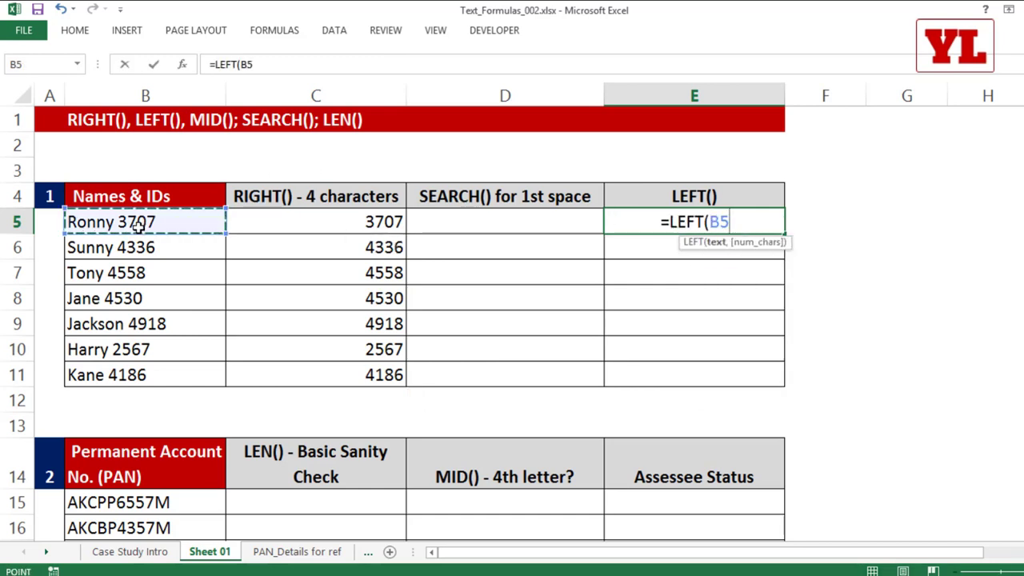
text(,)
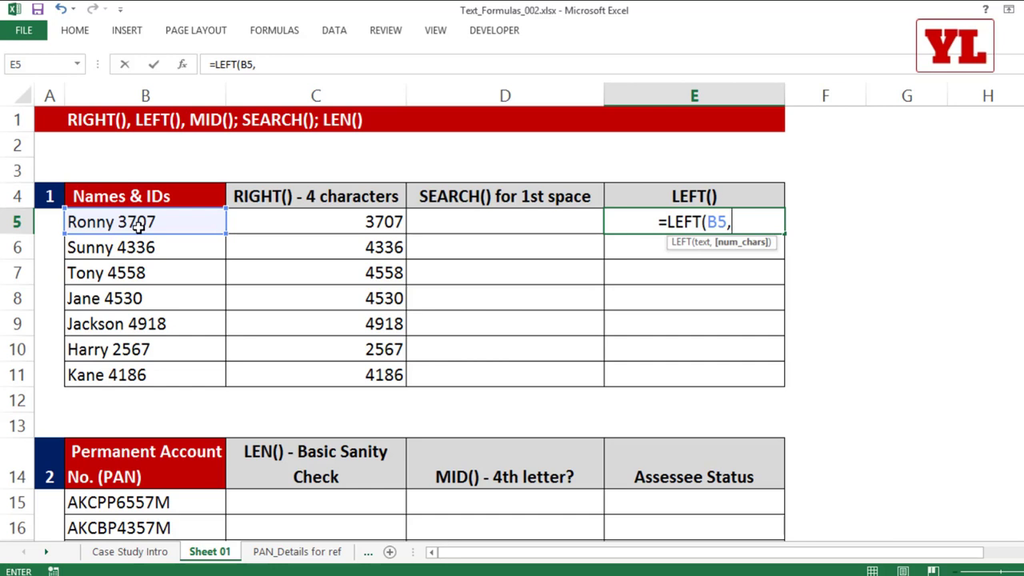
text(5)
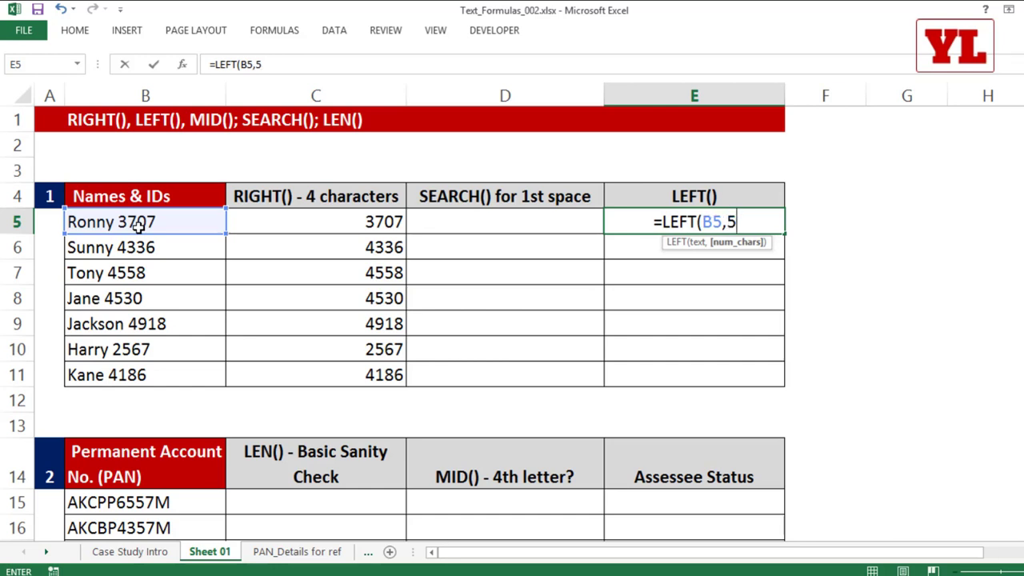
text())
key(Return)
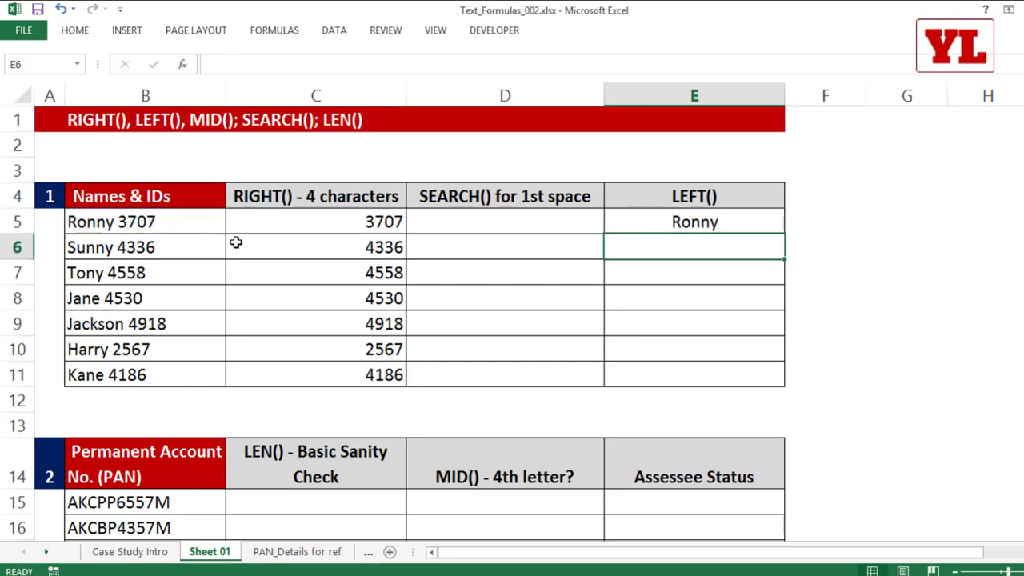
click(769, 223)
drag(784, 234, 768, 384)
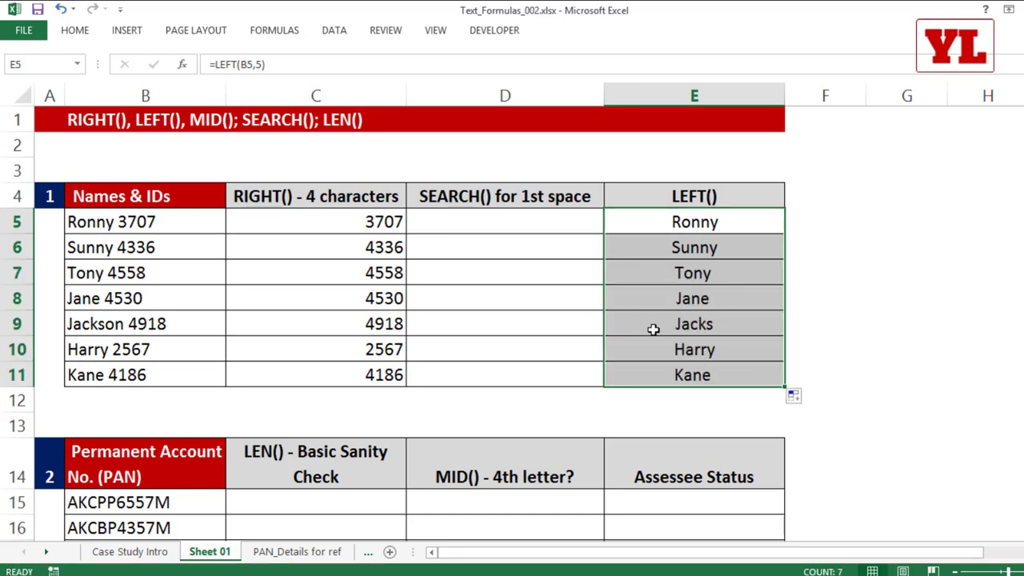
Inspect E9's formula, highlighting the fixed count 5 that truncates 'Jacks'.
double_click(719, 323)
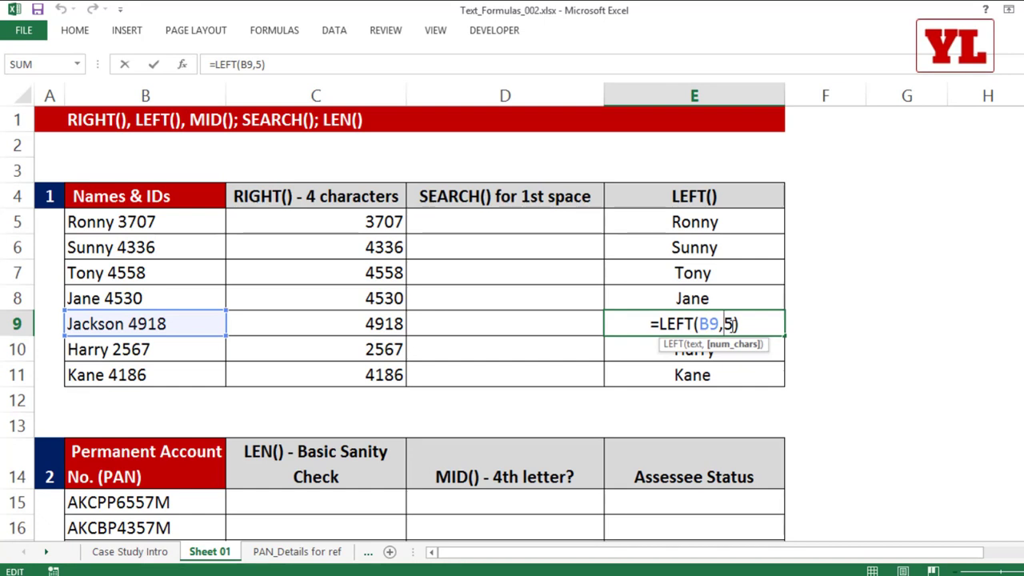
drag(725, 323, 737, 323)
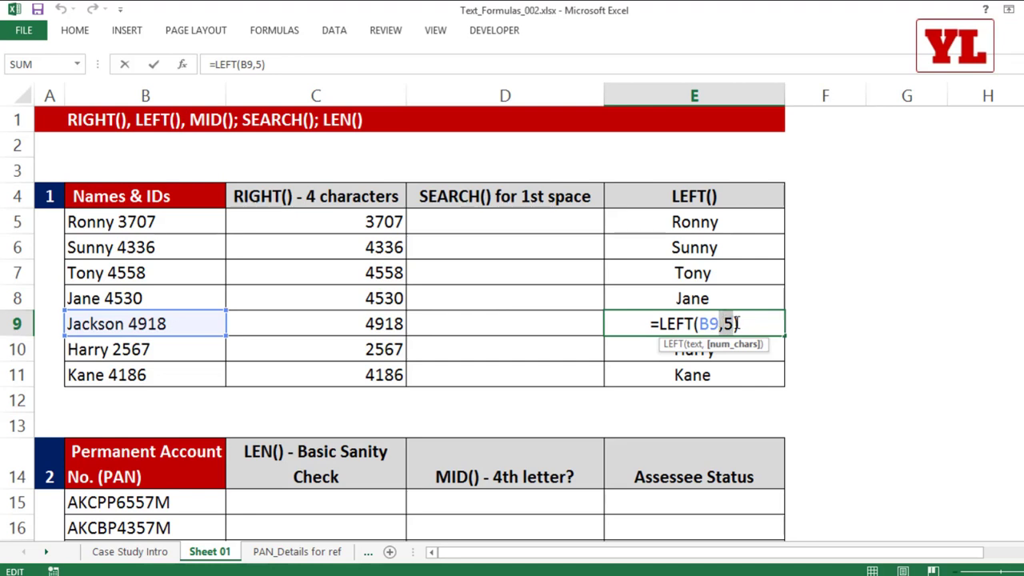
click(568, 220)
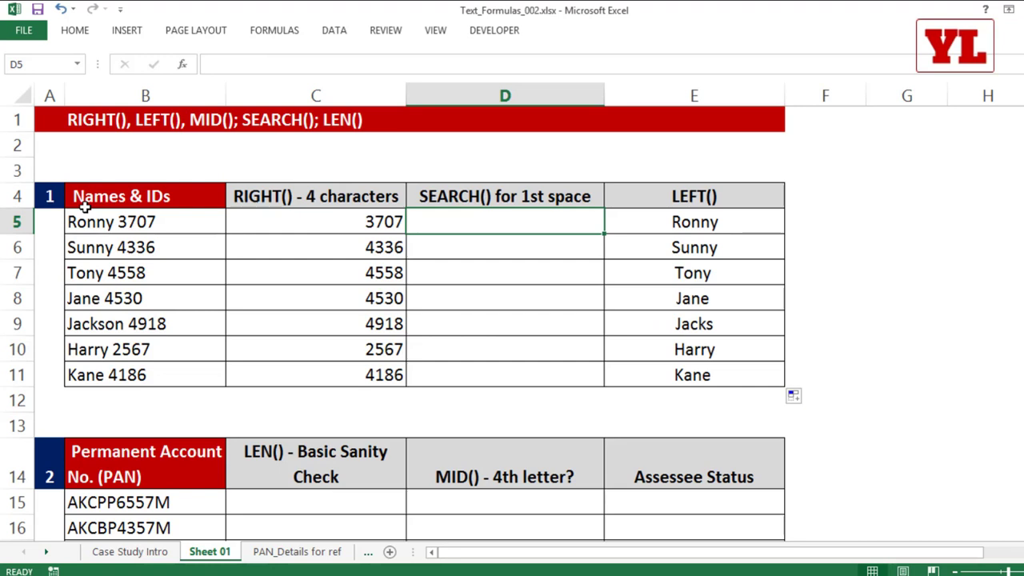
Enter =LEN(B5) in D5.
text(=len)
key(Tab)
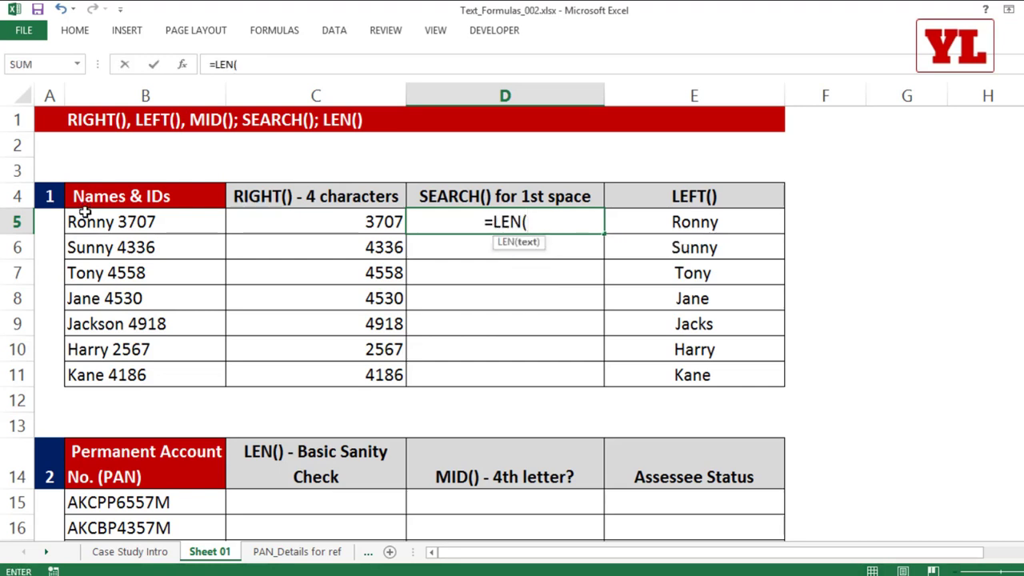
click(144, 222)
text())
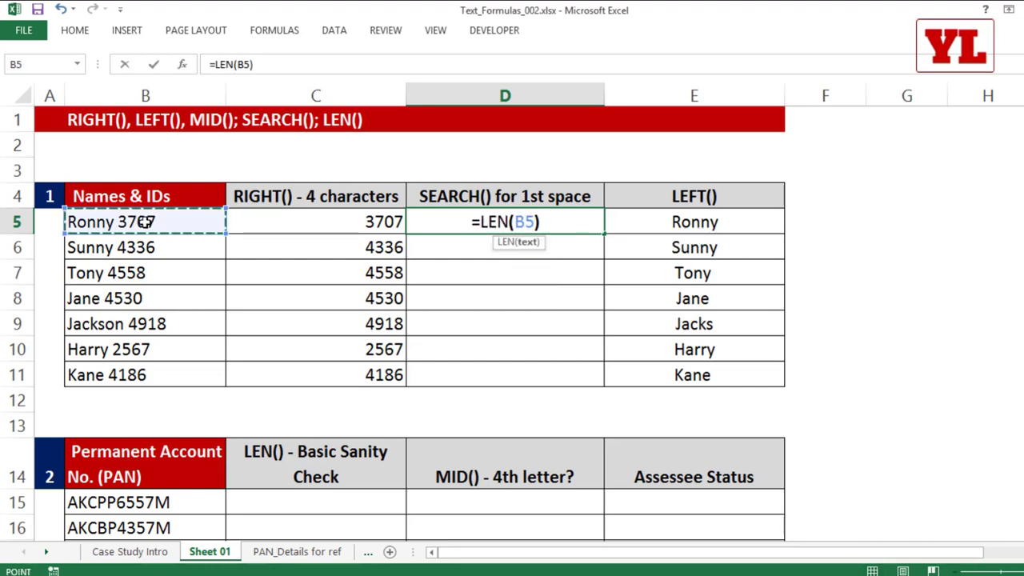
key(Return)
click(528, 228)
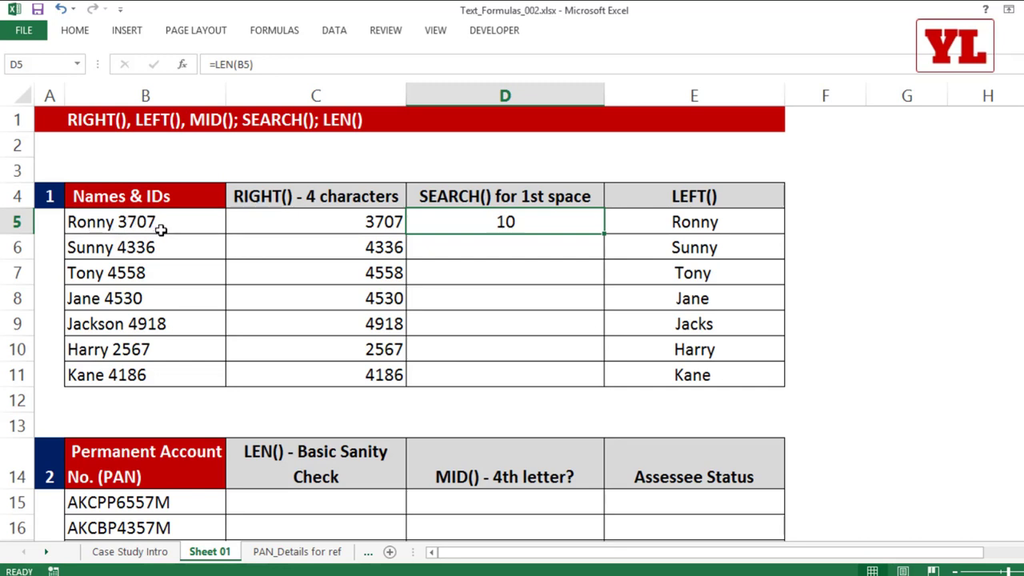
Revise D5 to =LEN(B5)-4-1 and fill it down to D11.
double_click(526, 221)
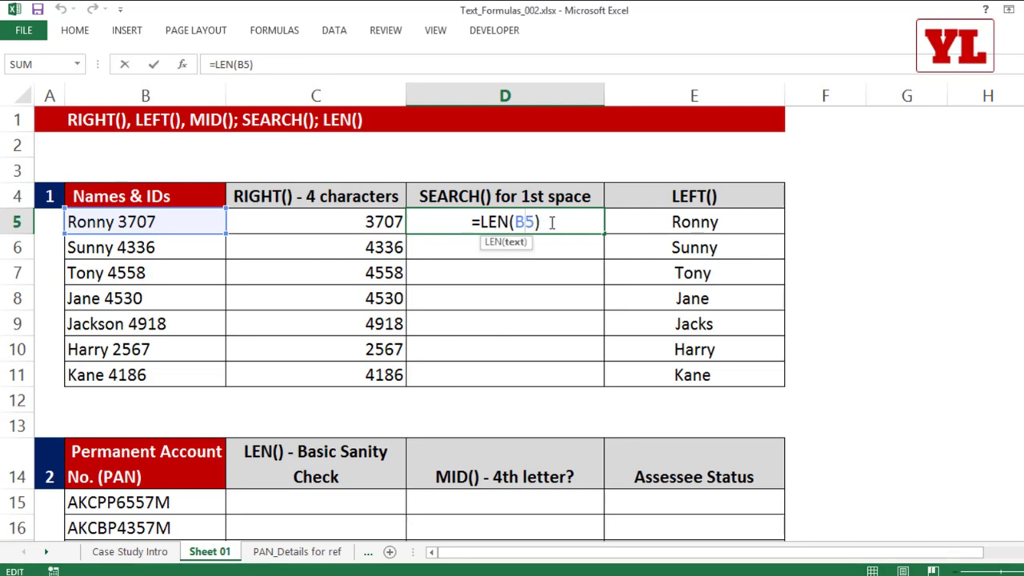
click(552, 222)
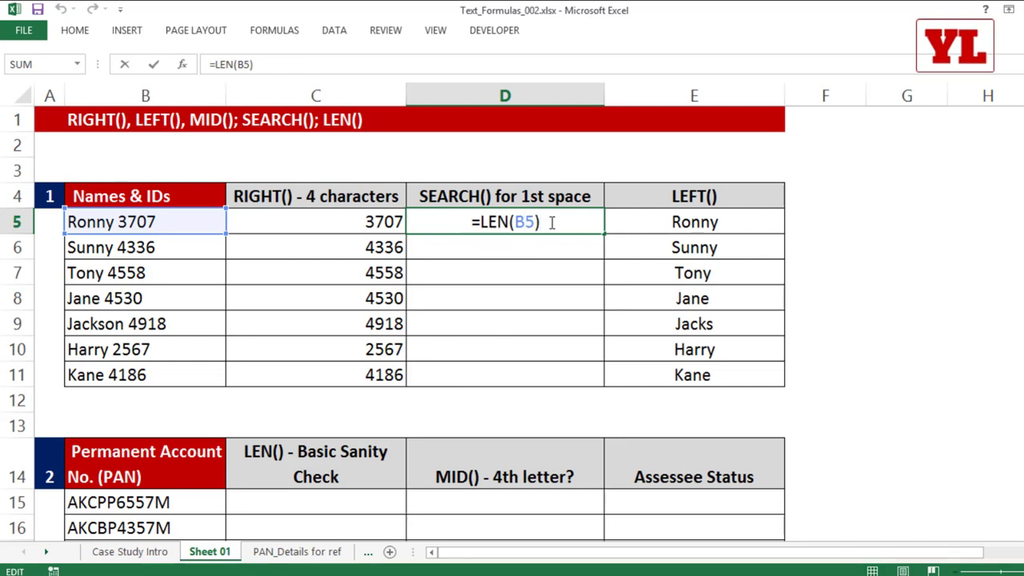
text(-4)
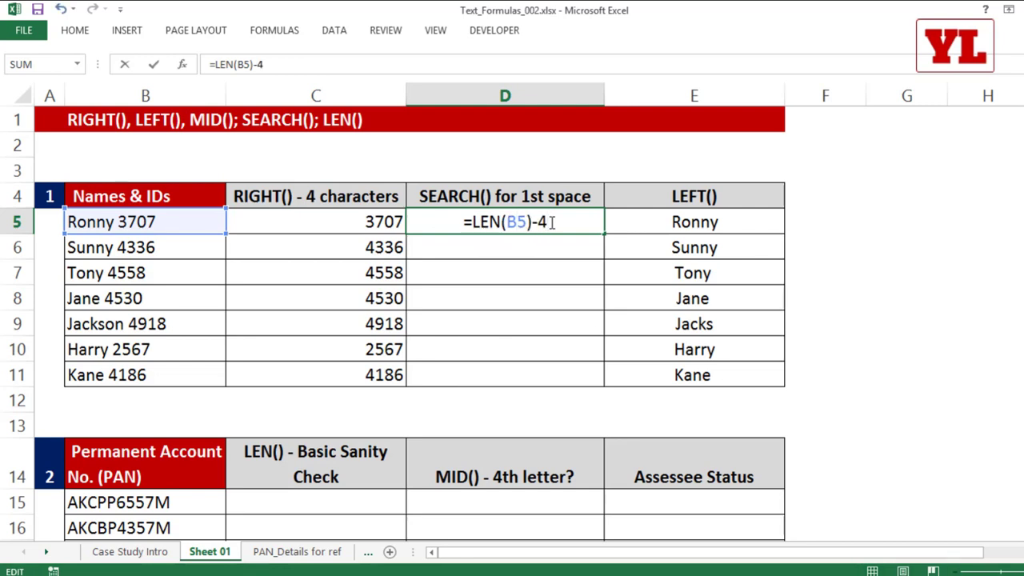
text(-1)
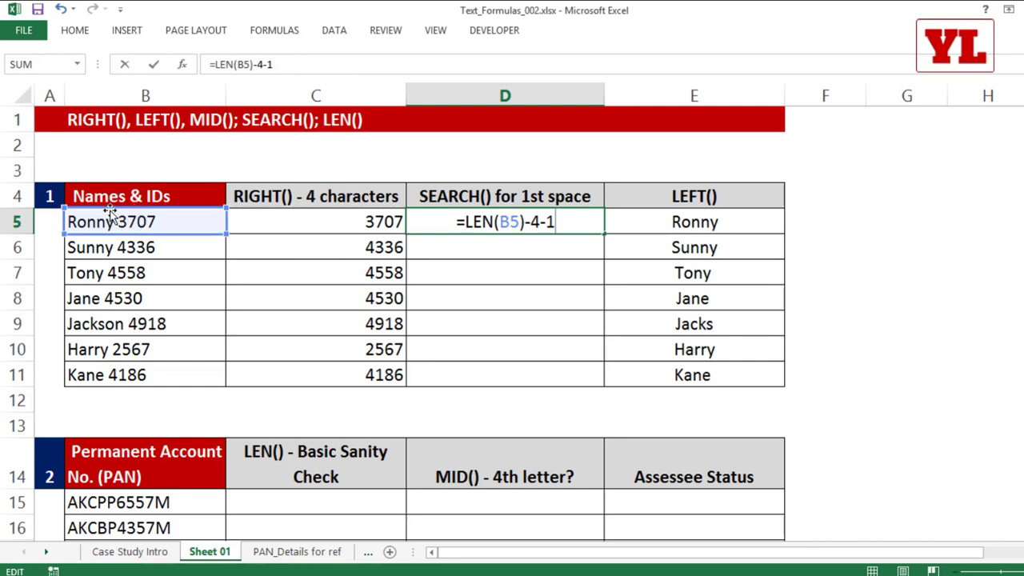
key(Return)
click(567, 230)
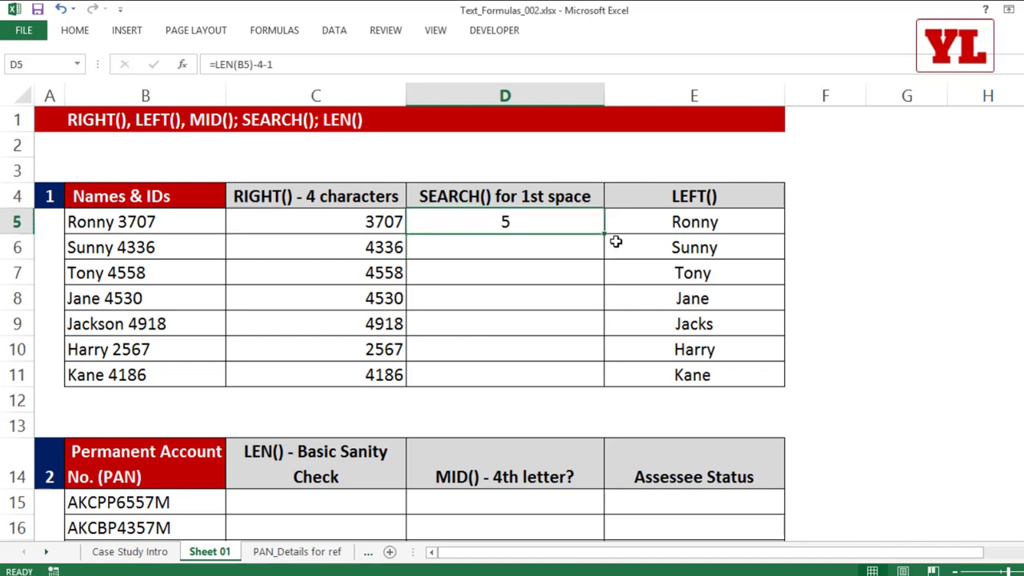
double_click(606, 235)
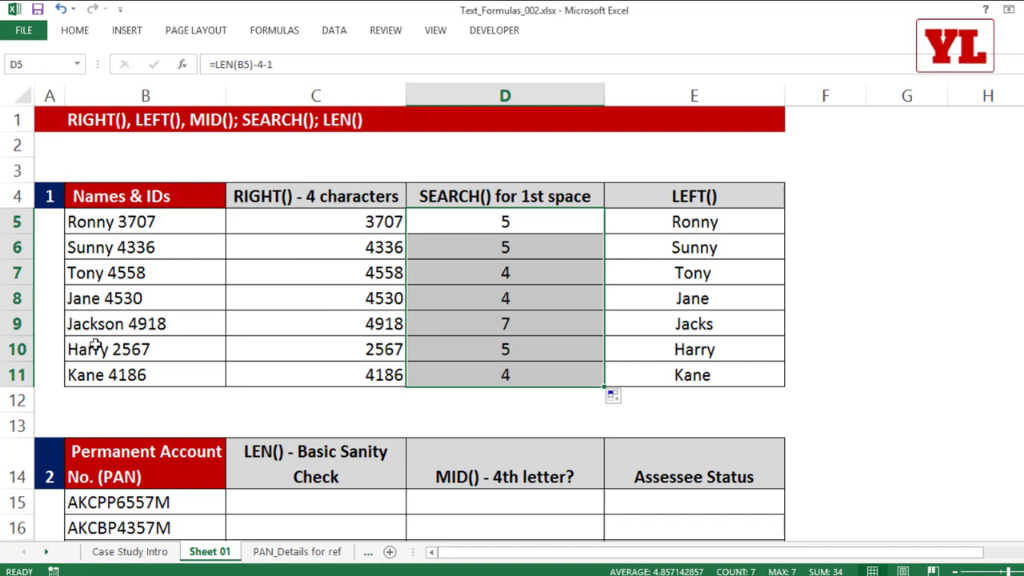
Review D9's length formula, then clear the old LEFT results from E5:E11.
double_click(533, 326)
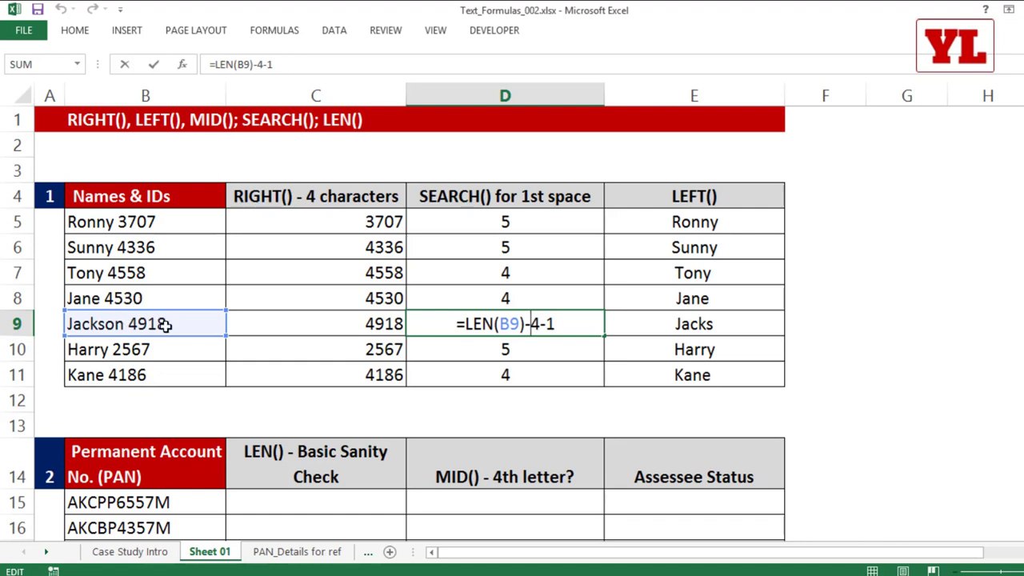
drag(466, 324, 541, 324)
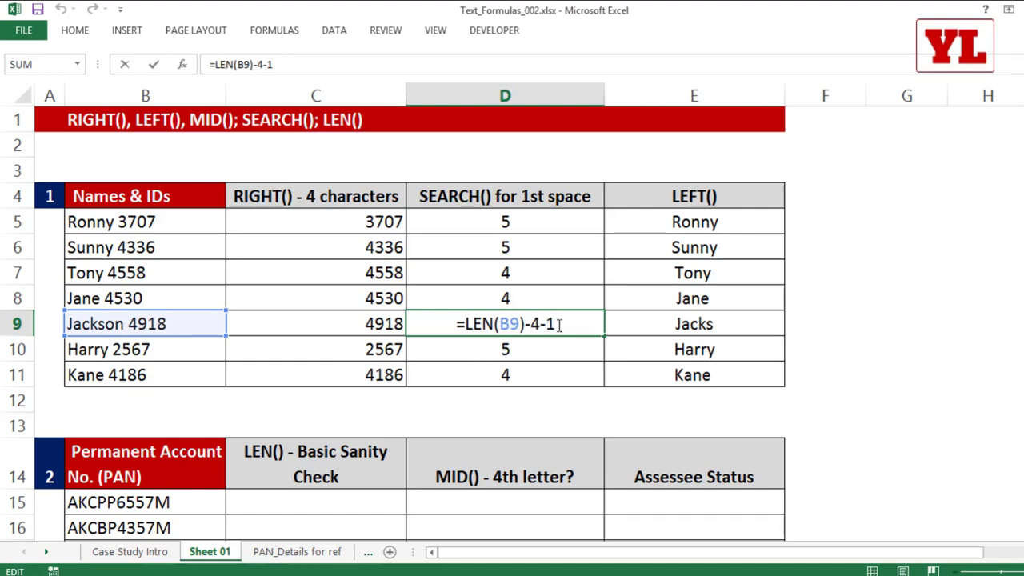
key(Return)
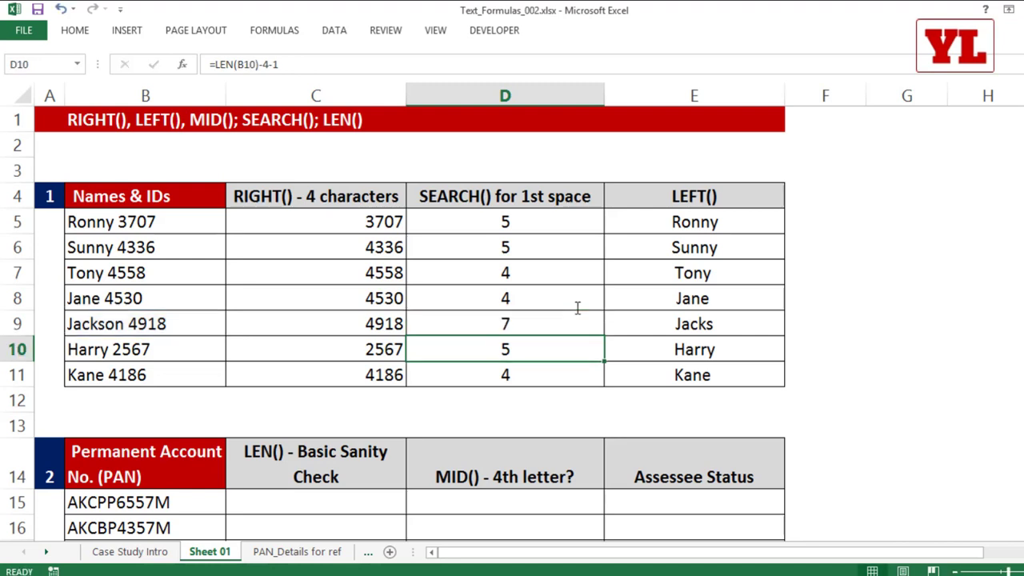
drag(715, 222, 707, 396)
key(Delete)
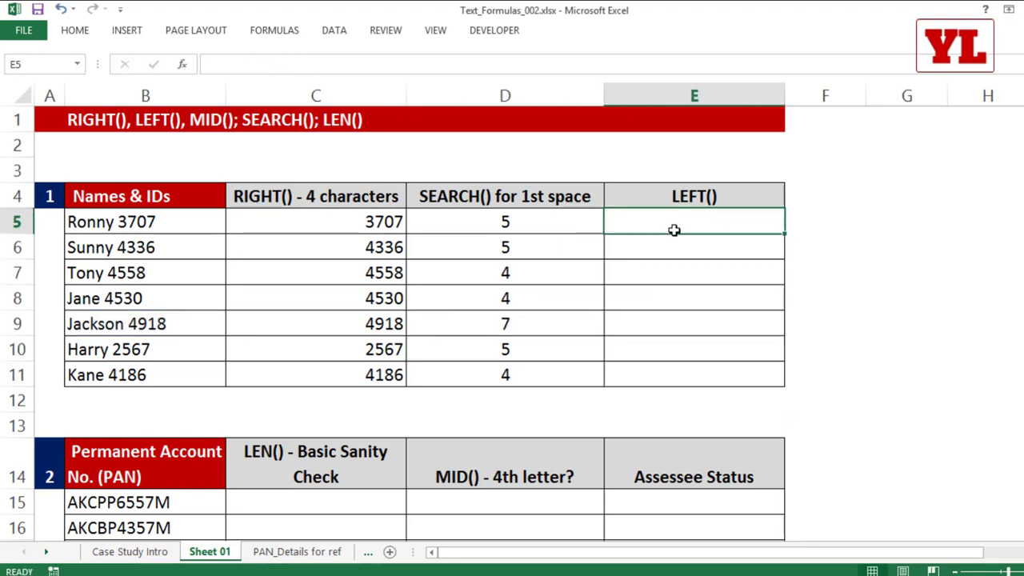
Enter =LEFT(B5,D5) in E5 and fill it down to E11.
click(674, 230)
text(=lef)
key(Tab)
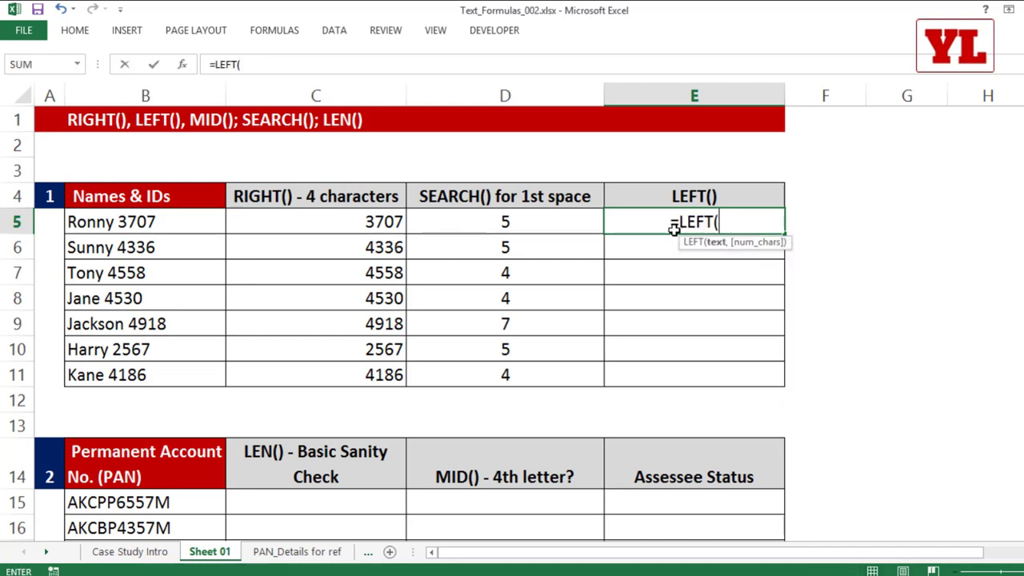
click(147, 216)
text(,)
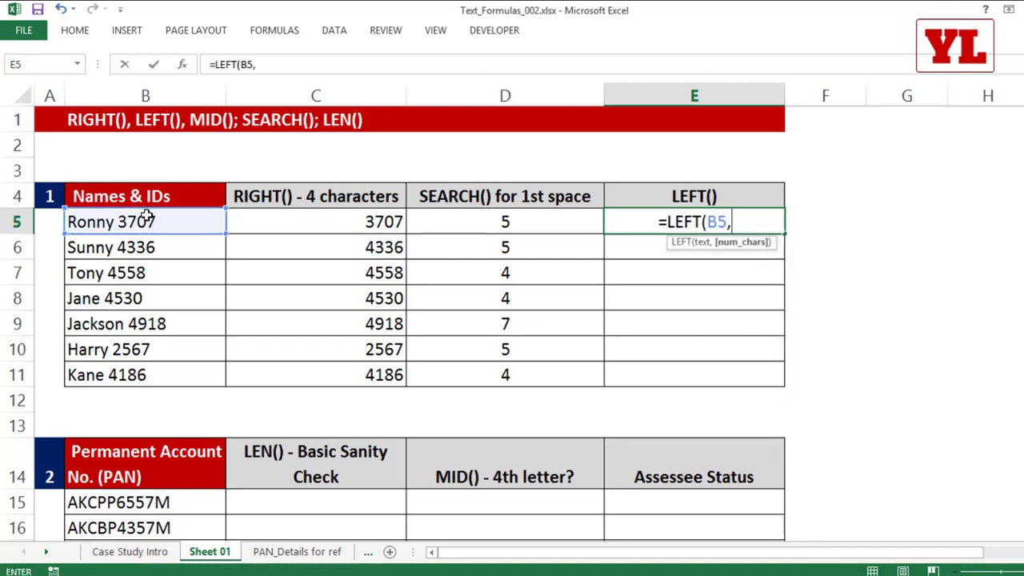
click(544, 220)
key(Return)
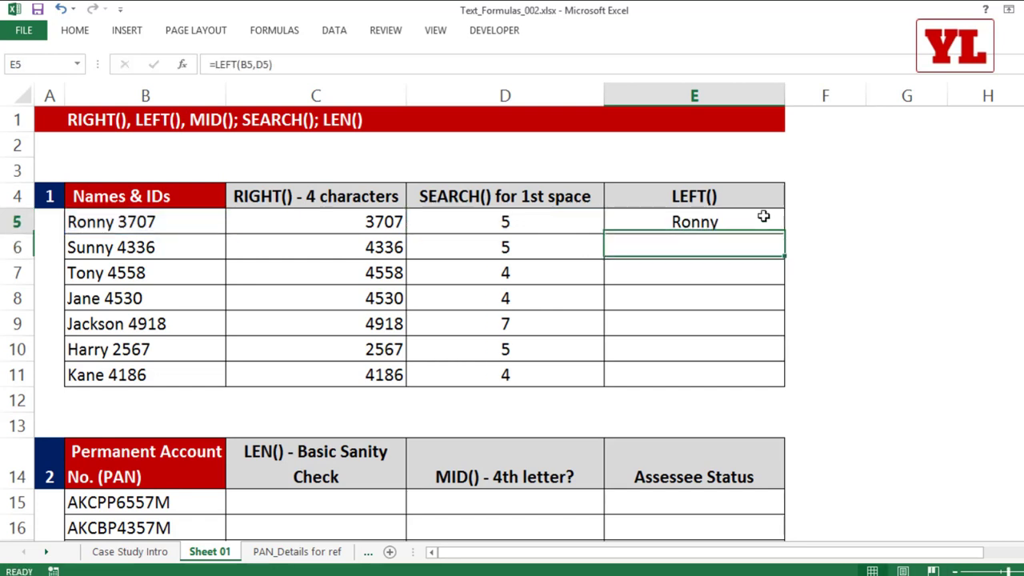
click(763, 216)
double_click(785, 234)
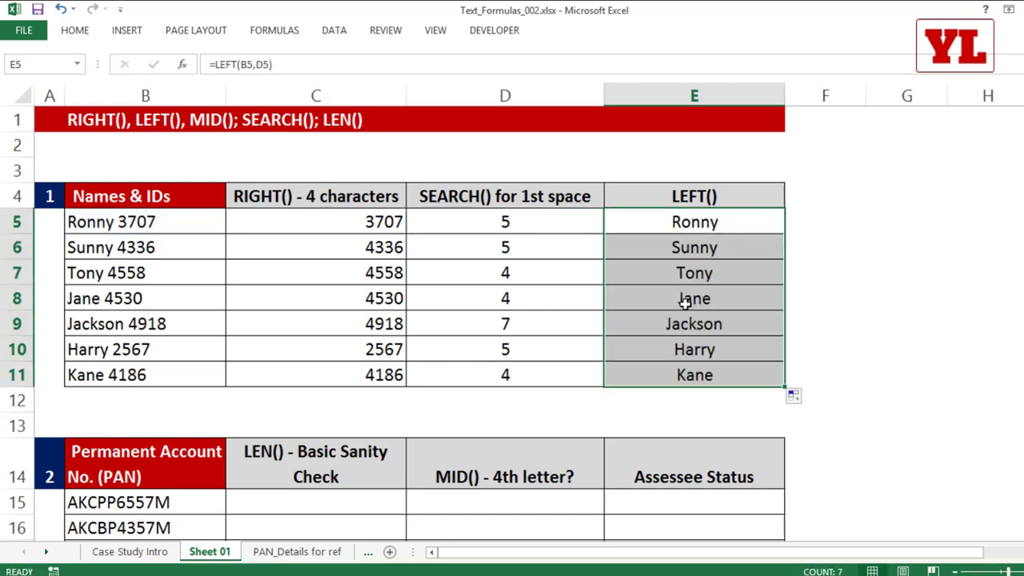
Rename the B9 entry from Rishabh to Swaminarayan 4918.
double_click(83, 323)
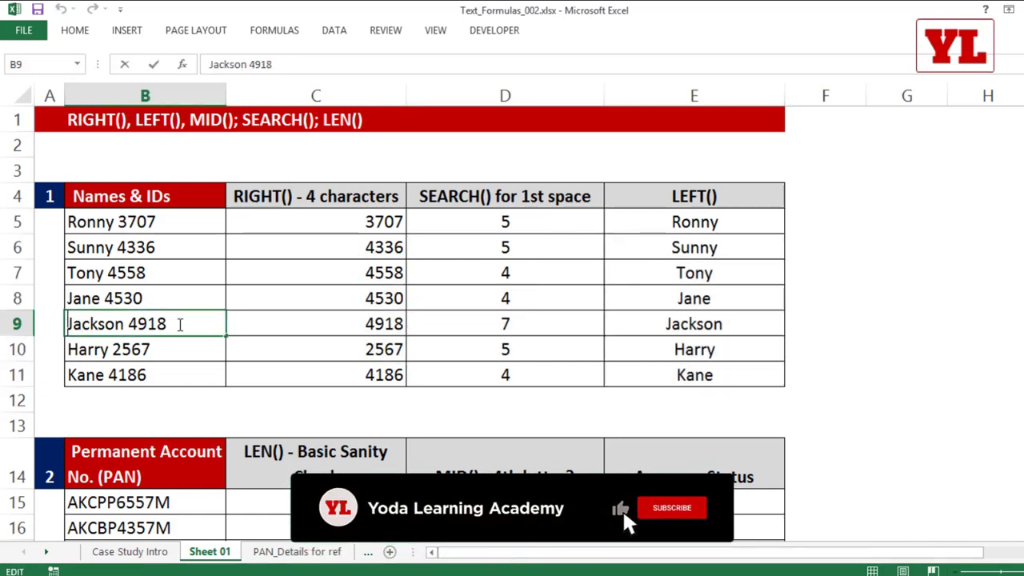
key(Delete)
key(Delete)
key(Delete)
key(Delete)
key(Delete)
key(Delete)
key(Delete)
text(Rishabh)
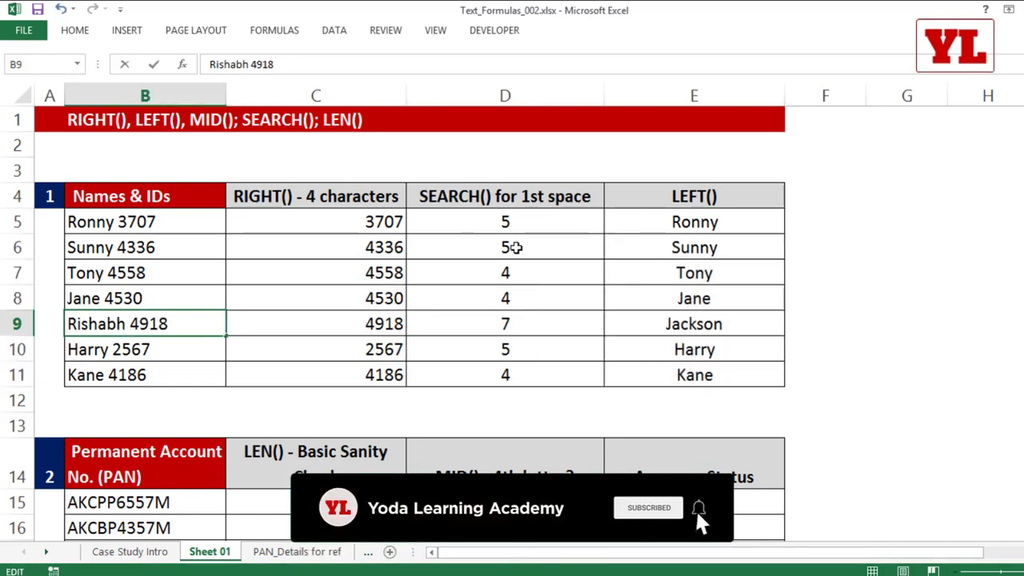
click(515, 248)
click(133, 323)
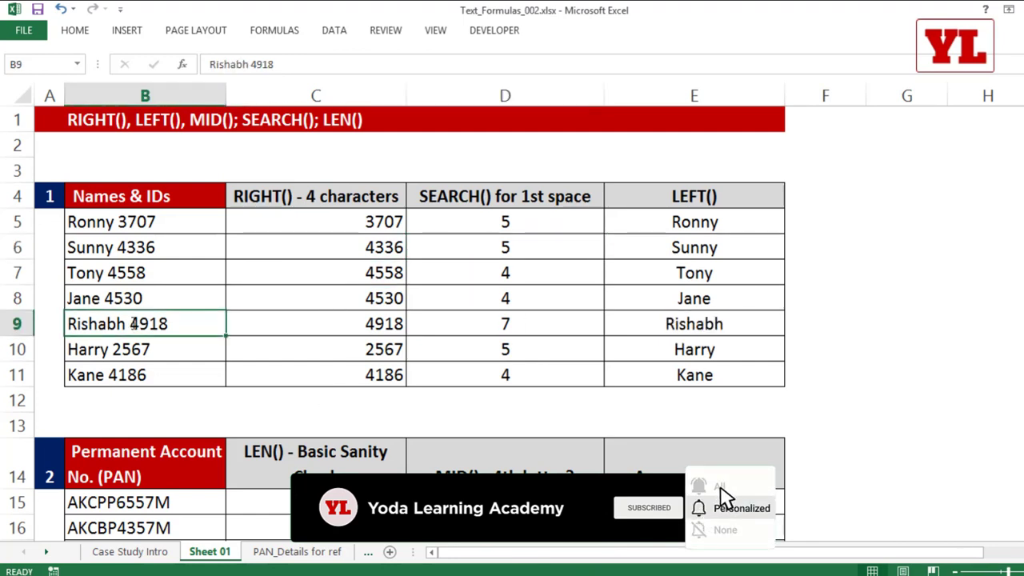
double_click(126, 323)
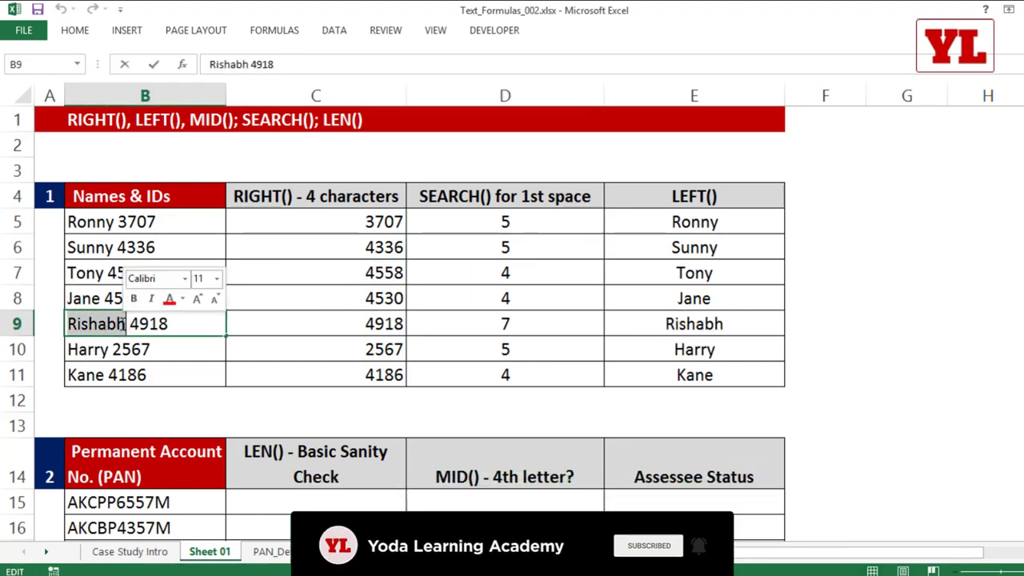
text(Swamina)
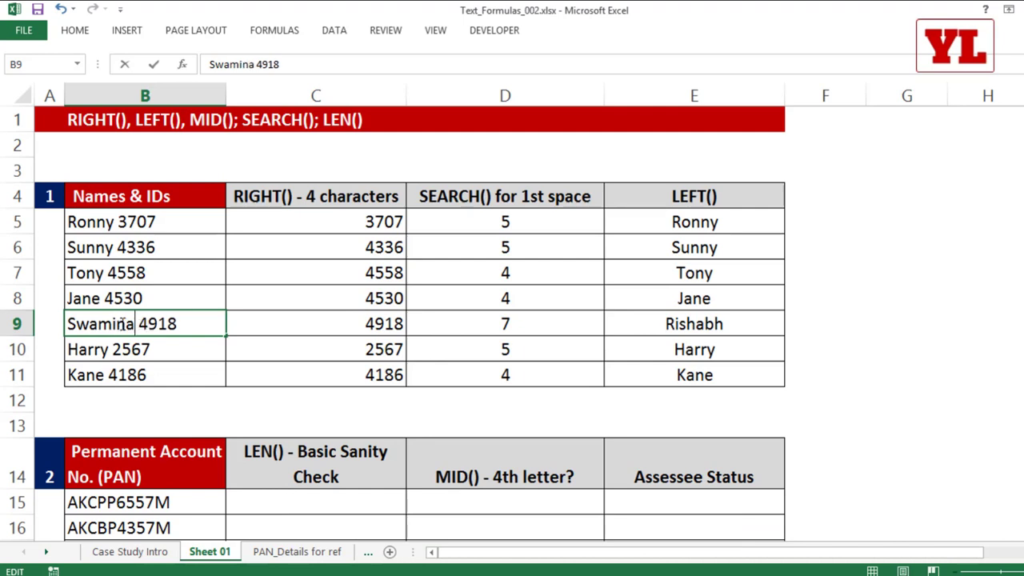
text(rayan)
key(Return)
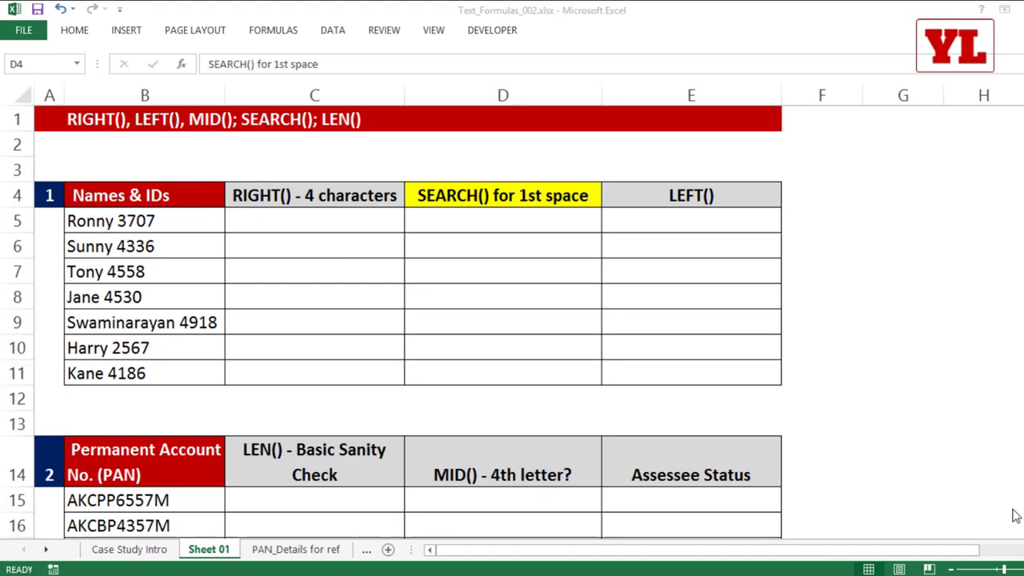
Enter =SEARCH(" ",B5) in D5 to locate the first space.
click(516, 224)
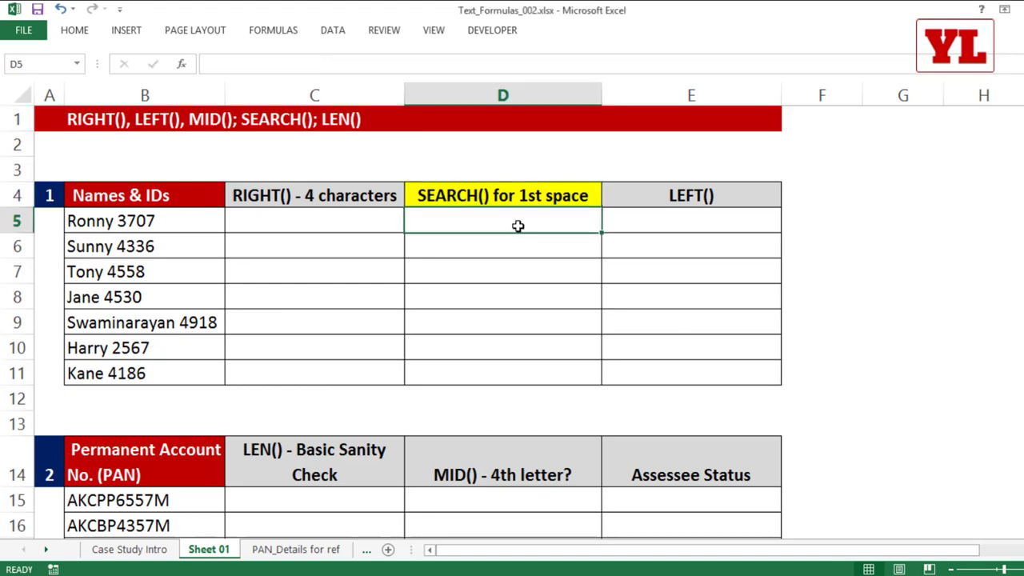
text(=sear)
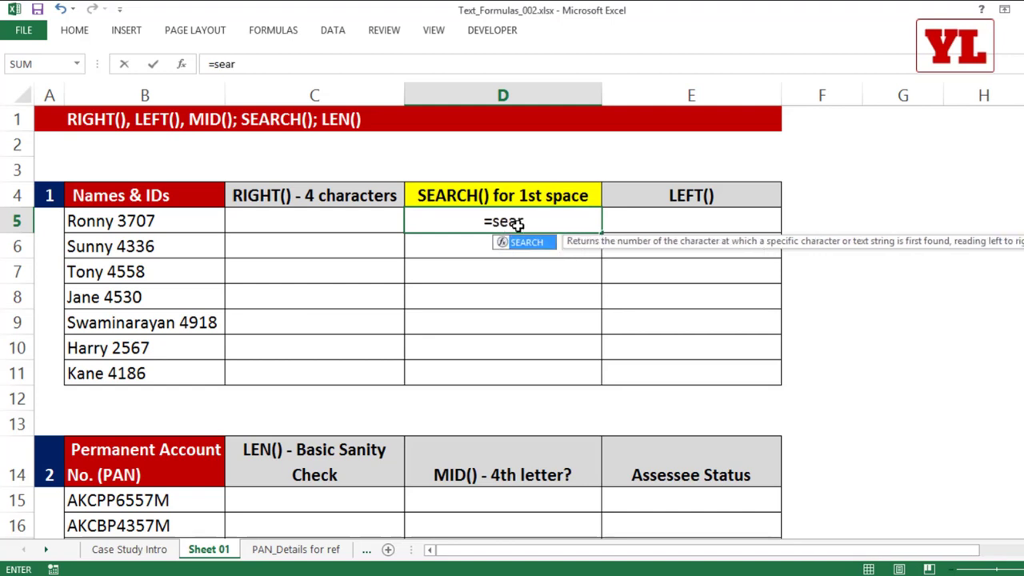
key(Tab)
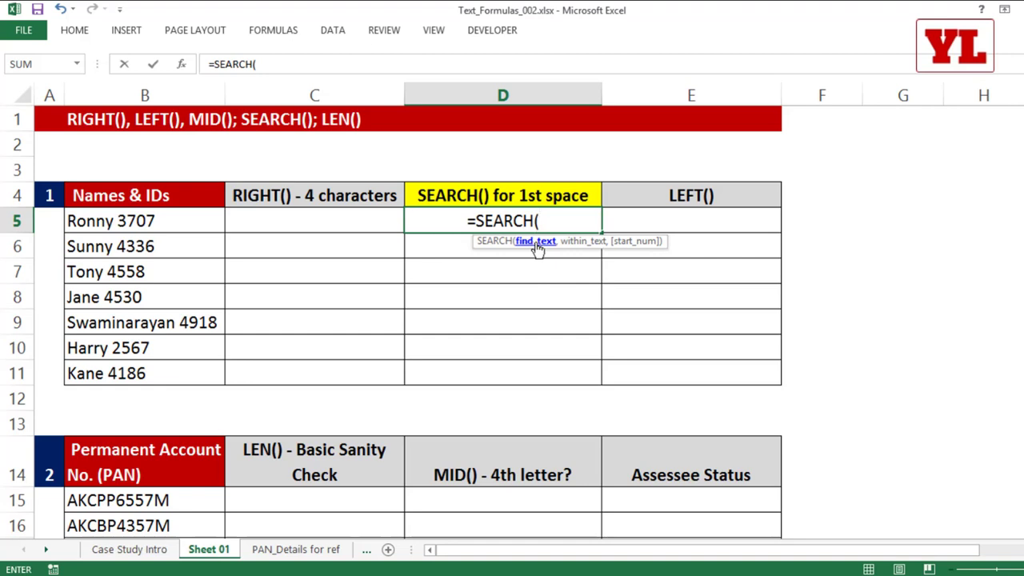
text(" ")
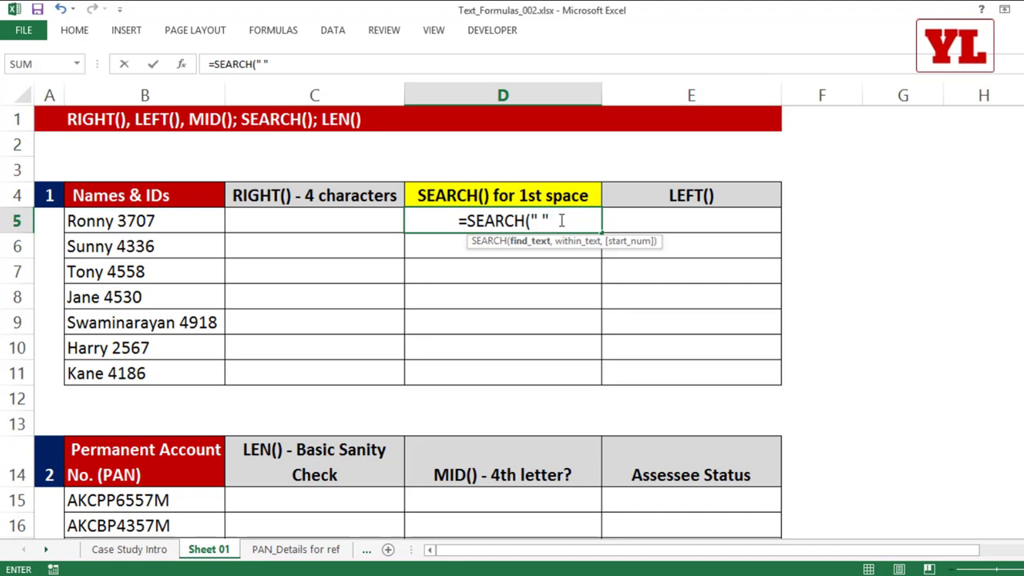
text(,)
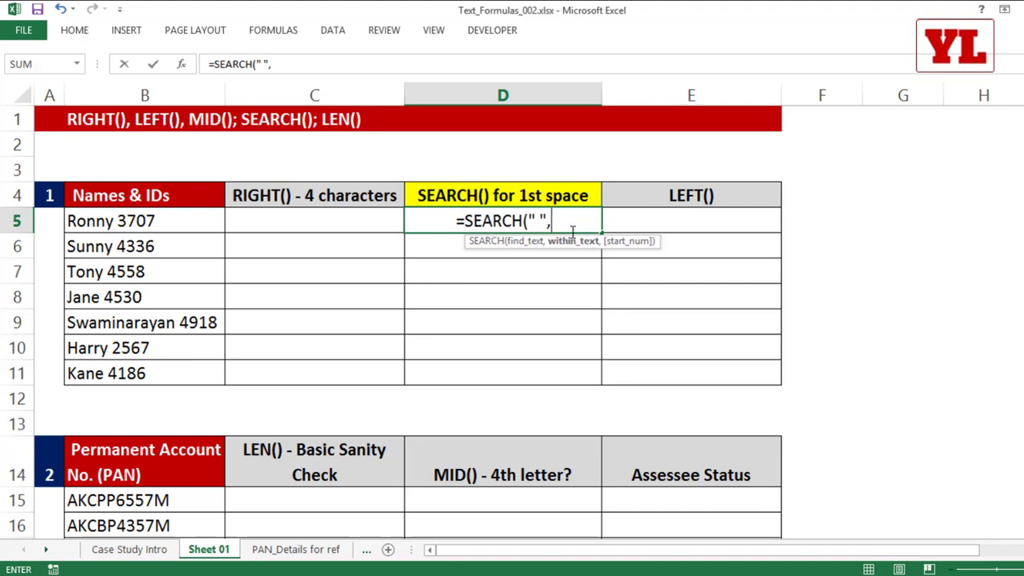
click(176, 222)
text())
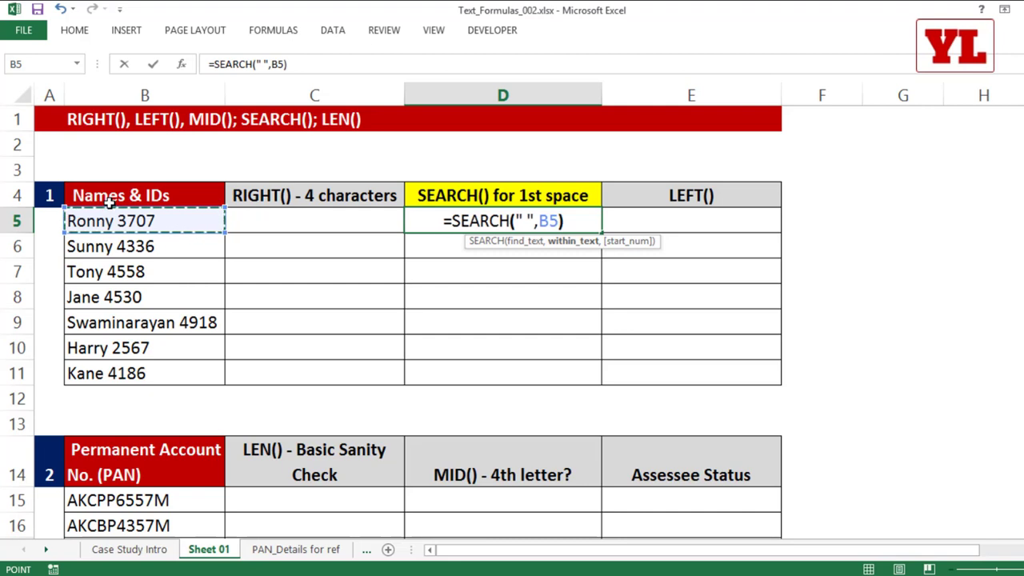
key(Return)
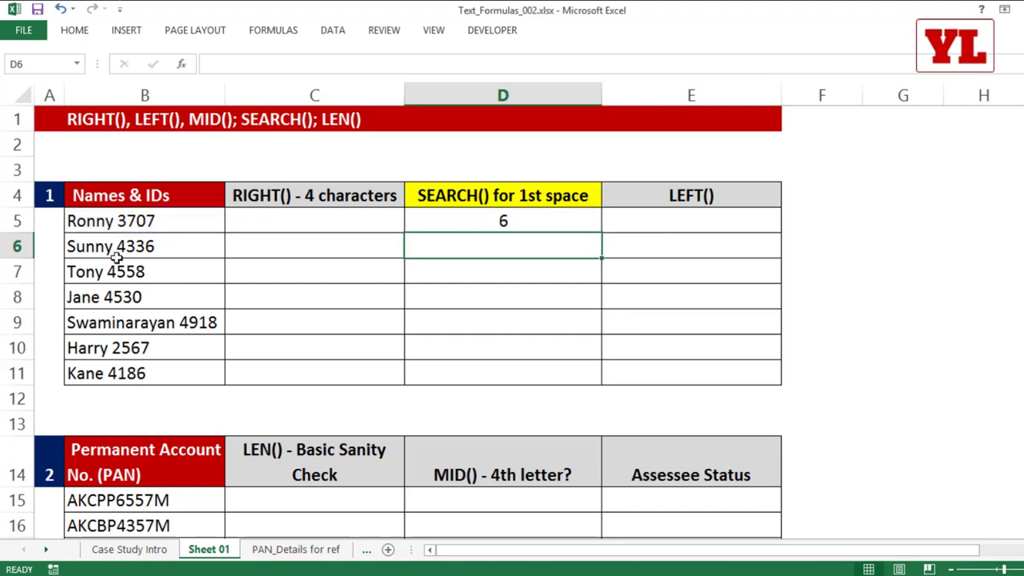
Inspect B5's Ronny 3707 text to confirm the space sits at position 6, leaving it unchanged.
double_click(73, 222)
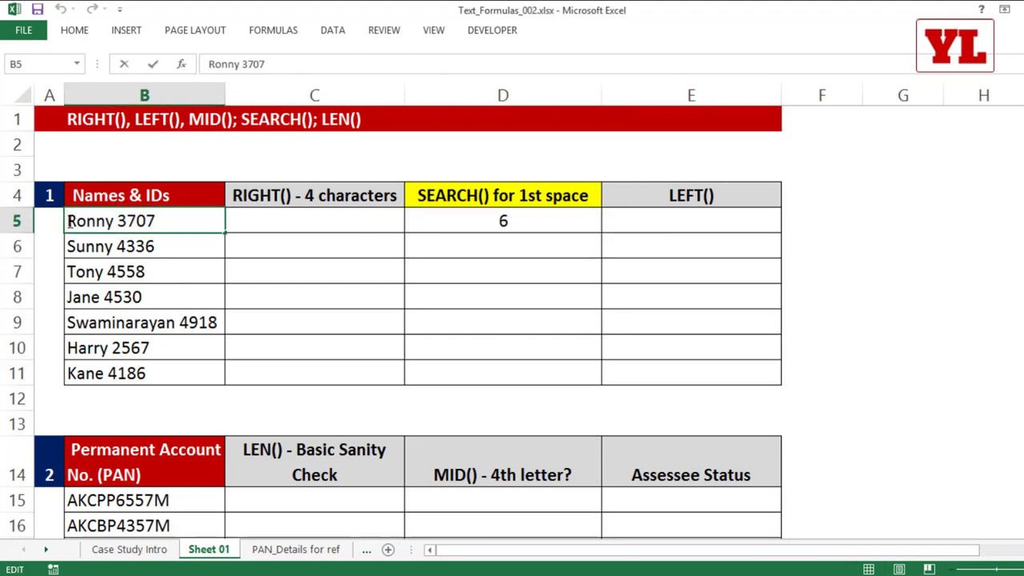
drag(69, 222, 114, 221)
click(115, 220)
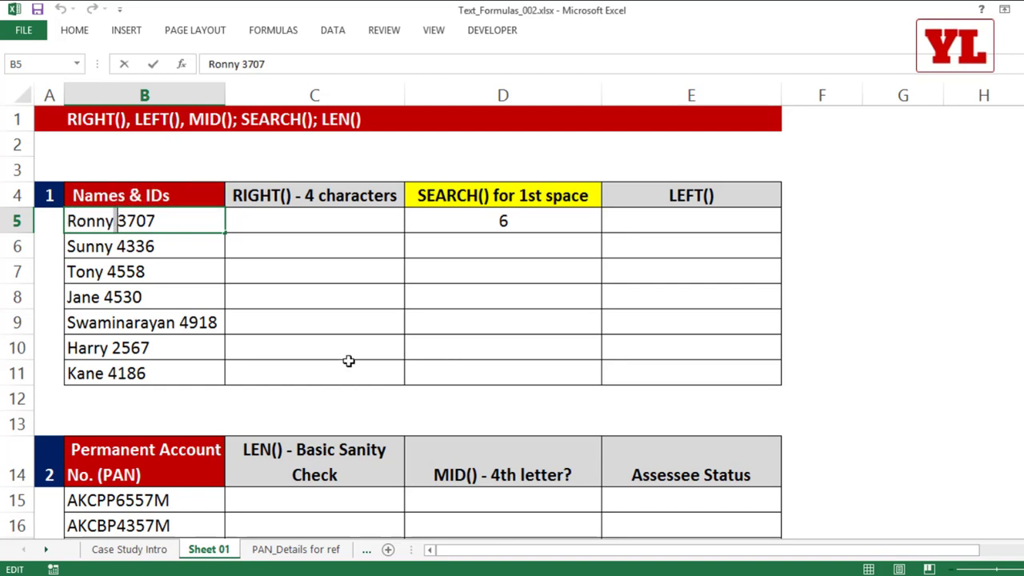
key(Escape)
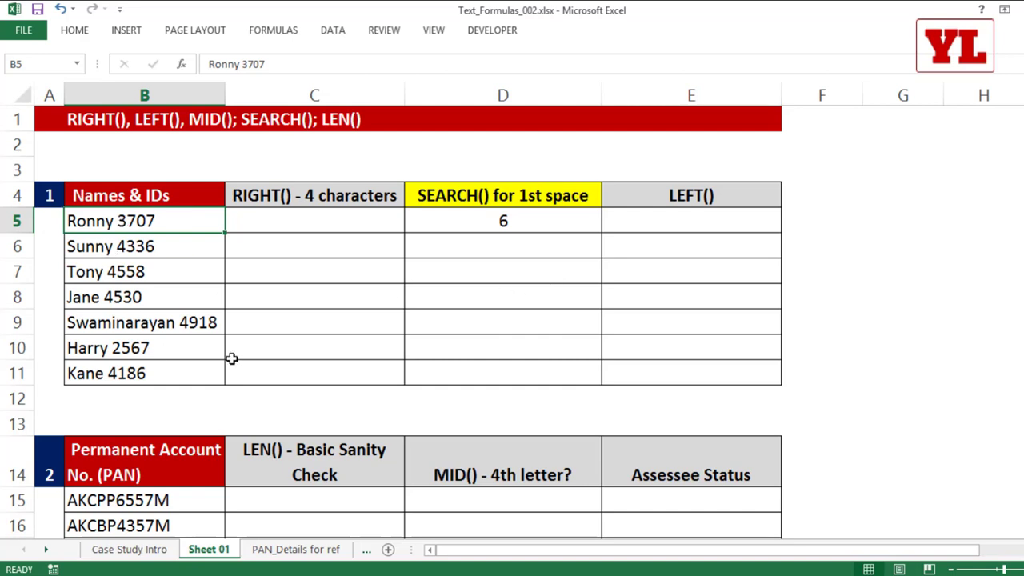
click(497, 220)
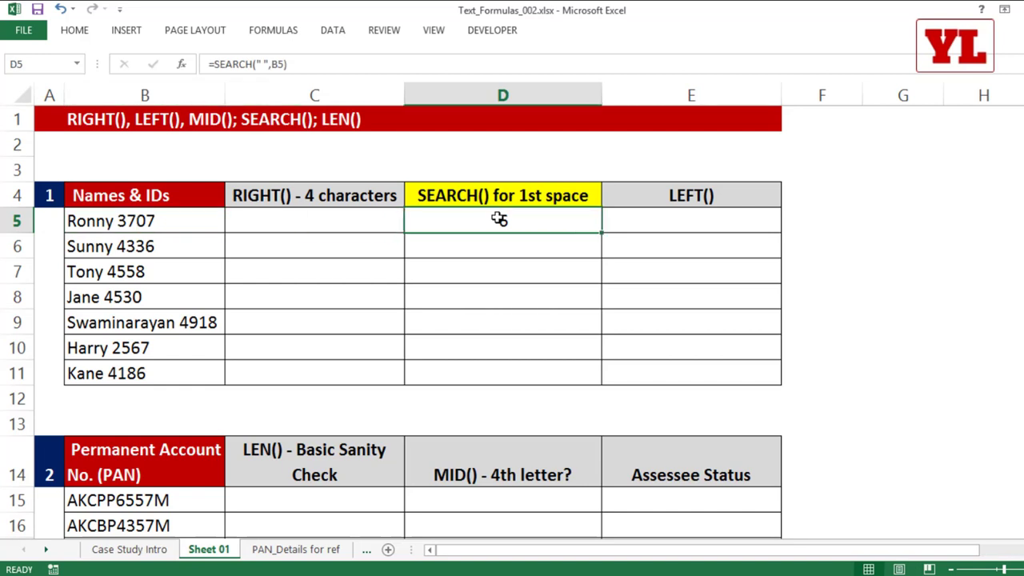
Replace D5's formula with =LEFT(B5,5).
key(Delete)
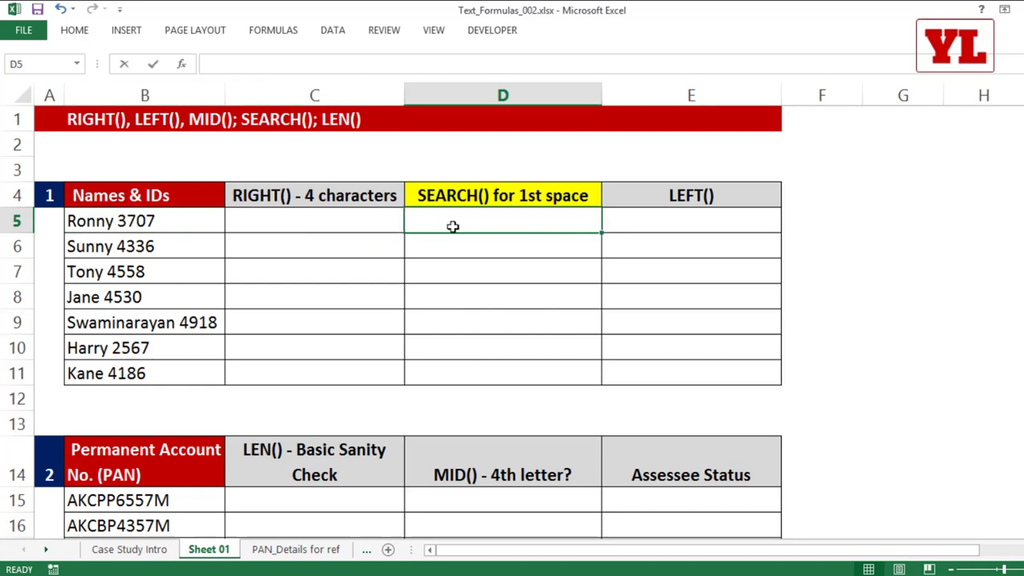
text(=le)
key(Tab)
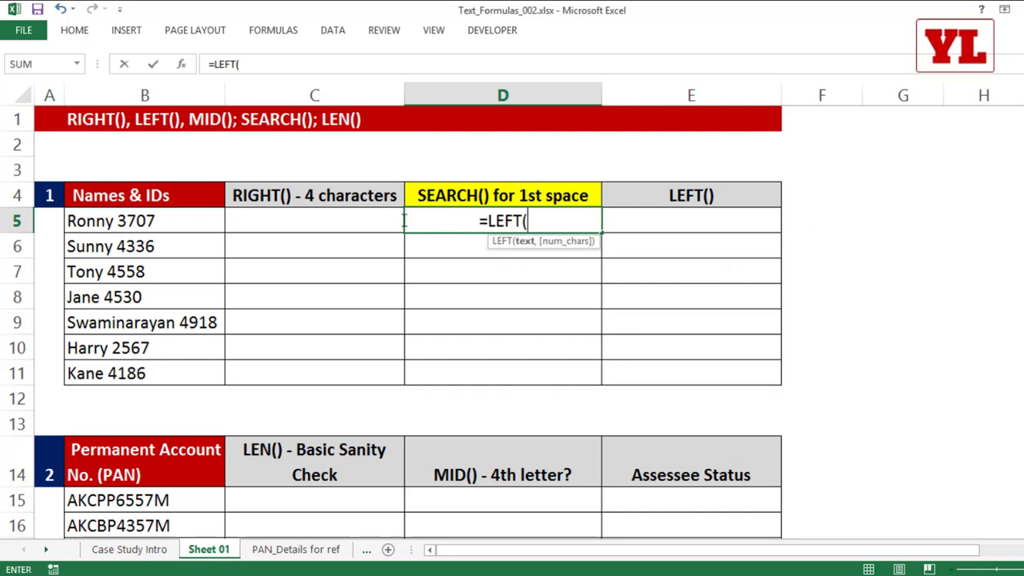
click(158, 219)
text(,5)
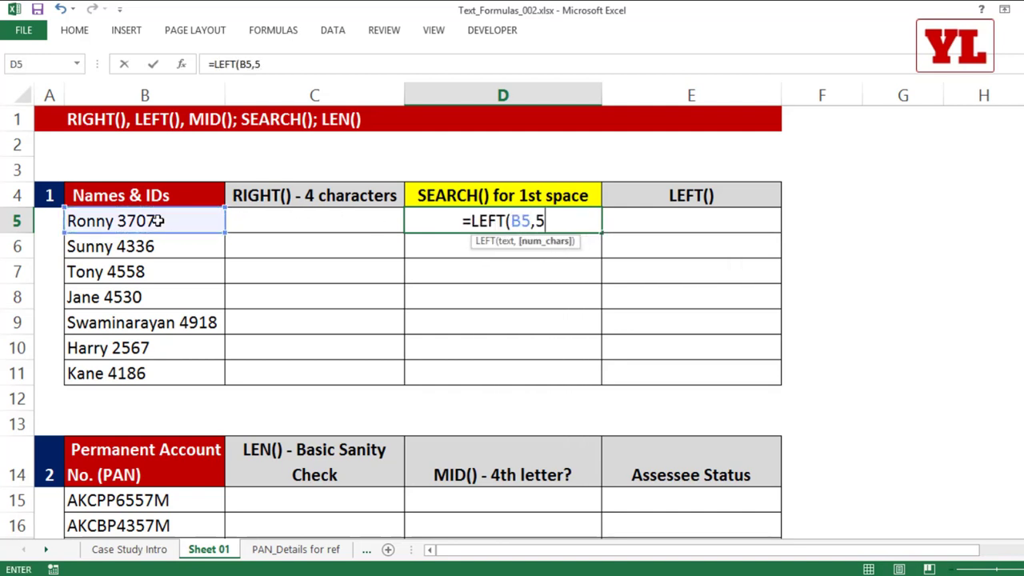
text())
key(Return)
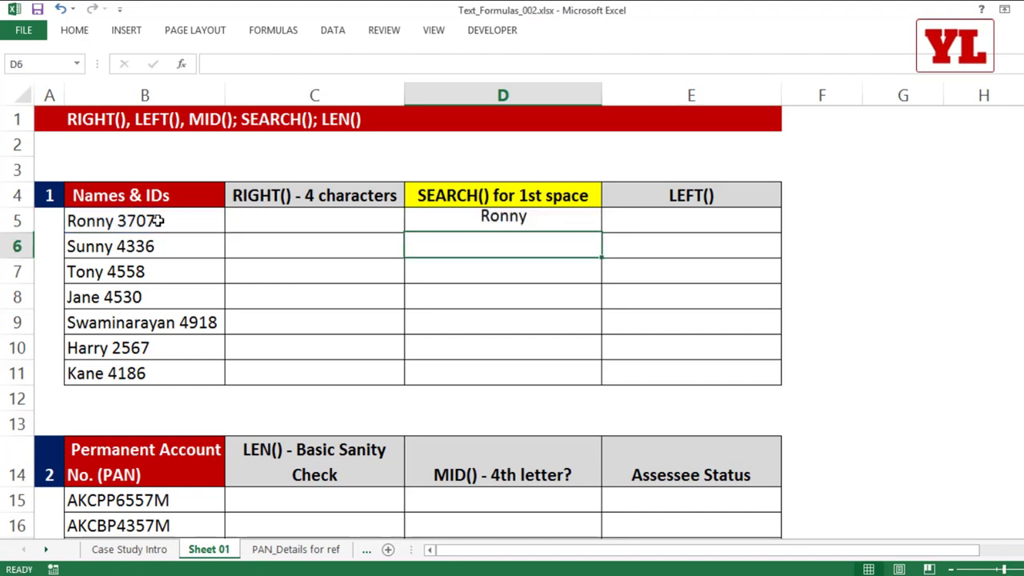
click(528, 223)
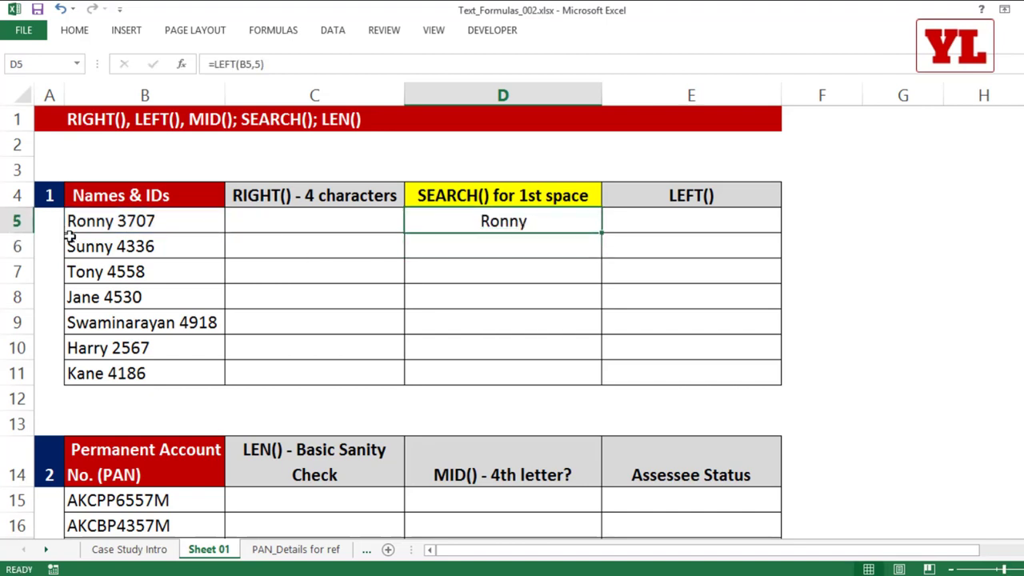
Shorten B6 to Sun 4336 and copy D5's formula down to D6.
double_click(112, 245)
key(BackSpace)
key(BackSpace)
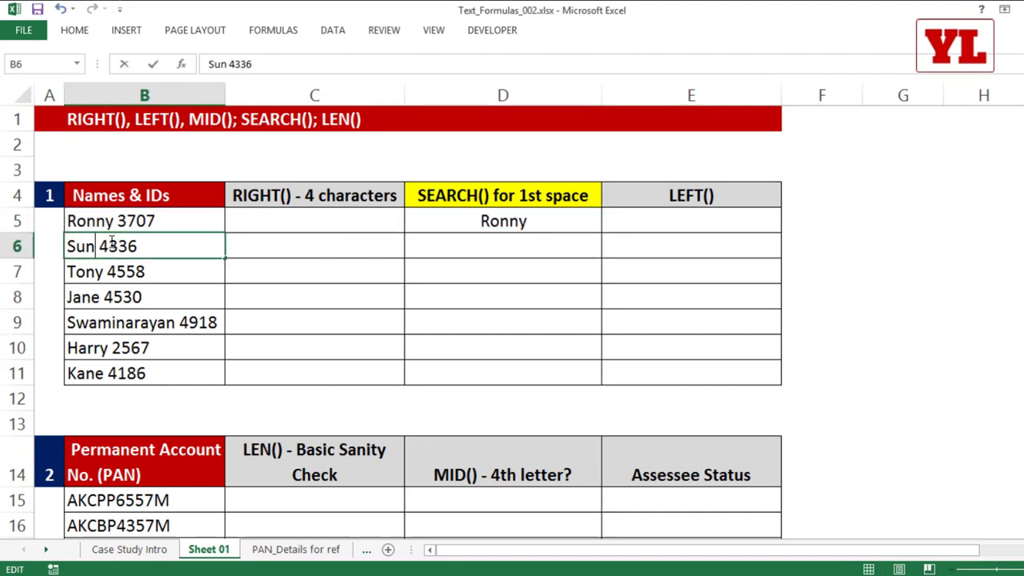
click(281, 329)
click(586, 223)
drag(600, 233, 579, 265)
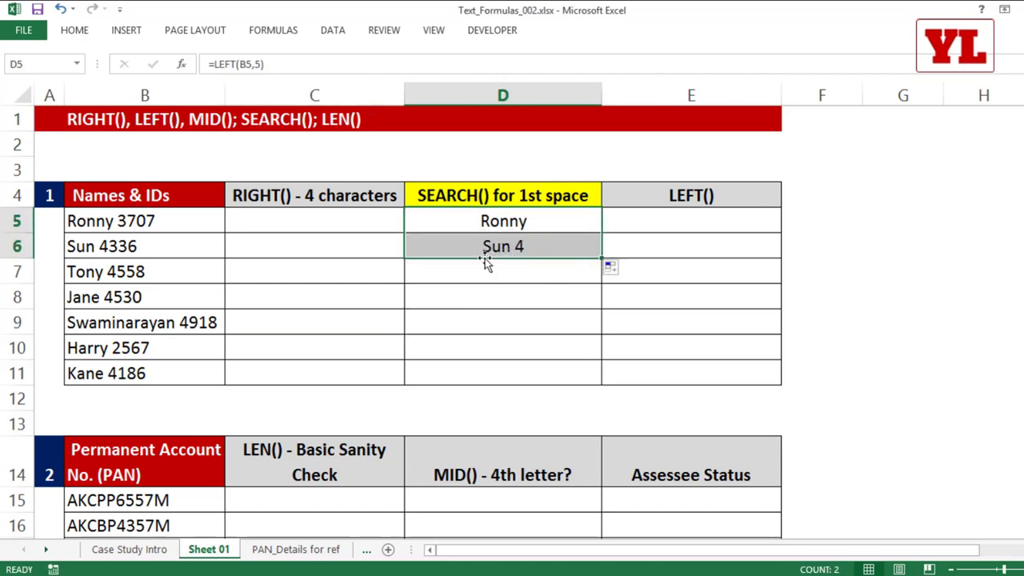
Change D5 to =LEFT(B5,SEARCH(" ",B5)) so the count follows the first space.
click(514, 220)
double_click(514, 221)
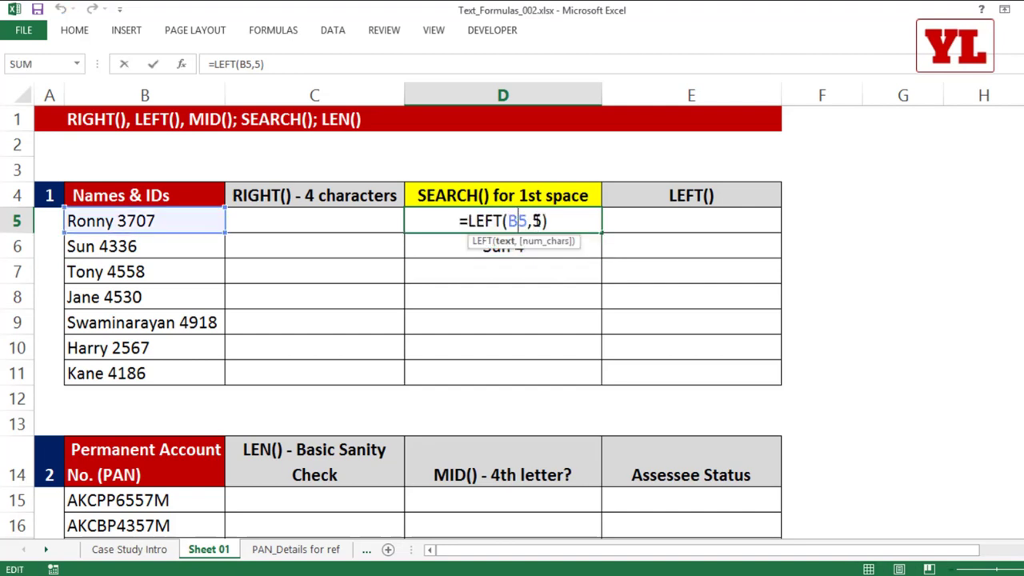
double_click(536, 221)
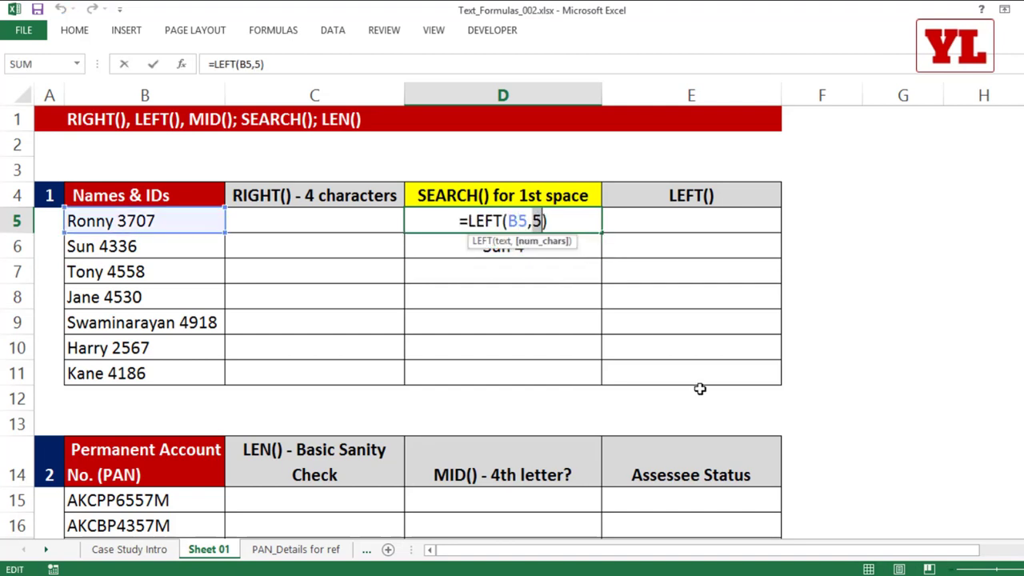
text(sear)
key(Tab)
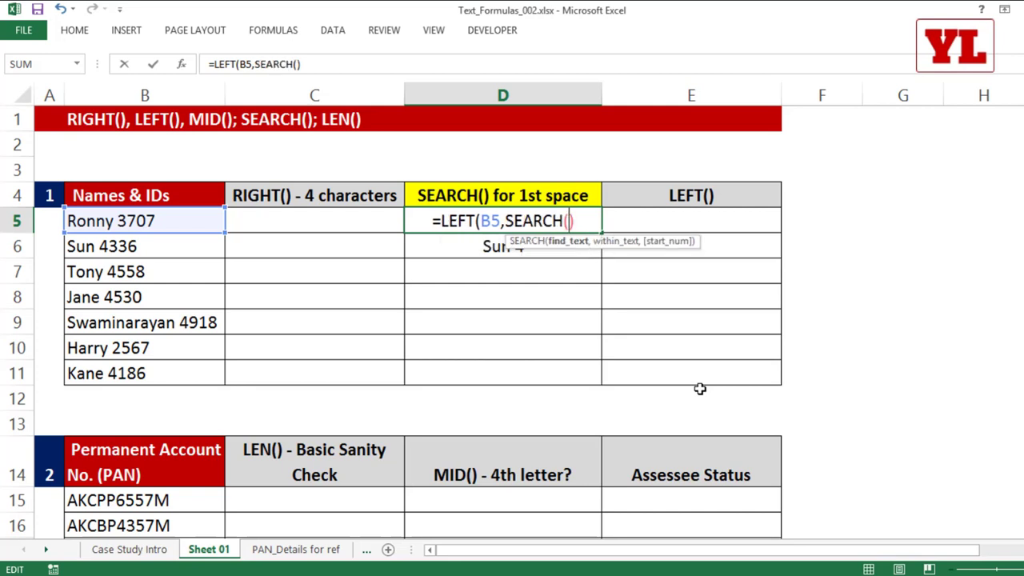
text())
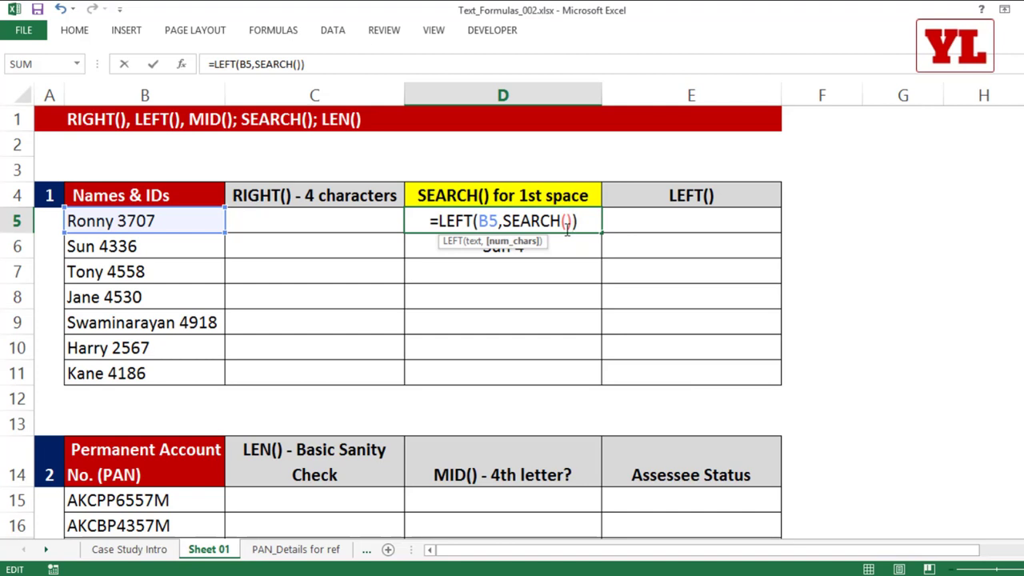
click(566, 221)
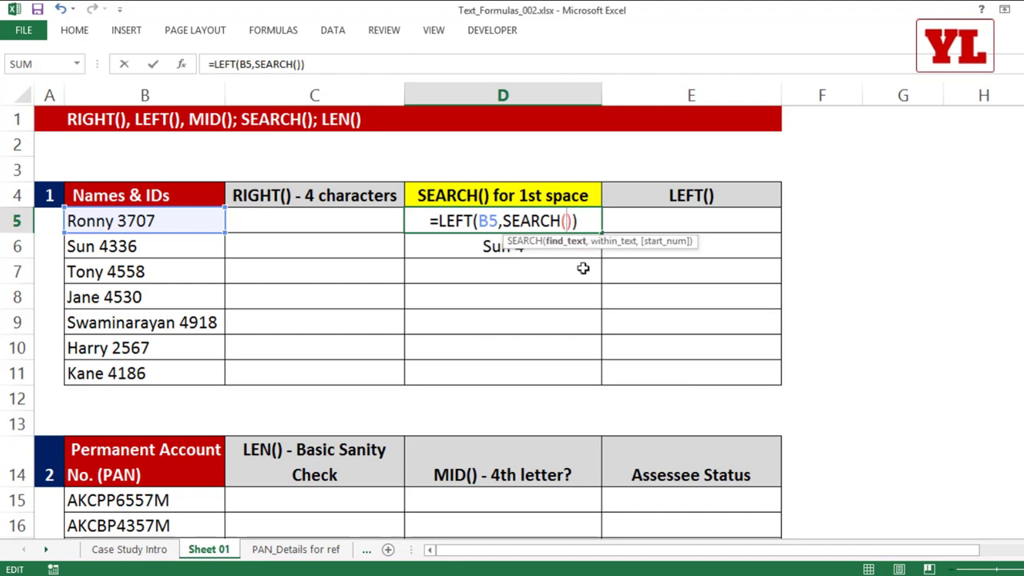
text(" ")
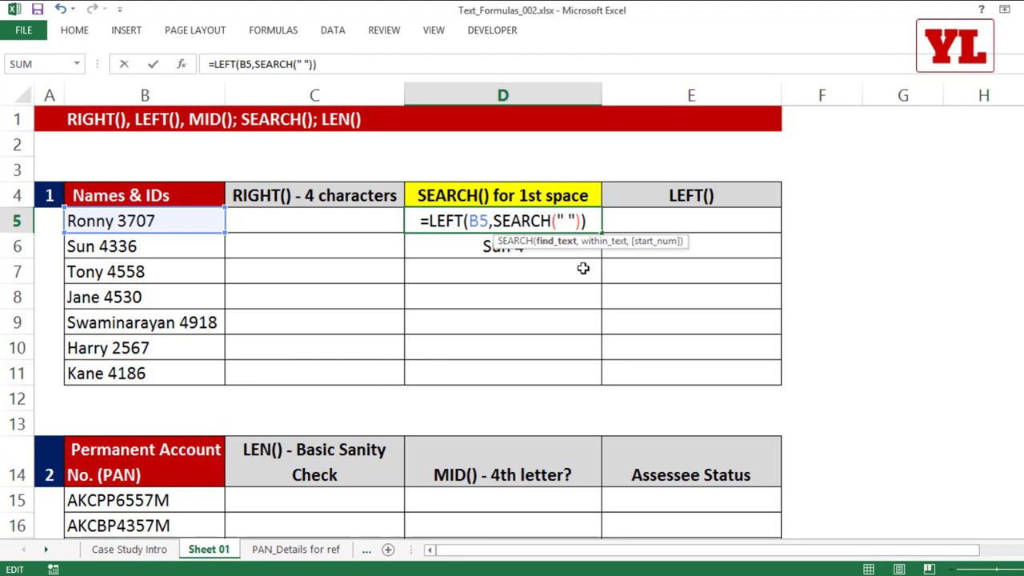
text(,)
click(176, 218)
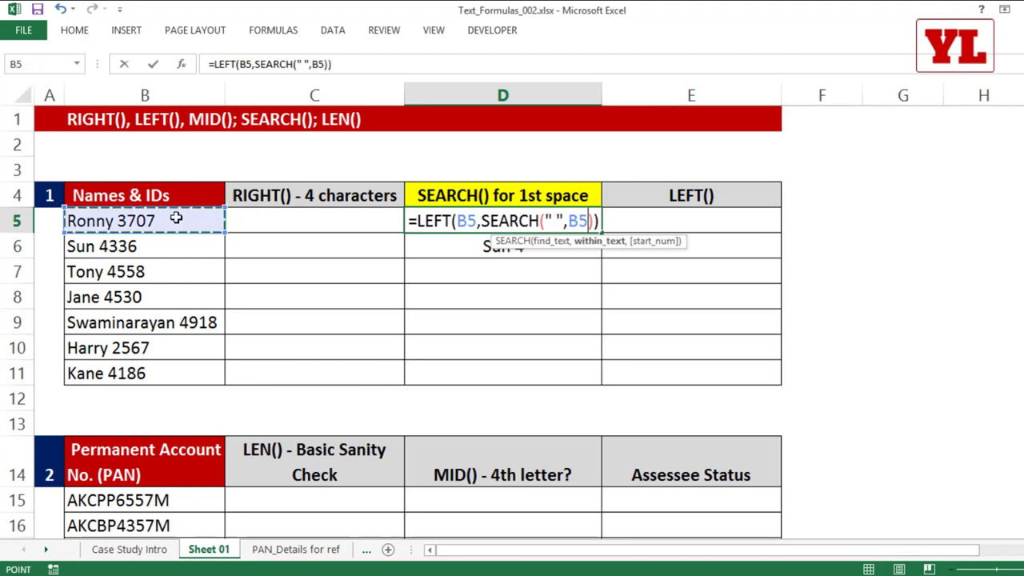
key(Return)
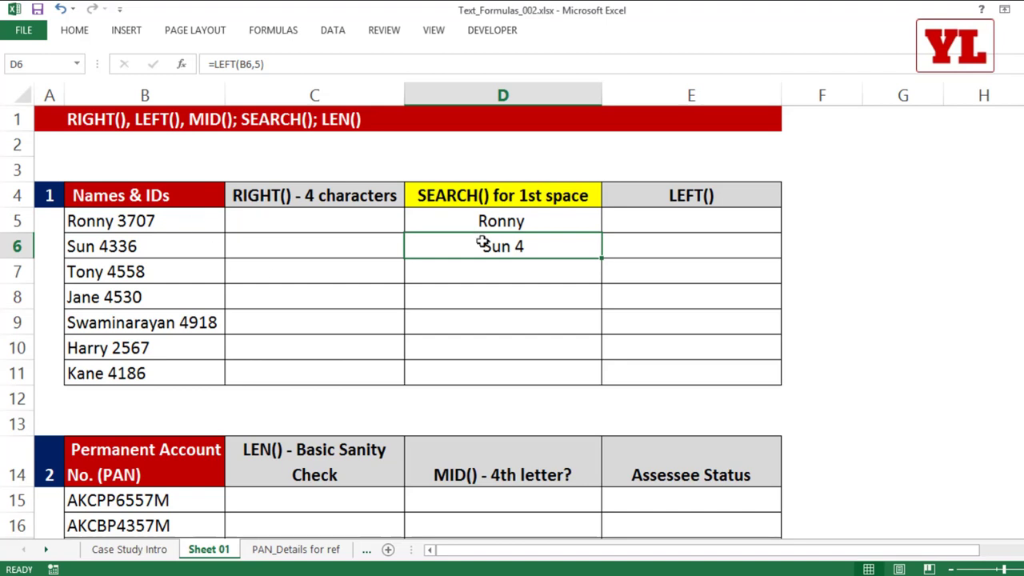
Fill the first-name formula from D5 down to D11.
click(579, 223)
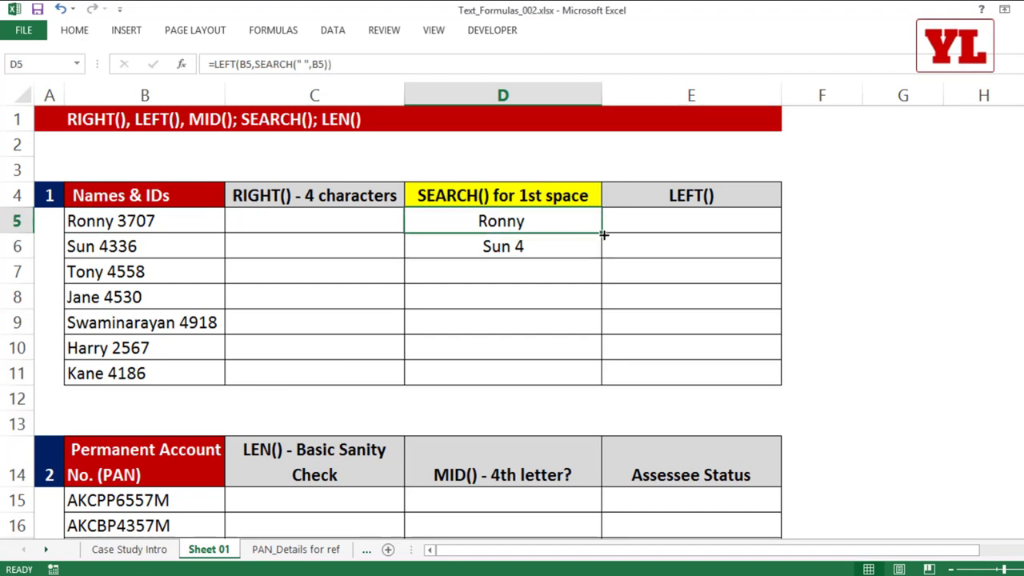
drag(603, 235, 600, 376)
click(808, 214)
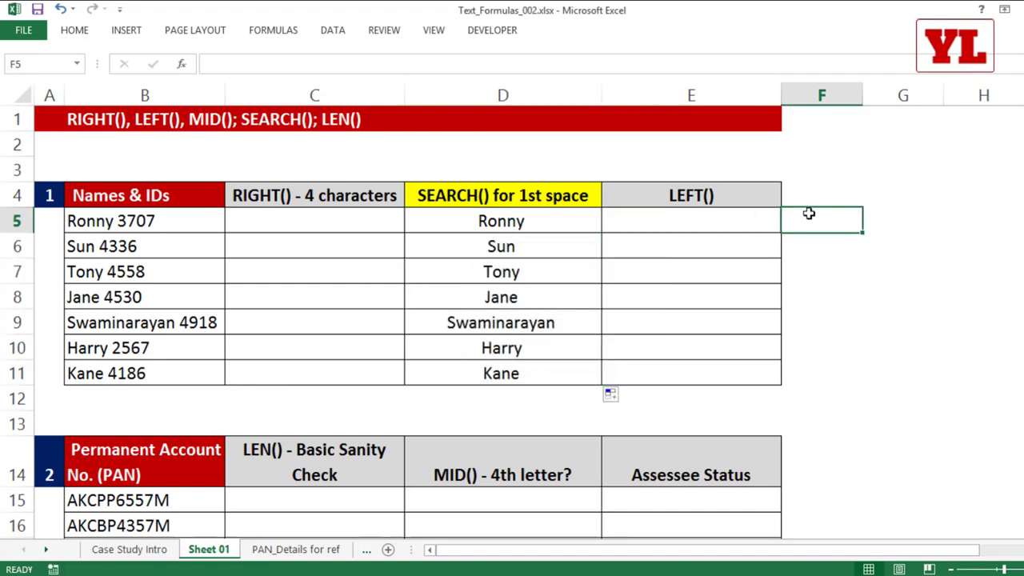
Enter =LEN(D5) in F5 to check the first name's length.
text(=len)
key(Tab)
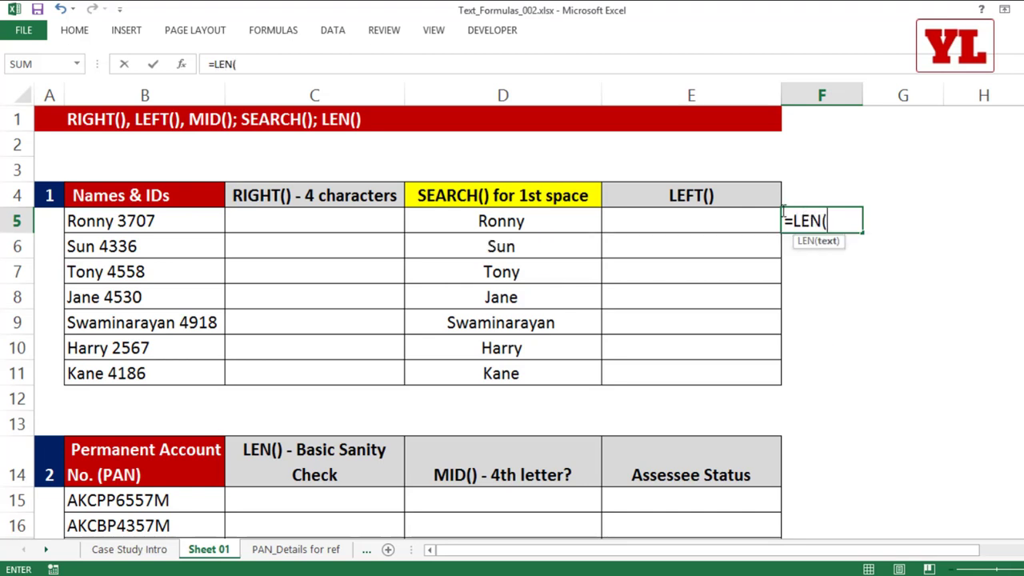
click(529, 222)
key(Return)
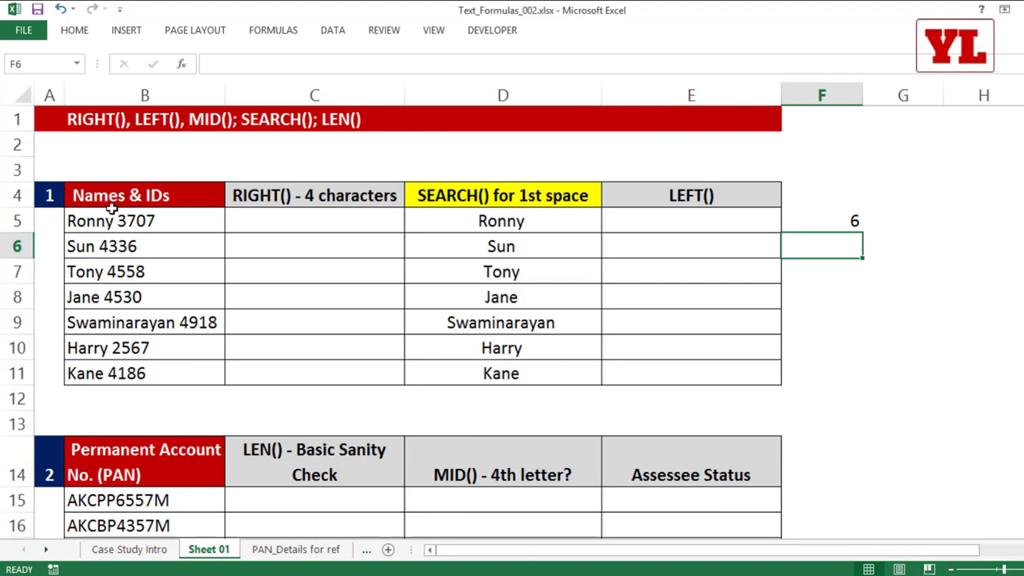
Change D5 to =LEFT(B5,SEARCH(" ",B5)-1) and fill it down to D11.
double_click(519, 221)
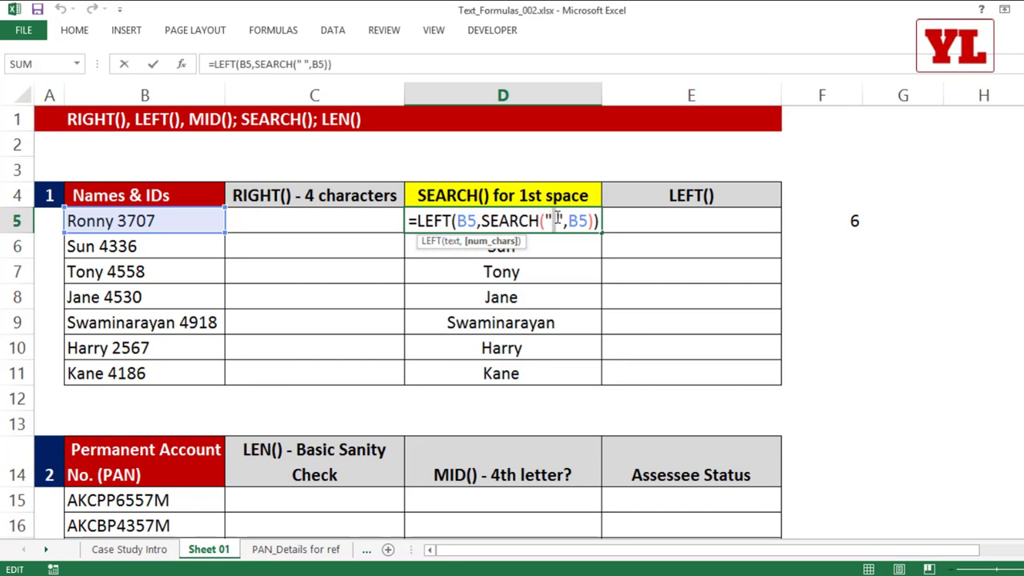
click(588, 226)
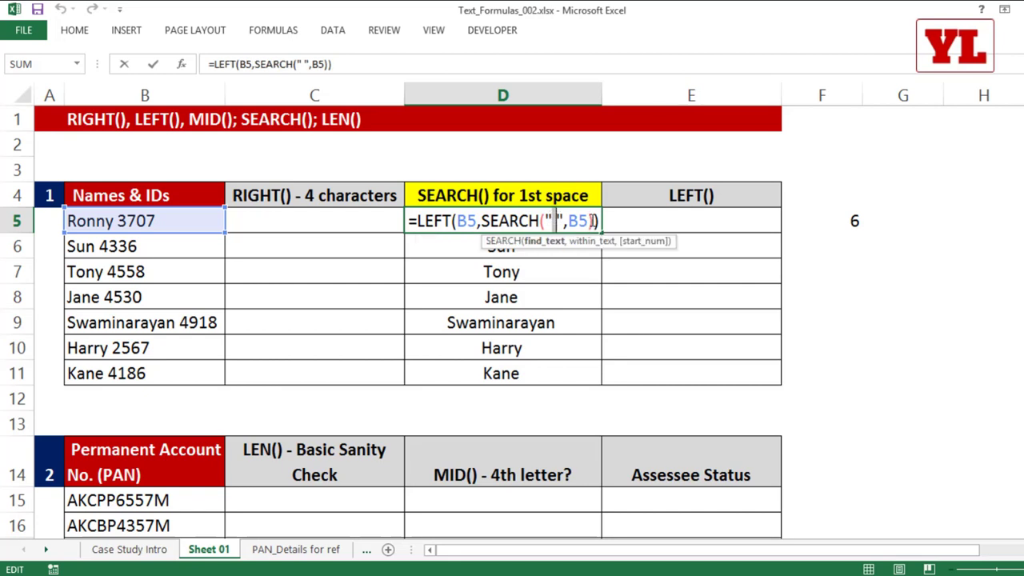
key(Right)
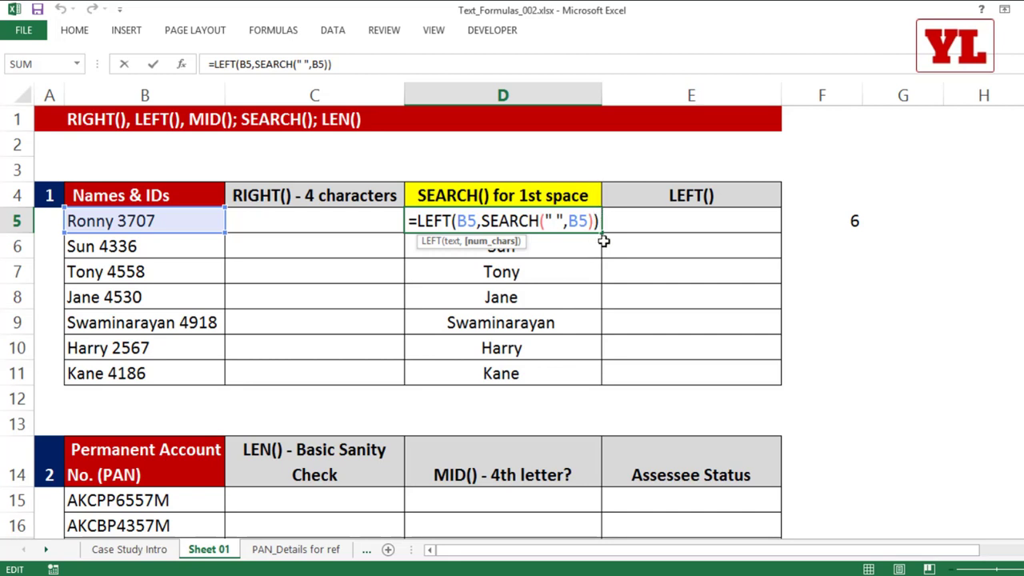
text(-1)
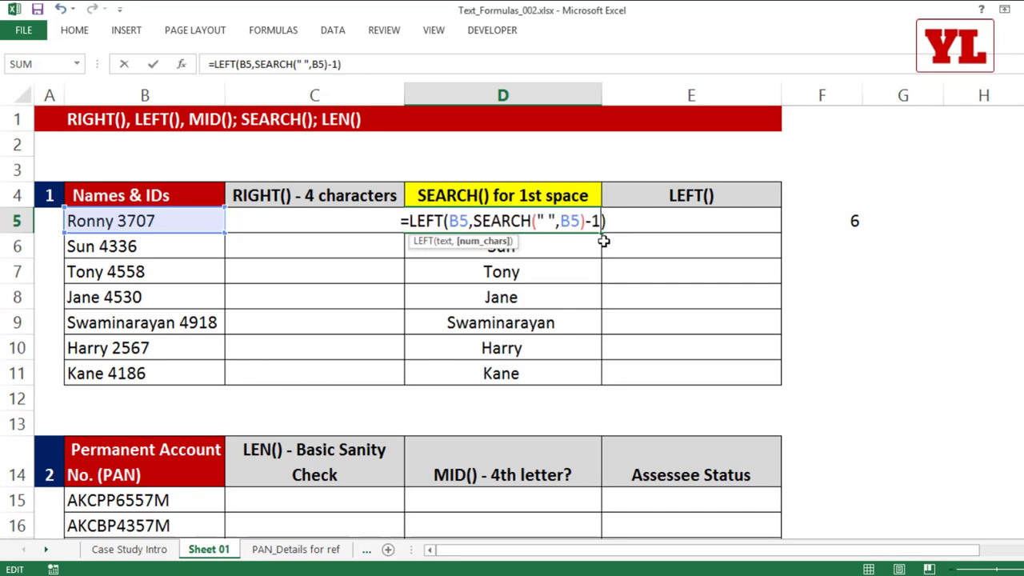
key(Return)
click(580, 227)
double_click(601, 233)
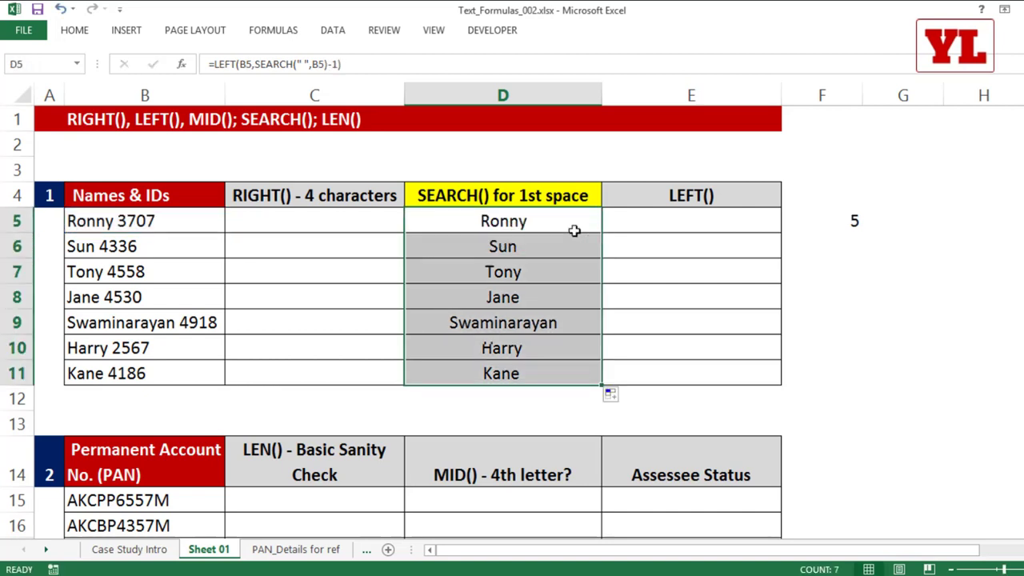
click(848, 228)
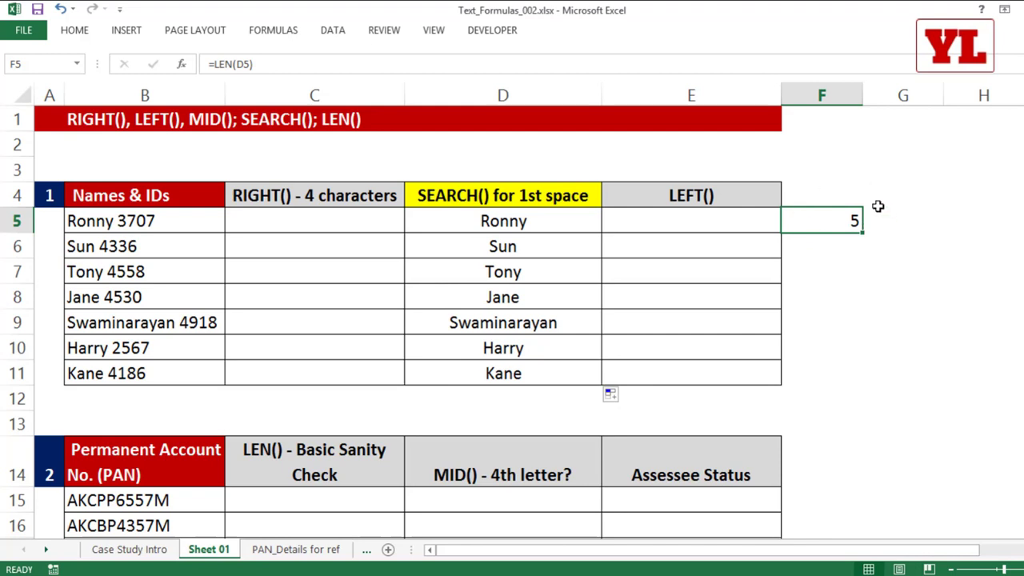
double_click(549, 221)
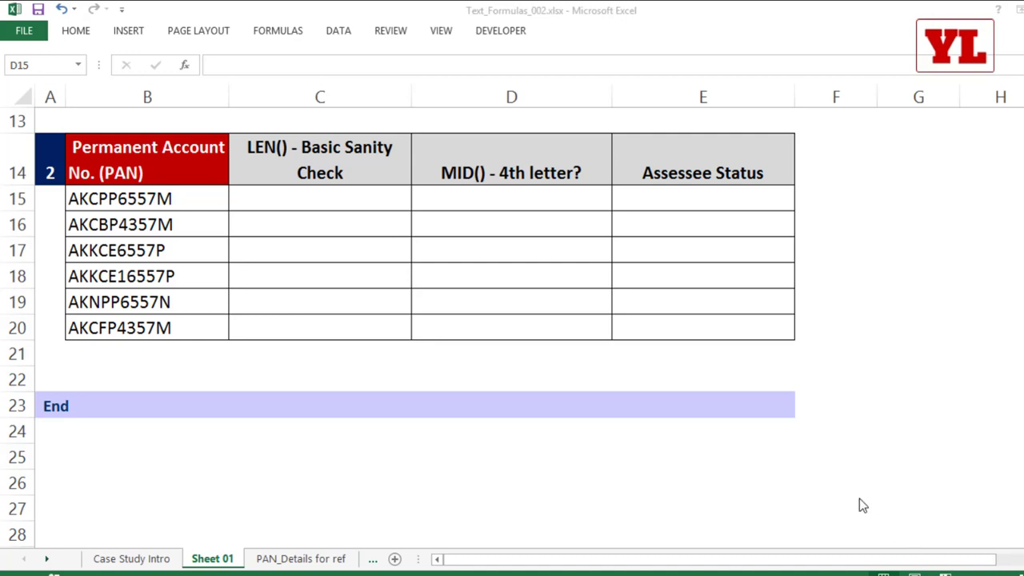
click(184, 243)
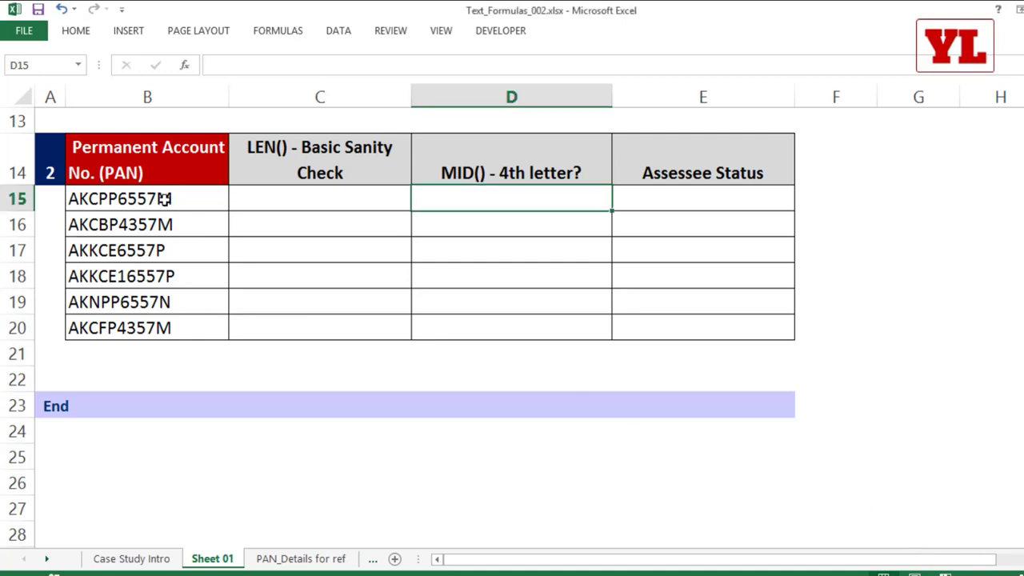
drag(164, 199, 171, 329)
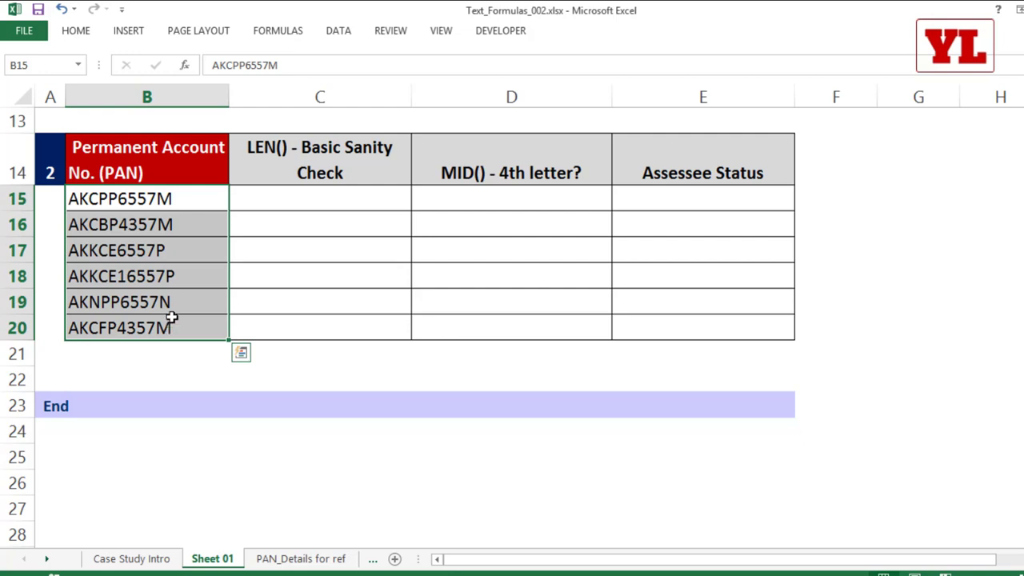
double_click(119, 198)
drag(116, 195, 31, 190)
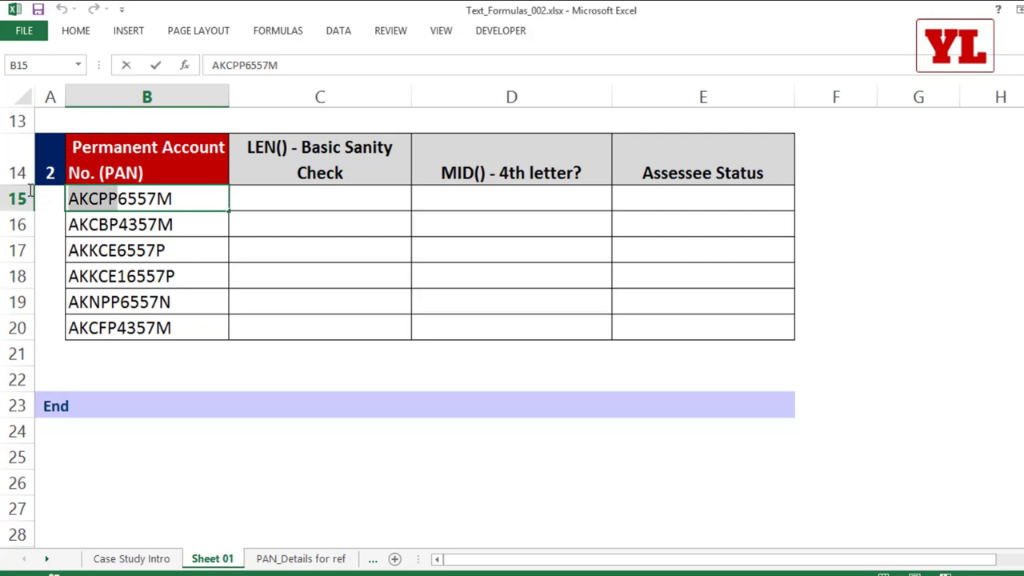
drag(118, 198, 174, 199)
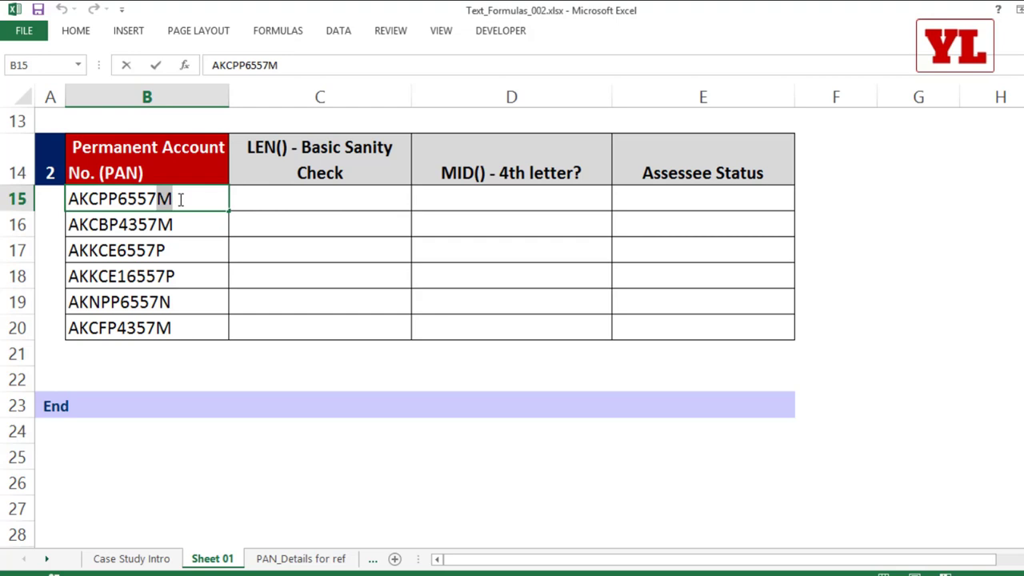
click(189, 277)
double_click(99, 200)
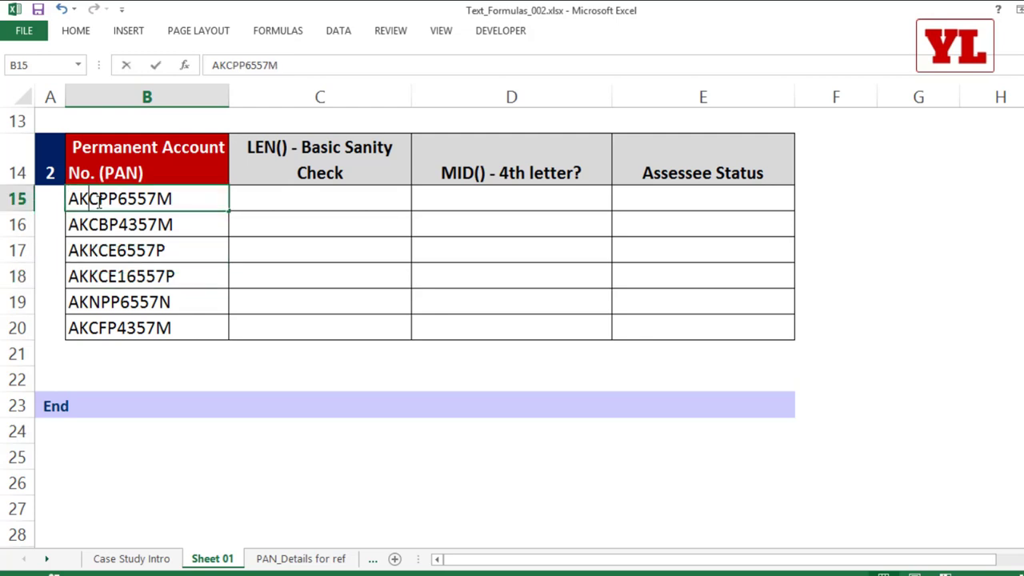
drag(98, 202, 106, 200)
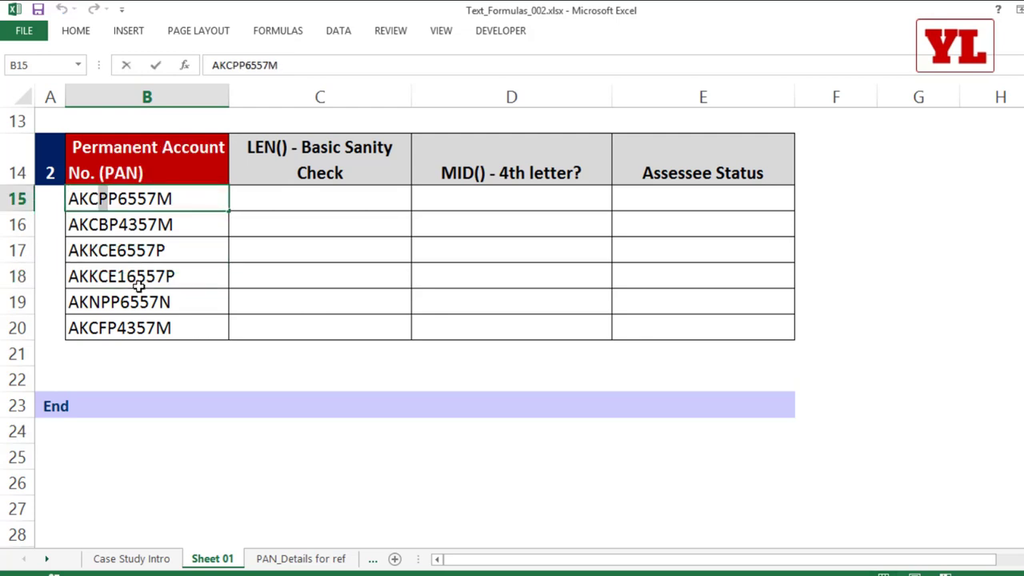
click(320, 452)
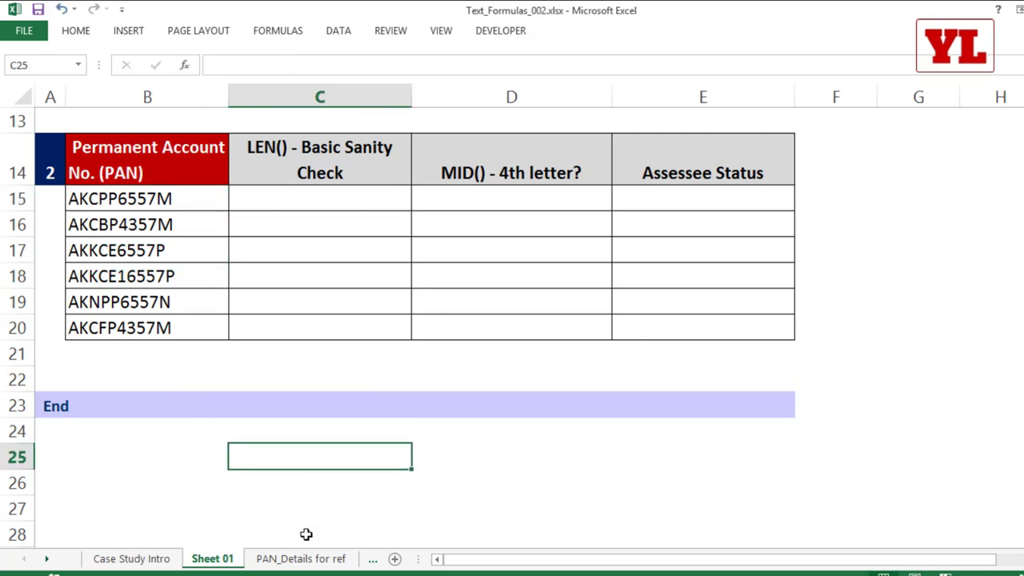
click(301, 559)
scroll(468, 331, up, 5)
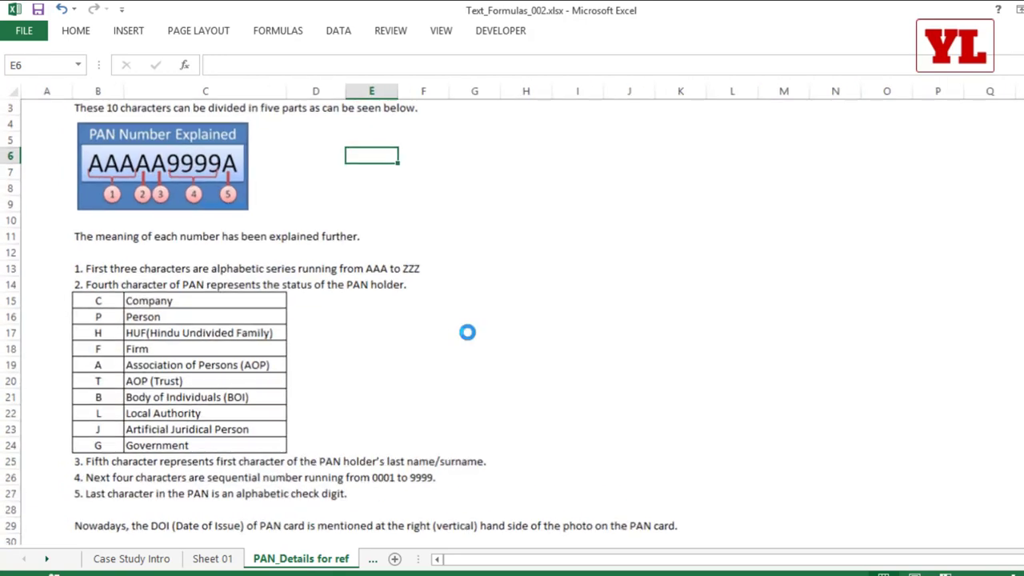
scroll(468, 331, up, 2)
scroll(347, 270, down, 2)
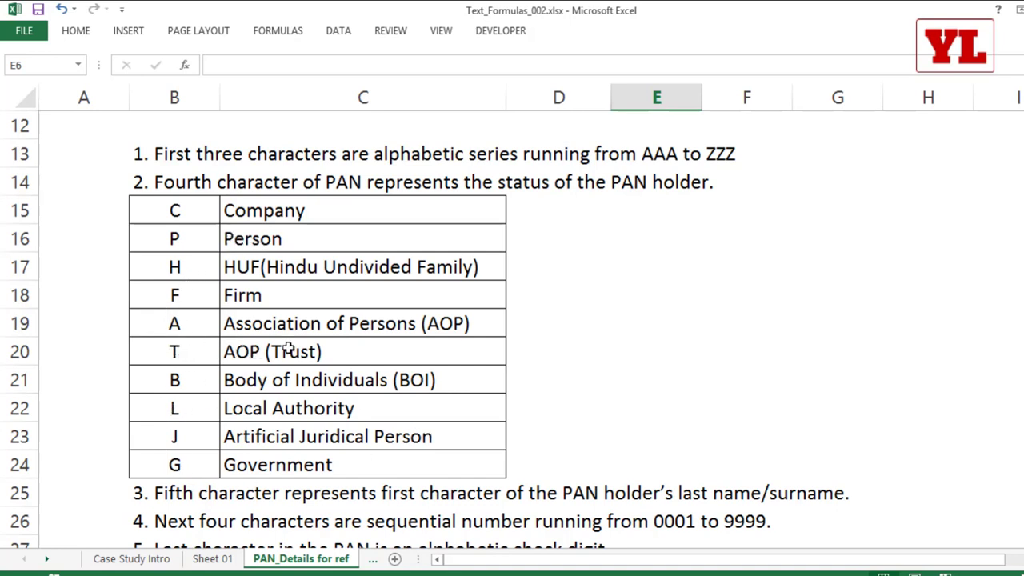
click(212, 558)
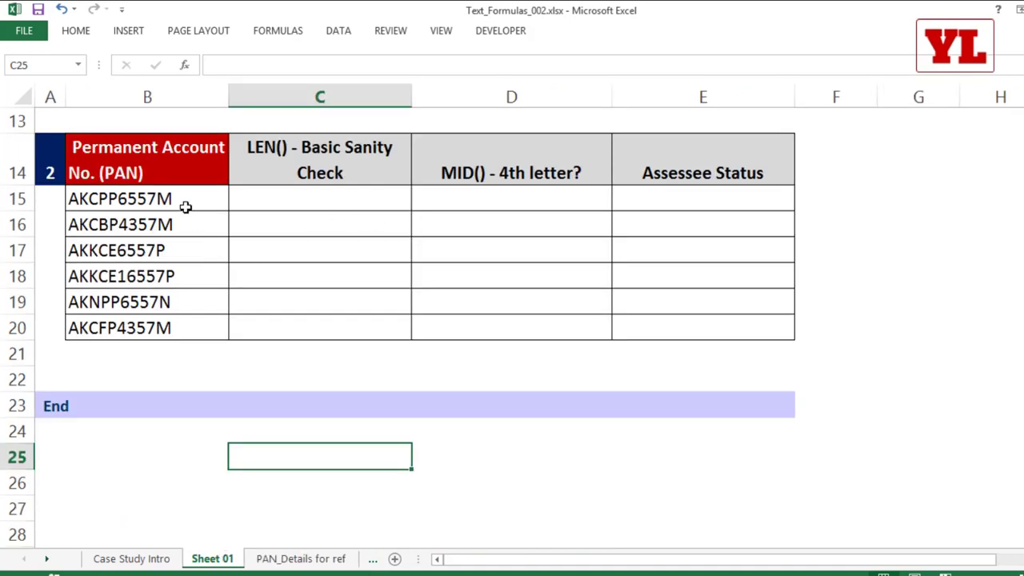
Enter =LEFT(B15,4) in D15 to show AKCP from the first PAN.
click(185, 201)
drag(181, 224, 179, 325)
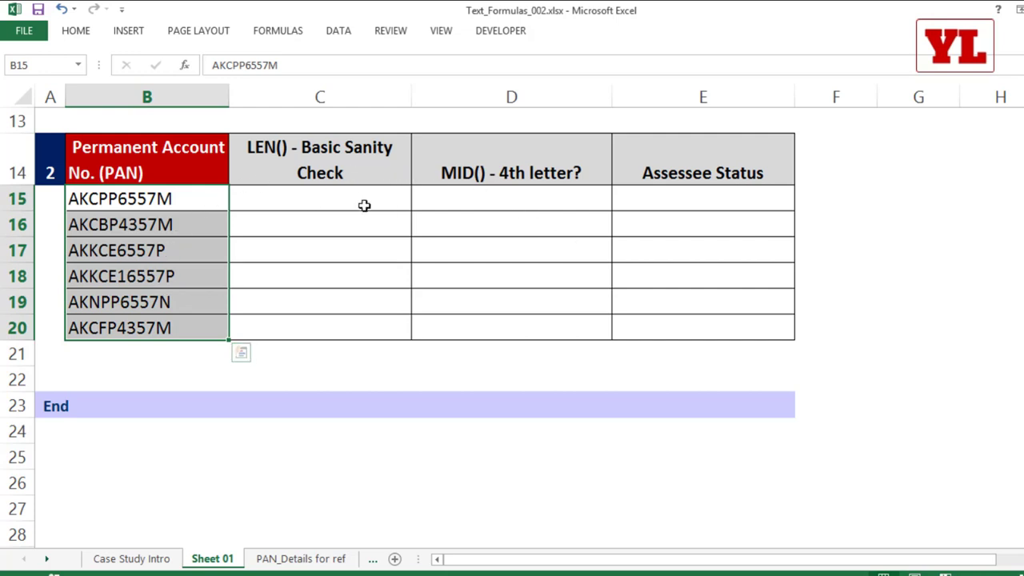
click(524, 196)
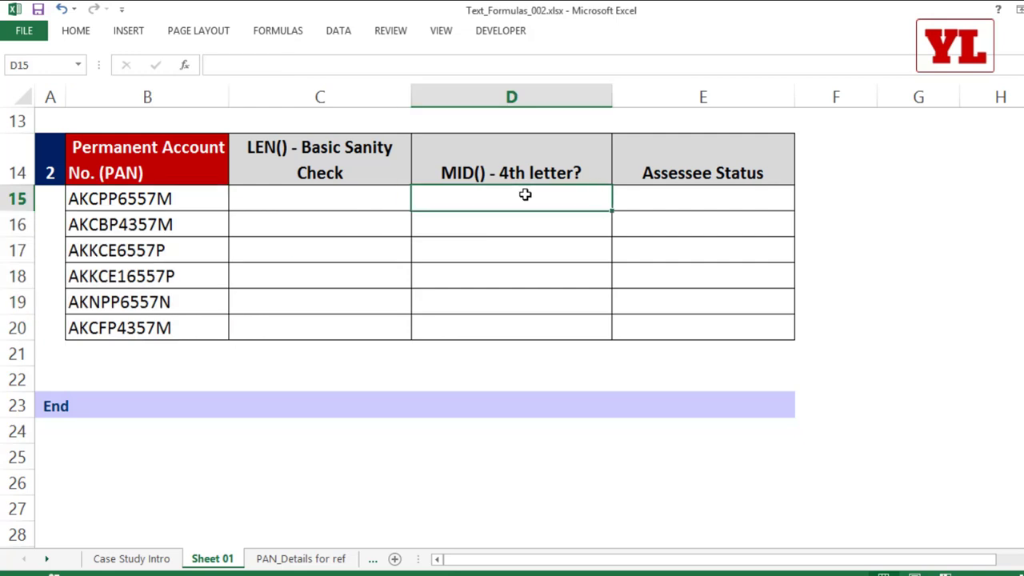
text(=le)
key(Tab)
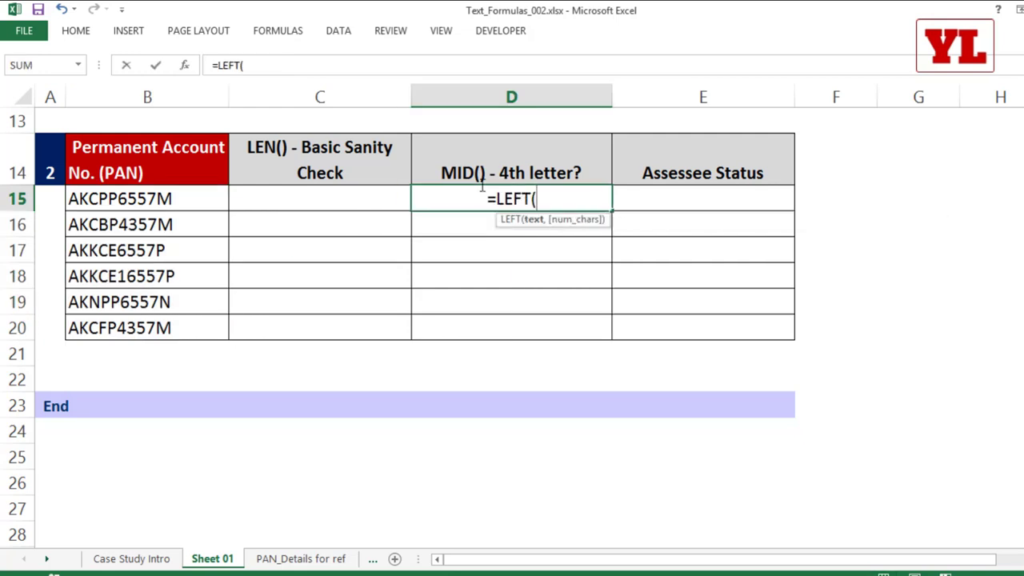
click(148, 199)
text(,)
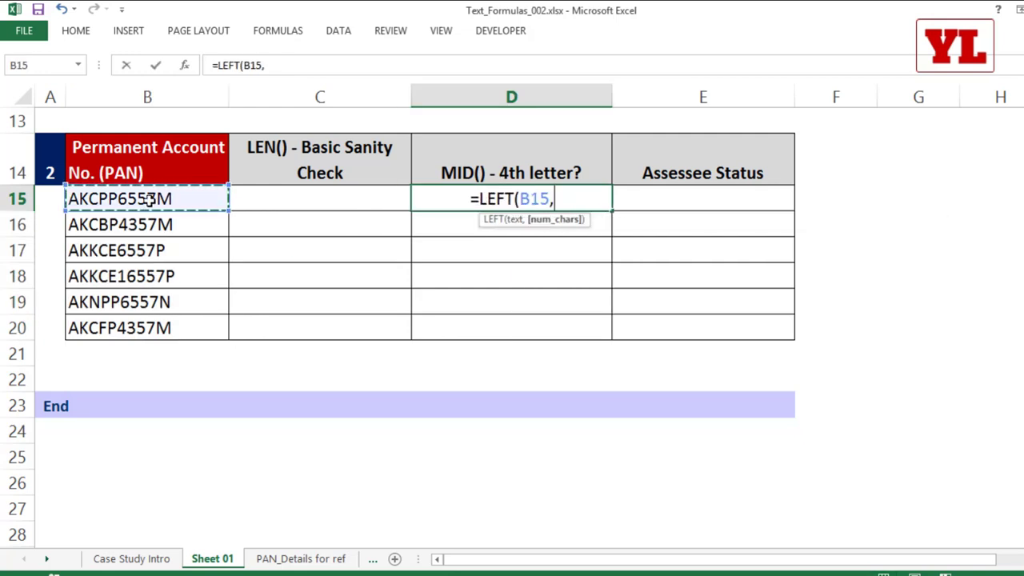
text(4))
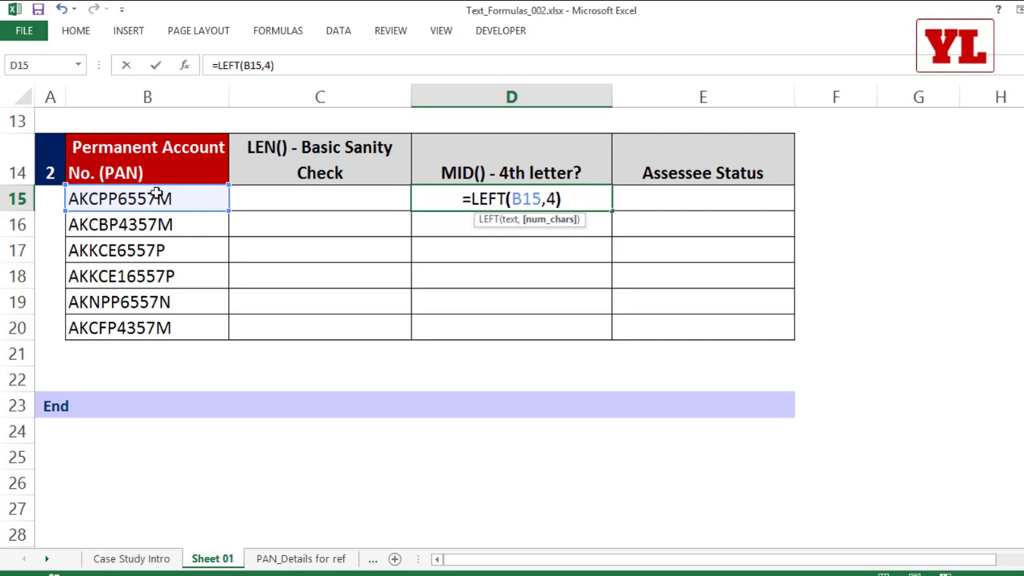
key(Return)
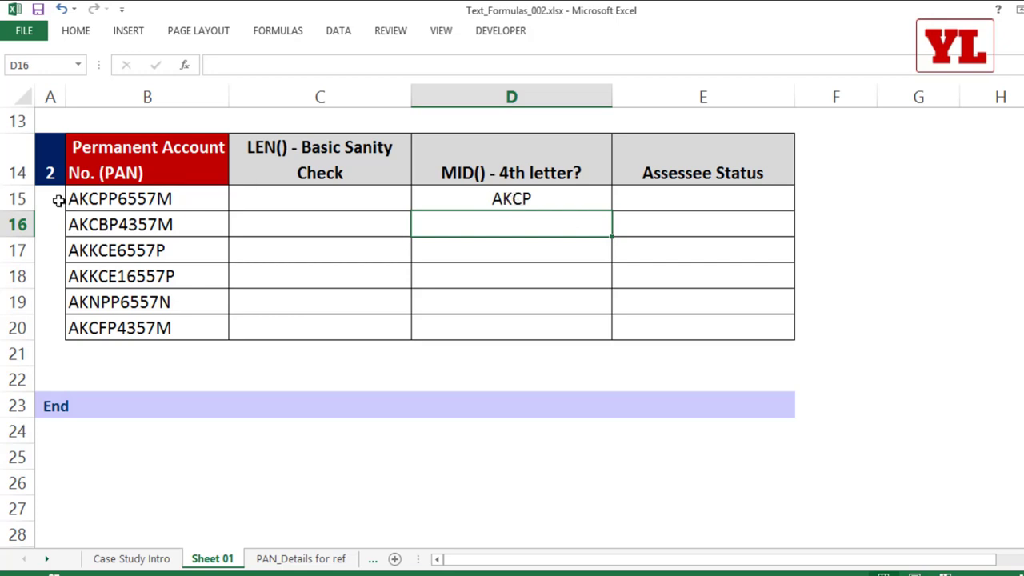
Enter =MID(B15,4,1) in D15 and fill it down to D20.
click(498, 198)
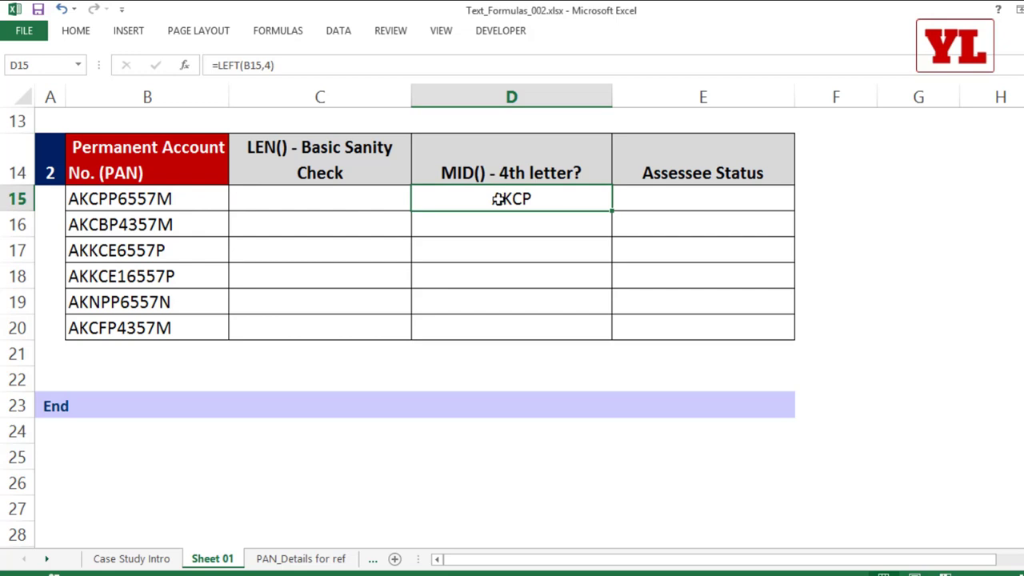
text(=mi)
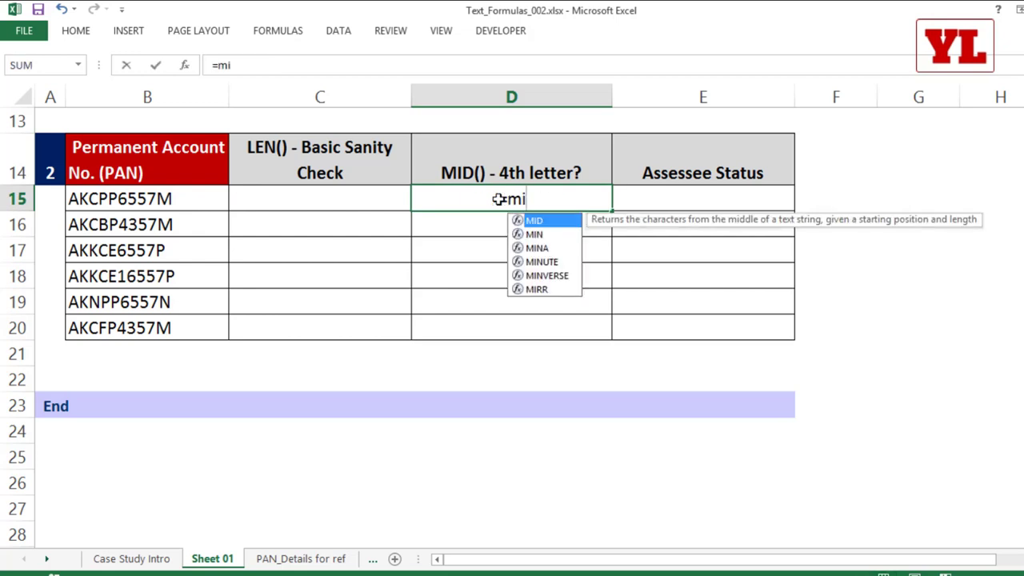
key(Tab)
click(116, 198)
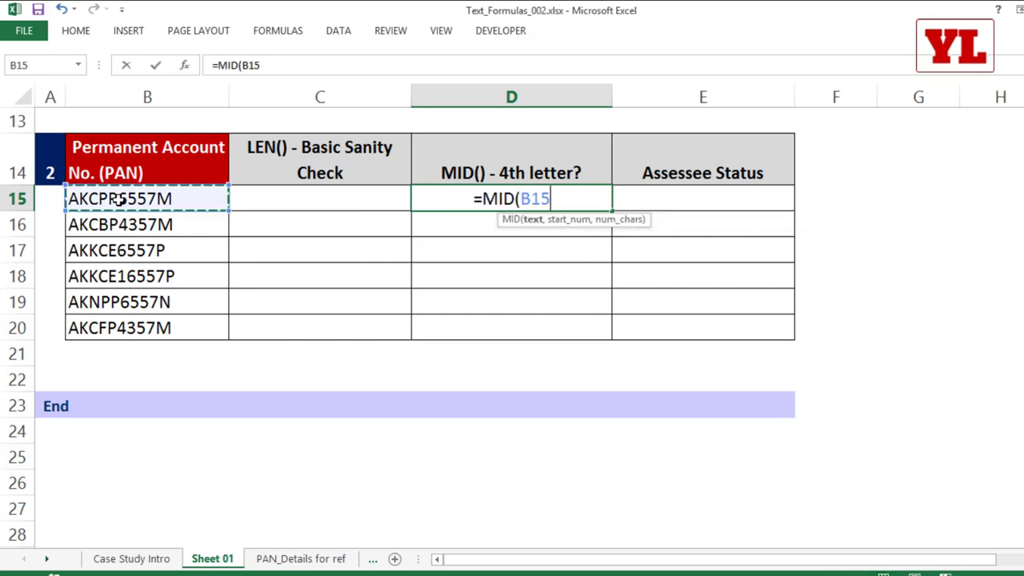
text(,)
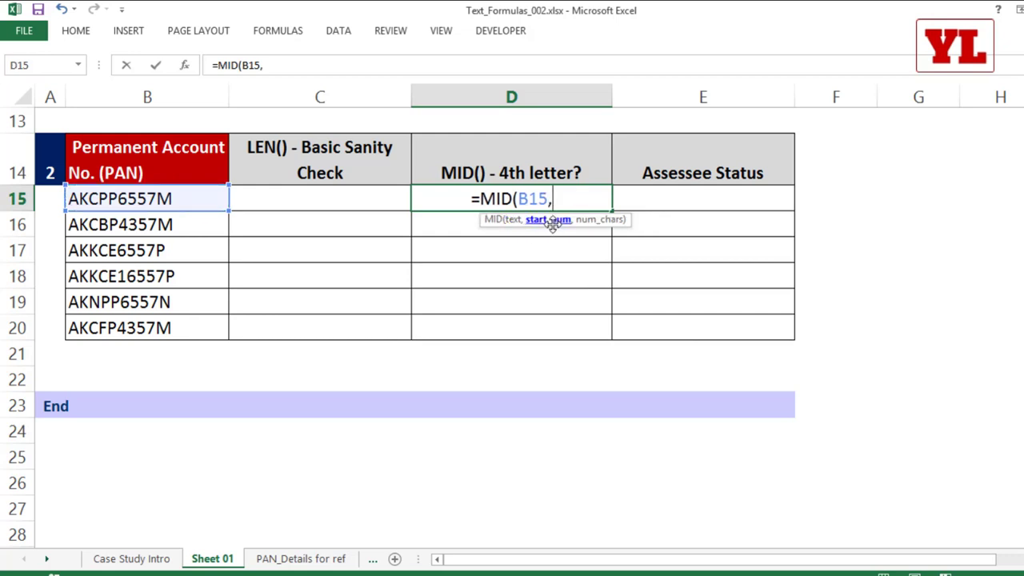
text(4,)
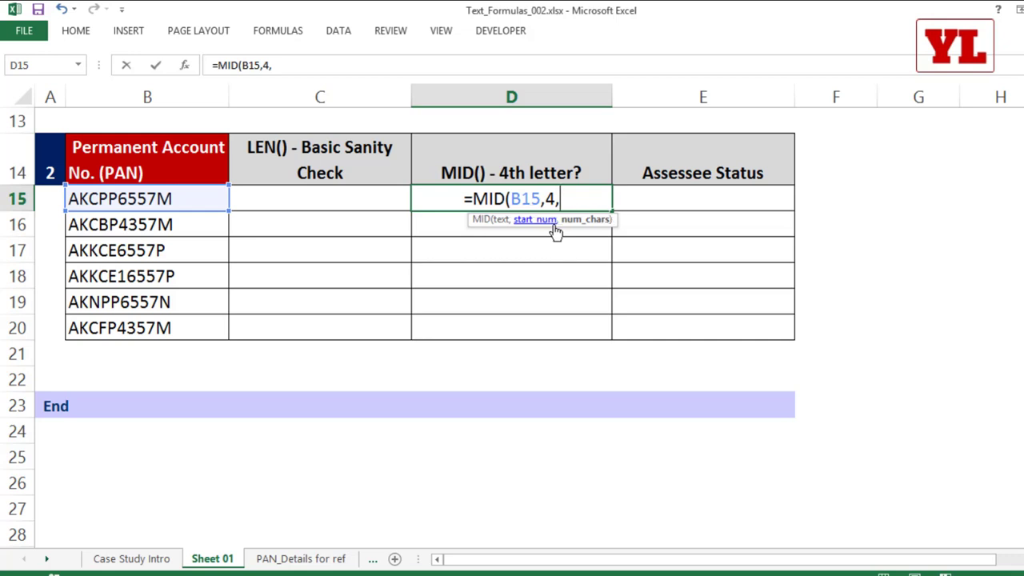
text(1))
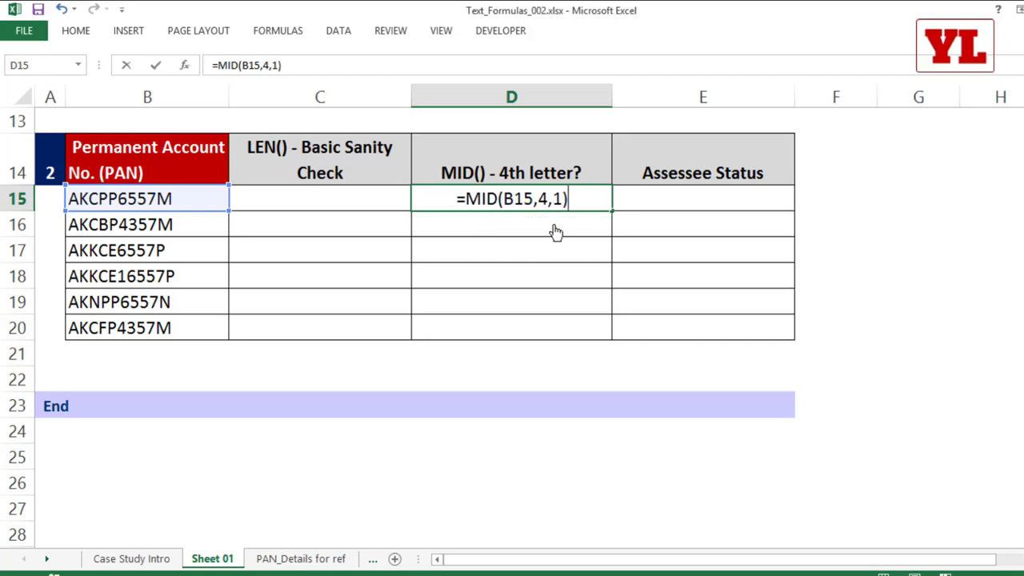
key(ctrl+Return)
double_click(613, 214)
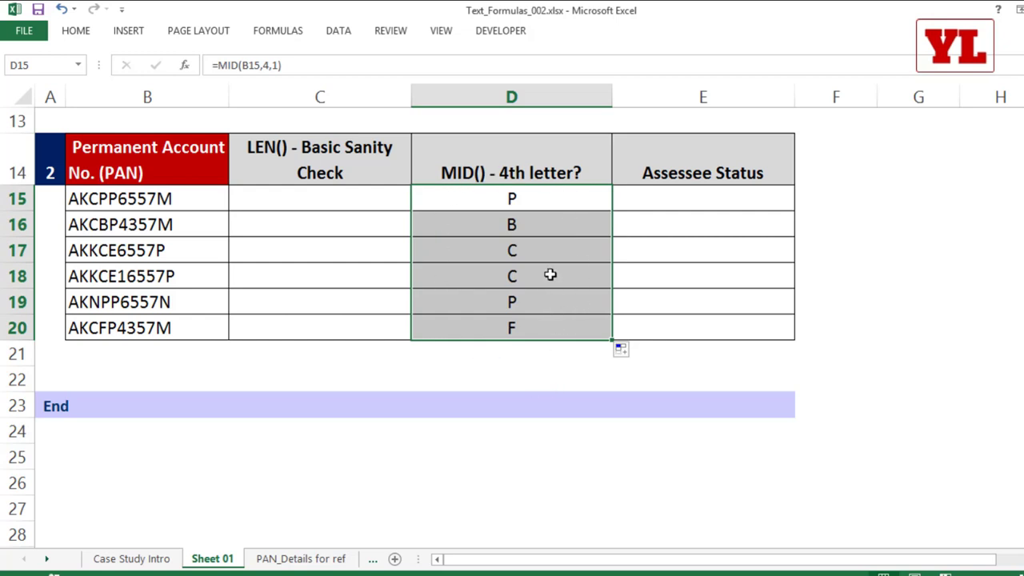
Test D15 with a character count of 2 and refill the column.
double_click(536, 197)
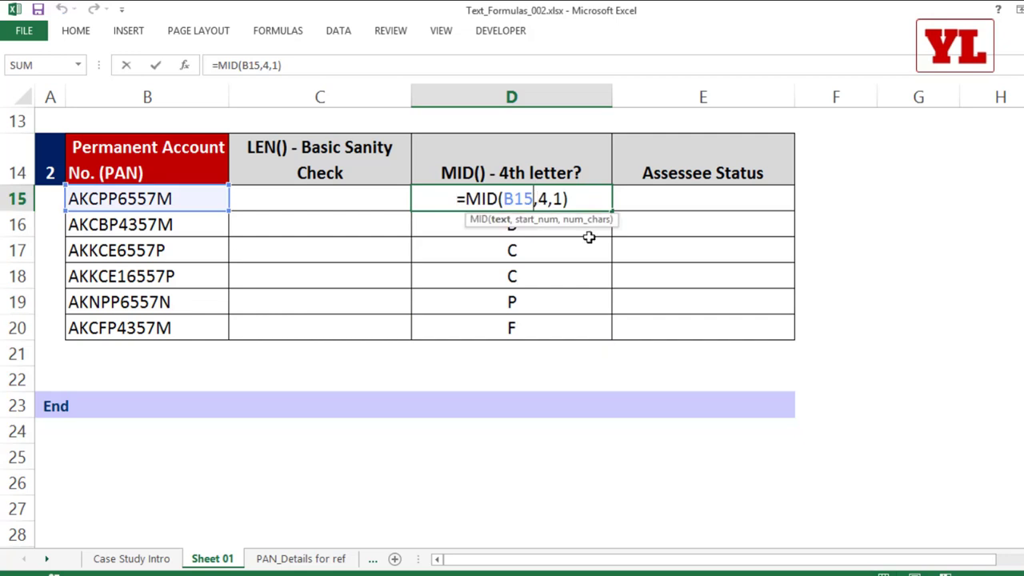
double_click(562, 197)
text(2)
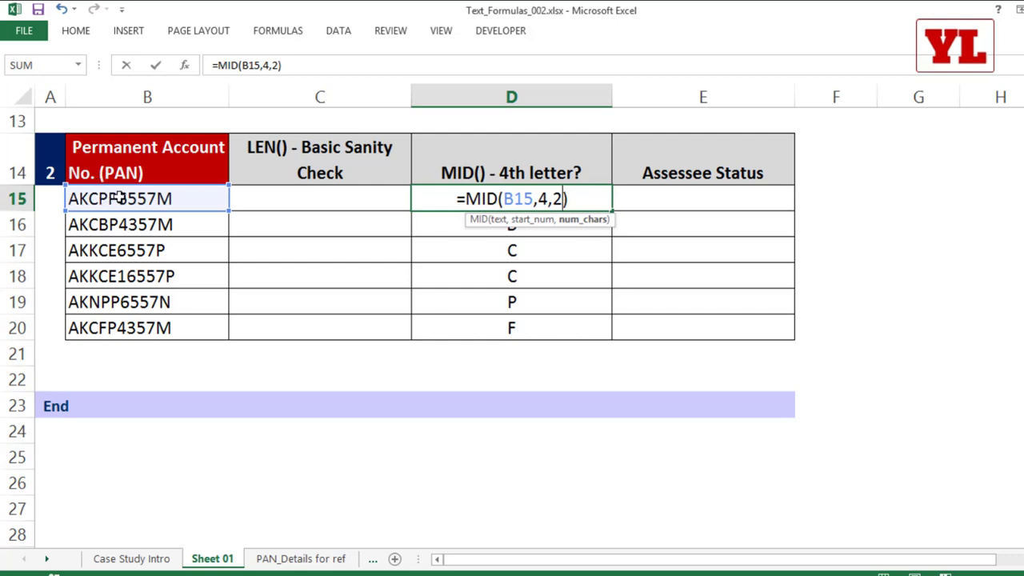
key(Return)
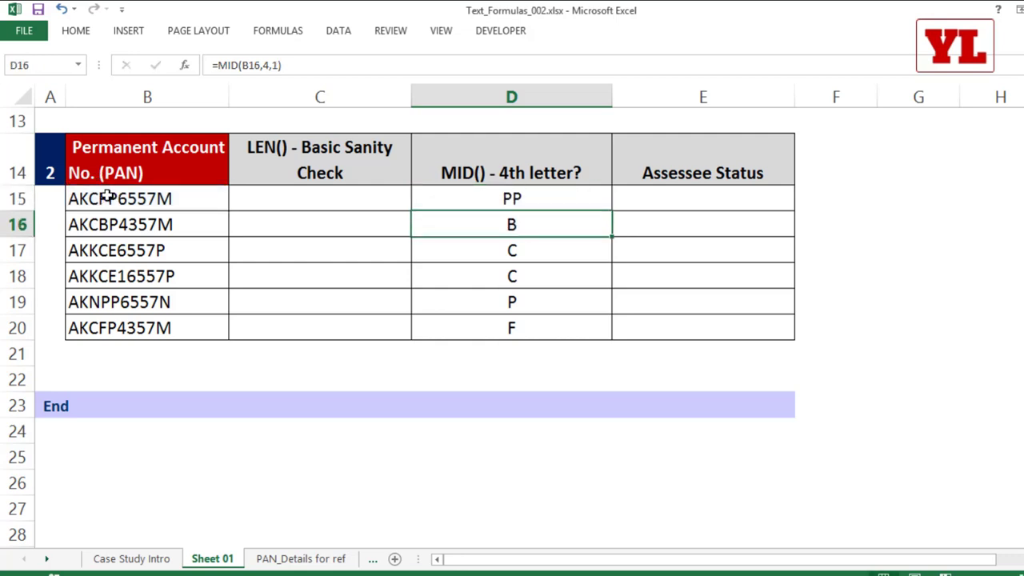
click(578, 201)
double_click(613, 211)
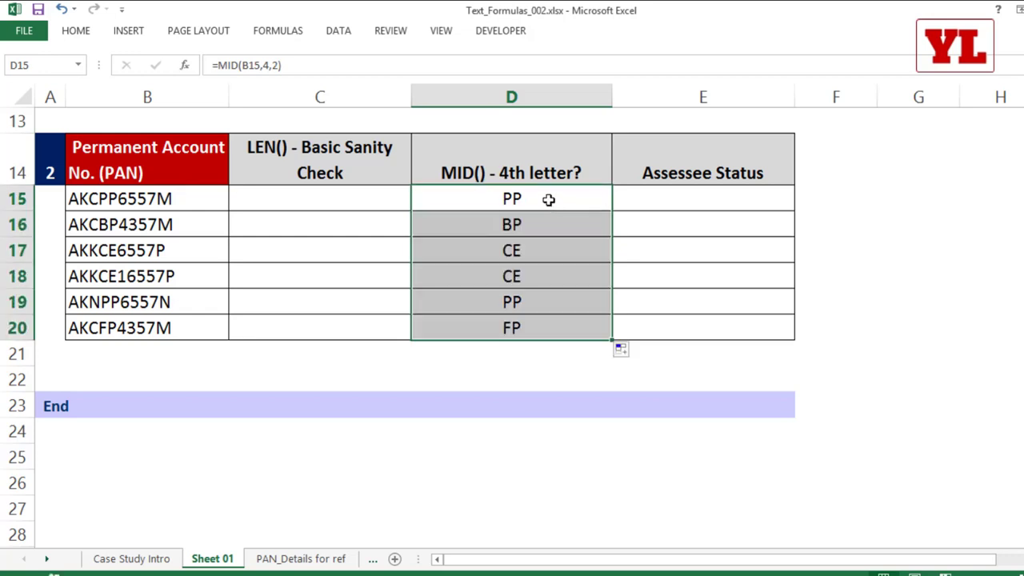
Revert D15 to =MID(B15,4,1) and refill D16:D20.
double_click(549, 200)
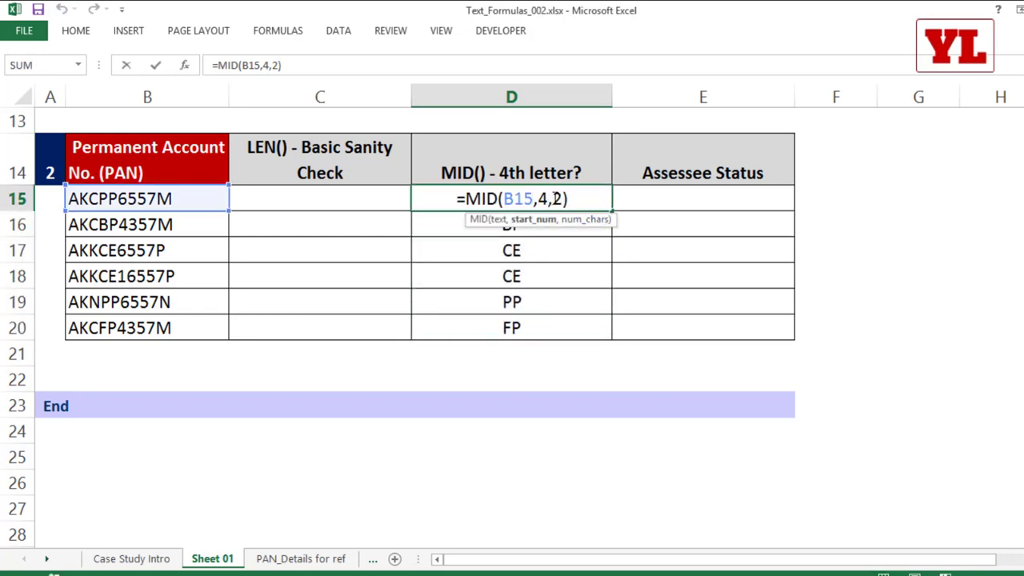
double_click(557, 199)
text(1)
key(ctrl+Return)
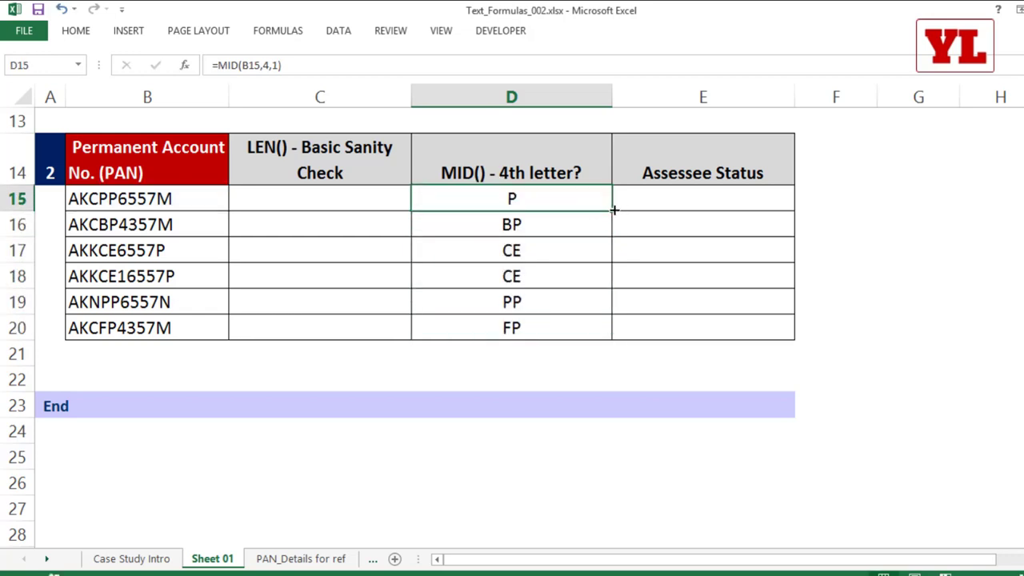
double_click(613, 211)
click(669, 203)
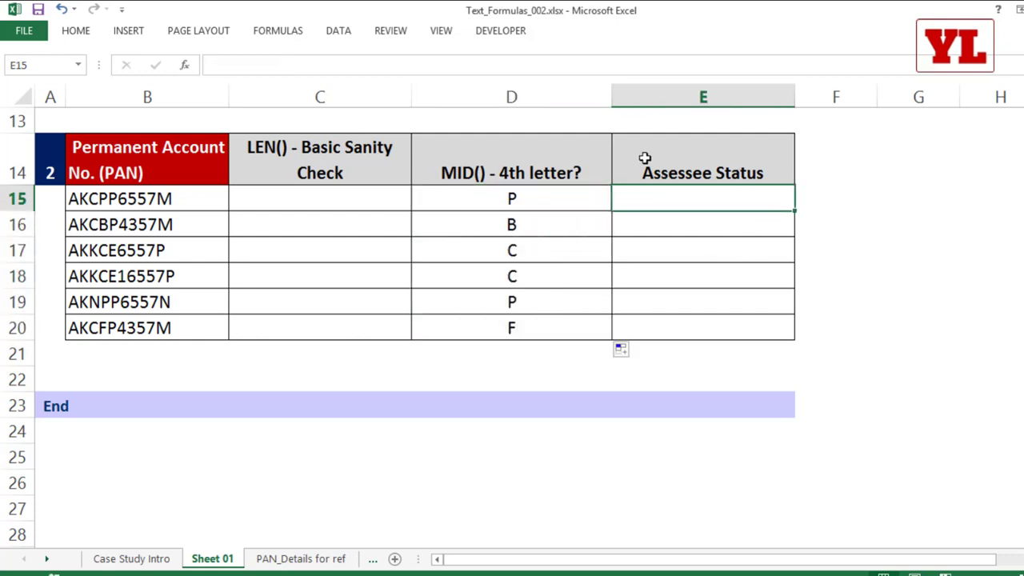
Start a VLOOKUP in E15 on D15 against the absolute range 'PAN_Details for ref'!$B$15:$C$24.
text(=vl)
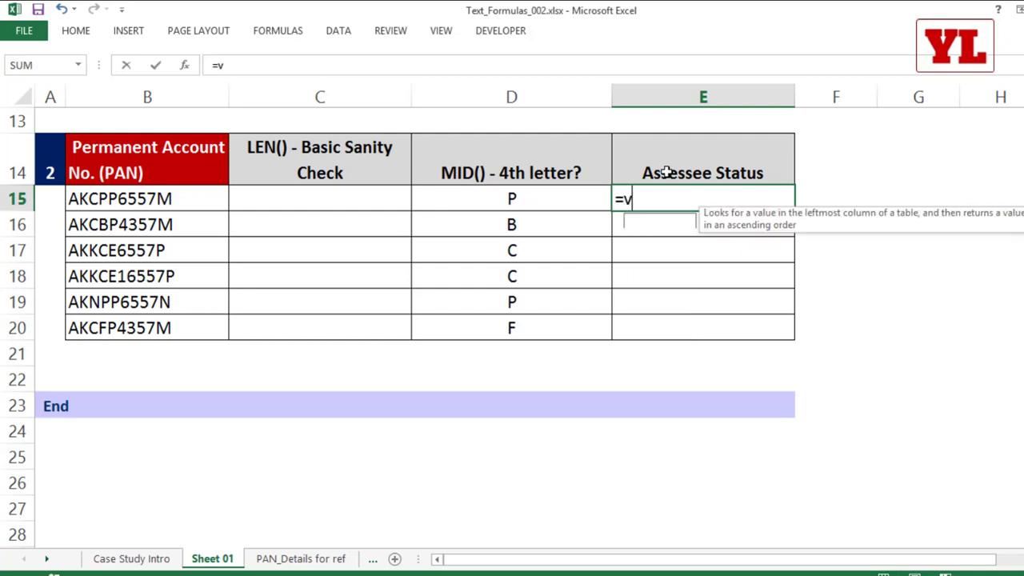
key(Tab)
click(523, 200)
text(,)
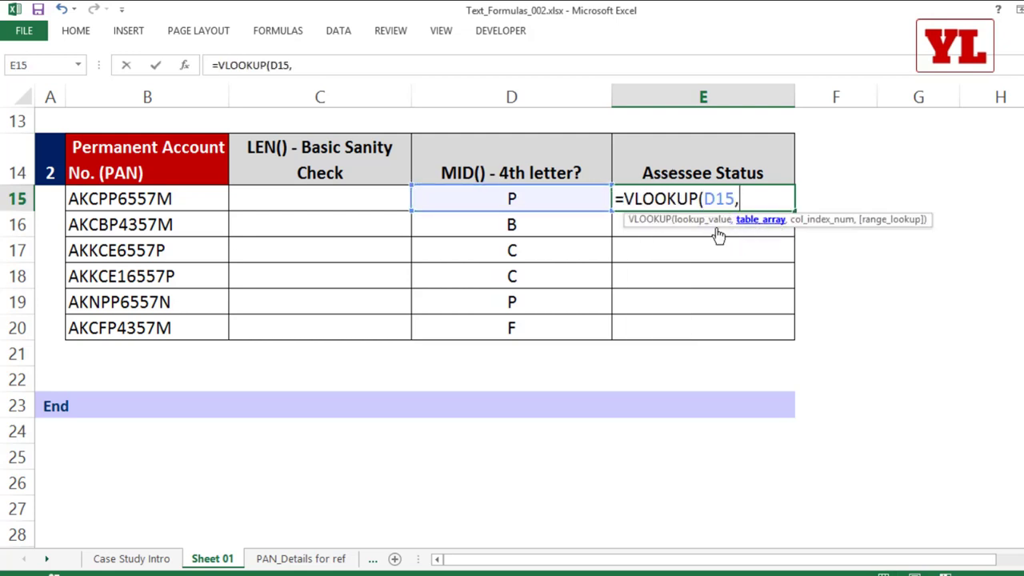
click(292, 557)
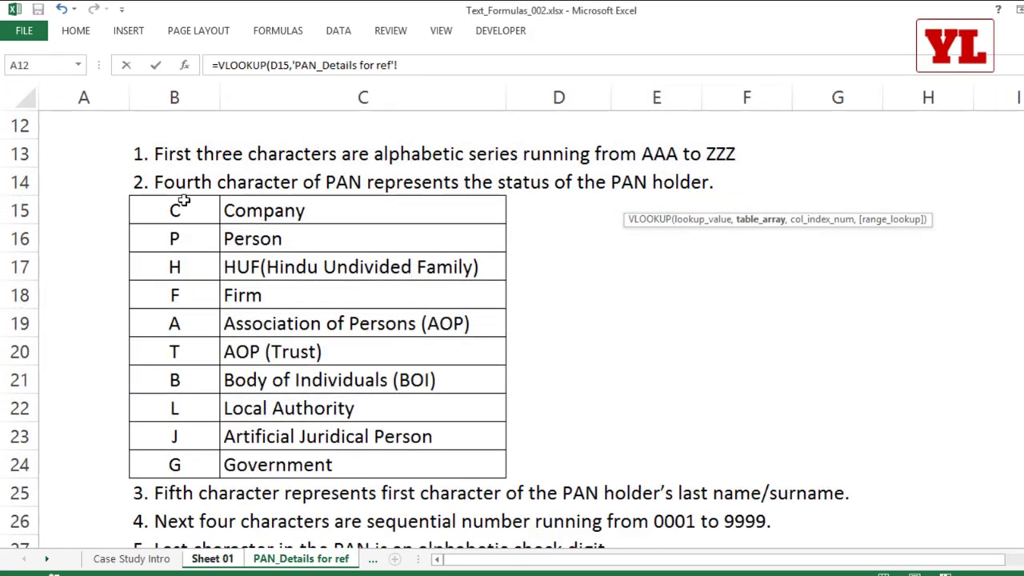
drag(178, 209, 320, 212)
drag(322, 293, 313, 462)
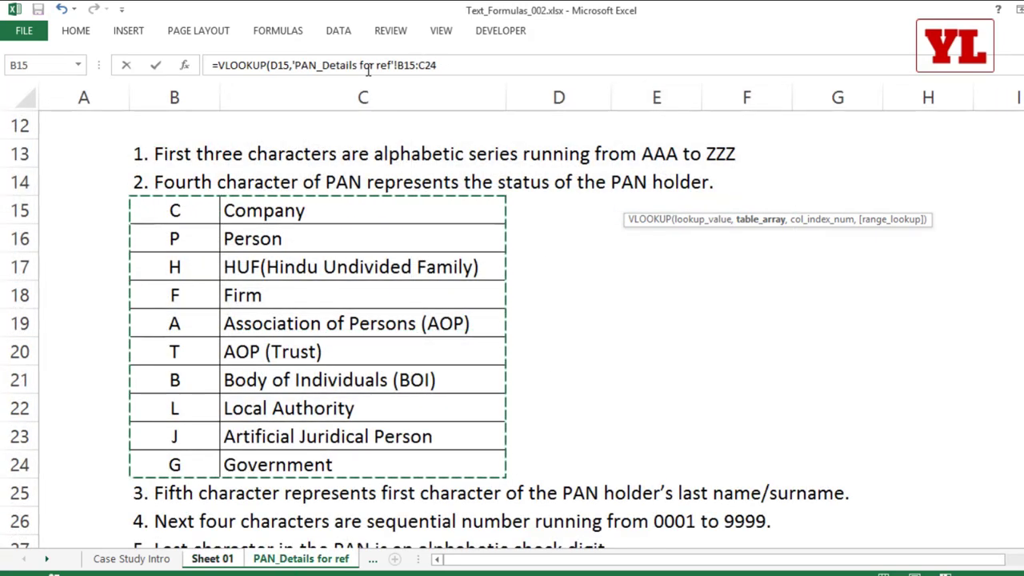
key(F5)
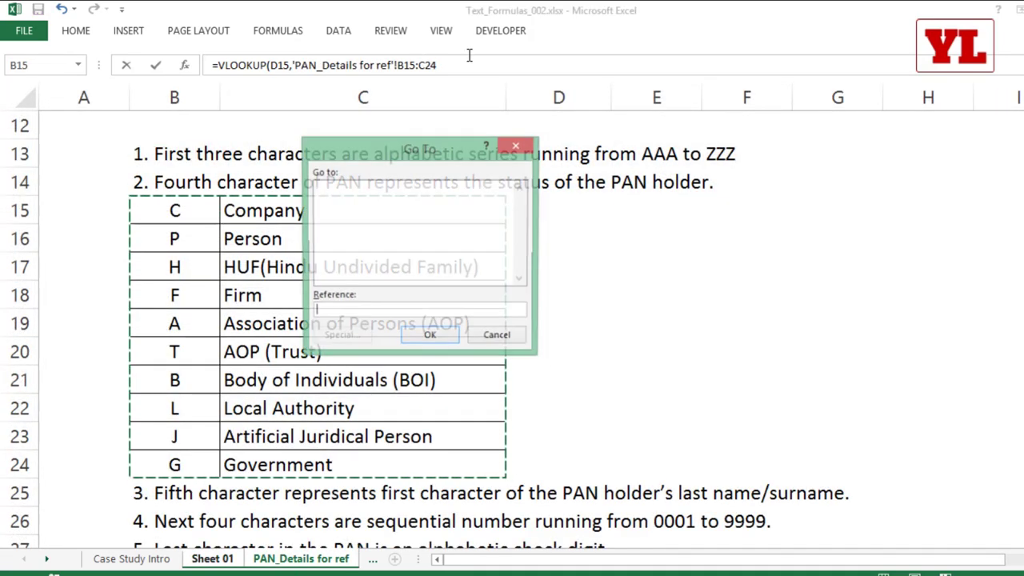
key(Escape)
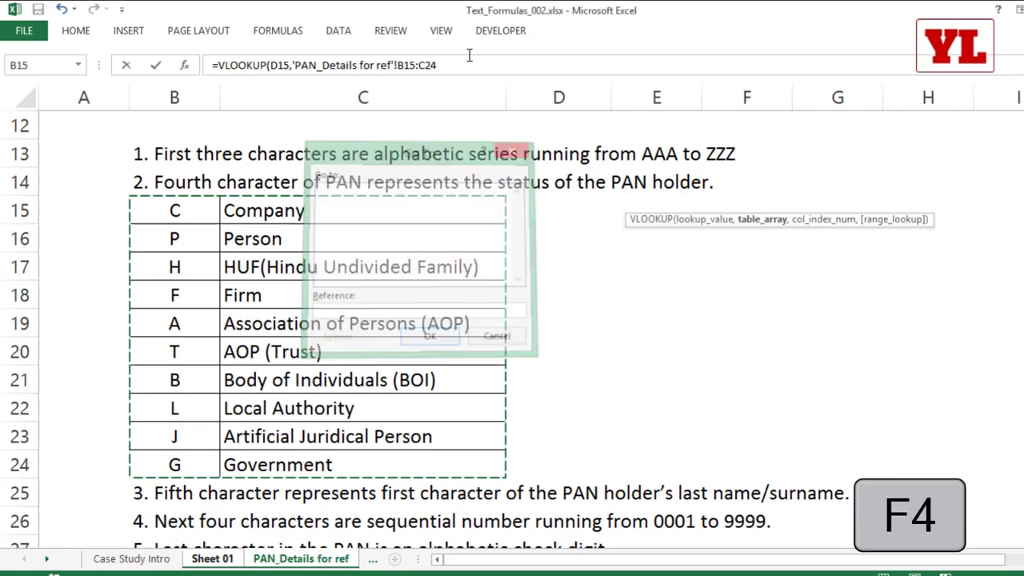
drag(397, 66, 495, 67)
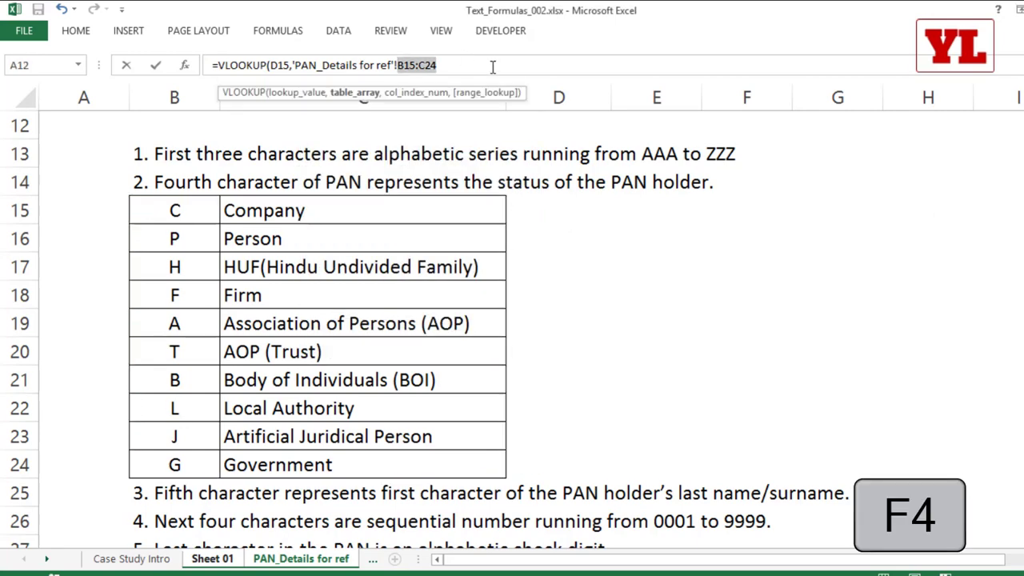
key(F4)
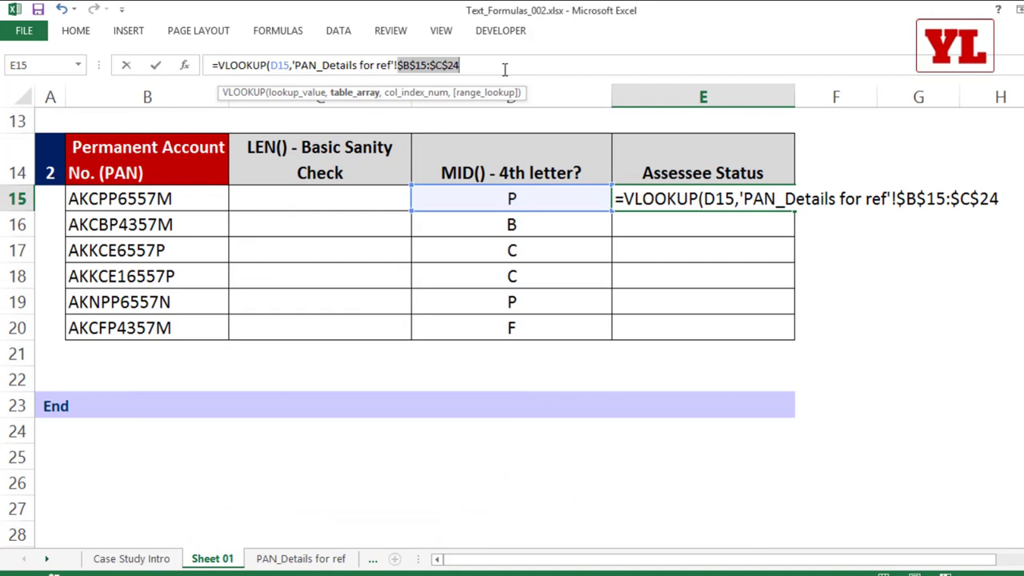
Complete the VLOOKUP with column 2 and exact match (FALSE), then fill it down to E20.
click(506, 68)
text(,)
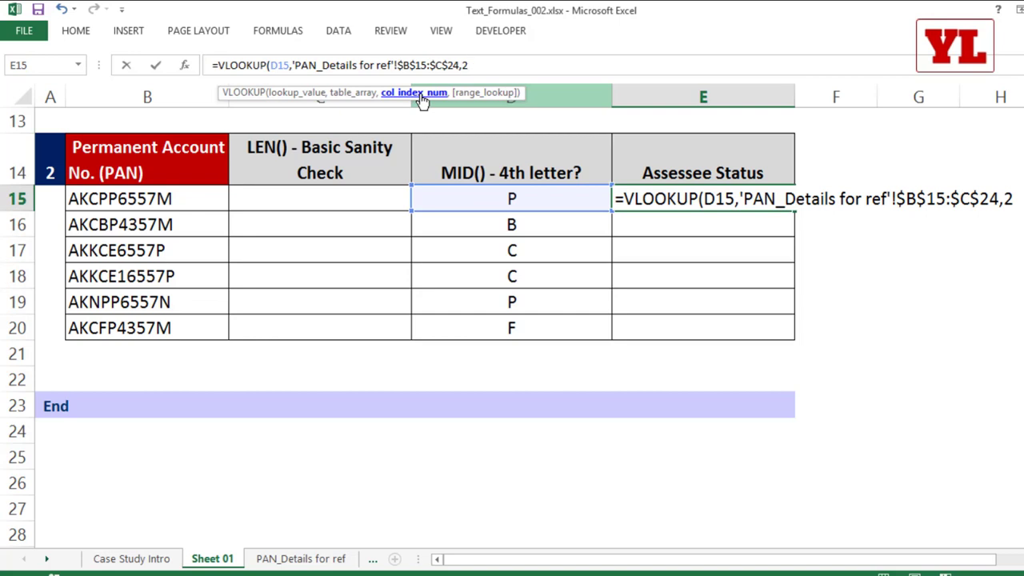
text(2,)
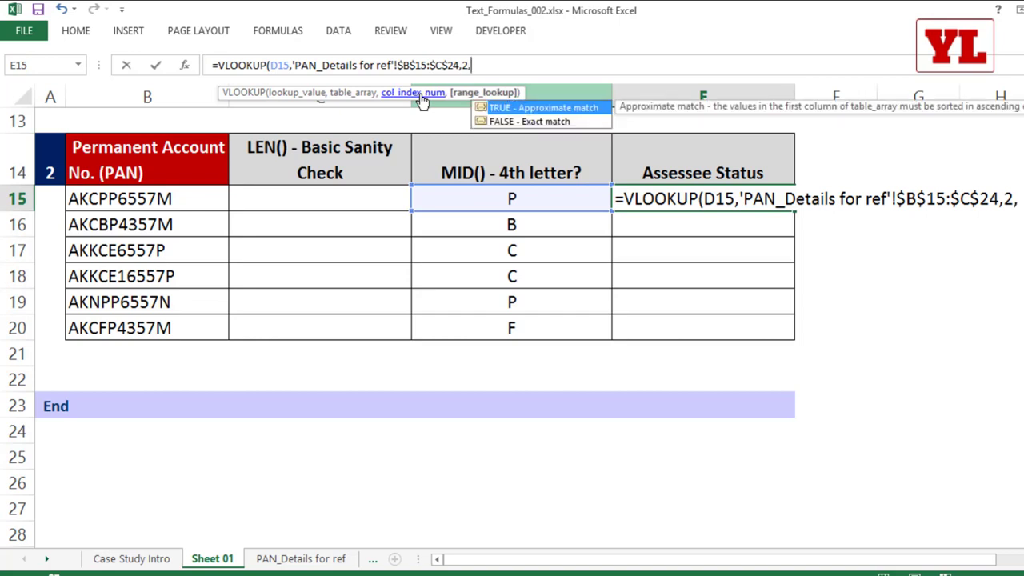
key(Down)
key(Tab)
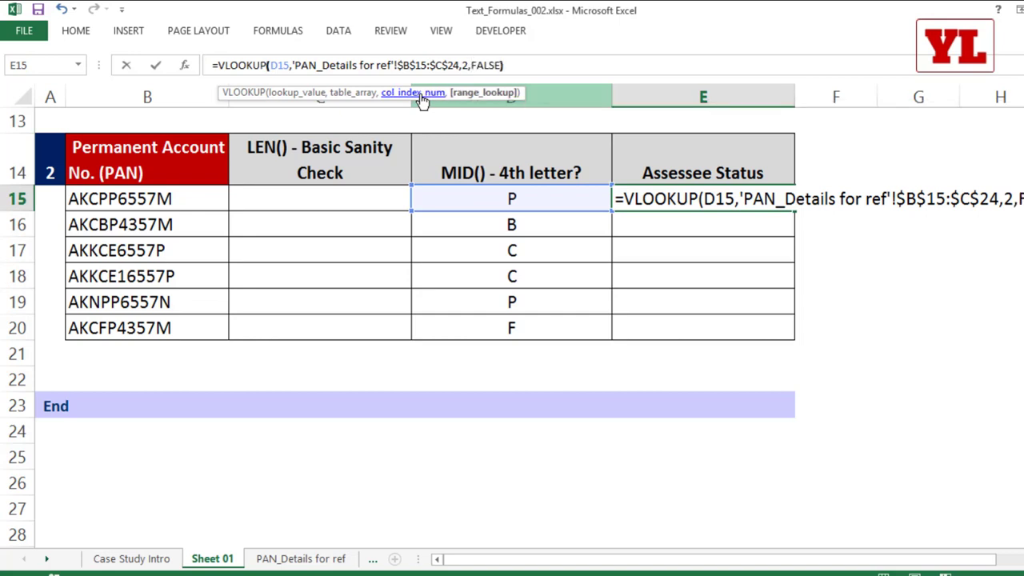
text())
key(Return)
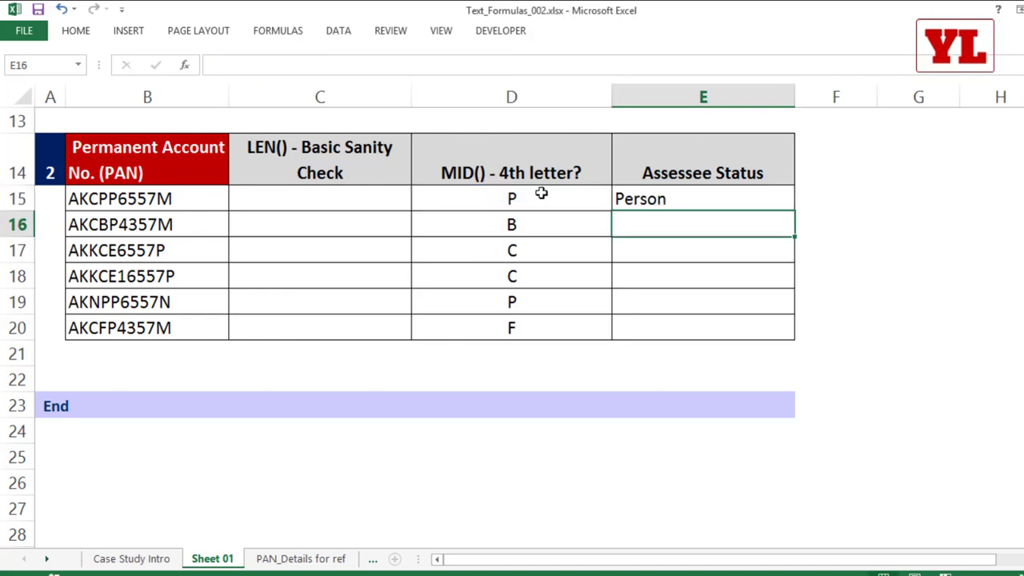
click(782, 205)
double_click(794, 213)
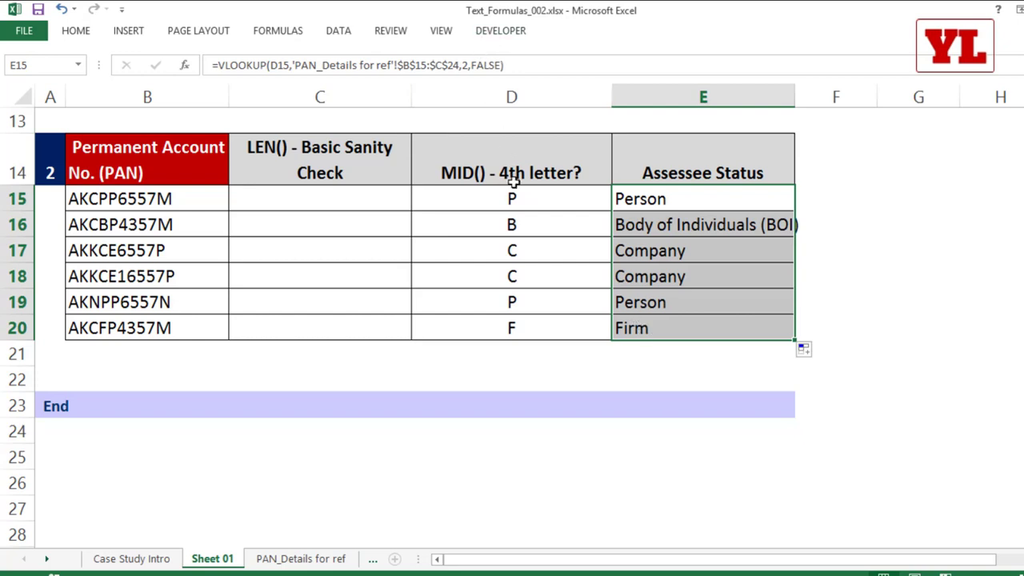
Enter =LEN(B15) in C15 and fill it down through C20.
click(343, 200)
text(=le)
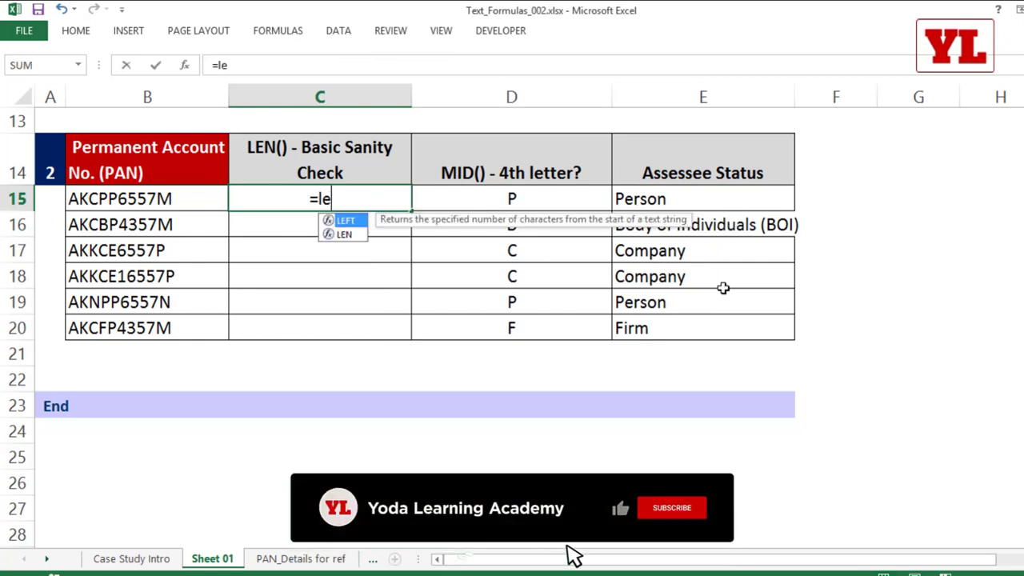
key(Tab)
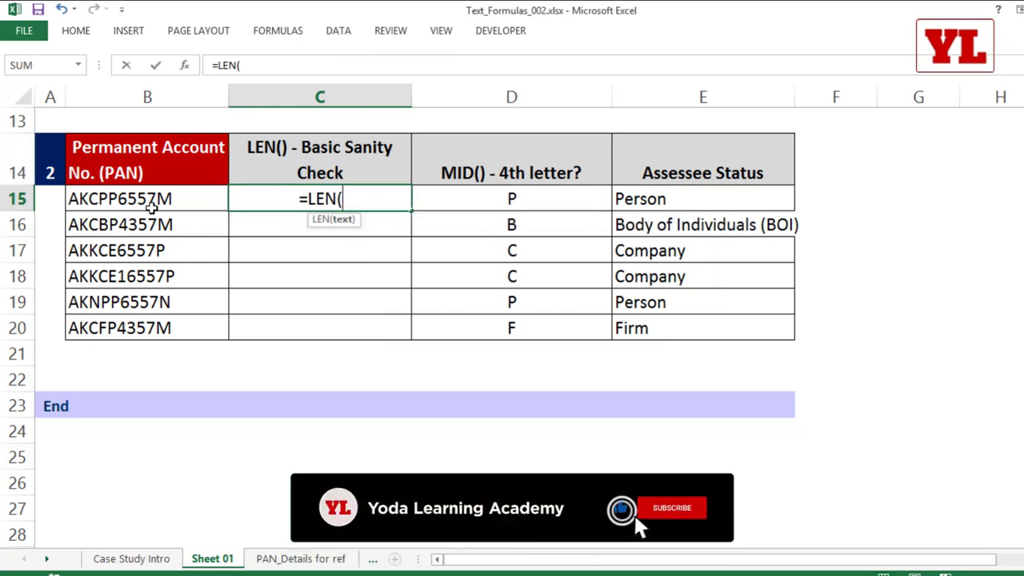
click(156, 198)
text())
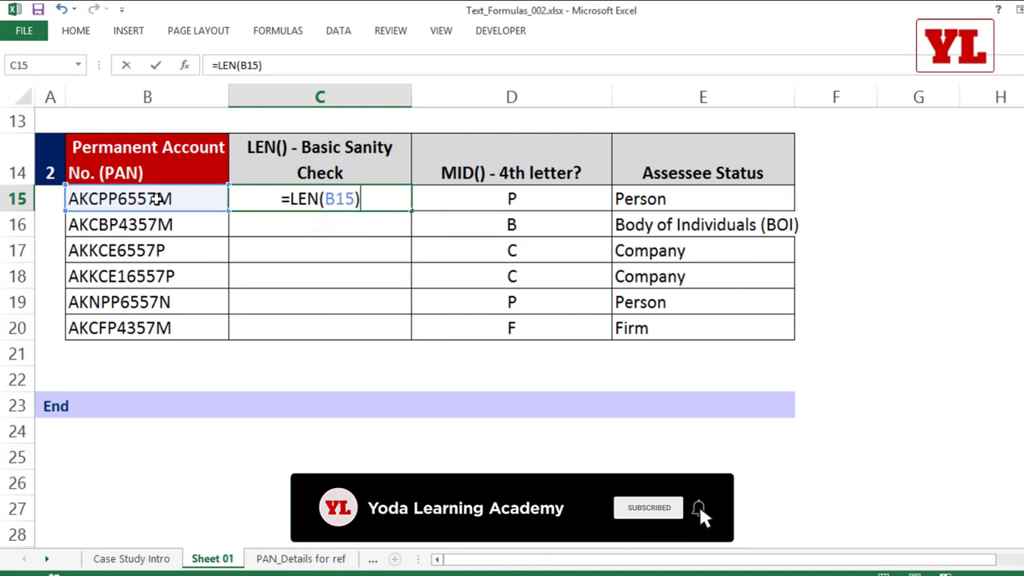
key(Return)
click(382, 201)
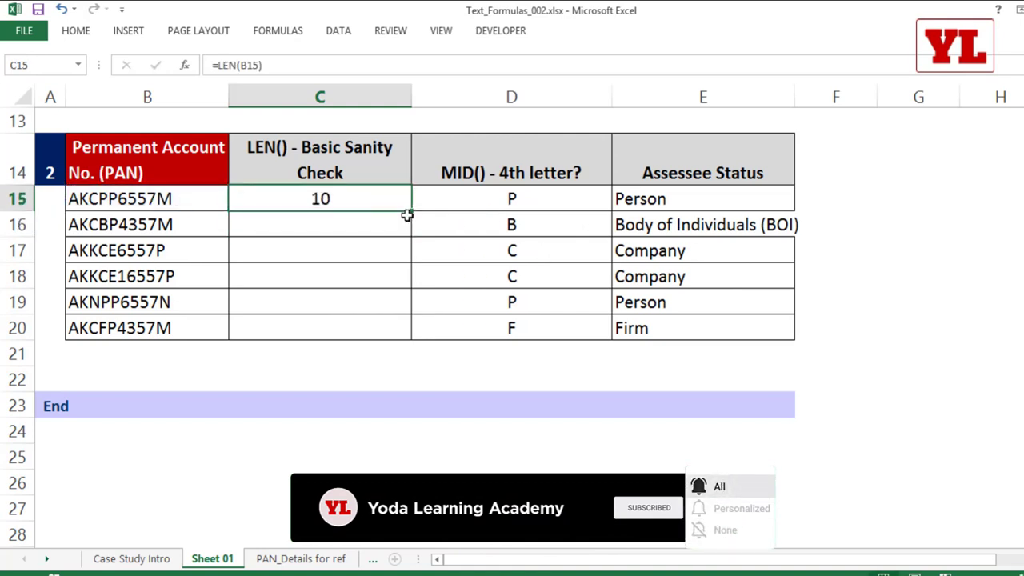
double_click(412, 211)
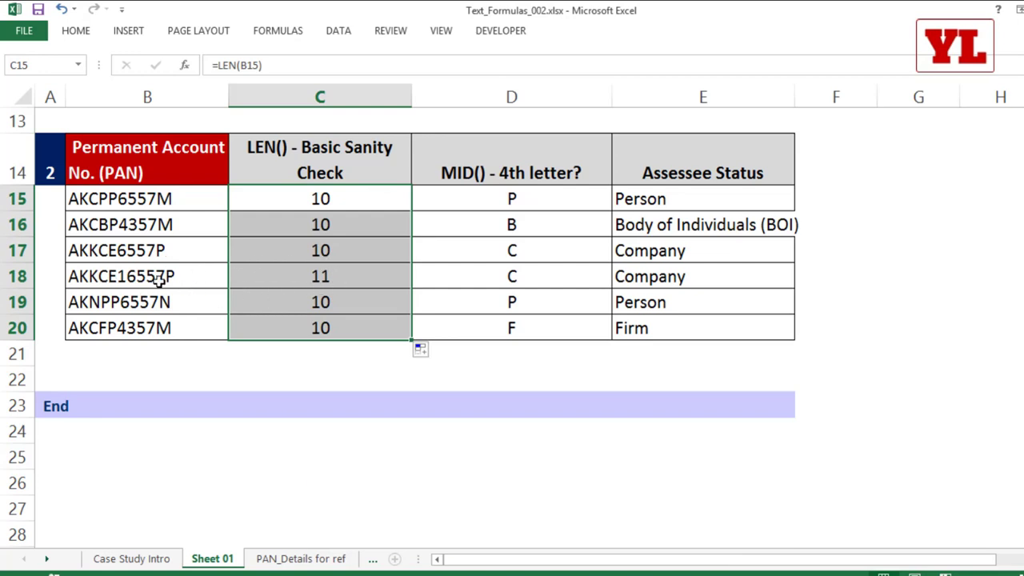
drag(160, 280, 276, 276)
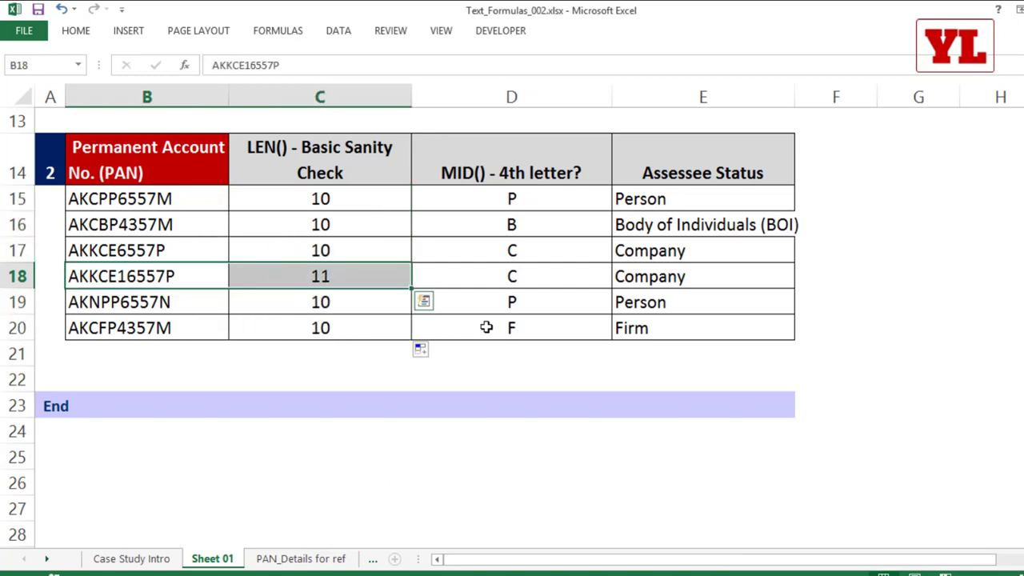
scroll(486, 327, up, 2)
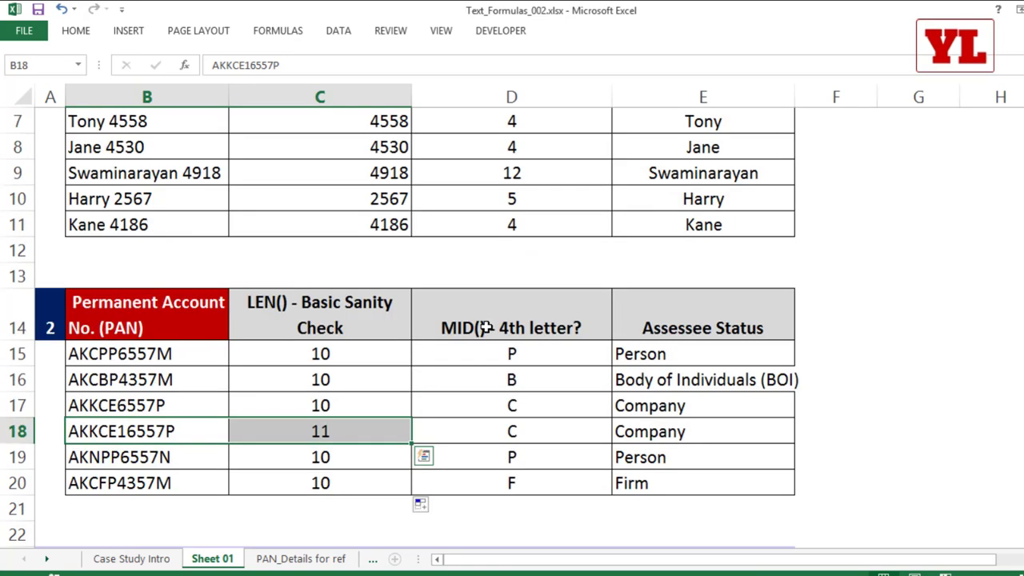
scroll(486, 327, up, 2)
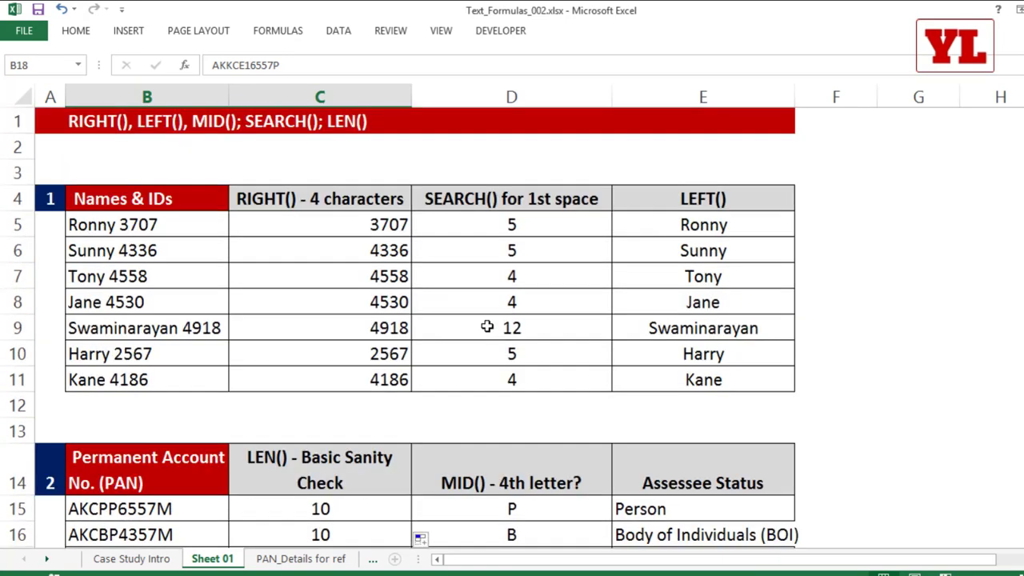